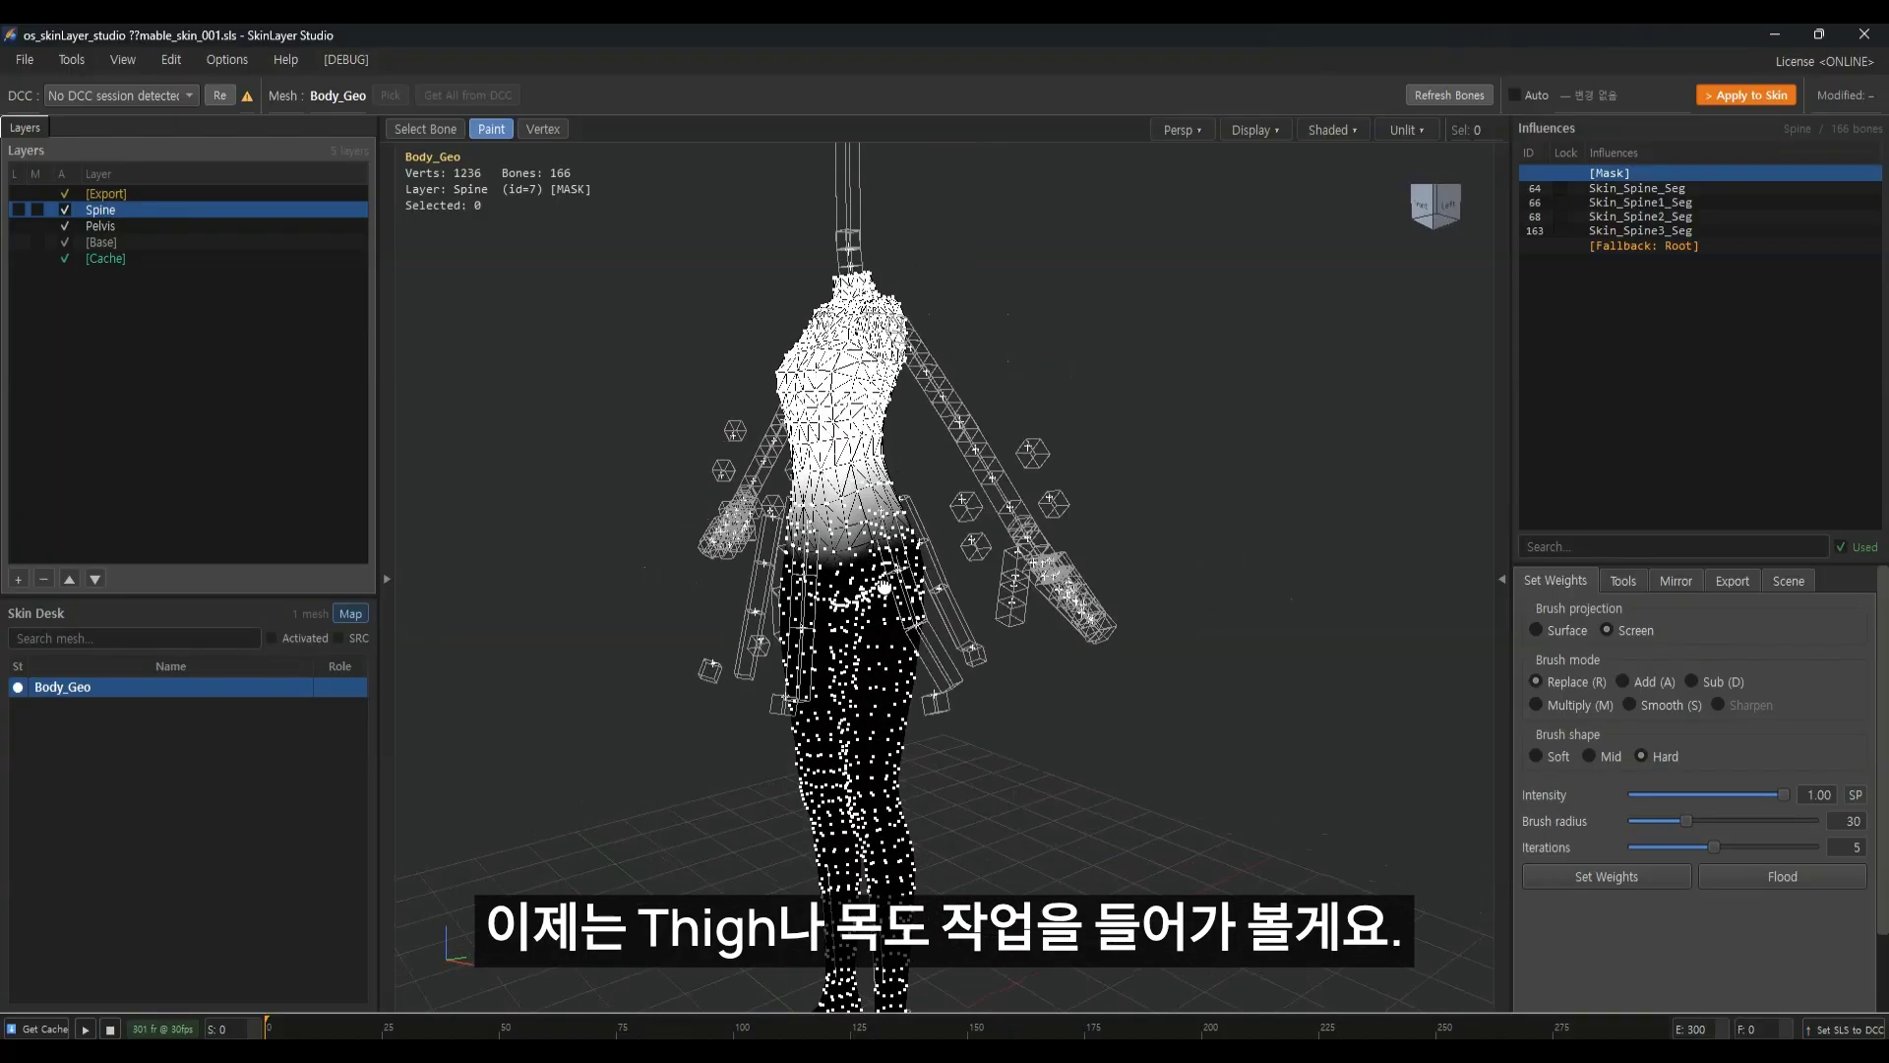
Add a new layer above Spine and name it Thigh
scroll(970, 598, up, 1)
alt+middle_drag(970, 601, 980, 866)
scroll(1037, 422, up, 4)
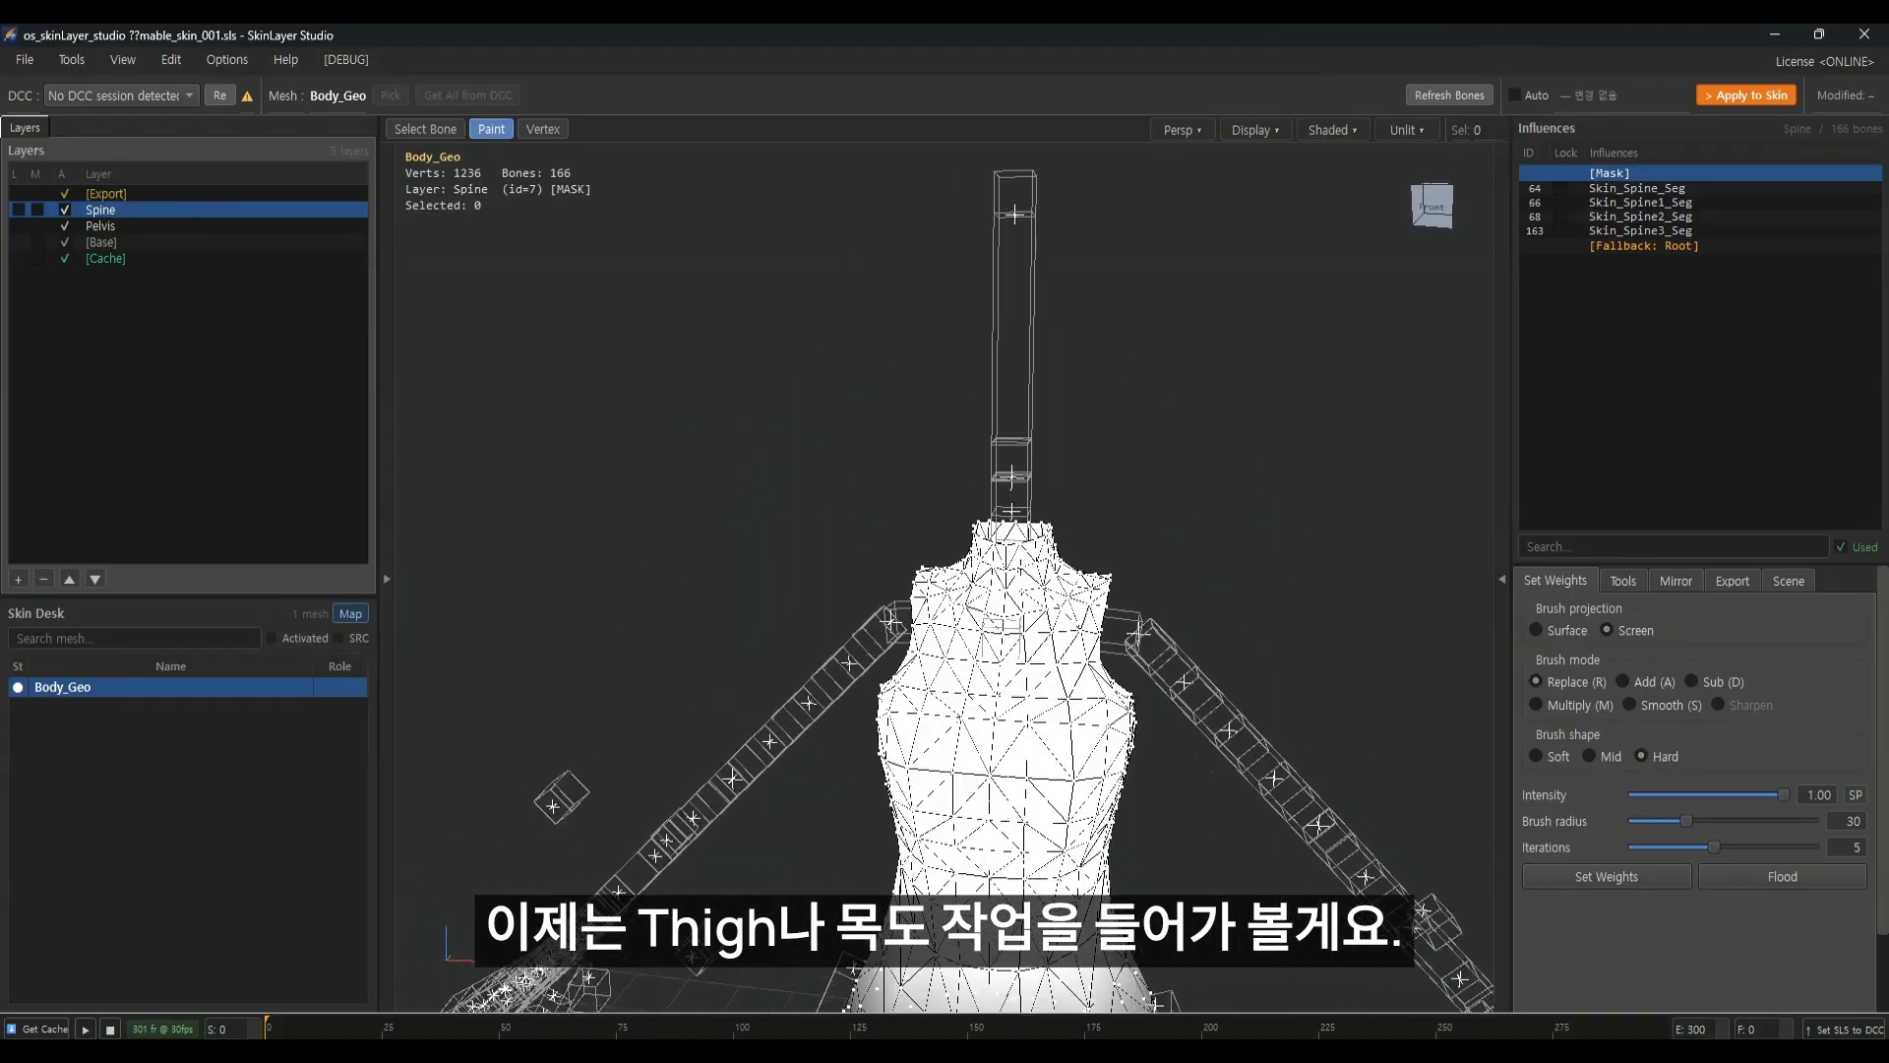
alt+drag(1038, 422, 1010, 566)
scroll(1013, 571, down, 2)
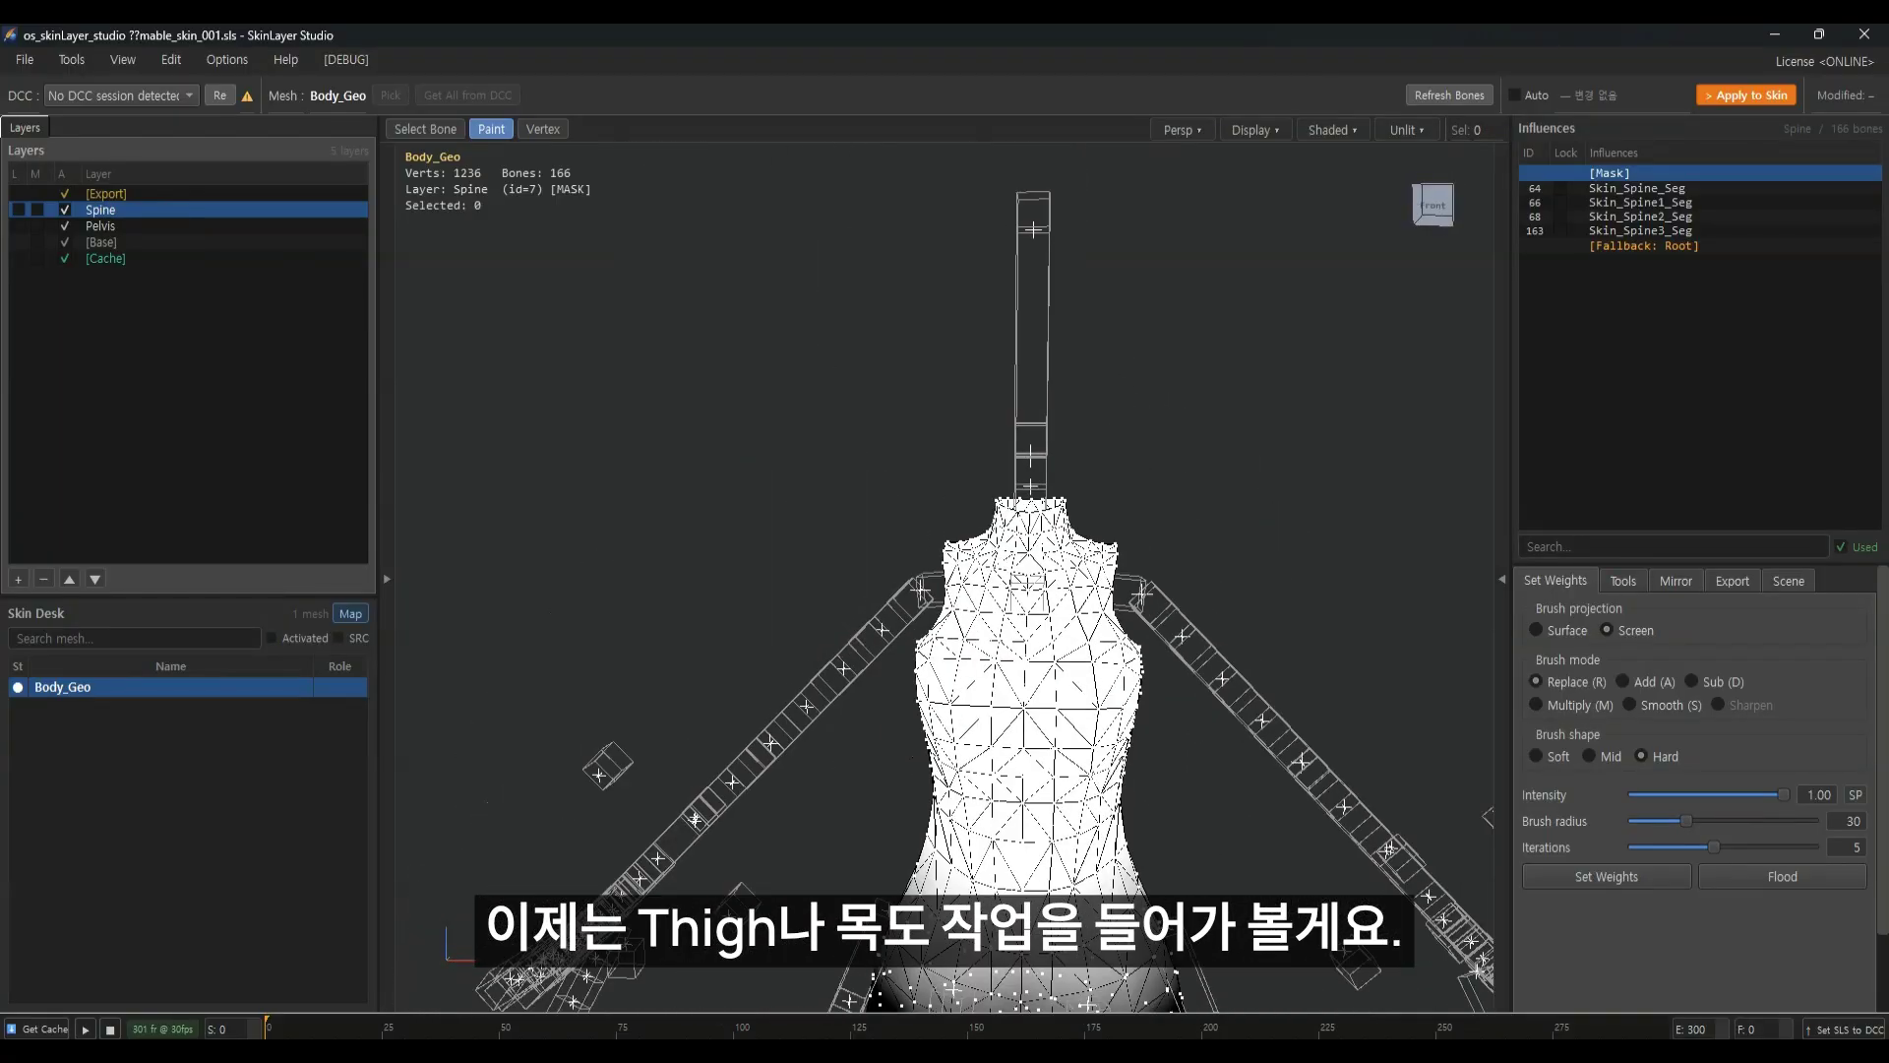
alt+middle_drag(1082, 812, 1068, 512)
alt+drag(1067, 511, 994, 536)
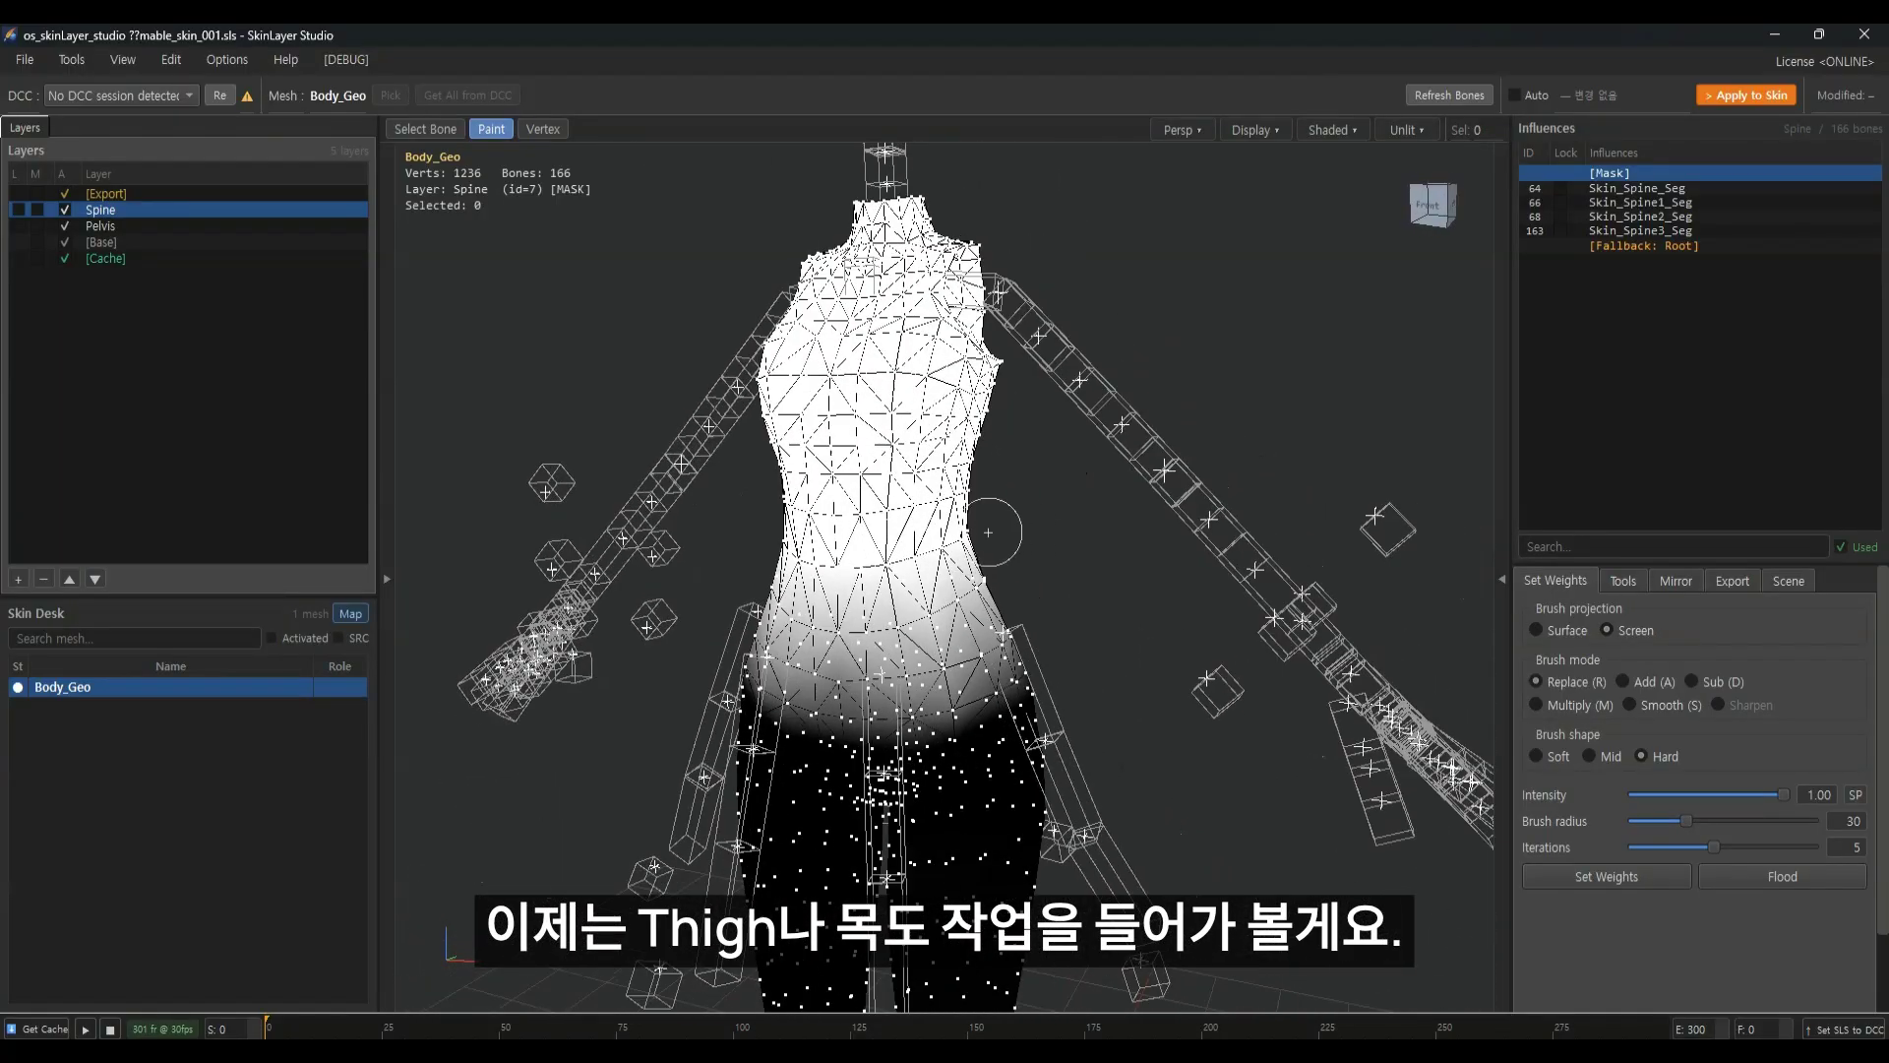
click(17, 578)
double_click(135, 208)
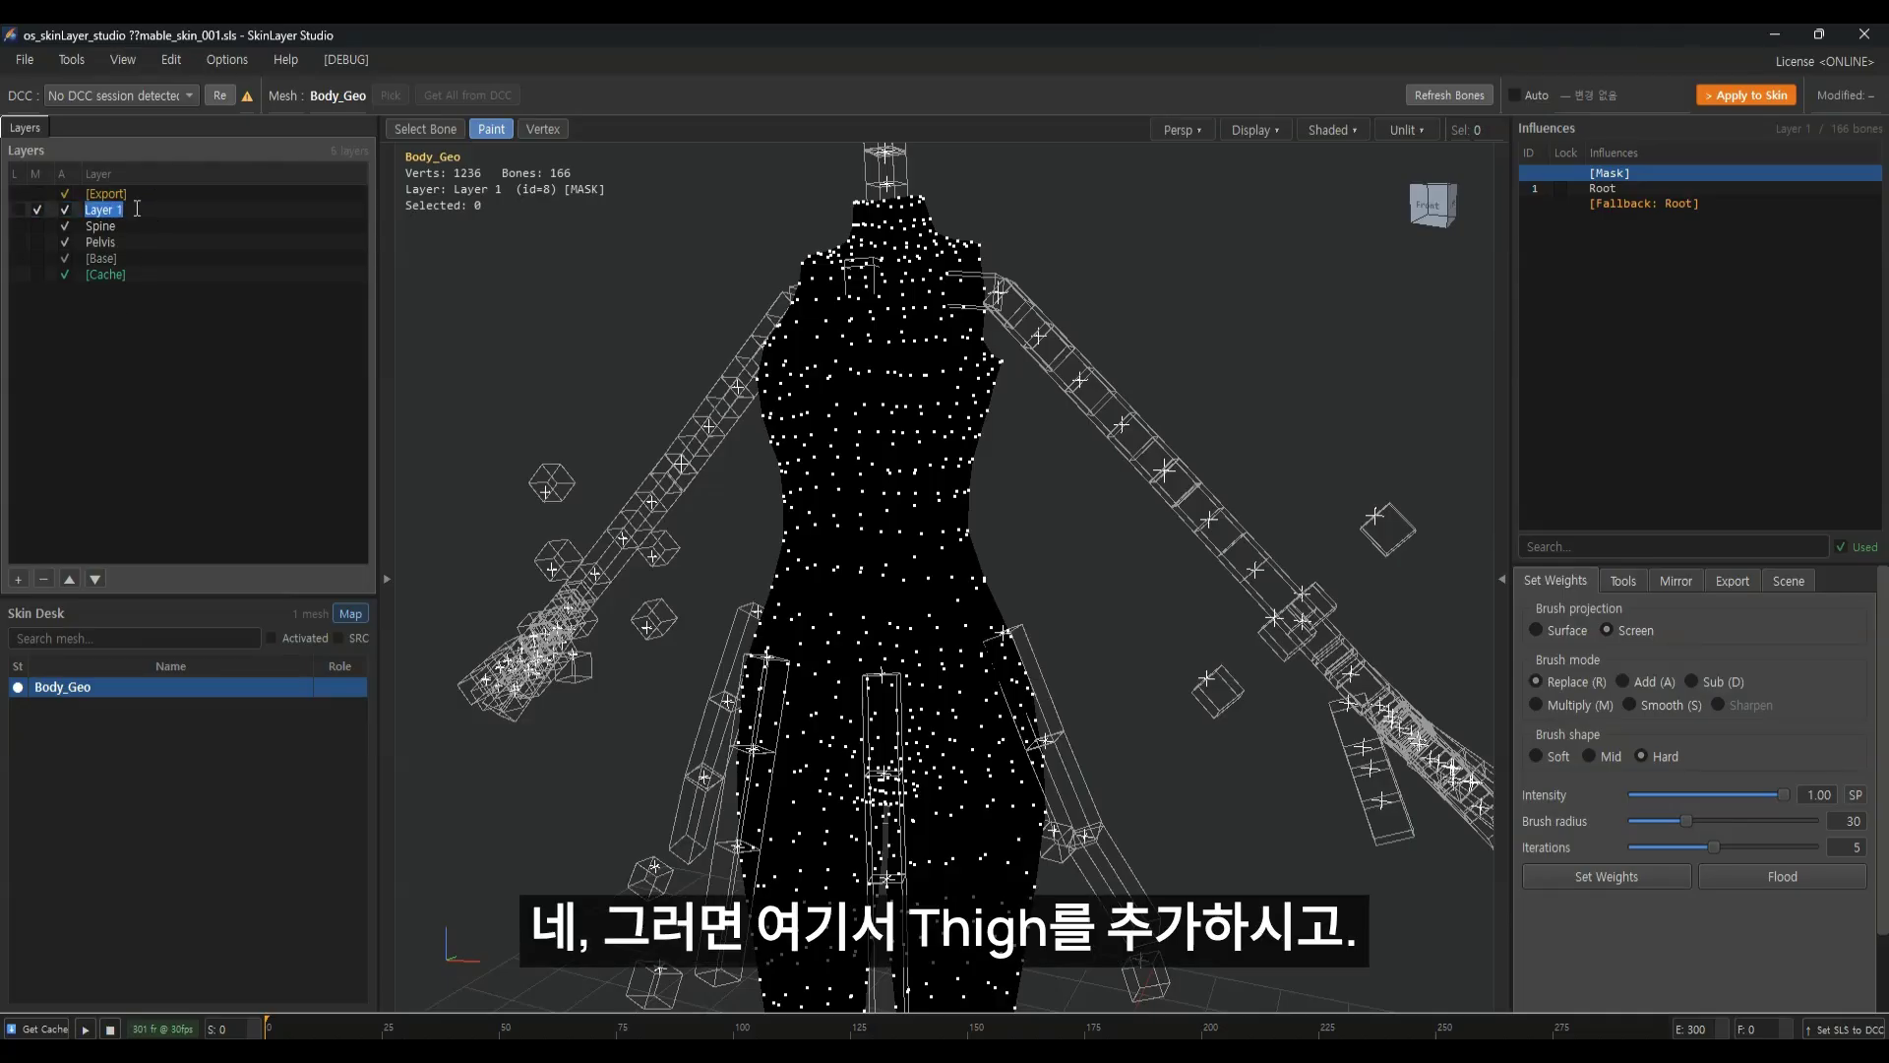
key(Return)
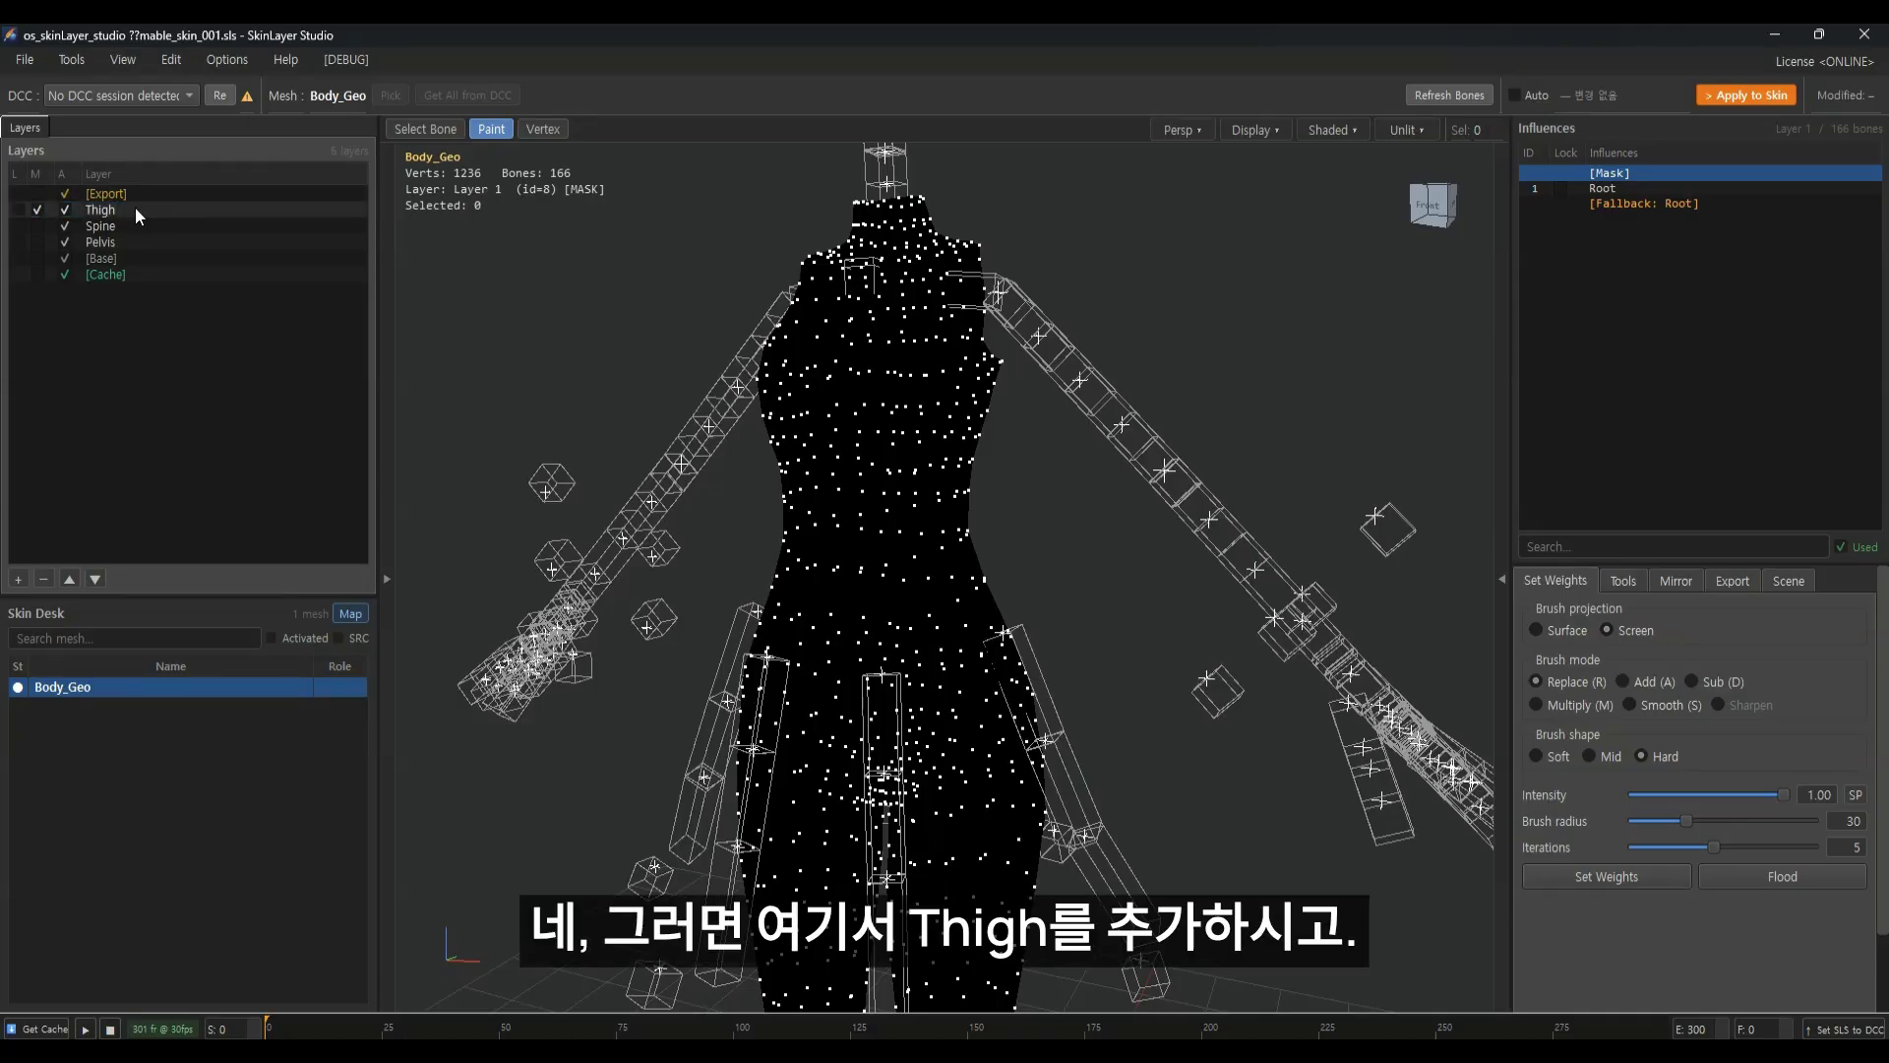
Save the project as a separate backup copy named mable_skin_002.sls
alt+middle_drag(544, 442, 593, 404)
alt+drag(593, 409, 641, 418)
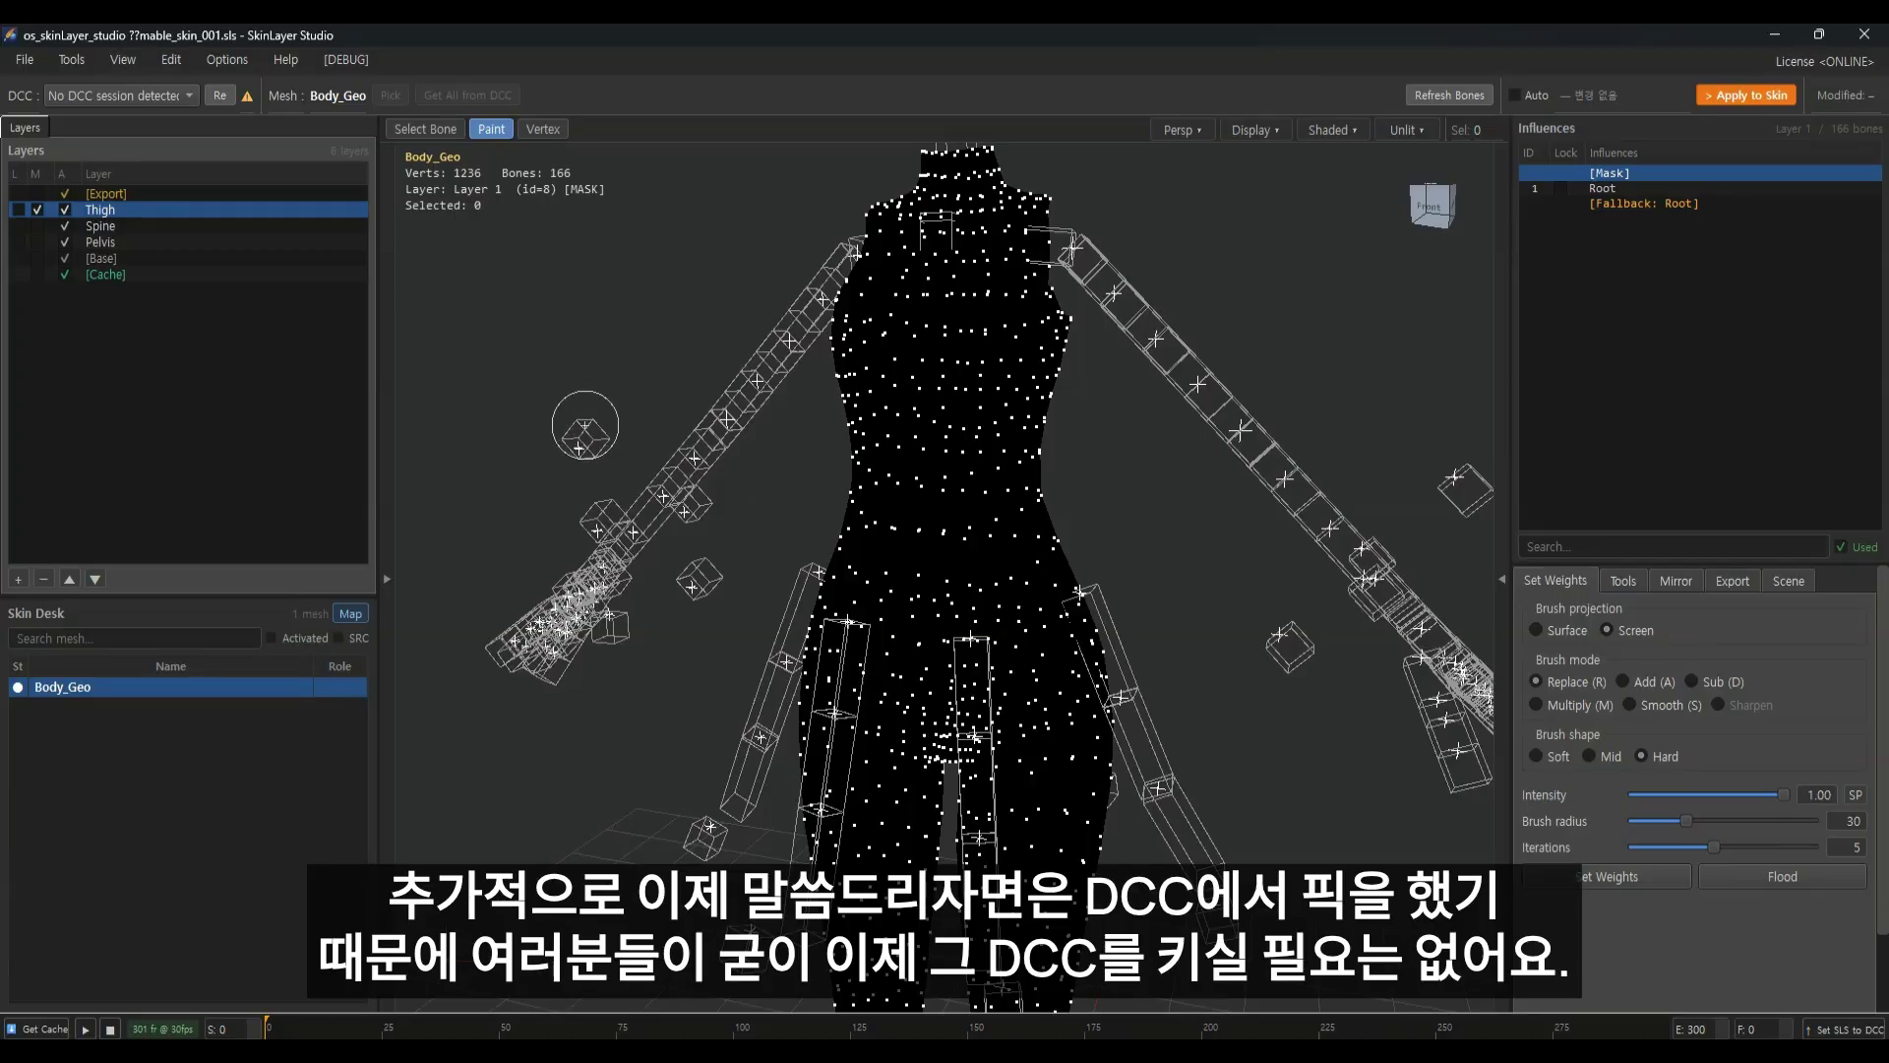
click(25, 60)
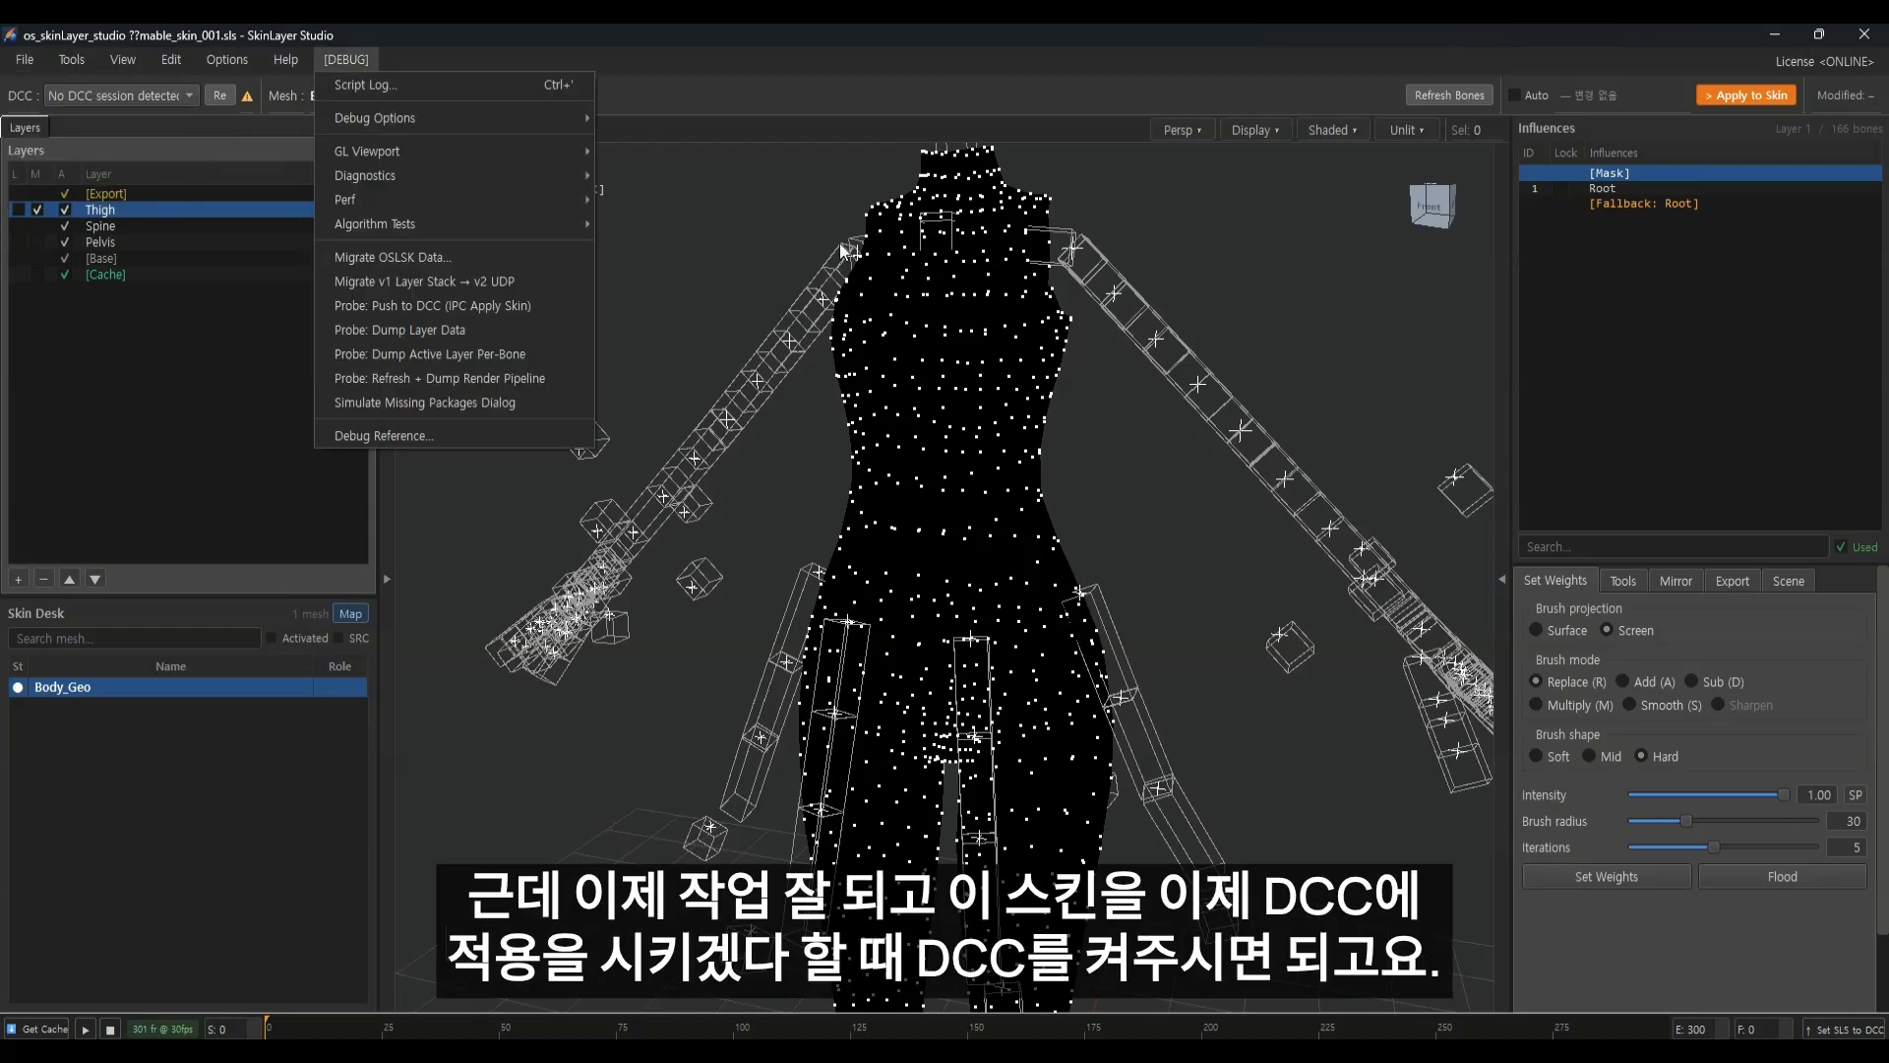
click(985, 377)
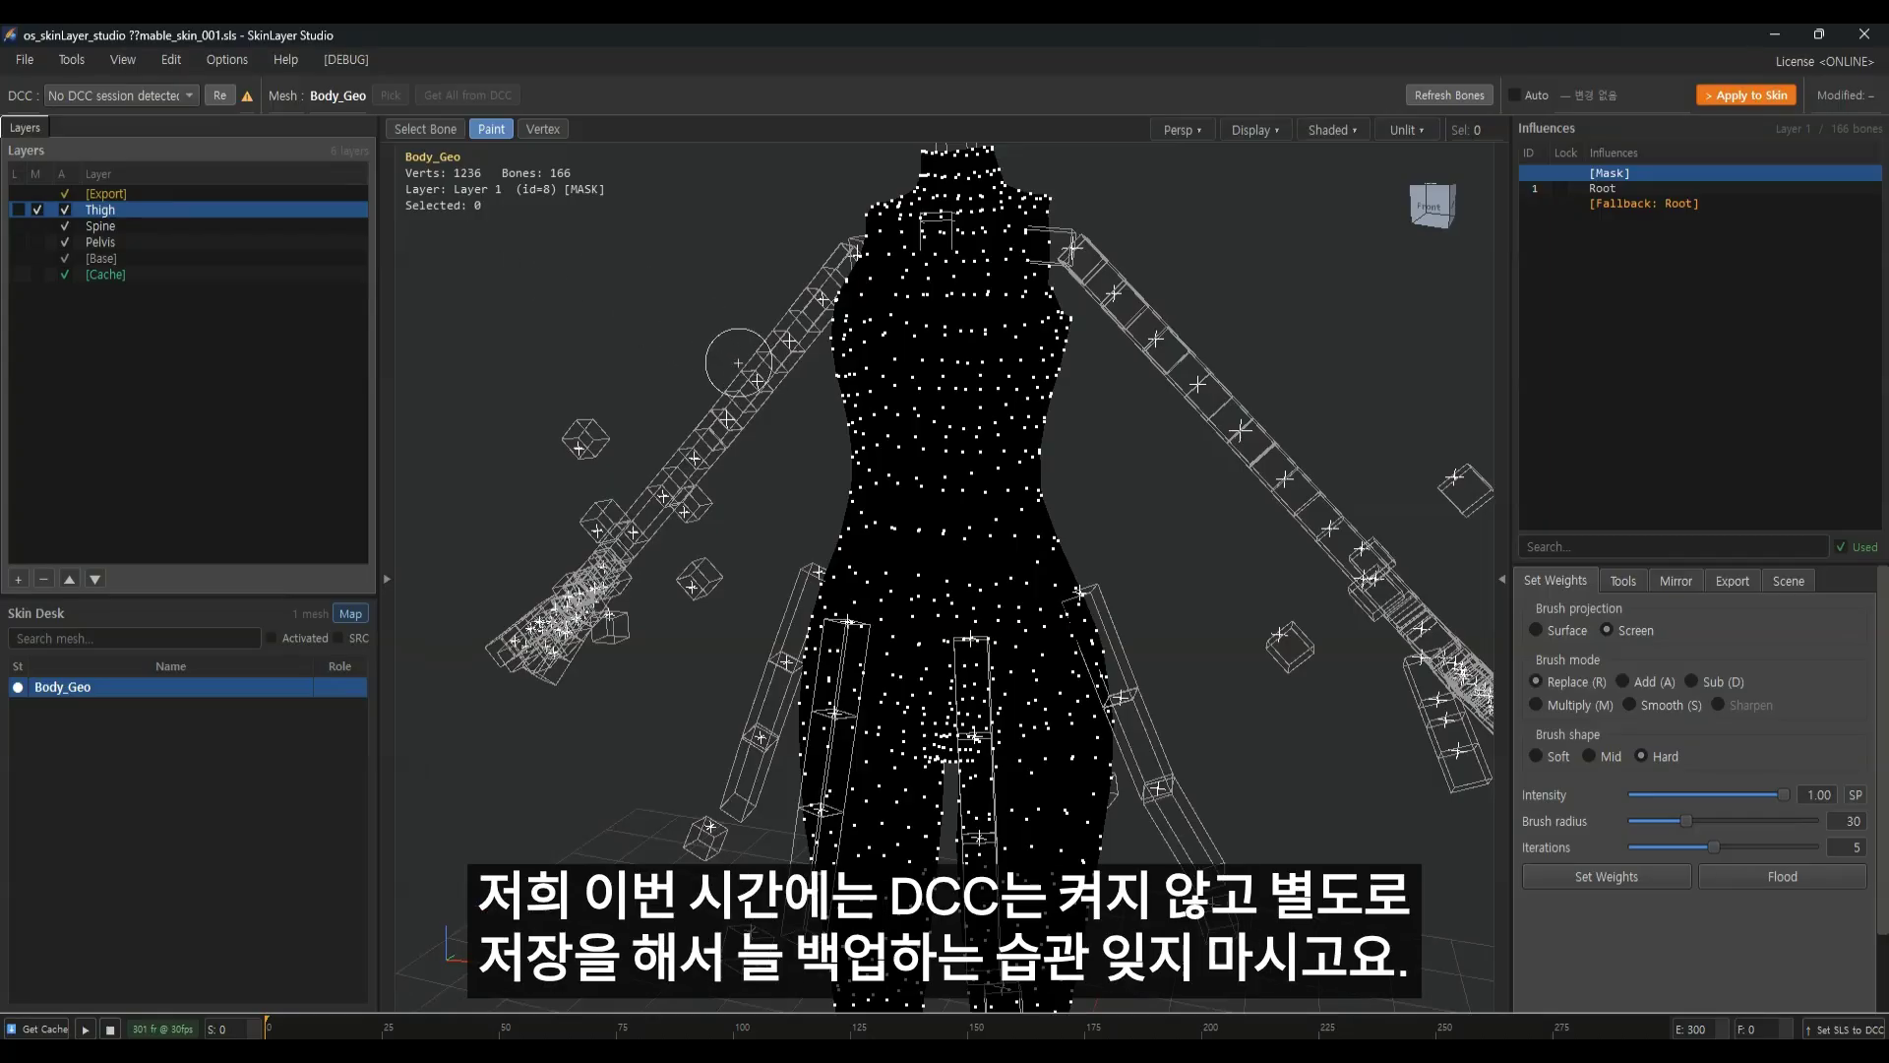
click(25, 60)
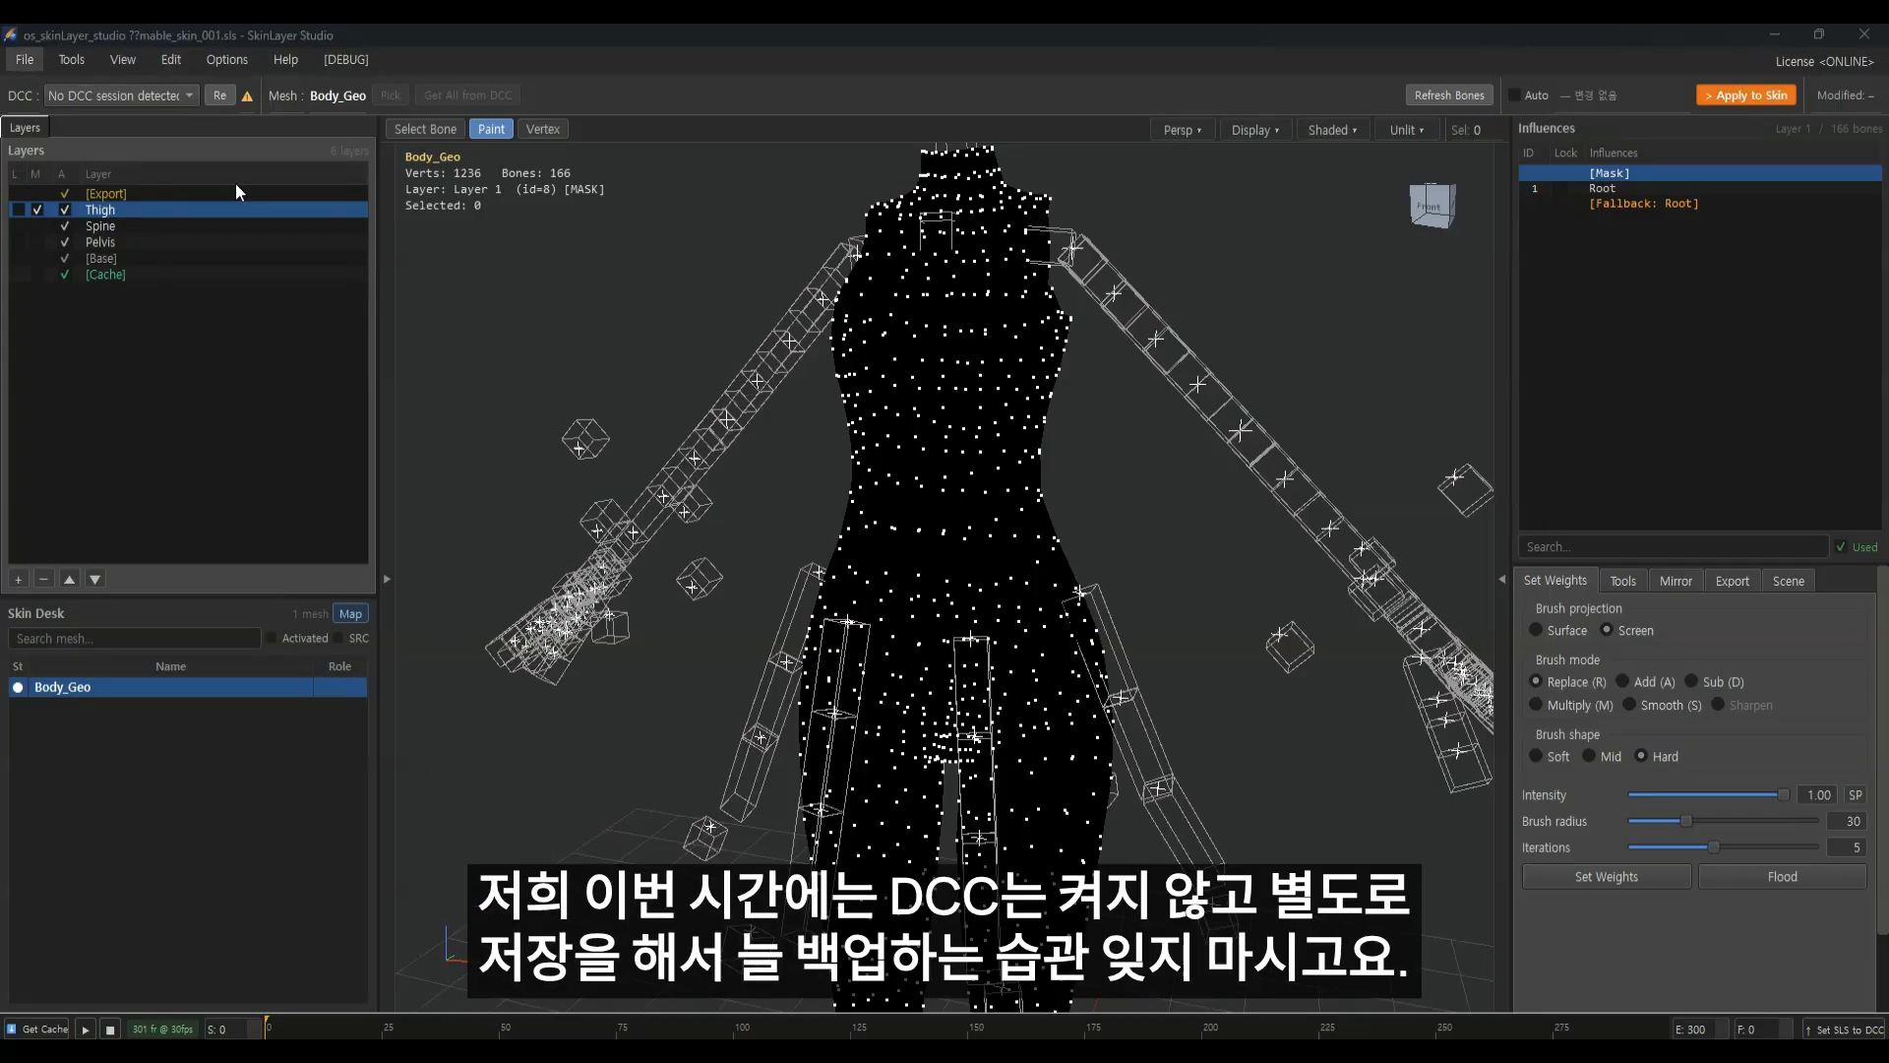
click(235, 183)
click(630, 258)
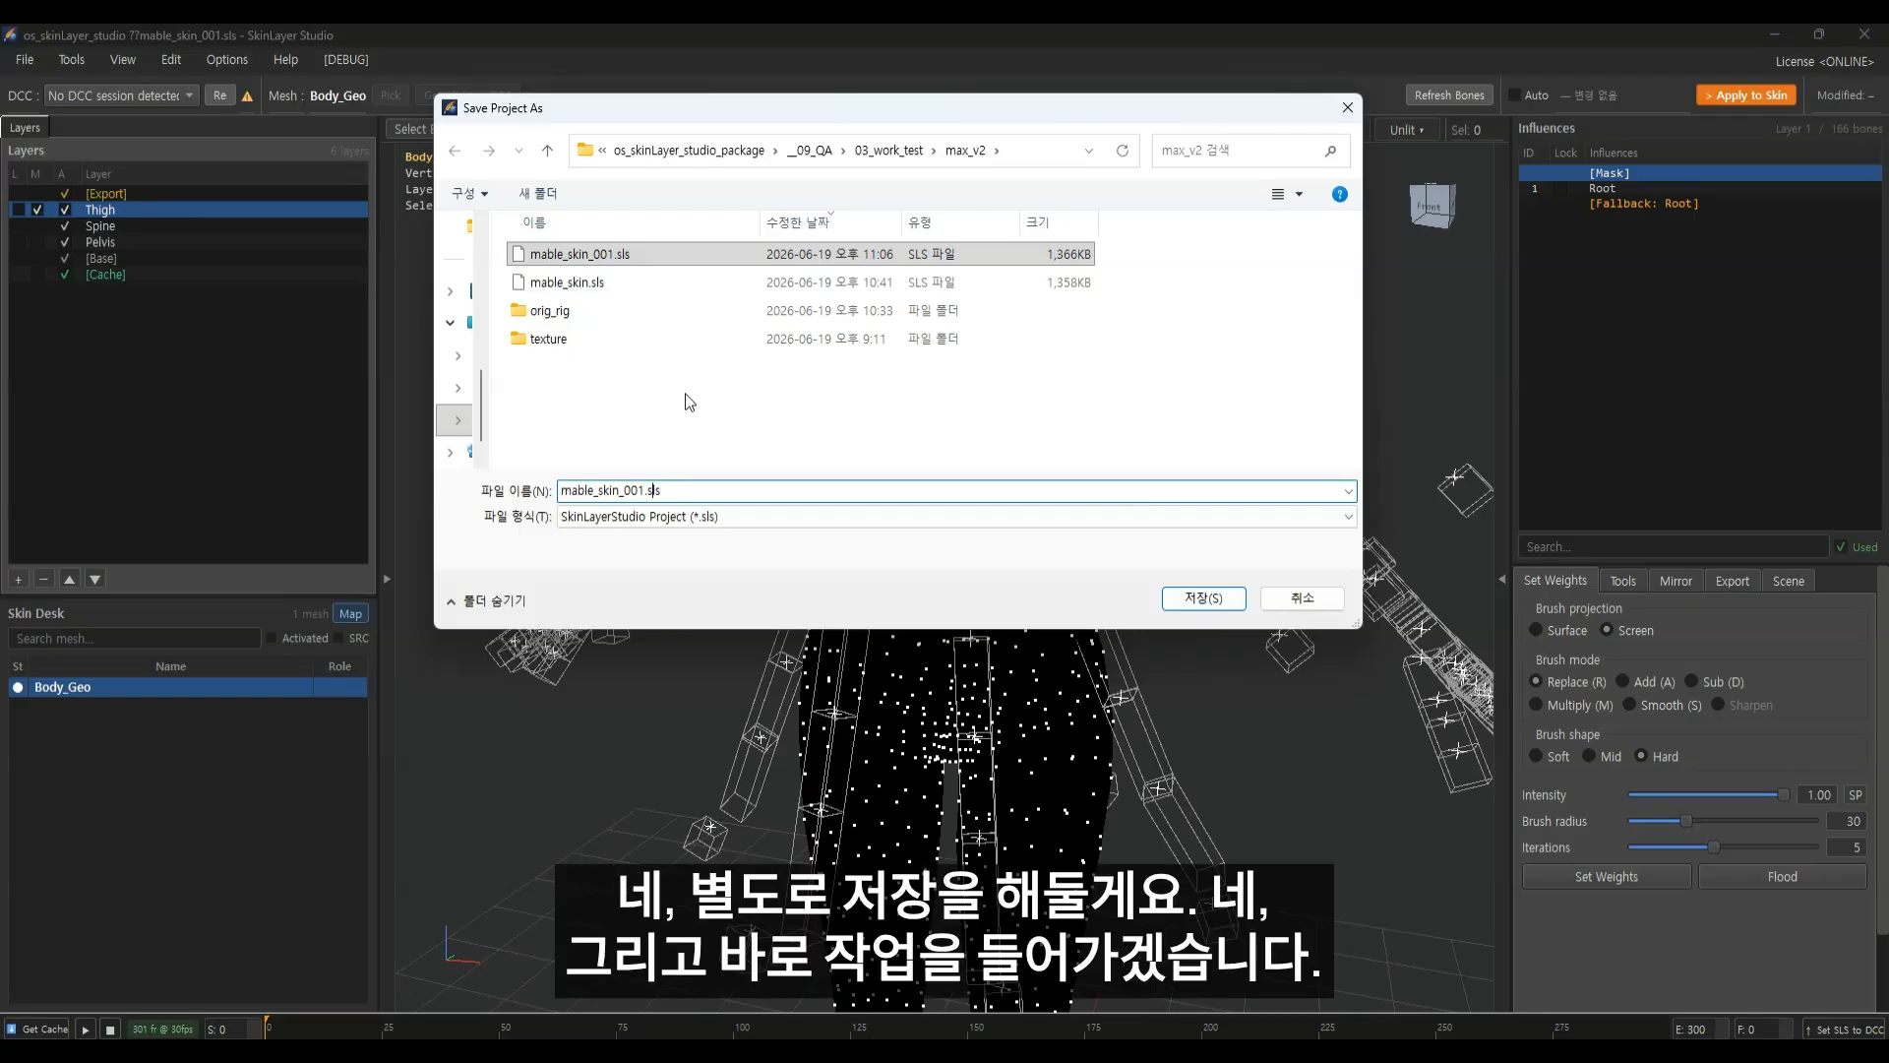
key(BackSpace)
text(2)
key(Return)
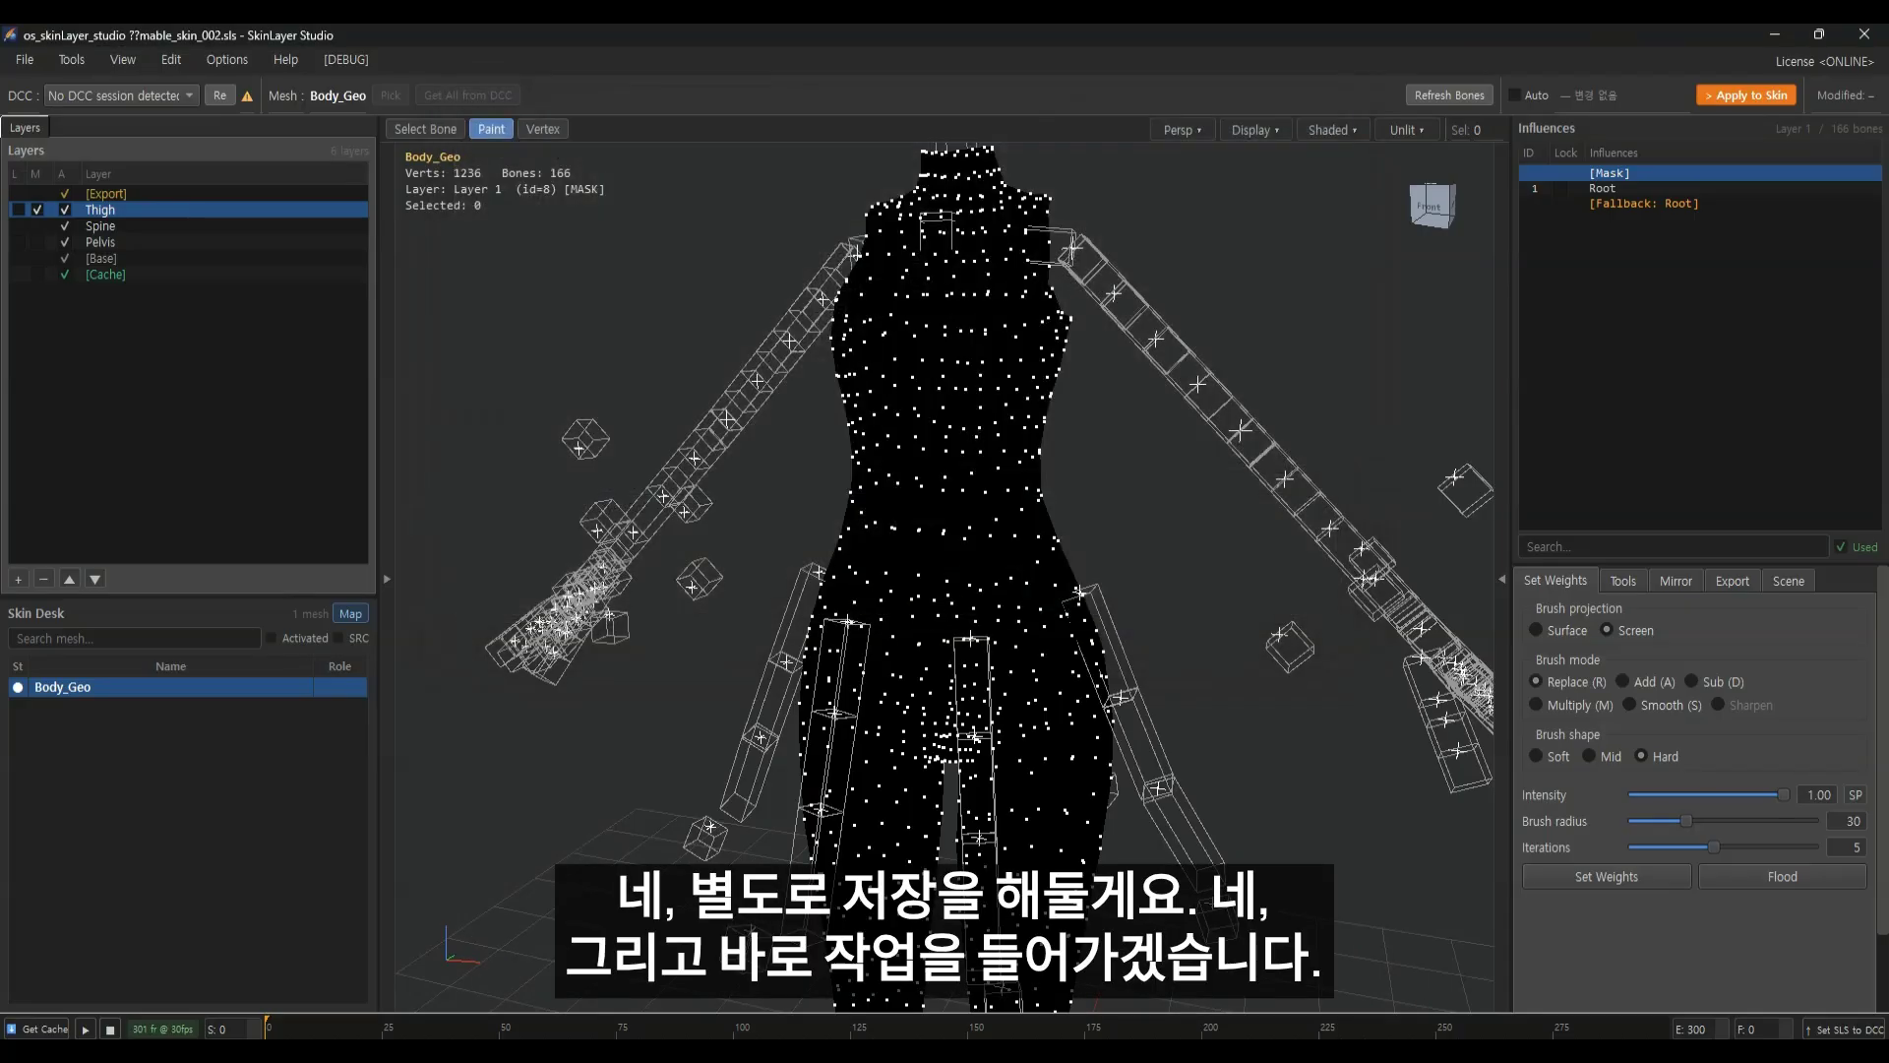
Show the bone hierarchy of Body_Geo, widen its view, and filter it by "thigh"
alt+drag(1106, 626, 1100, 622)
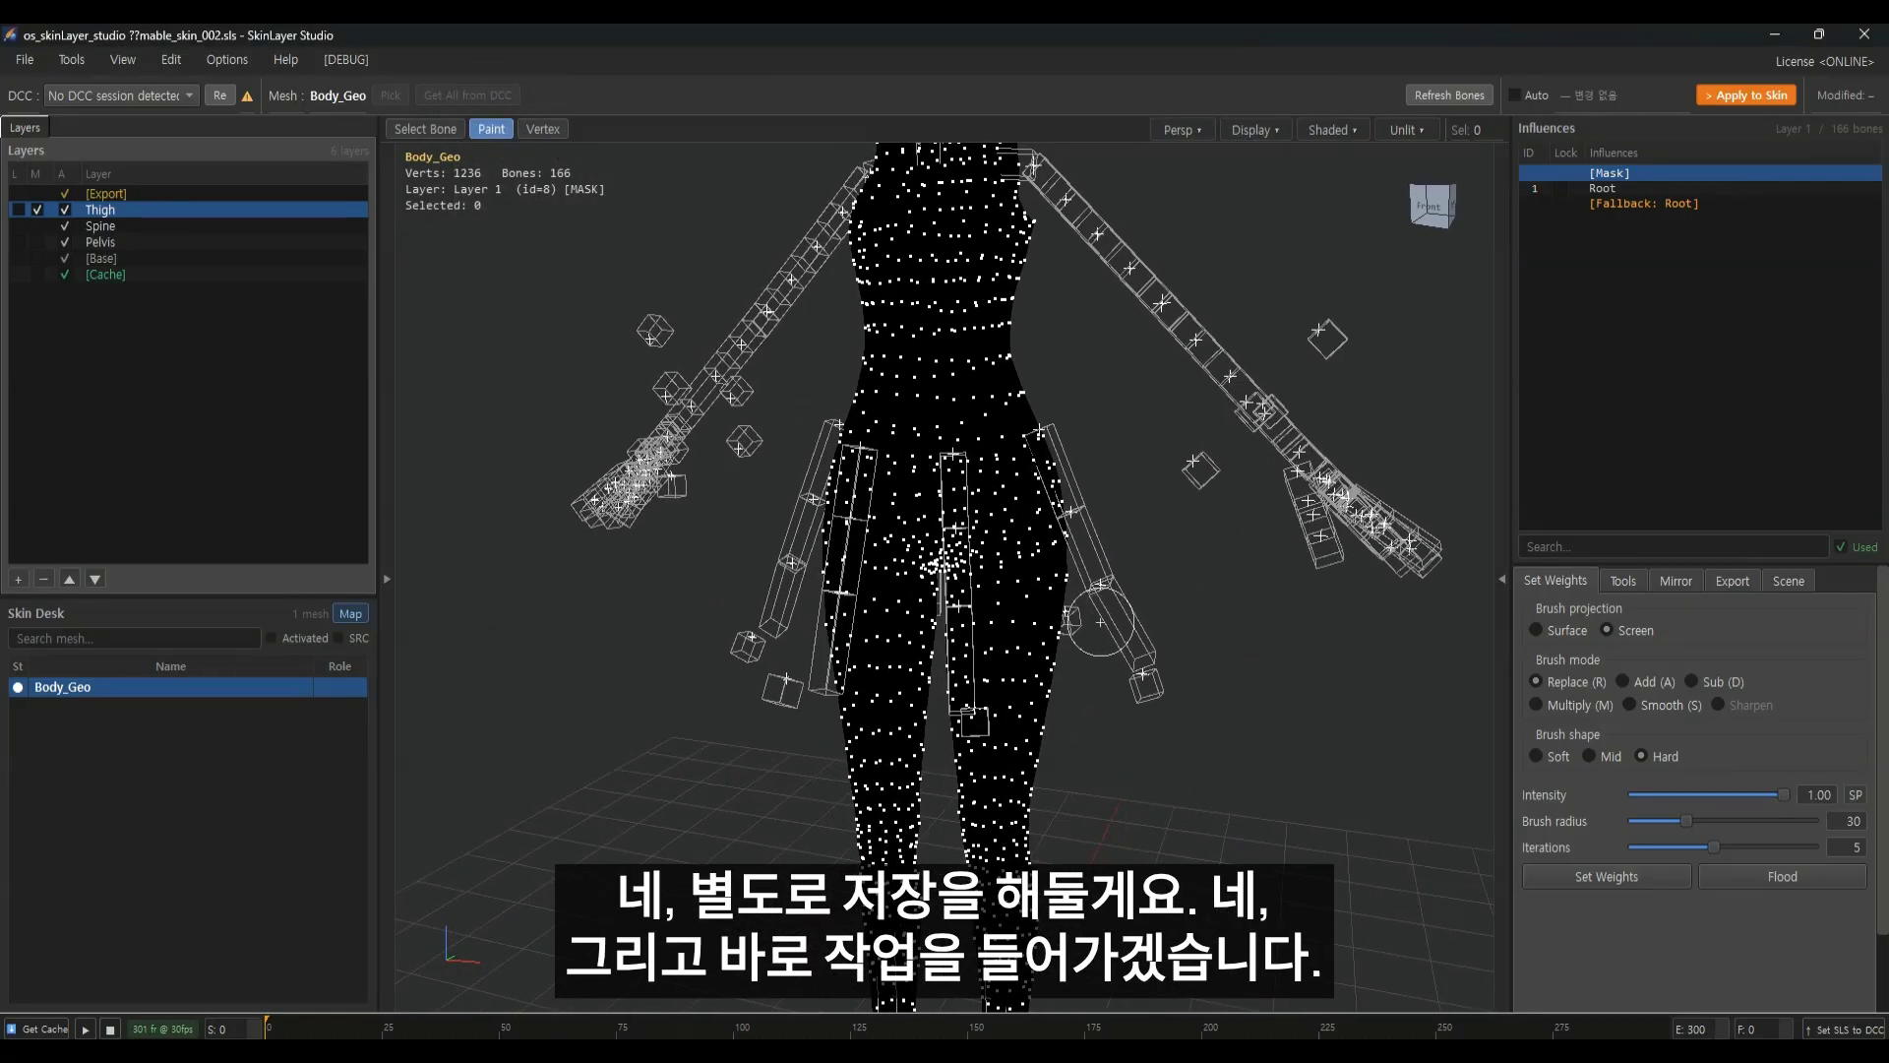
click(1502, 579)
drag(1347, 243, 1077, 243)
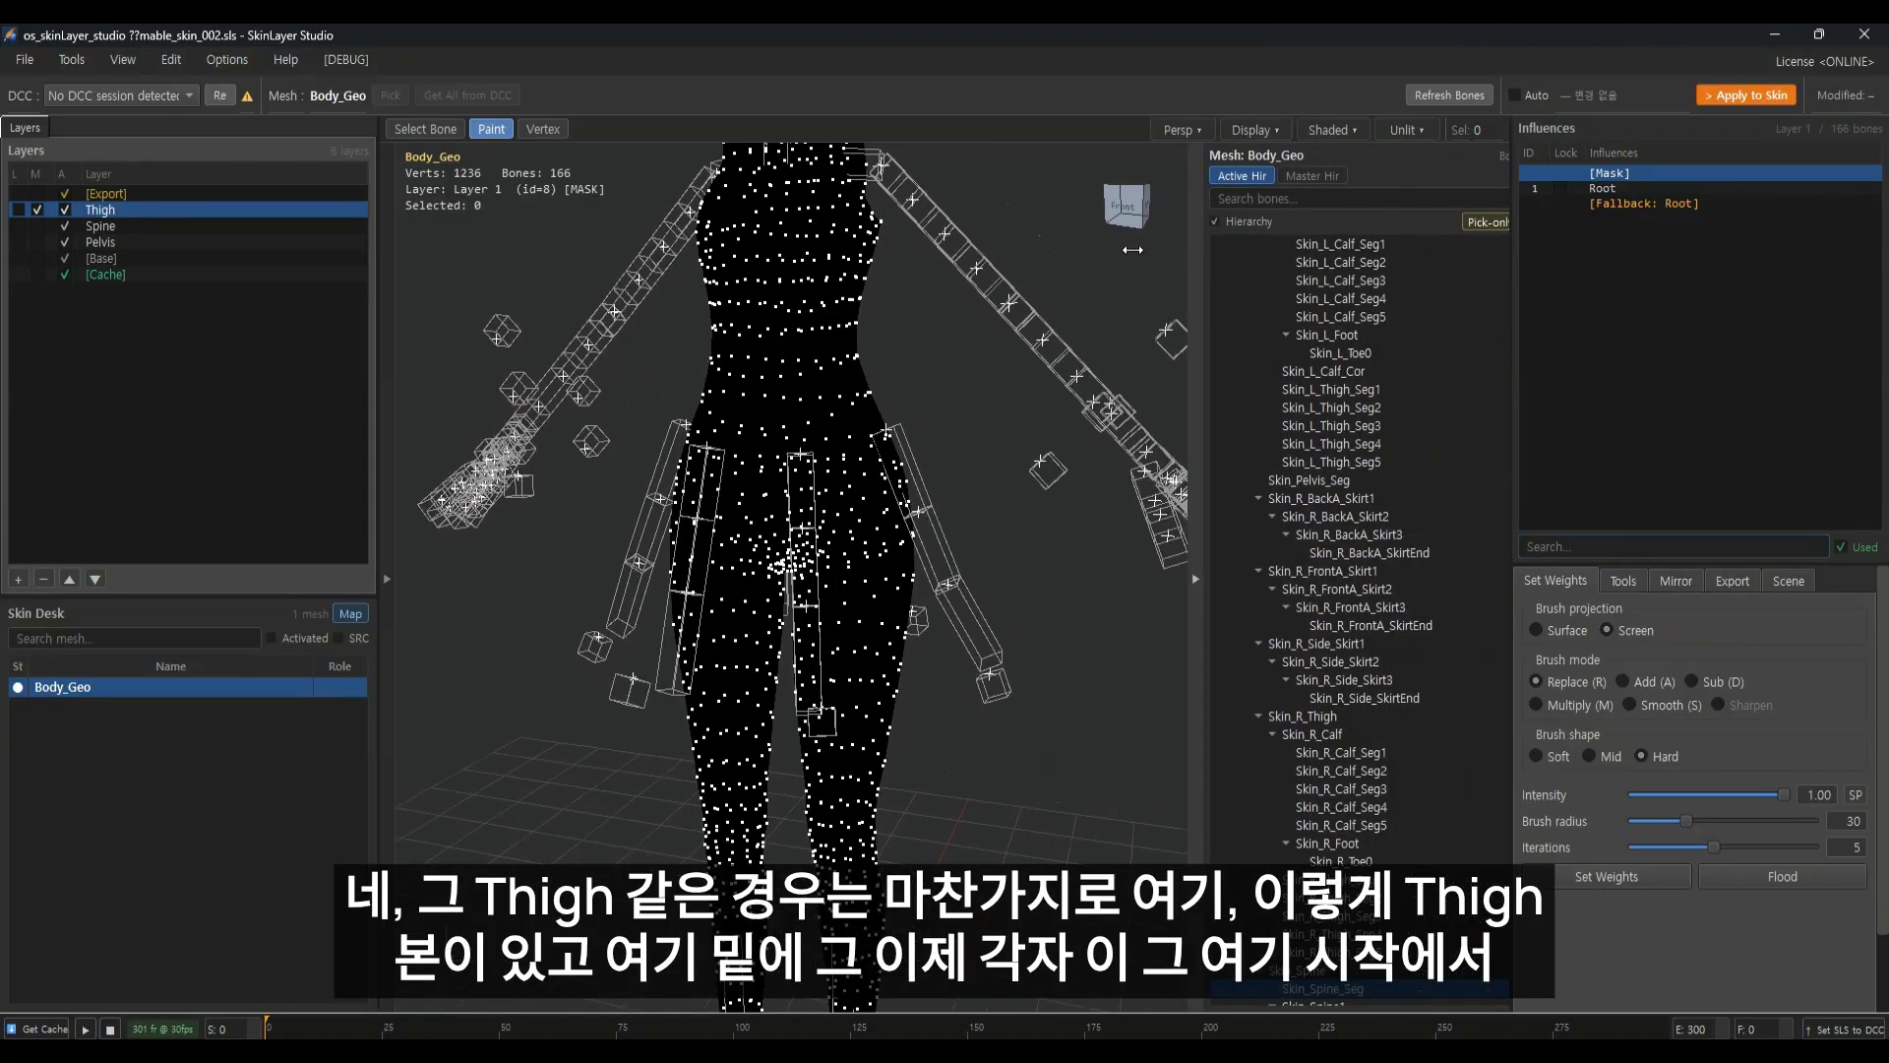
click(1279, 197)
text(thigh)
Inspect the Skin_L_Thigh bone and its segment bone Skin_L_Thigh_Seg1 inside the left leg
click(1226, 299)
click(1227, 299)
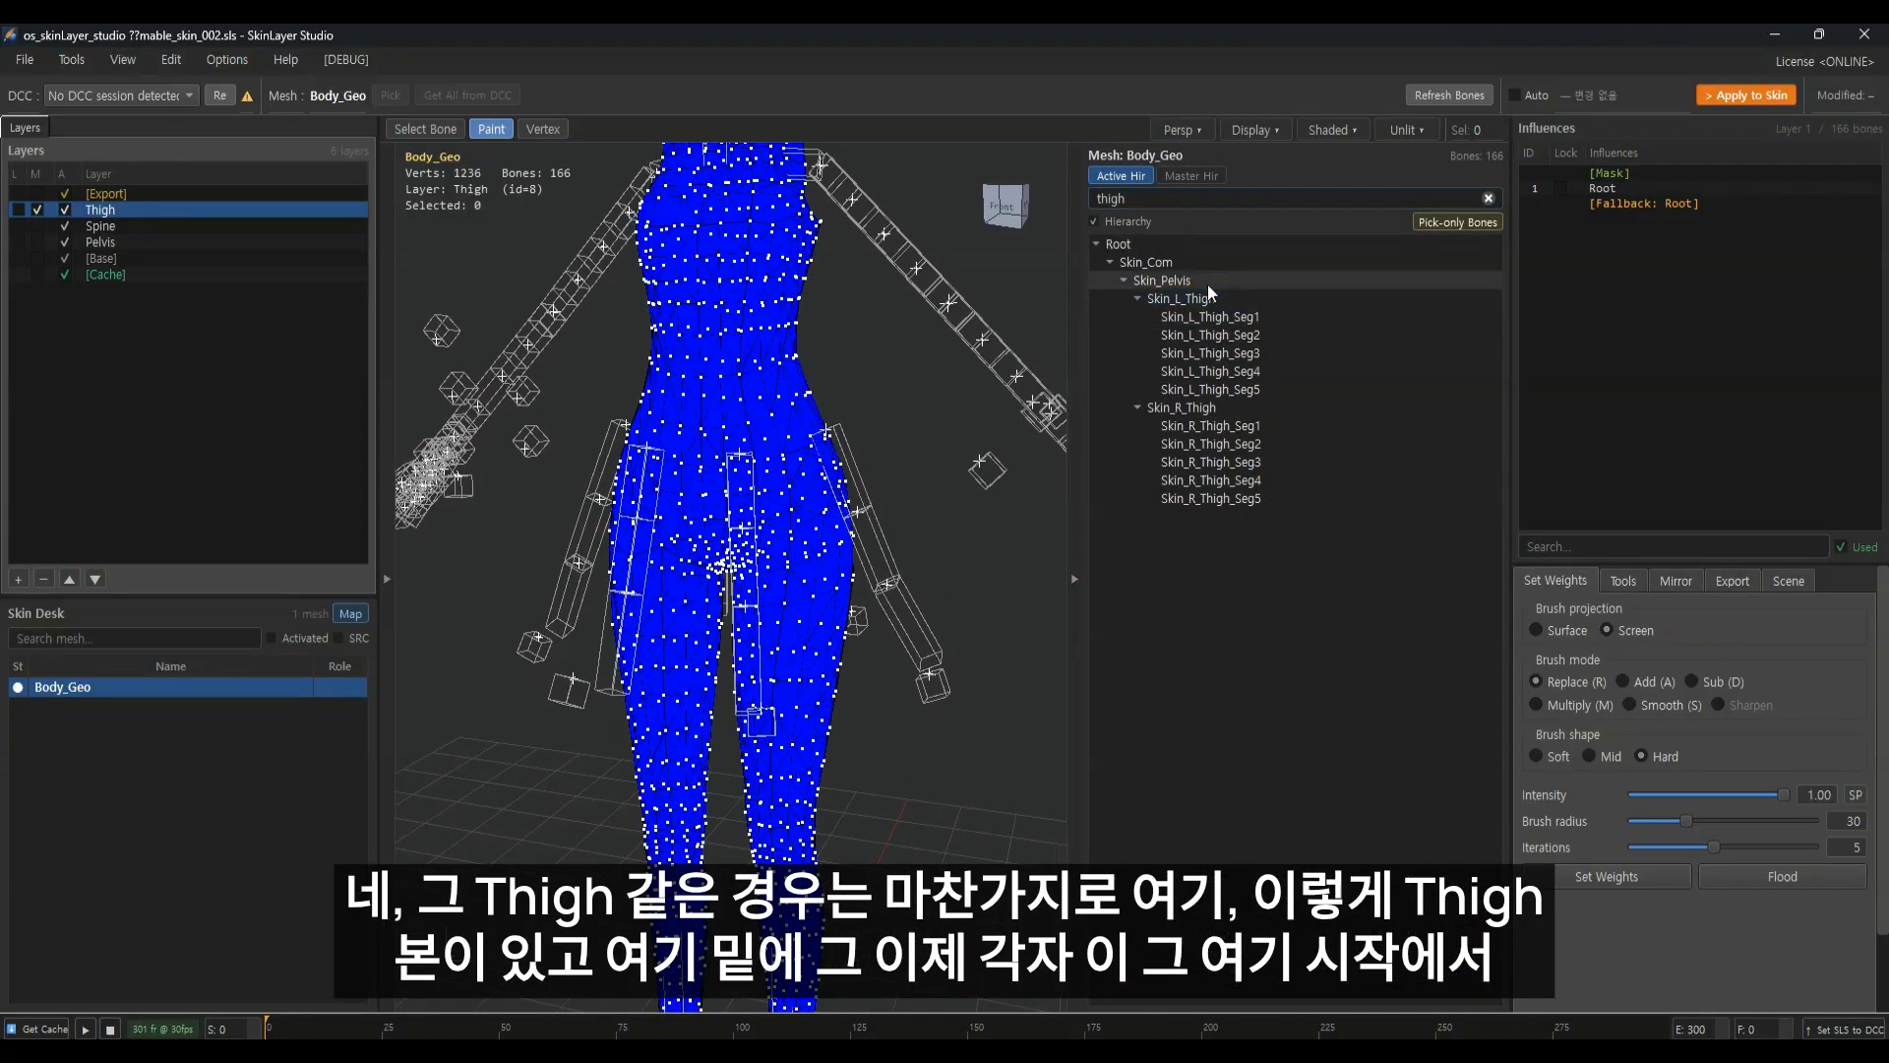
alt+middle_drag(828, 620, 844, 589)
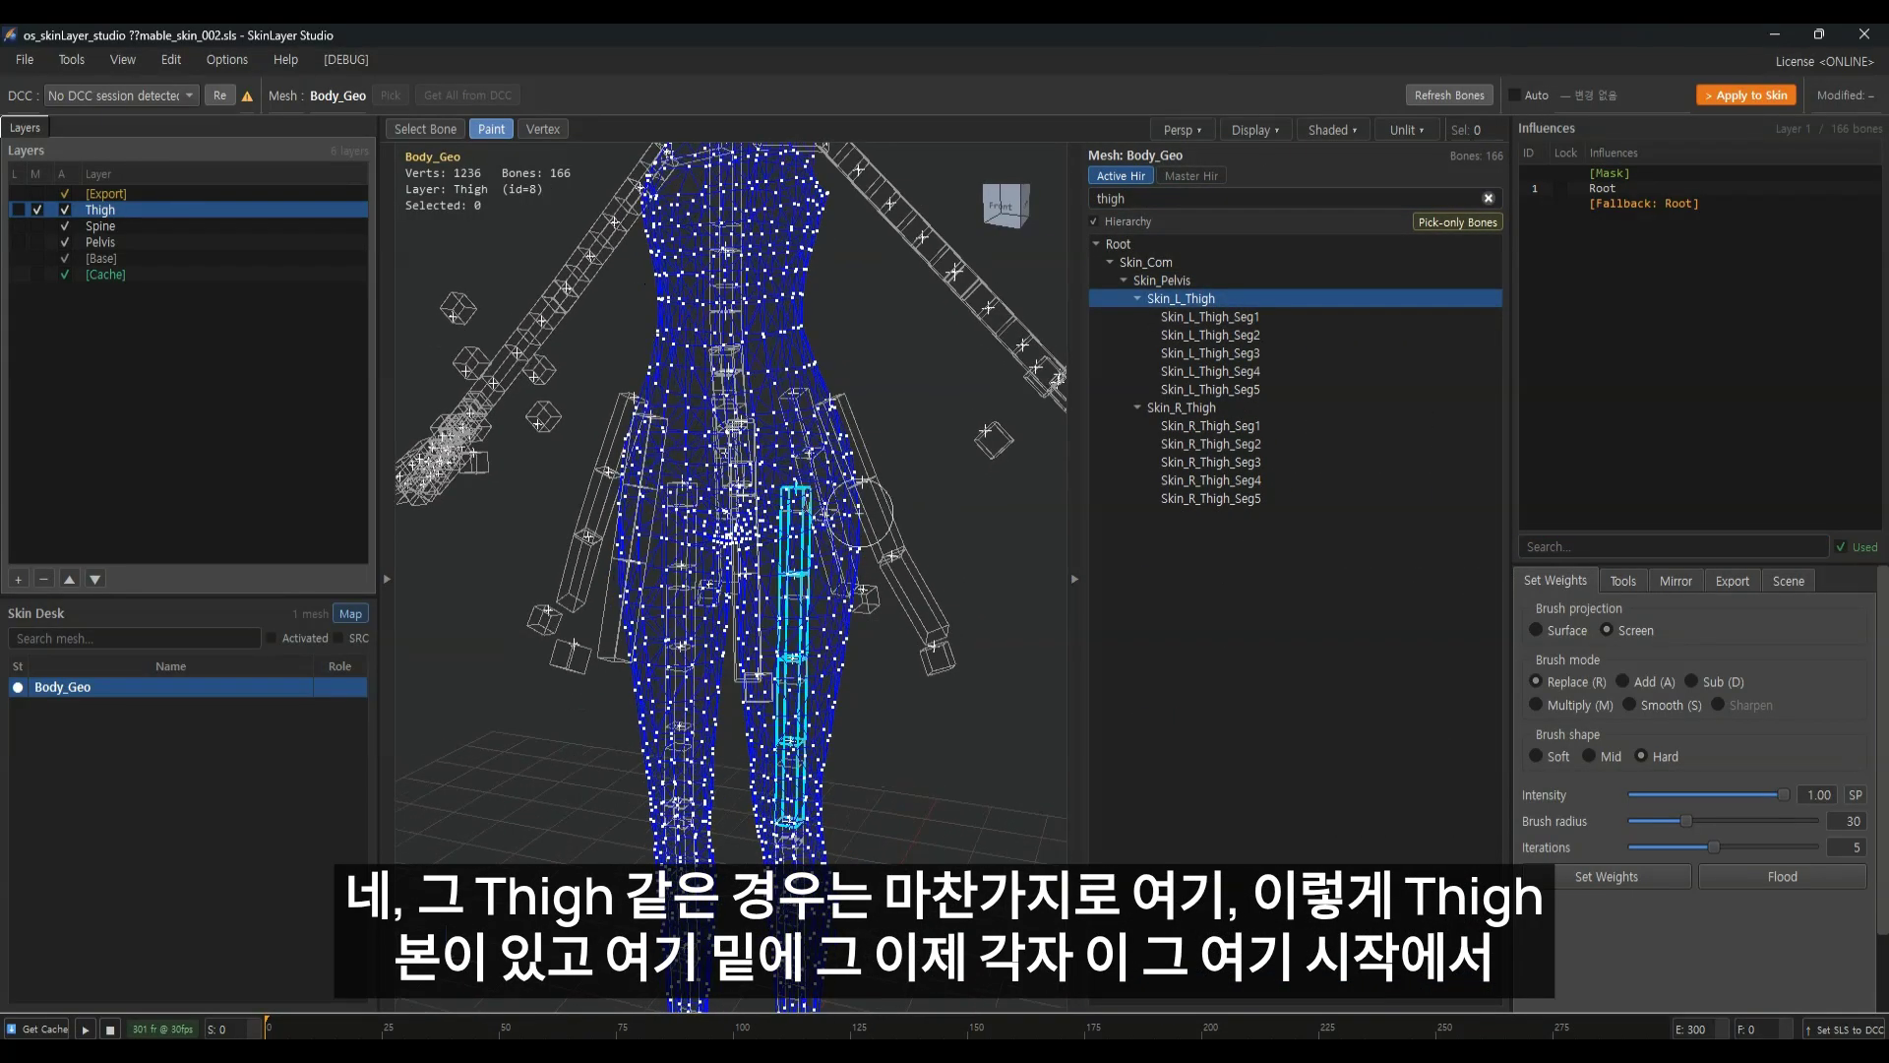
drag(1216, 319, 1250, 353)
click(1221, 317)
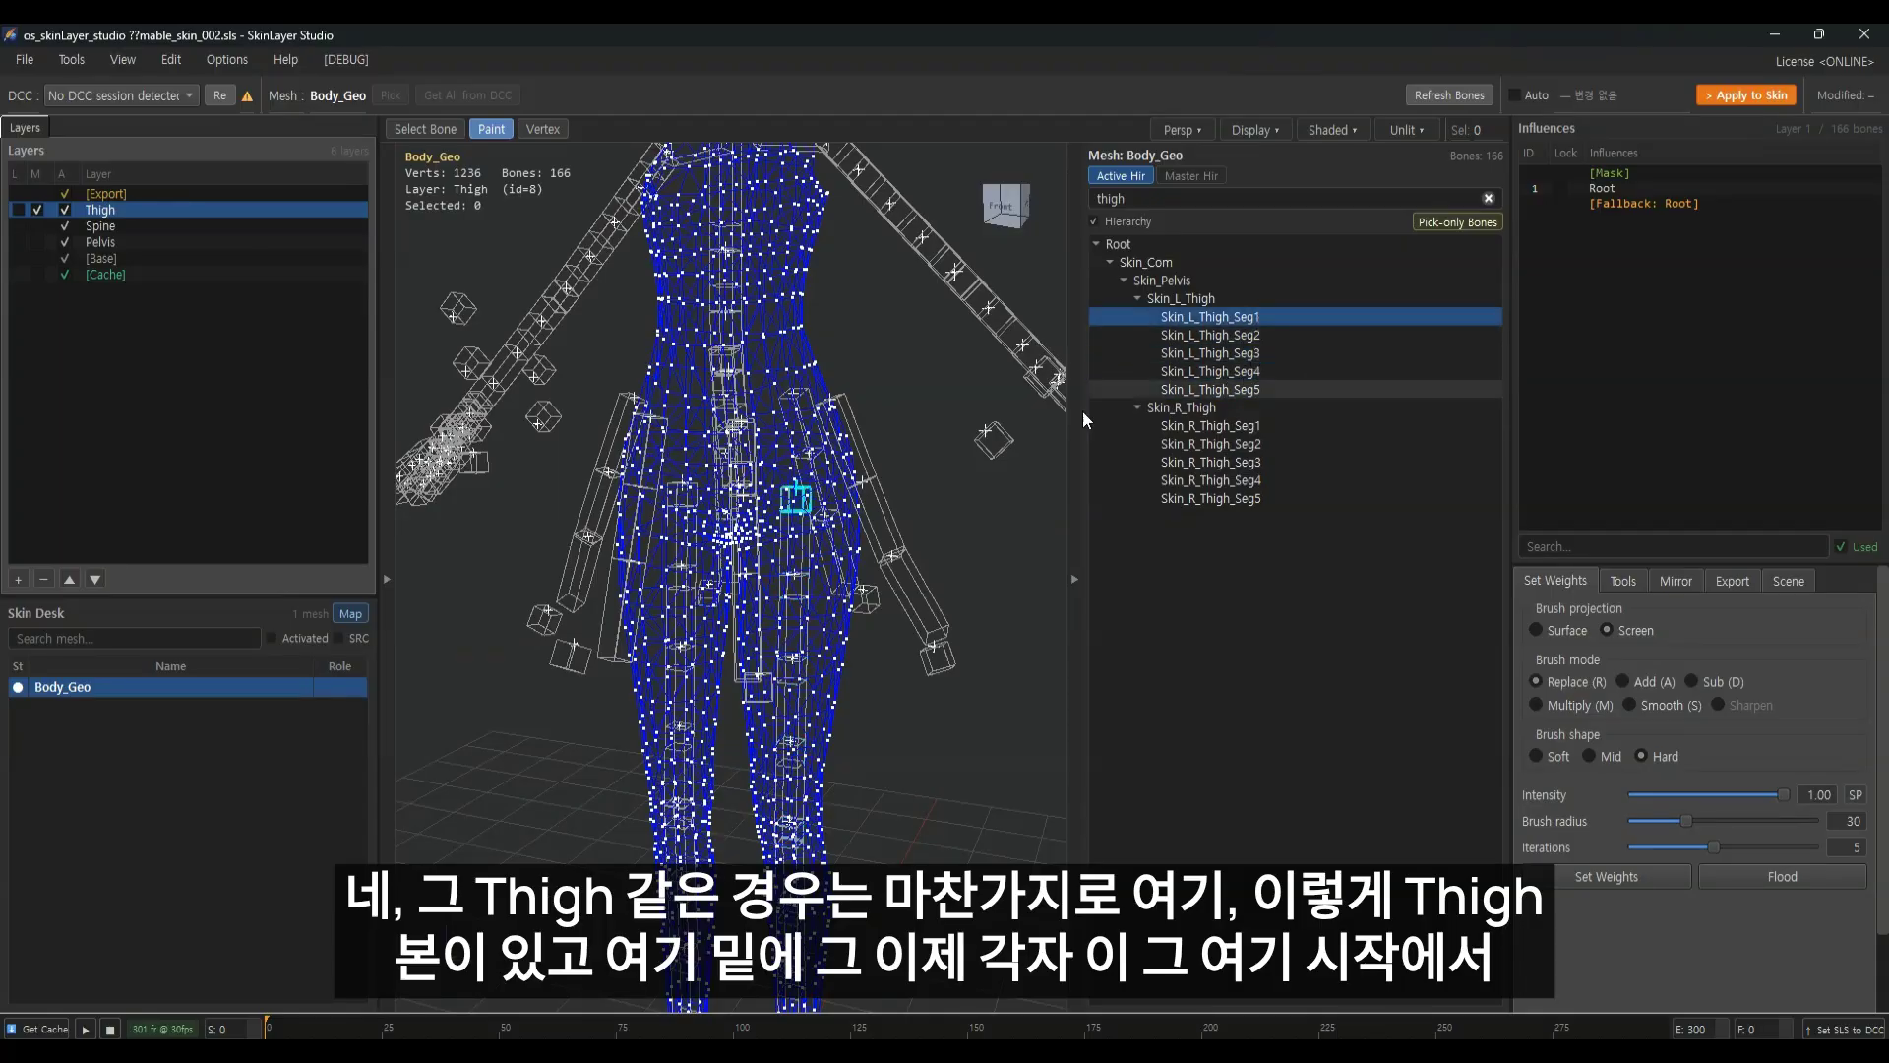
alt+middle_drag(826, 487, 854, 483)
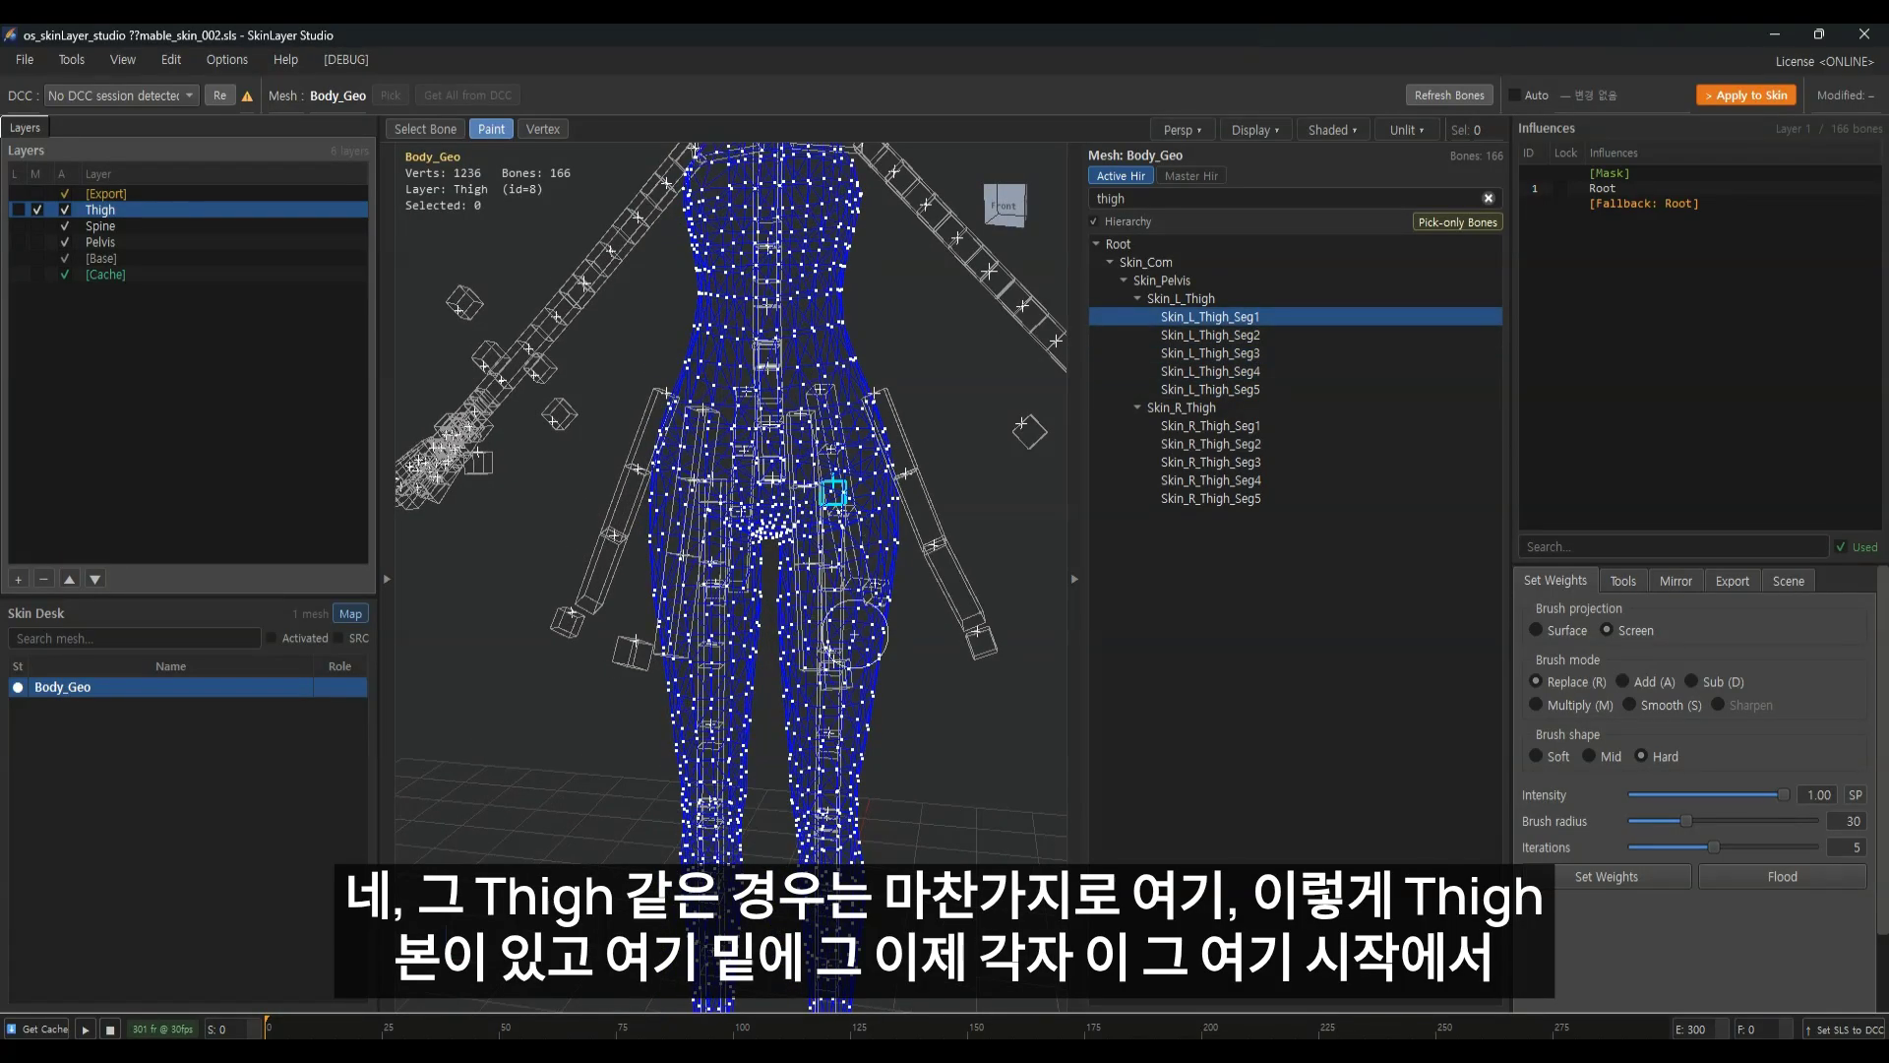
alt+middle_drag(804, 837, 854, 707)
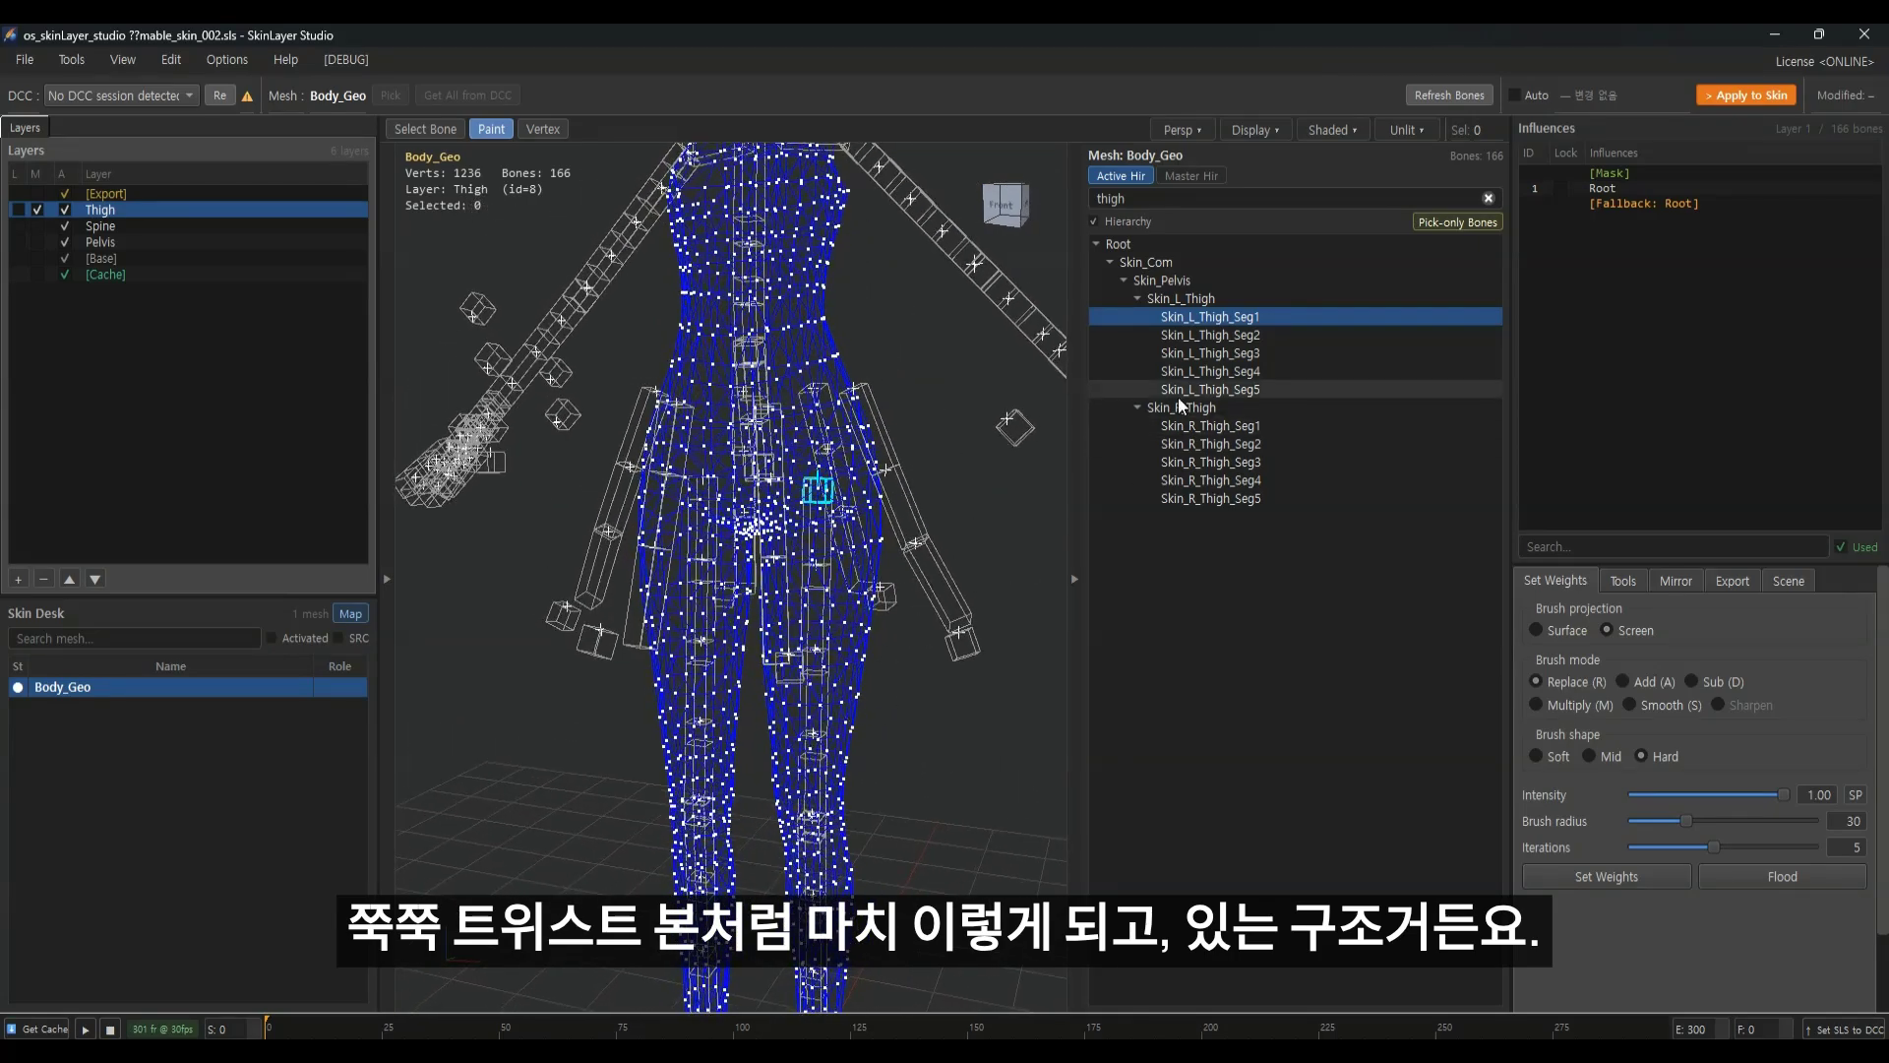
Filter the influences list by "thigh", including unused bones
text(th)
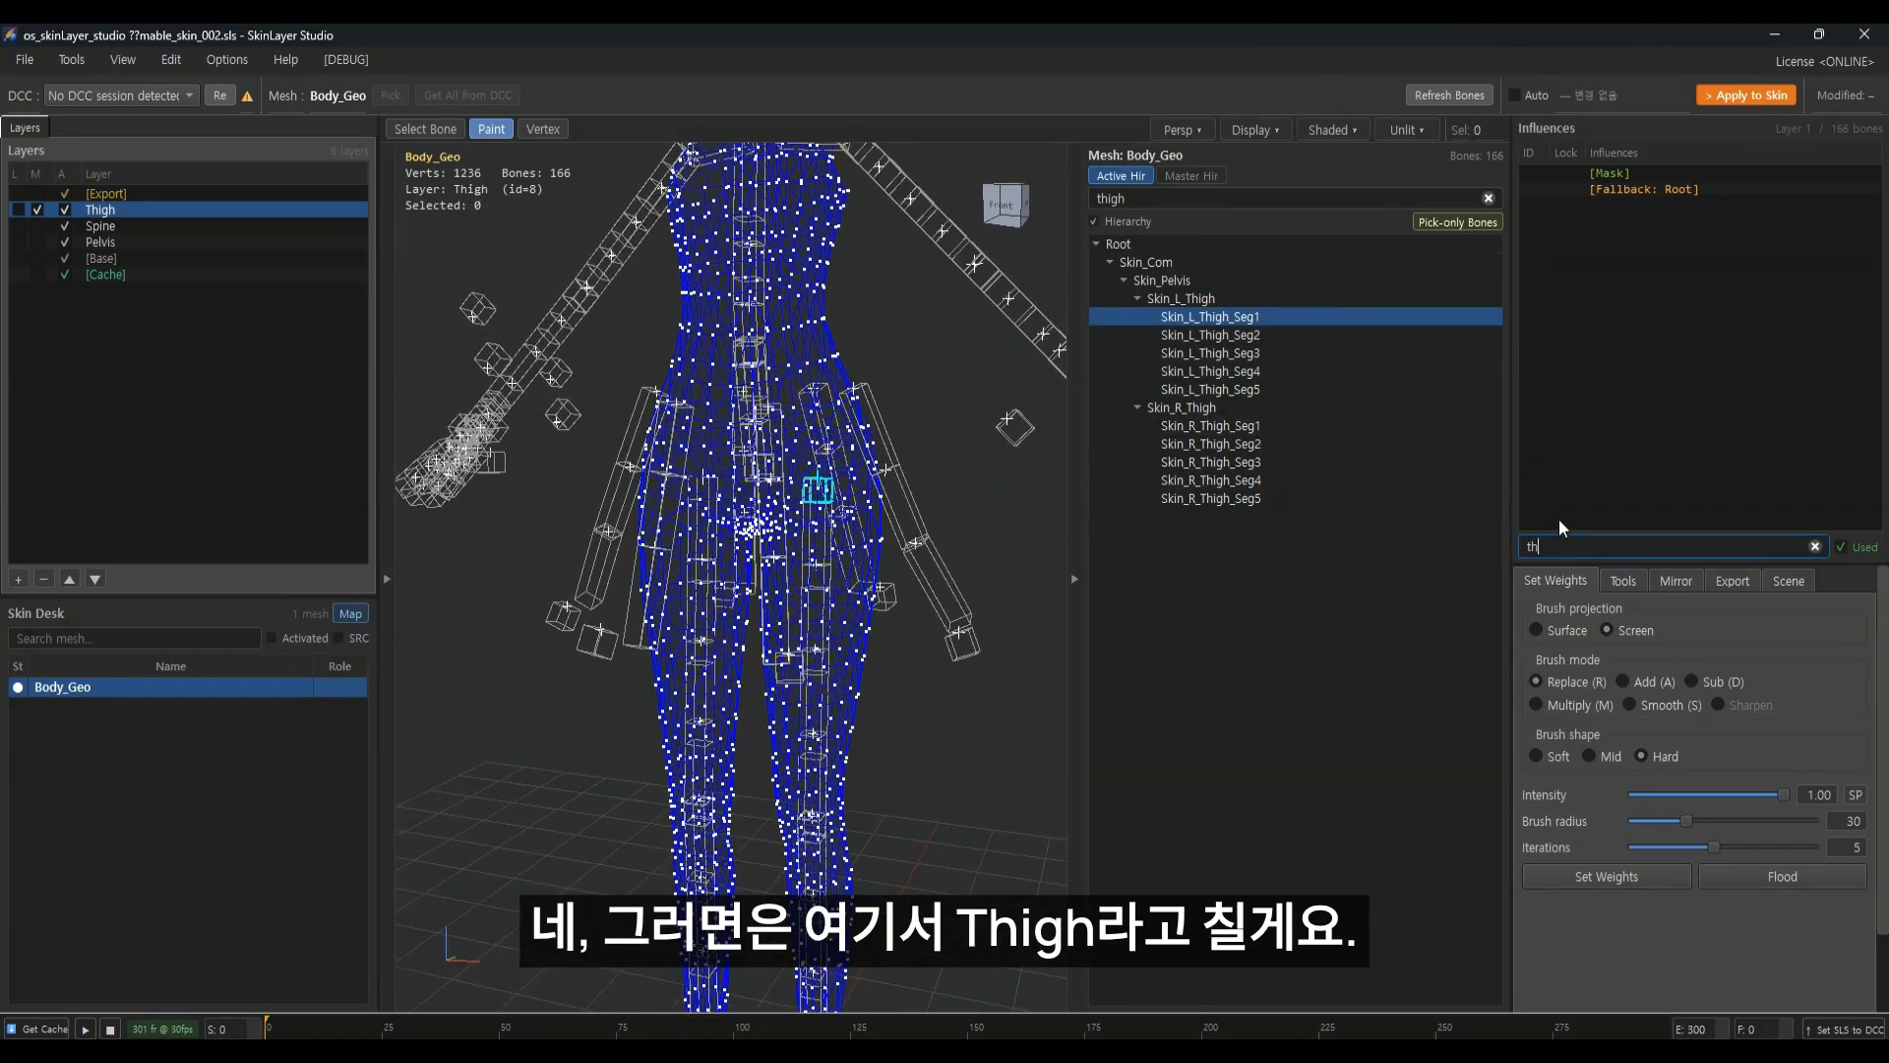
text(gih)
key(BackSpace)
key(BackSpace)
key(BackSpace)
text(igh)
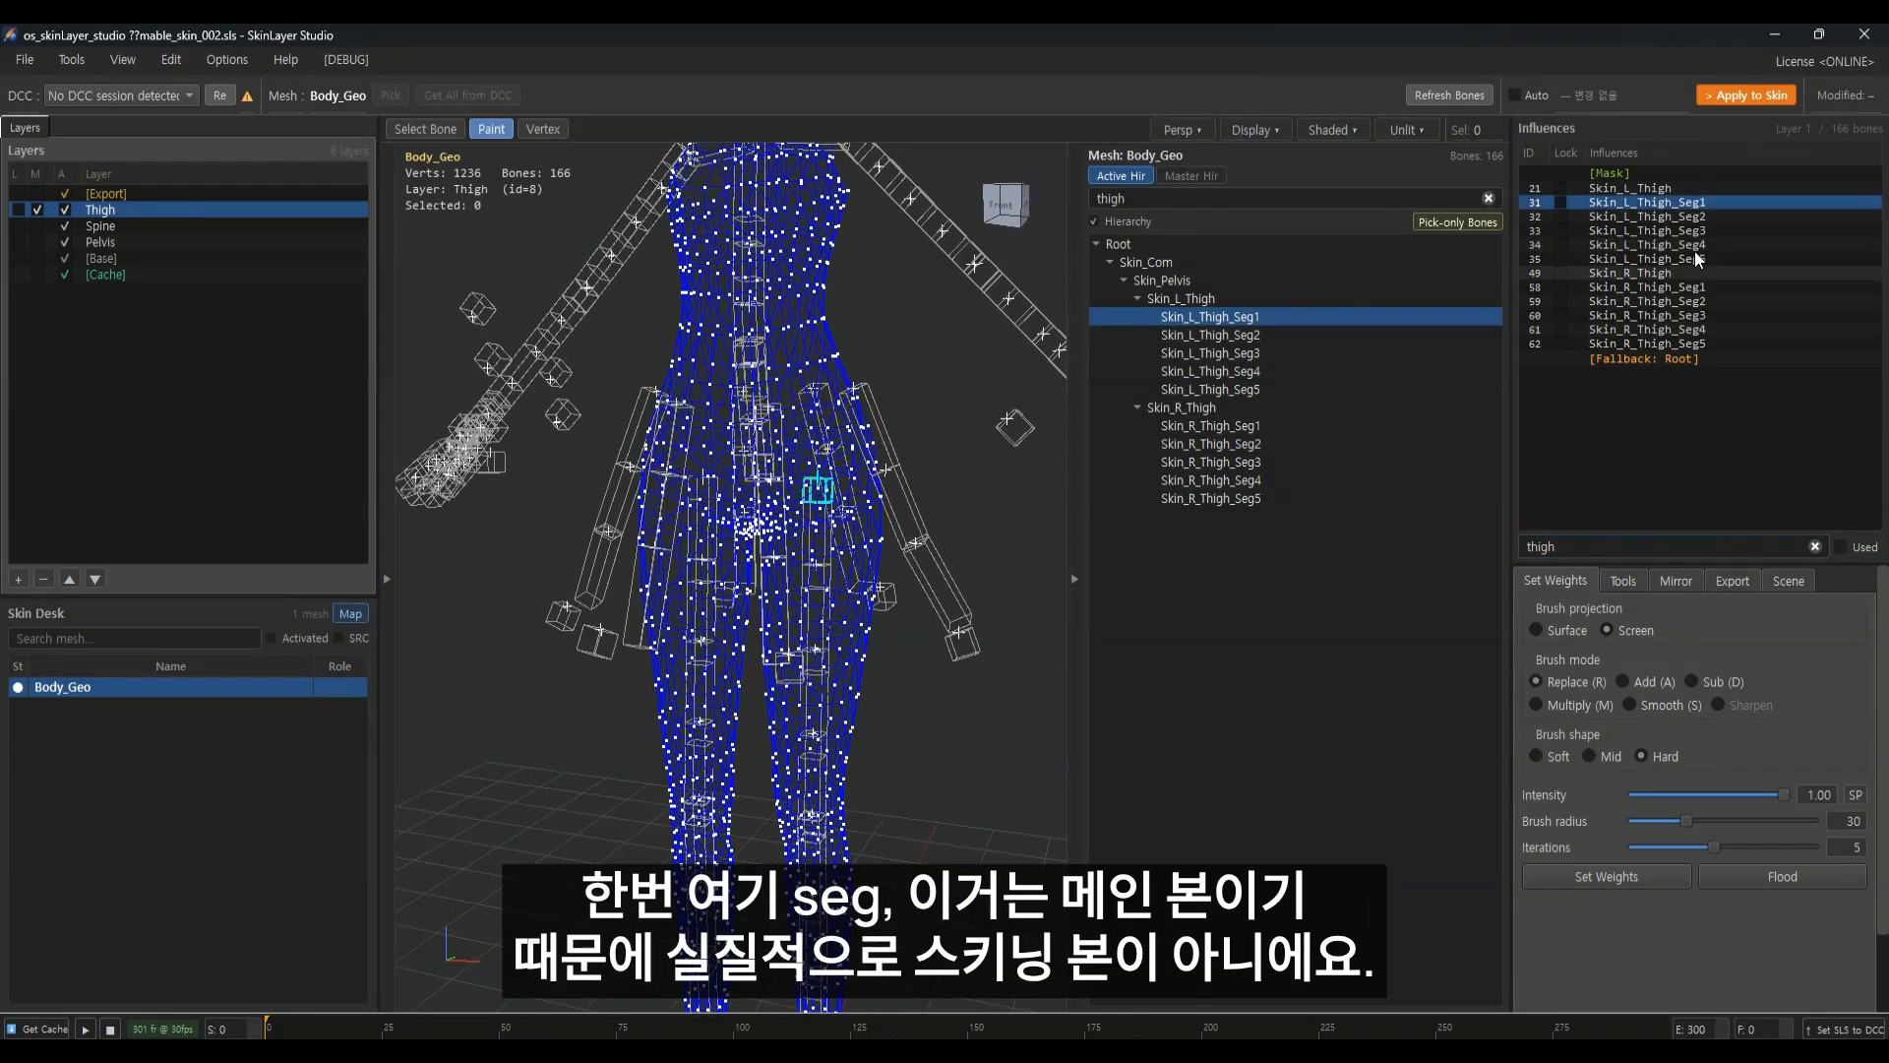
Flood the whole body mesh with Skin_L_Thigh_Seg1 weight in Replace mode at intensity 1.00, and display the mesh shaded
click(1641, 188)
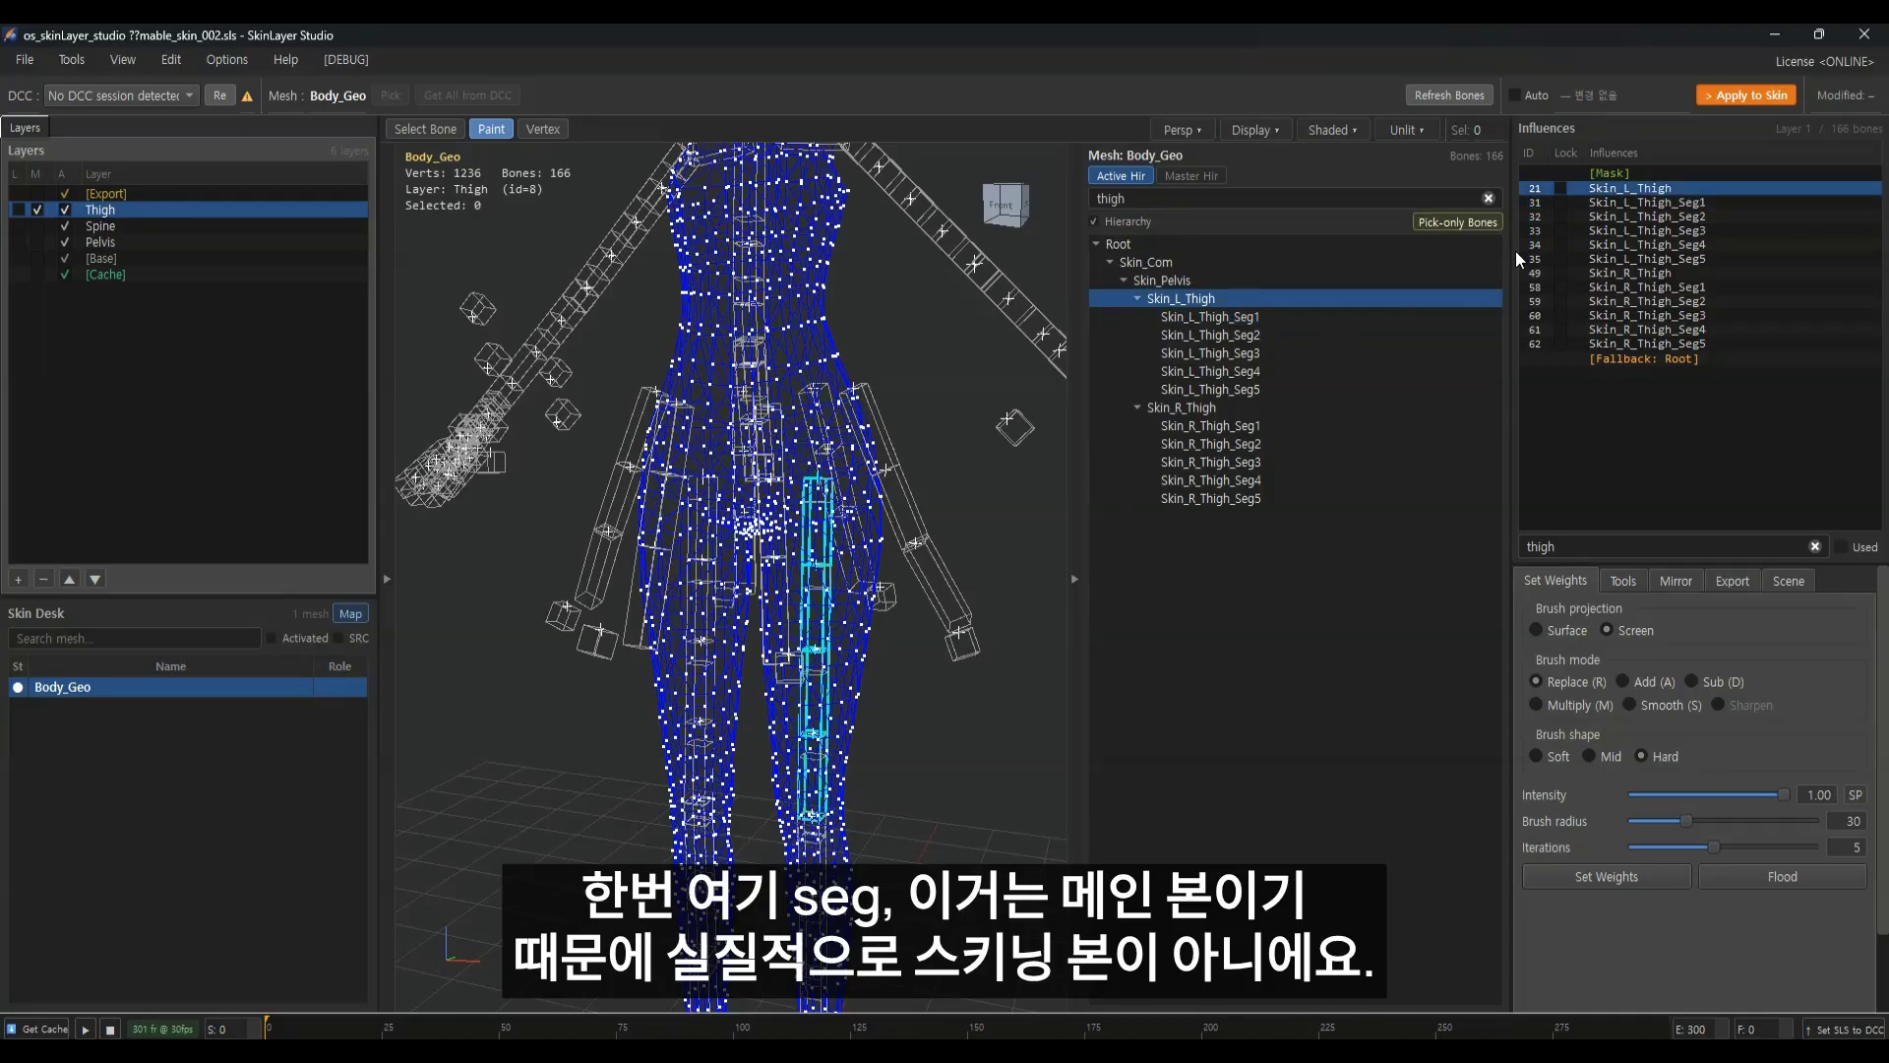
click(1675, 203)
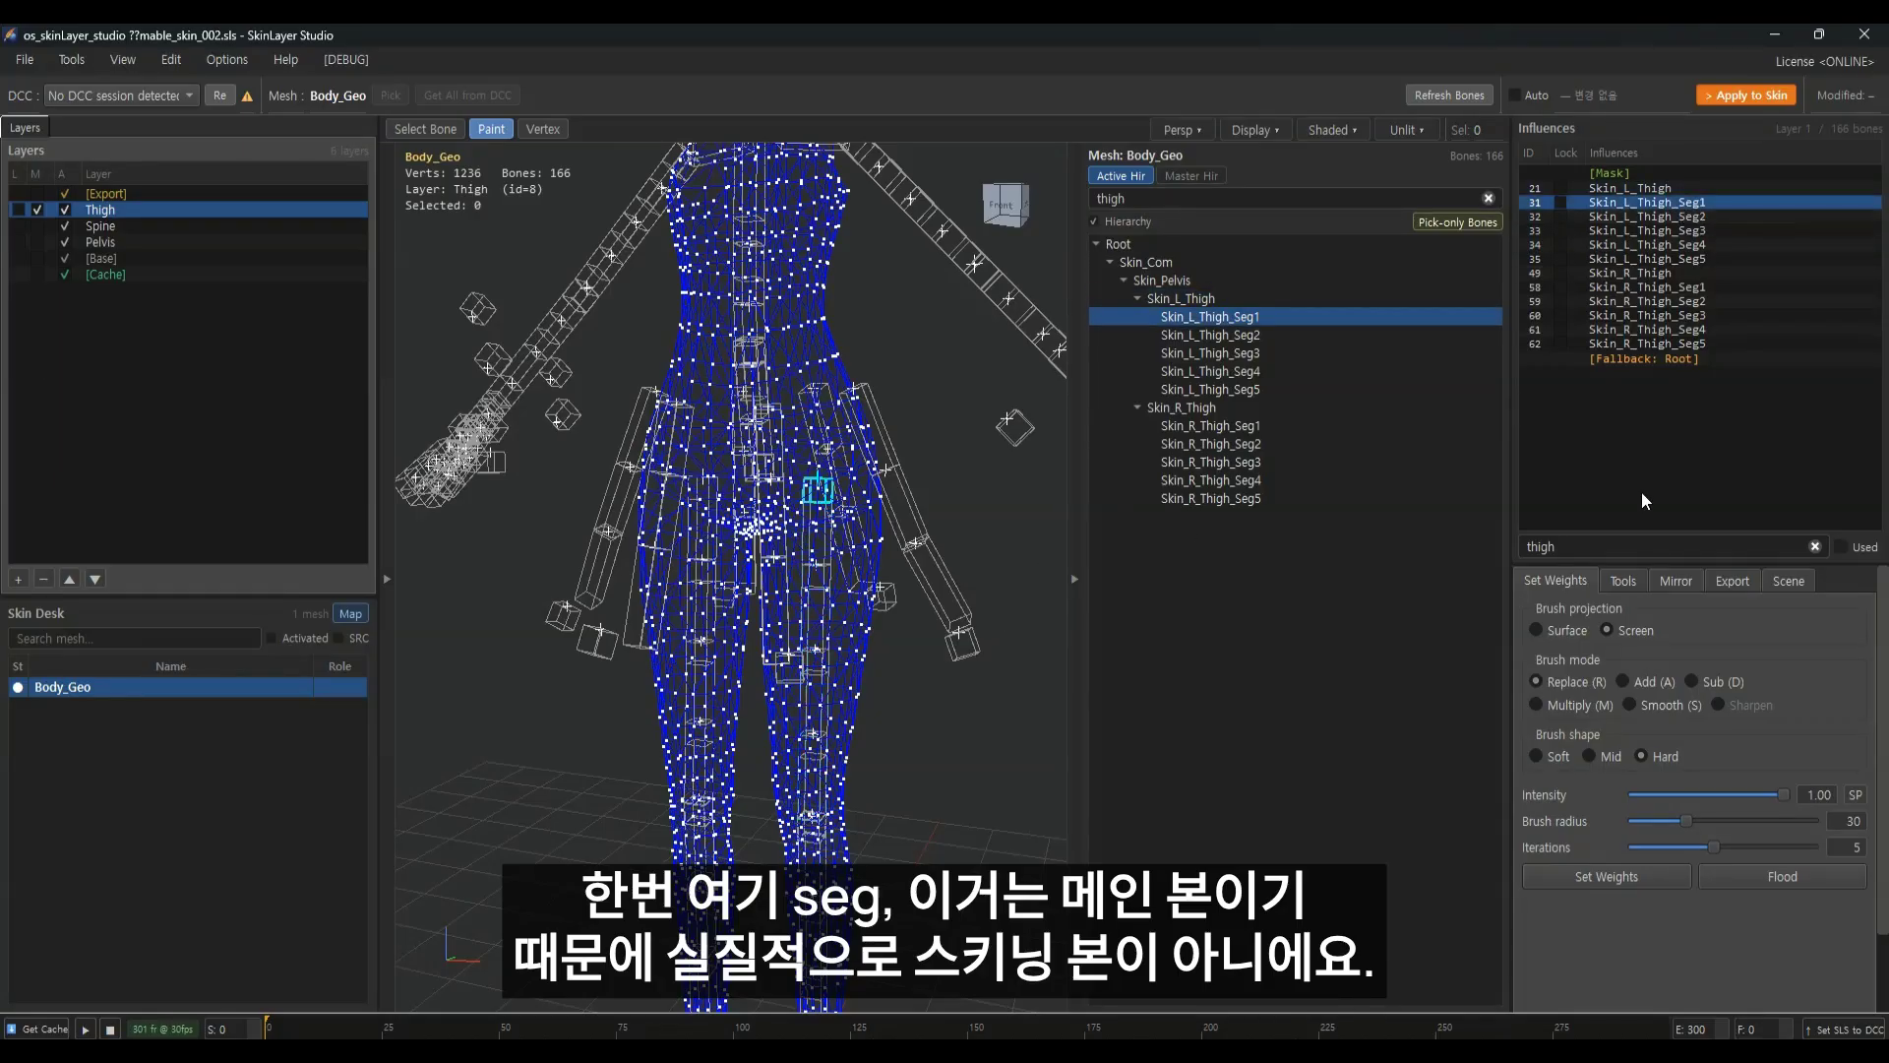
click(1782, 877)
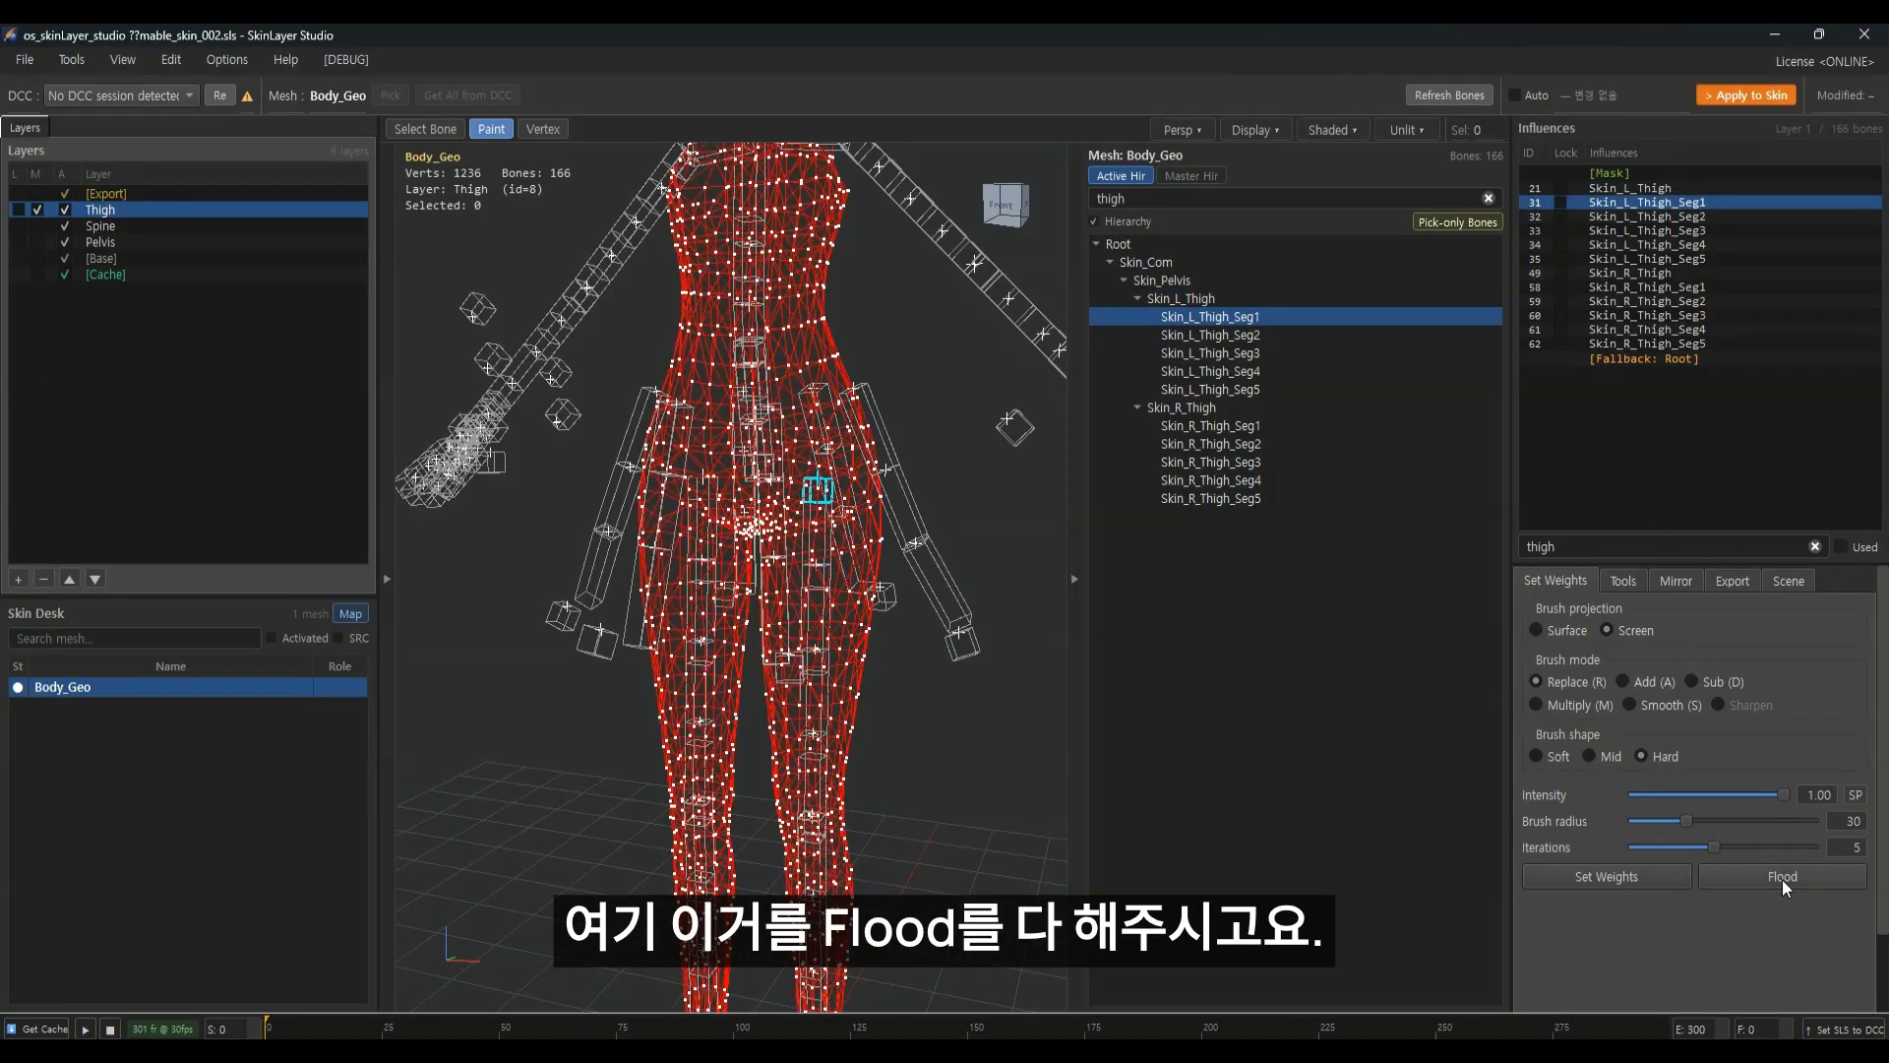
mouse_move(1013, 759)
middle_down()
mouse_move(944, 758)
mouse_move(940, 706)
middle_up()
key(F3)
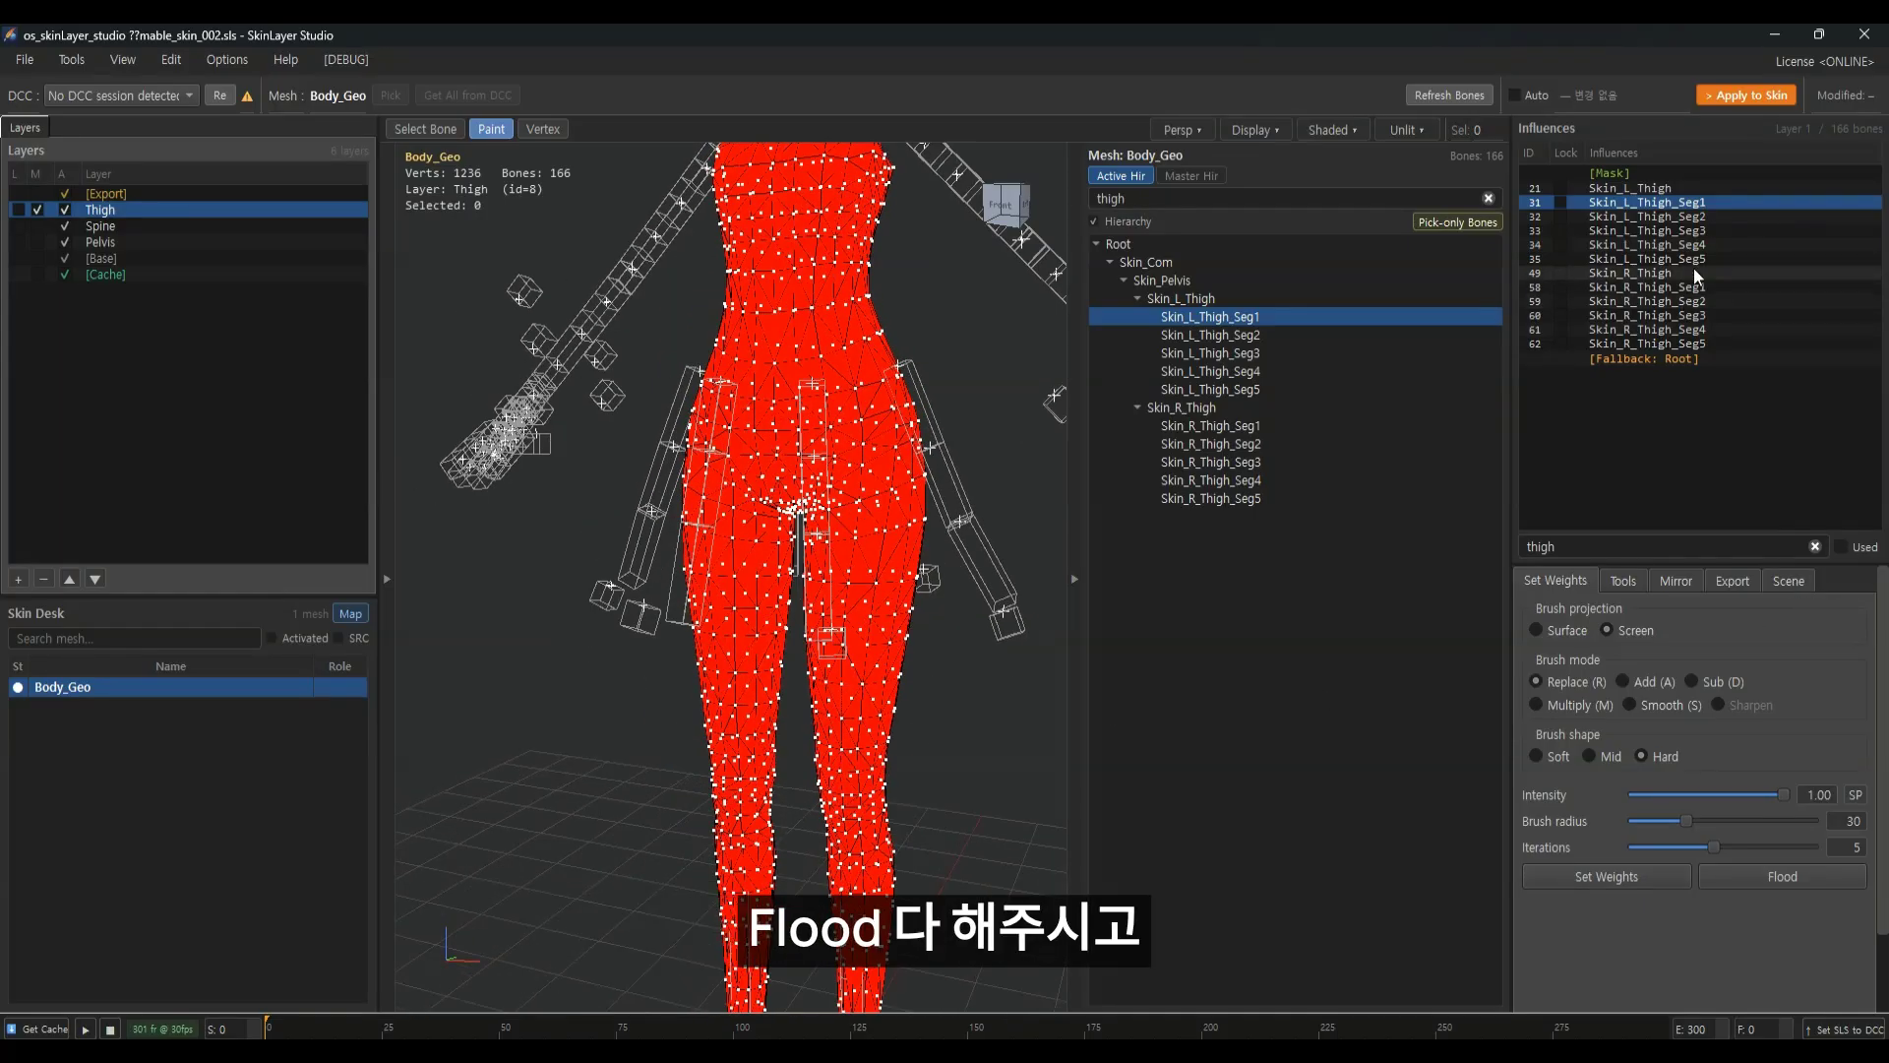
Examine the scene display settings for wire and face color modes in the influence and mask views
click(1789, 581)
middle_drag(920, 672, 961, 567)
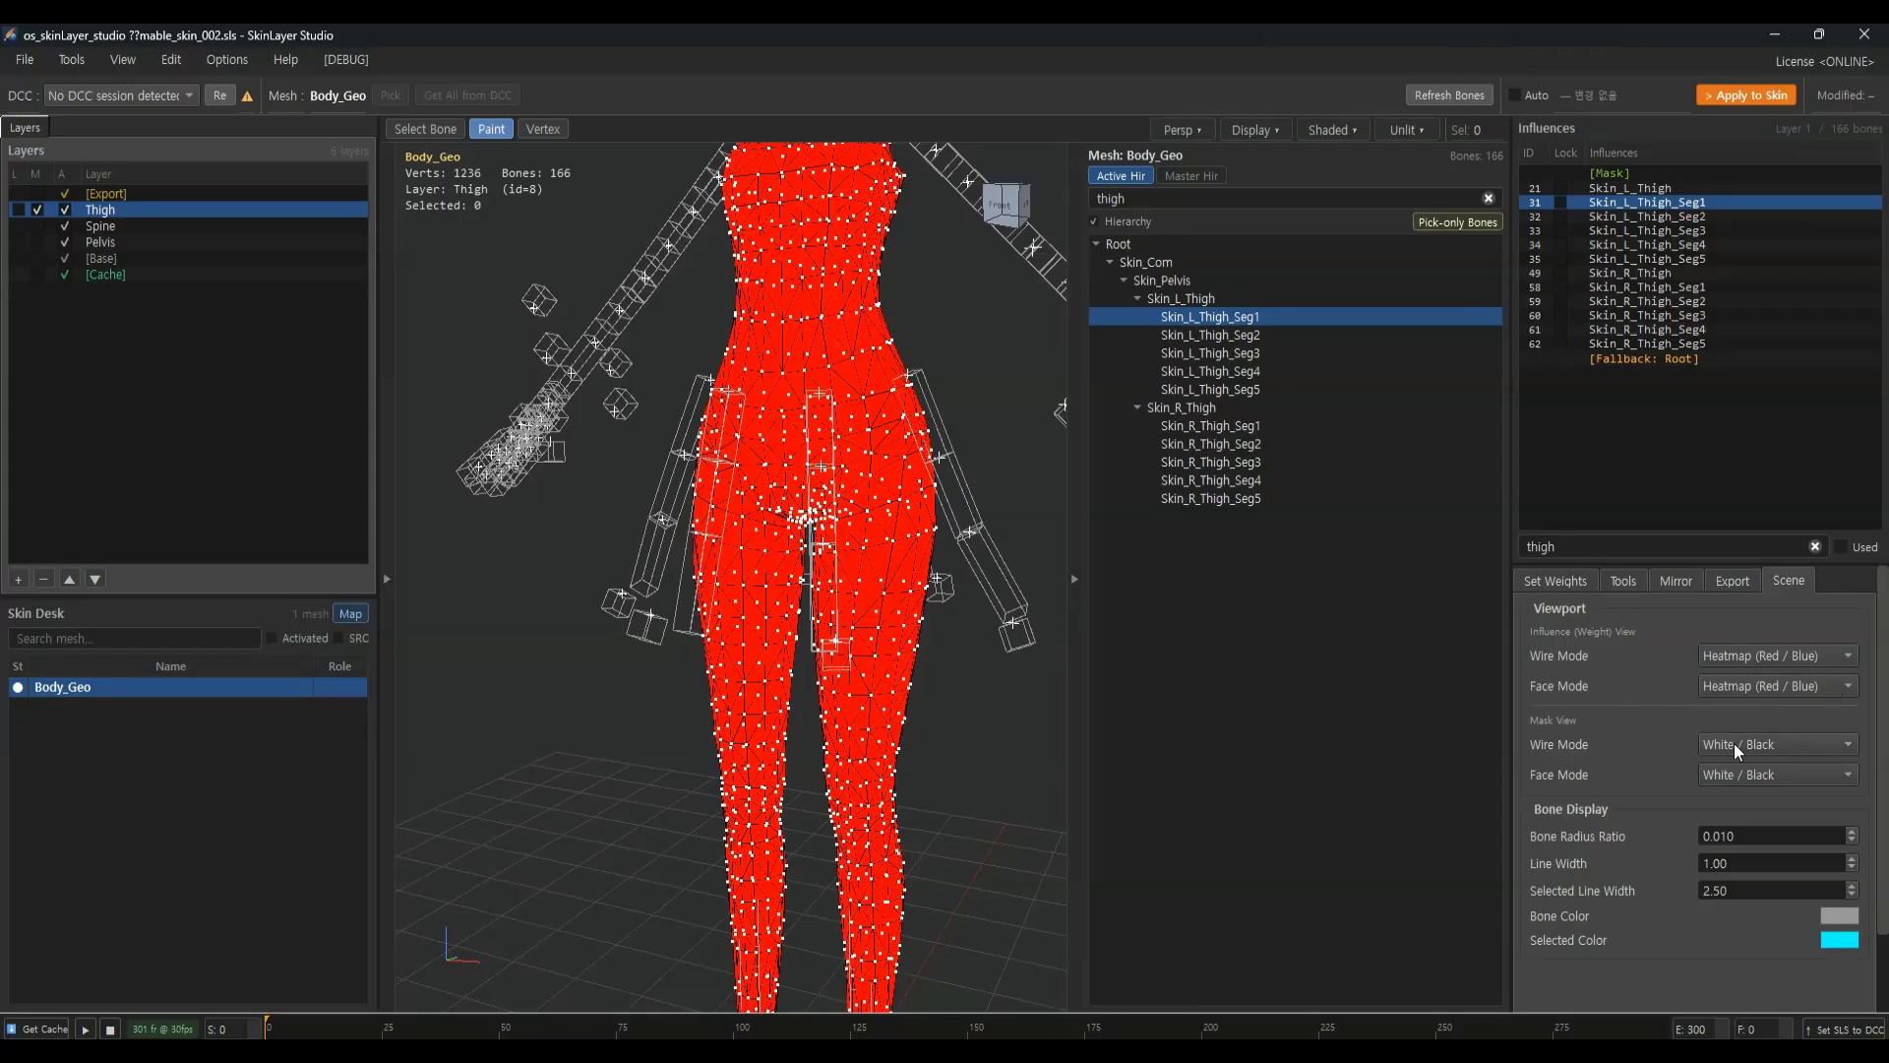
mouse_move(830, 618)
middle_down()
mouse_move(850, 697)
mouse_move(848, 618)
middle_up()
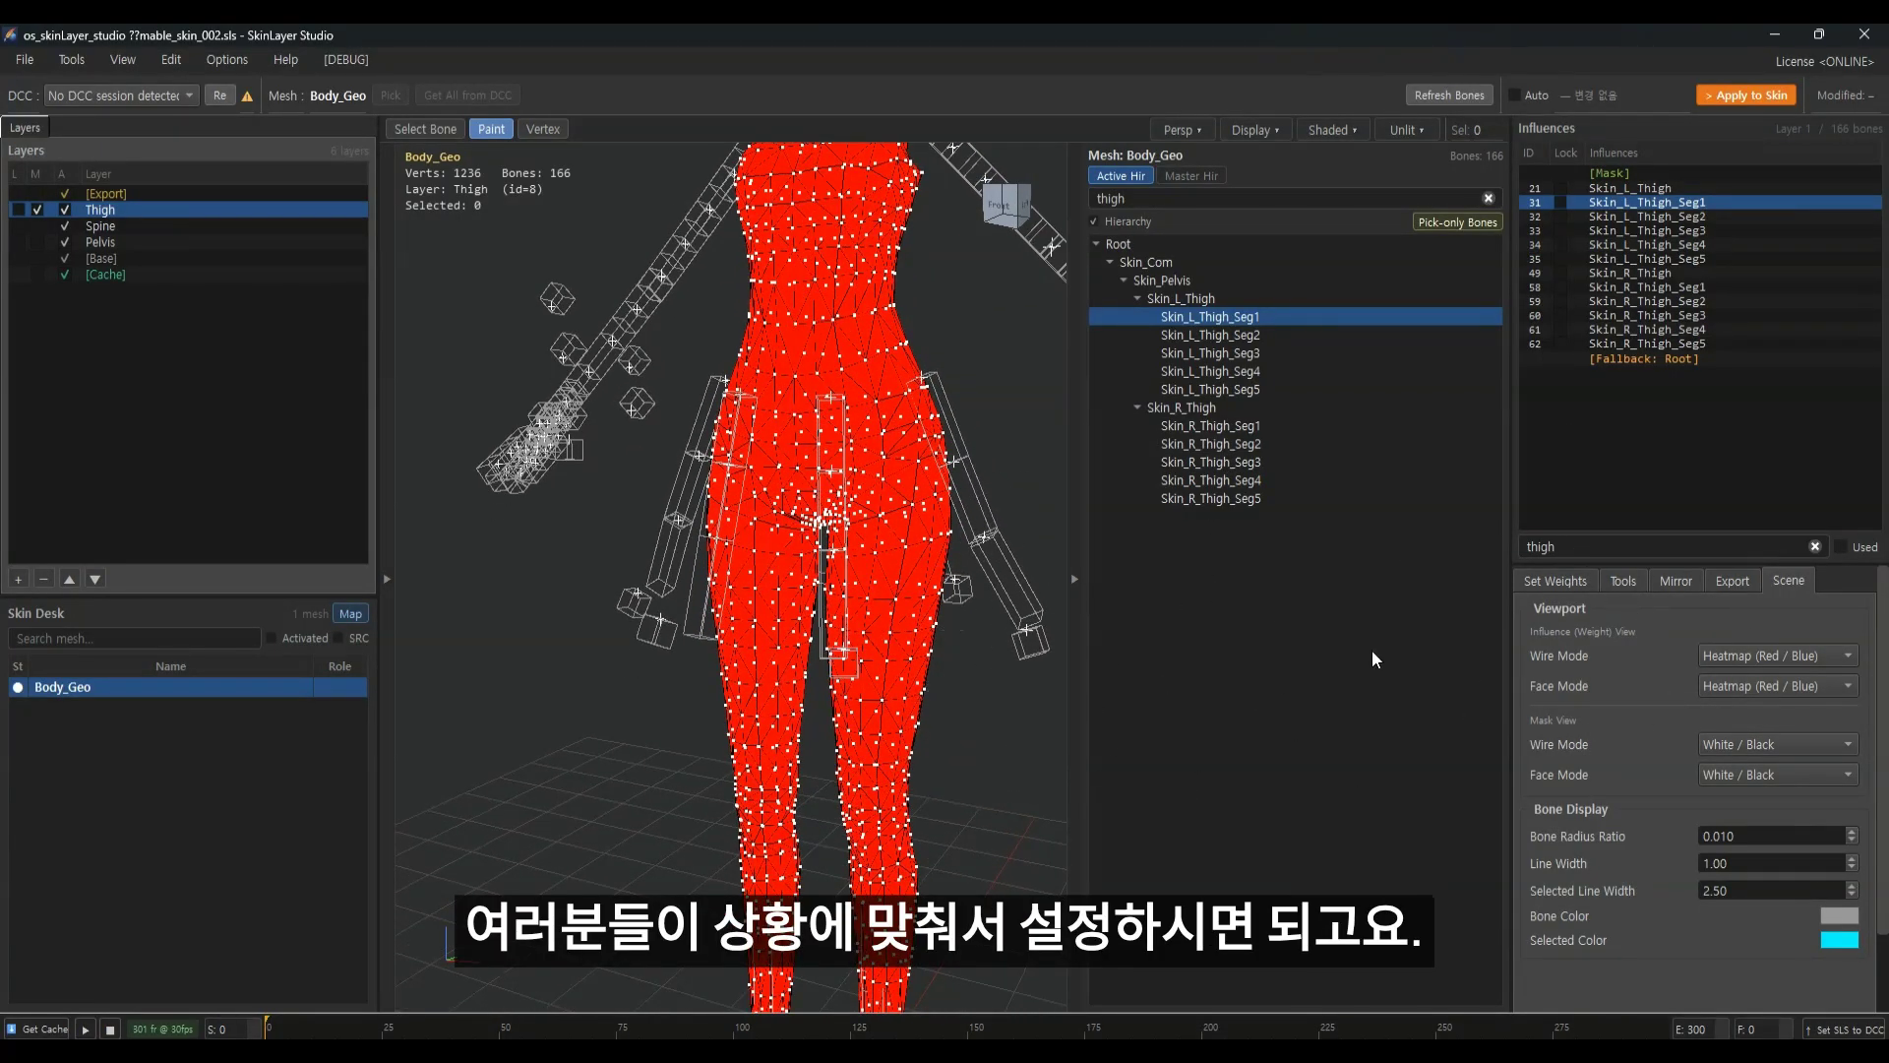
alt+middle_drag(998, 739, 992, 731)
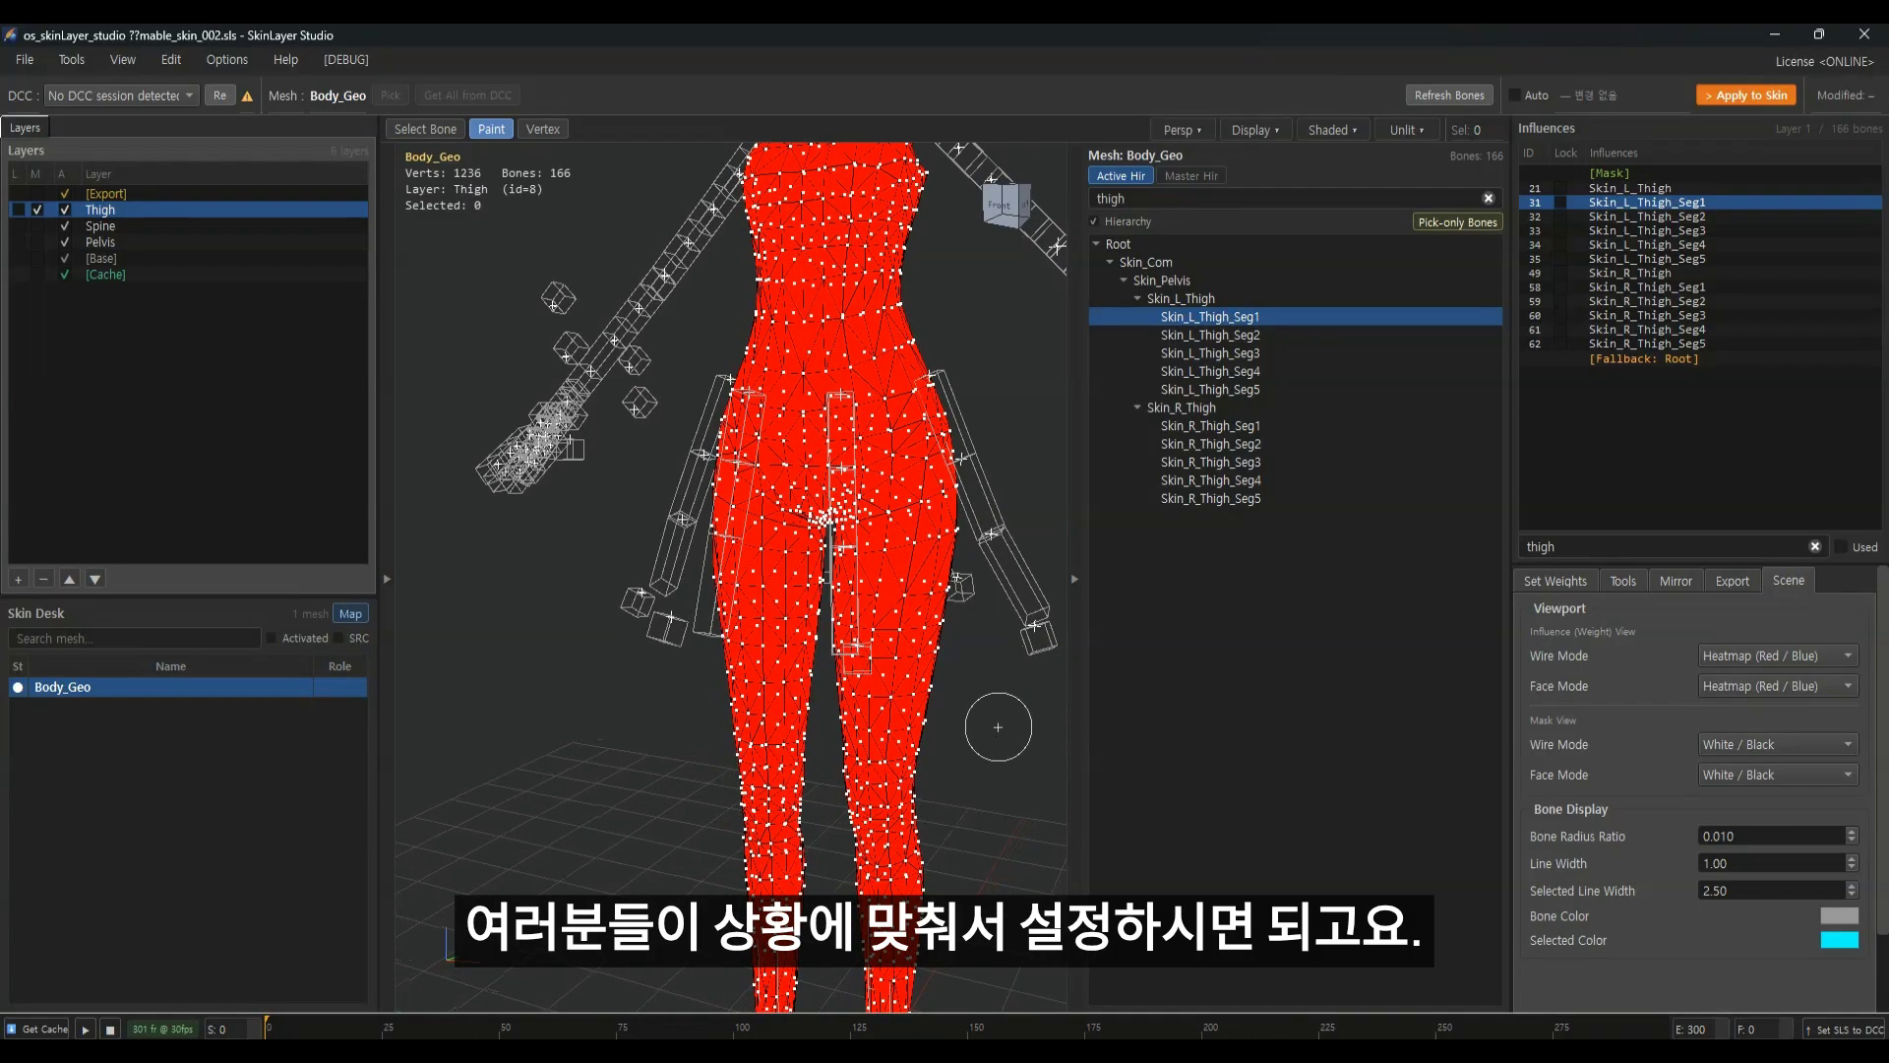
middle_drag(988, 691, 951, 718)
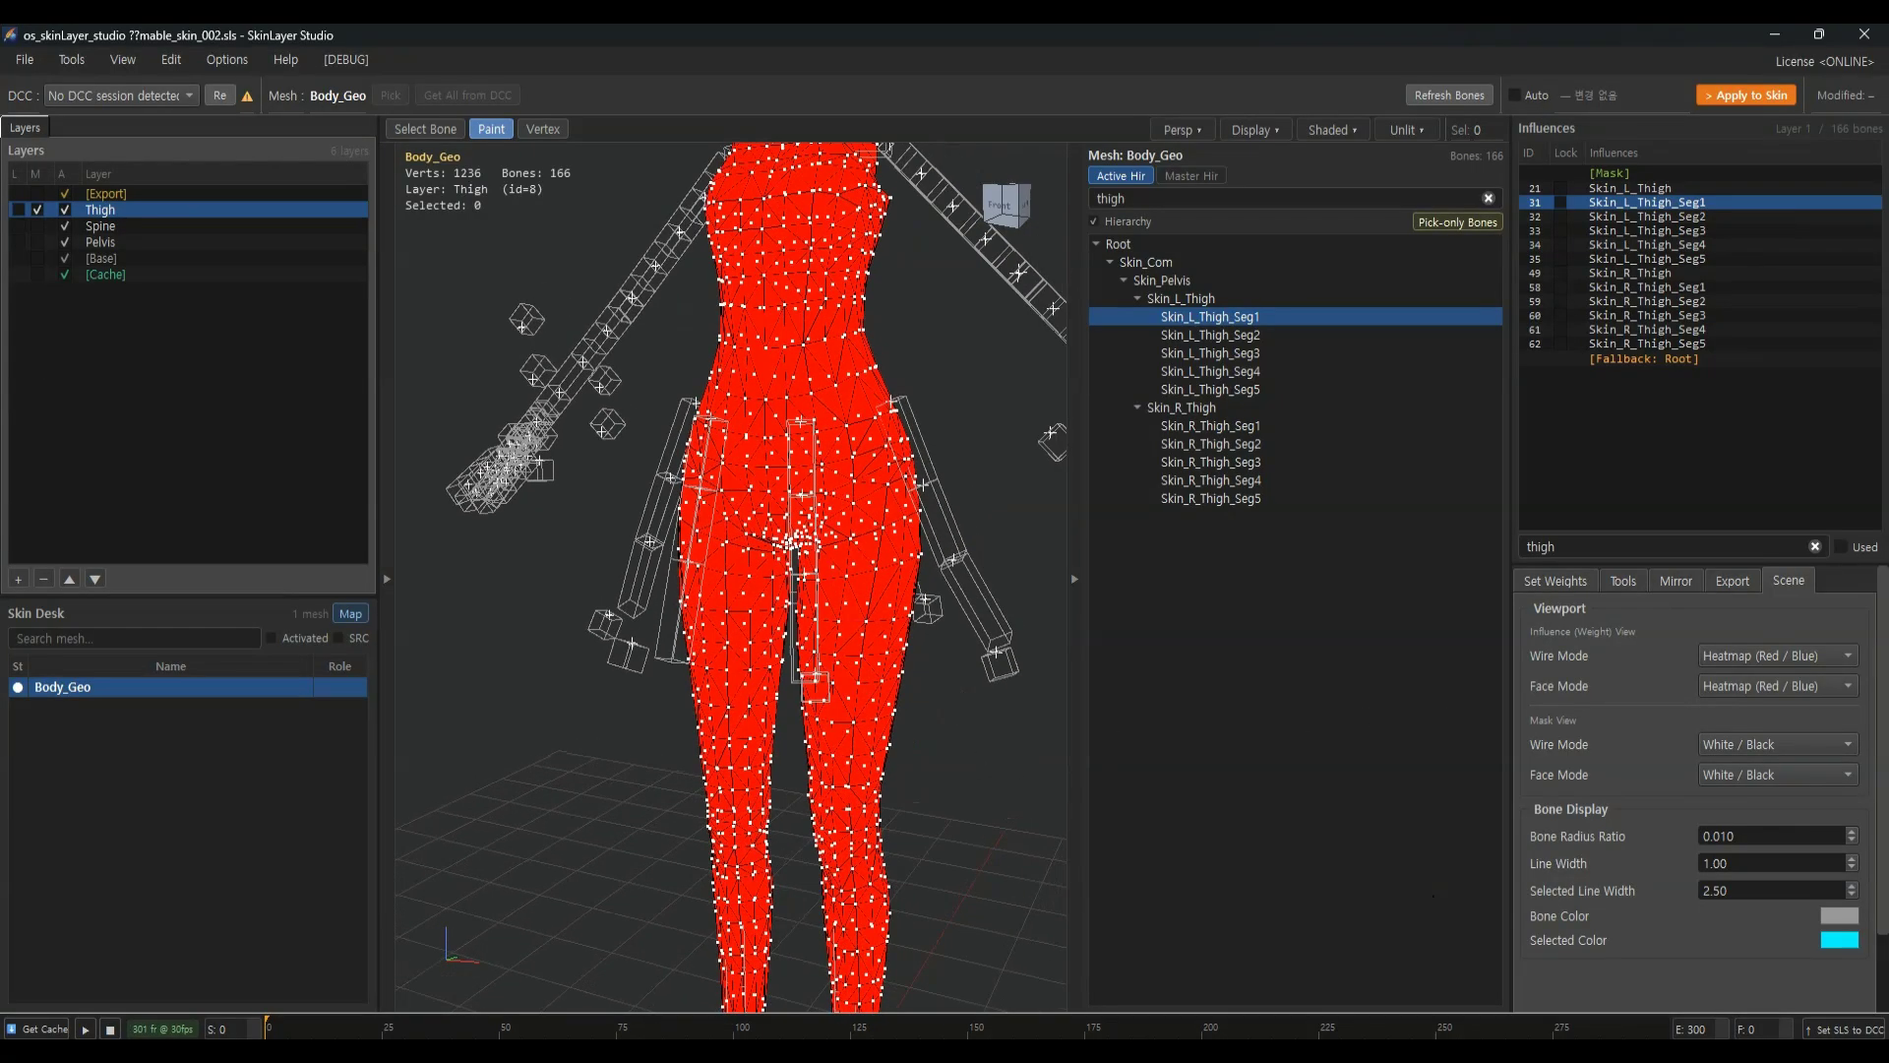
Compare the wireframe and shaded displays of the mesh and leave the viewport in wireframe
key(4)
key(5)
key(4)
key(5)
key(4)
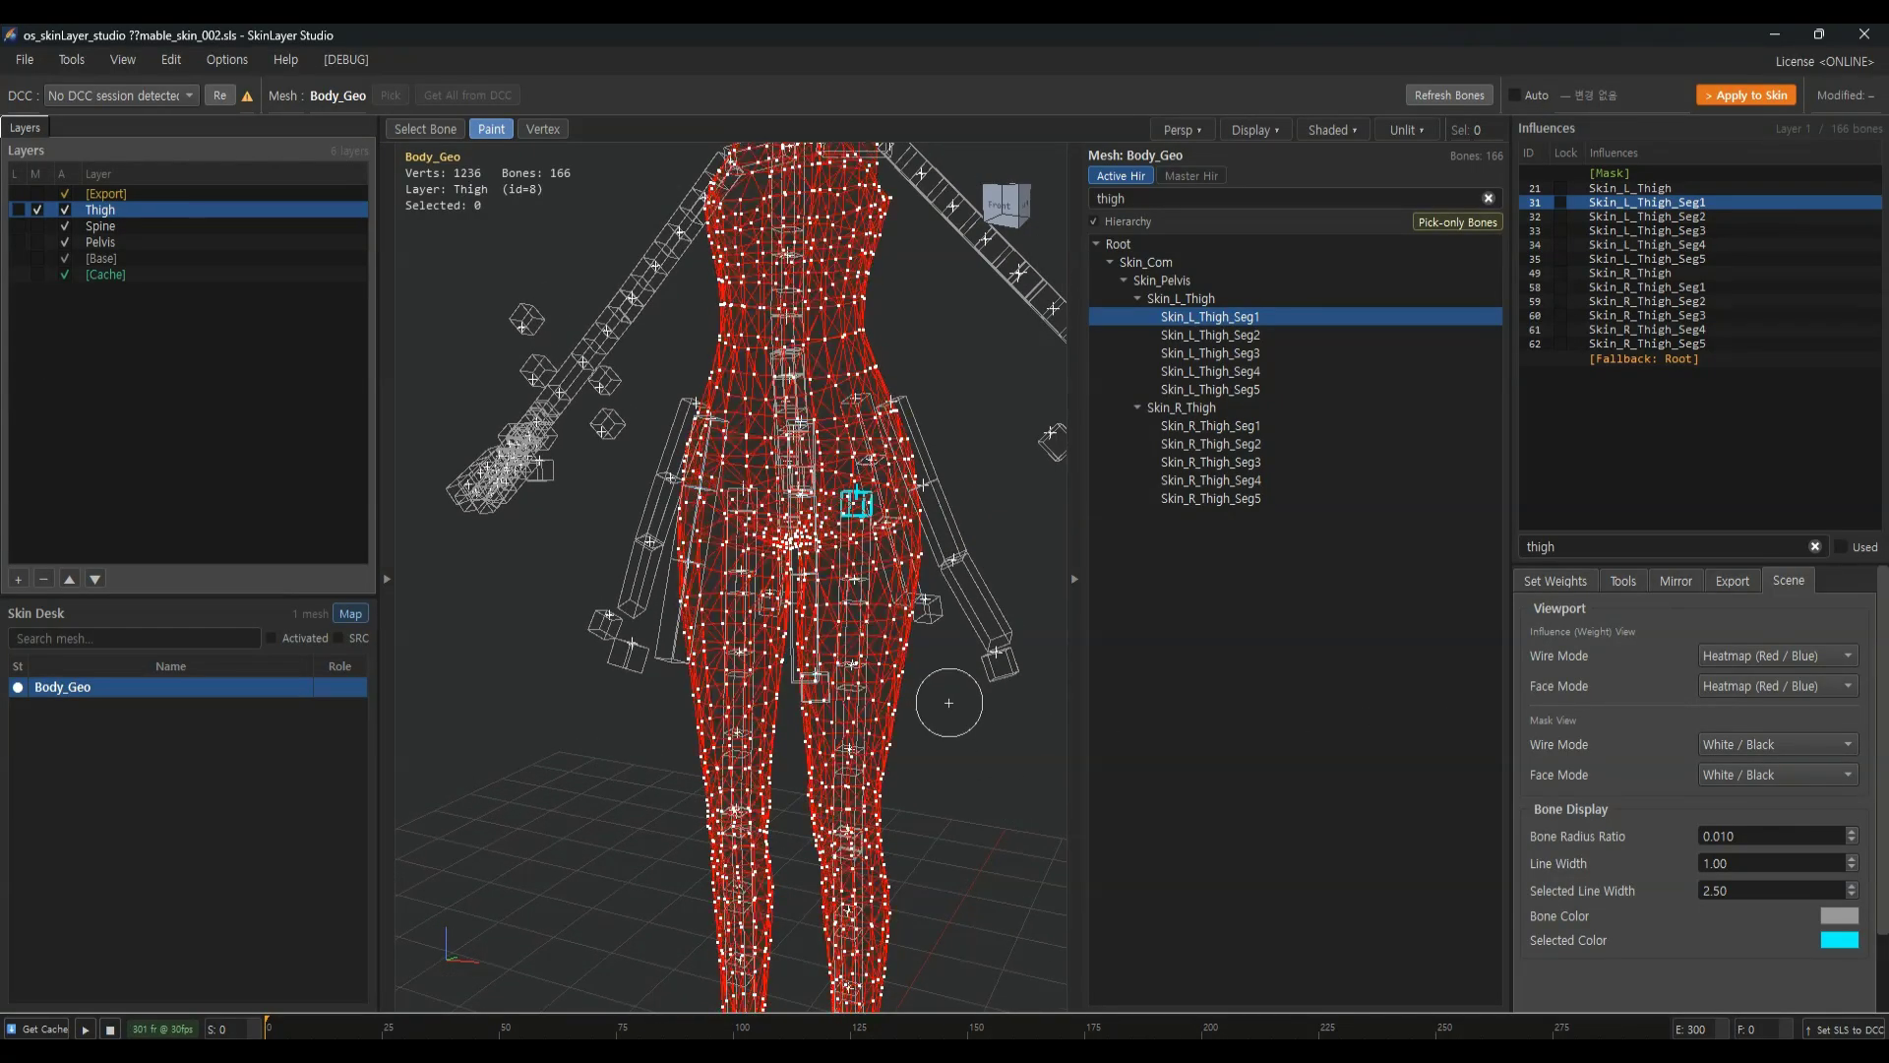
key(5)
key(4)
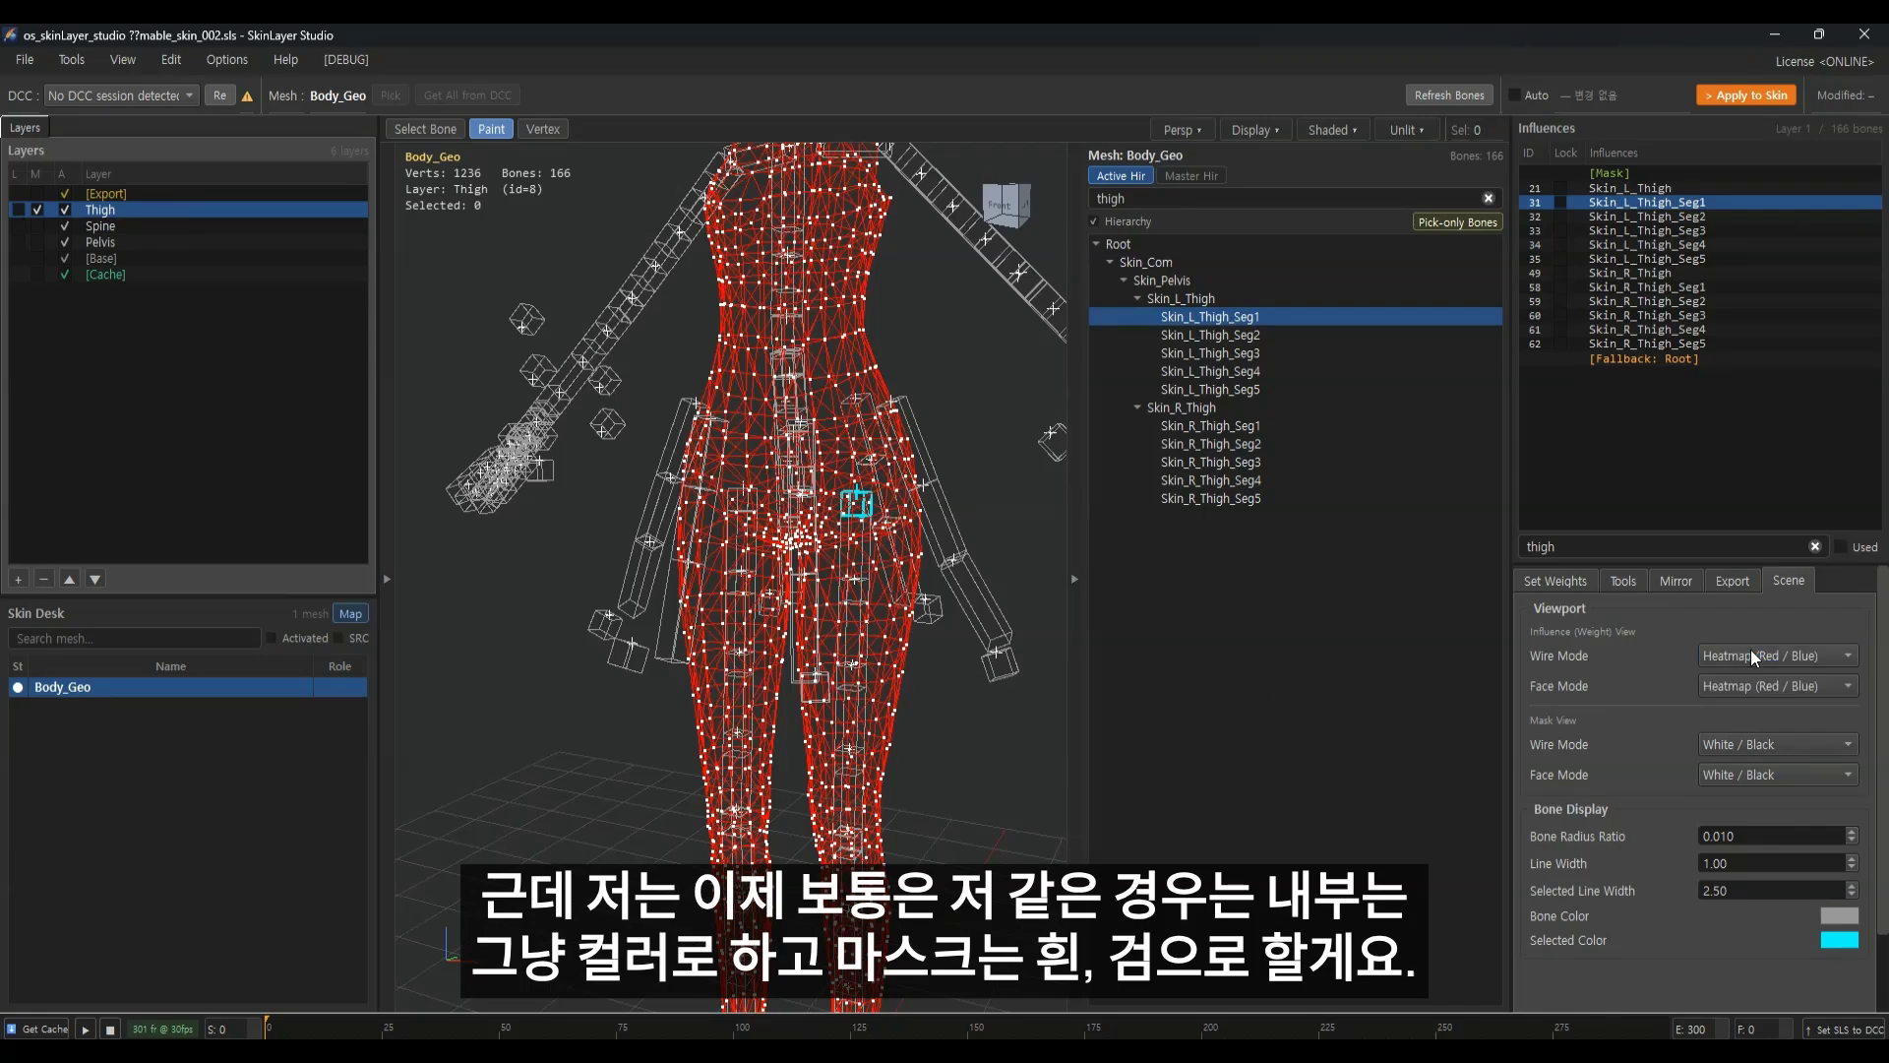
Paint full Skin_L_Thigh_Seg2 weight on the character's left leg from the upper thigh down past the knee
click(1633, 173)
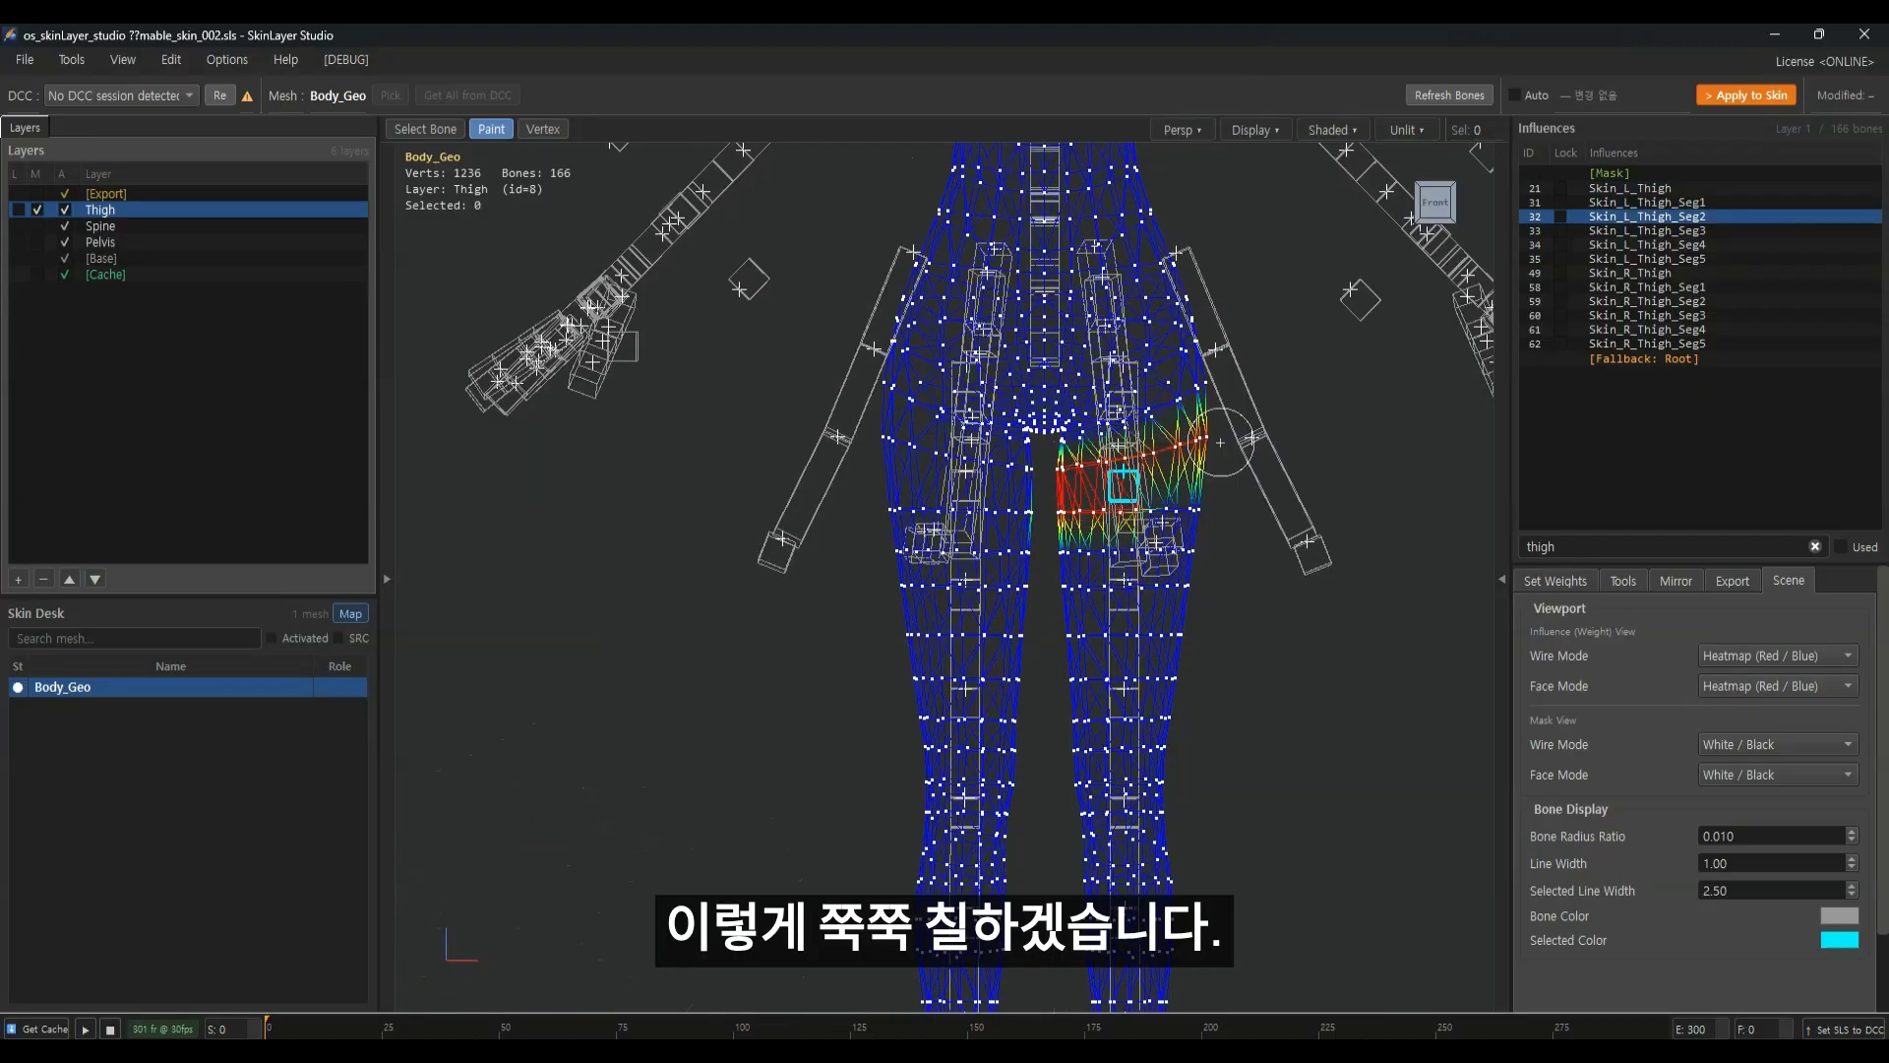
drag(1220, 443, 1153, 547)
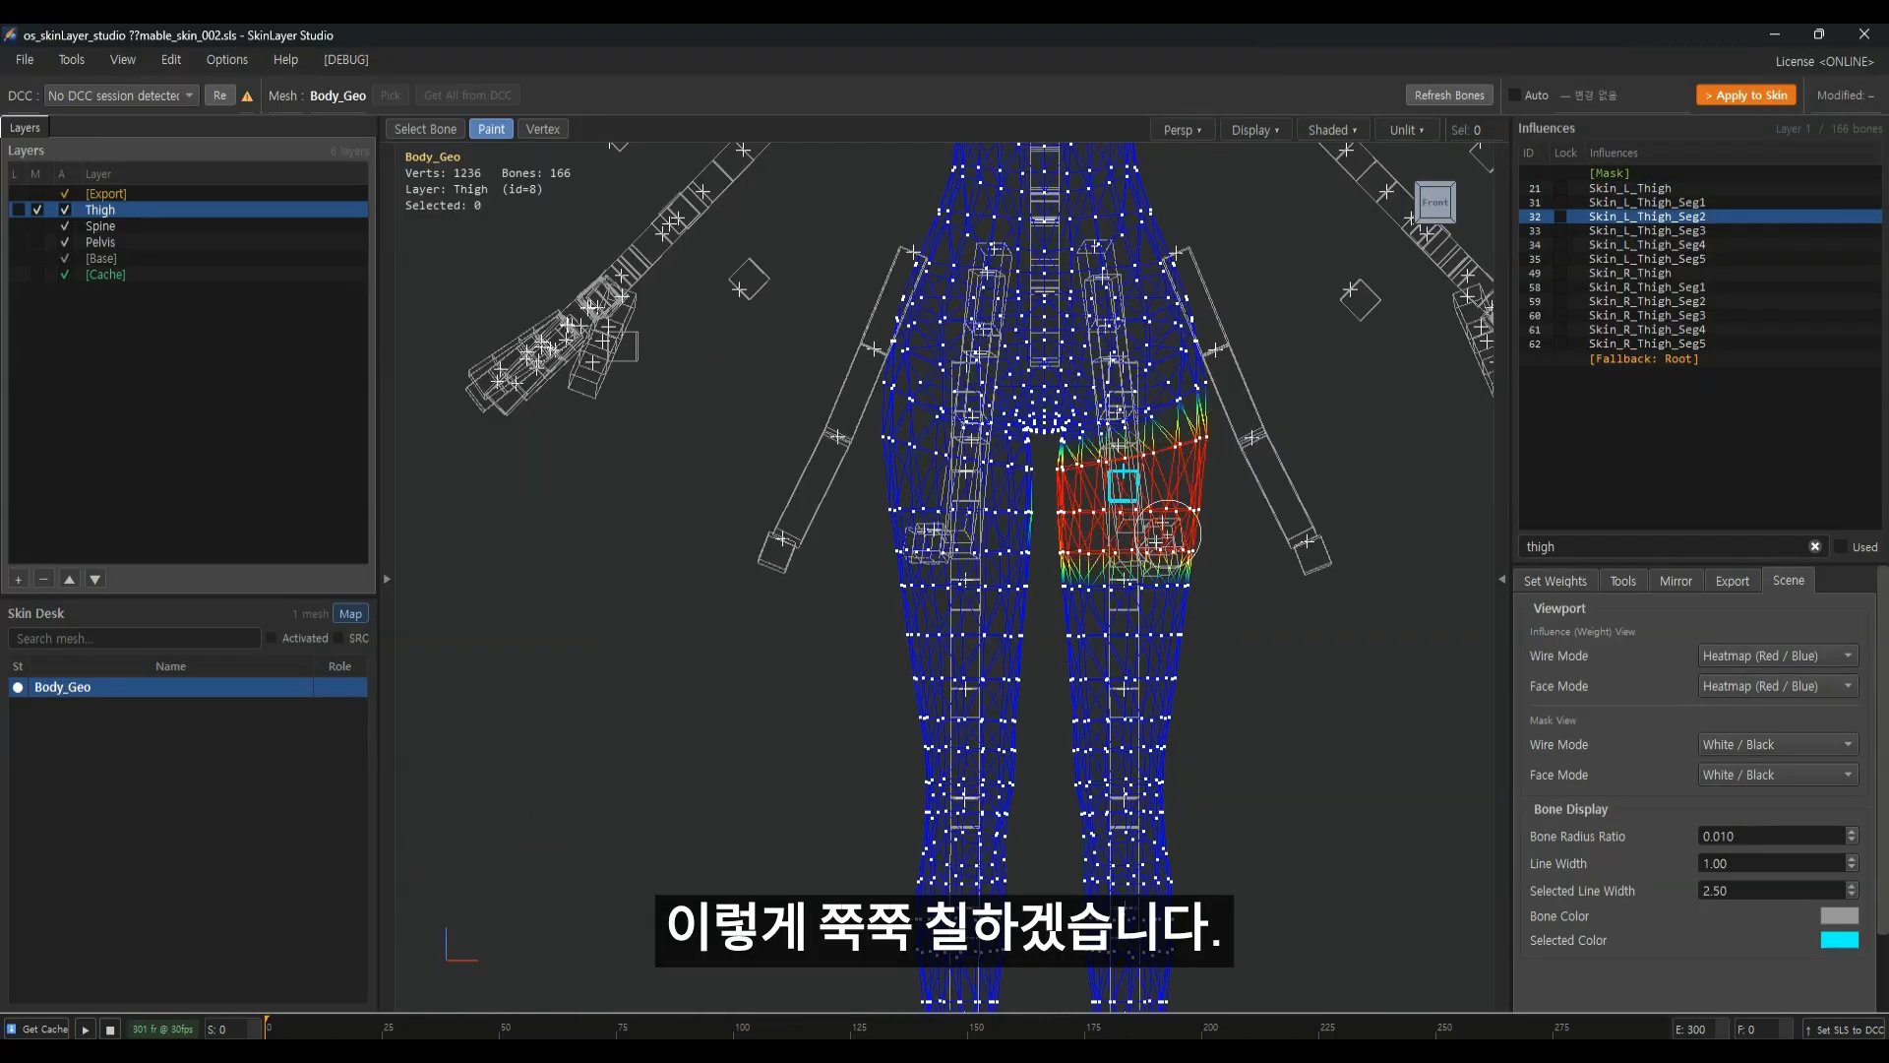
scroll(1150, 551, down, 2)
middle_drag(1120, 558, 1113, 523)
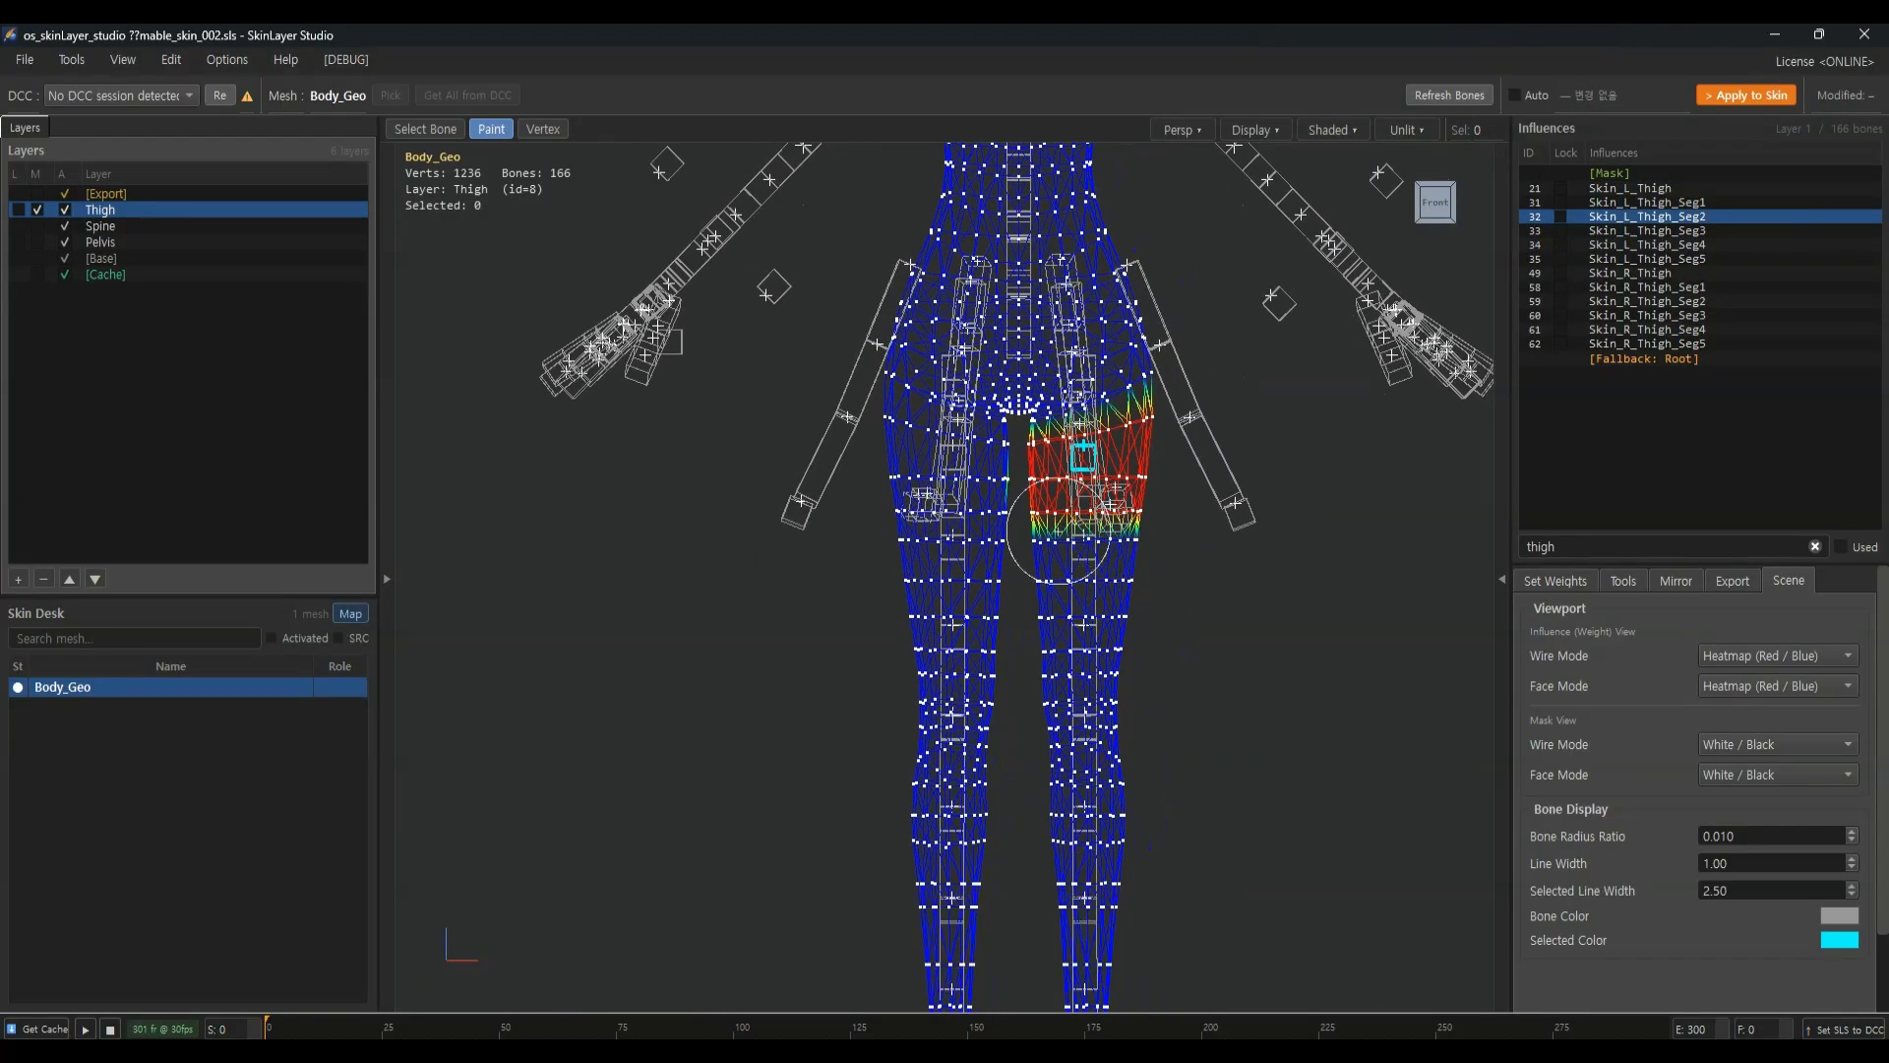
drag(1058, 531, 1092, 686)
middle_drag(1092, 686, 1092, 638)
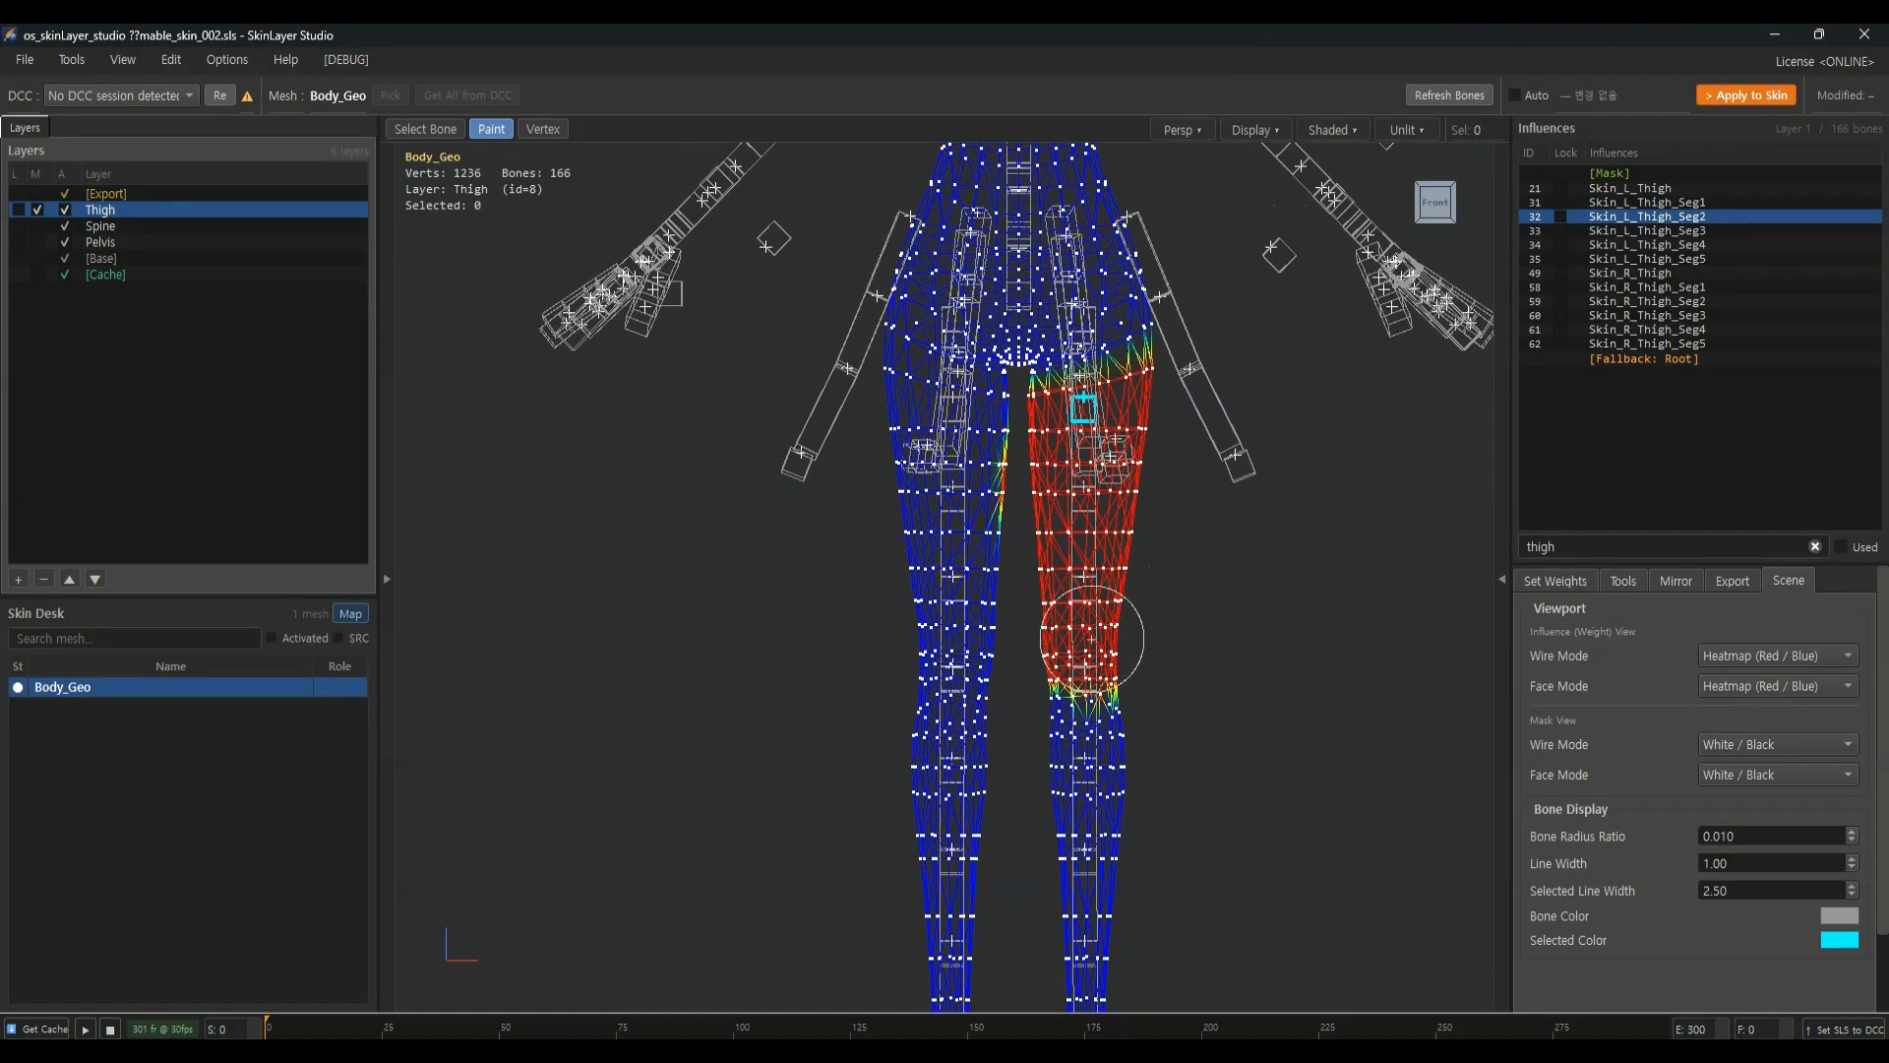
Make Skin_L_Thigh_Seg3 the active influence and paint its weight on the character's left leg from mid-thigh to foot
scroll(1092, 638, down, 3)
click(1624, 230)
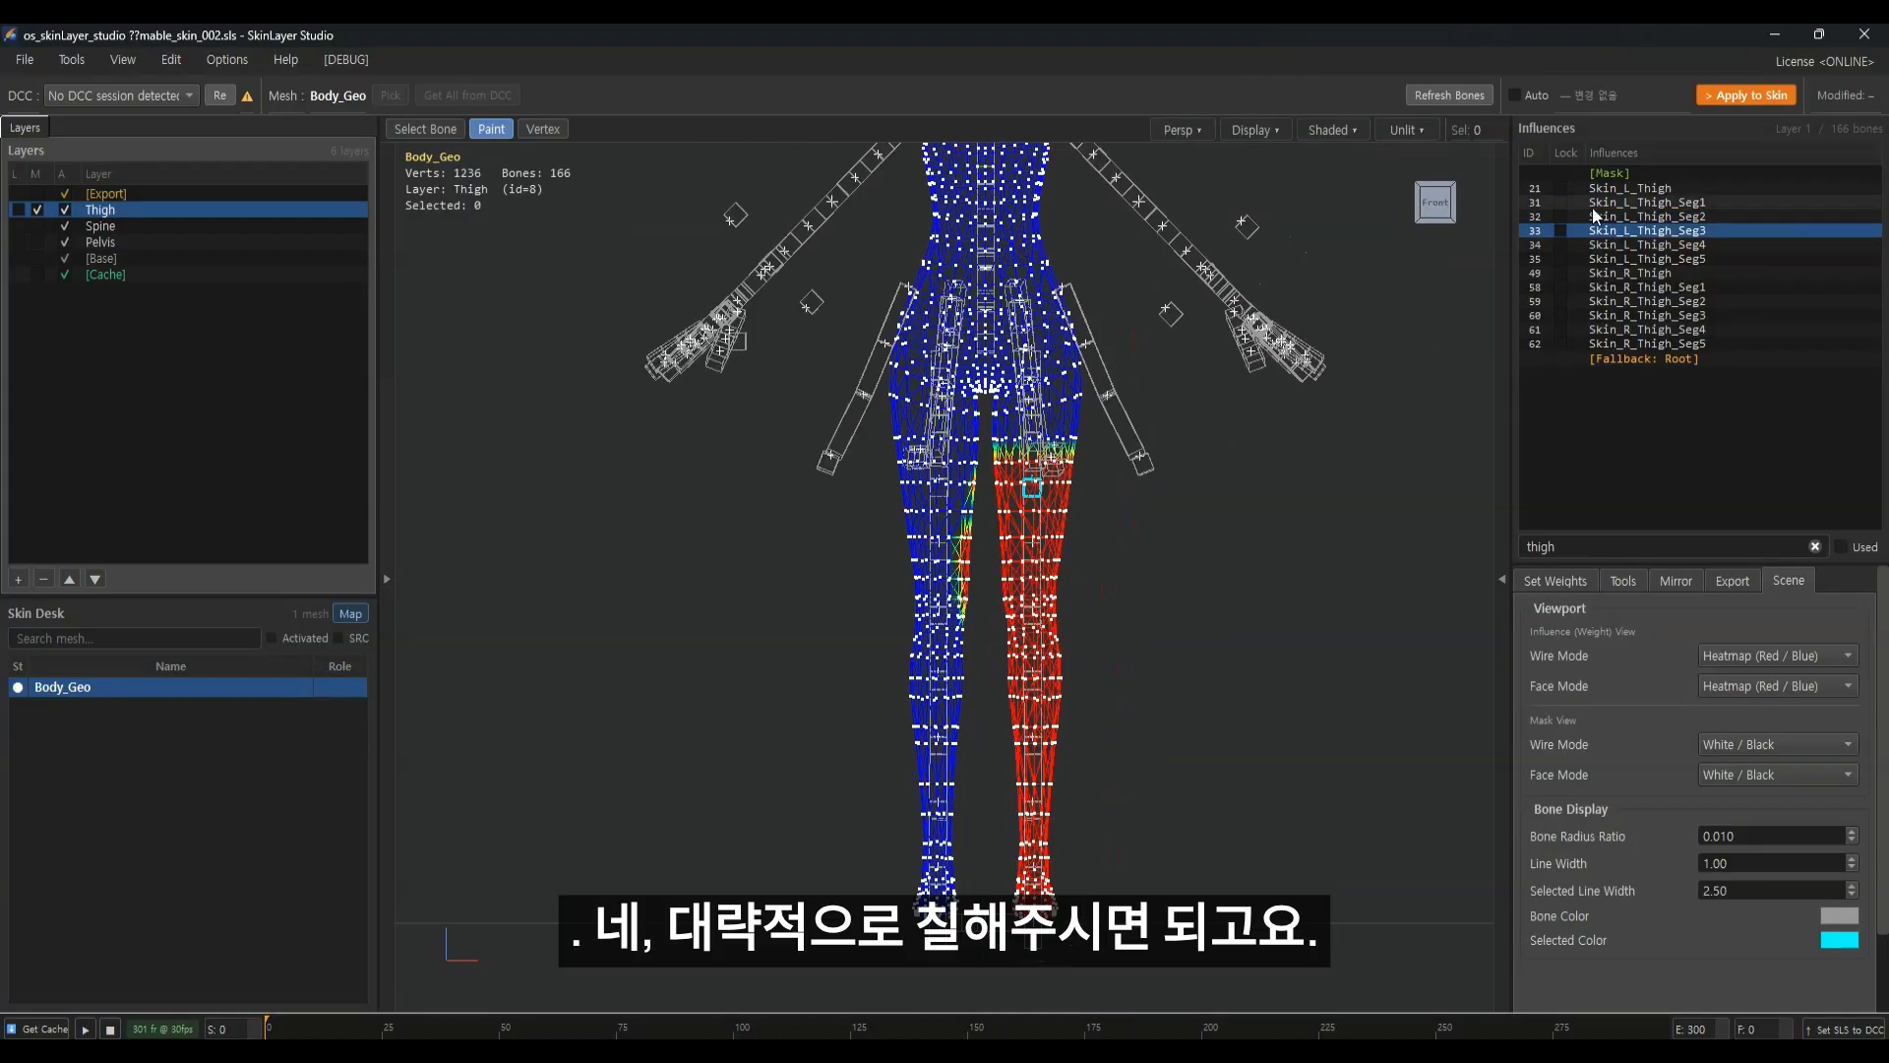
Make Skin_L_Thigh_Seg4 the active influence and paint its weight on the character's left leg from the lower thigh to the foot
click(1623, 244)
scroll(1073, 551, up, 3)
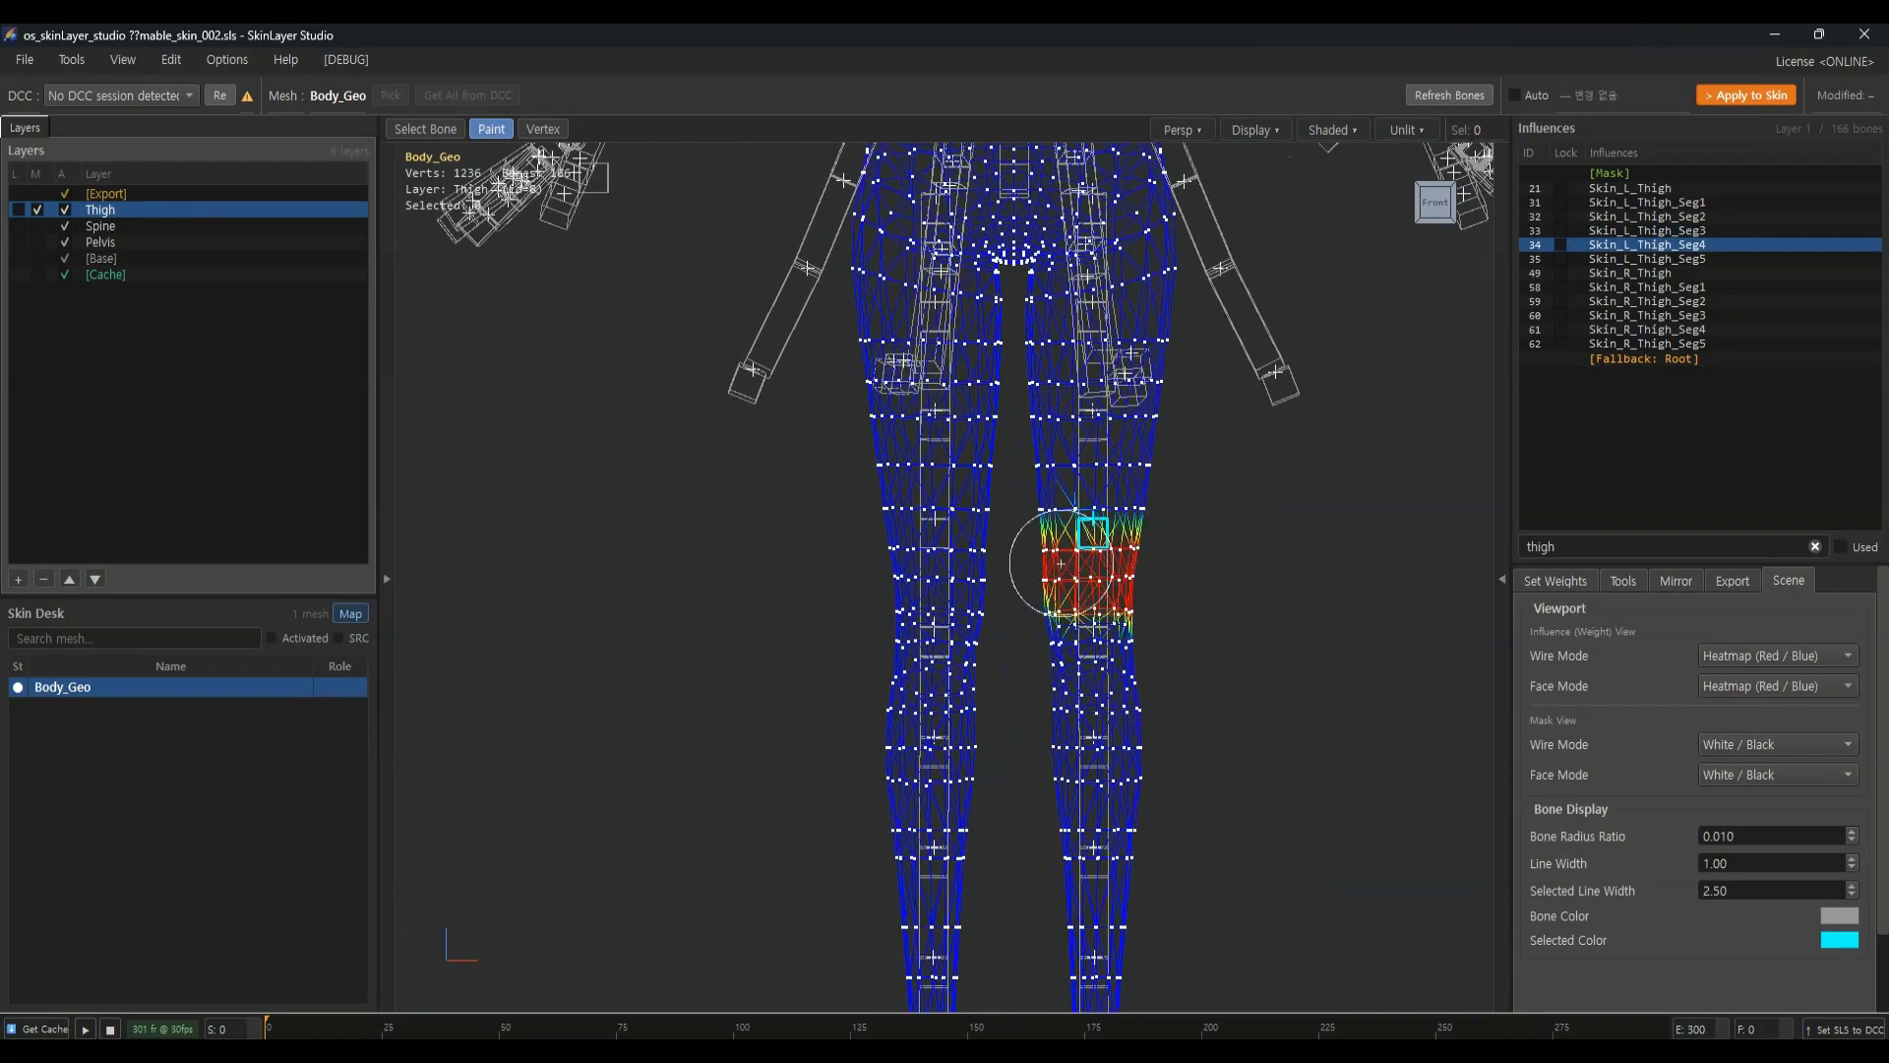
drag(1061, 563, 1122, 522)
scroll(1139, 550, down, 3)
mouse_move(1057, 620)
mouse_down()
mouse_move(1072, 852)
mouse_move(1084, 812)
mouse_up()
middle_drag(1073, 714, 1077, 650)
drag(1069, 713, 1068, 874)
Make Skin_L_Thigh_Seg5 the active influence and paint its weight on the character's left leg from just above the knee to the foot
click(1663, 259)
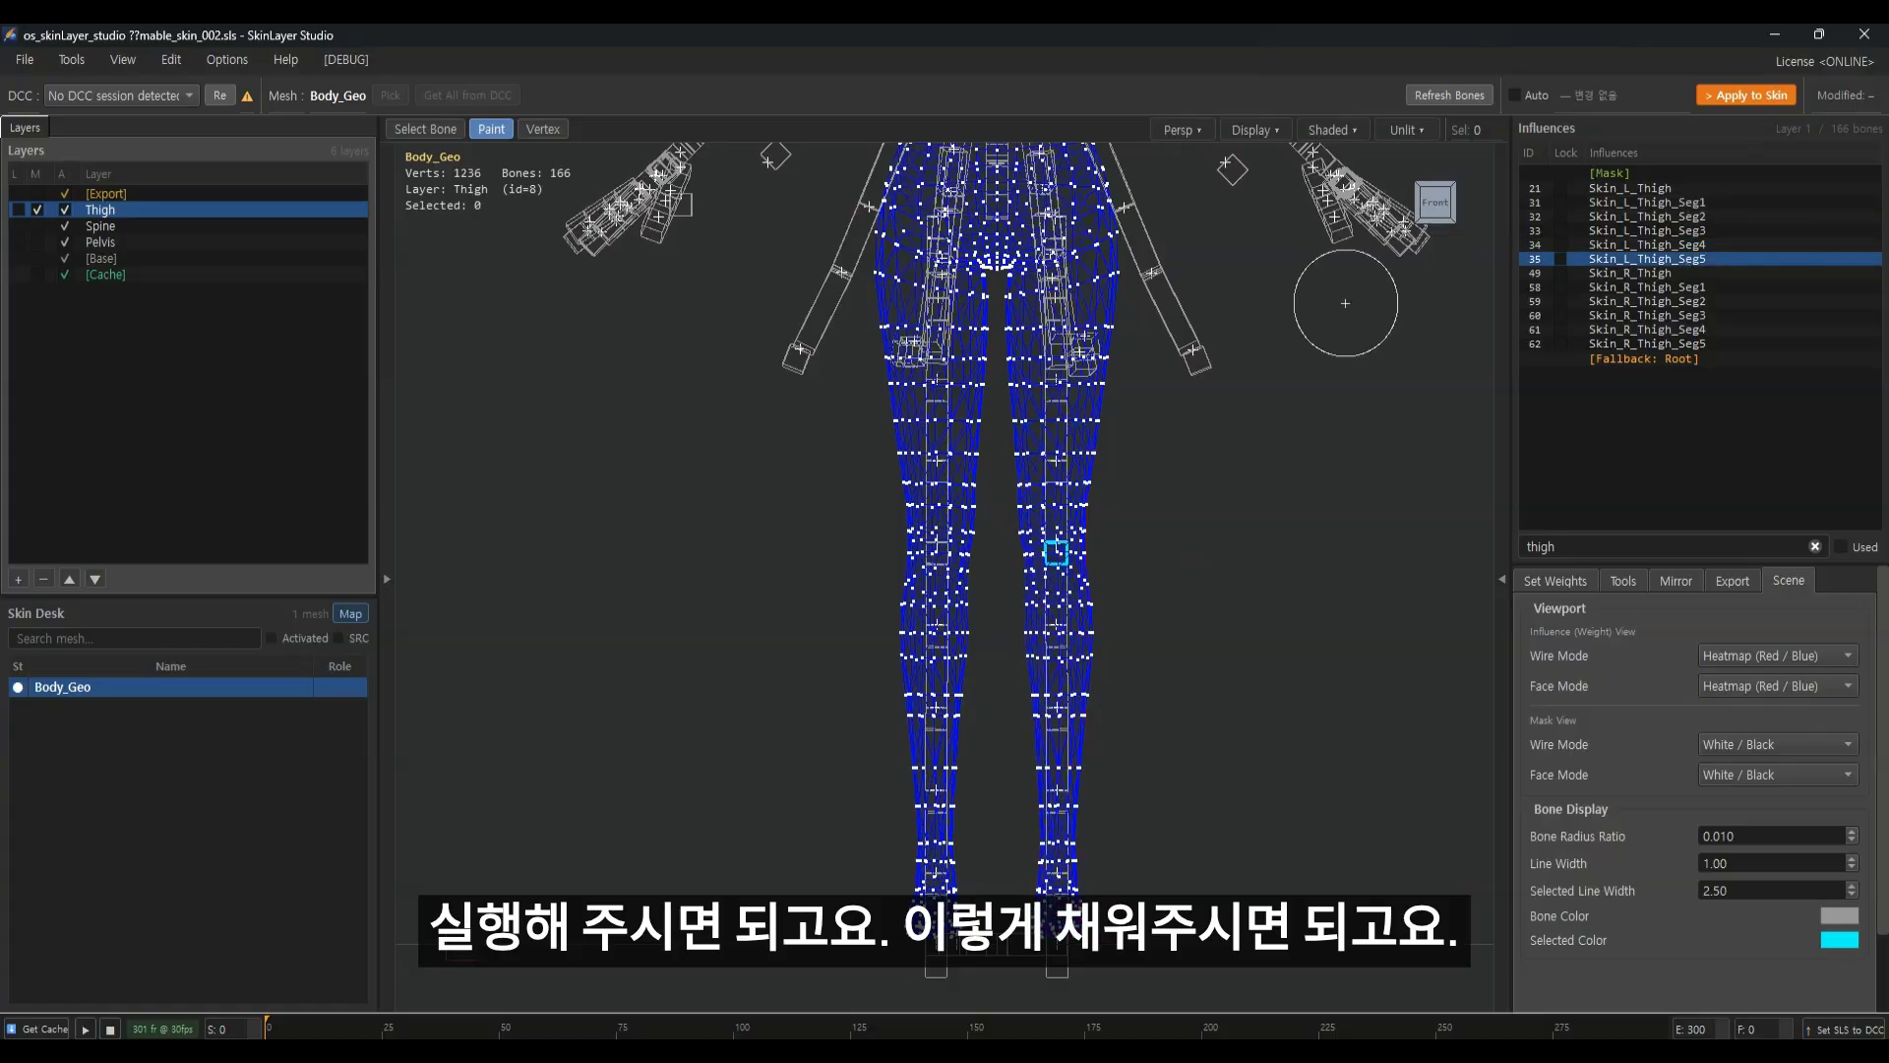
scroll(1181, 442, up, 2)
drag(1078, 536, 1117, 564)
scroll(1117, 563, down, 3)
drag(1061, 630, 1071, 886)
scroll(1189, 549, up, 3)
scroll(1189, 548, up, 2)
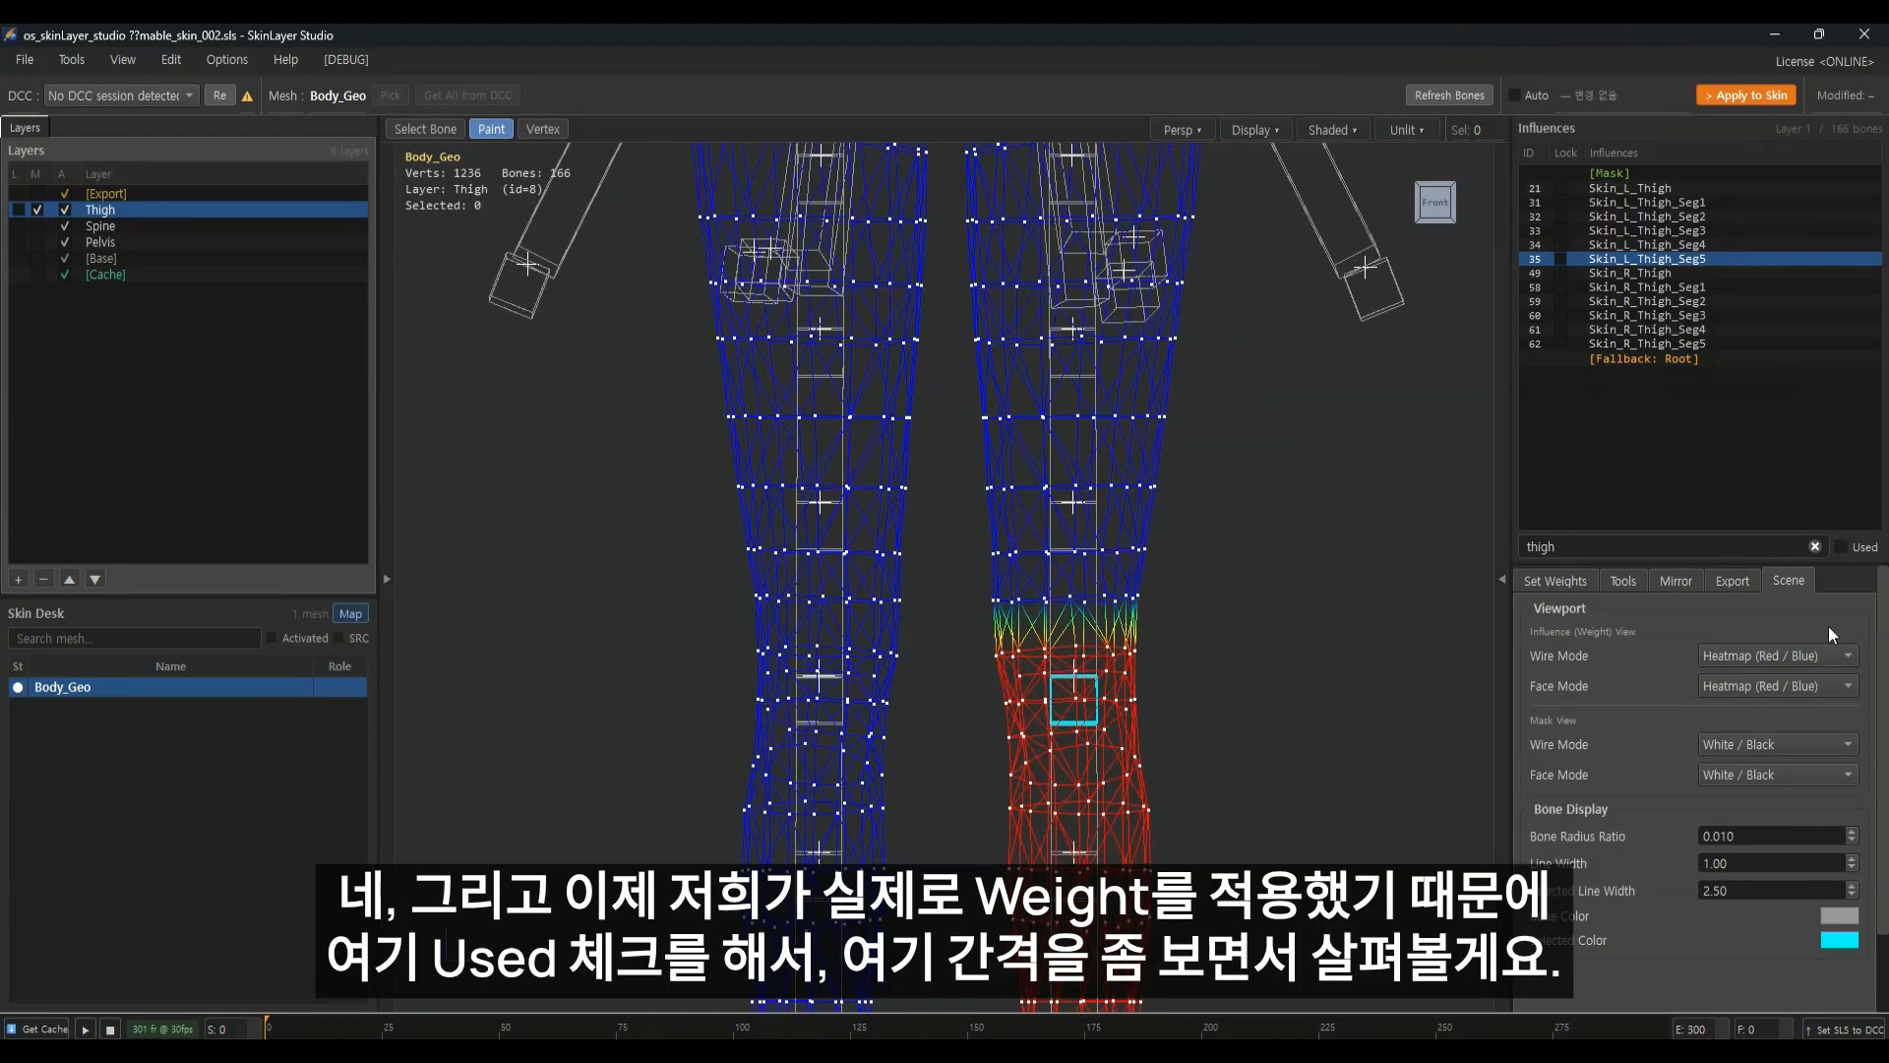
Clear the influence search filter and list only the used influences of the Thigh layer
key(BackSpace)
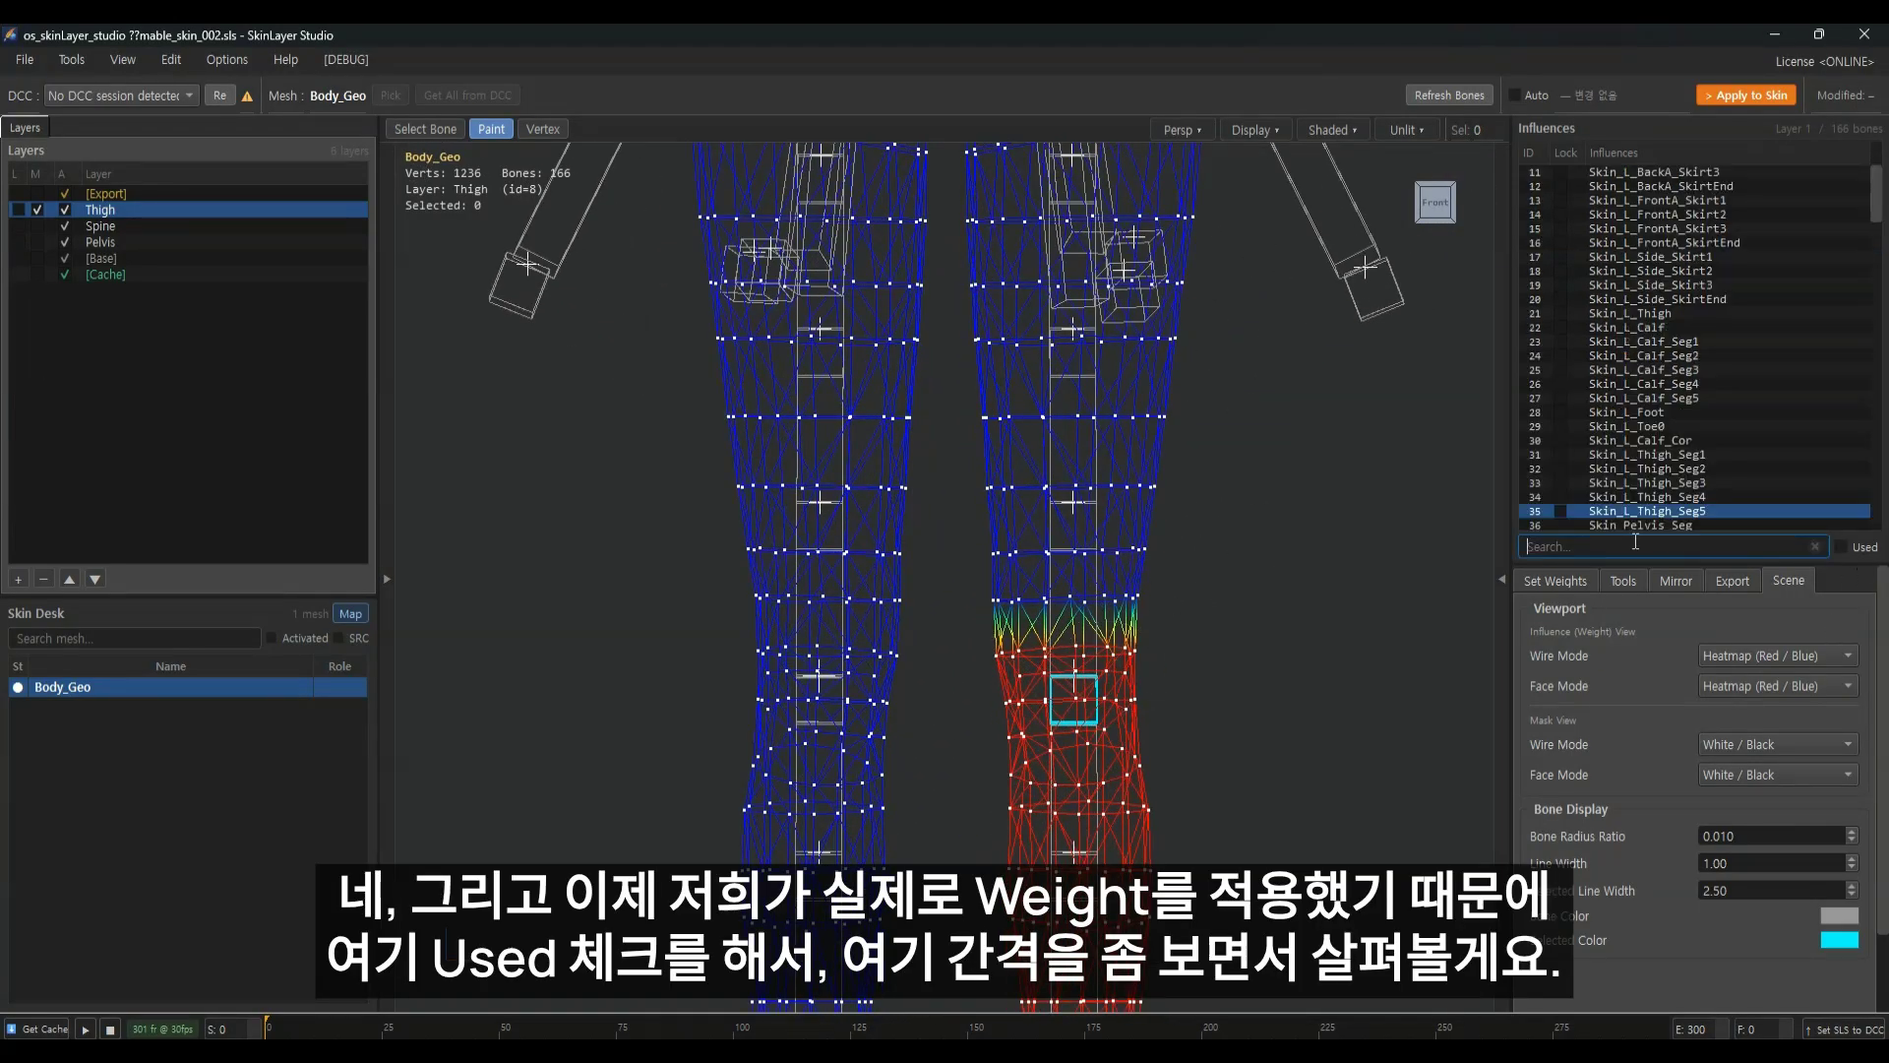
click(1840, 547)
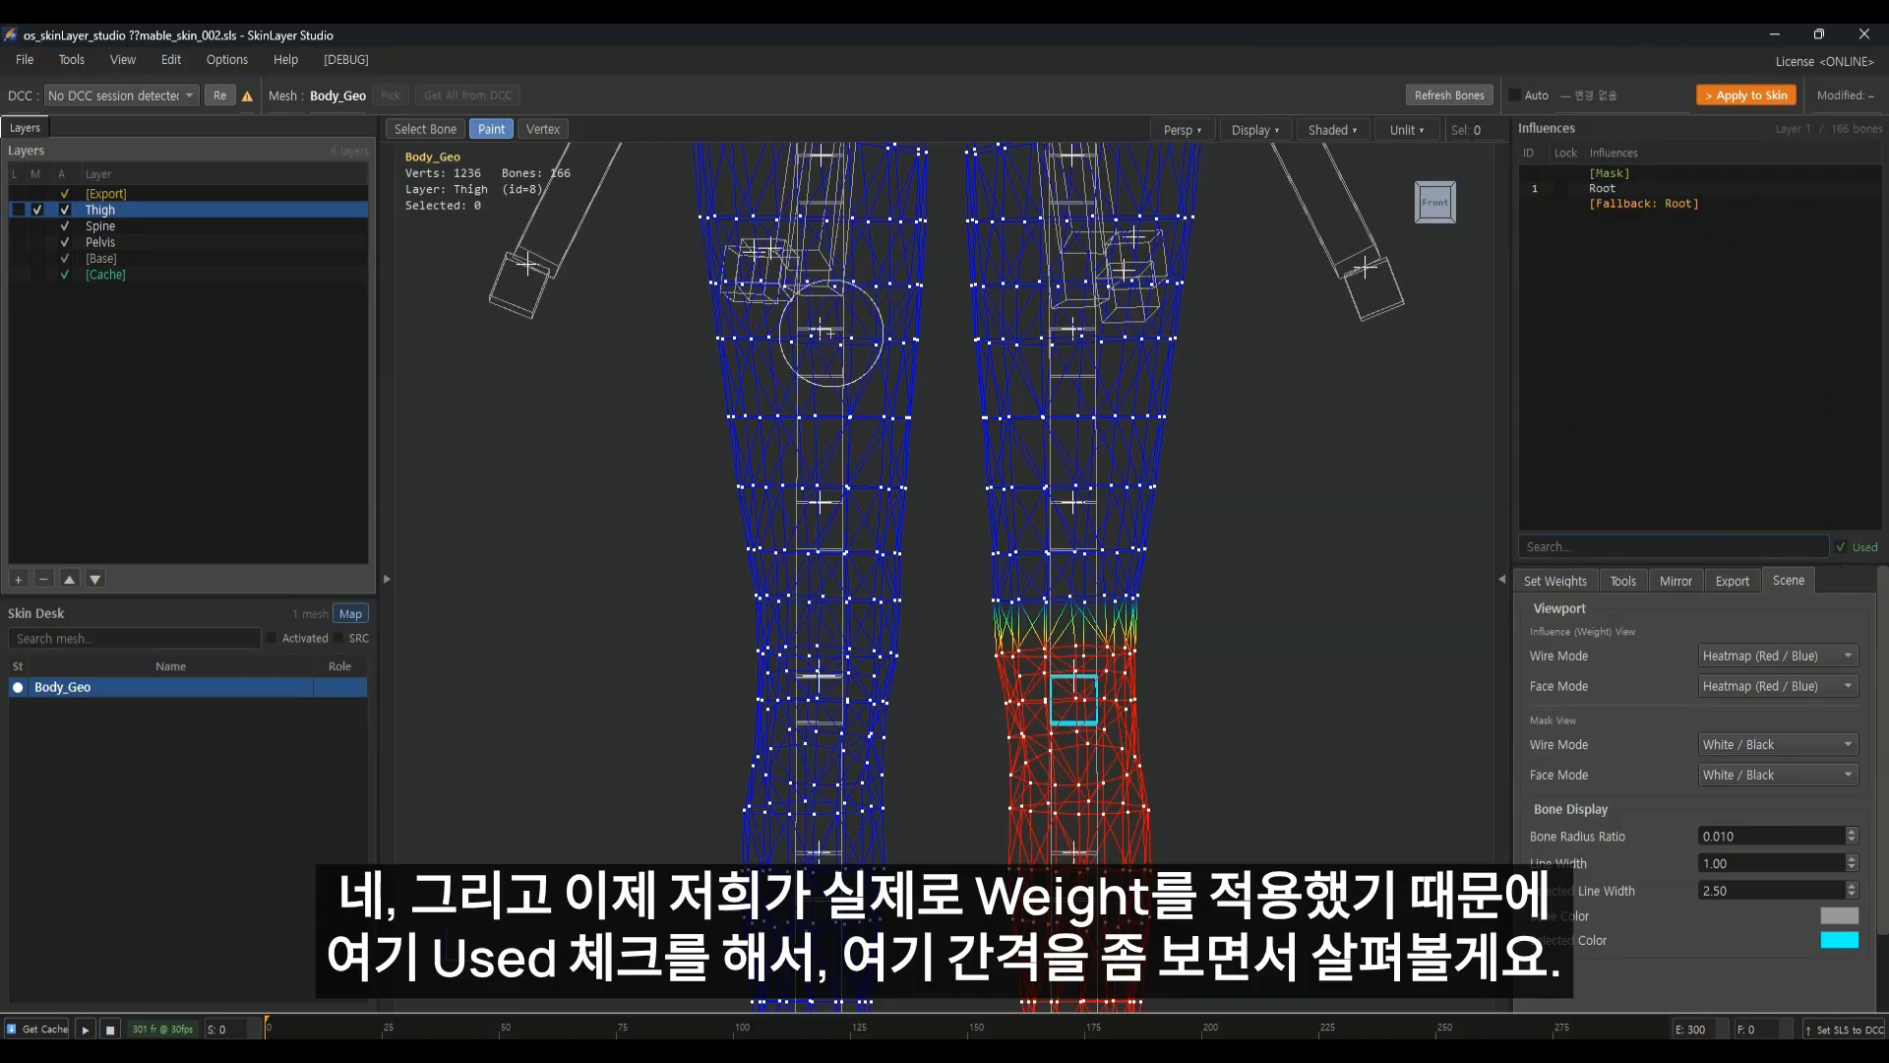
click(138, 226)
click(149, 208)
Compare the Skin_L_Thigh_Seg1 and Skin_L_Thigh_Seg2 weights around the top of the character's left thigh
click(1704, 198)
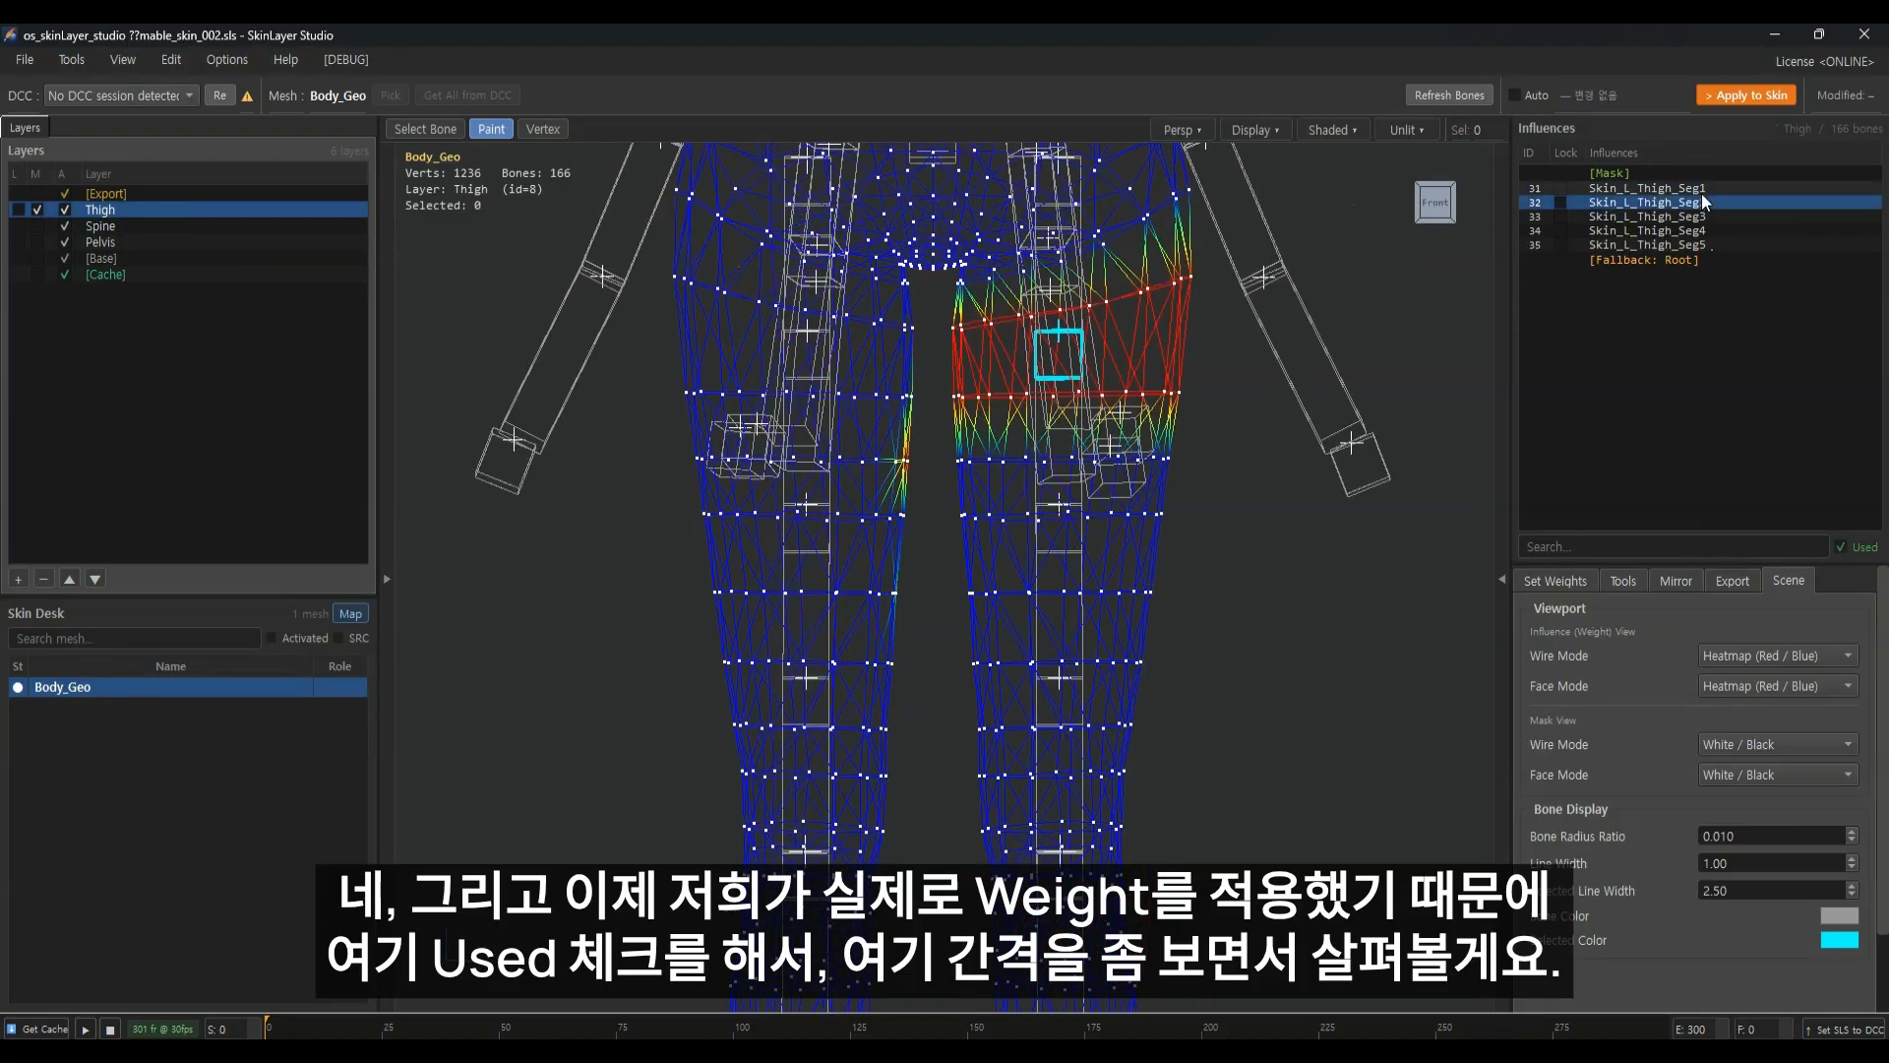
click(1702, 189)
click(1703, 200)
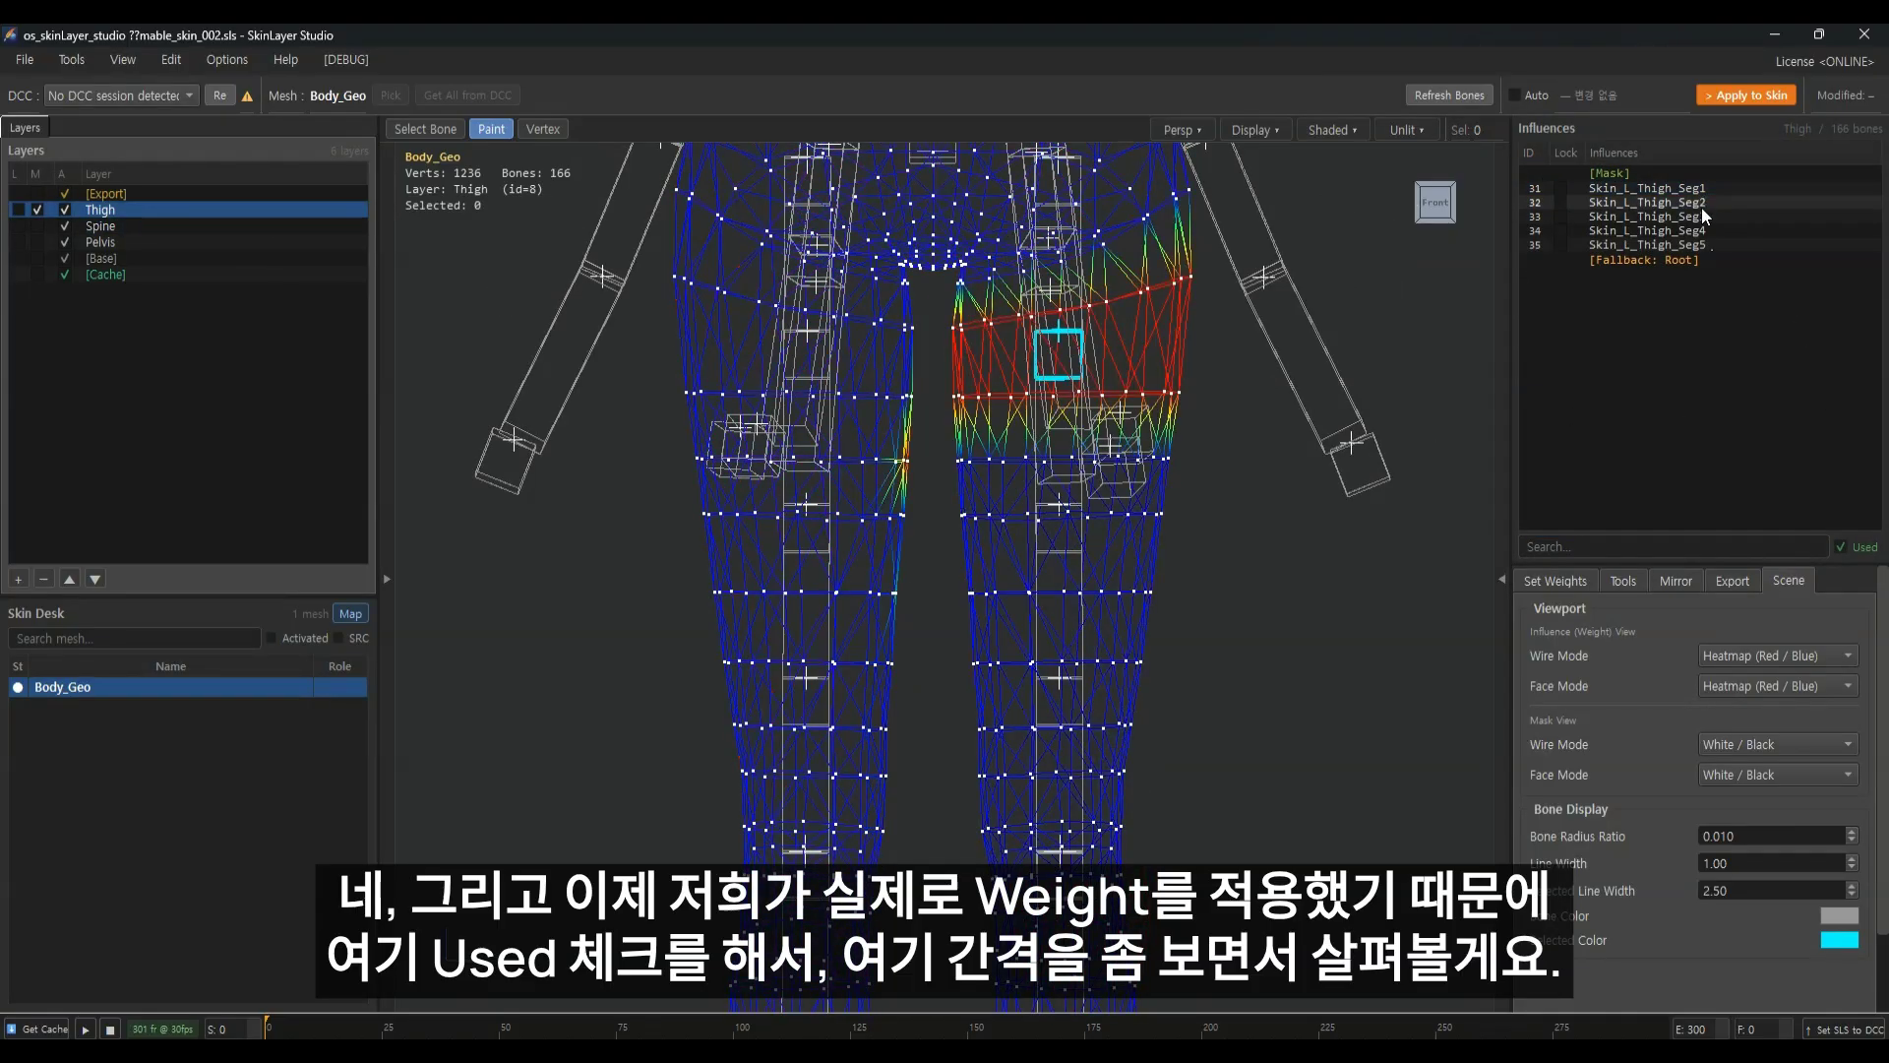
click(1704, 187)
click(1704, 201)
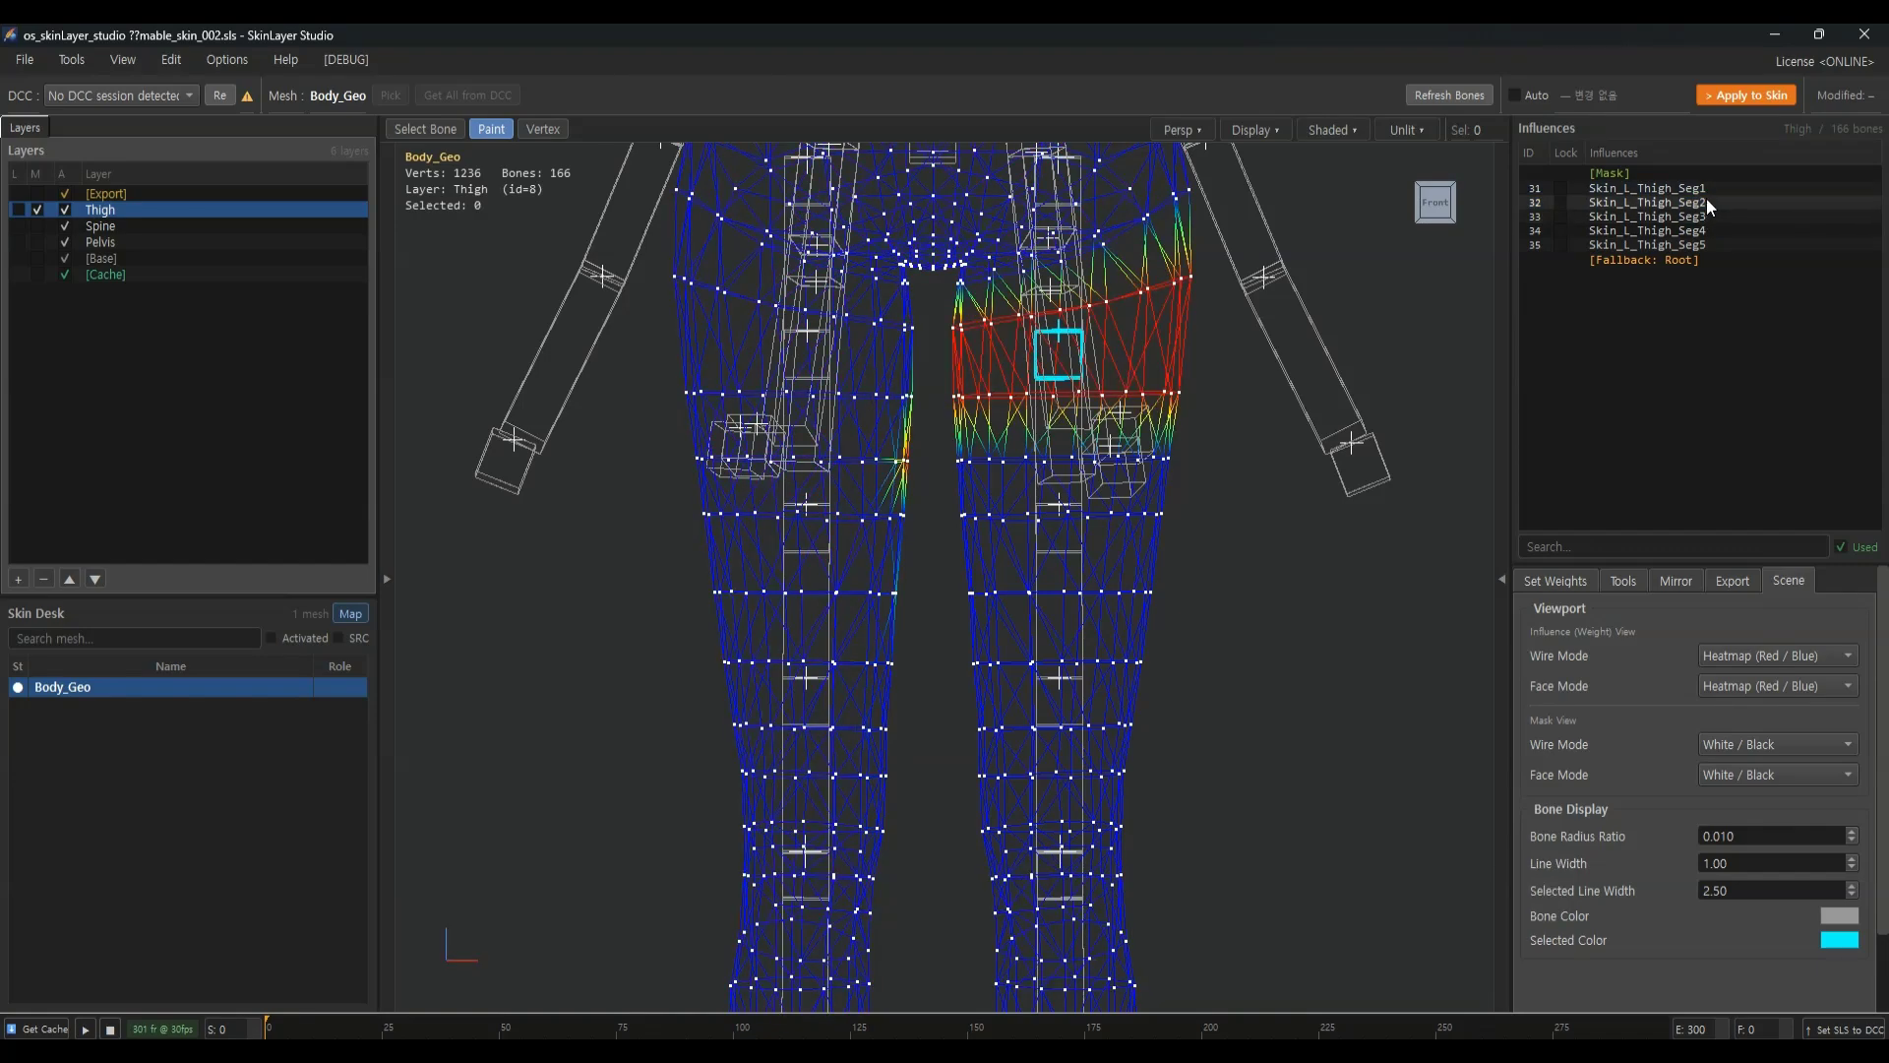
click(1708, 188)
click(1708, 202)
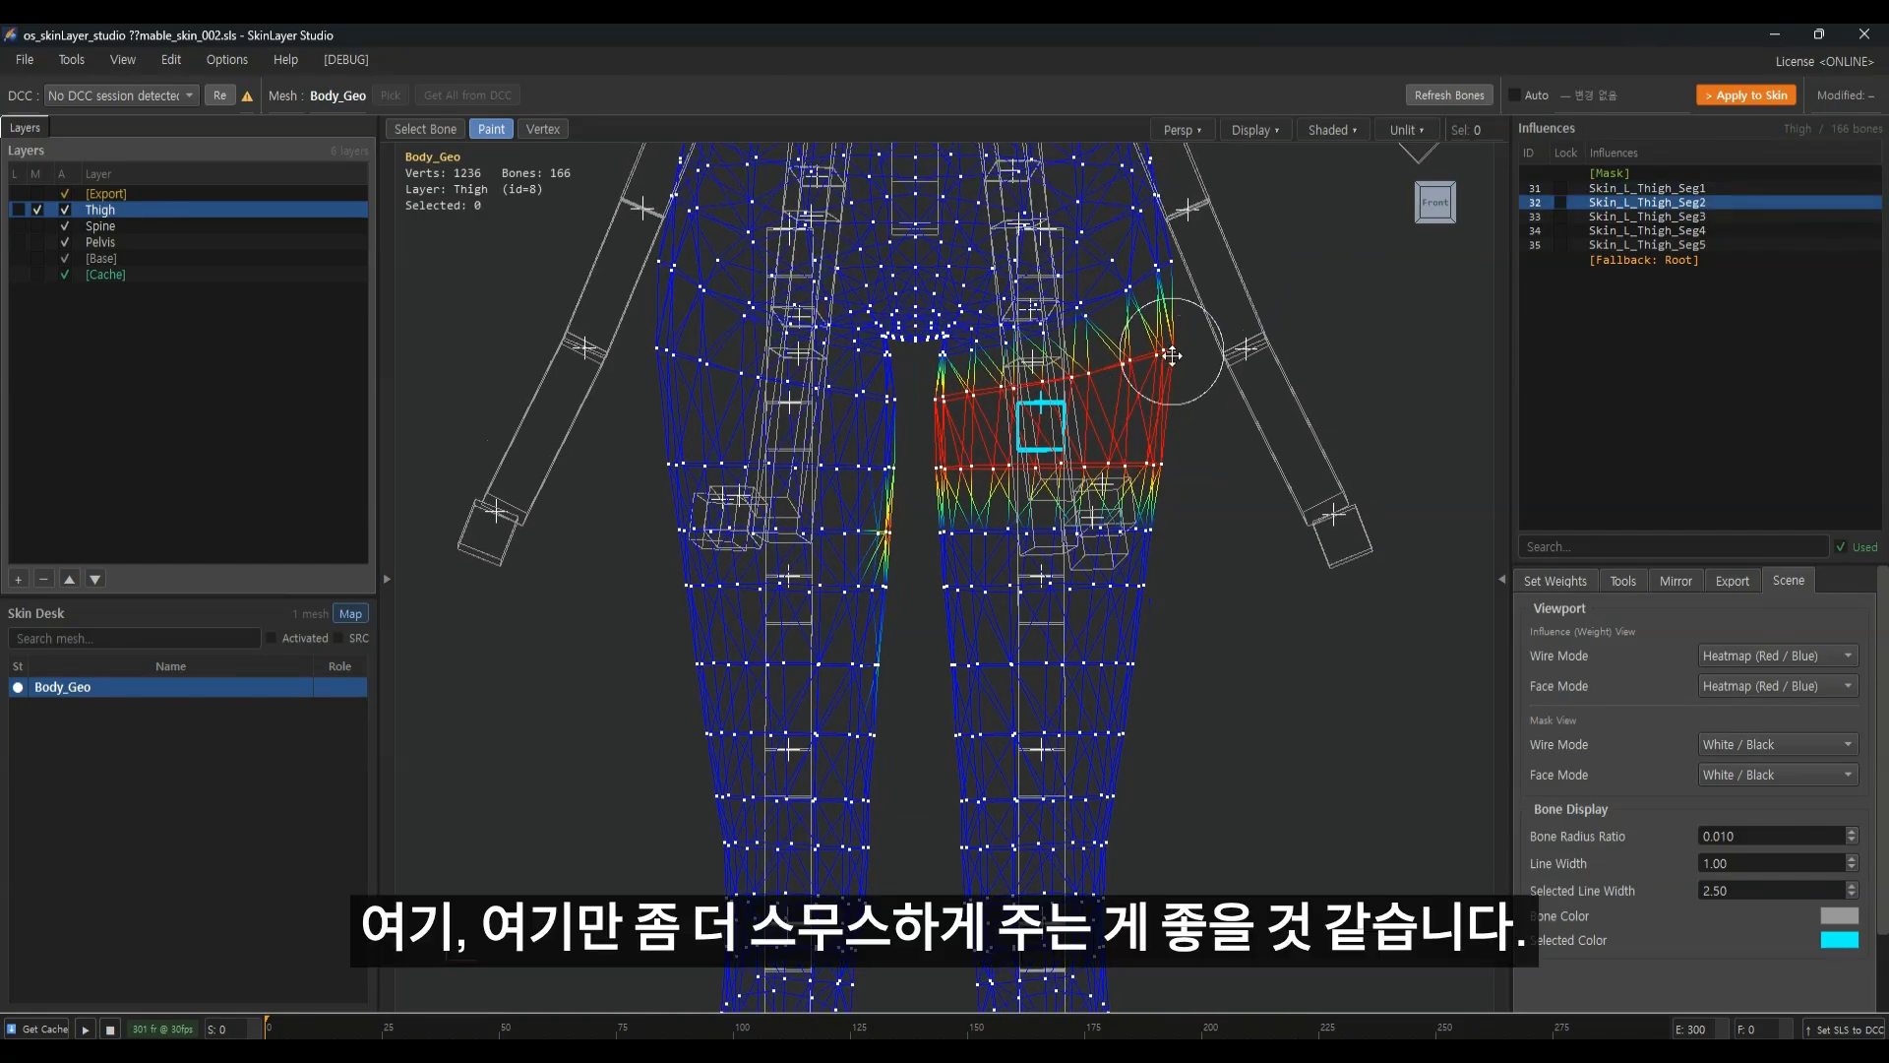
Smooth the Skin_L_Thigh_Seg1 weights across the top of the character's left thigh and check the transition in the shaded display
middle_drag(1172, 353, 1114, 443)
click(1658, 188)
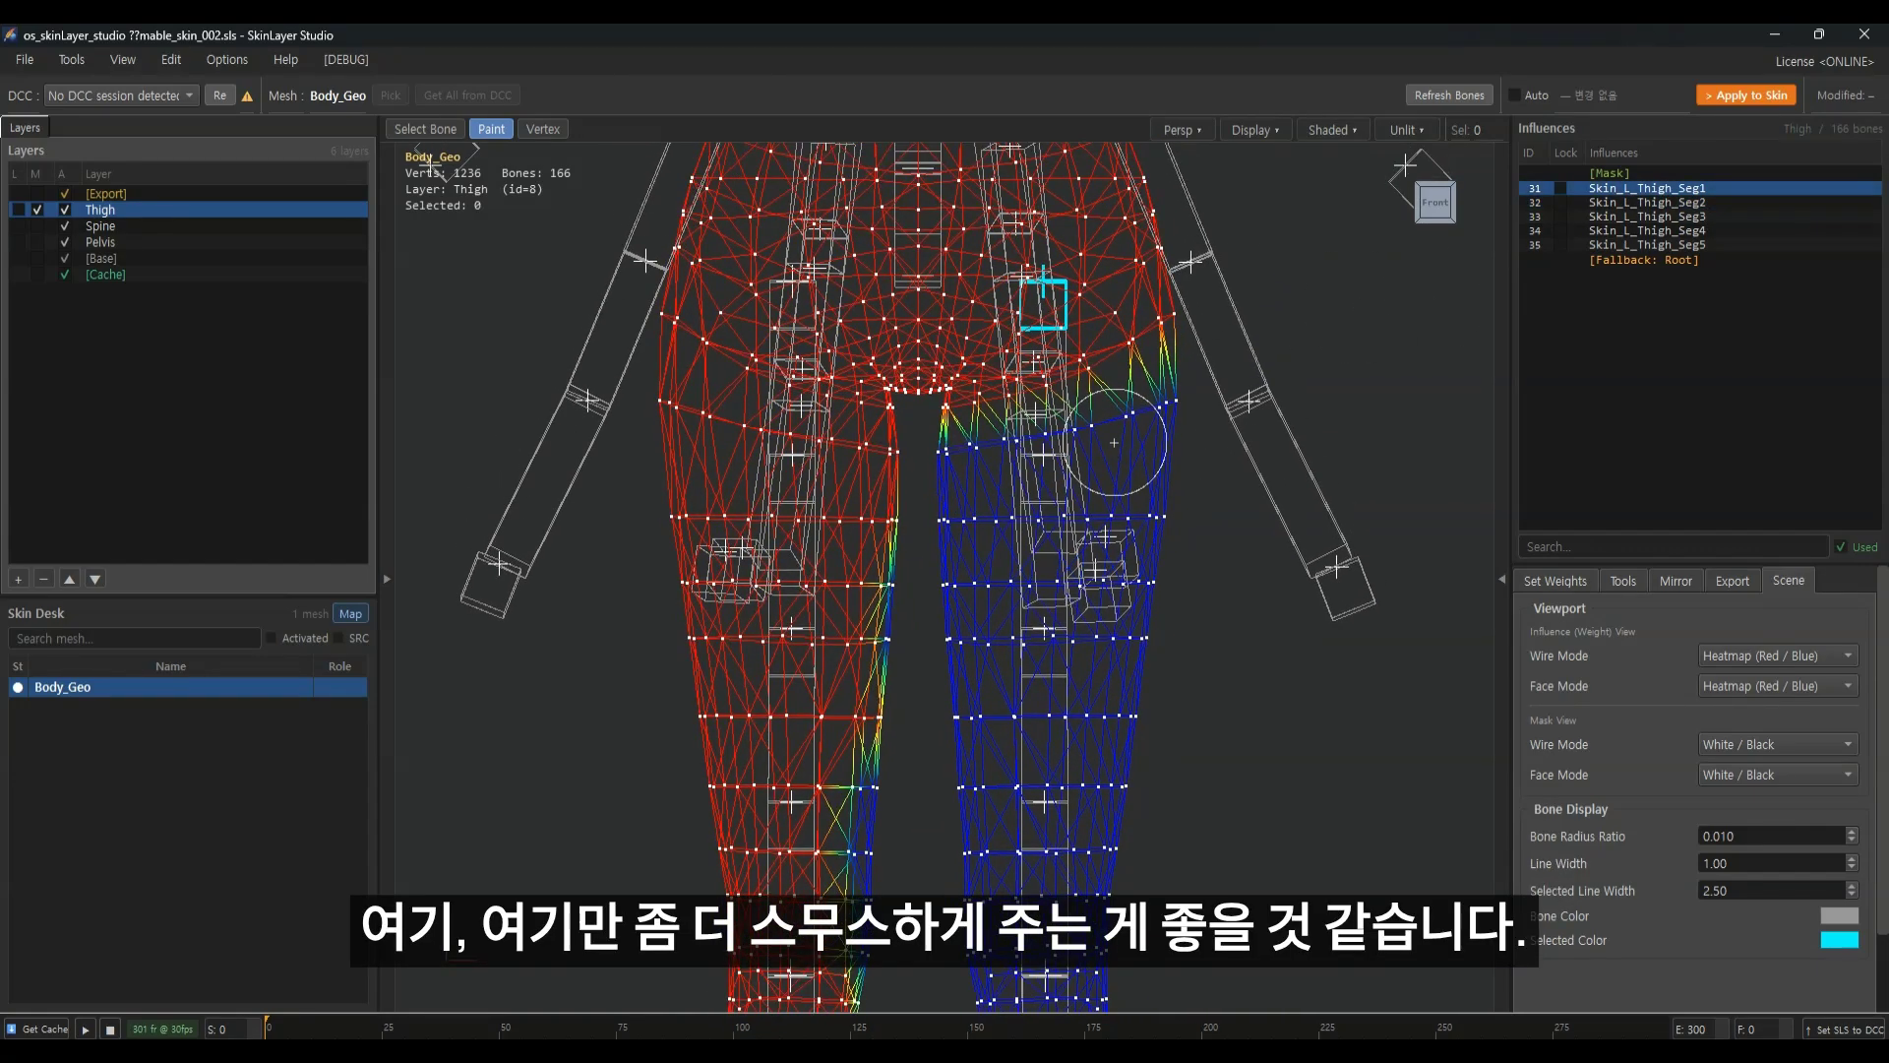
mouse_move(1095, 431)
shift+mouse_down()
mouse_move(970, 448)
mouse_move(1164, 394)
shift+mouse_up()
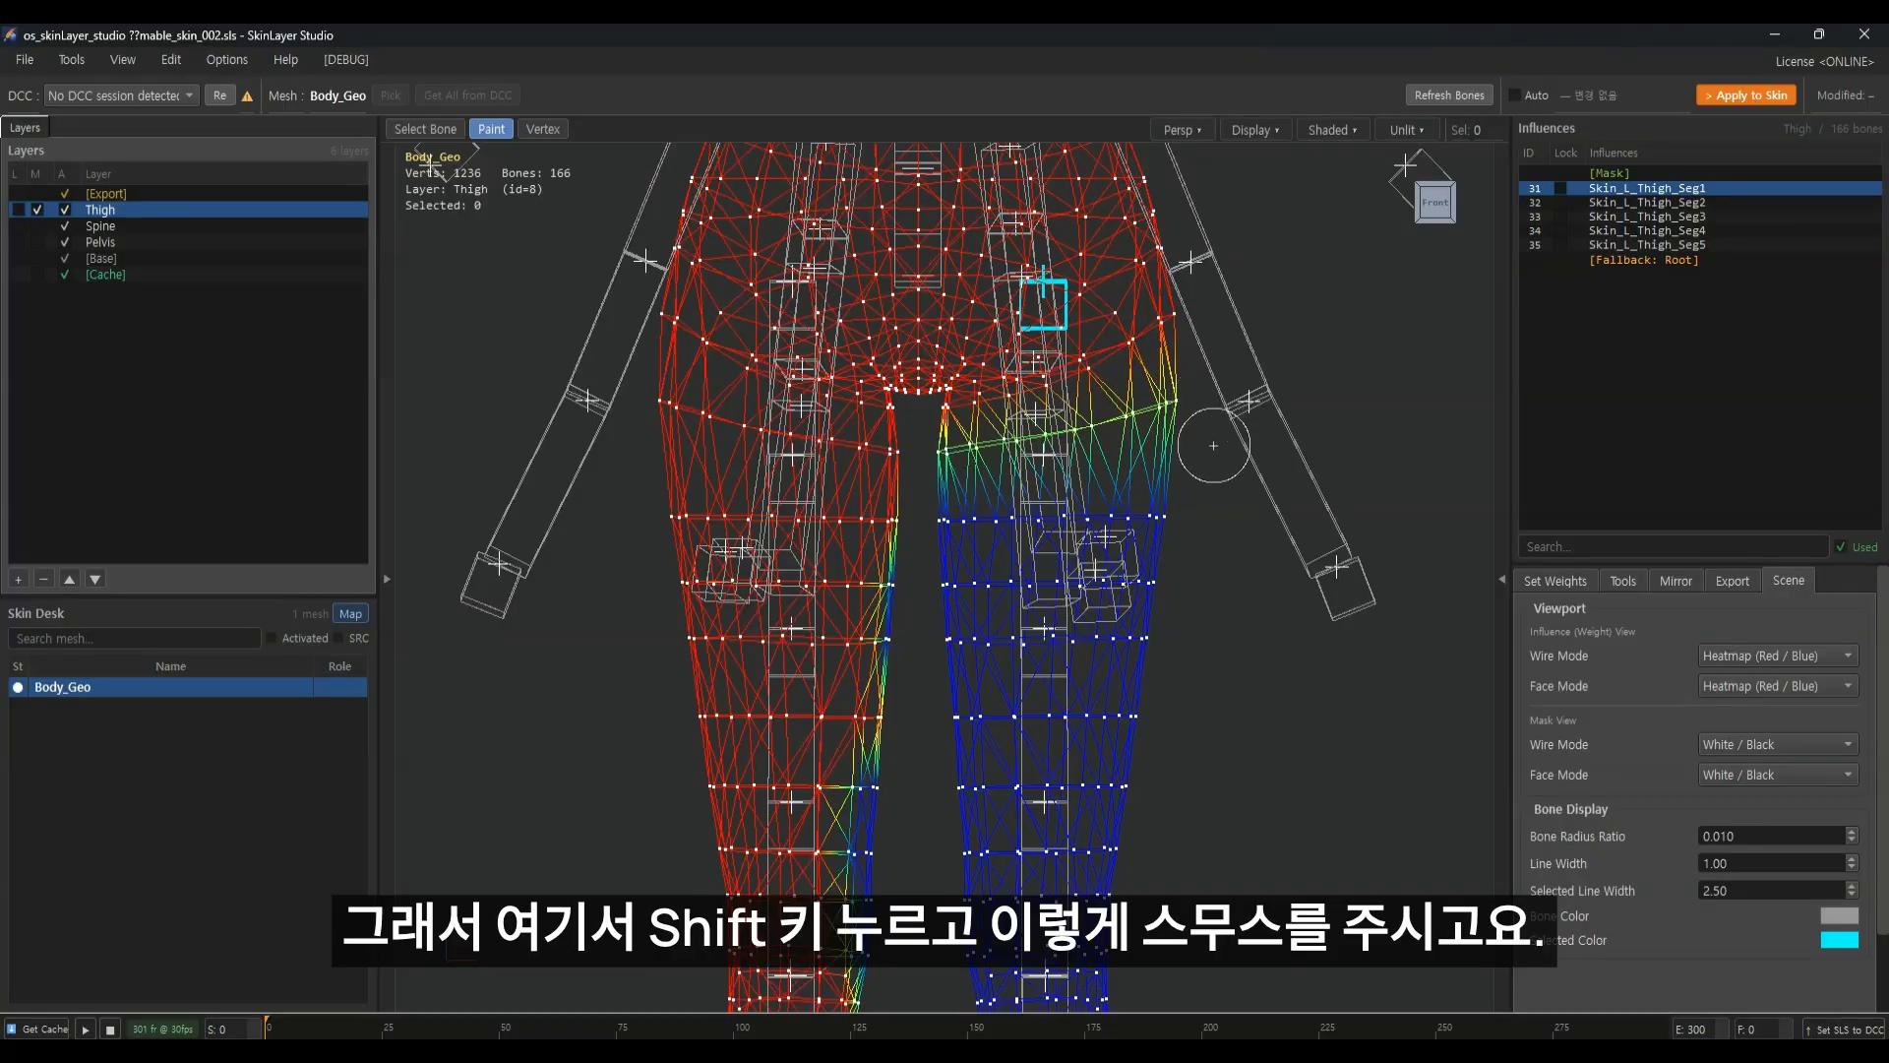
mouse_move(1214, 445)
middle_down()
mouse_move(1191, 366)
mouse_move(1166, 424)
middle_up()
key(F3)
key(F3)
key(F3)
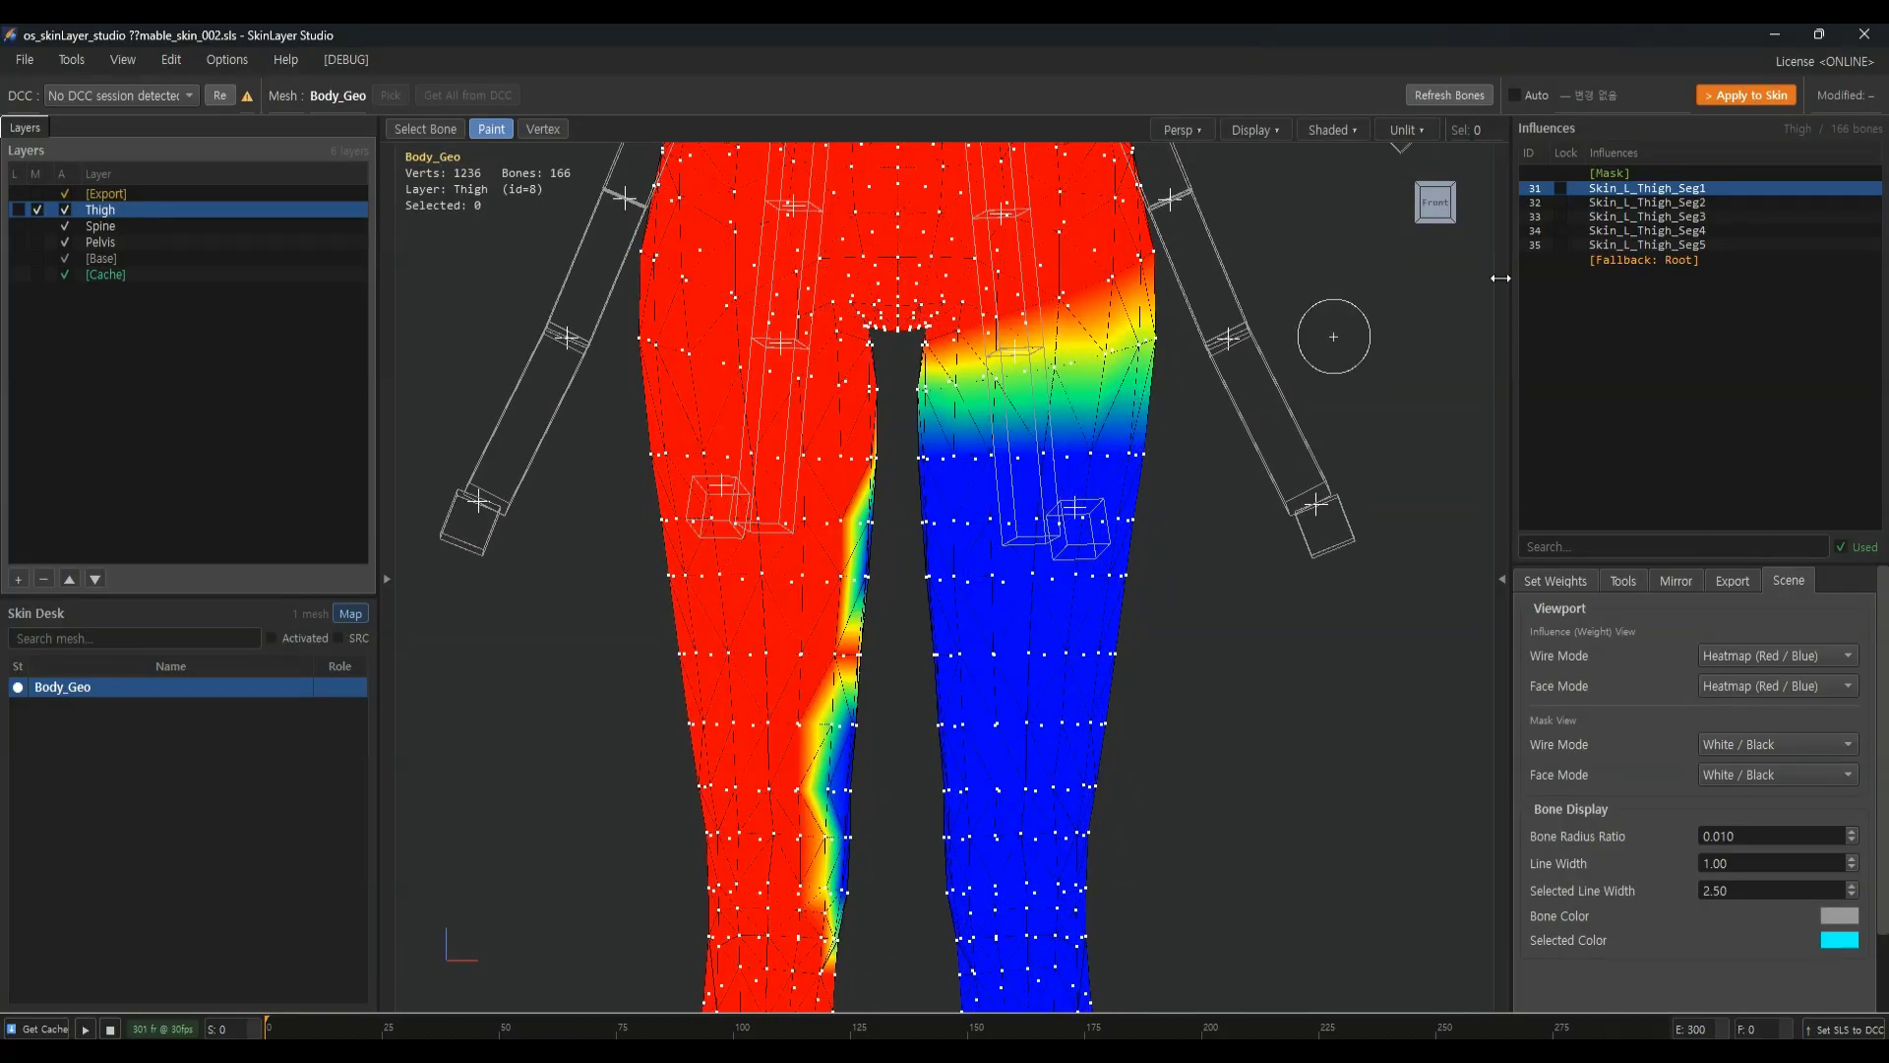
Return to the wireframe display and smooth the Skin_L_Thigh_Seg3 weights along the upper border of its band
click(1648, 215)
key(F3)
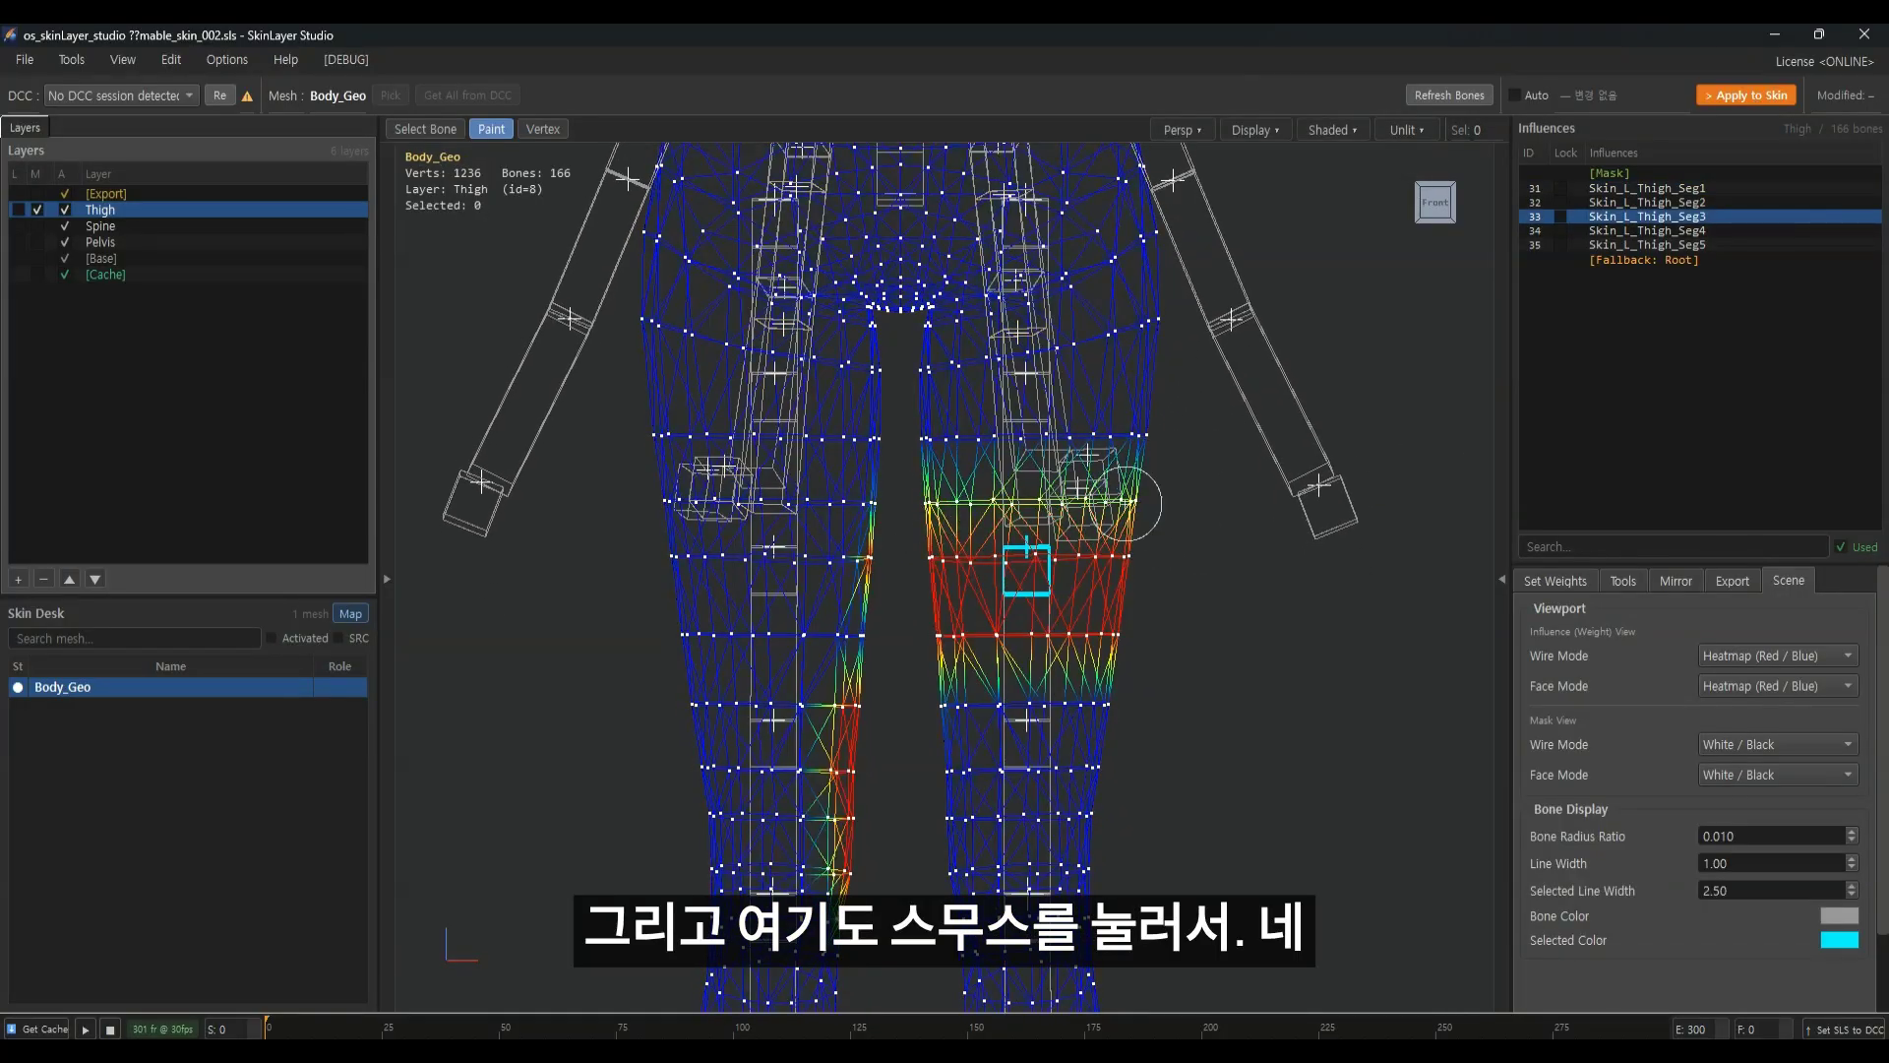
middle_drag(1188, 549, 1164, 430)
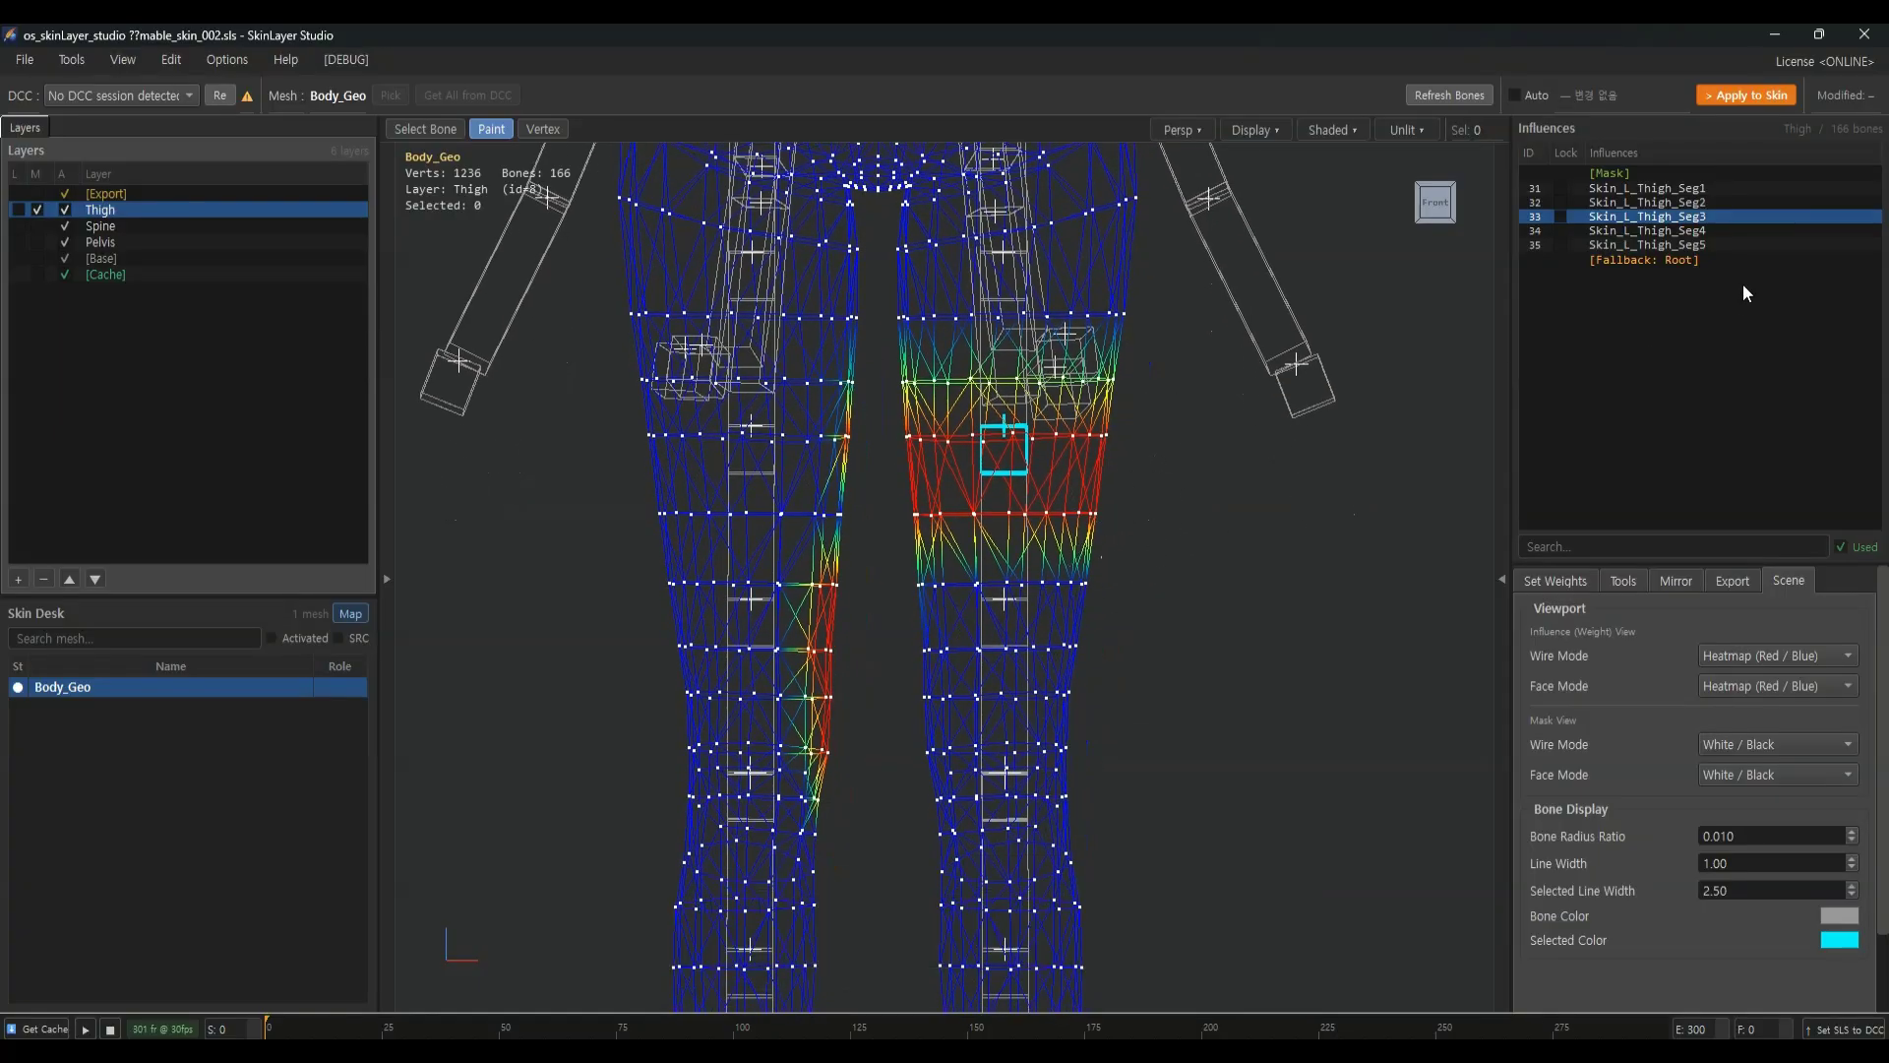
Smooth the Skin_L_Thigh_Seg4 weights along the upper border of its band on the character's left lower thigh
click(1687, 231)
middle_drag(1107, 521, 1116, 480)
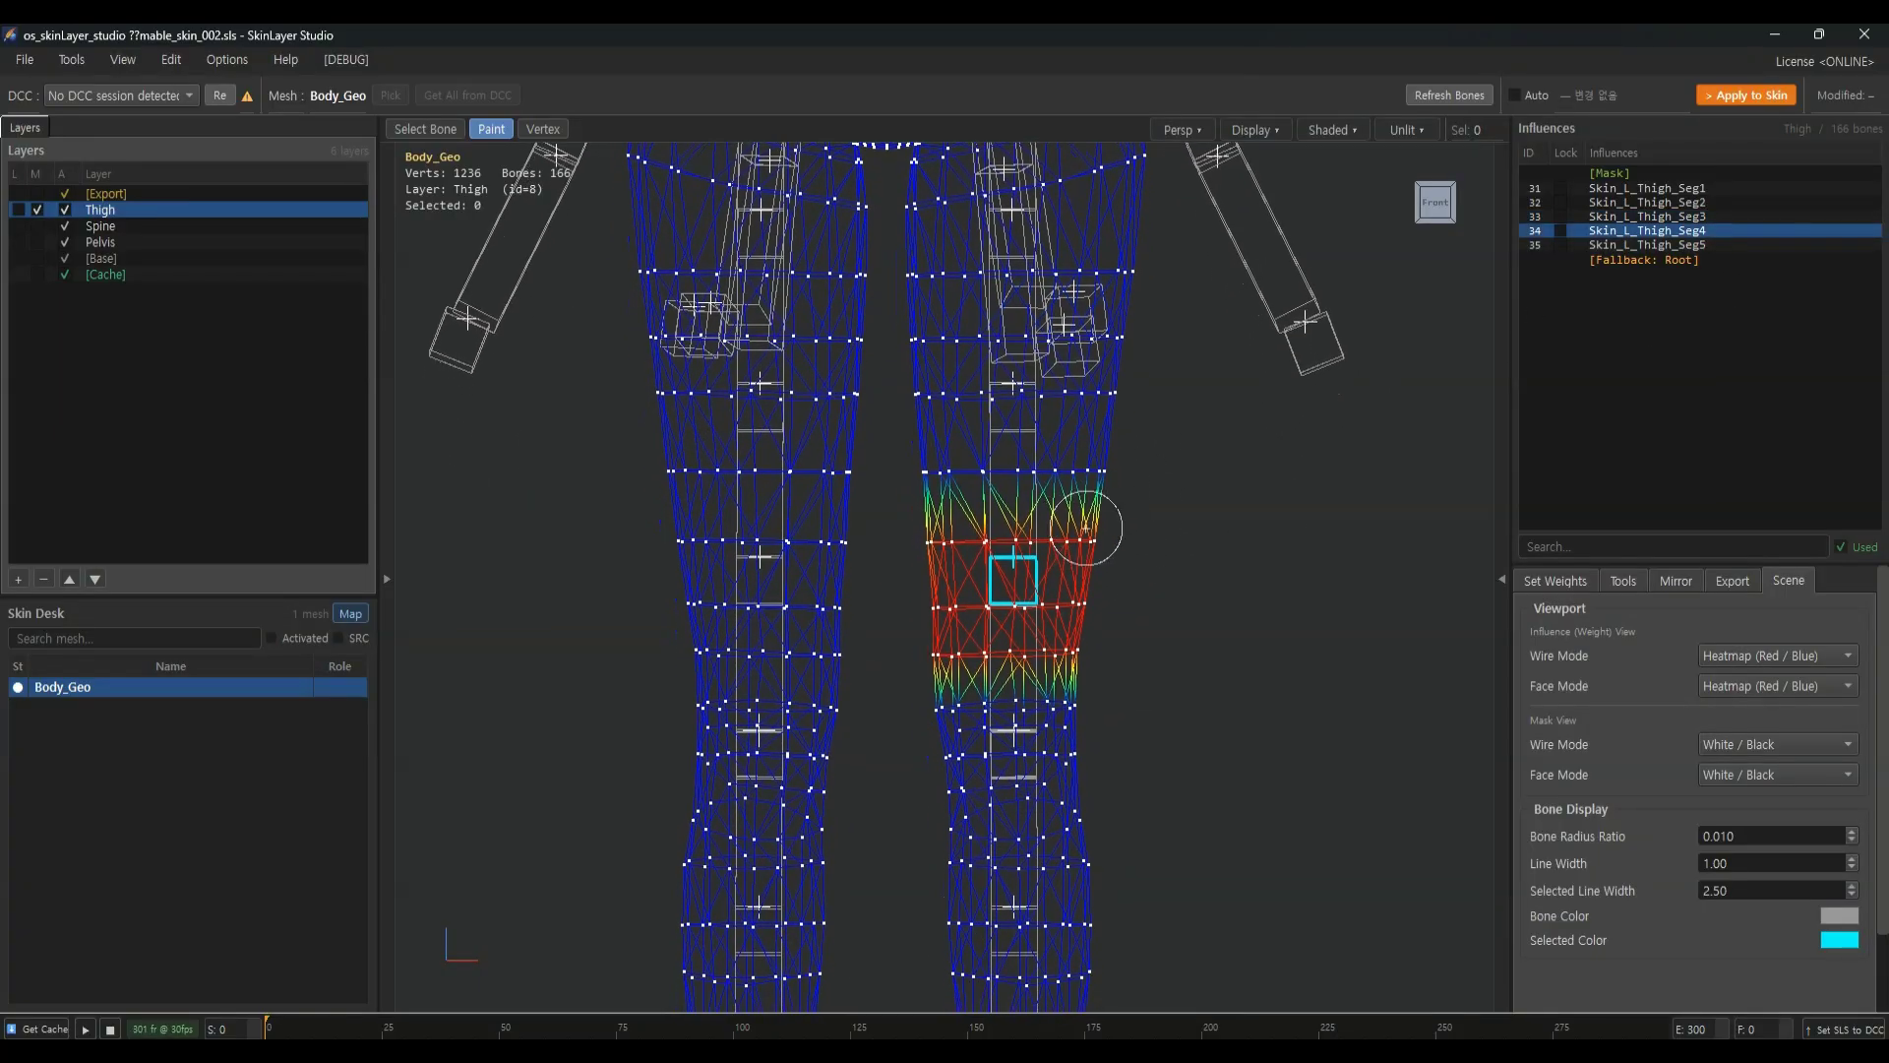
mouse_move(1114, 483)
shift+mouse_down()
mouse_move(882, 480)
mouse_move(936, 527)
mouse_move(1131, 532)
shift+mouse_up()
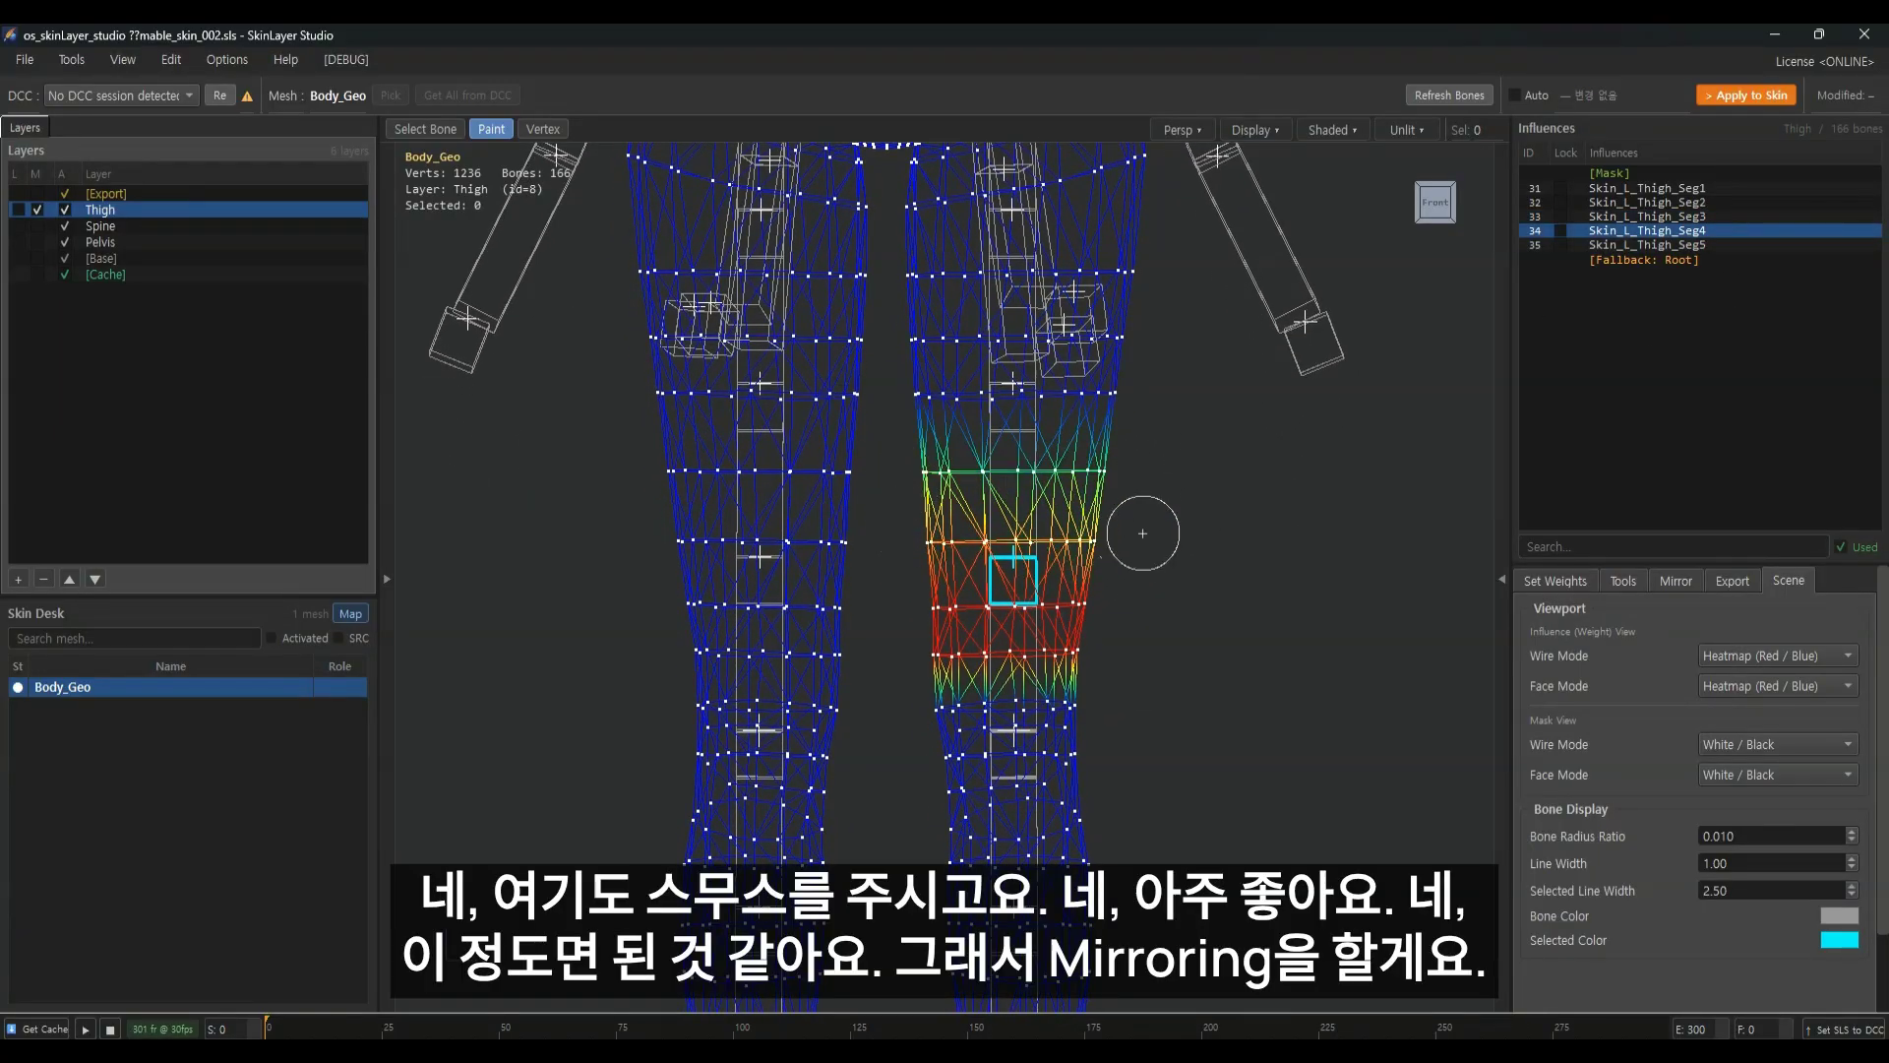
middle_drag(1186, 573, 1184, 503)
Smooth the Skin_L_Thigh_Seg5 weights along their border just above the character's left knee
click(1689, 245)
middle_drag(1085, 454, 1122, 609)
scroll(1104, 507, down, 2)
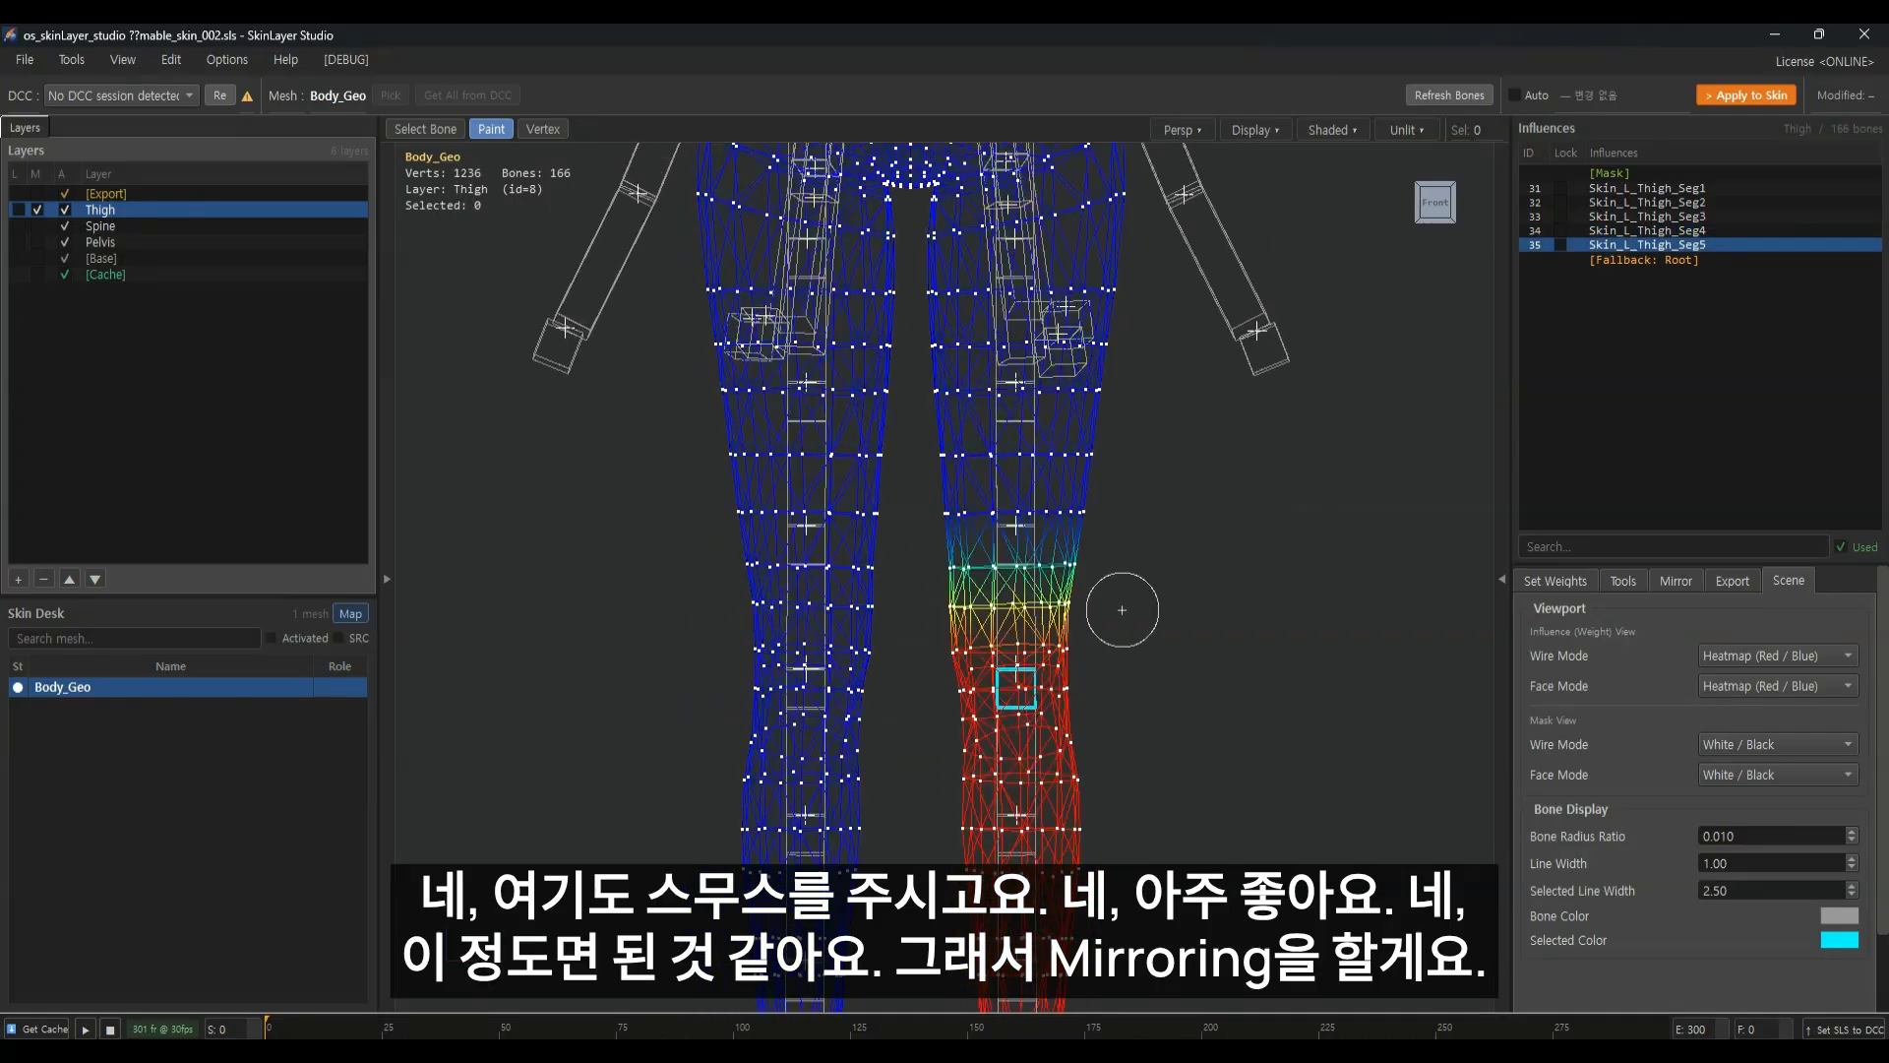
Mirror the Thigh layer's weights from +X to -X for all vertices
scroll(1219, 575, down, 6)
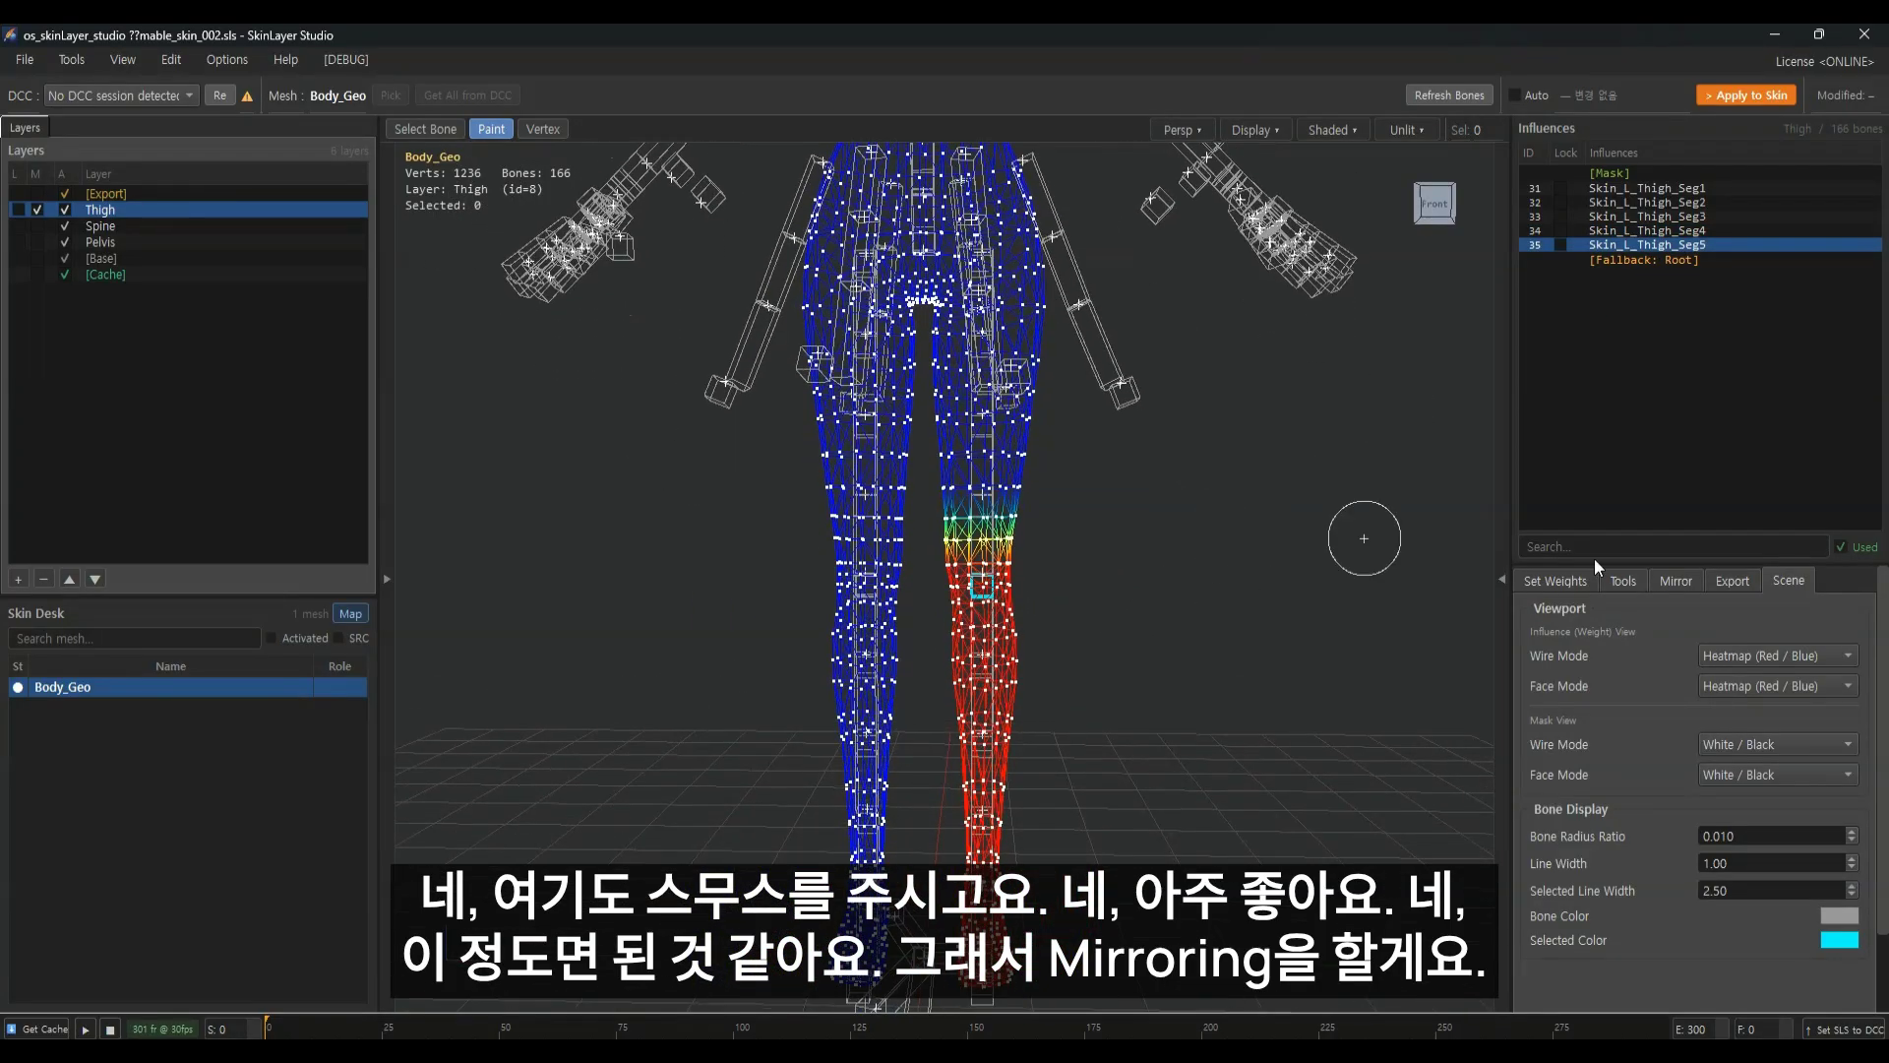
click(1681, 582)
click(1720, 922)
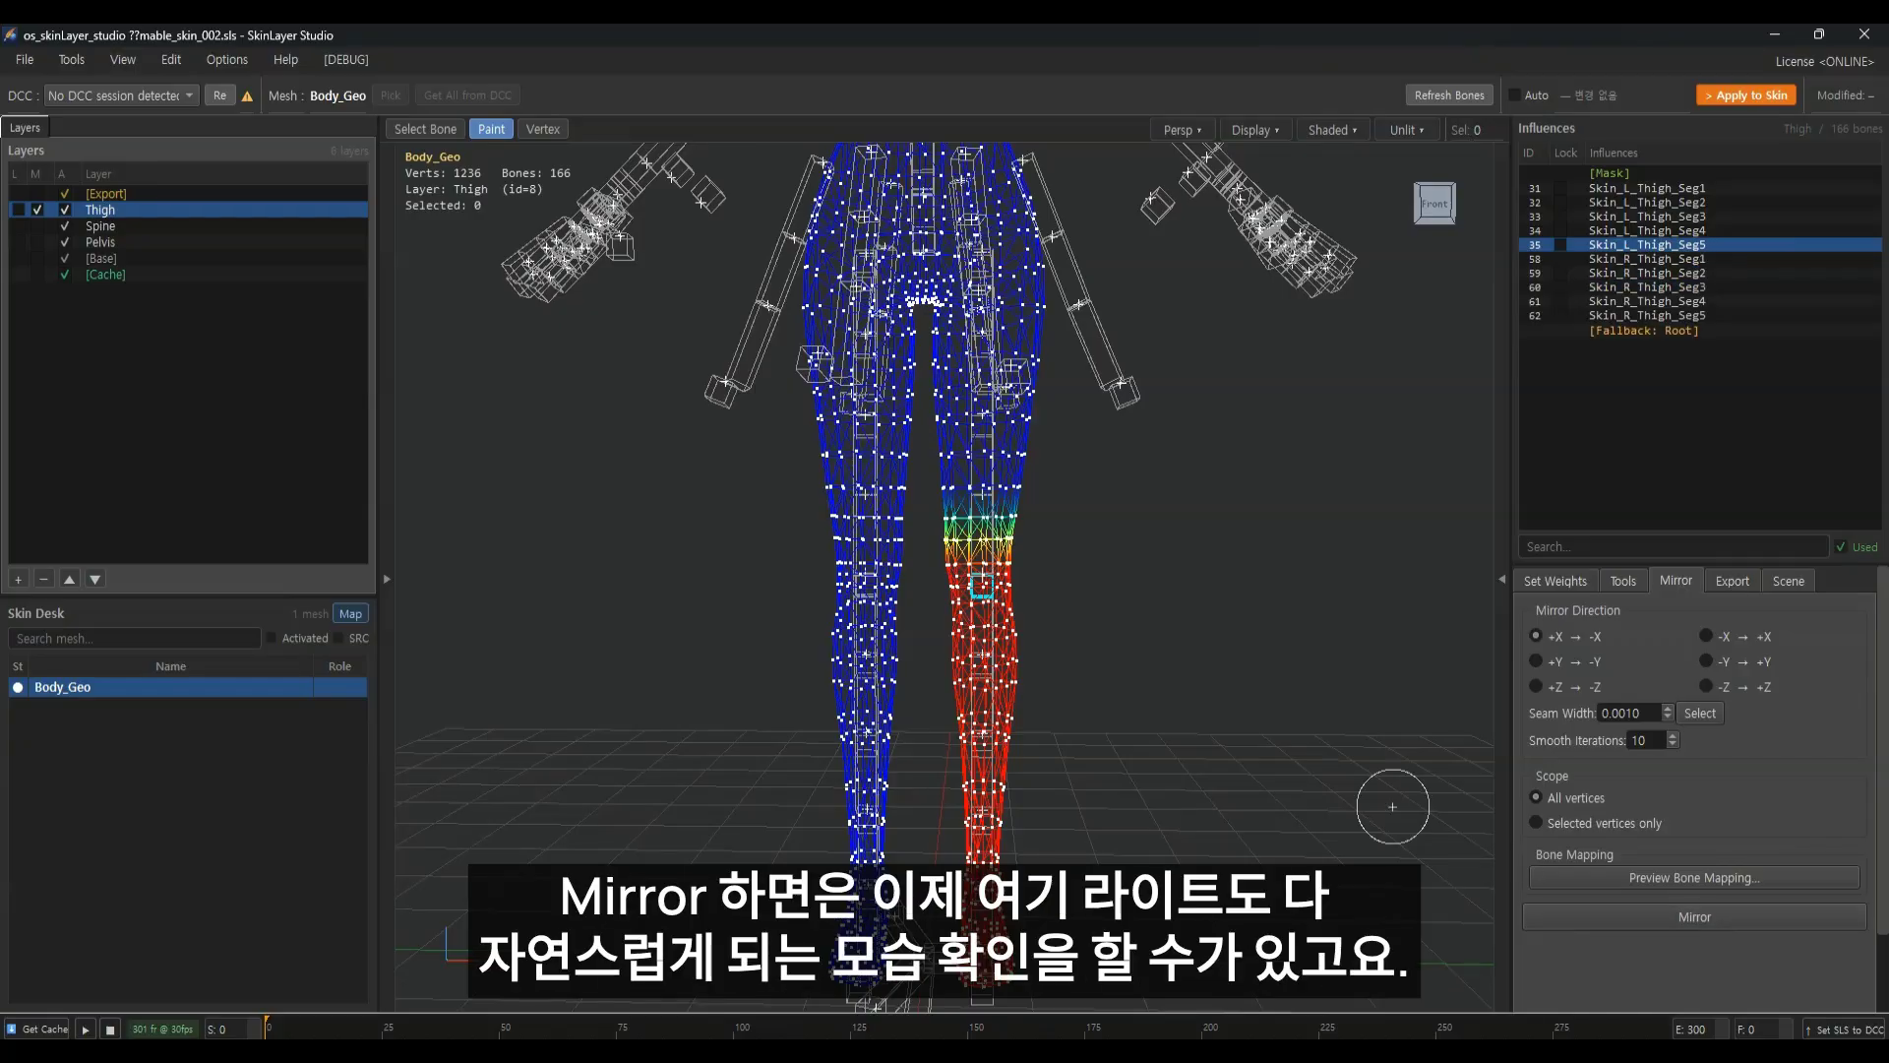
Examine the mirrored weights of the right thigh segments and compare them with the left thigh segments
scroll(1088, 541, up, 1)
click(1663, 258)
click(1673, 273)
click(1695, 287)
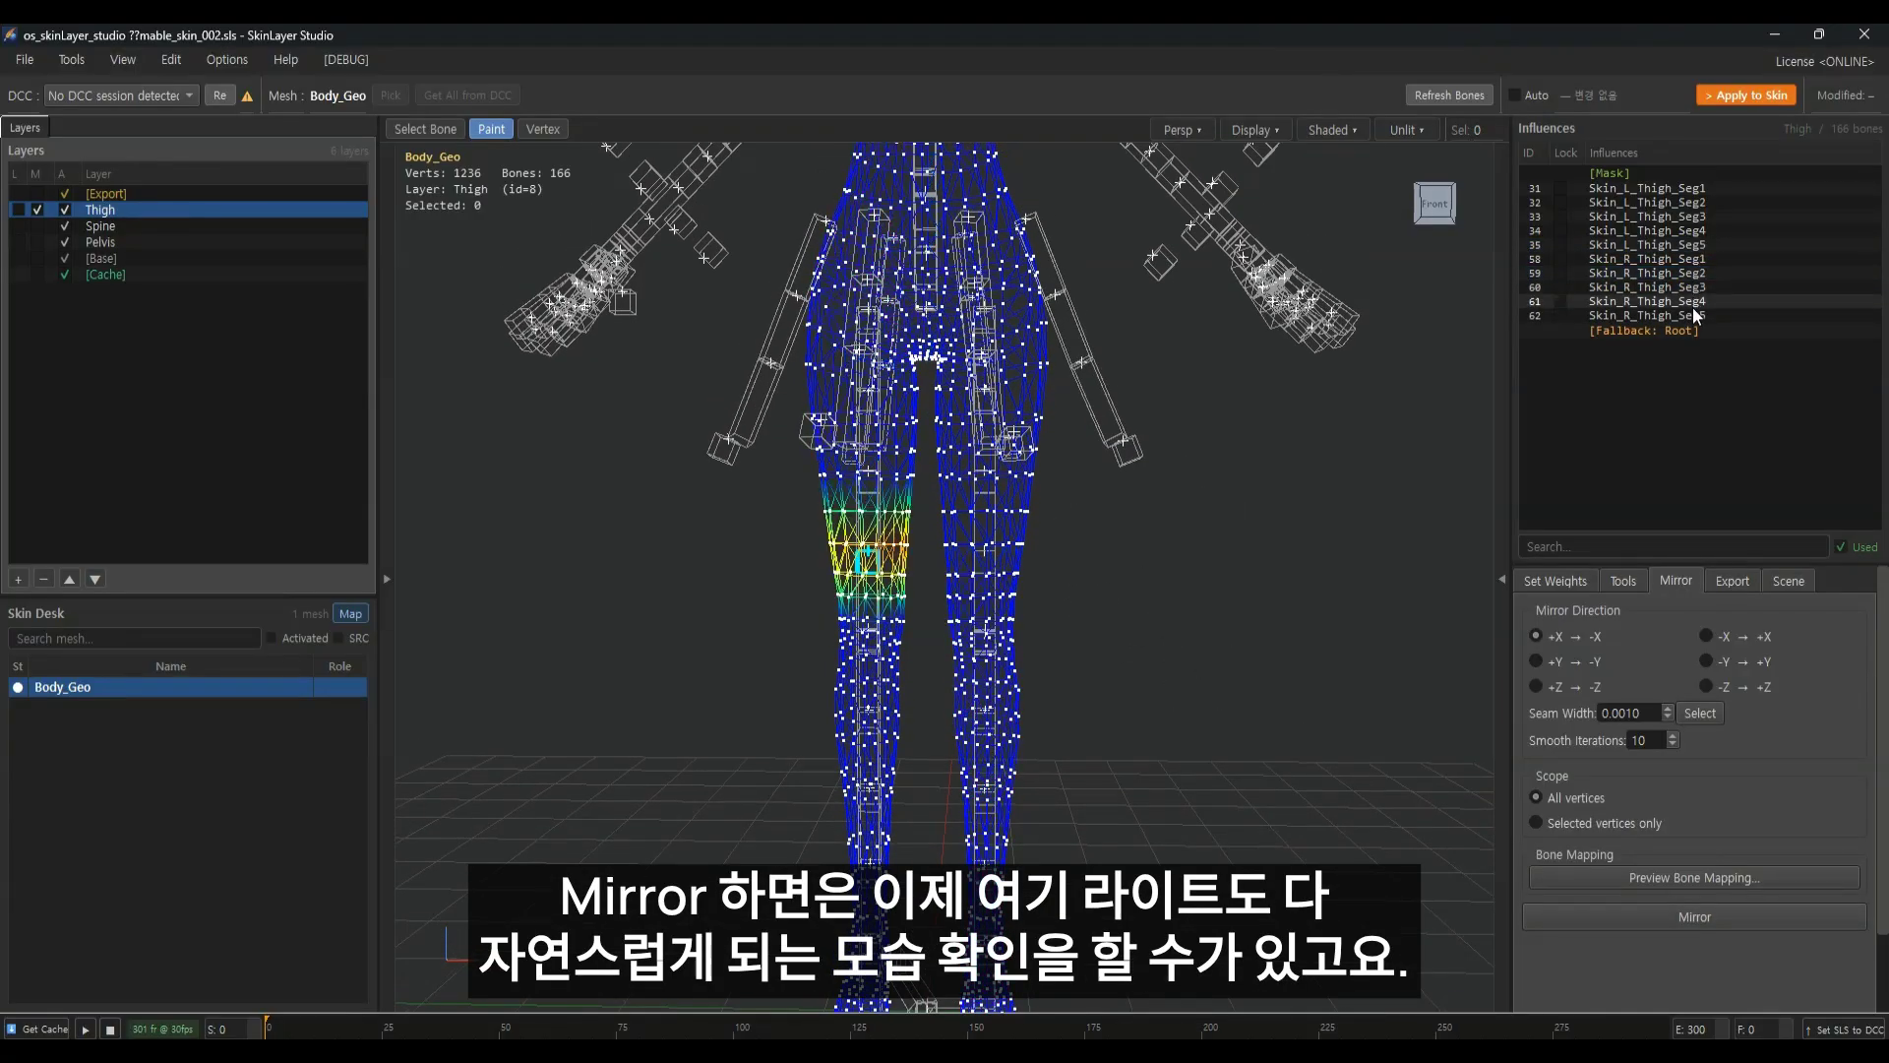
click(1697, 301)
click(1705, 270)
click(1703, 287)
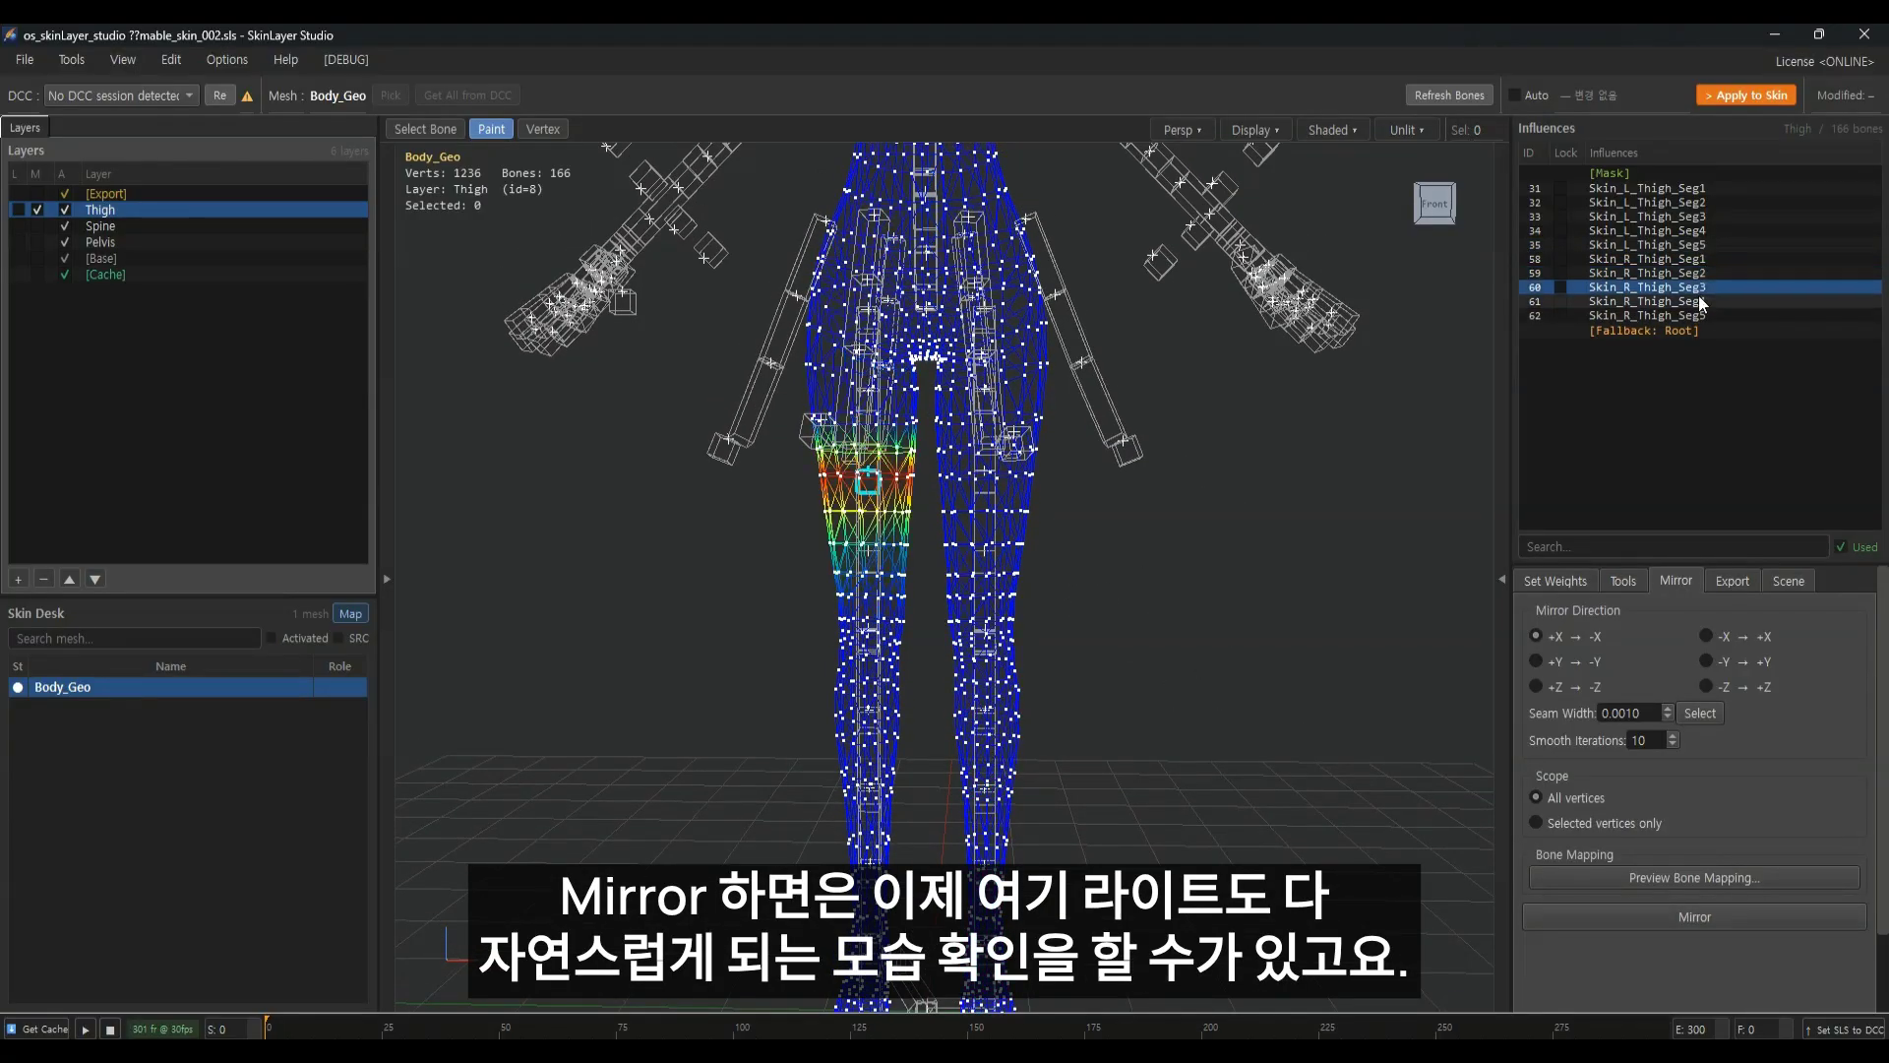
click(1703, 301)
click(1702, 315)
click(1705, 259)
click(1707, 216)
click(1707, 187)
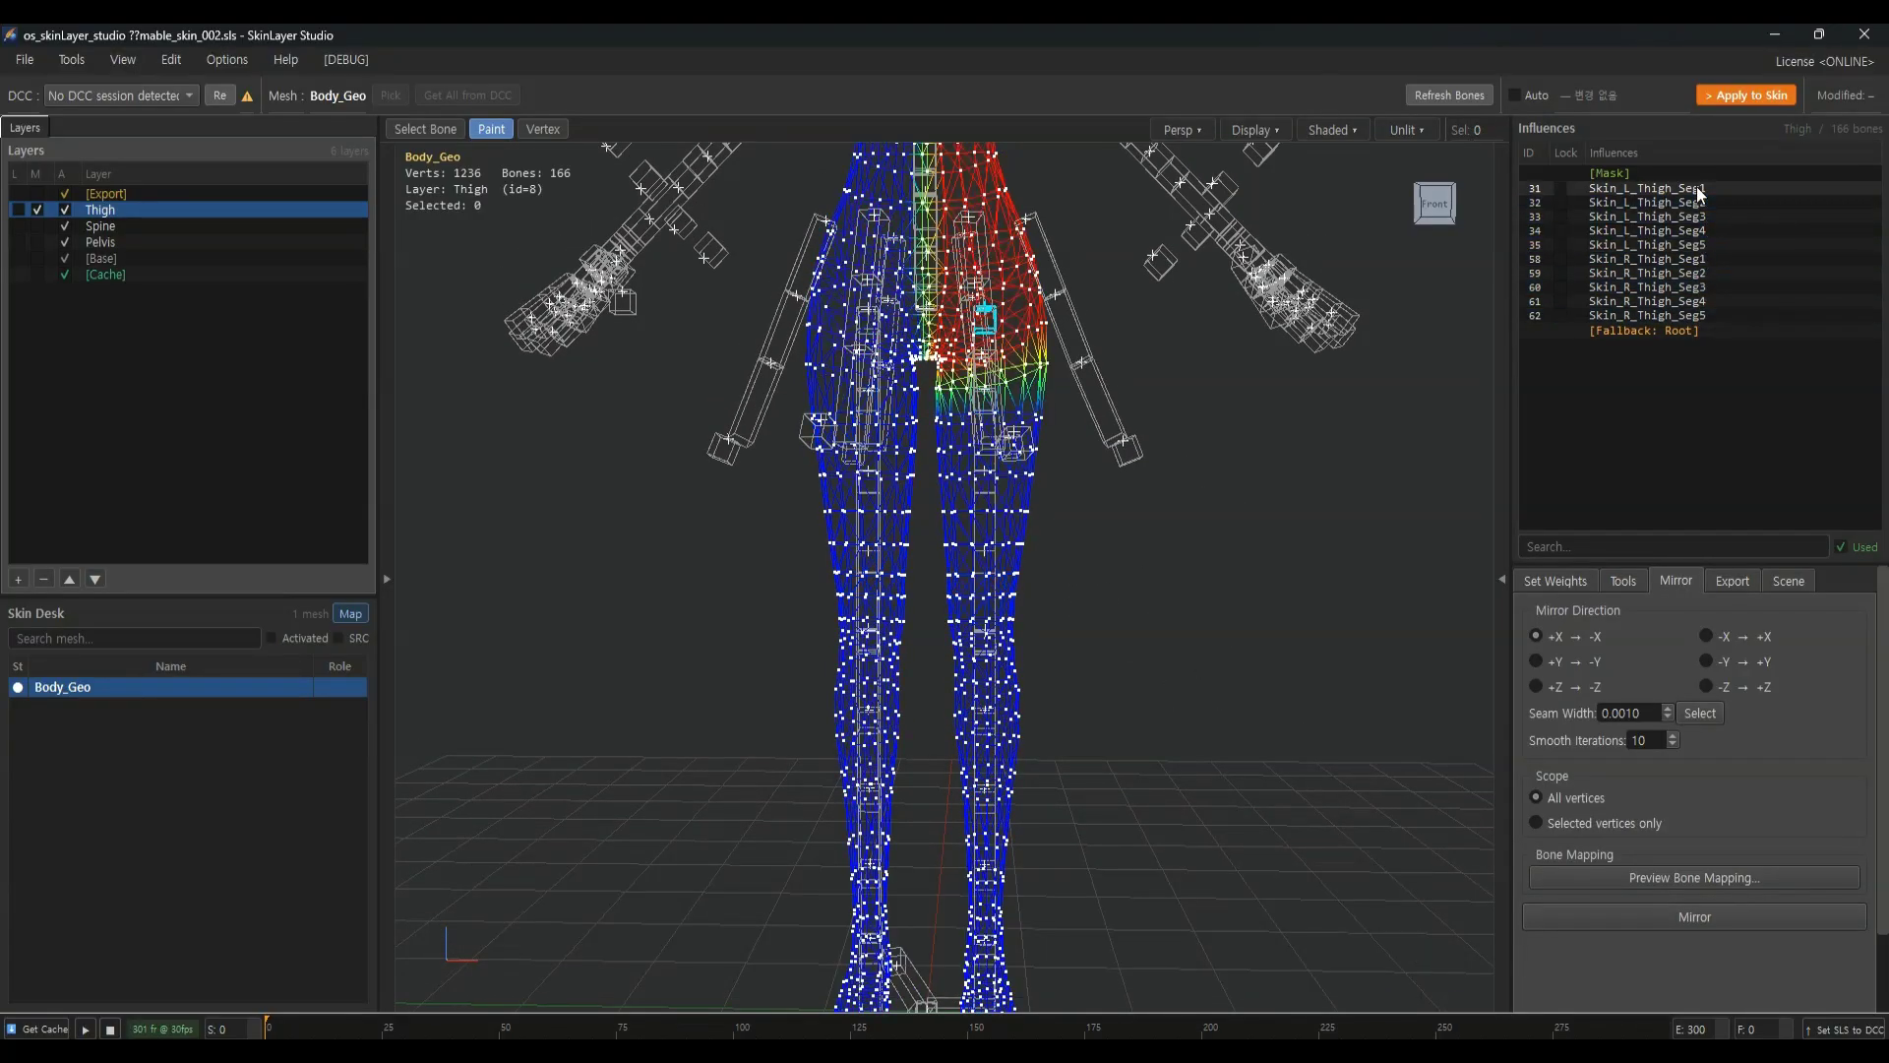
Make the Thigh layer's mask active and paint it white on the character's left leg from the knee down to the foot
click(1679, 173)
scroll(1093, 488, down, 3)
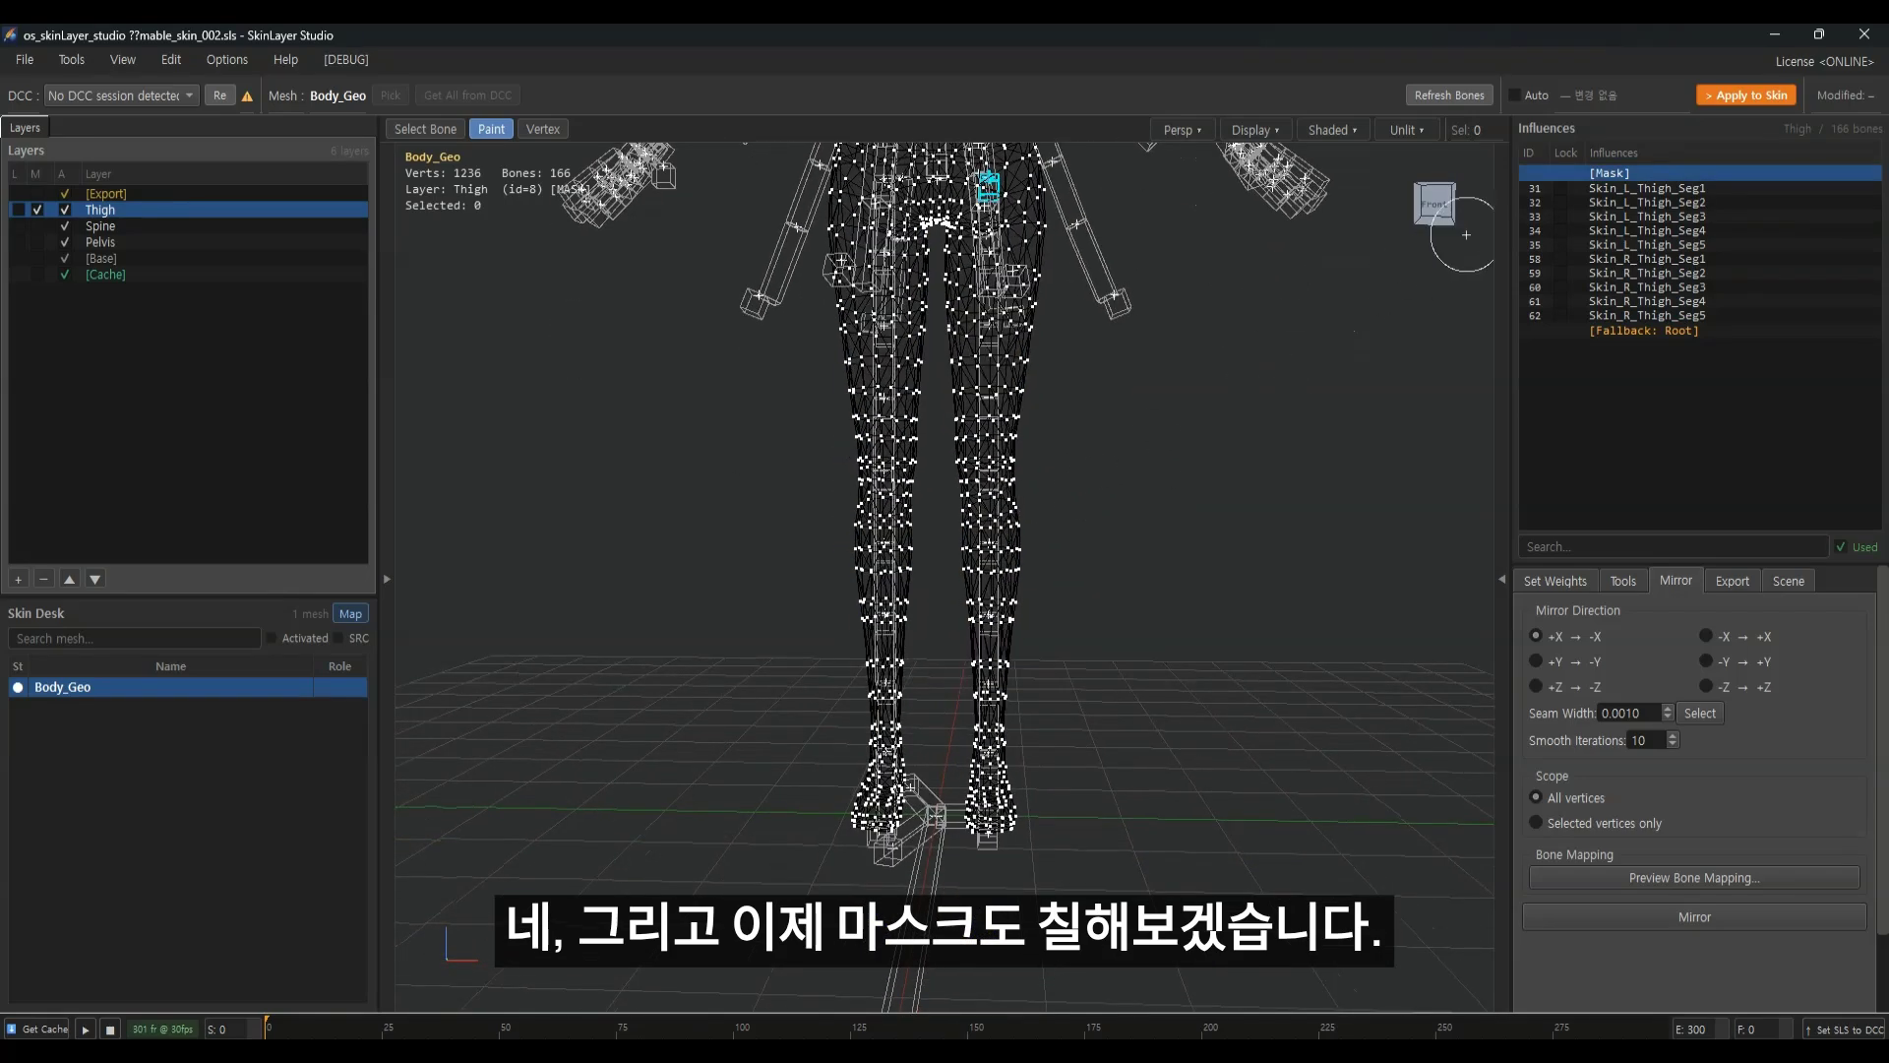
scroll(1094, 487, down, 3)
scroll(1093, 487, up, 3)
drag(1004, 462, 1001, 843)
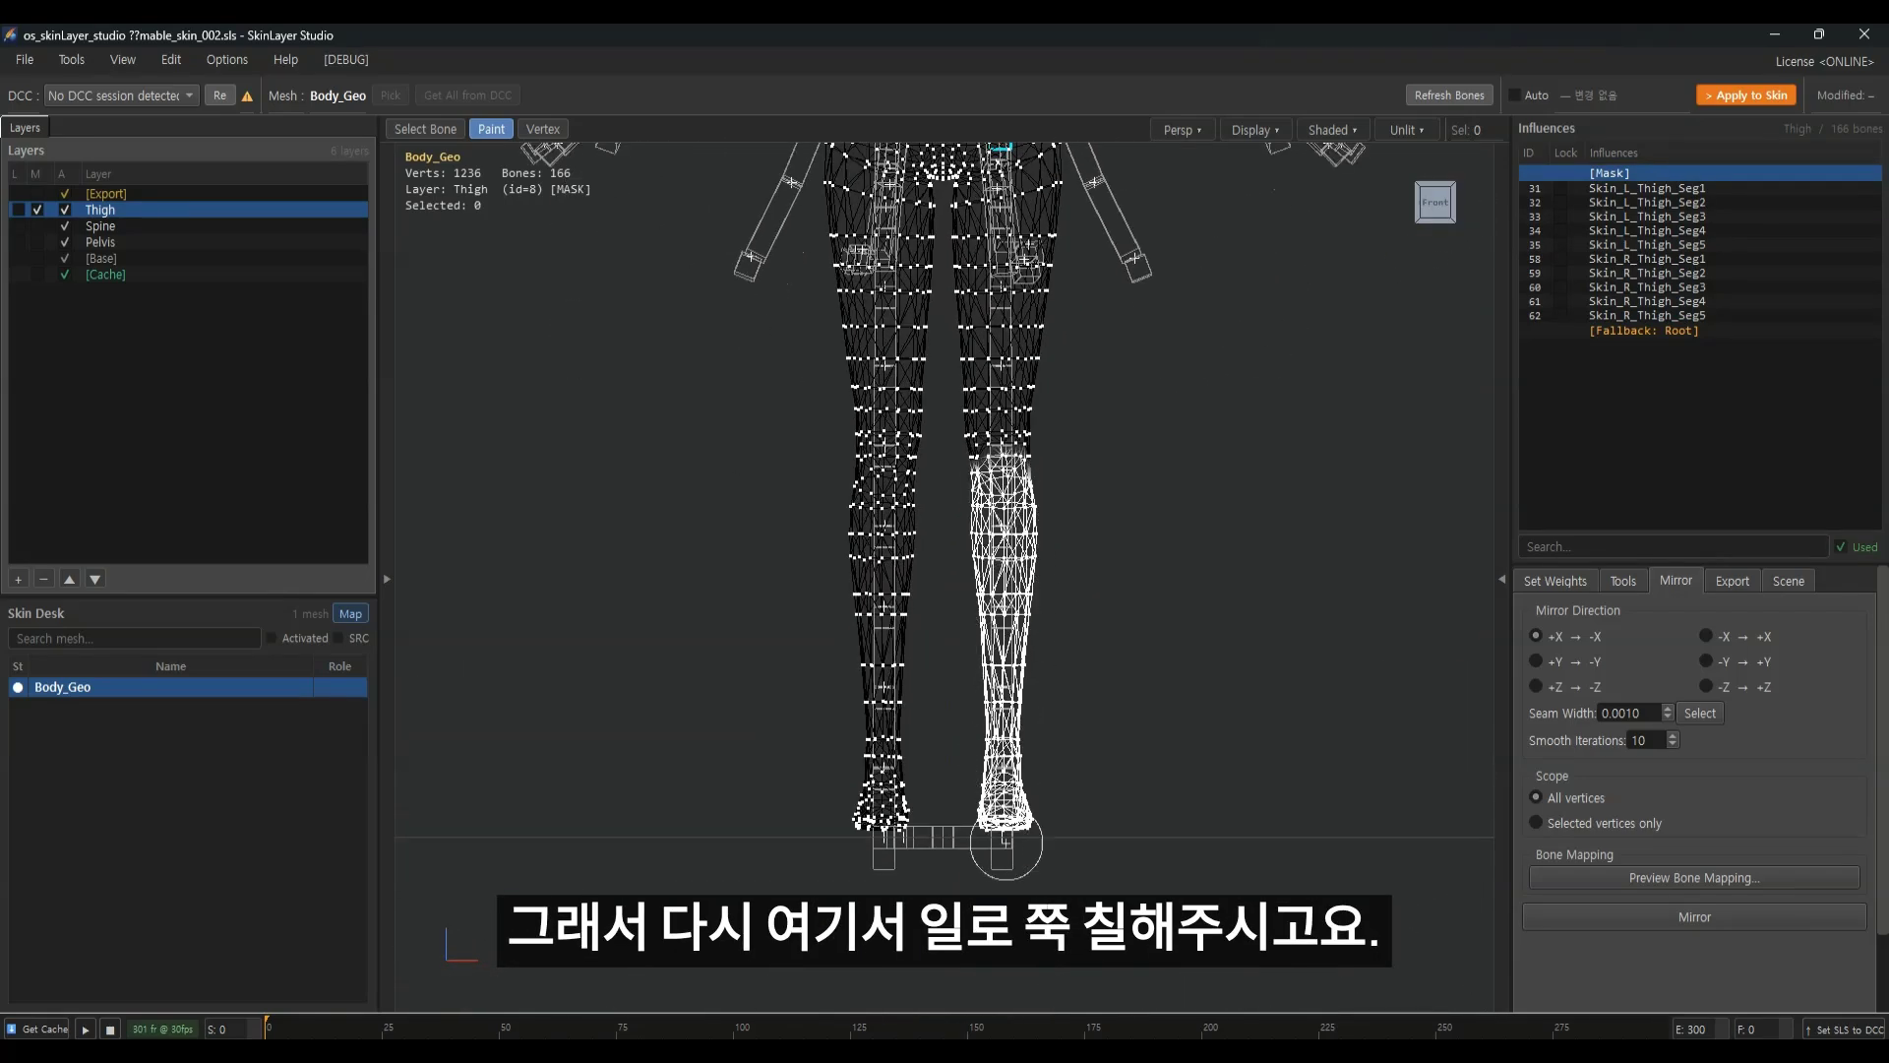
Extend the white mask up the character's left thigh to the outer hip and scrub the animation back to frame 0
middle_drag(1011, 569, 1011, 721)
drag(1009, 630, 1002, 462)
middle_drag(1002, 462, 993, 630)
drag(993, 630, 1054, 561)
scroll(1054, 612, up, 3)
middle_drag(1026, 616, 1011, 701)
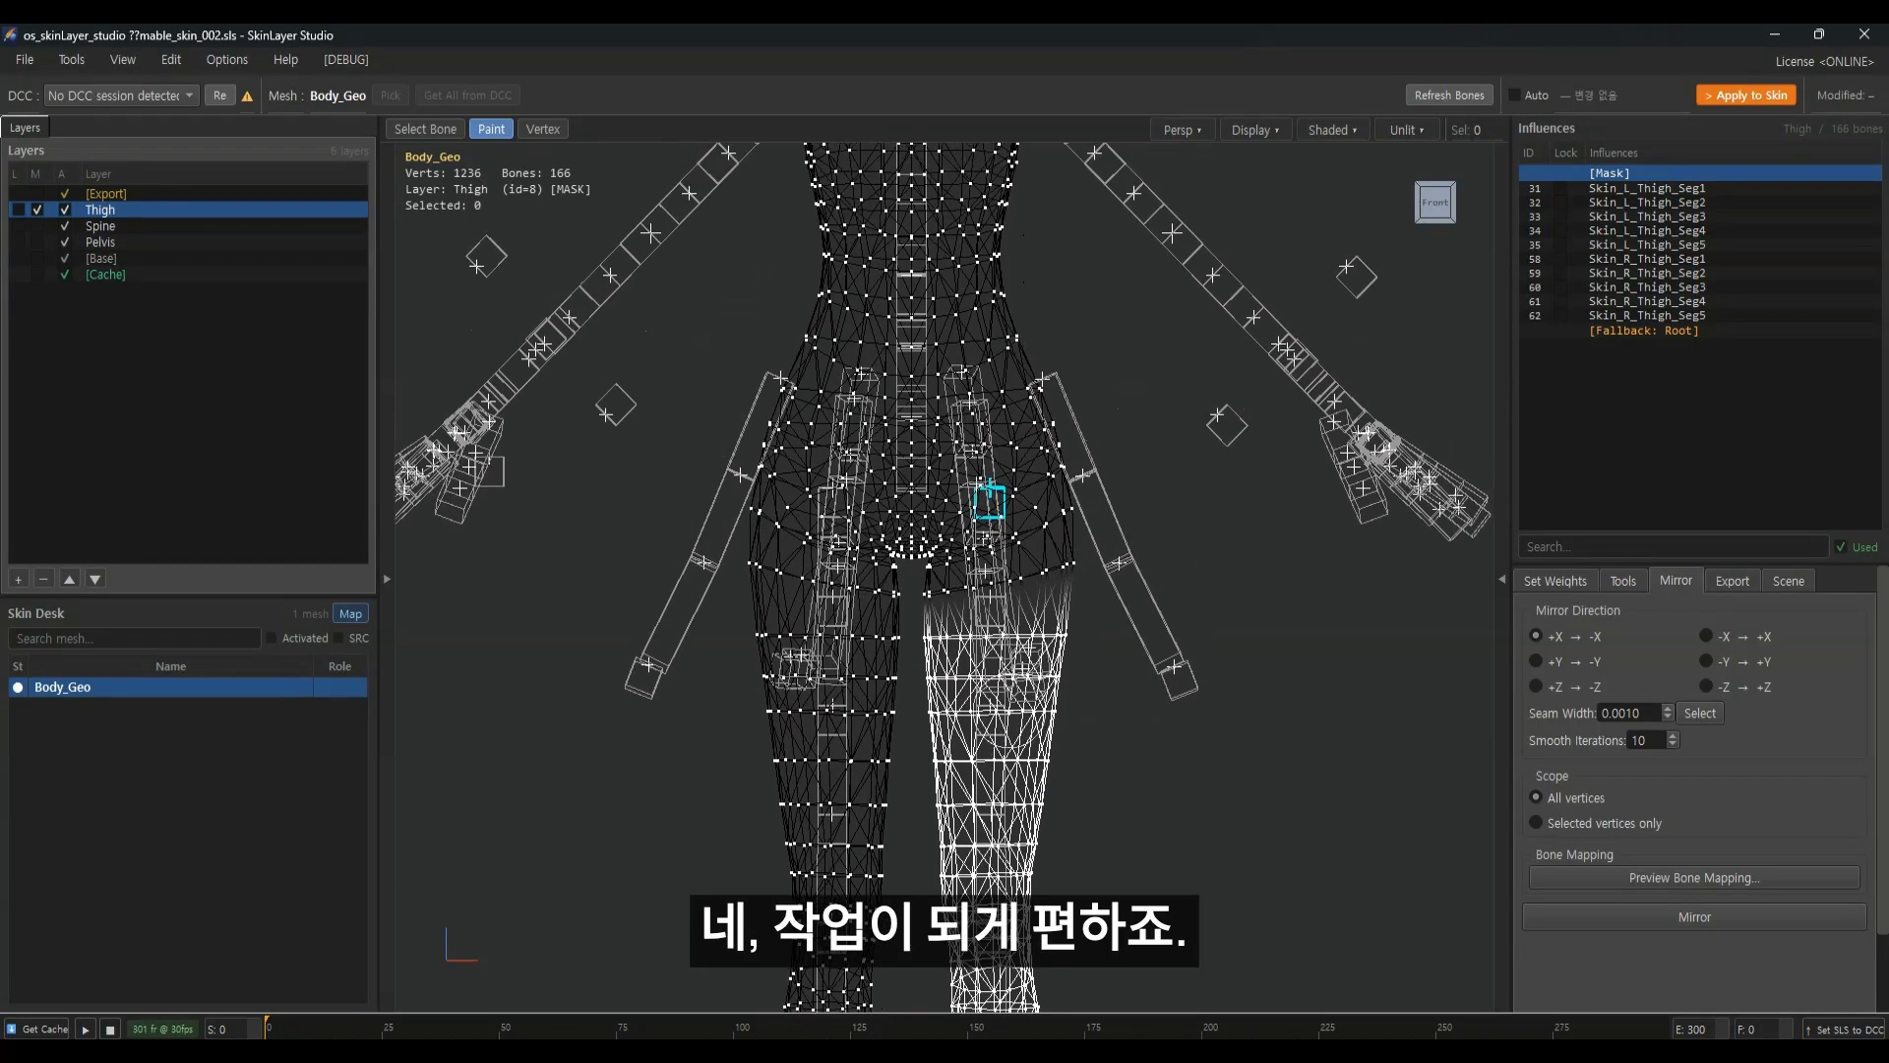
drag(357, 1019, 267, 1021)
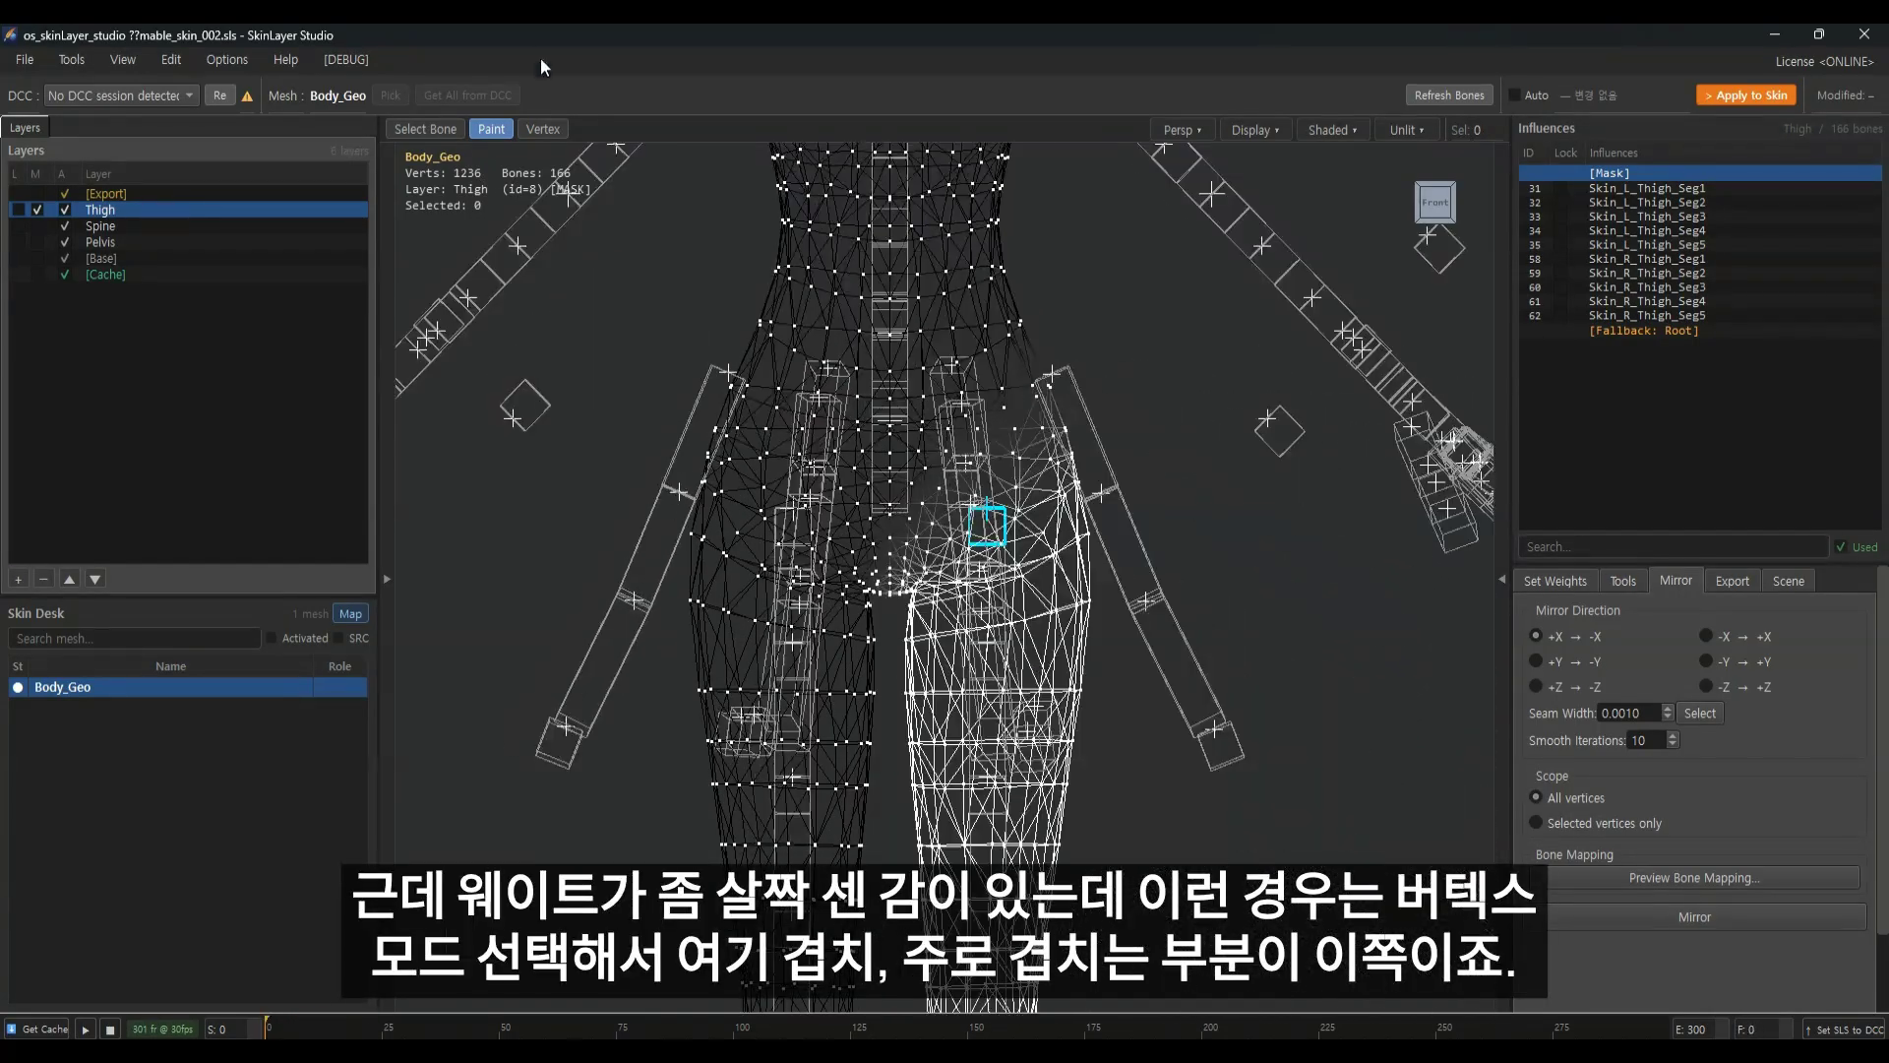
Lasso-select the vertices on the character's left outer hip in Vertex mode and scrub the animation to frame 19
click(545, 132)
scroll(1144, 383, up, 1)
click(673, 128)
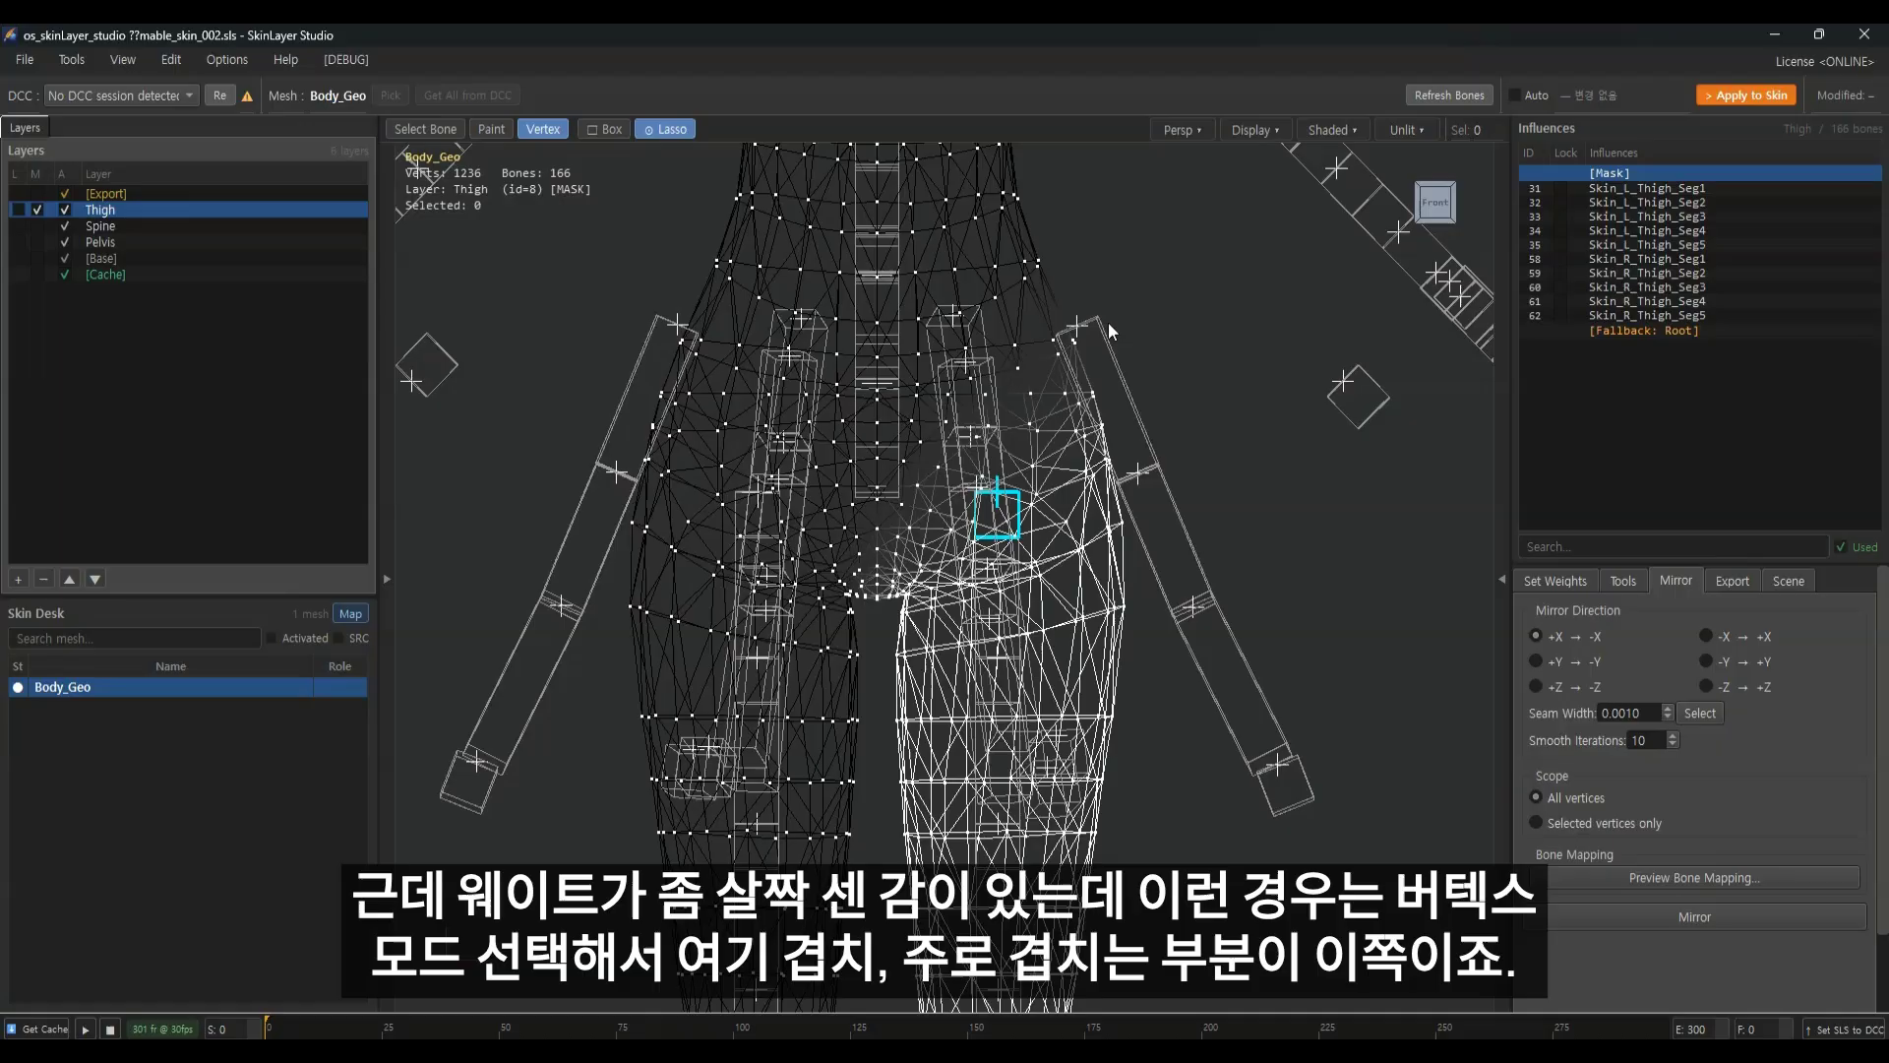
middle_drag(1108, 321, 1057, 448)
mouse_move(1061, 477)
mouse_down()
mouse_move(1094, 519)
mouse_move(1045, 531)
mouse_move(1019, 455)
mouse_move(1036, 409)
mouse_up()
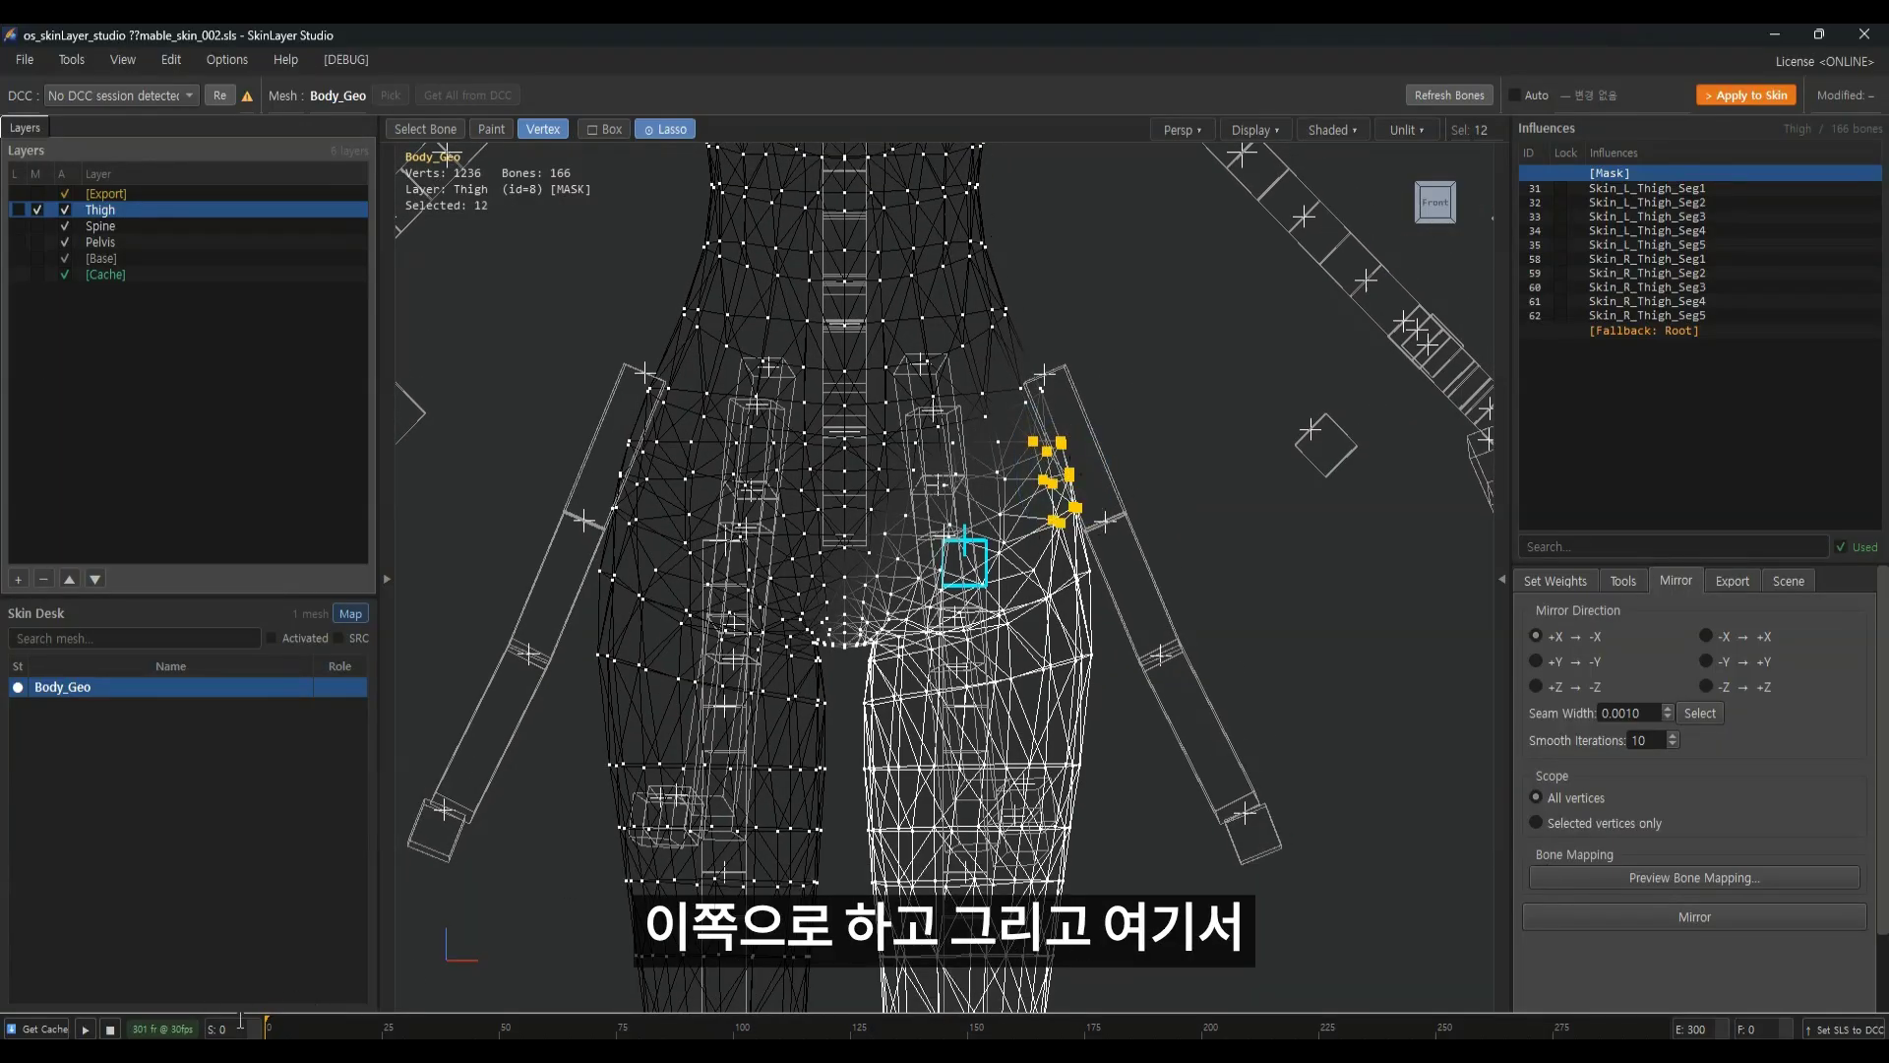
drag(241, 1021, 354, 1029)
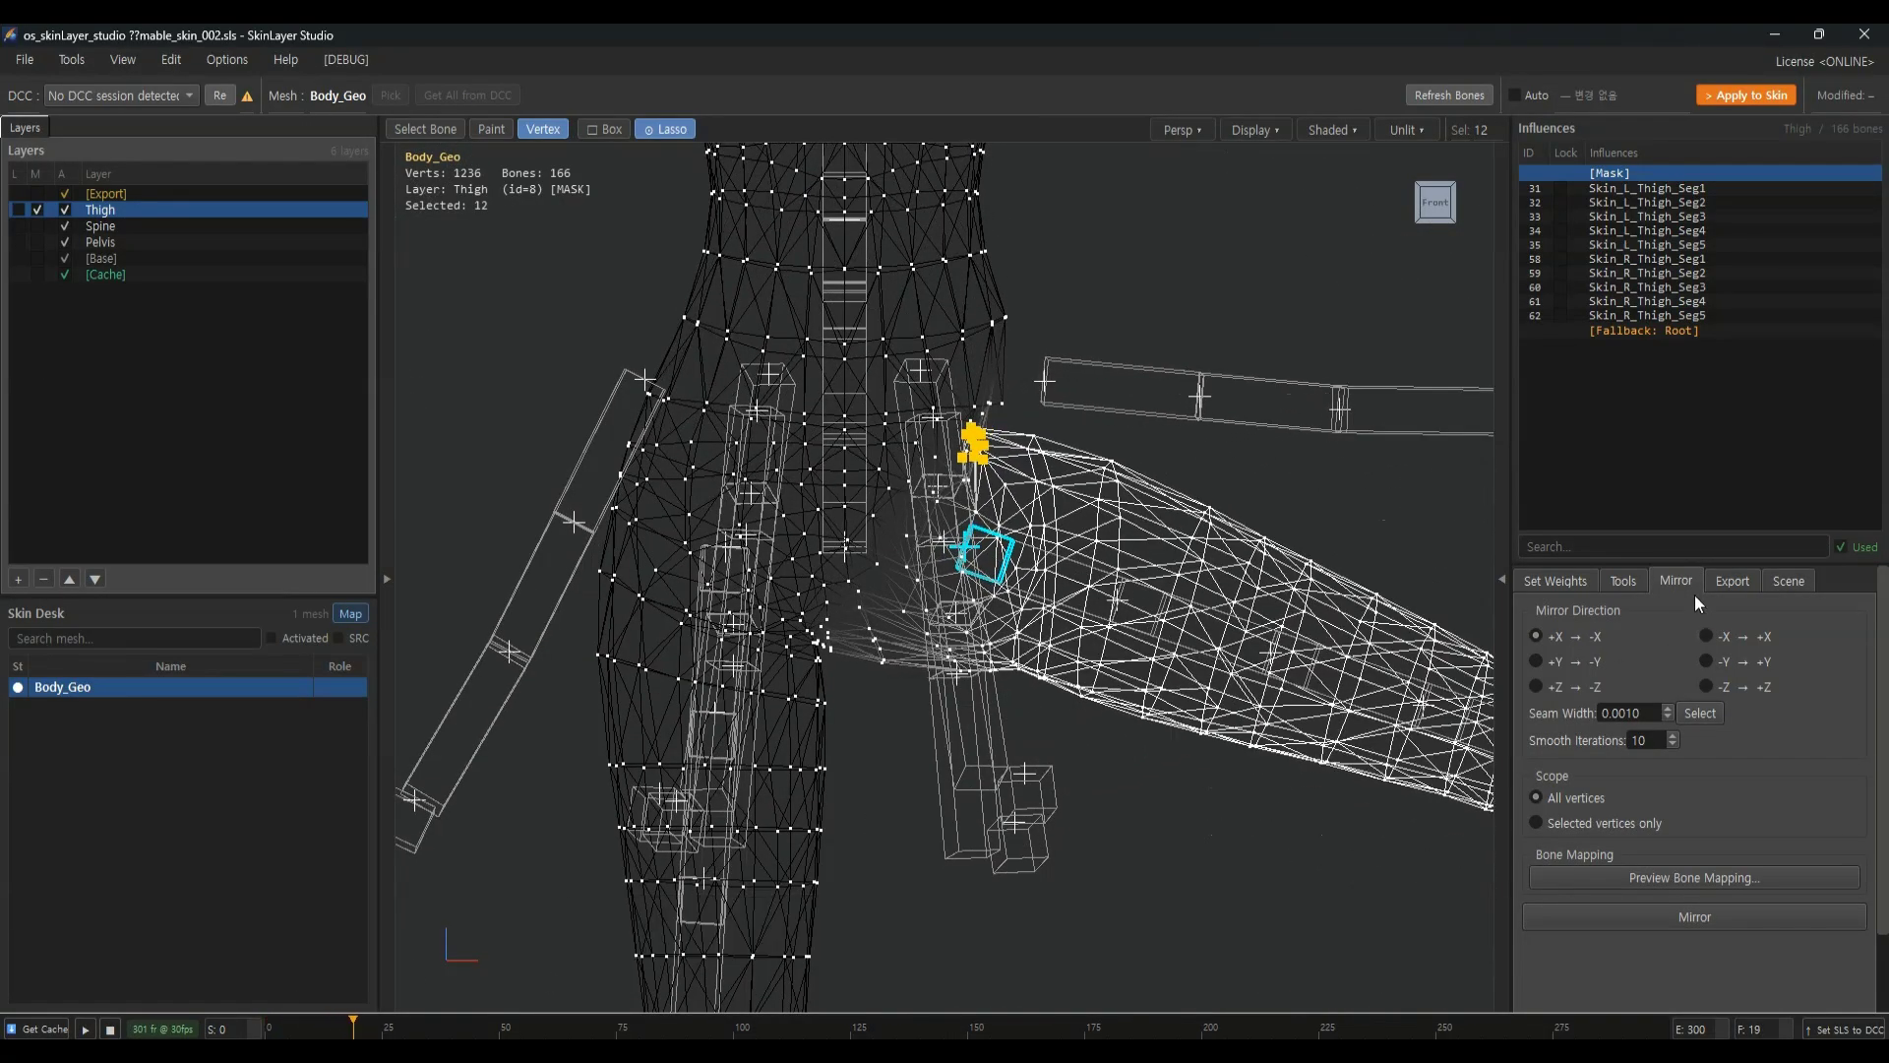
Set the weight mode to Multiply with intensity 0.9 and apply it to the selected outer hip vertices
click(1550, 583)
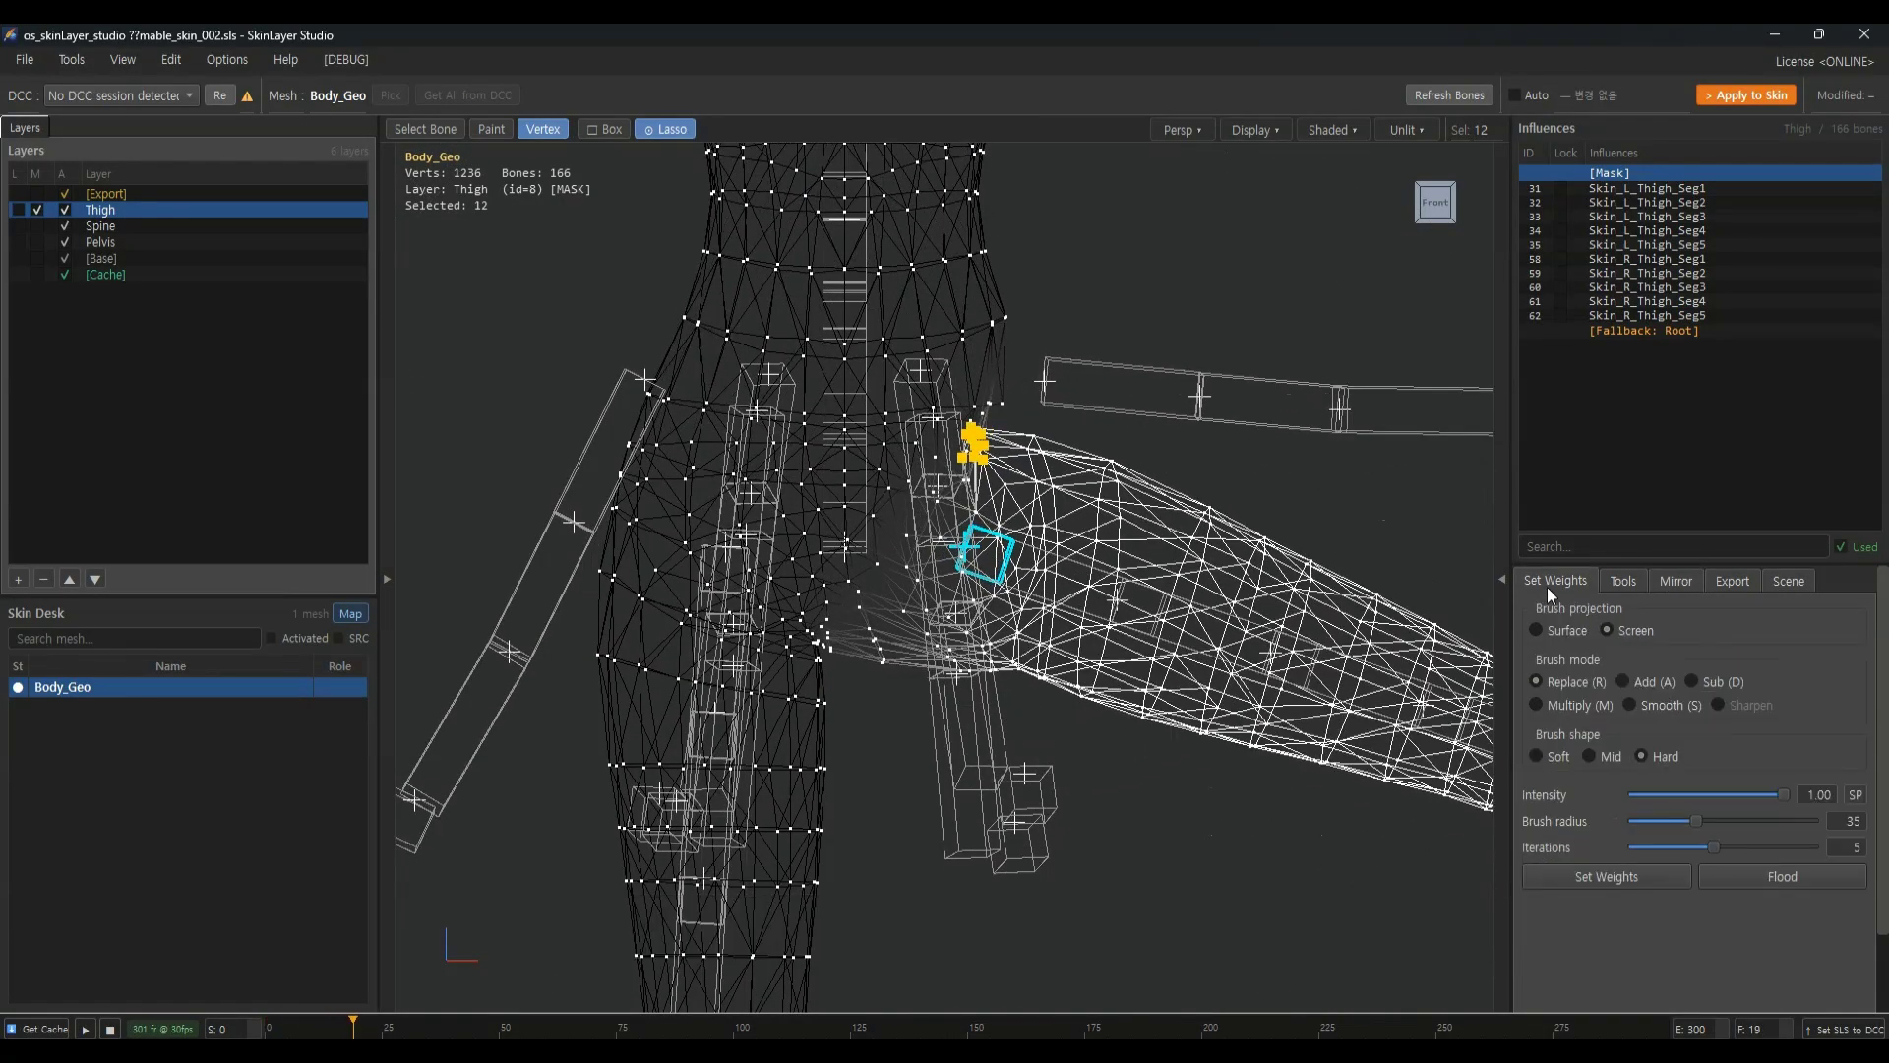
click(1595, 707)
text(0.)
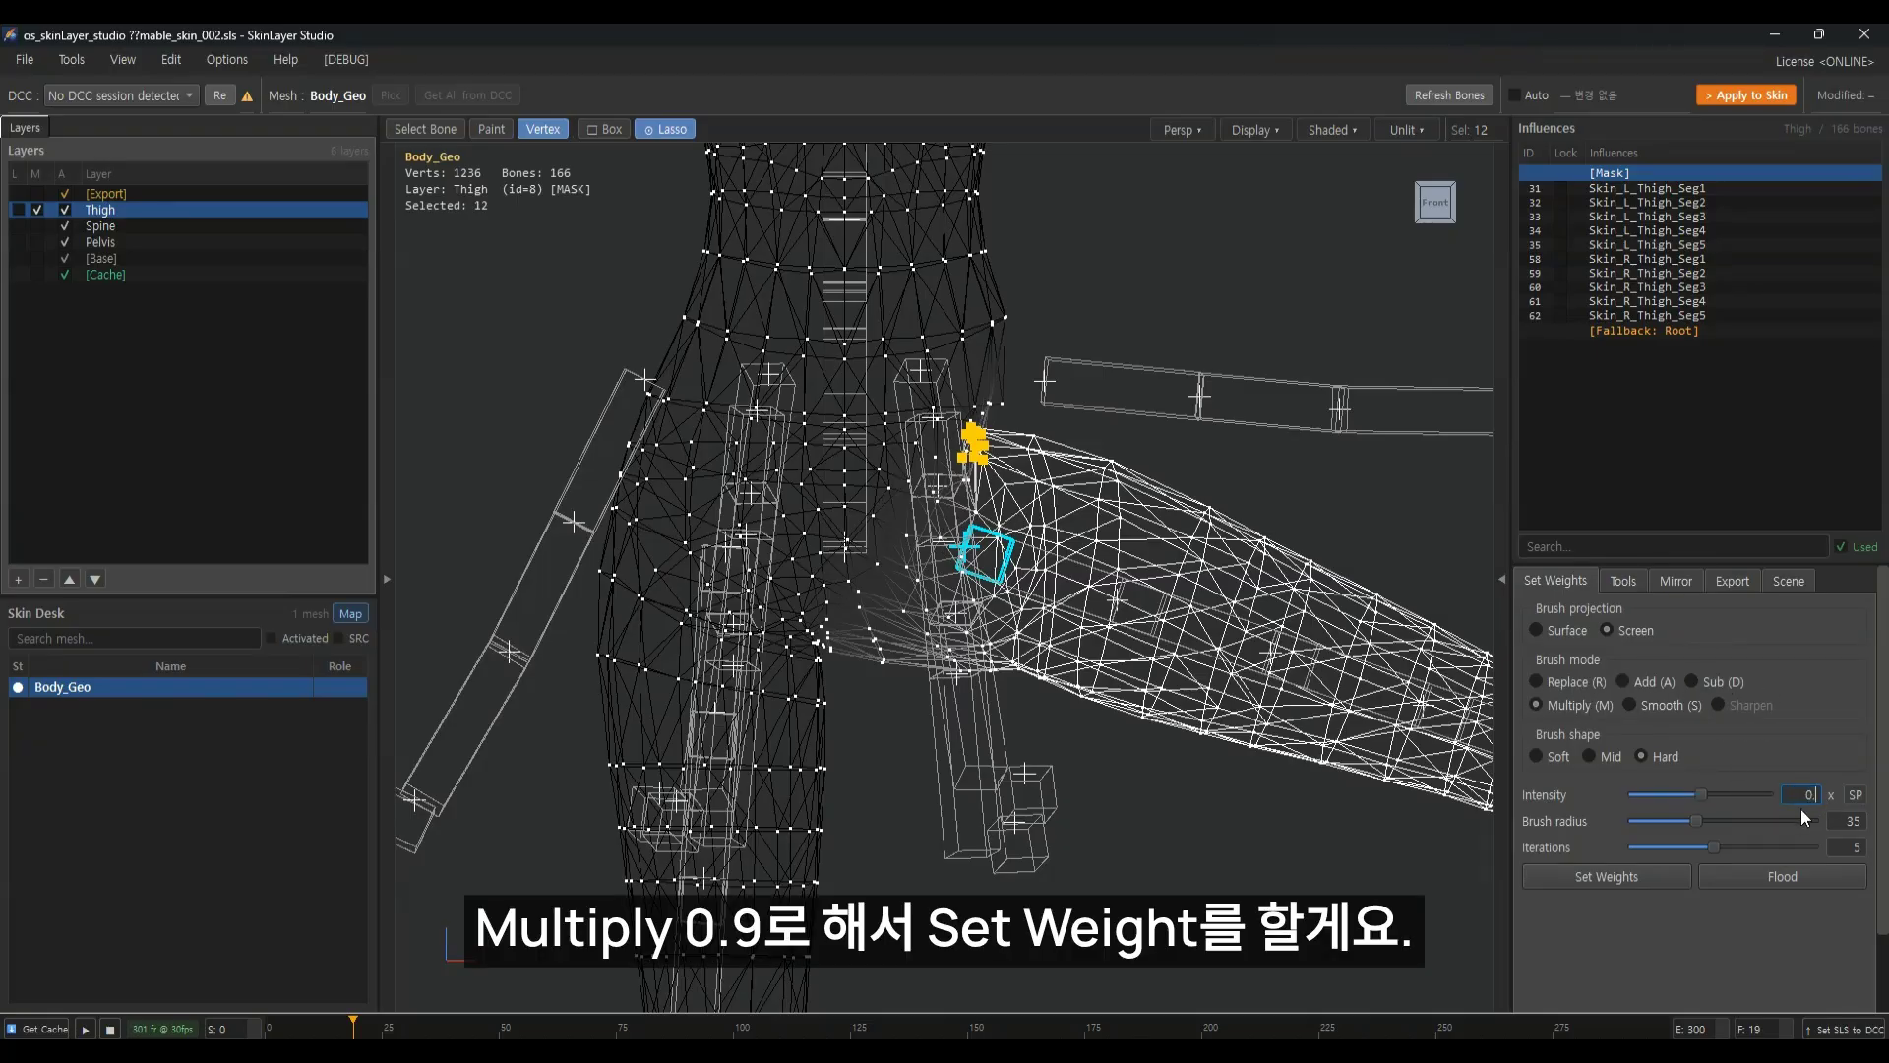
text(9)
key(Return)
click(1647, 876)
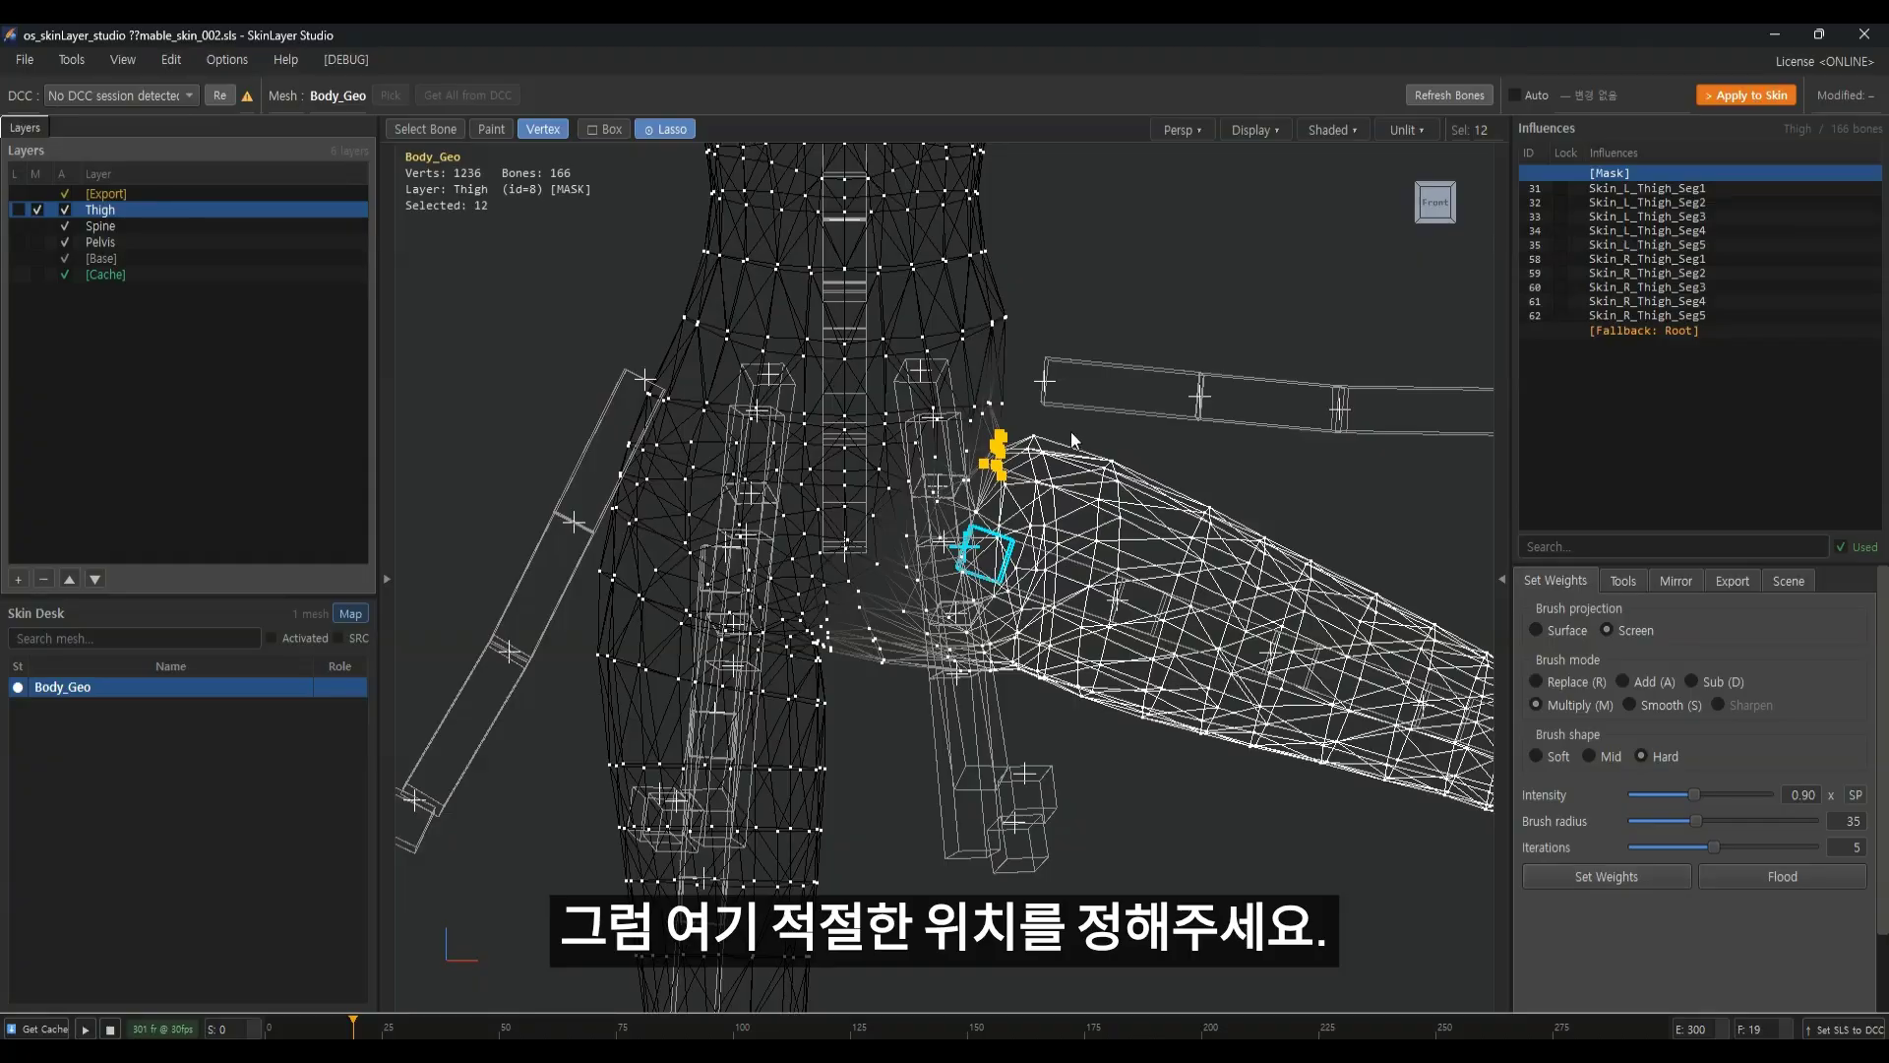
Lasso-select the vertices above the left hip crease and multiply their mask weights by 0.9
mouse_move(960, 387)
mouse_down()
mouse_move(1002, 408)
mouse_move(958, 427)
mouse_up()
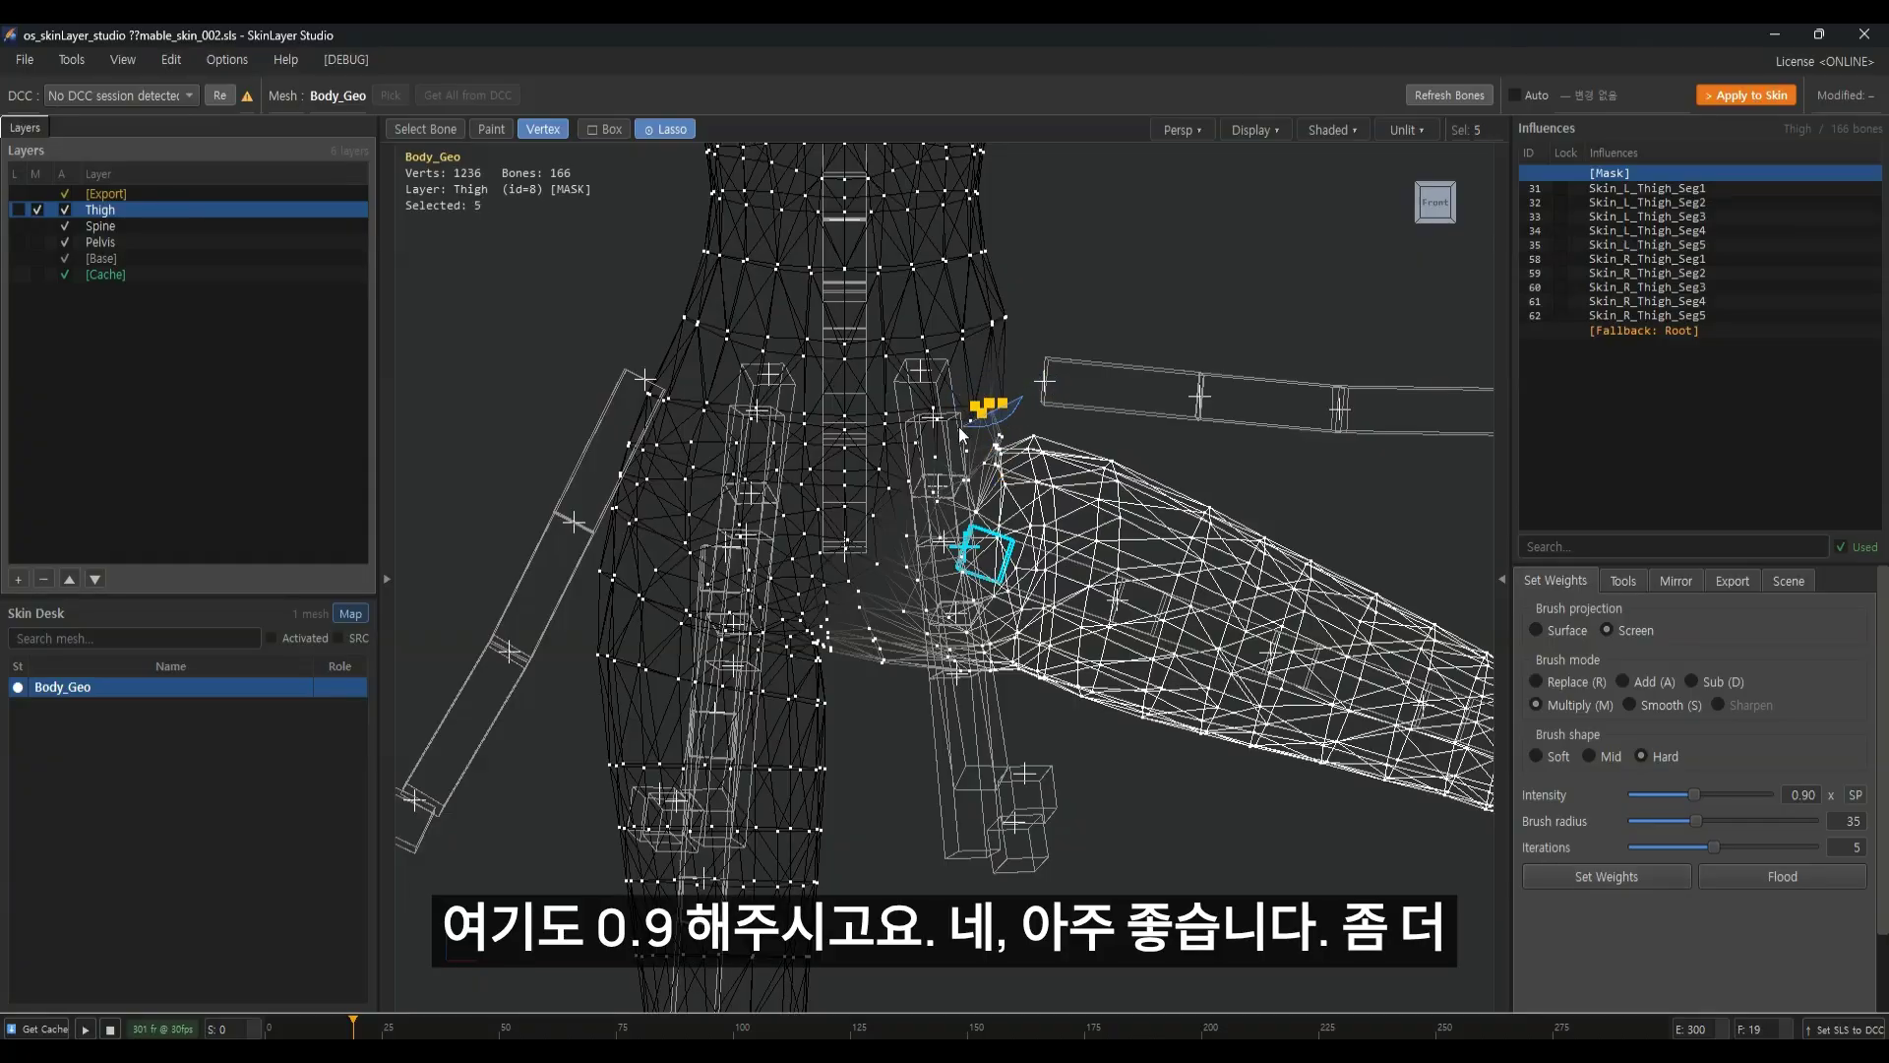
click(1643, 876)
click(1643, 876)
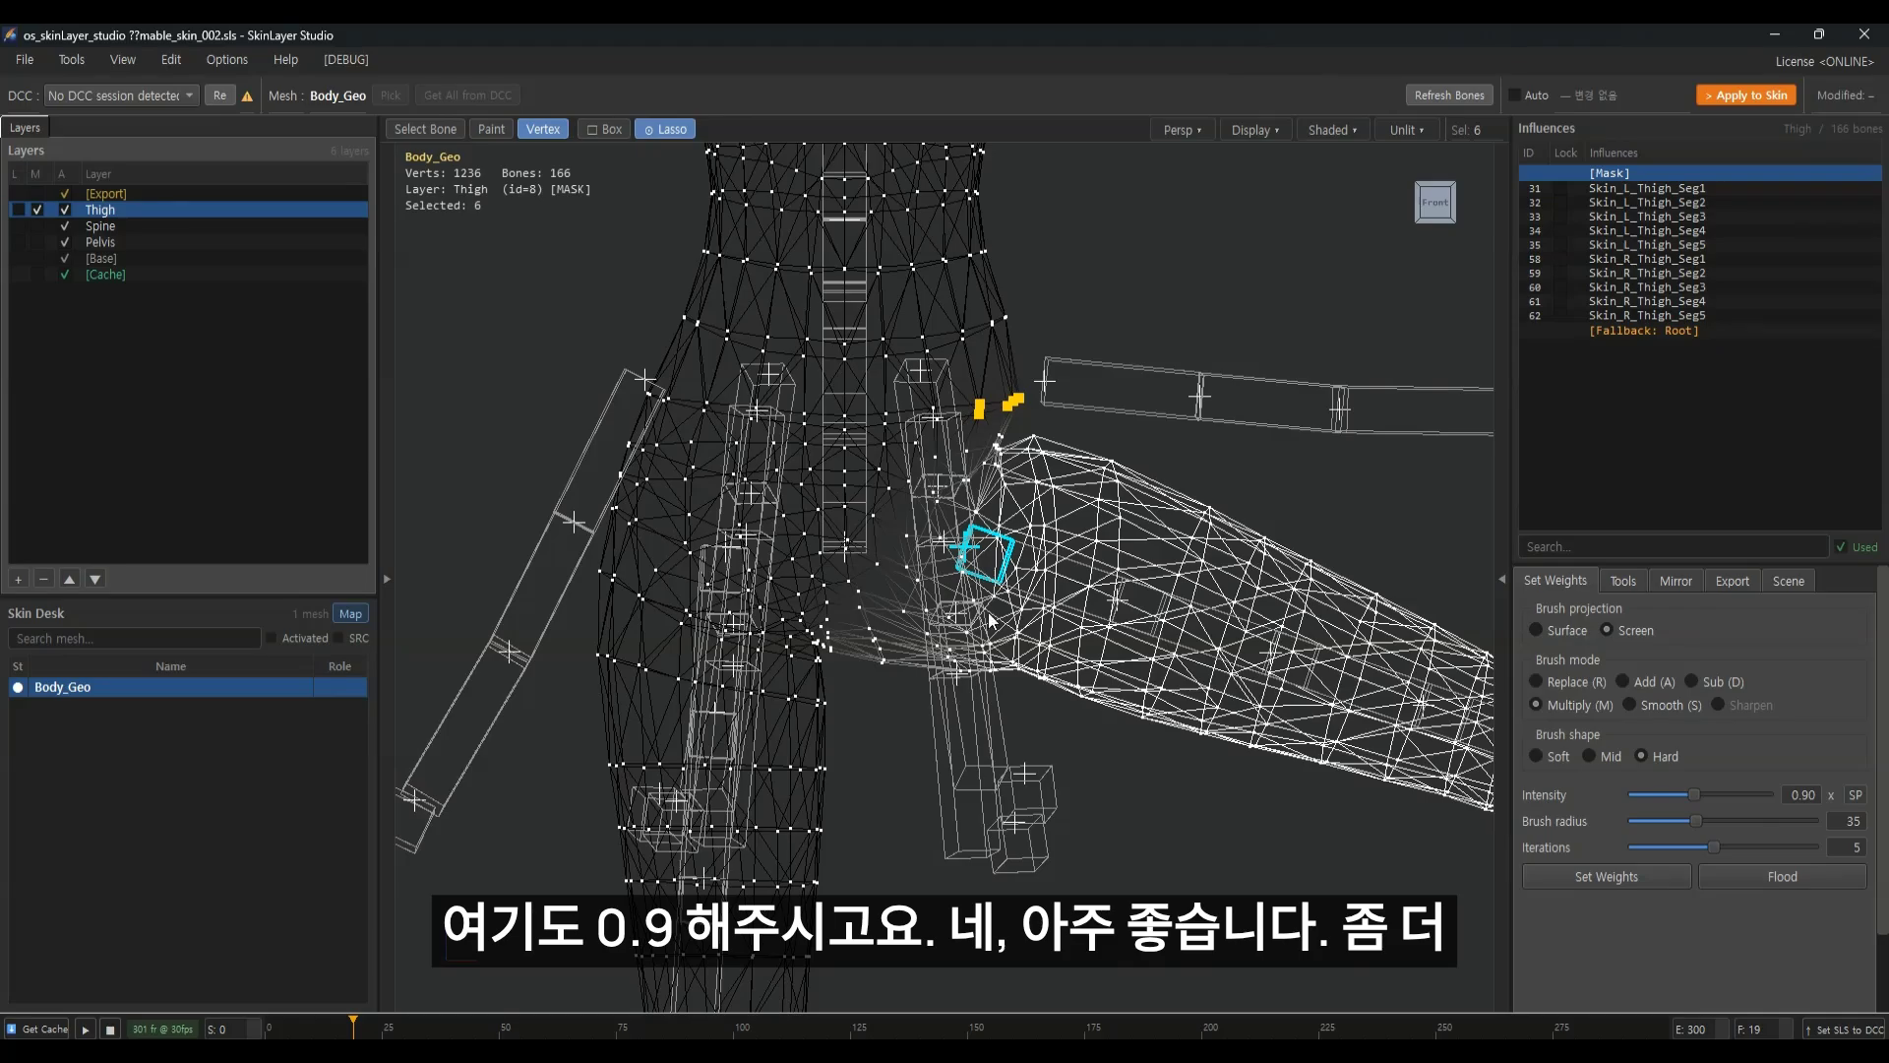
middle_drag(988, 615, 984, 635)
scroll(1018, 518, up, 3)
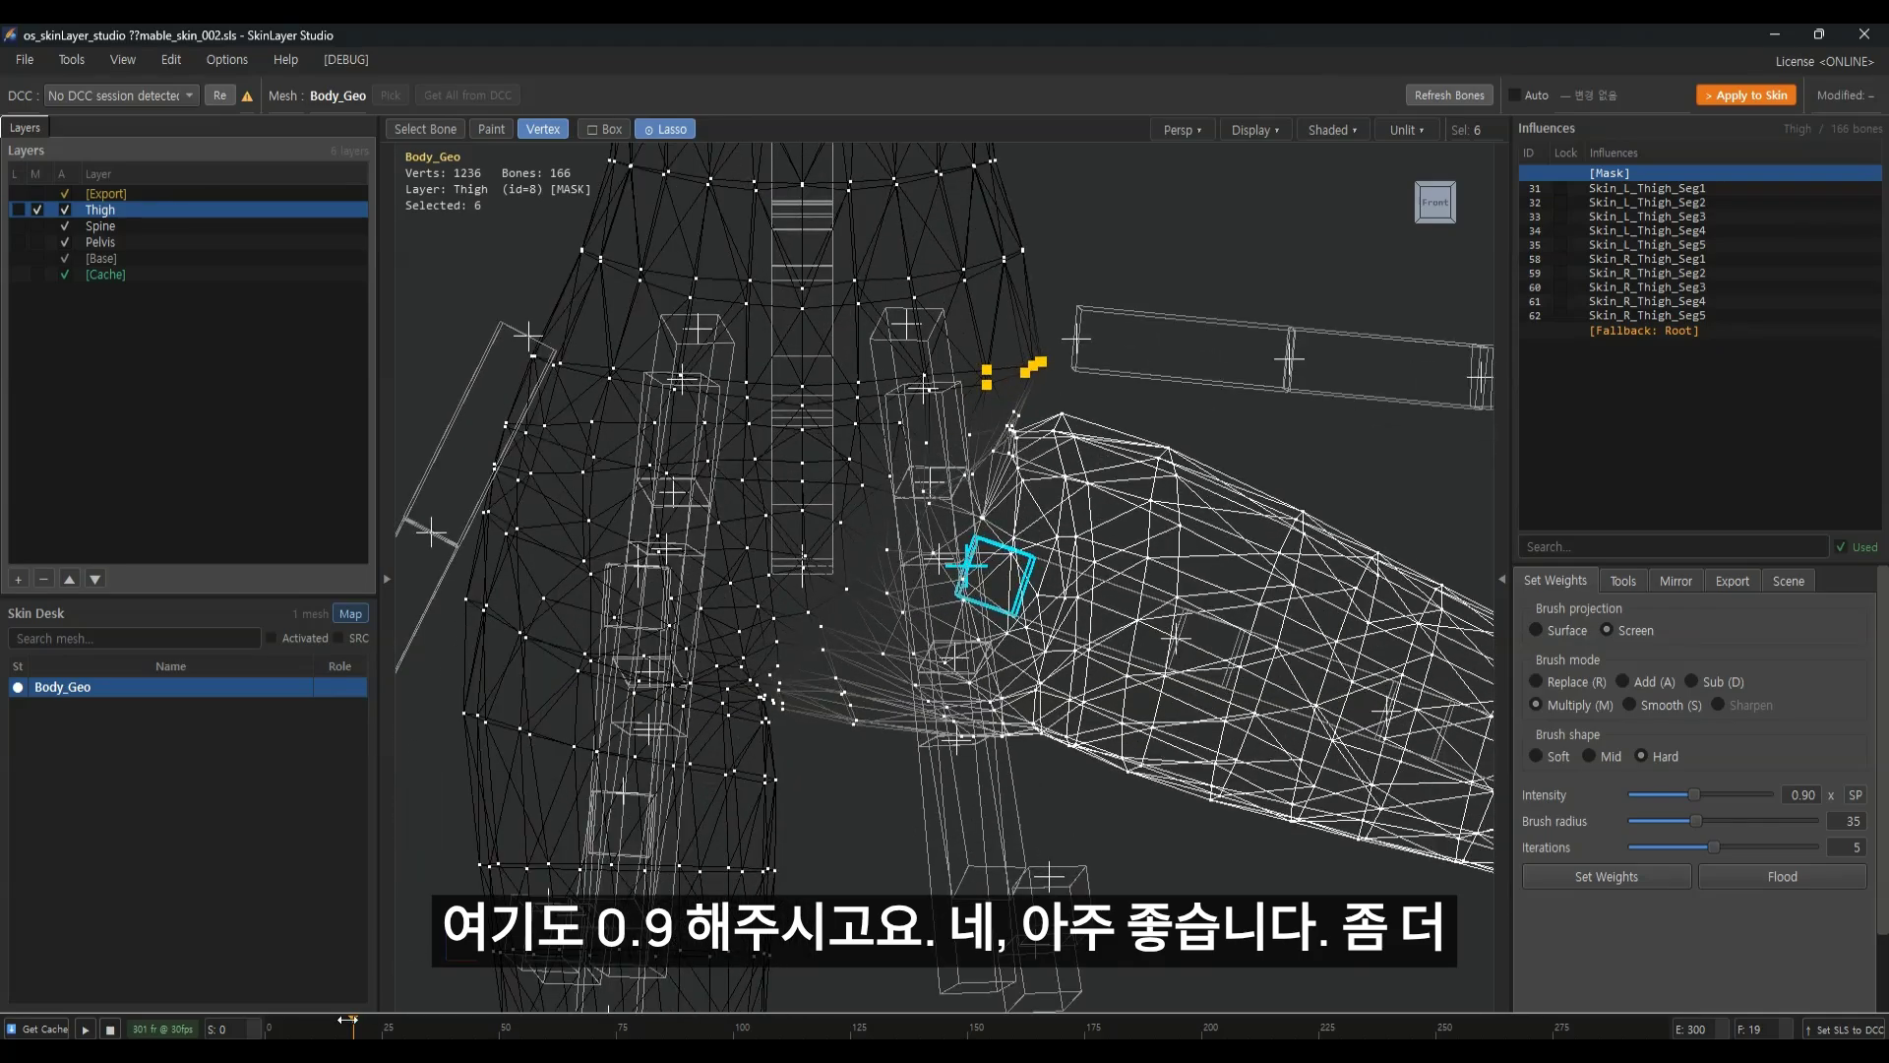
Multiply the mask weights of the selected left outer hip vertices by 0.9 at frame 15, scrubbing the animation before and after
drag(347, 1020, 251, 1021)
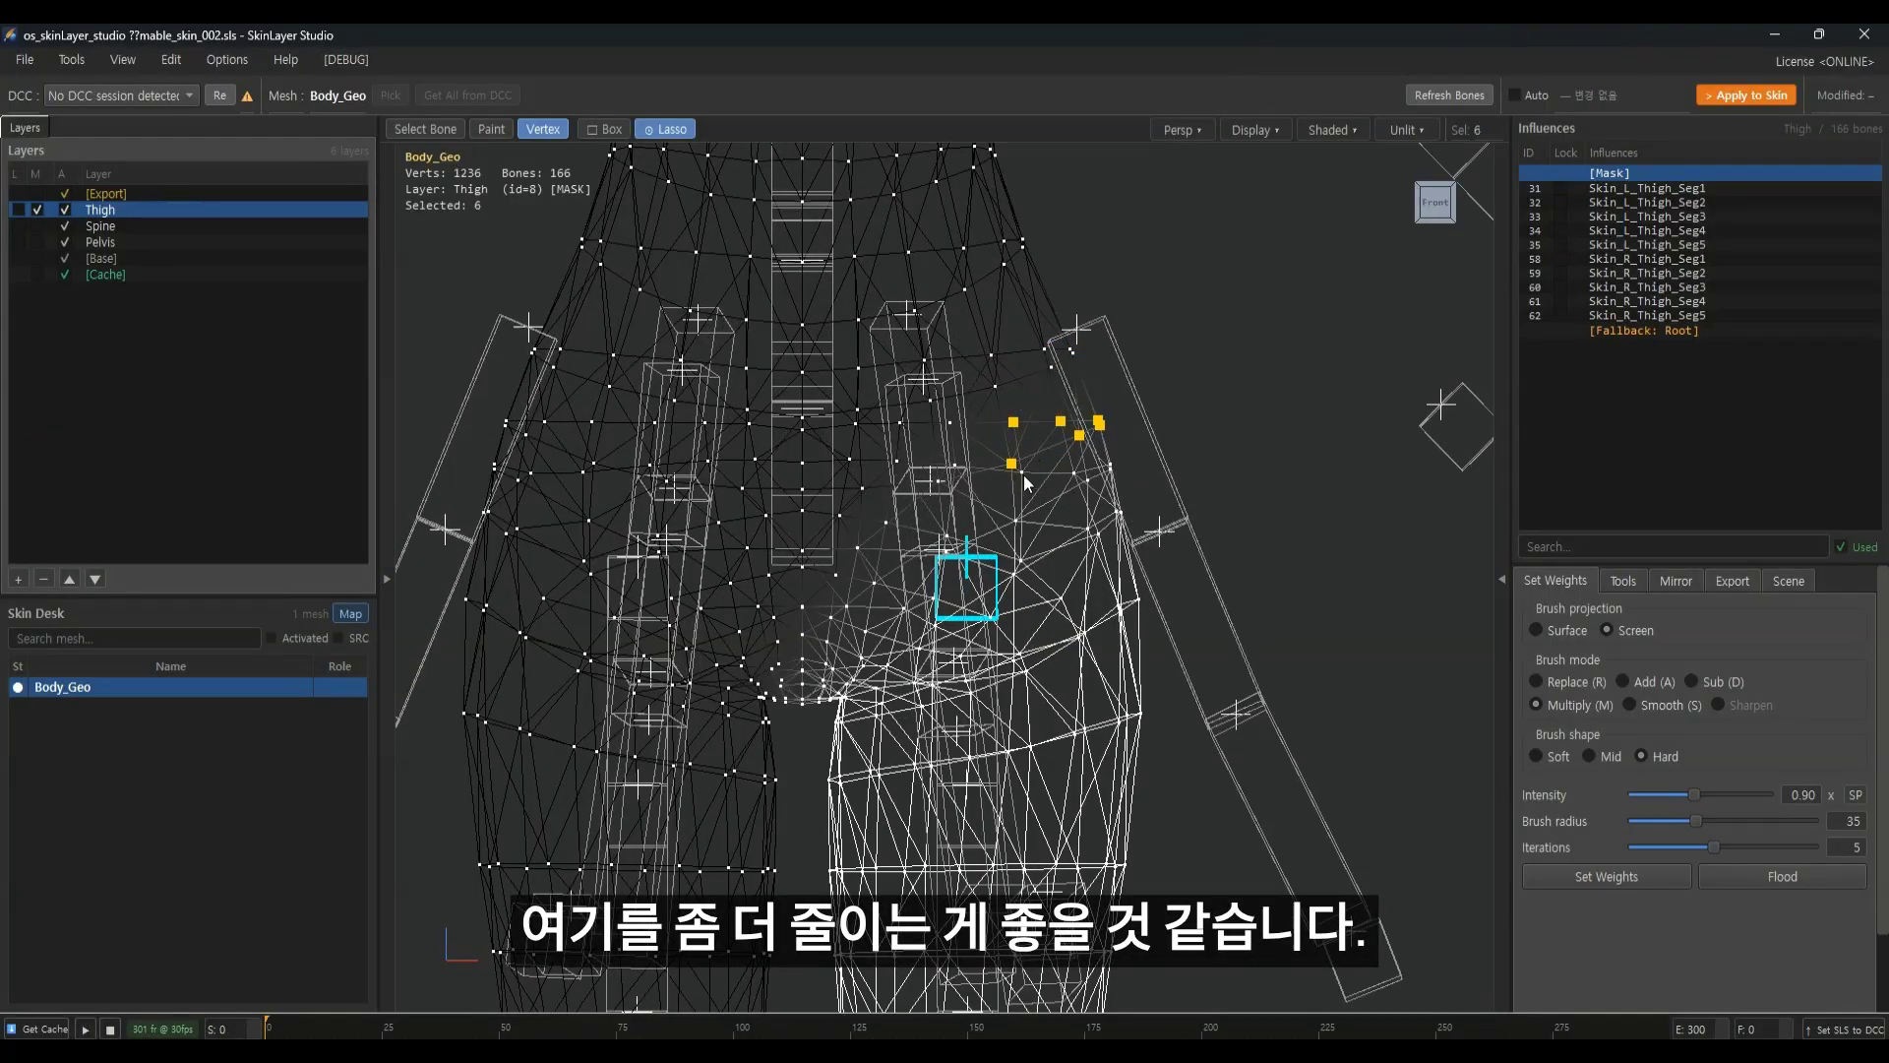
scroll(1024, 483, down, 6)
alt+middle_drag(1141, 495, 1024, 479)
middle_drag(965, 504, 1172, 424)
click(1428, 207)
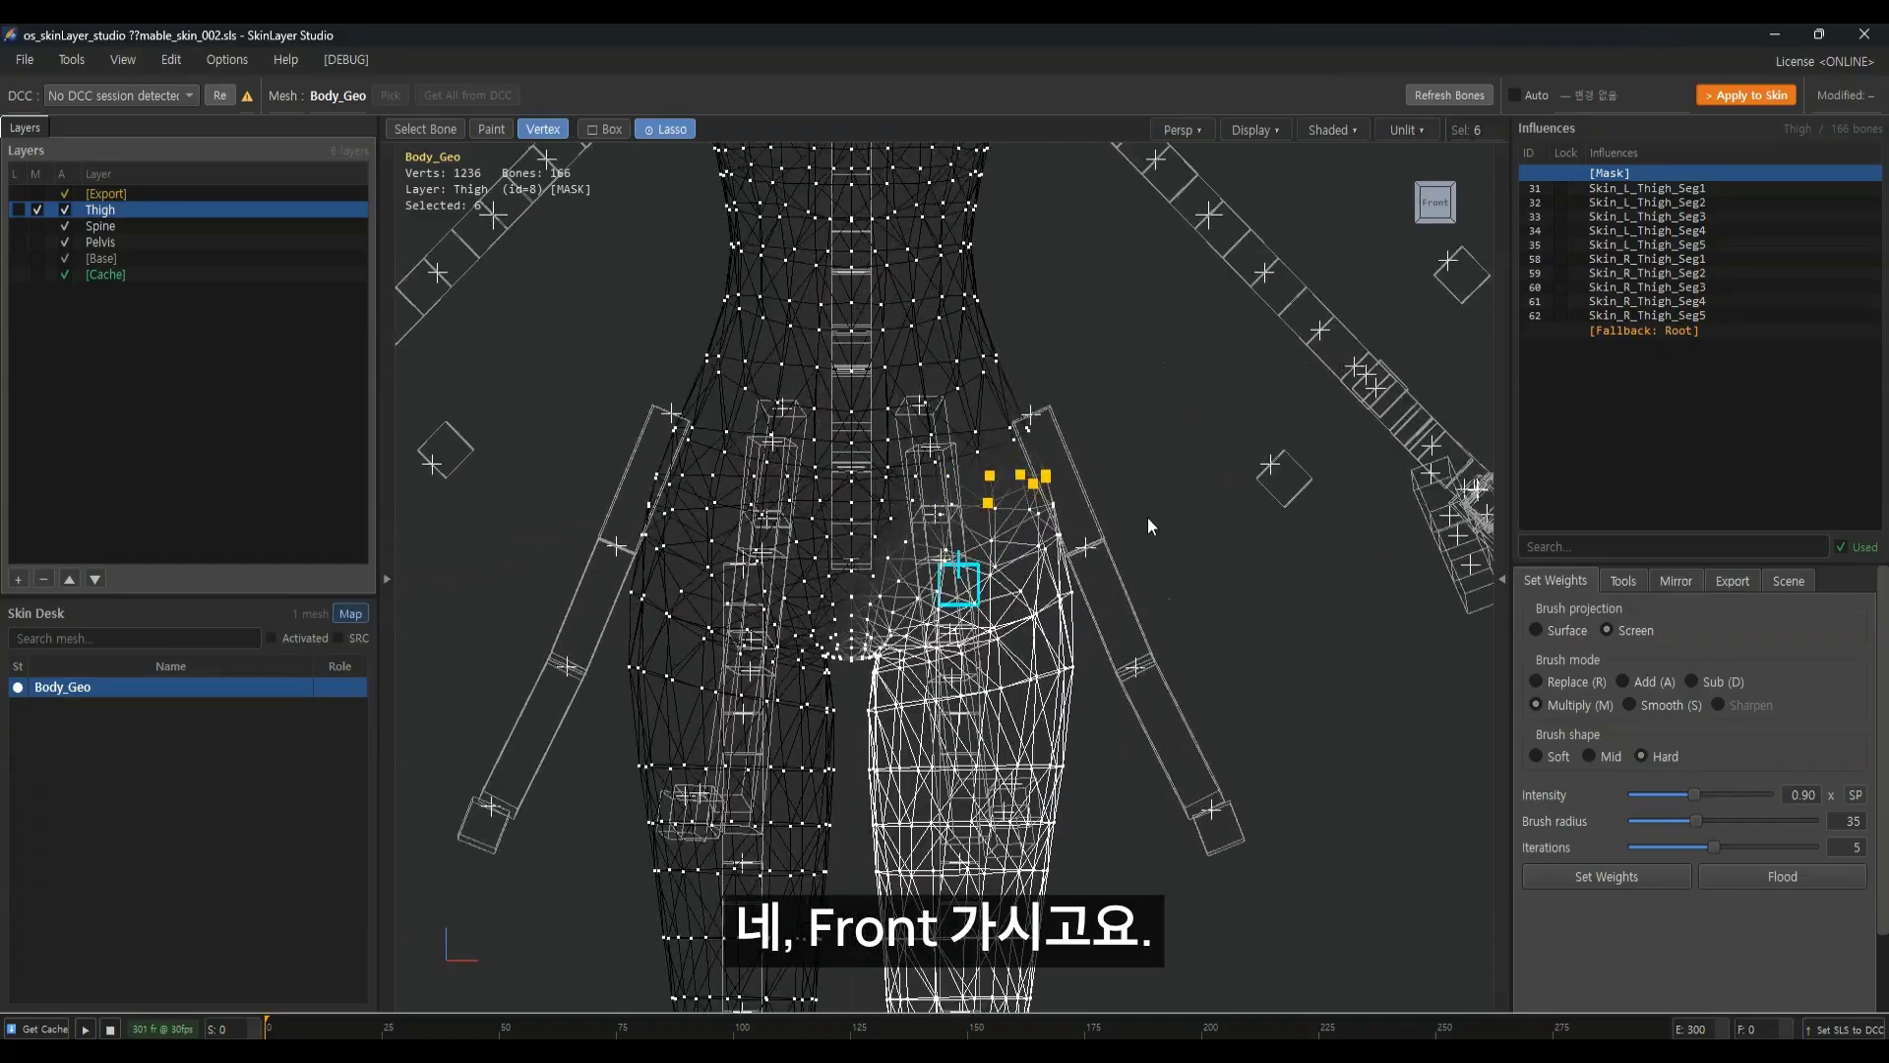
drag(295, 1034, 336, 1029)
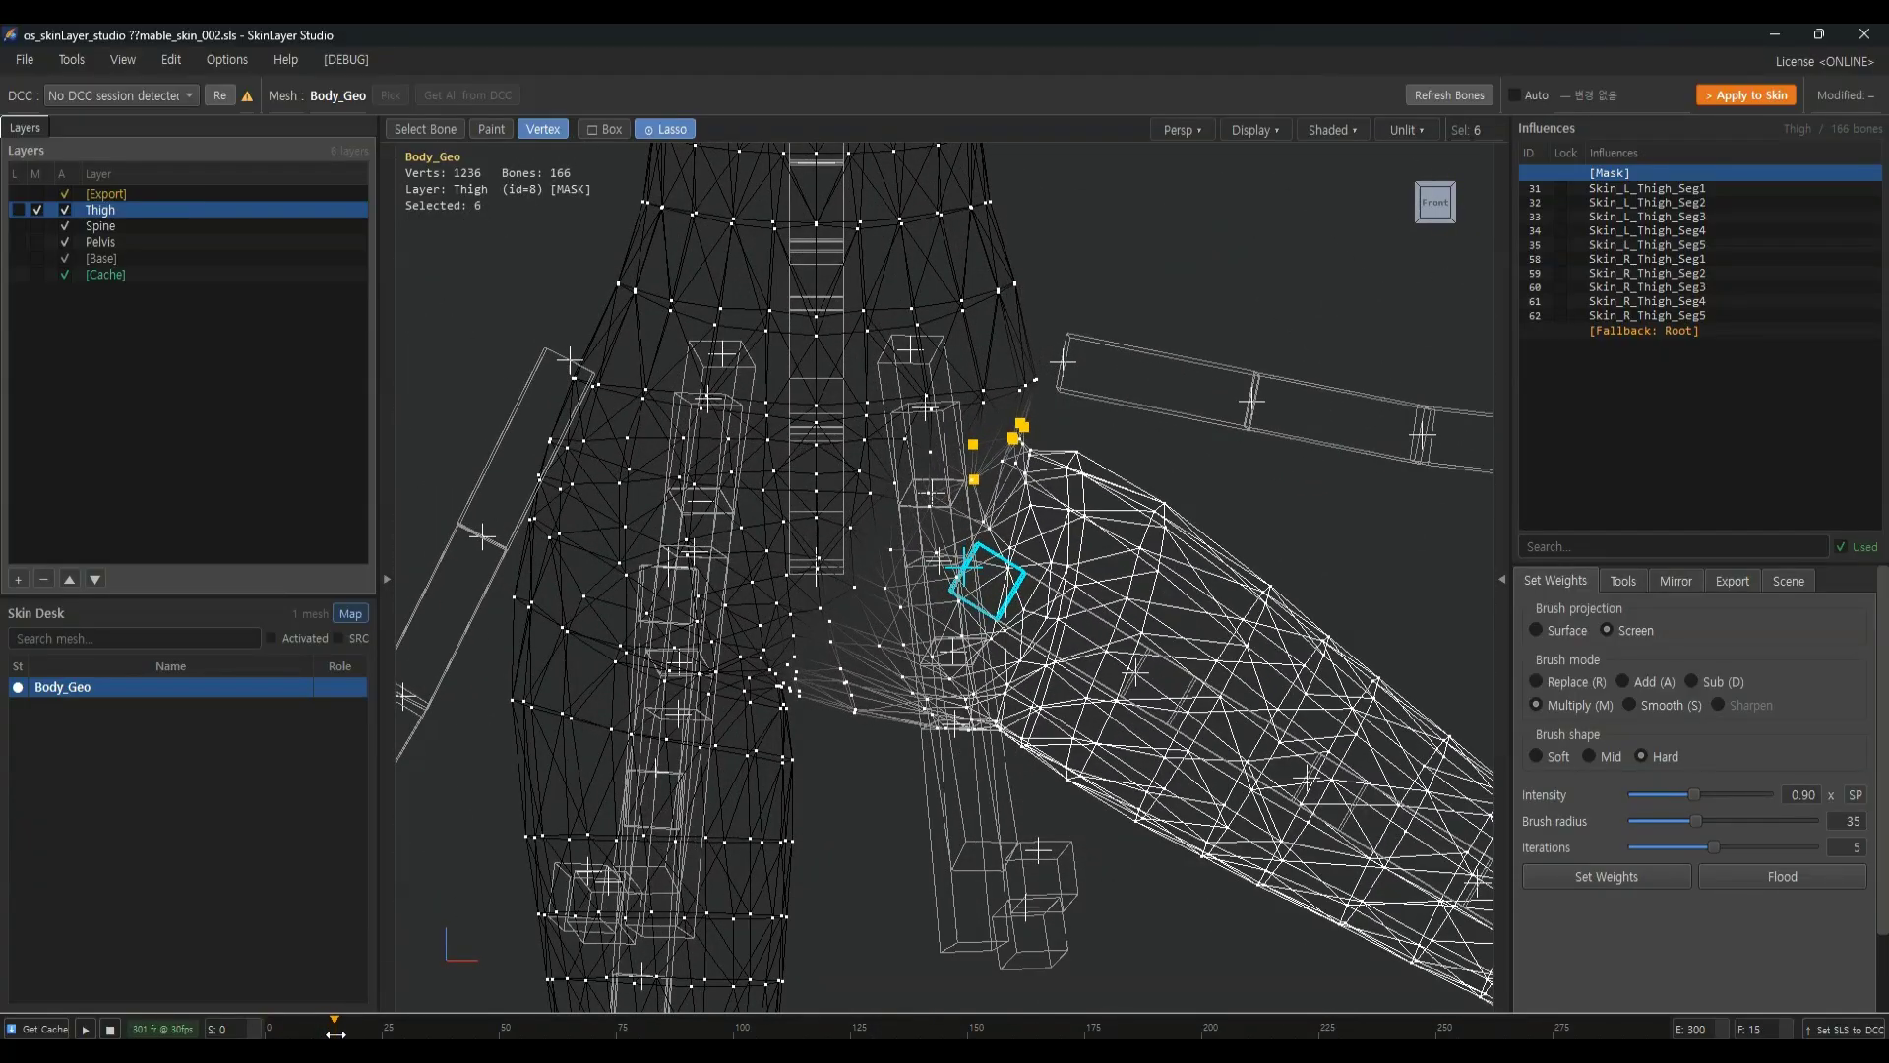
click(1636, 880)
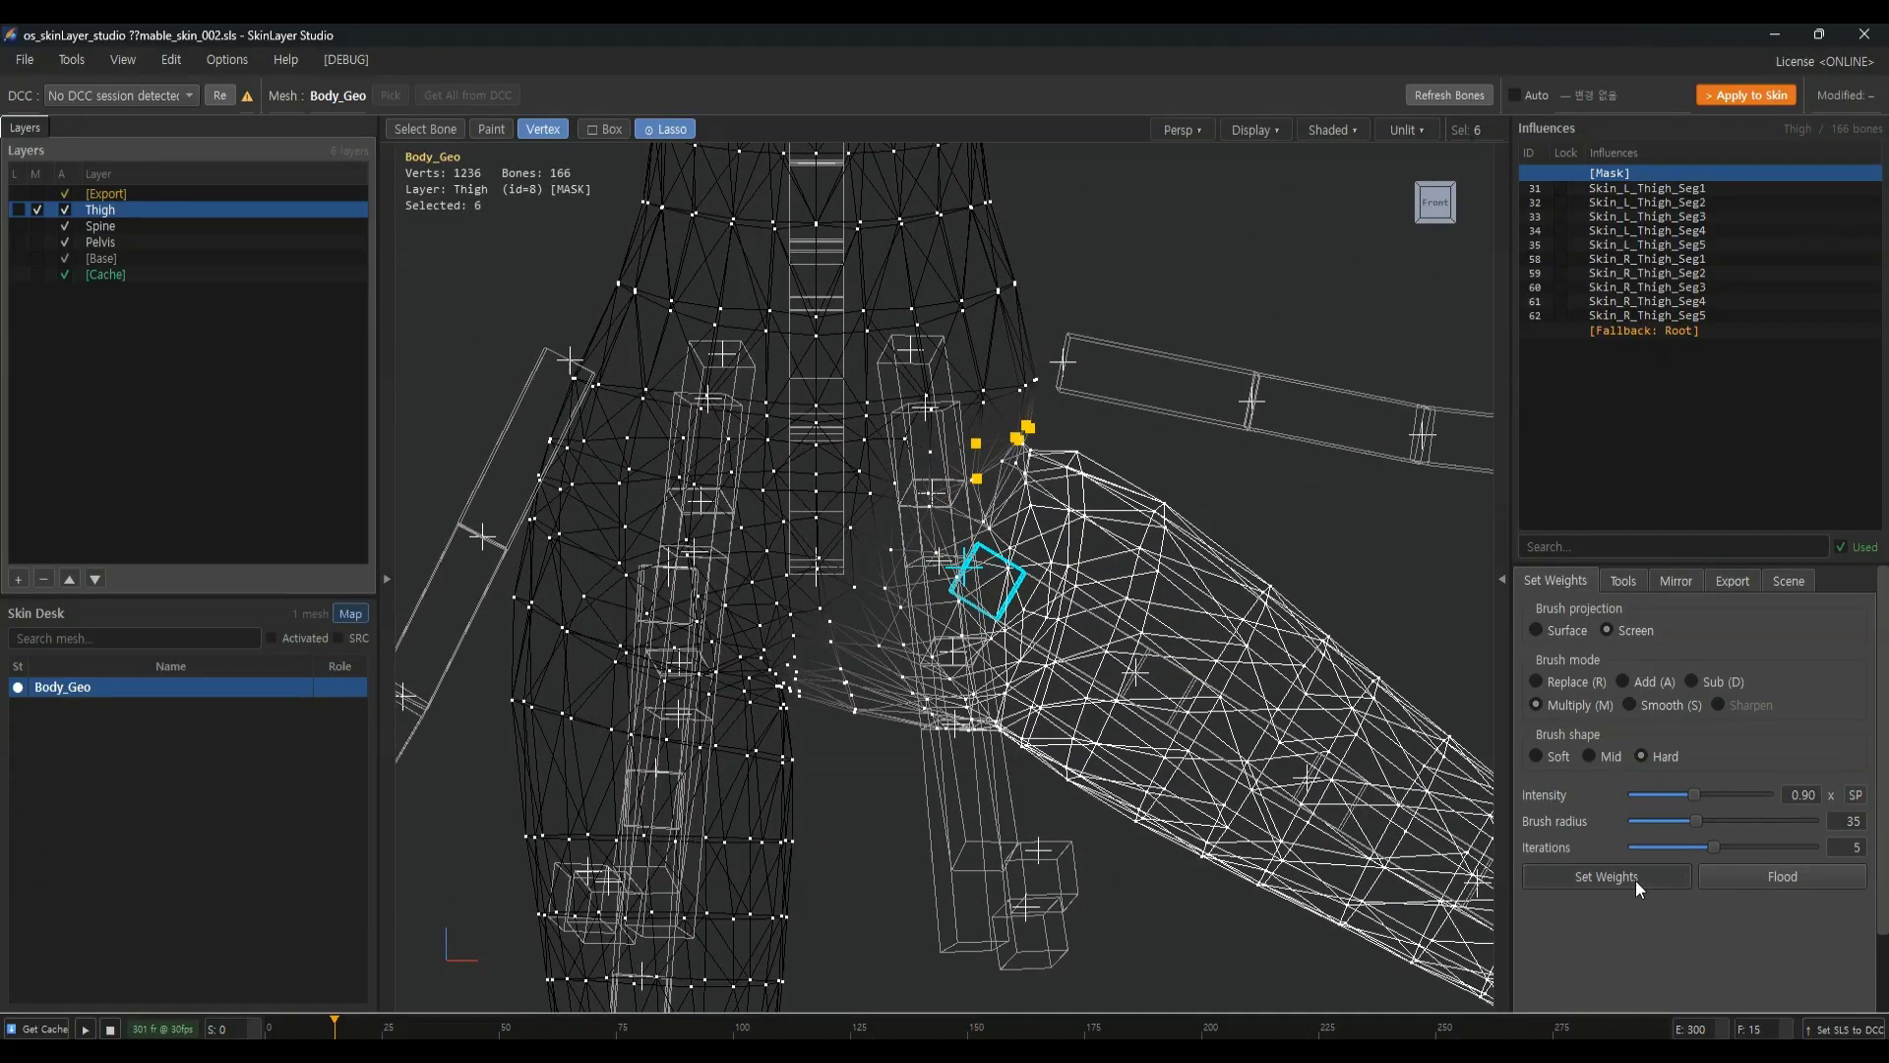
drag(336, 1030, 355, 1022)
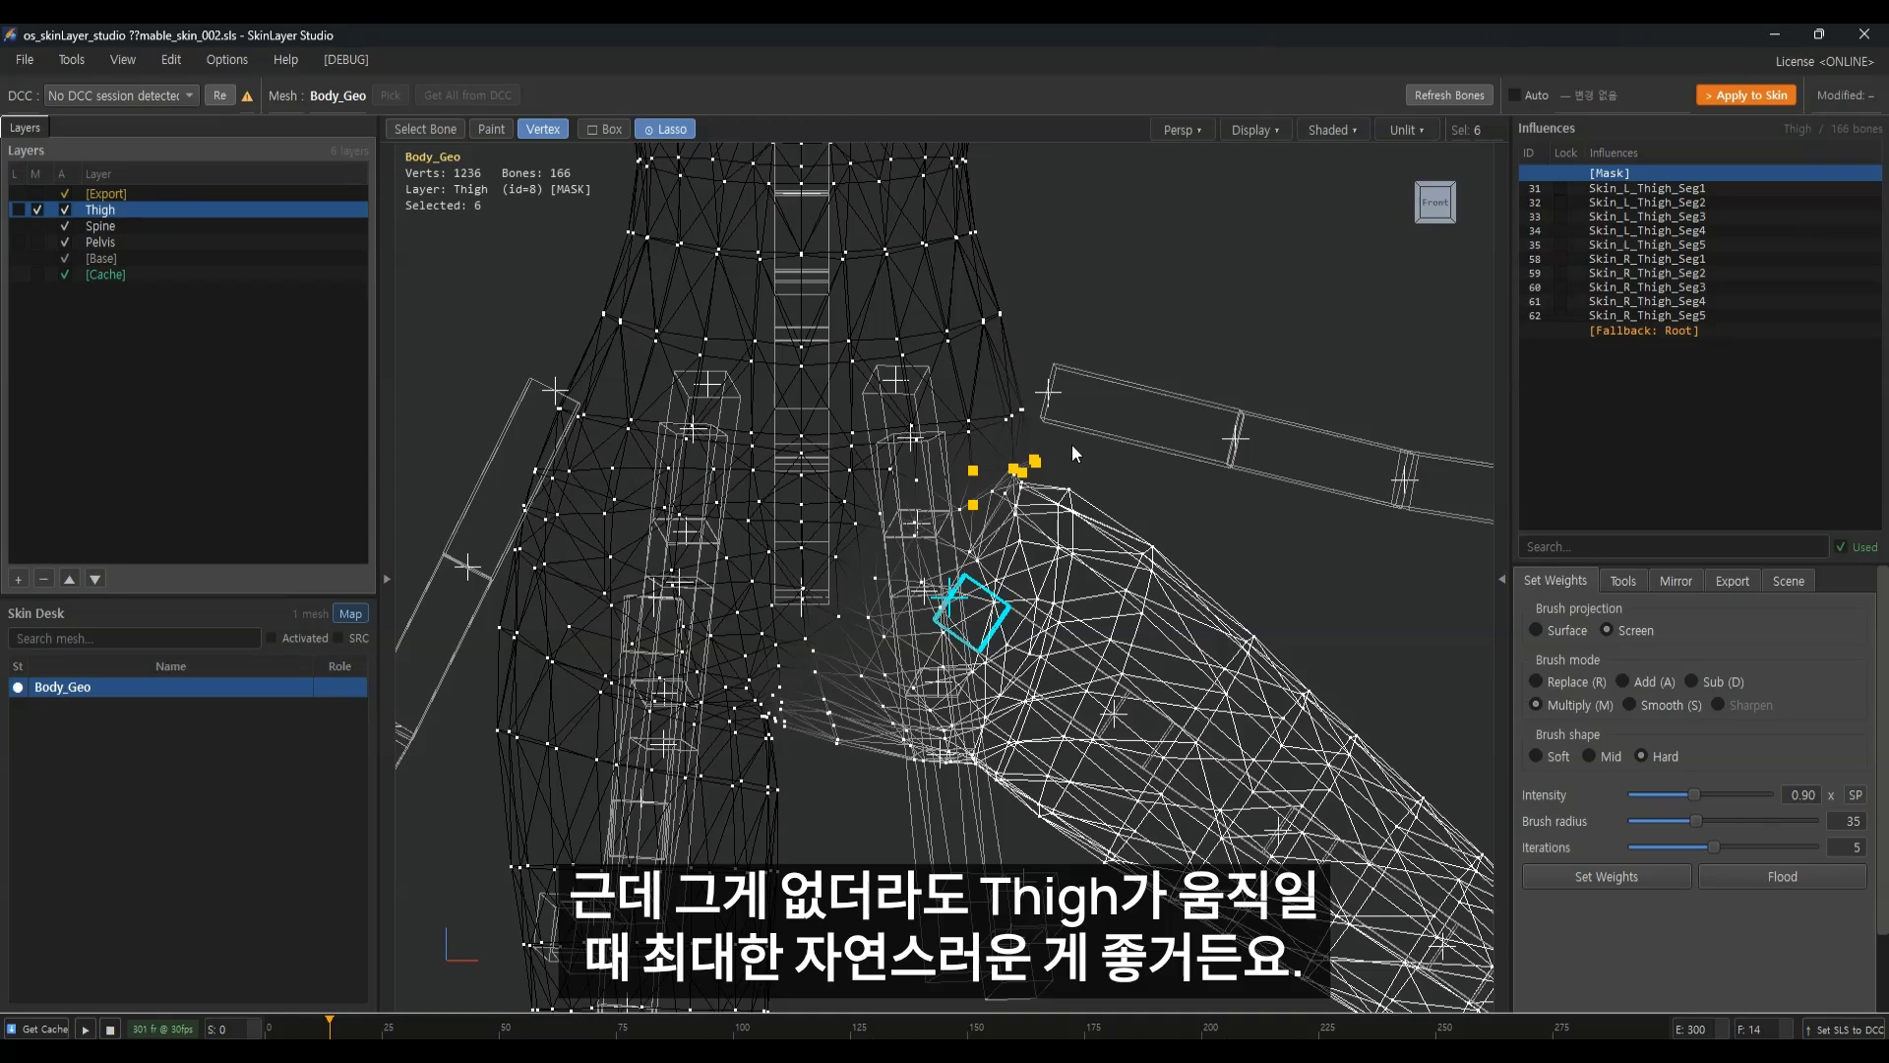
Select the four vertices on the outer left thigh just below the hip and multiply their mask weights by 1.10 at frame 19
middle_drag(1031, 474, 1012, 496)
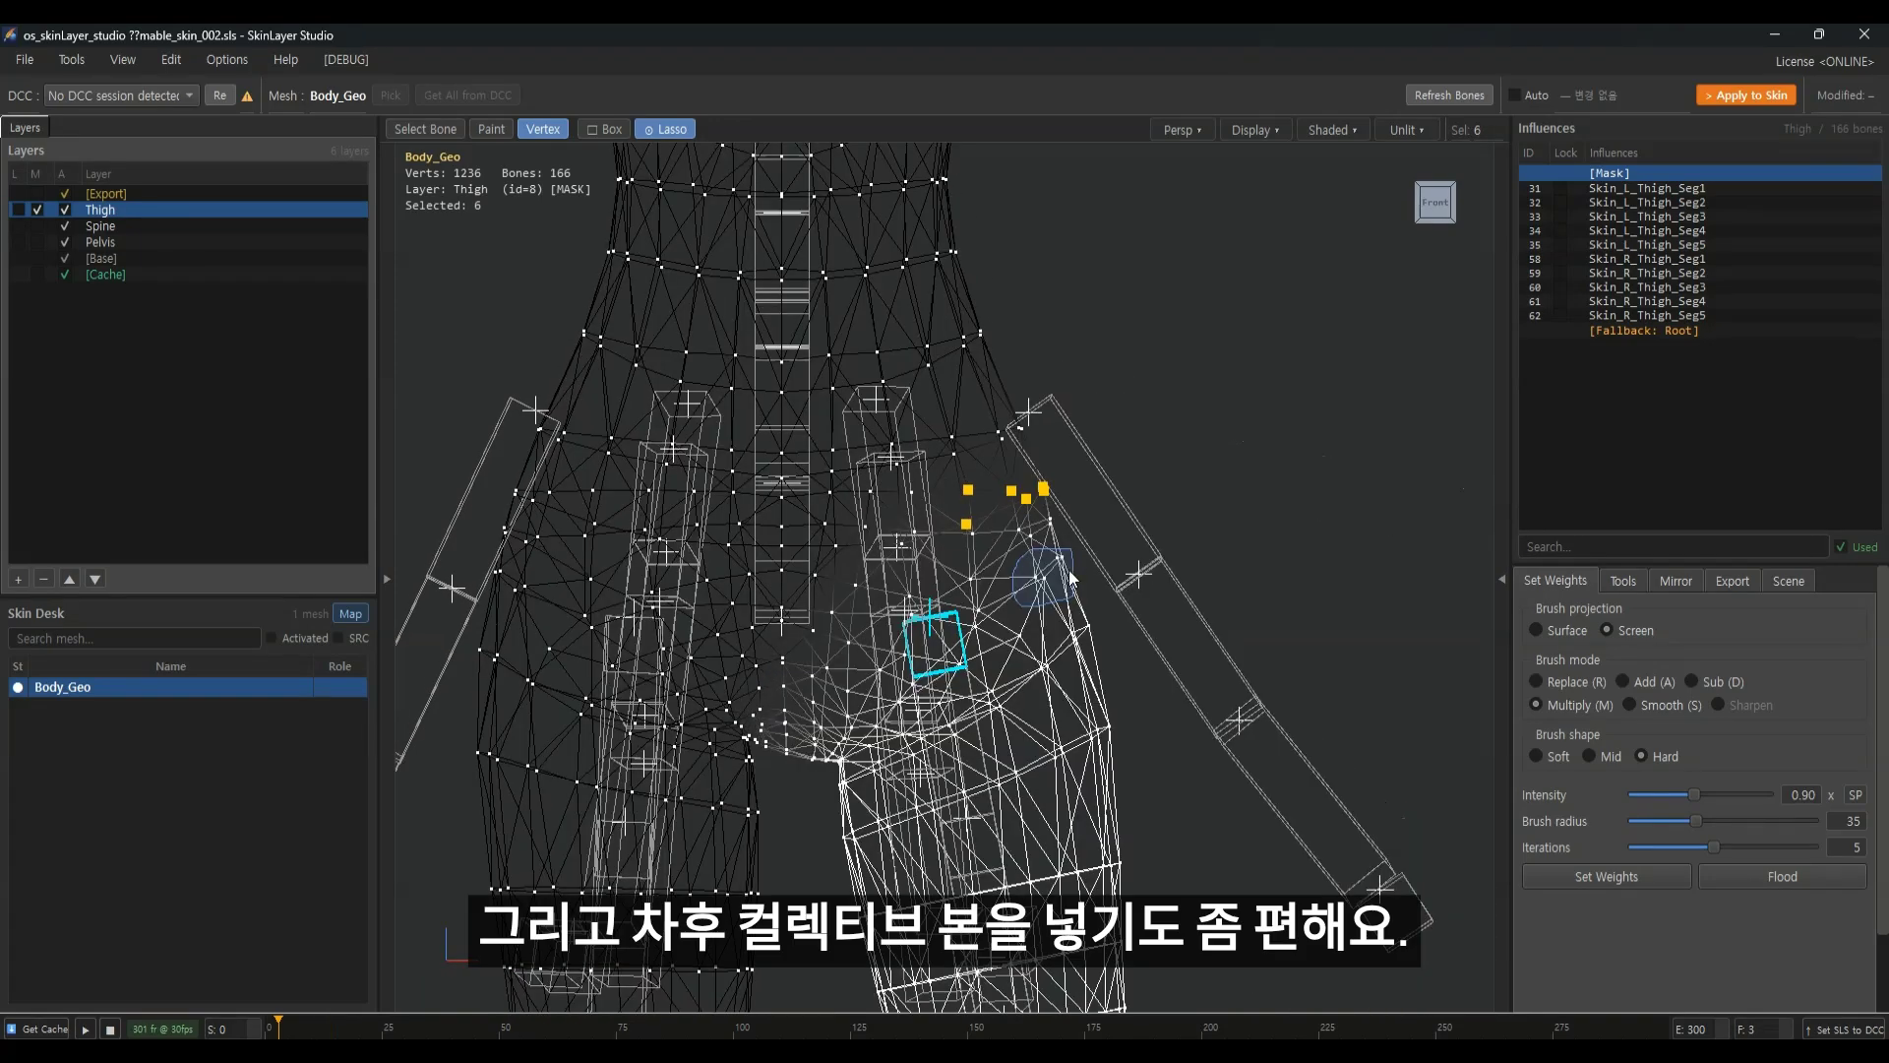
key(5)
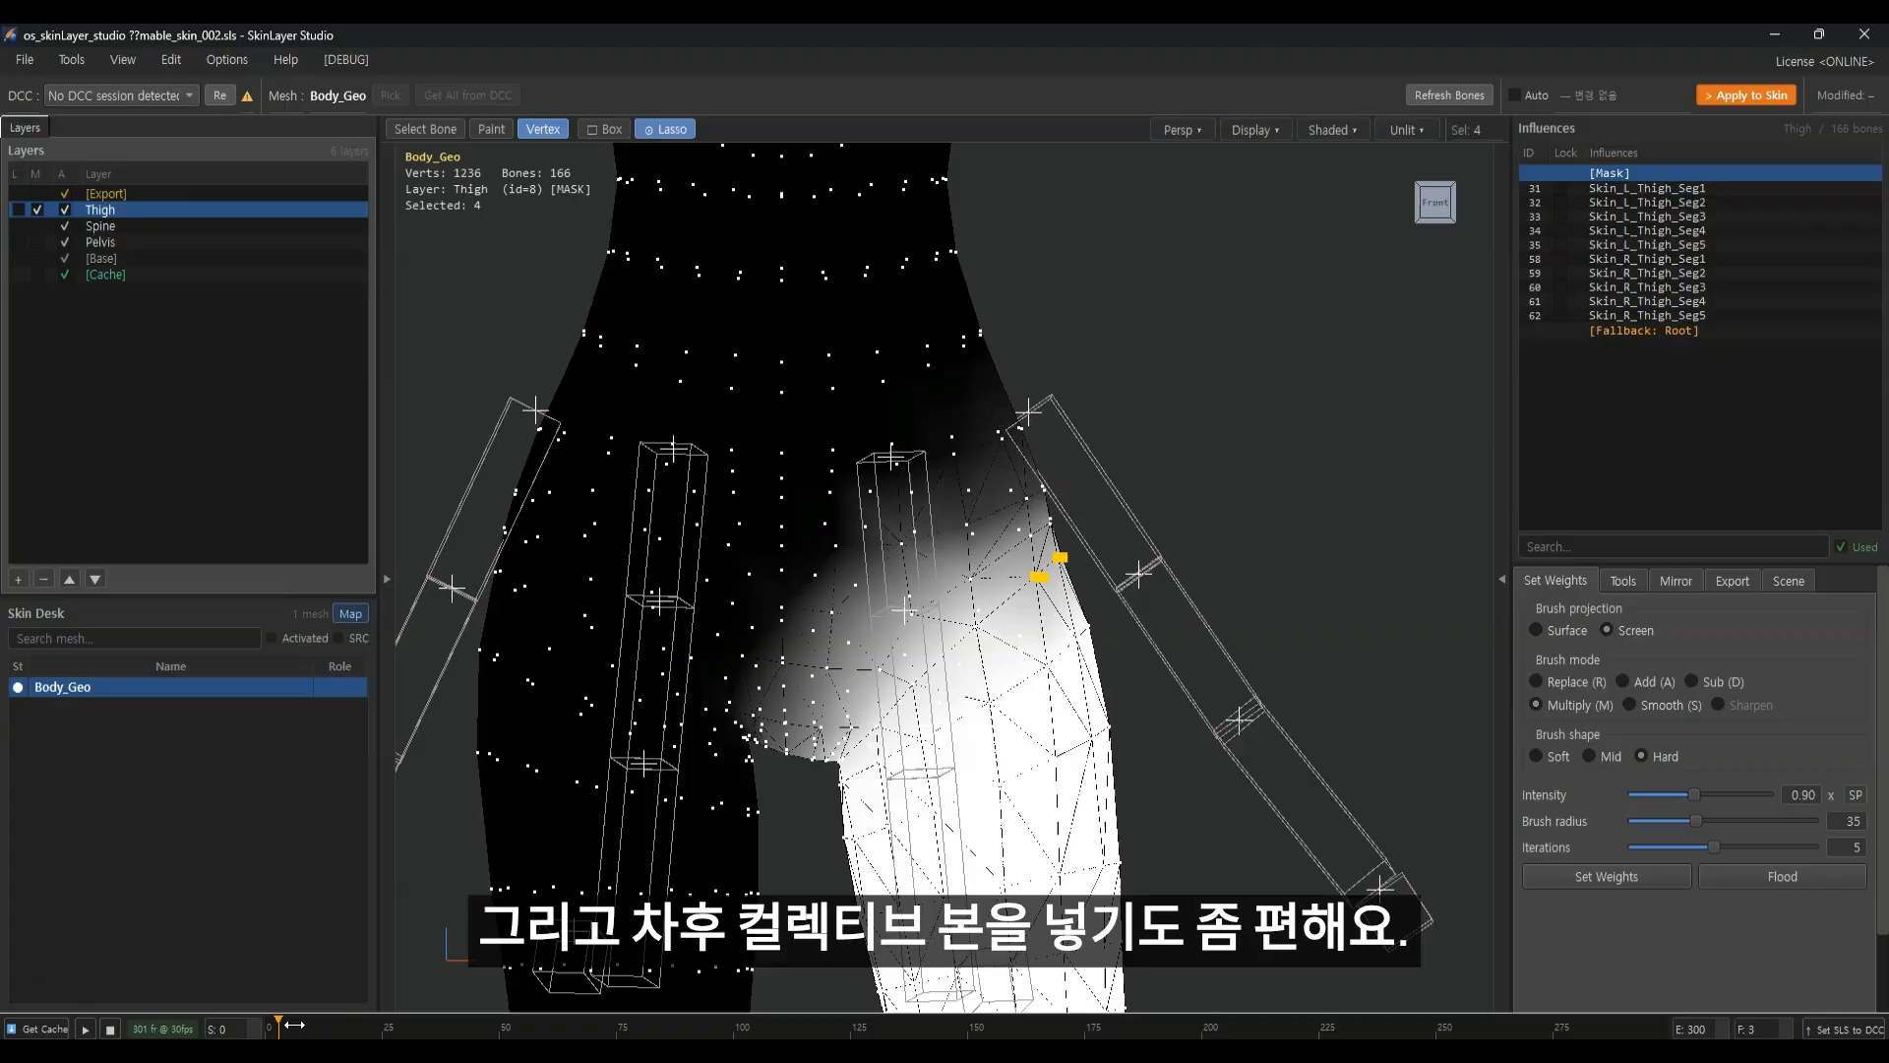
drag(293, 1026, 354, 1020)
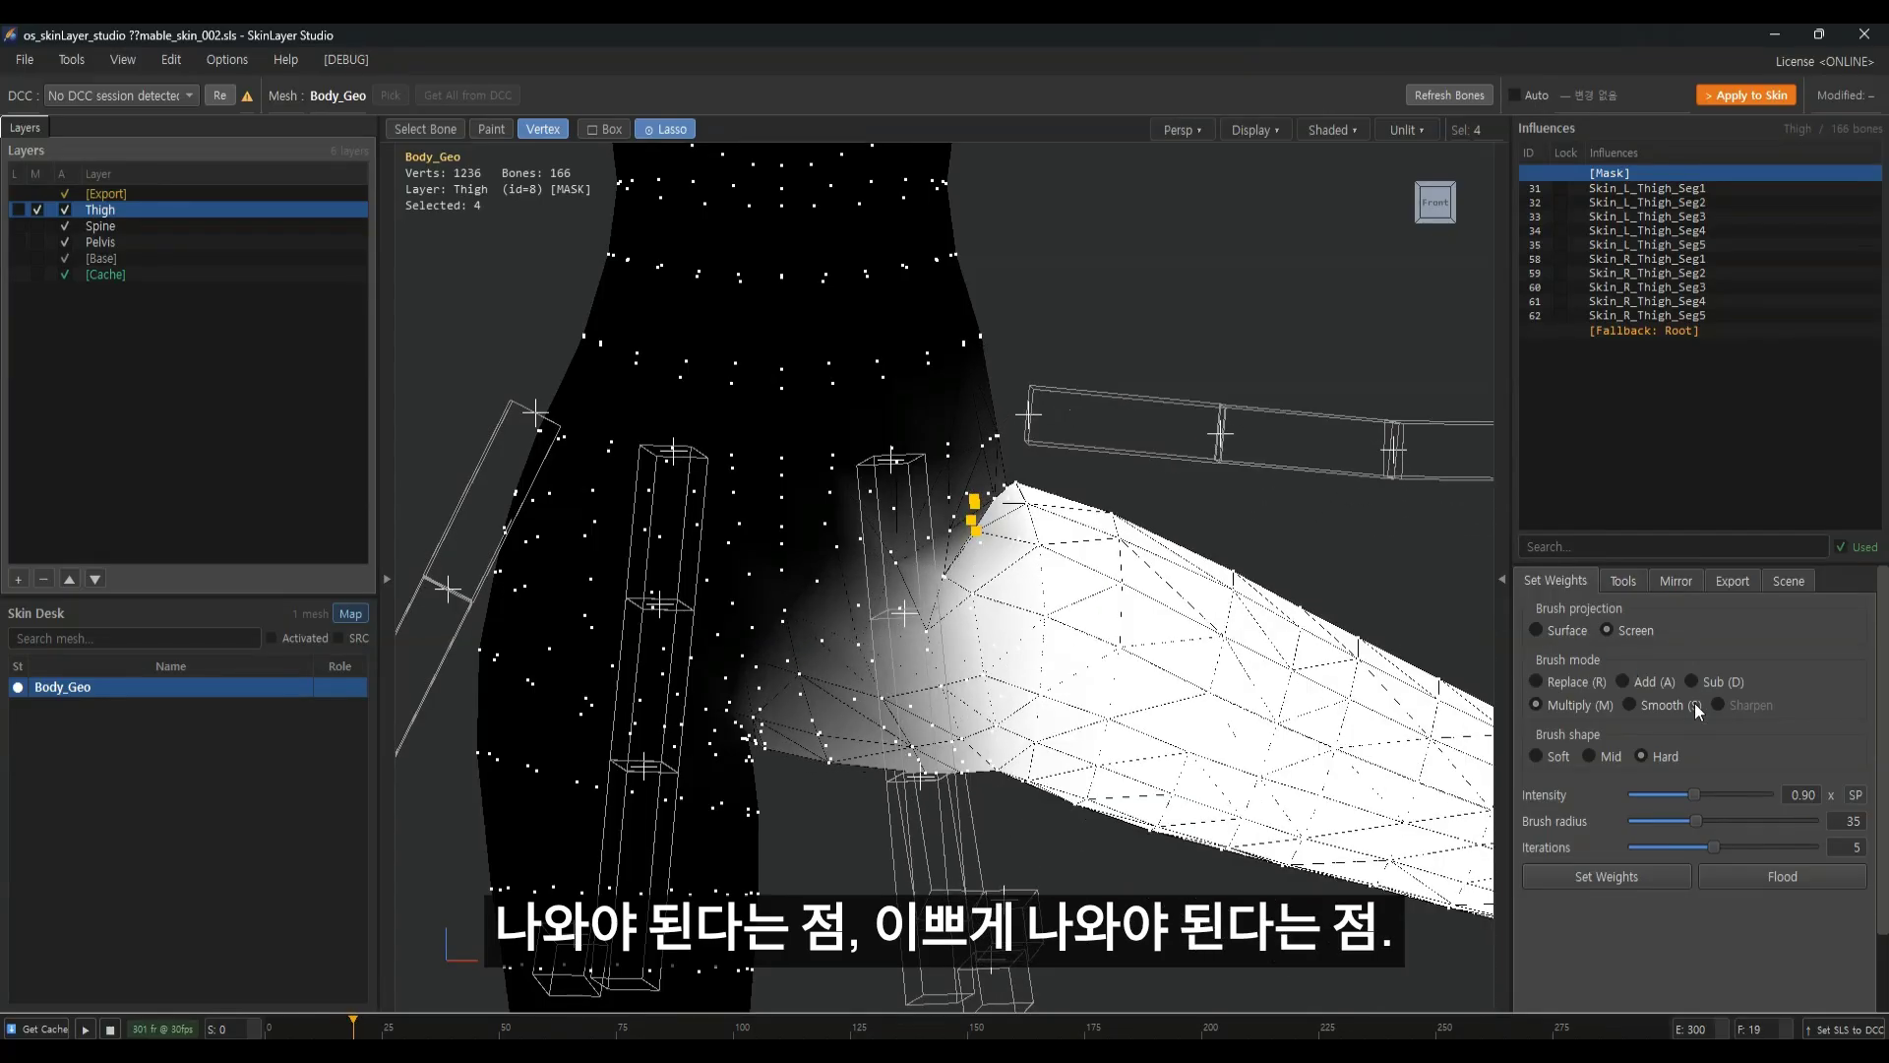
double_click(1791, 794)
text(1.10)
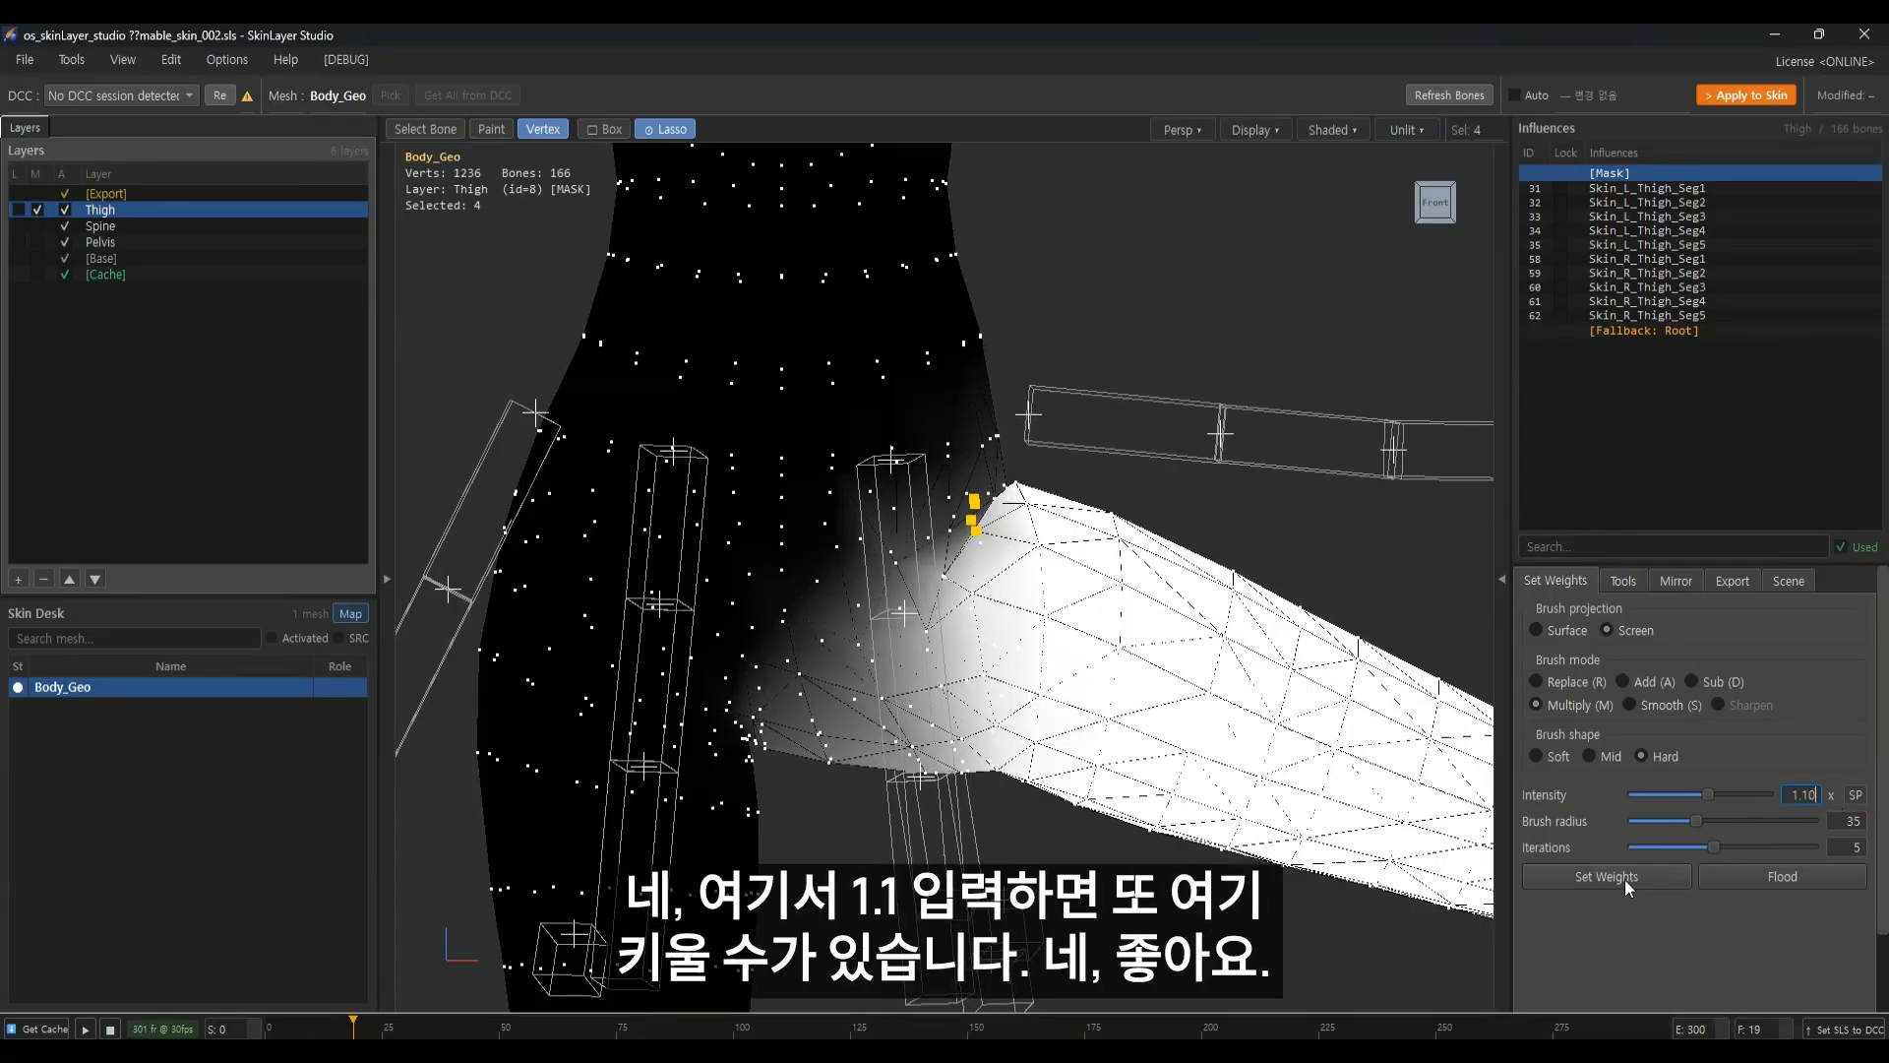
click(1626, 879)
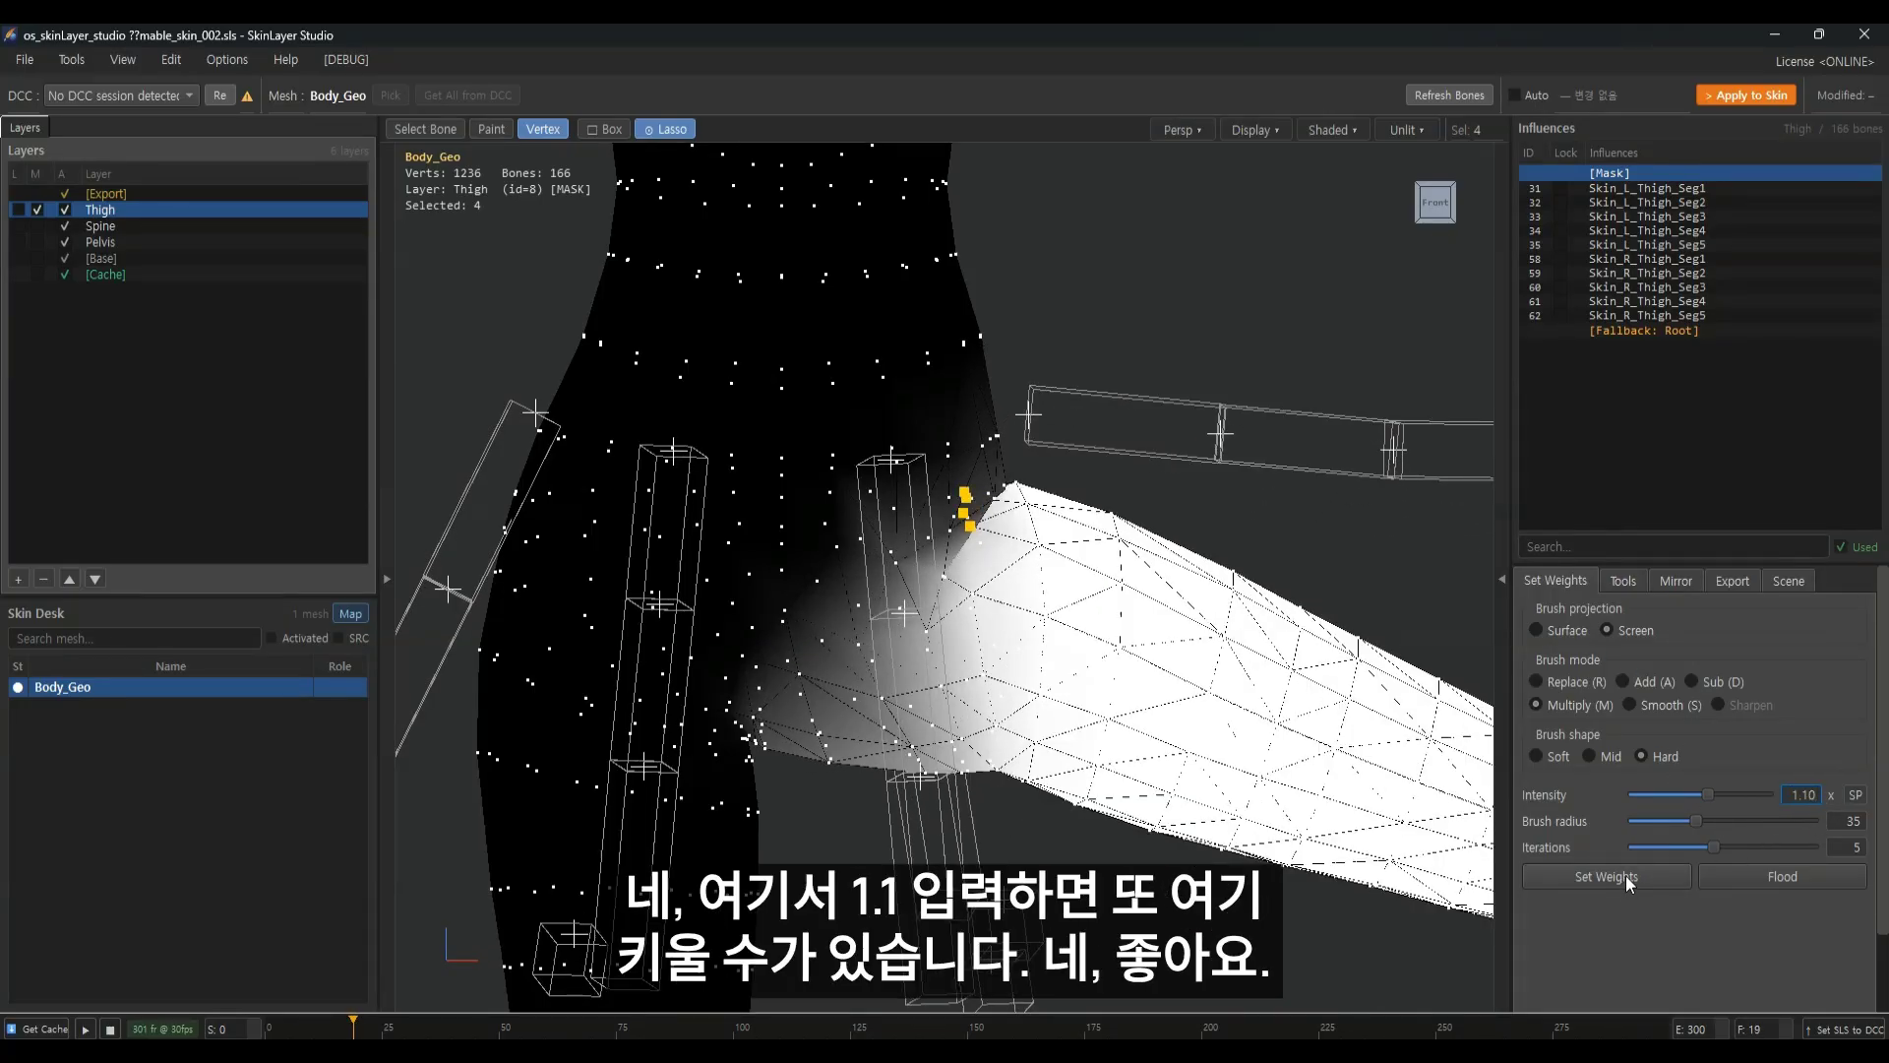
alt+middle_drag(1039, 652, 1036, 674)
key(4)
key(5)
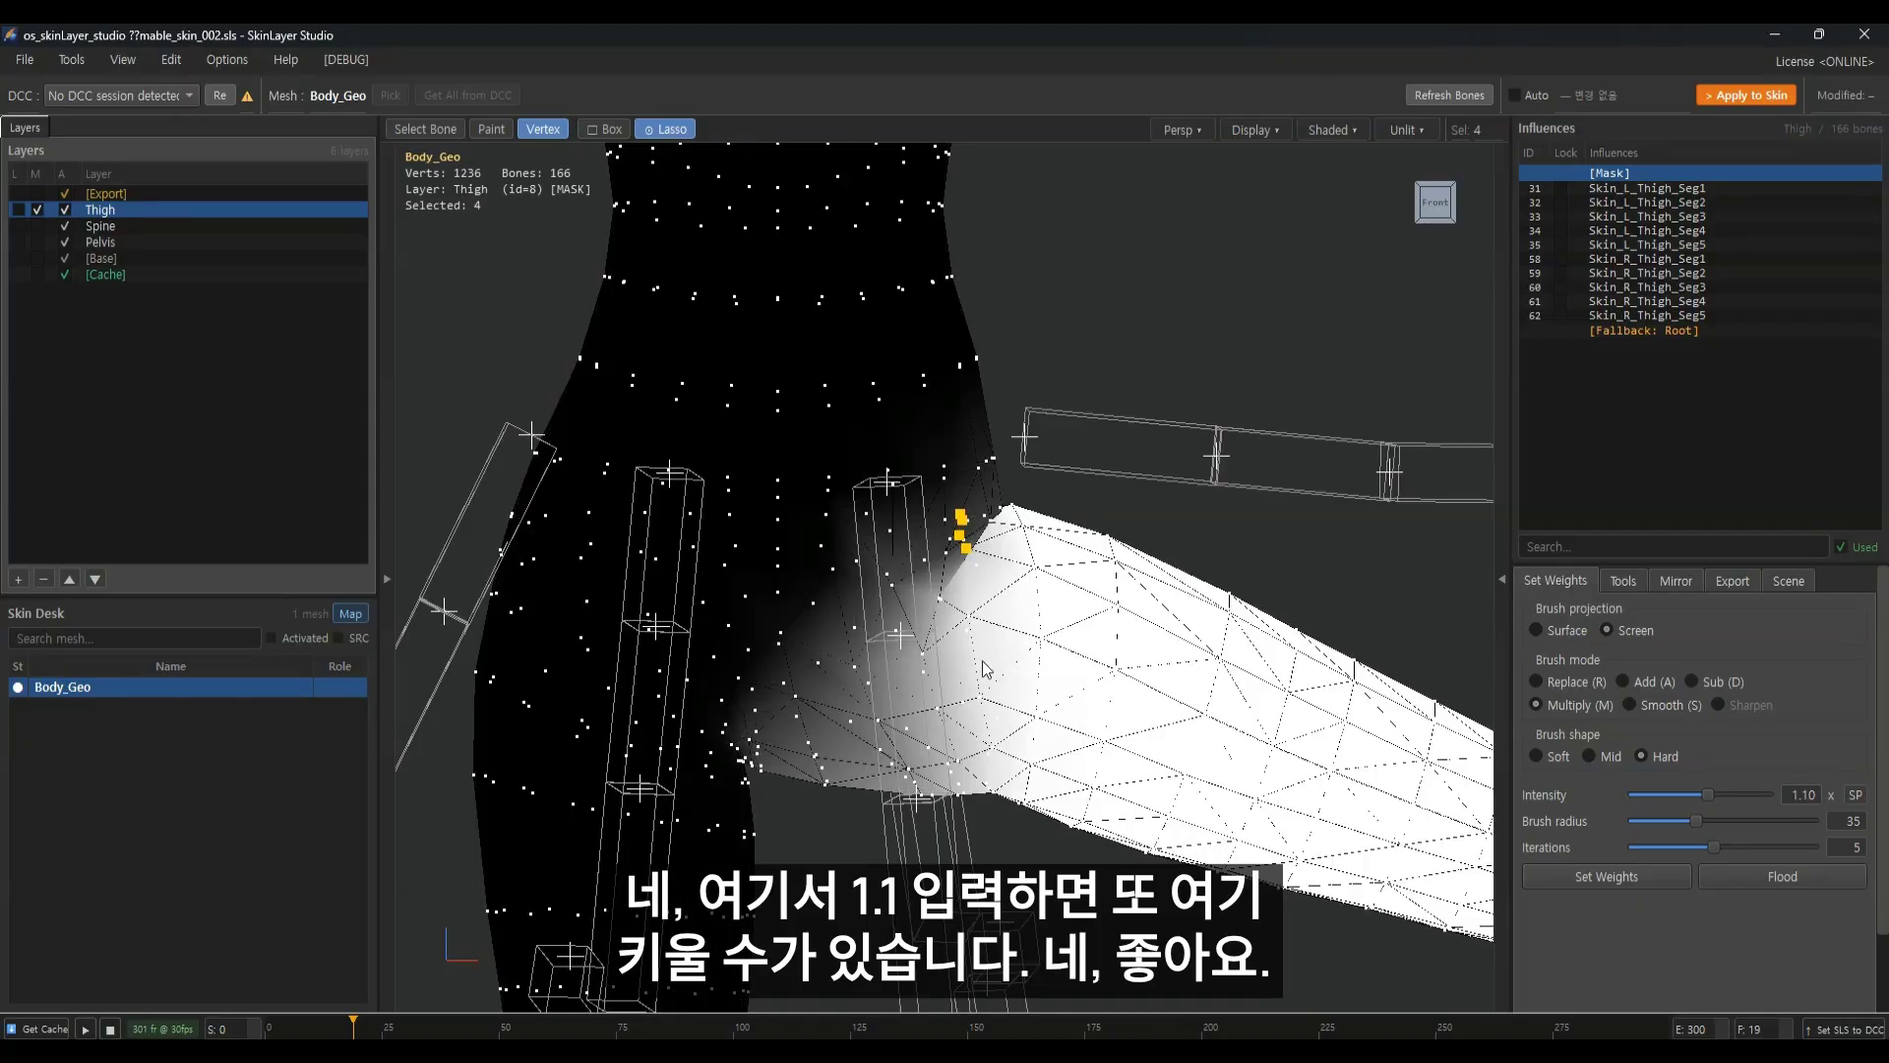
Scrub the animation to frame 16 and switch to Paint mode for the left hip mask
mouse_move(357, 1019)
mouse_down()
mouse_move(295, 1021)
mouse_move(339, 1021)
mouse_up()
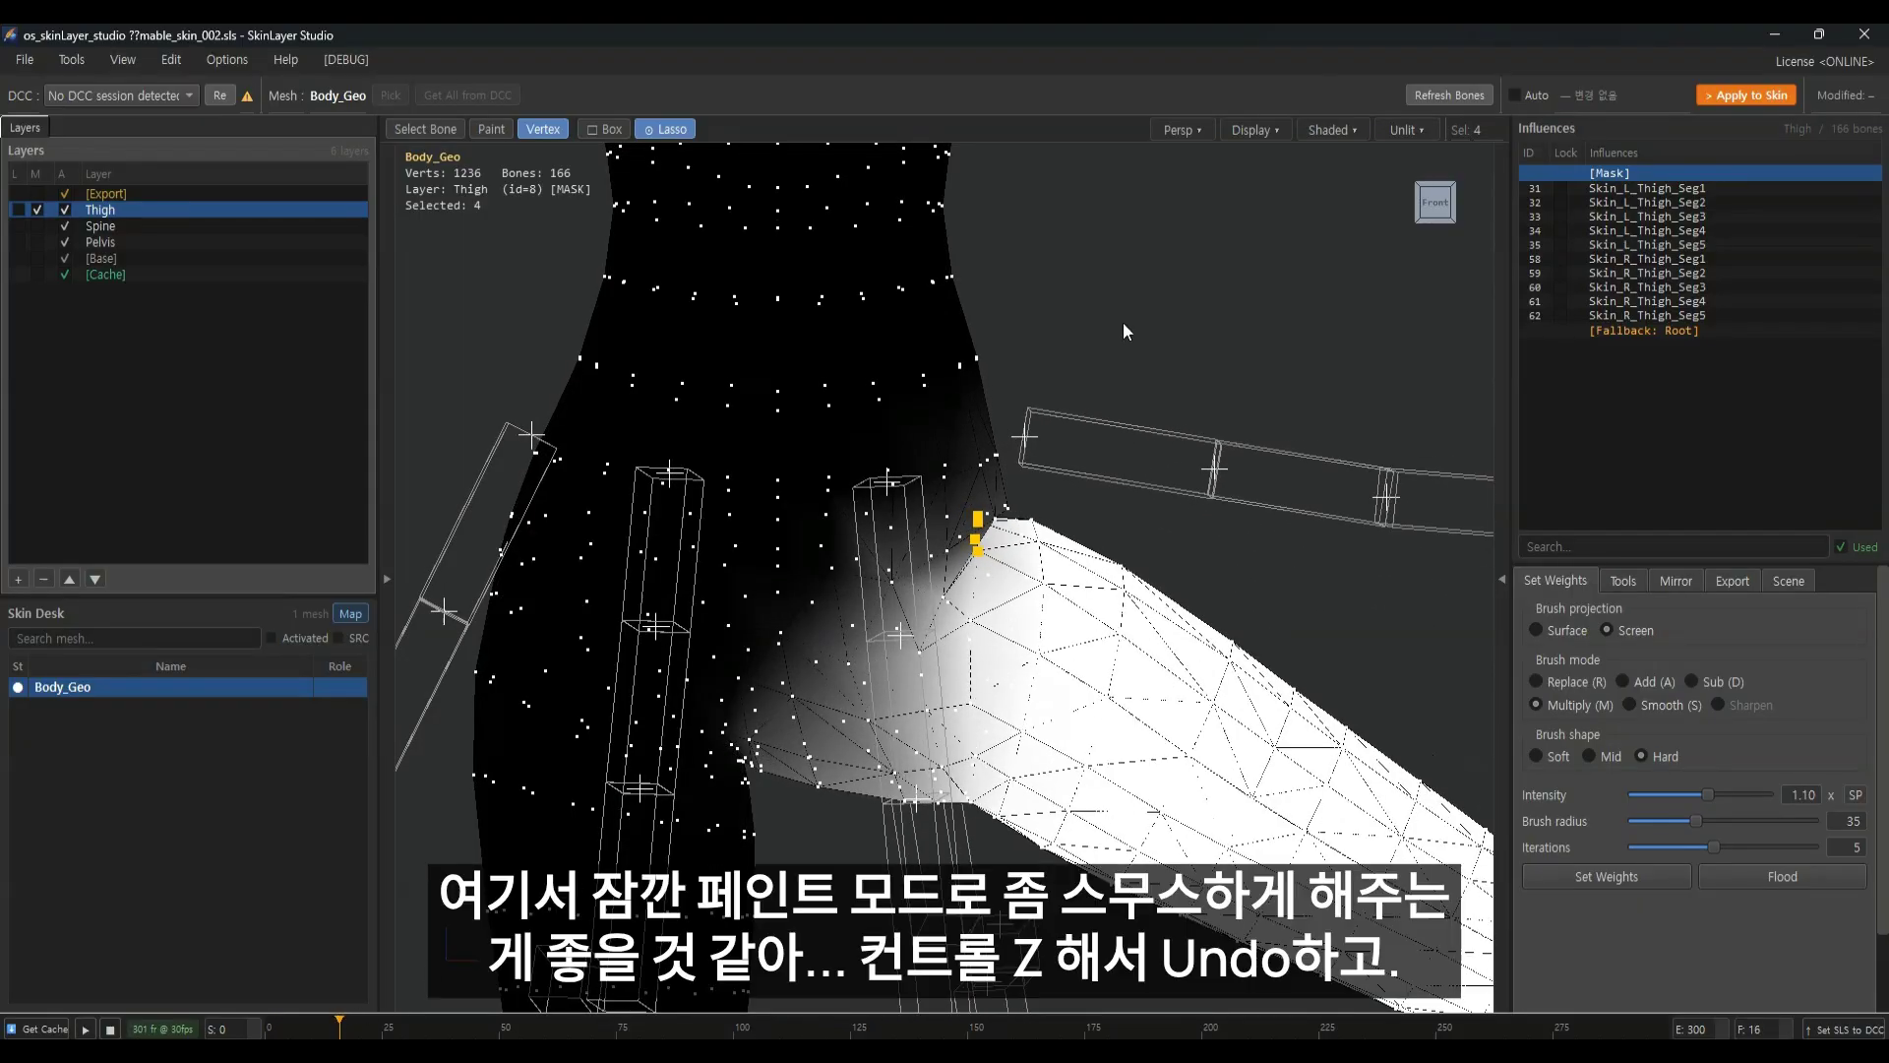
click(509, 126)
alt+middle_drag(1079, 523, 1058, 500)
scroll(1059, 500, up, 1)
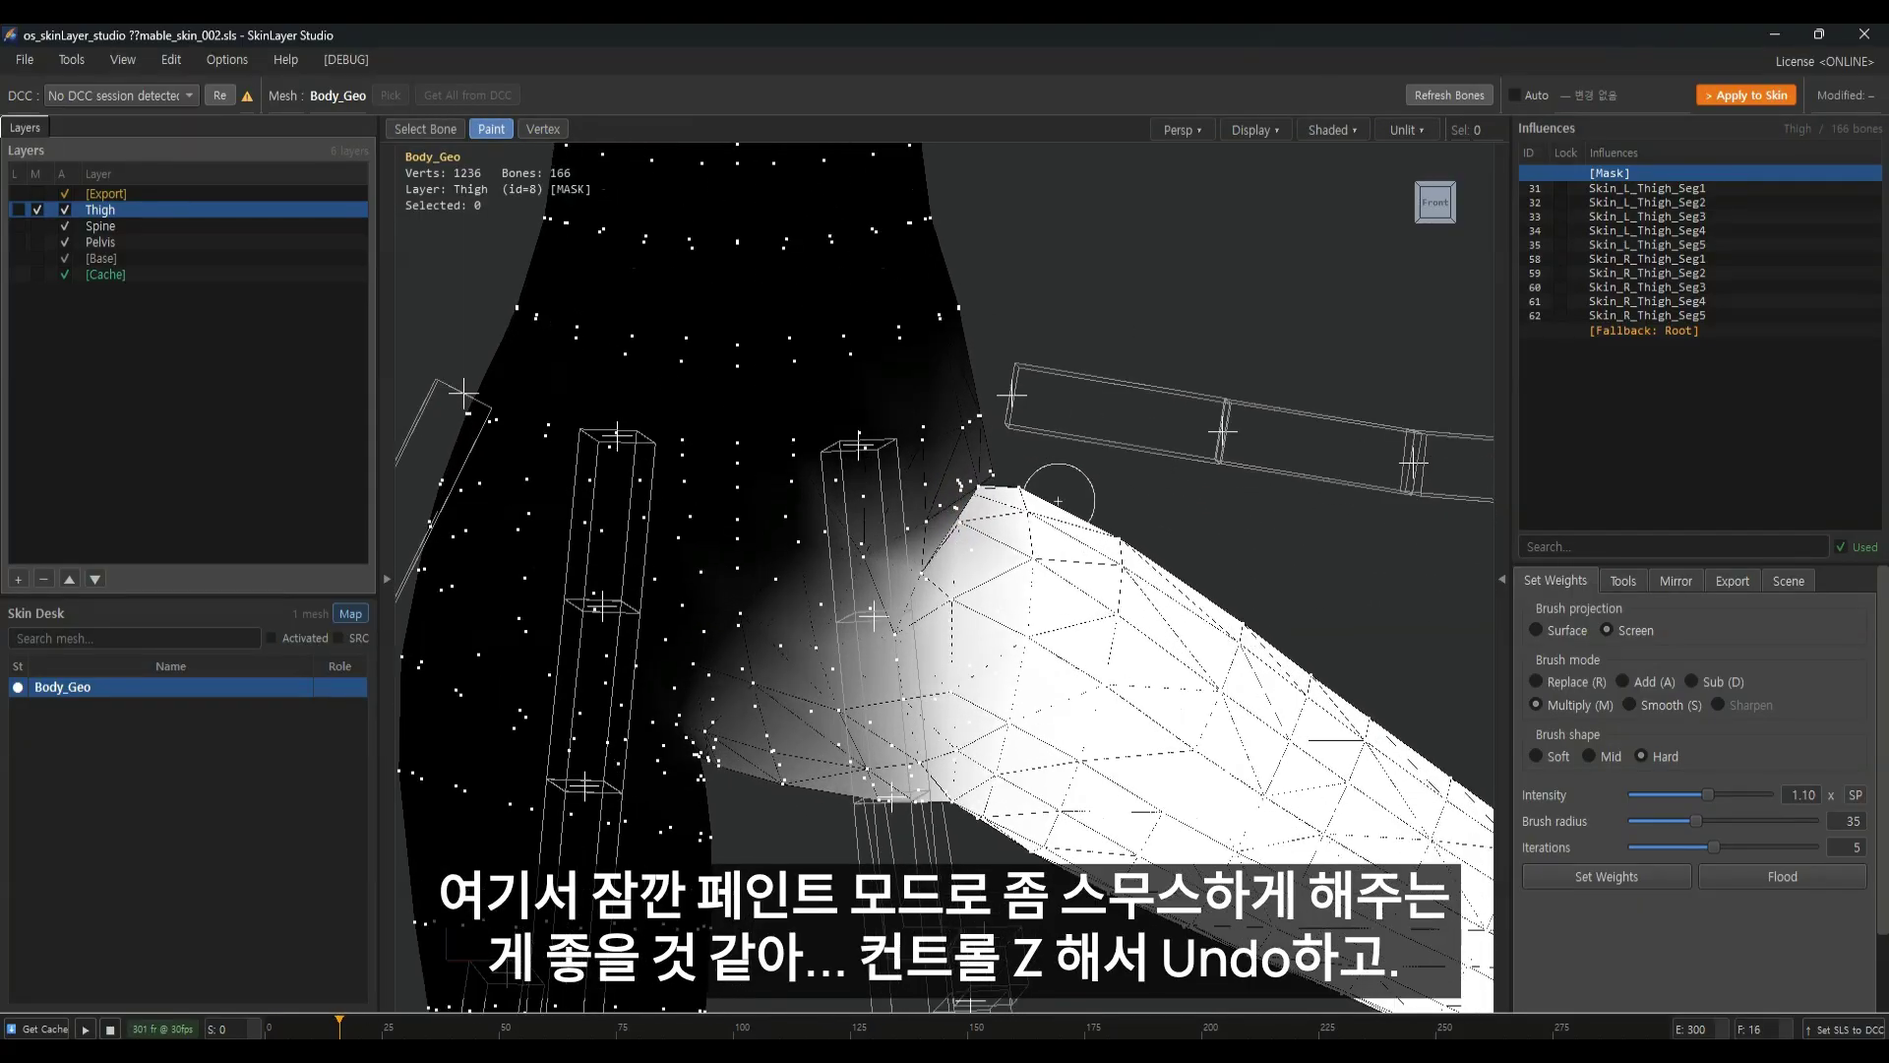
mouse_move(1038, 506)
mouse_down()
mouse_move(1004, 513)
mouse_move(1035, 517)
mouse_up()
key(ctrl+z)
key(ctrl+z)
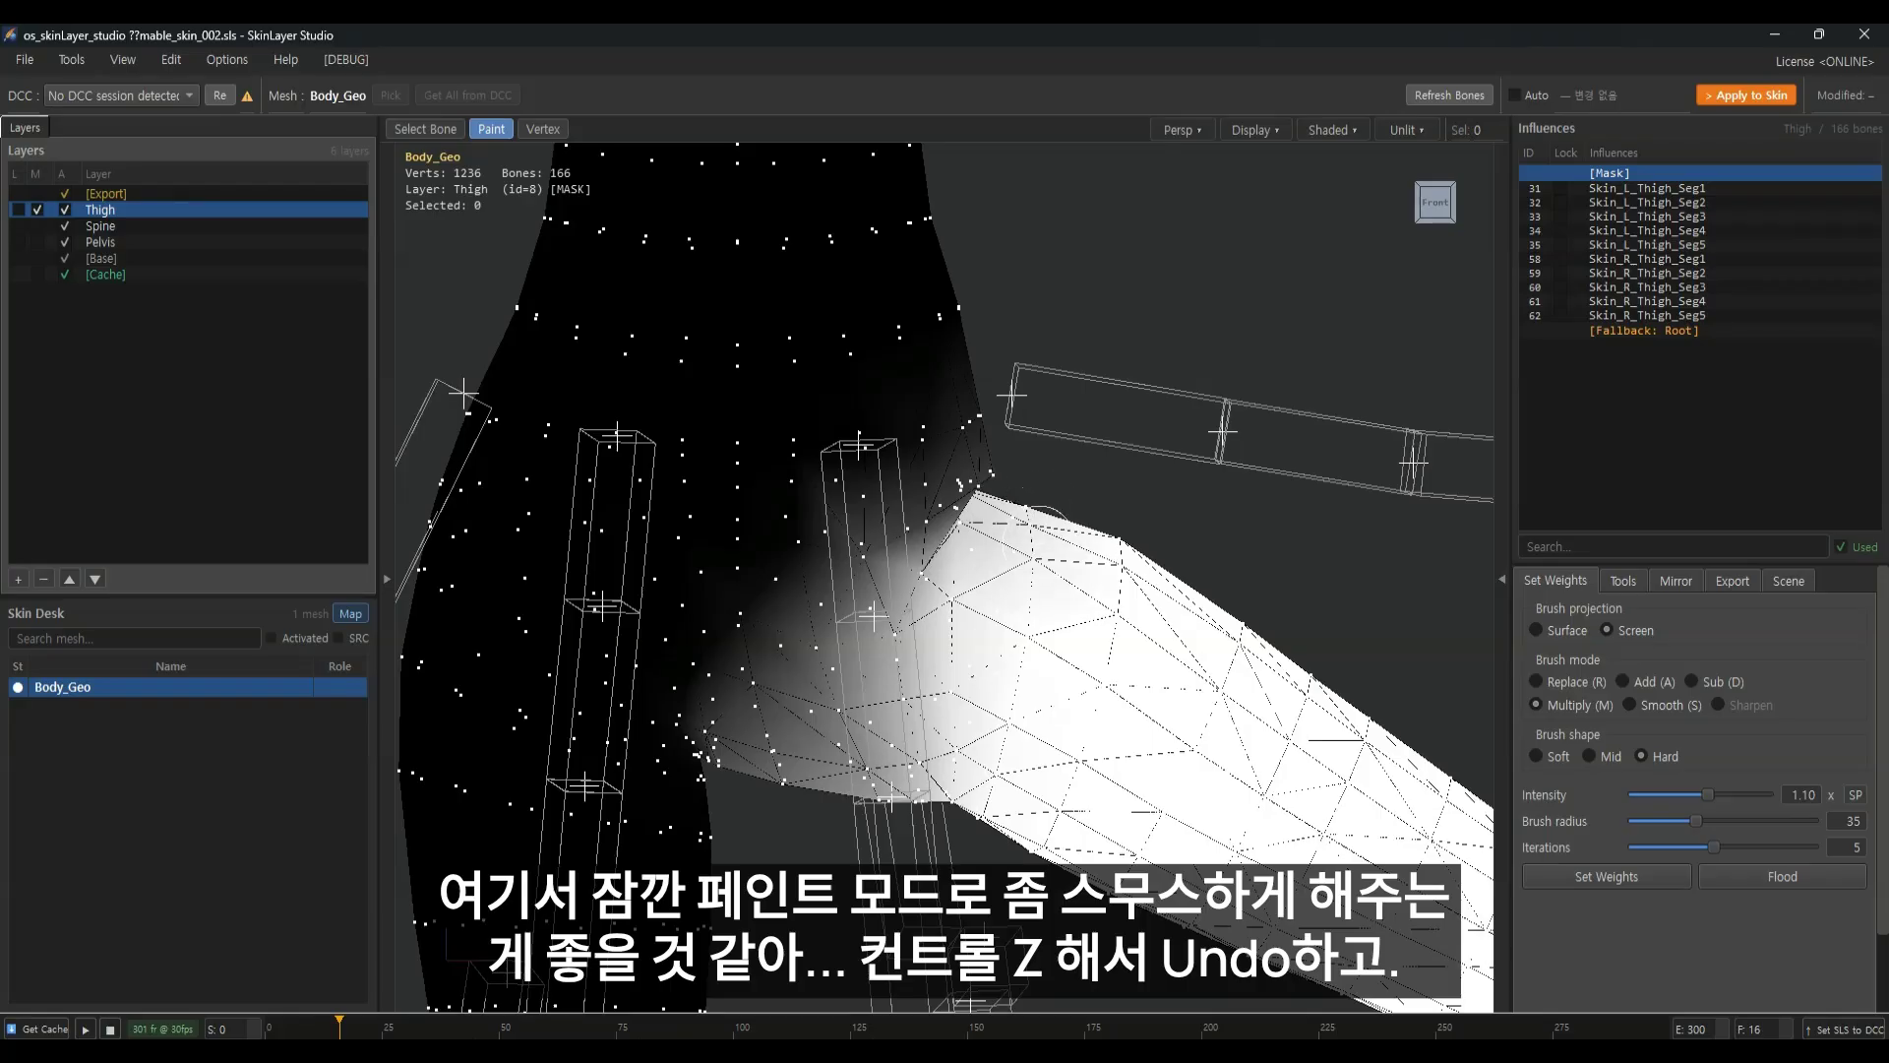
key(ctrl+z)
key(ctrl+z)
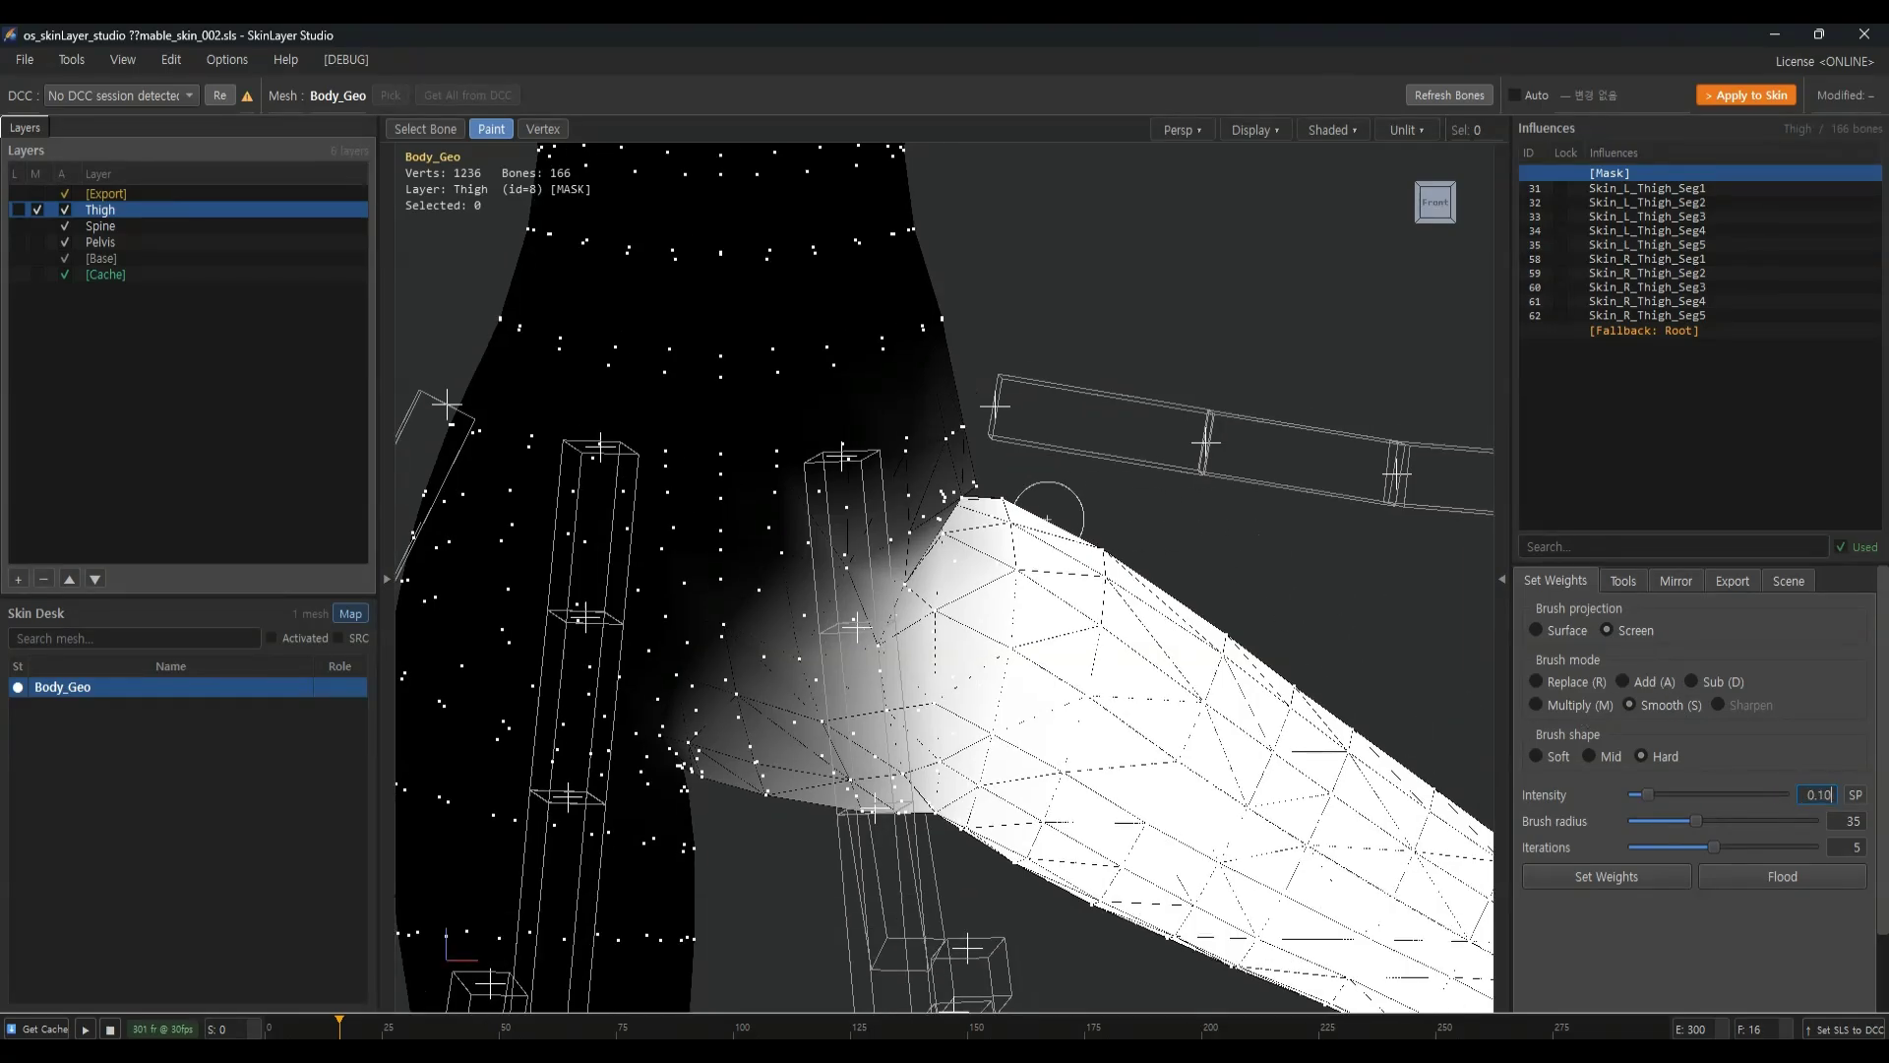
Smooth the mask on top of the left thigh near the hip crease at intensity 0.10 and scrub to frame 22
drag(1008, 523, 1015, 530)
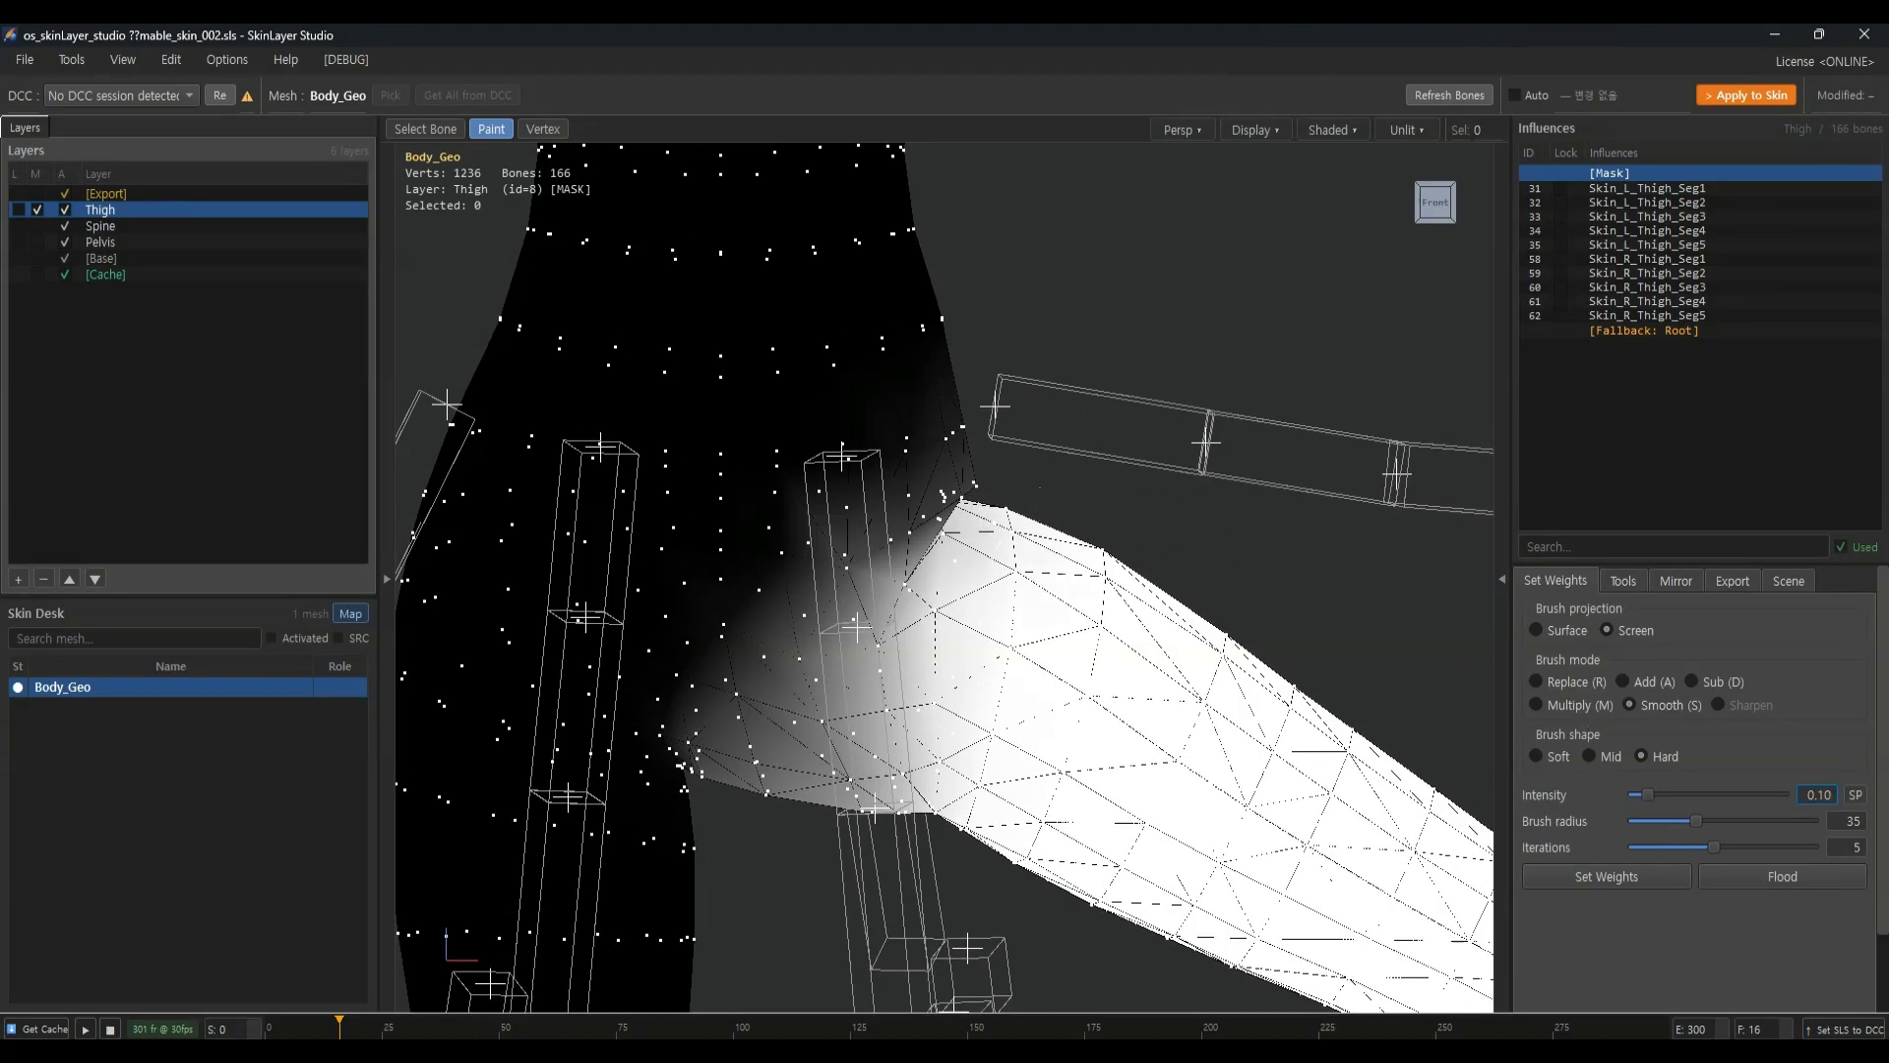
scroll(1101, 540, down, 1)
middle_drag(1049, 555, 1066, 529)
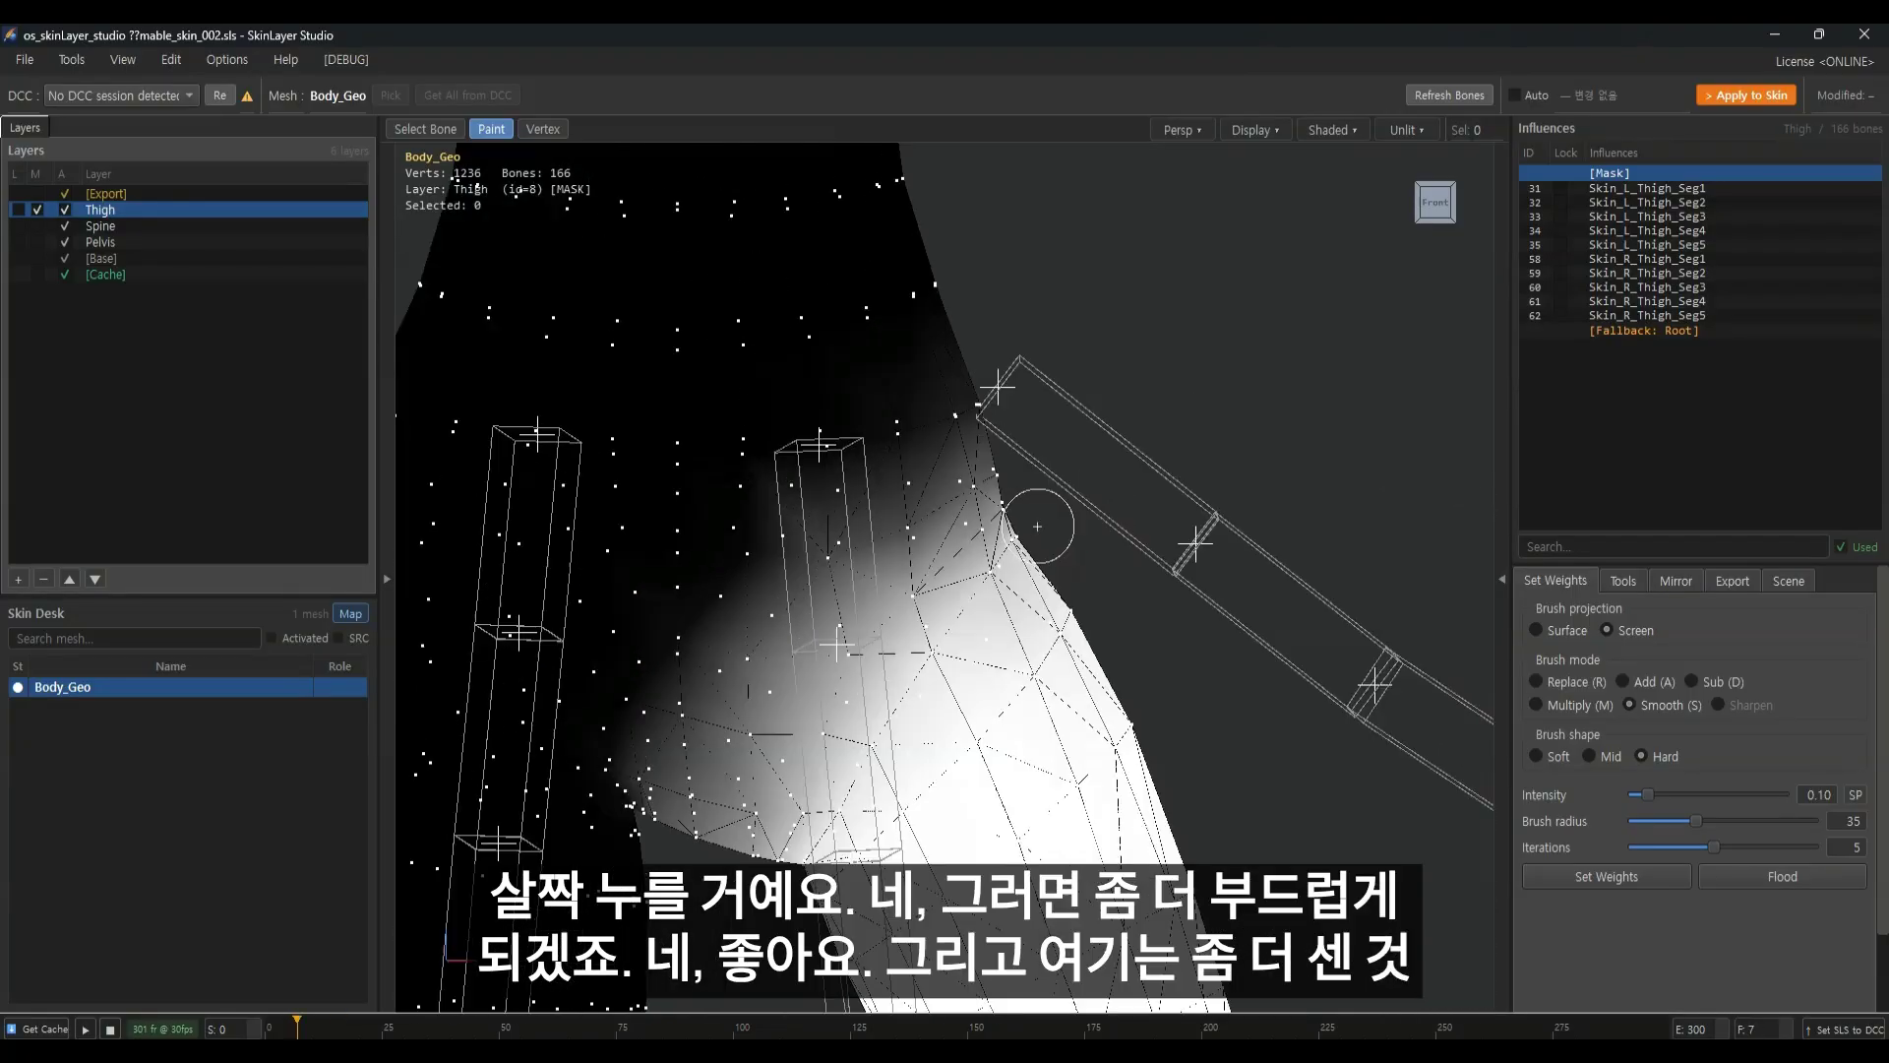
scroll(1023, 530, down, 2)
drag(322, 1018, 370, 992)
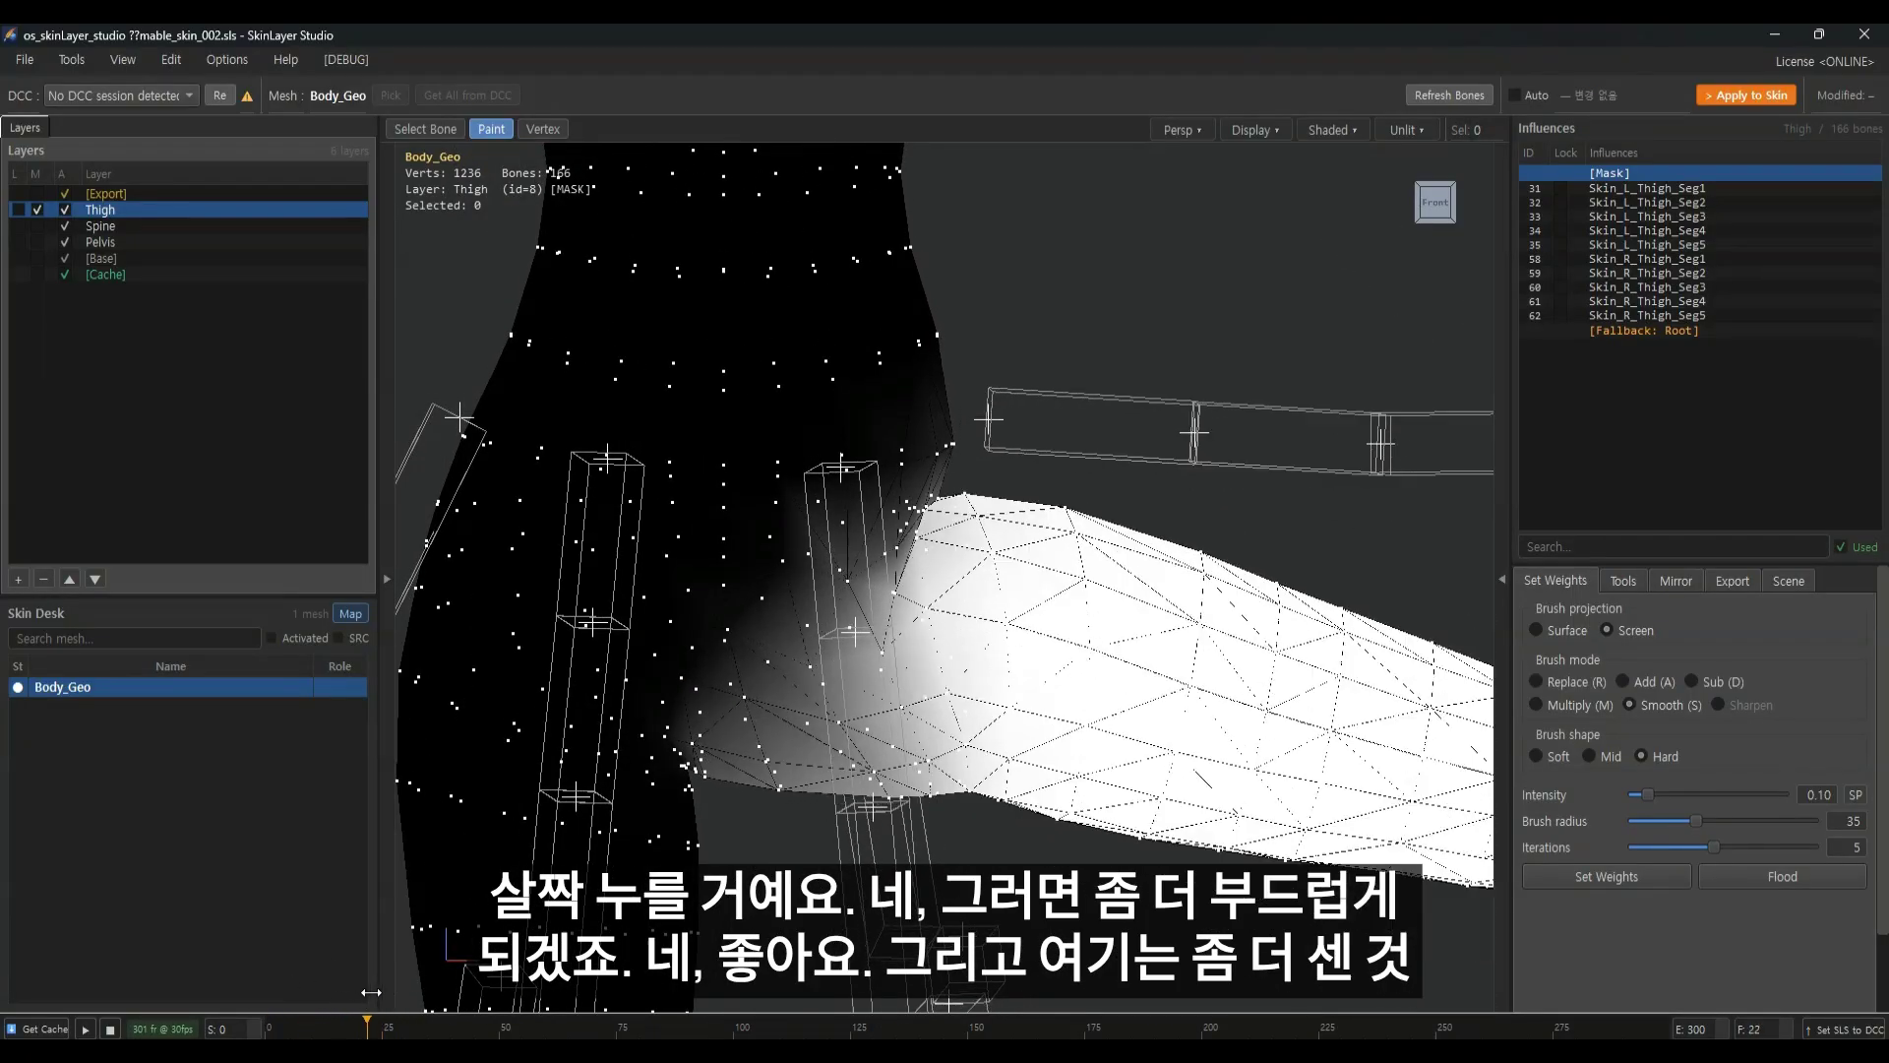
Reduce the mask along the inner underside of the left thigh with Multiply at 0.90 and erase it around the crotch
mouse_move(813, 809)
middle_down()
mouse_move(827, 729)
mouse_move(885, 706)
middle_up()
middle_drag(839, 641, 870, 639)
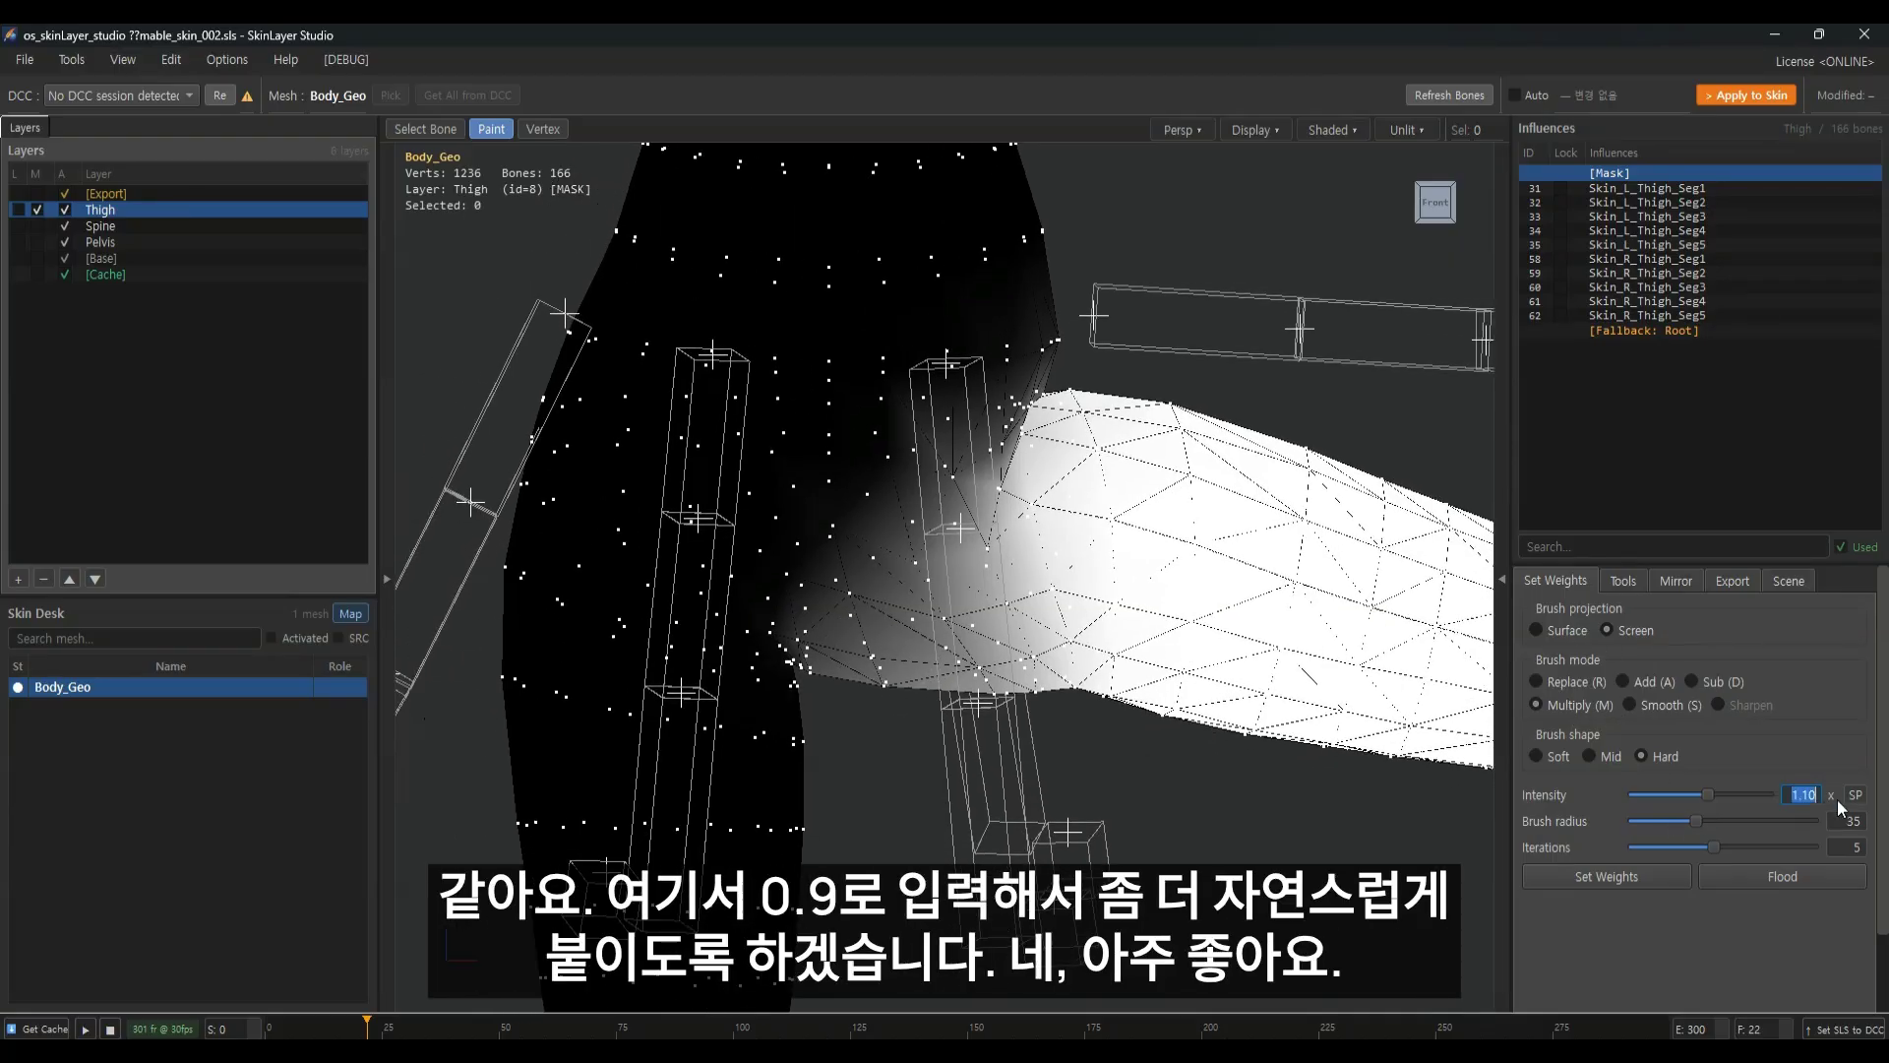
drag(823, 582, 889, 751)
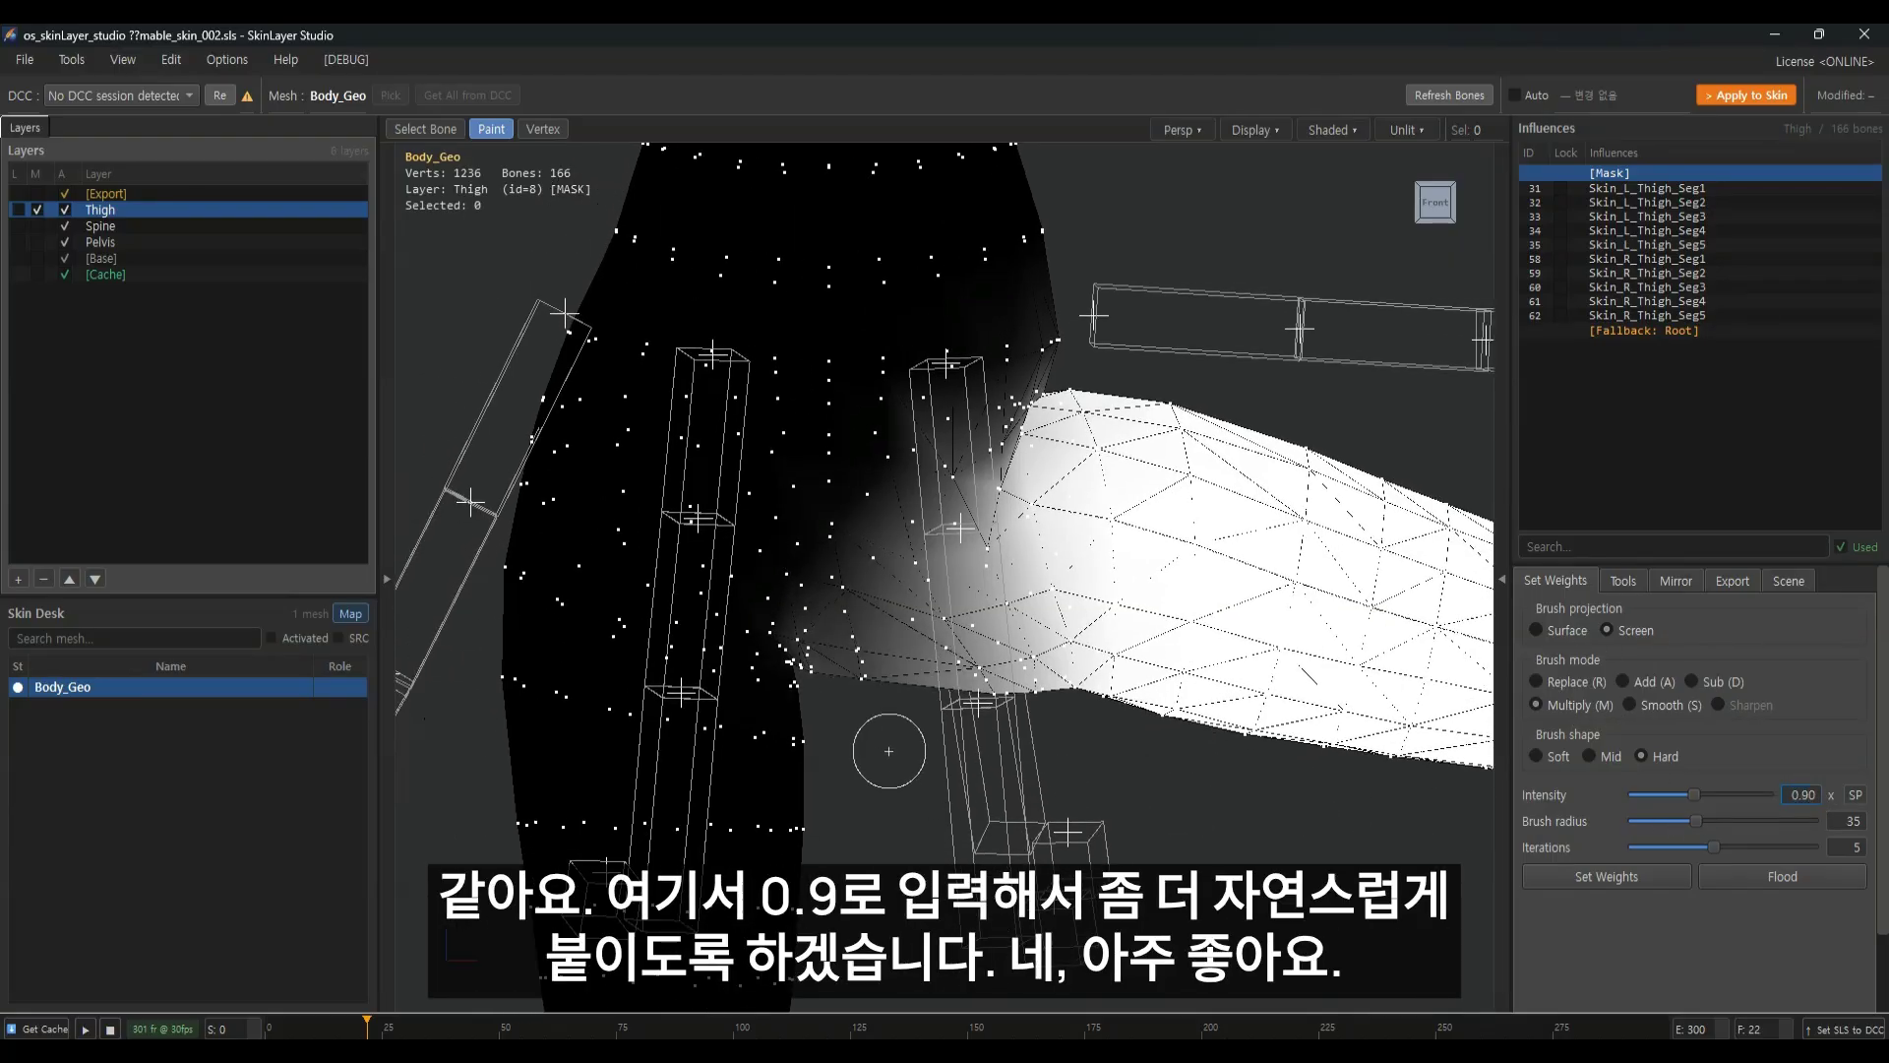
drag(820, 574, 880, 744)
mouse_move(882, 665)
mouse_down()
mouse_move(915, 612)
mouse_move(994, 694)
mouse_move(1000, 673)
mouse_up()
key(ctrl+z)
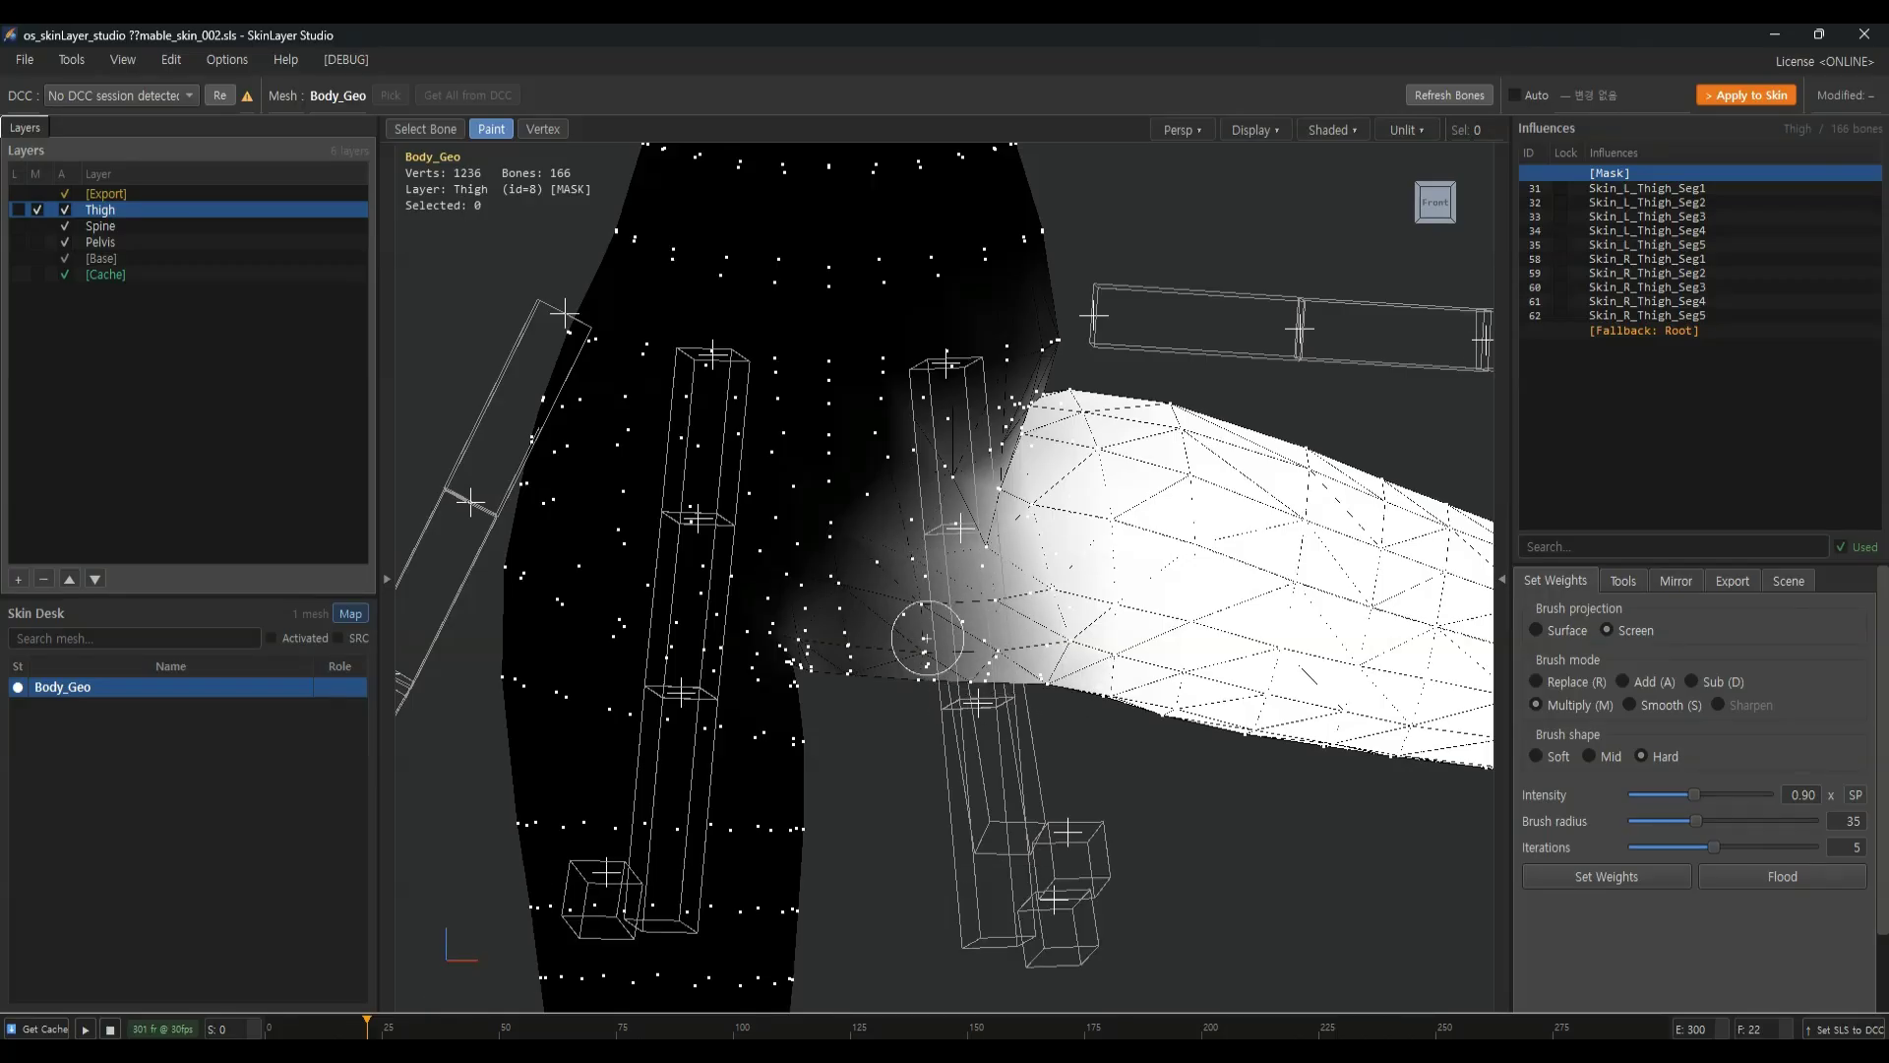
mouse_move(910, 716)
mouse_down()
mouse_move(781, 675)
mouse_move(792, 710)
mouse_up()
key(1)
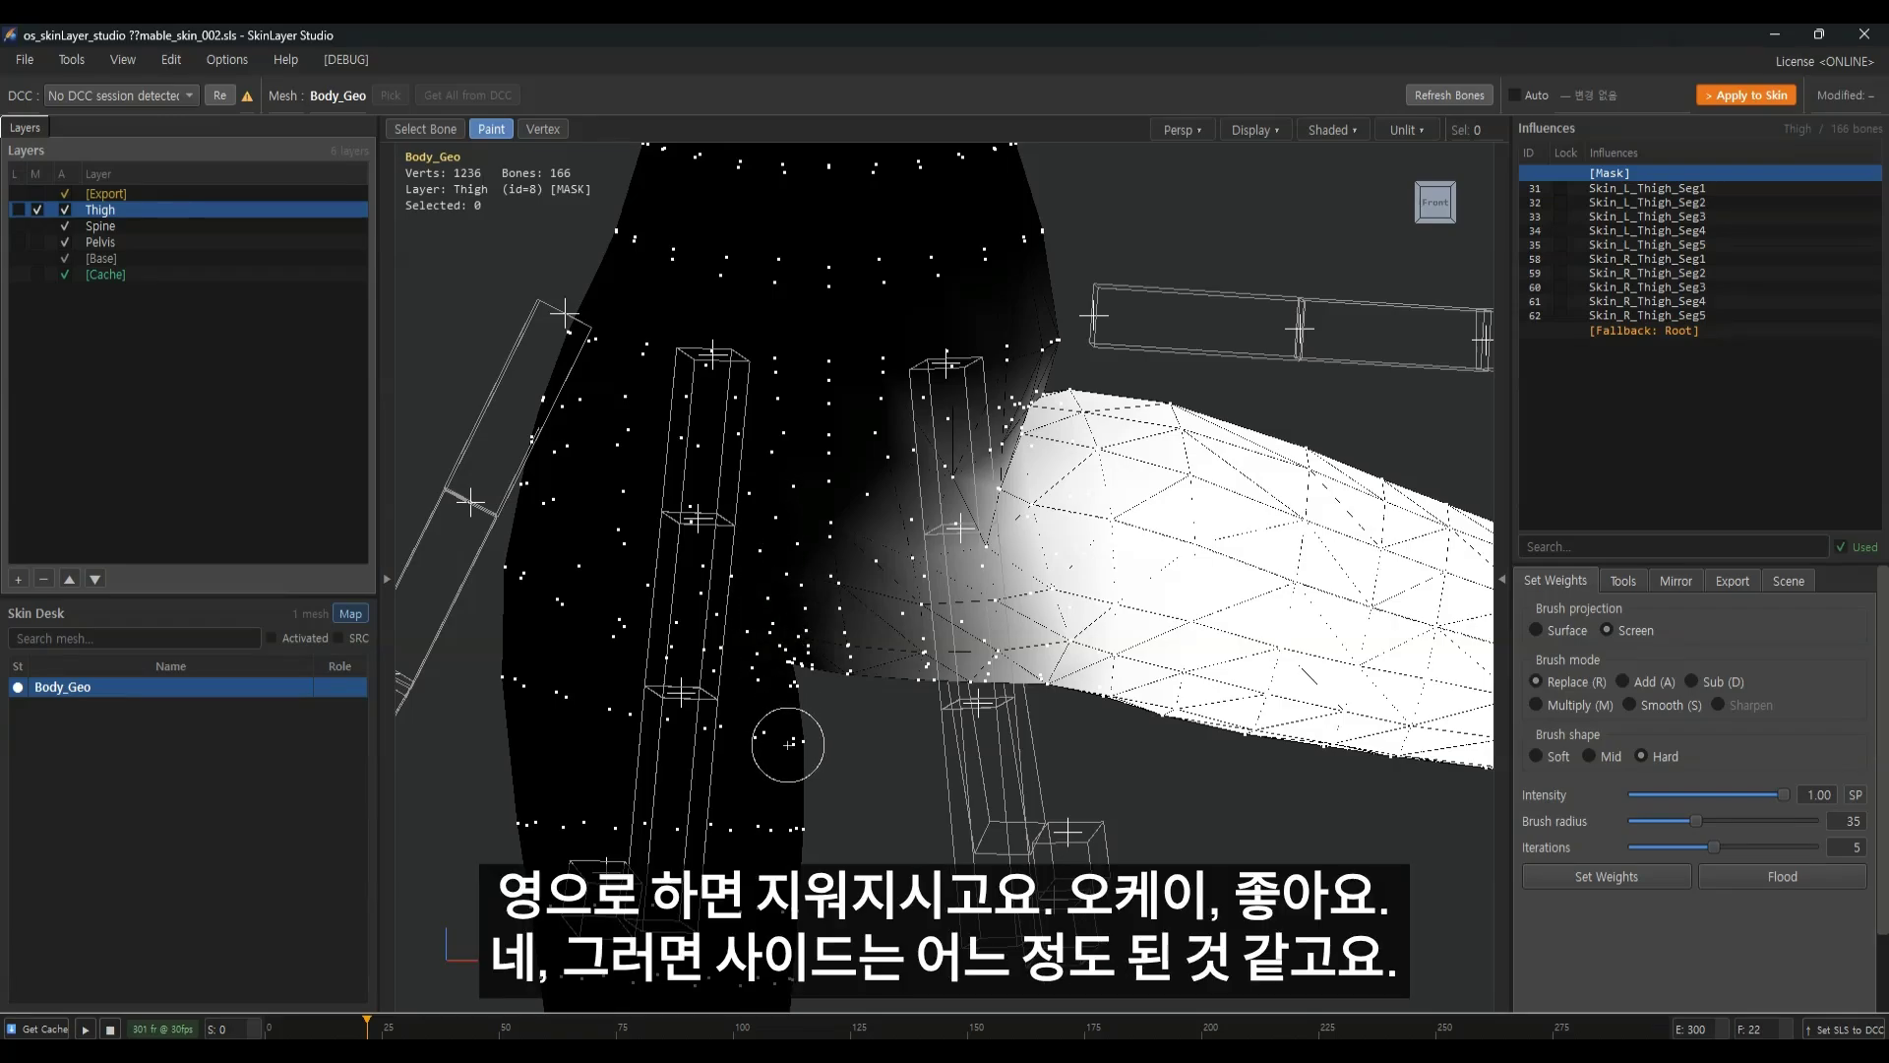
Examine the left hip and buttock mask from the back and left side with the animation at frame 41
scroll(1029, 687, down, 6)
alt+drag(1030, 688, 654, 848)
scroll(882, 679, up, 3)
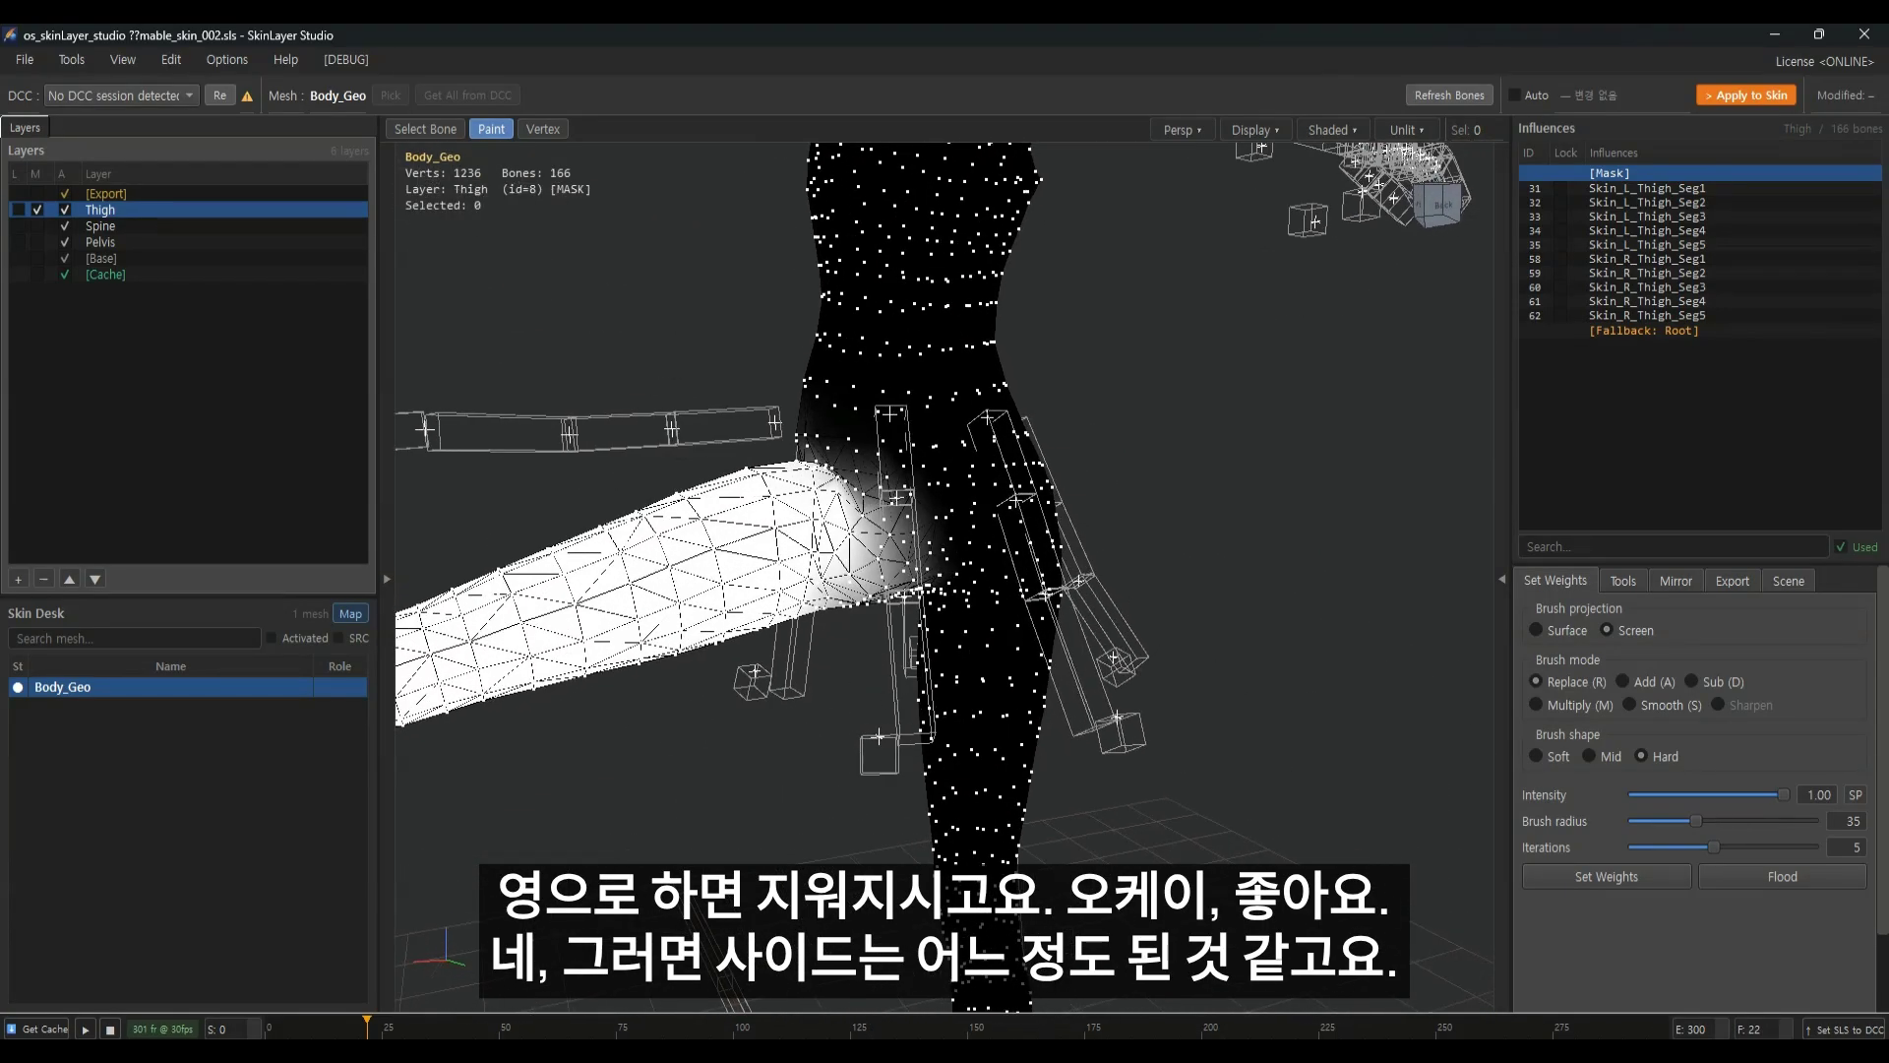
drag(366, 1028, 455, 1030)
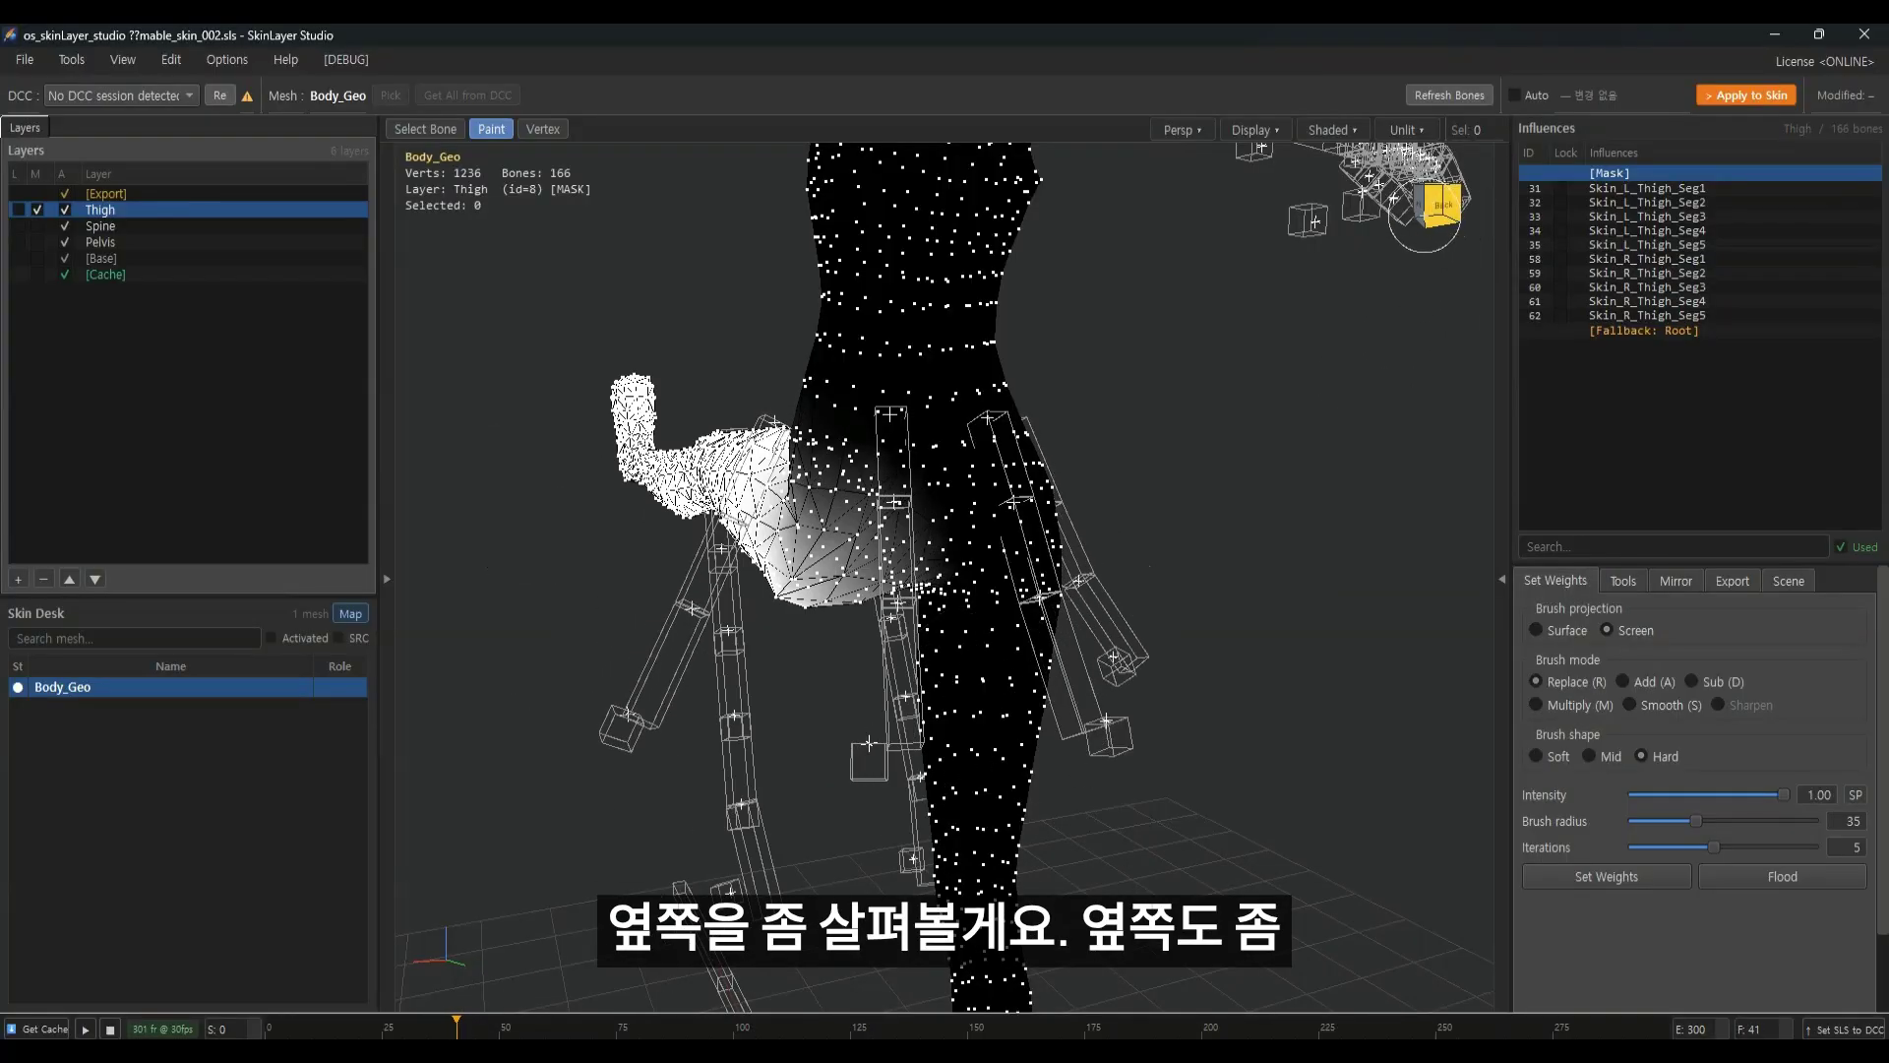
click(1435, 202)
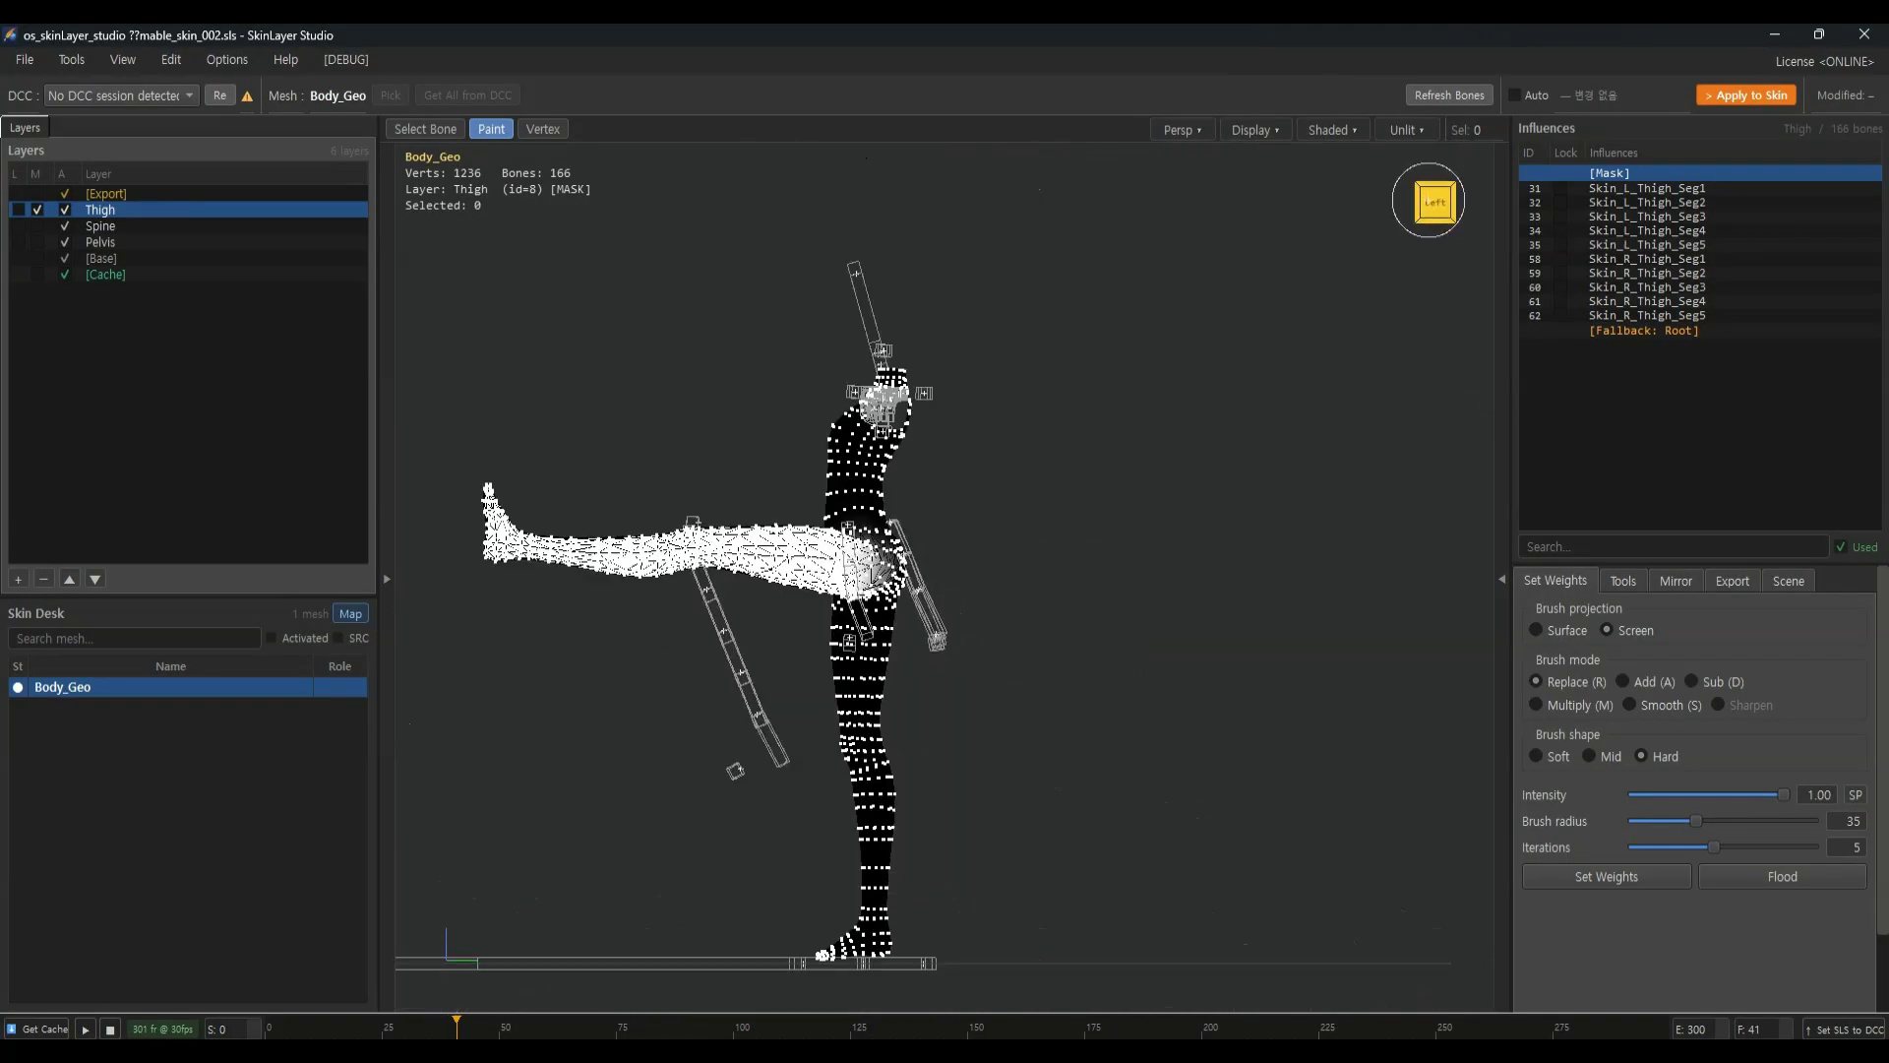
scroll(1089, 501, up, 3)
middle_drag(973, 512, 1025, 515)
scroll(996, 512, up, 2)
scroll(752, 681, up, 4)
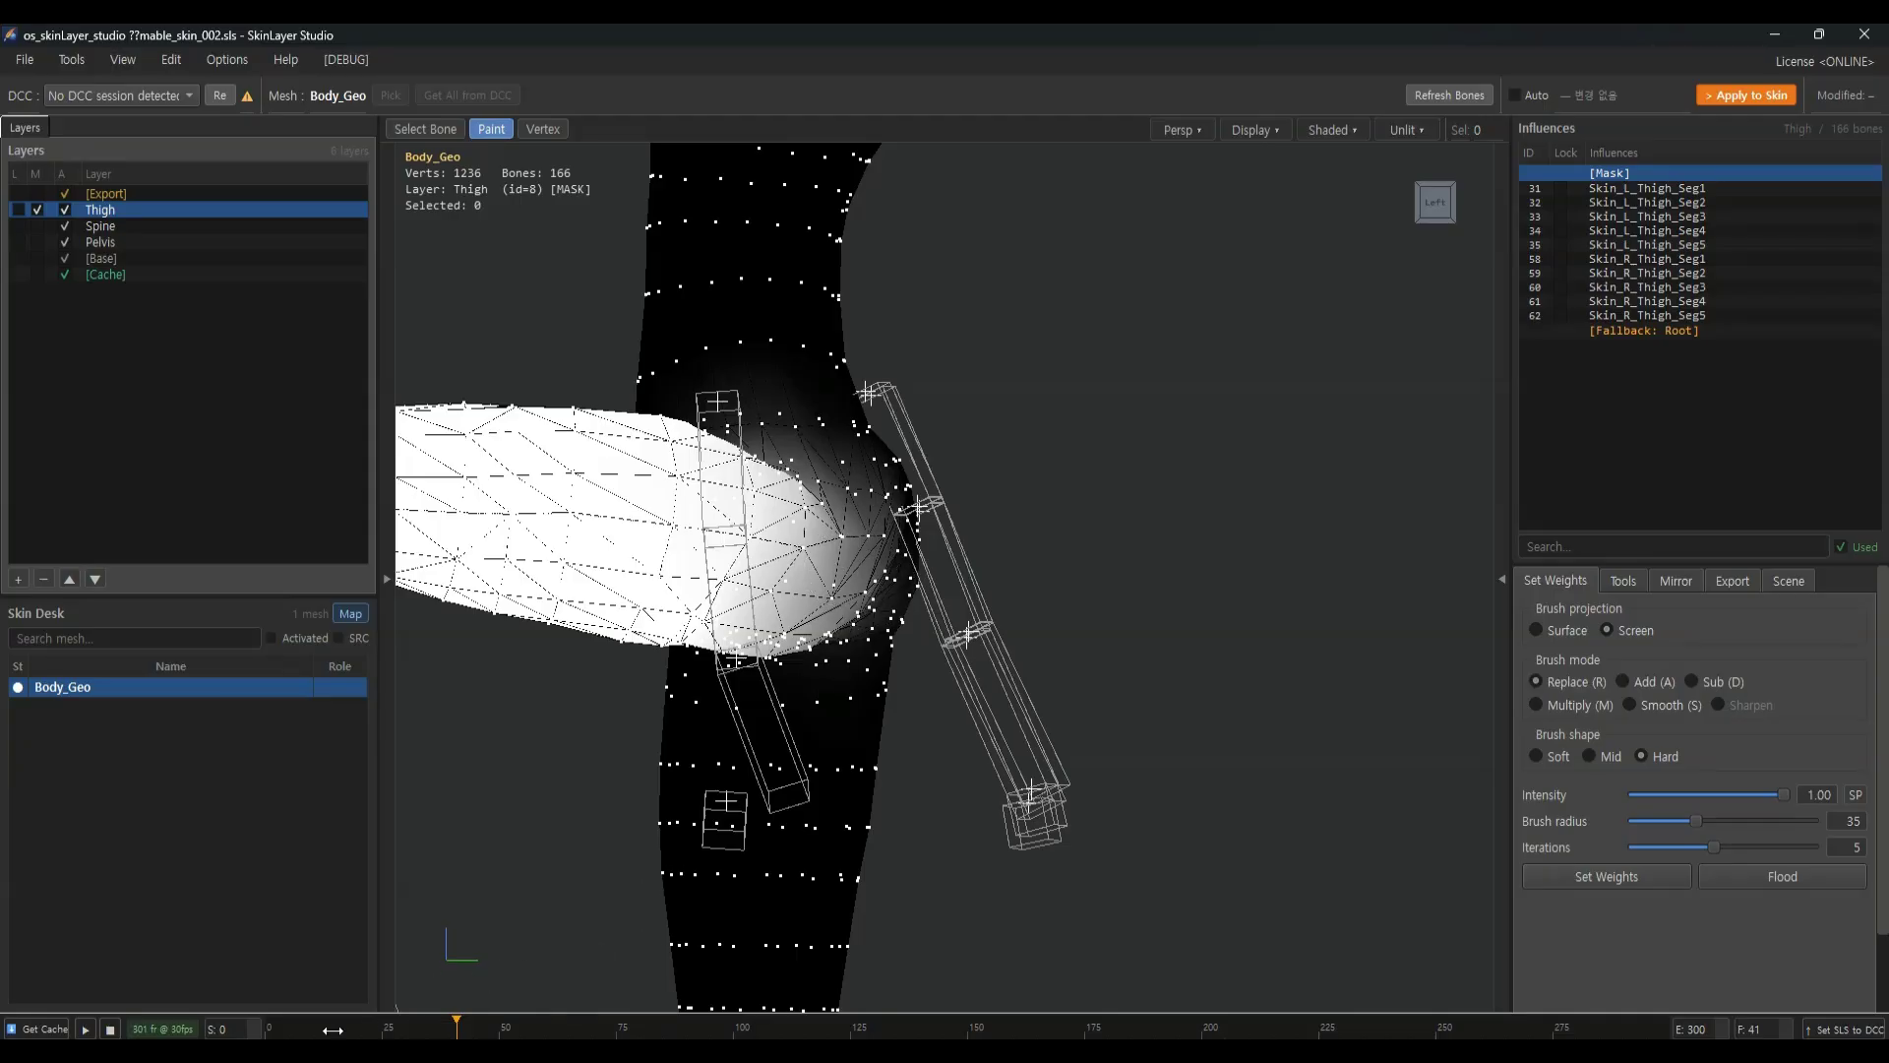
Scrub the animation through frames 77 and 135 and back to 38, examining how the left thigh deforms at the hip
drag(437, 1032, 626, 1014)
scroll(953, 515, up, 3)
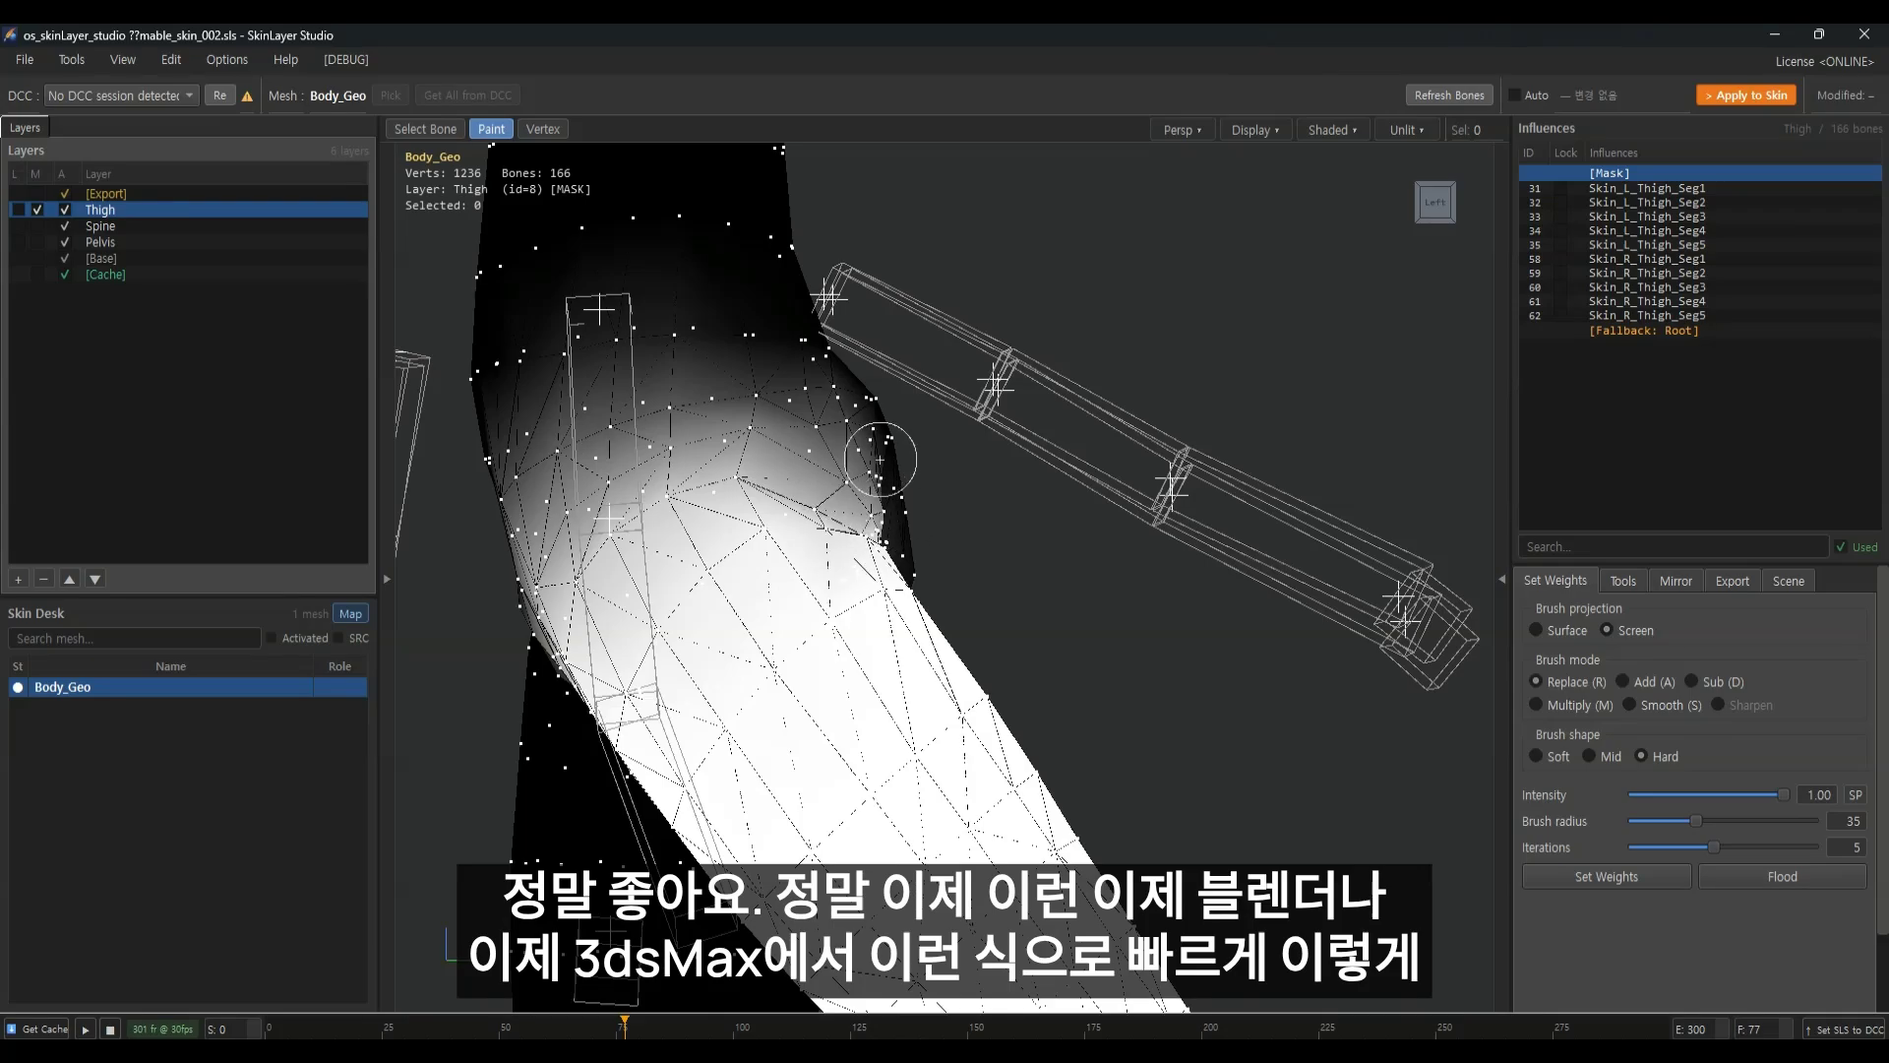
mouse_move(624, 1020)
mouse_down()
mouse_move(573, 1020)
mouse_move(689, 1020)
mouse_move(413, 1021)
mouse_move(622, 1014)
mouse_up()
scroll(1037, 601, down, 5)
alt+drag(1038, 602, 868, 948)
drag(624, 1025, 819, 1022)
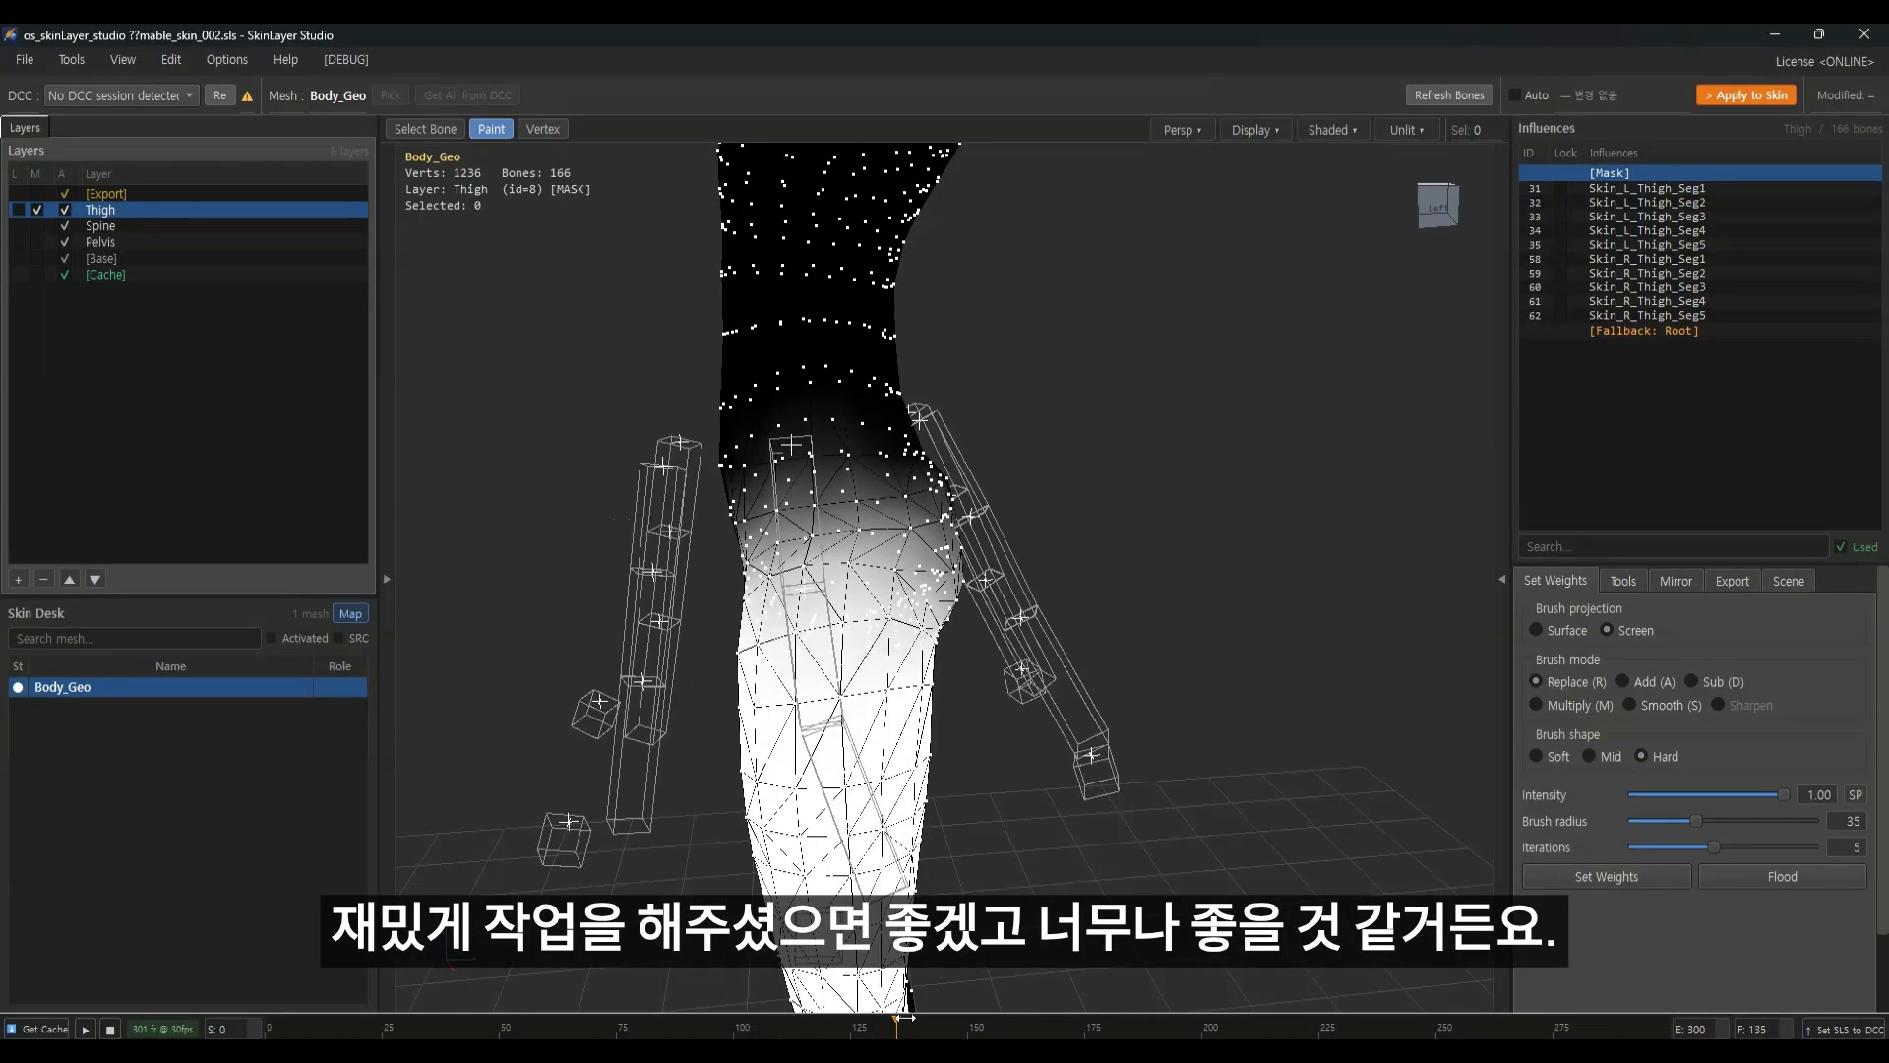
drag(967, 1015, 443, 1028)
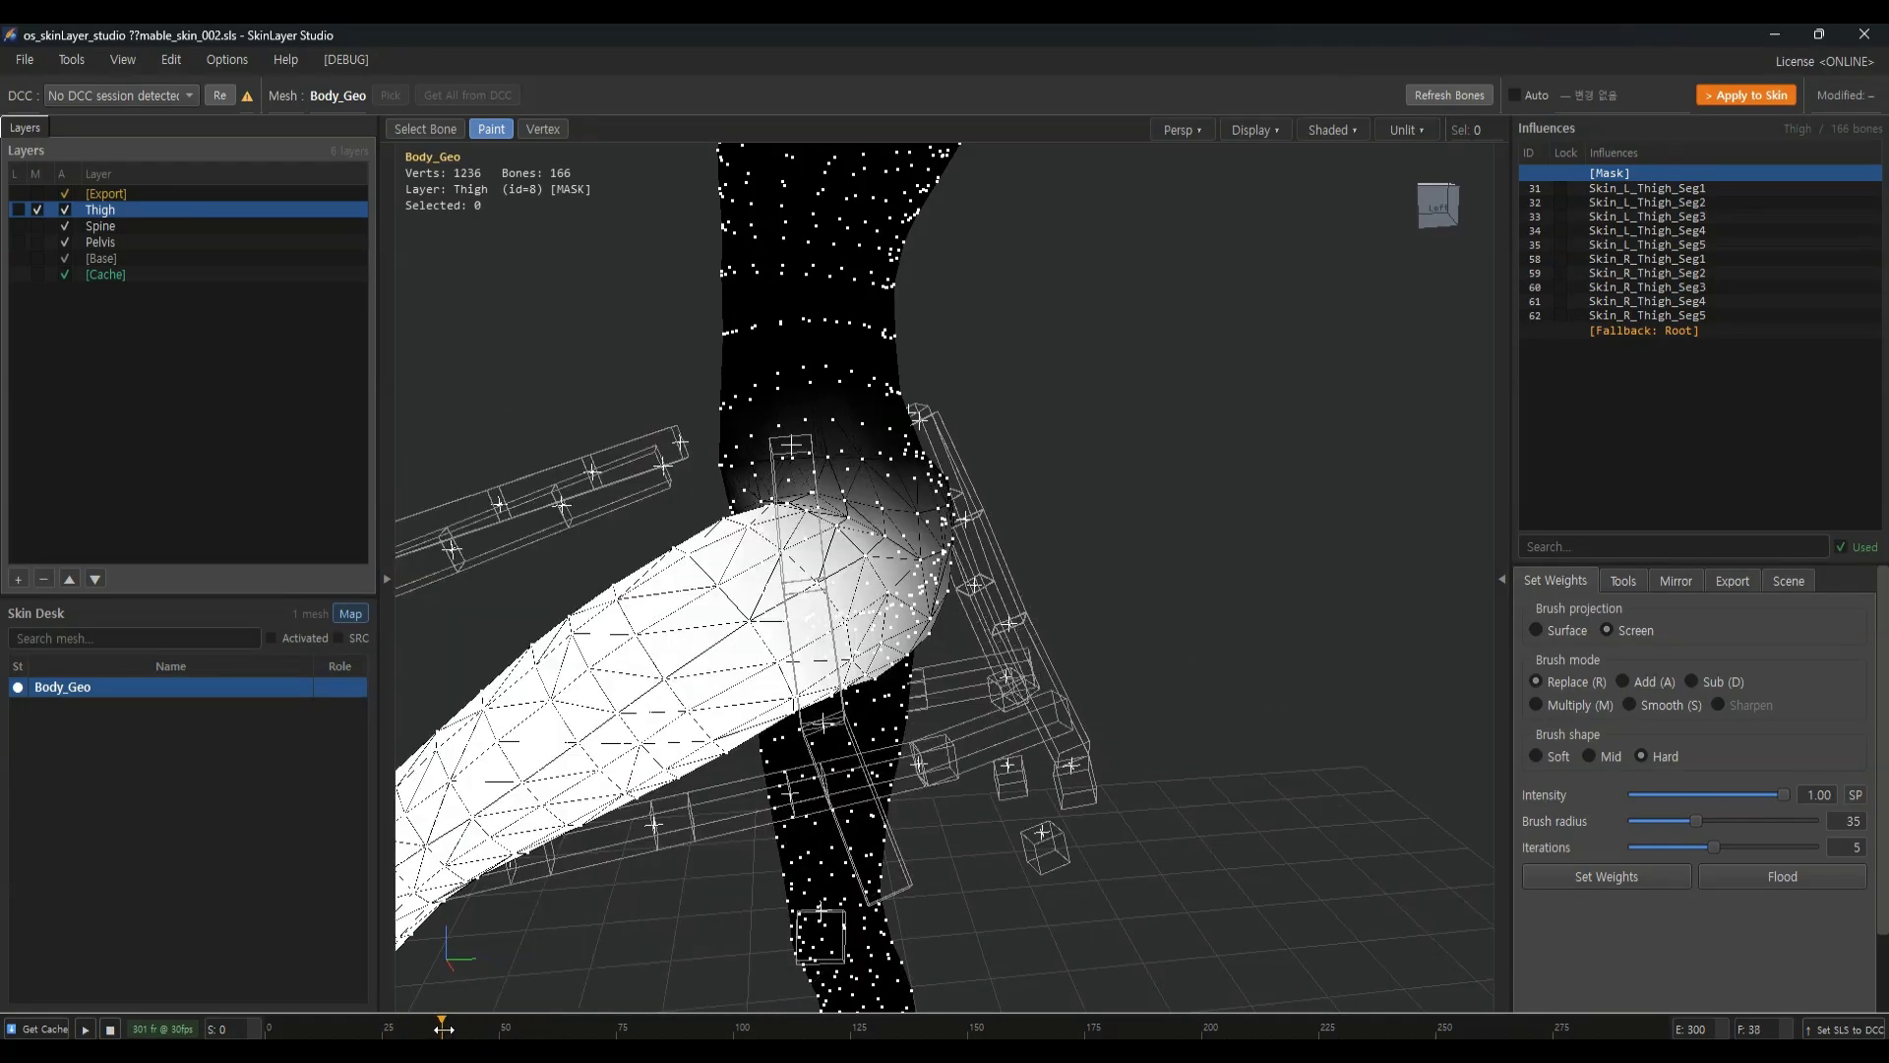
Darken the mask along the left hip's front crease with the Multiply brush at intensity 0.90 and scrub to frame 69
mouse_move(824, 730)
middle_down()
mouse_move(1134, 567)
mouse_move(911, 545)
mouse_move(1029, 540)
middle_up()
scroll(975, 575, up, 6)
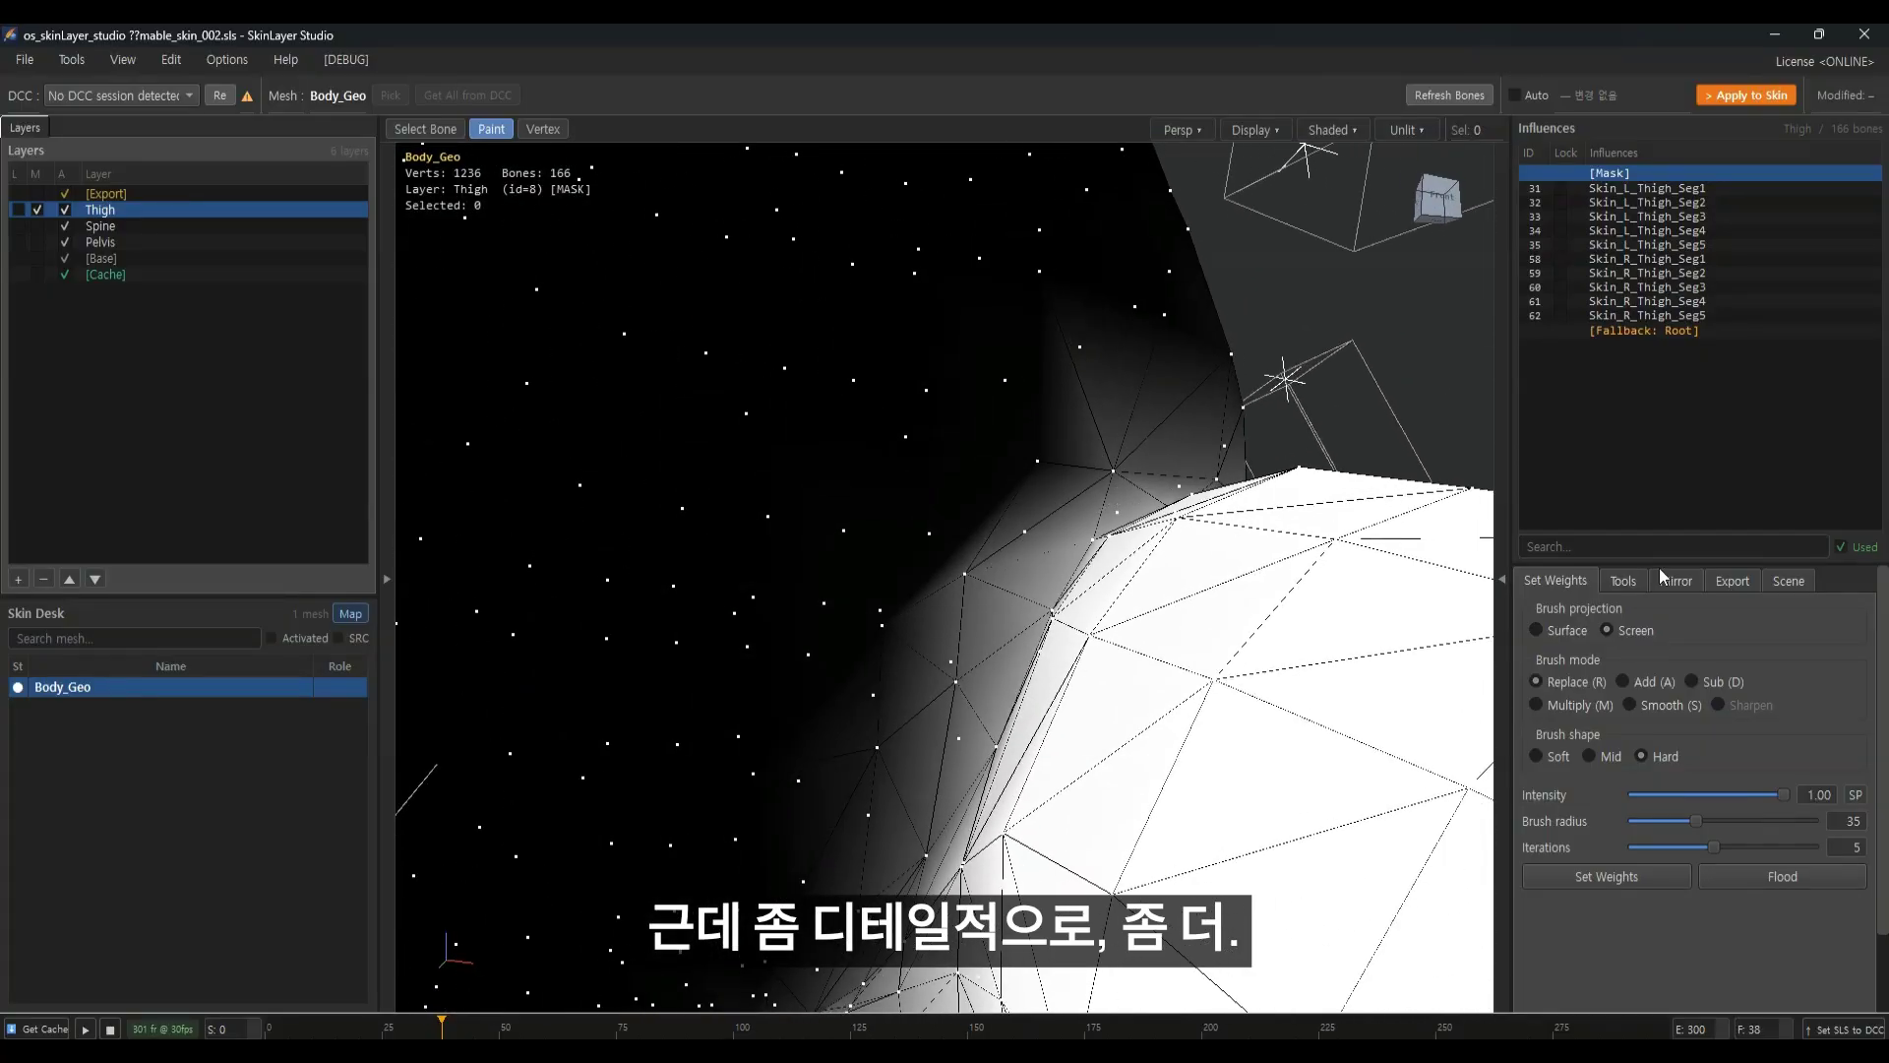
click(1578, 701)
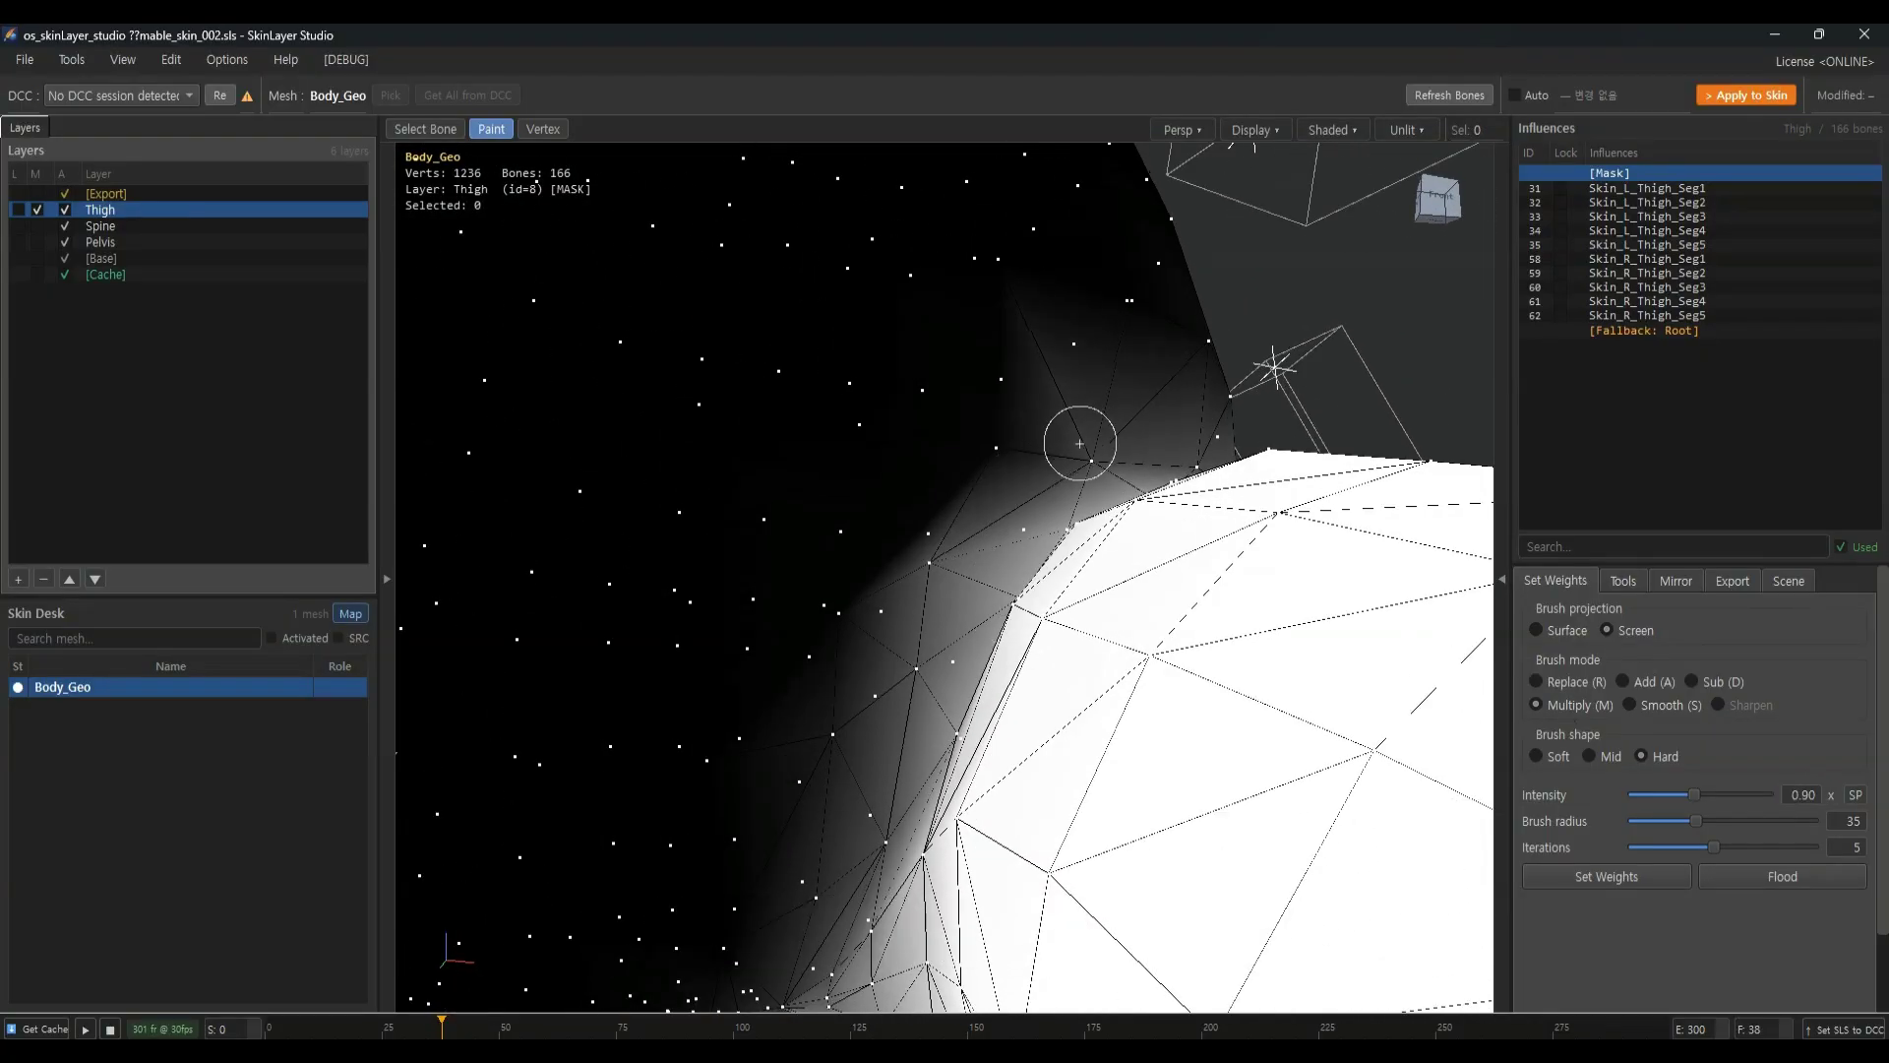
middle_drag(1086, 442, 888, 499)
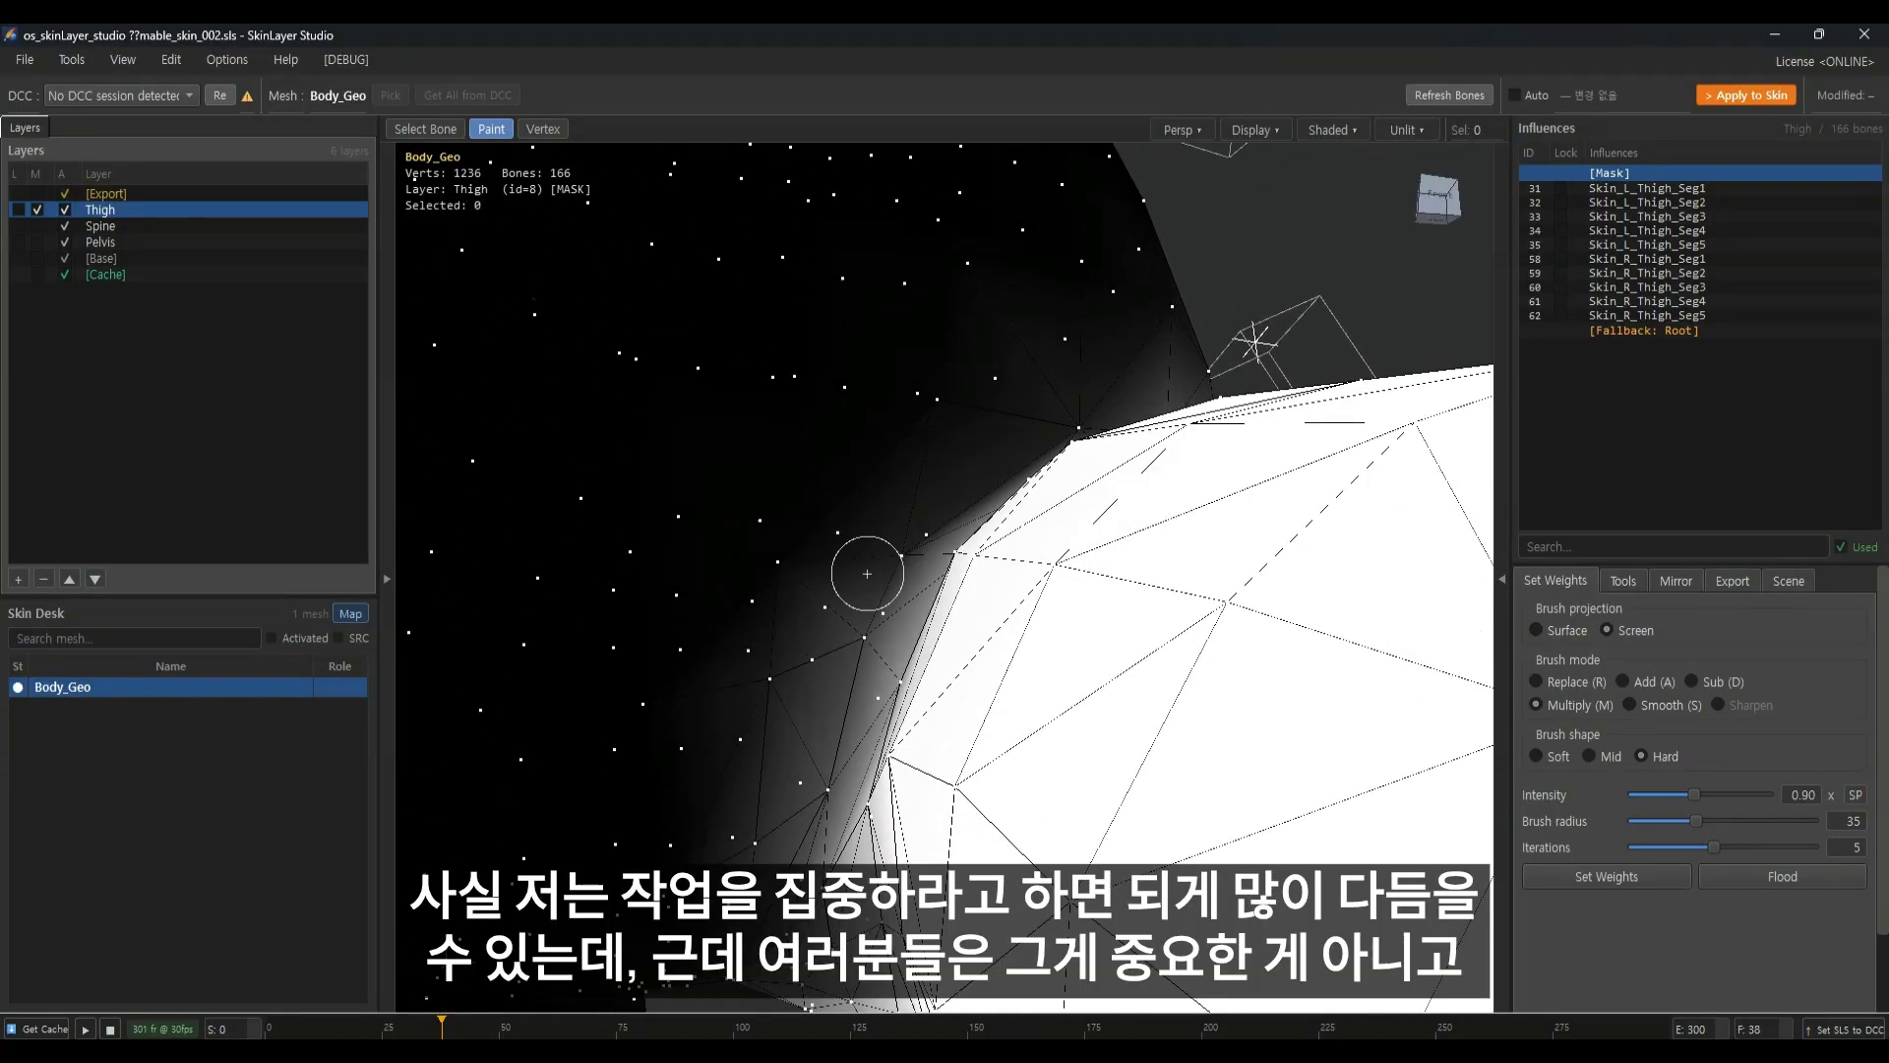
middle_drag(849, 622, 836, 581)
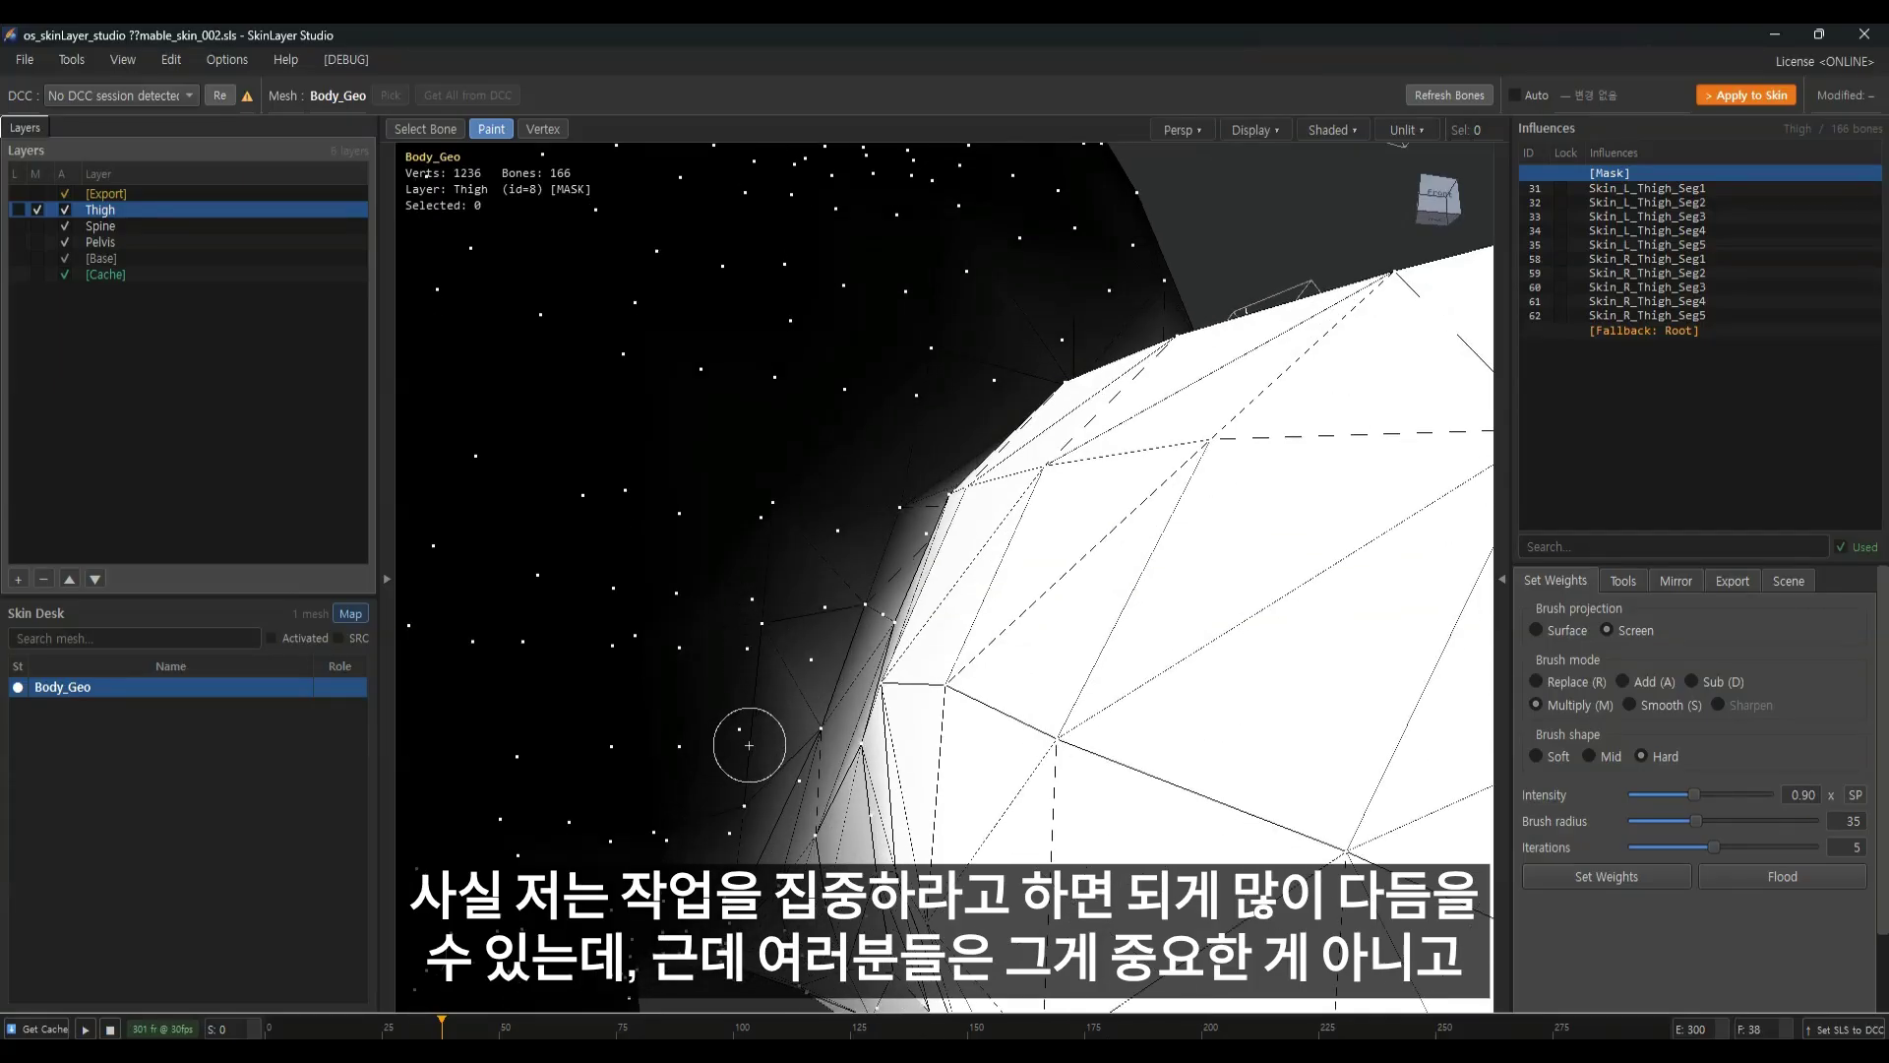
mouse_move(802, 673)
middle_down()
mouse_move(801, 624)
mouse_move(668, 710)
mouse_move(799, 622)
mouse_move(1053, 502)
mouse_move(1060, 730)
mouse_move(989, 718)
middle_up()
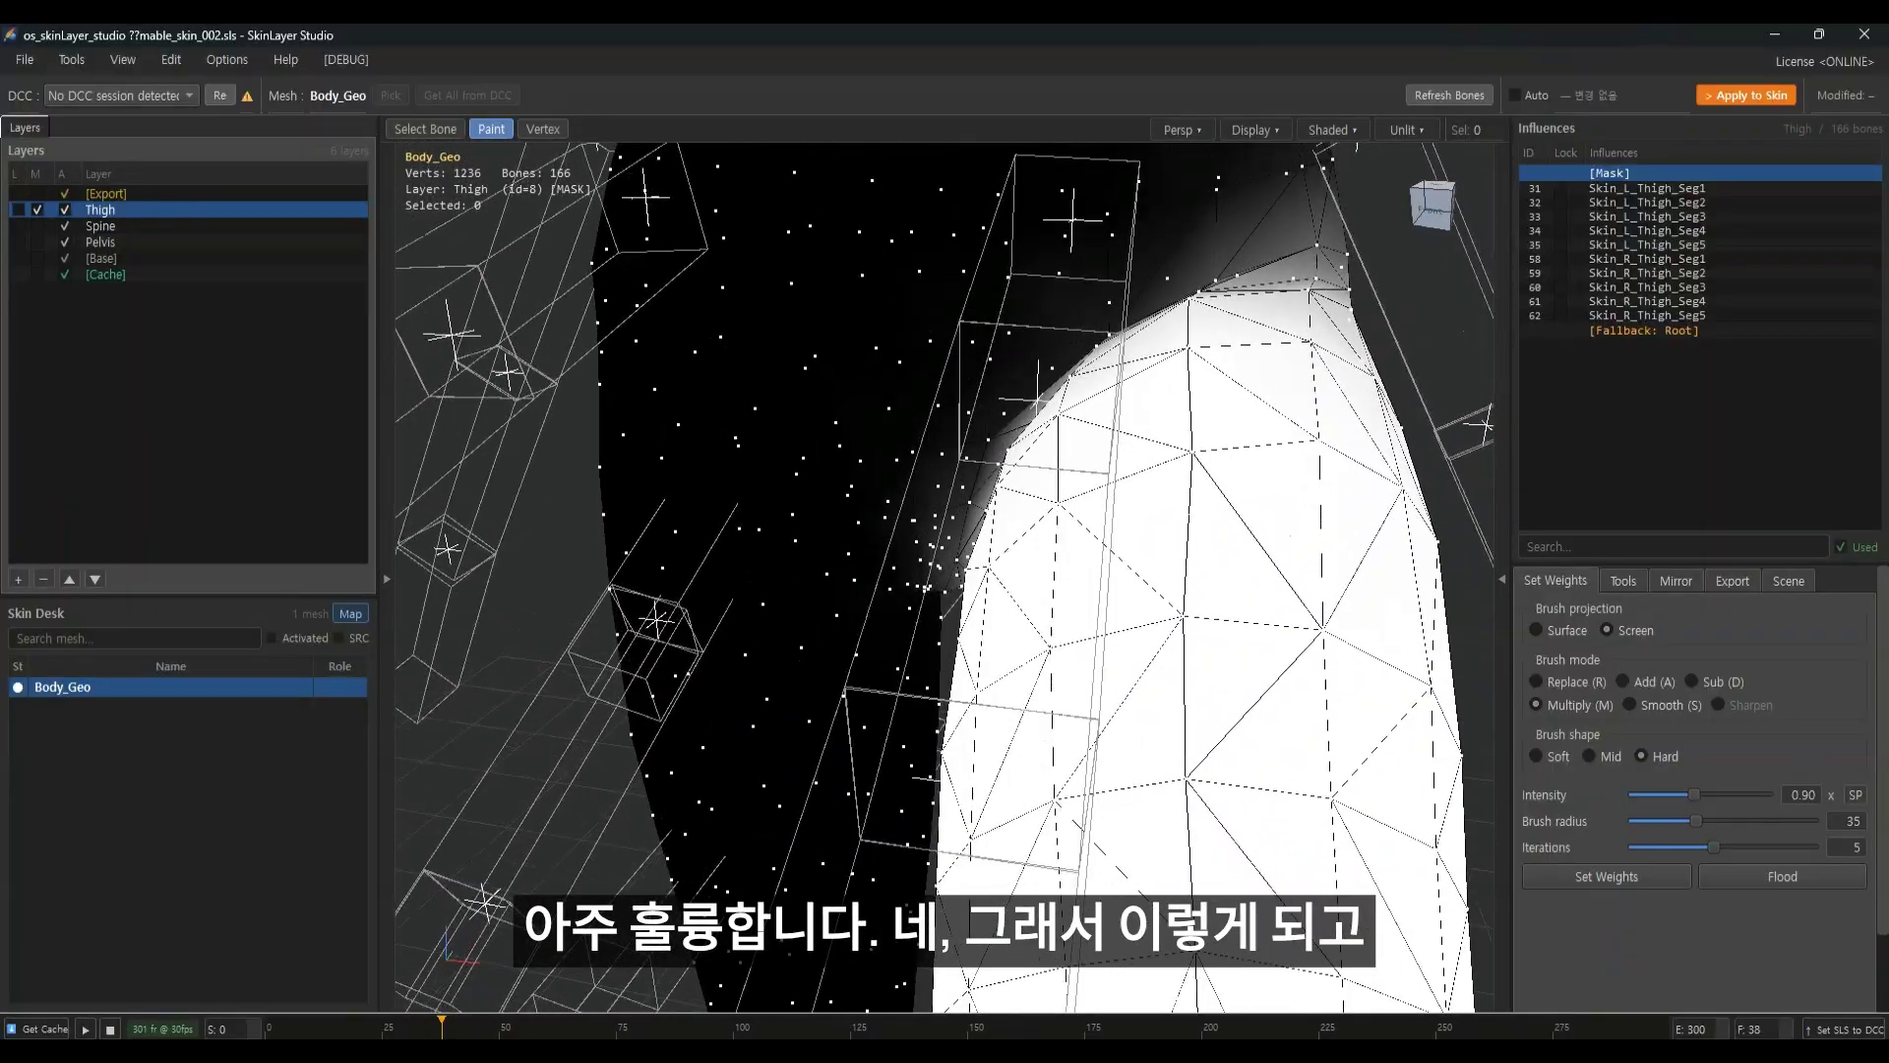
drag(464, 1031, 592, 1026)
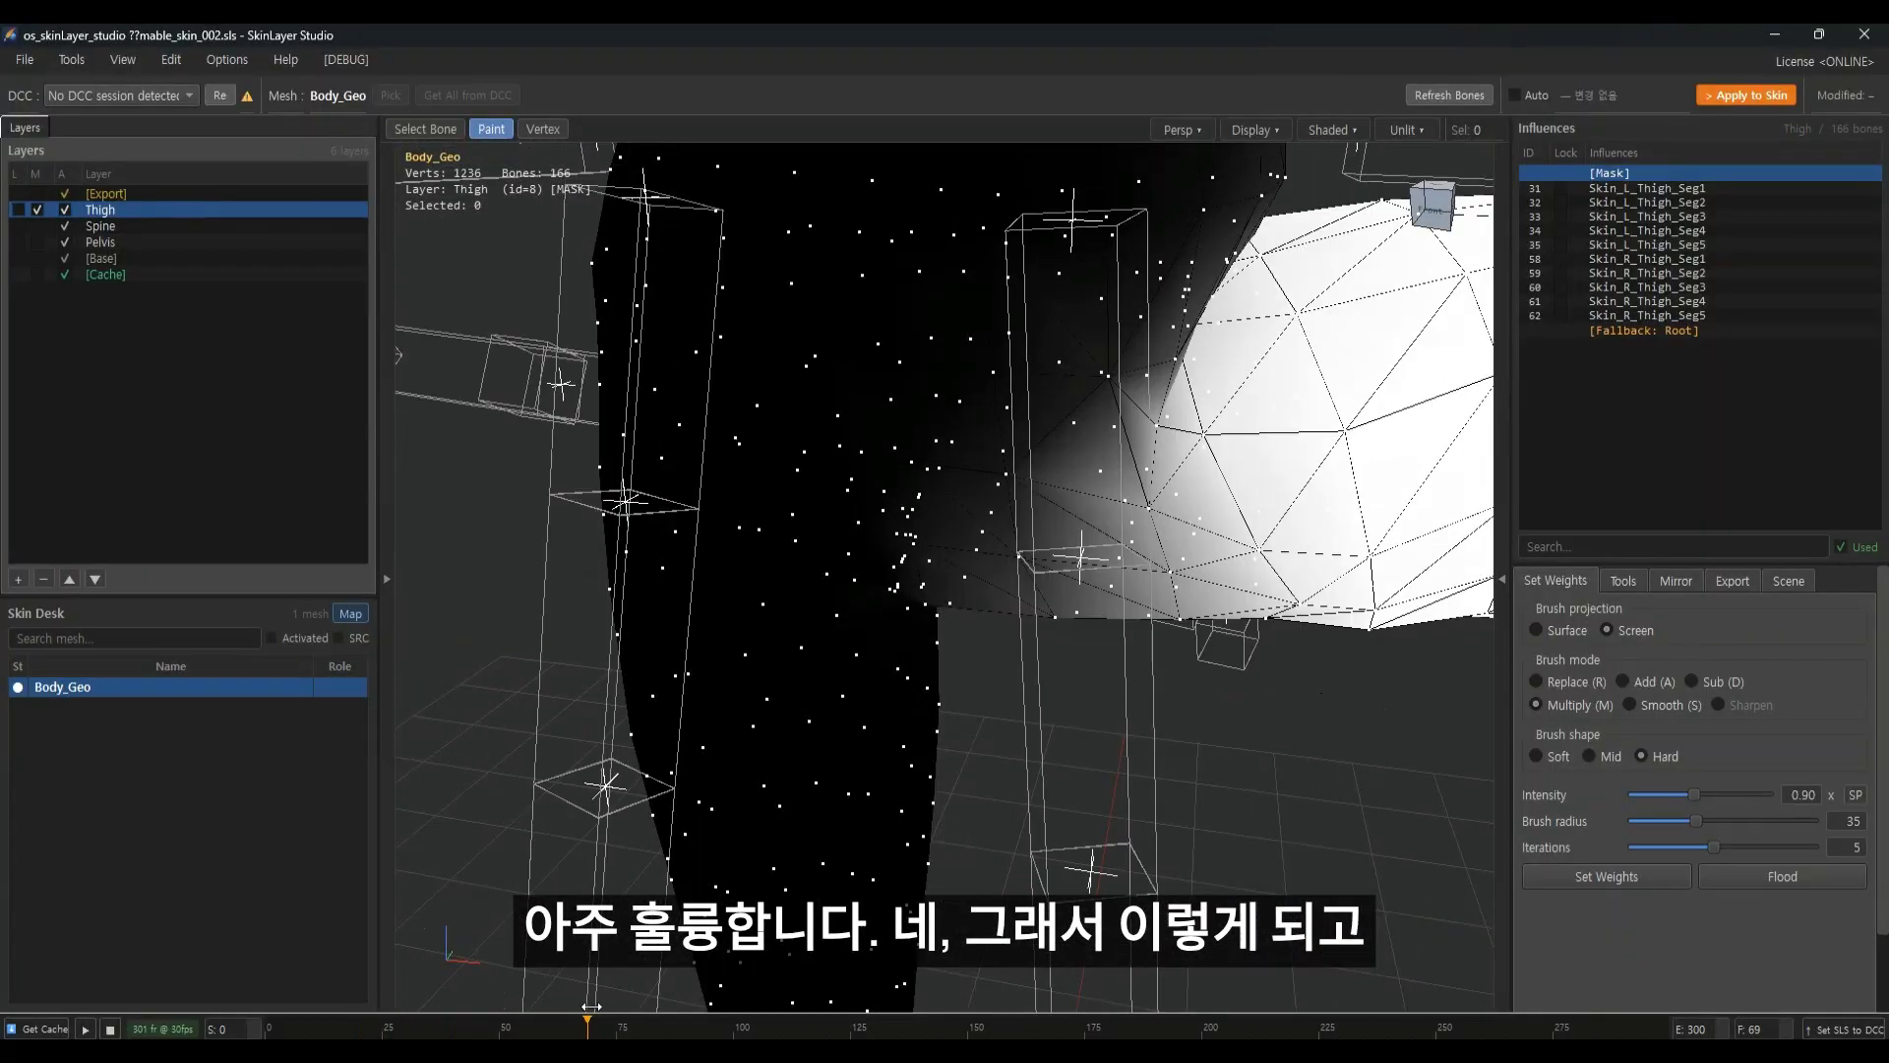
Show Body_Geo in wireframe from the front and move the animation to frame 55 to check the left hip
mouse_move(1093, 724)
middle_down()
mouse_move(1164, 598)
mouse_move(1026, 695)
mouse_move(1034, 679)
middle_up()
key(4)
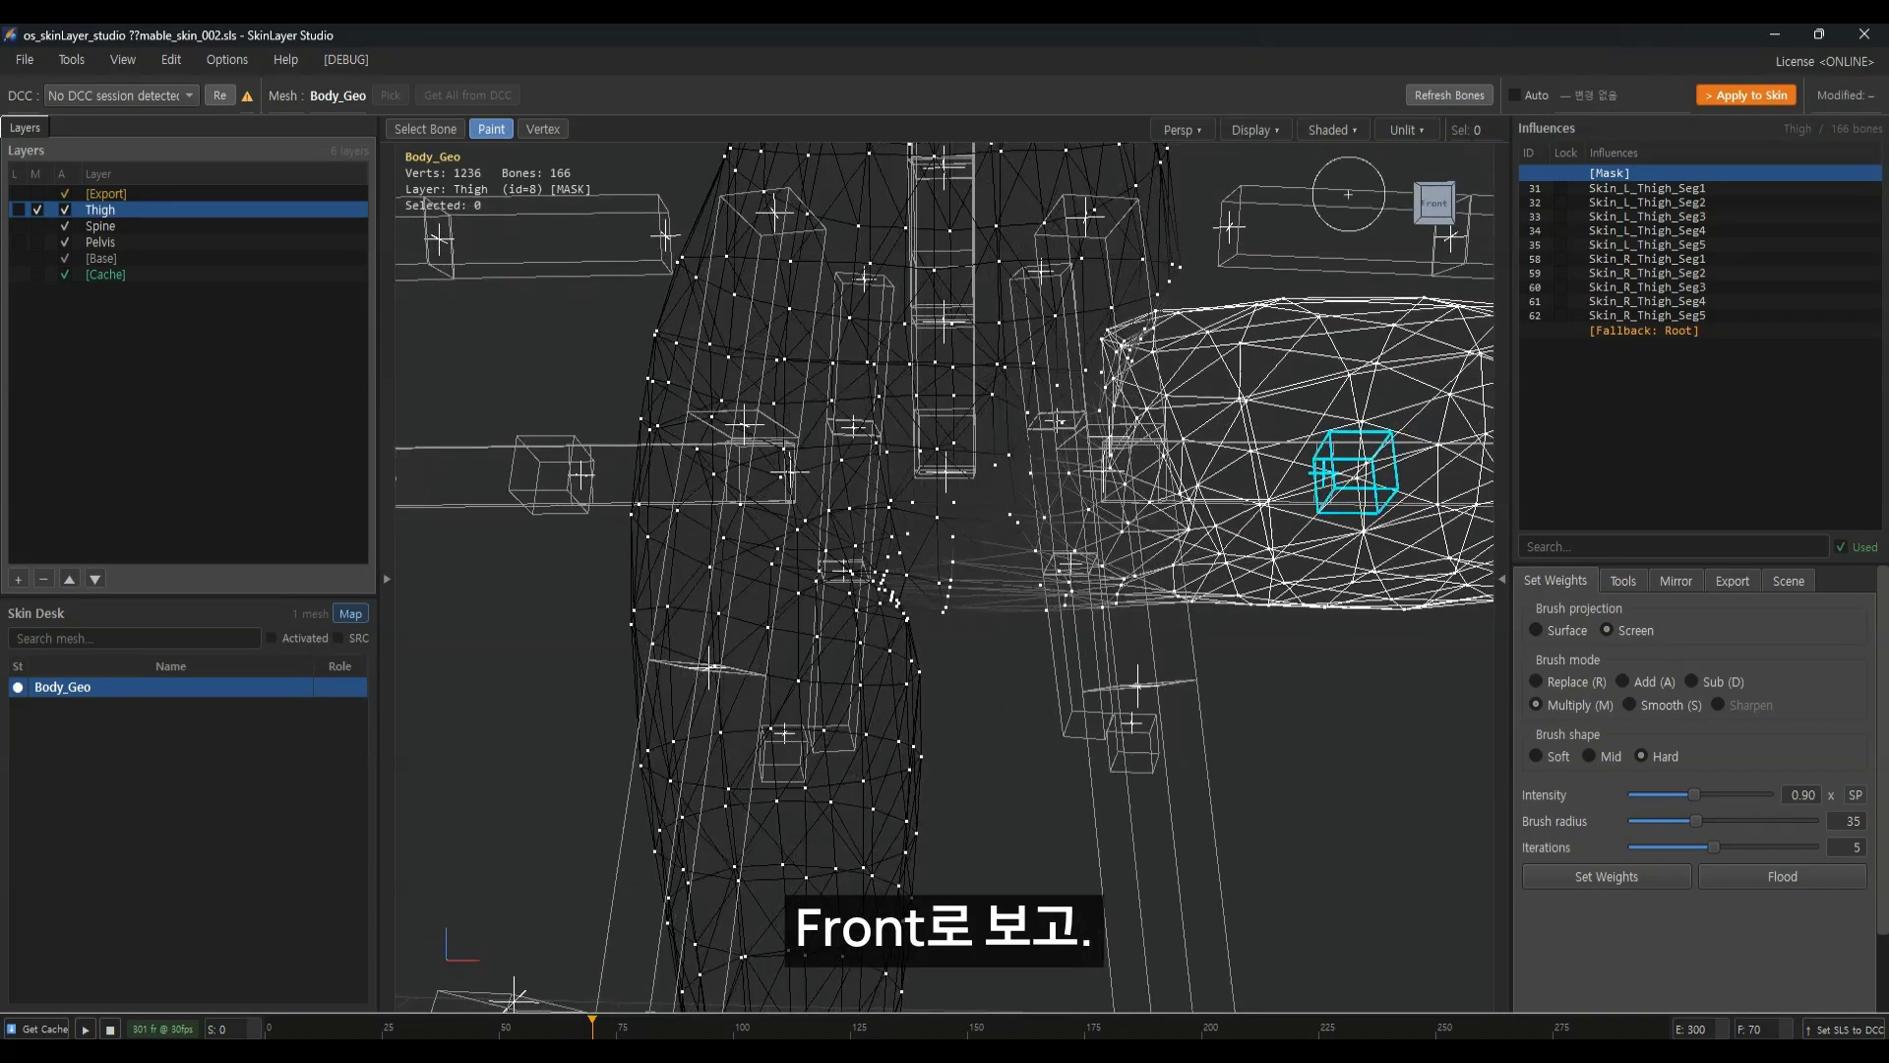
click(1416, 209)
scroll(1029, 601, up, 6)
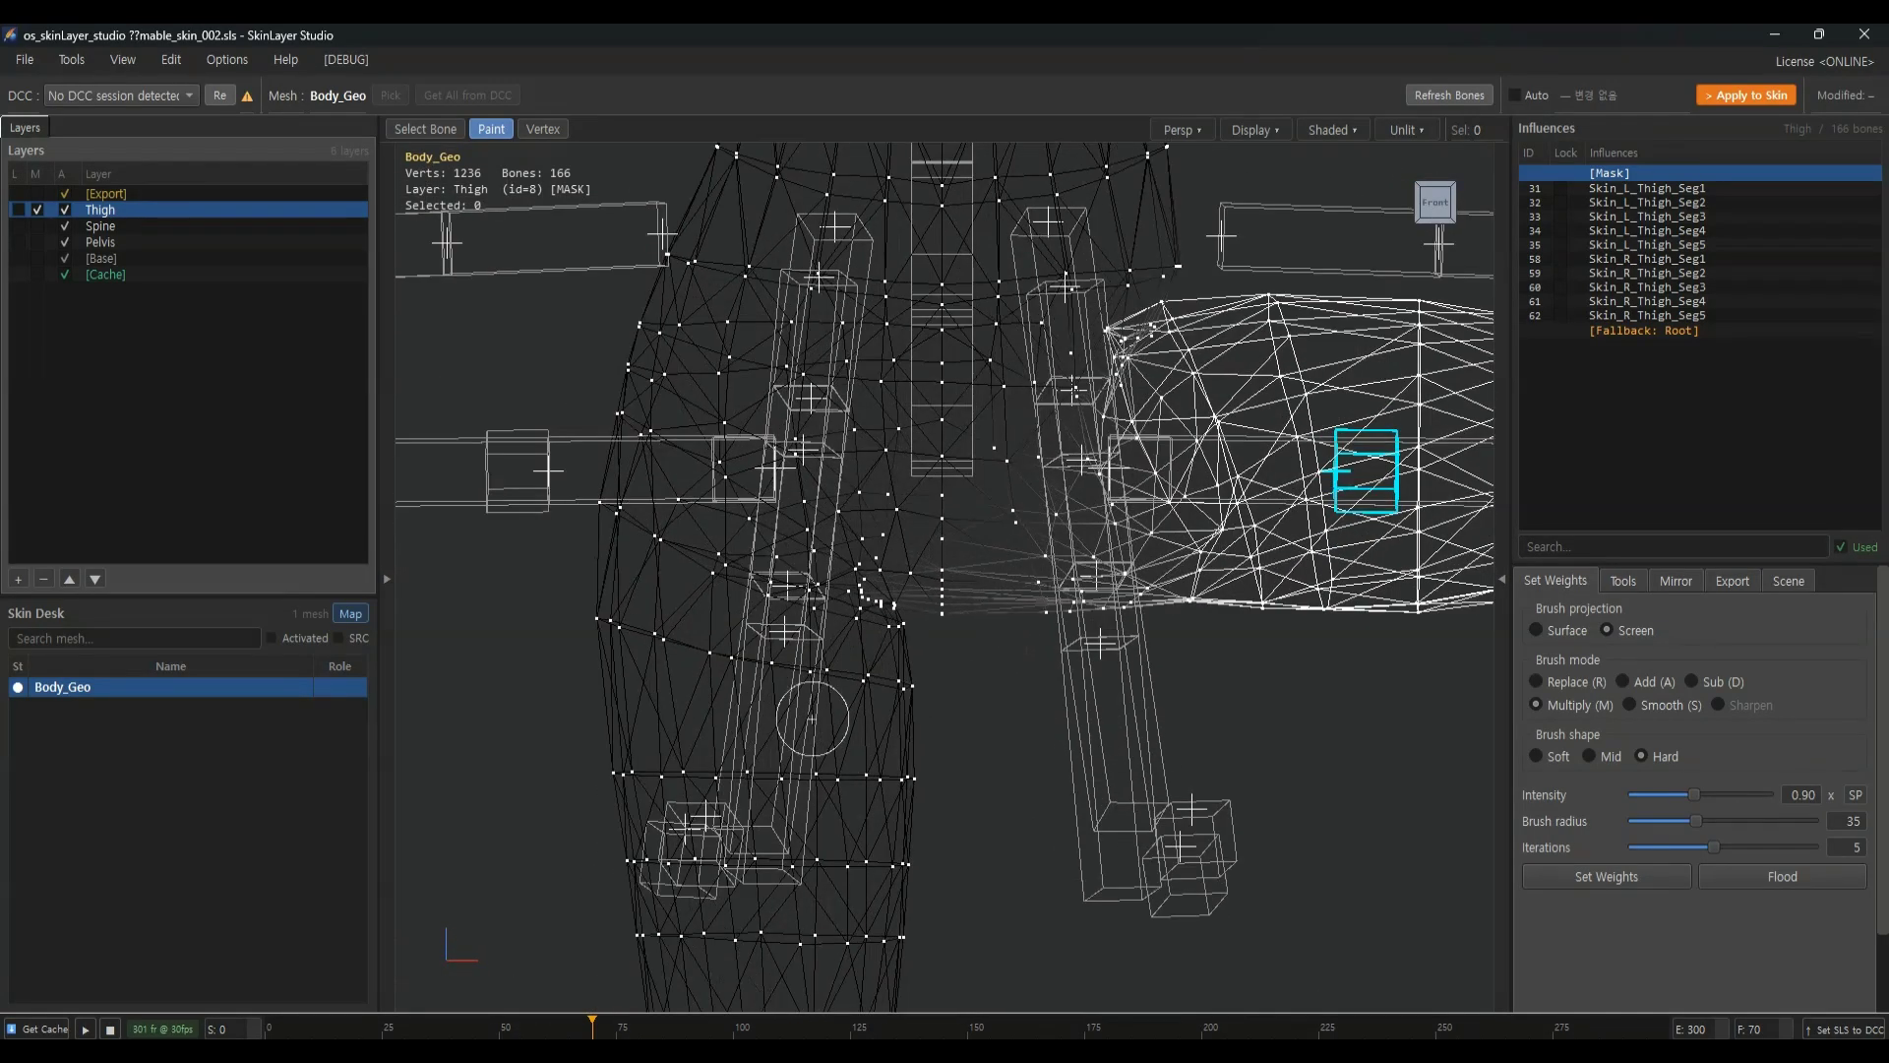
click(521, 1027)
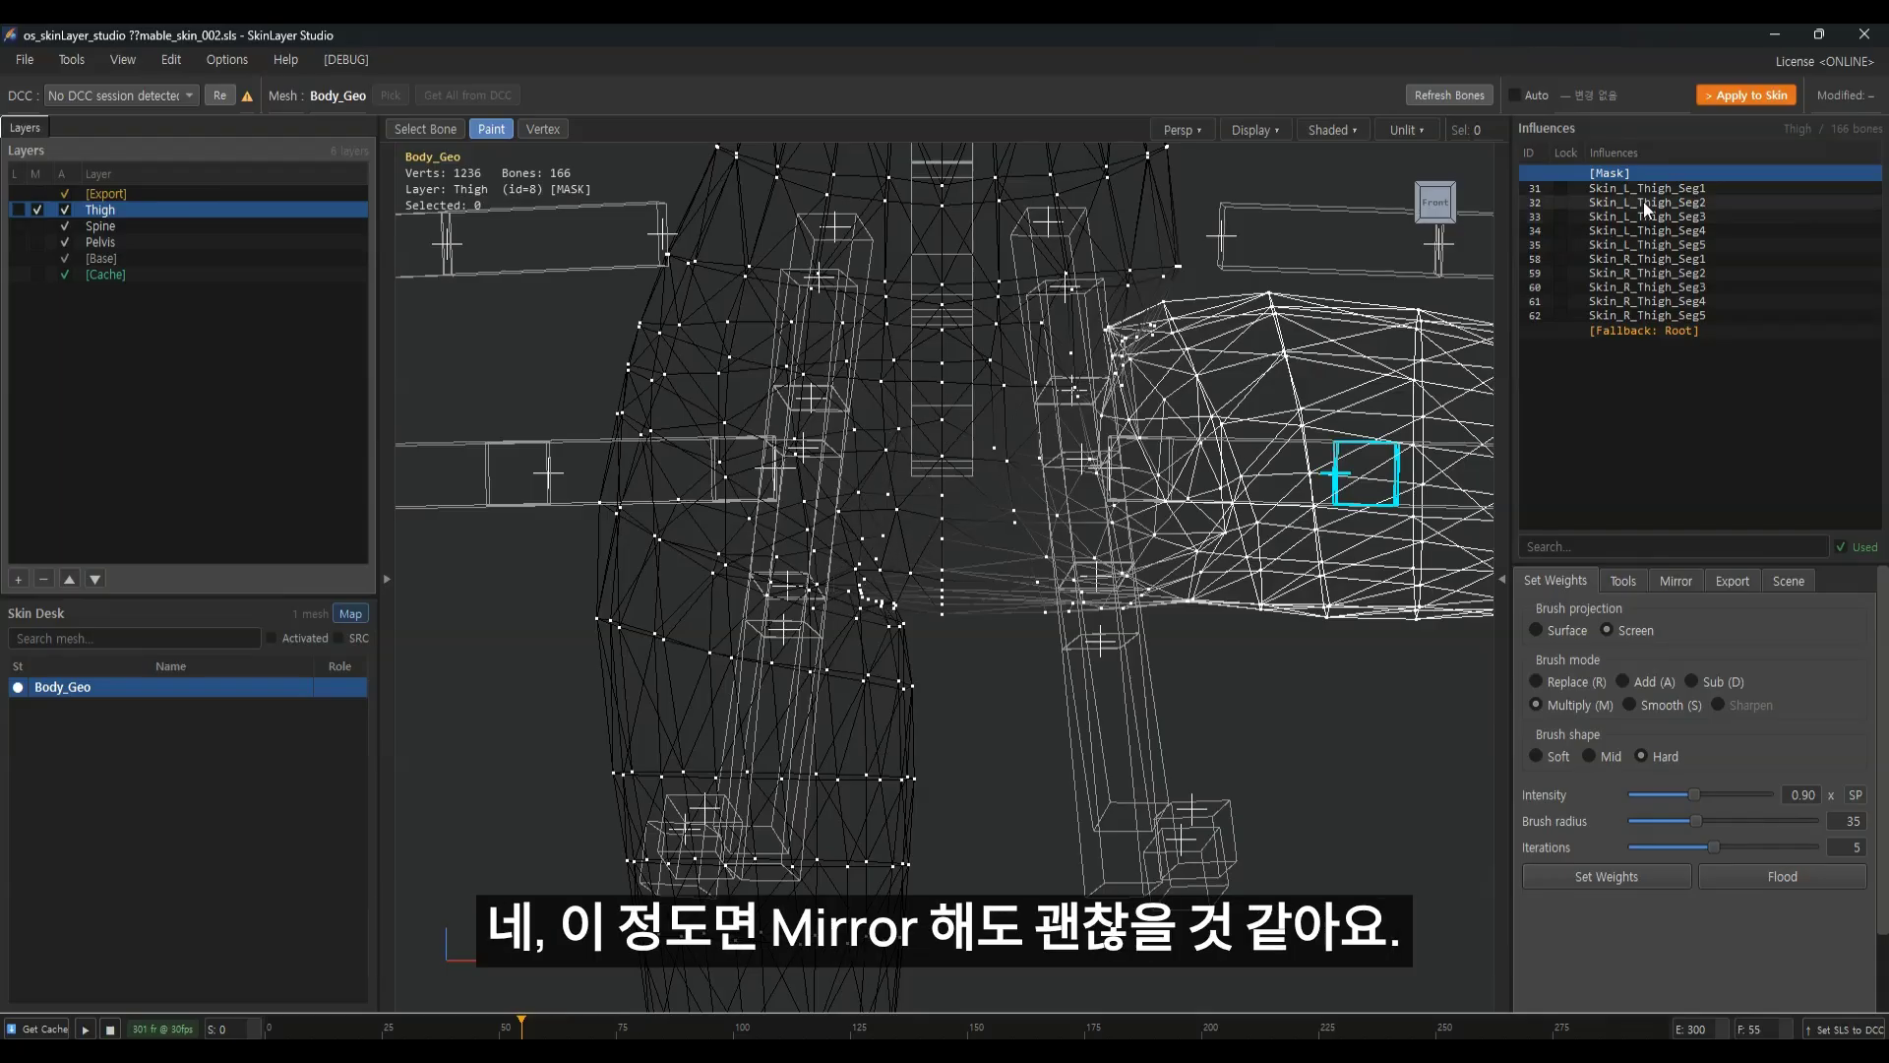
Mirror the Thigh layer's left segment weights from +X to -X for all vertices
click(1644, 202)
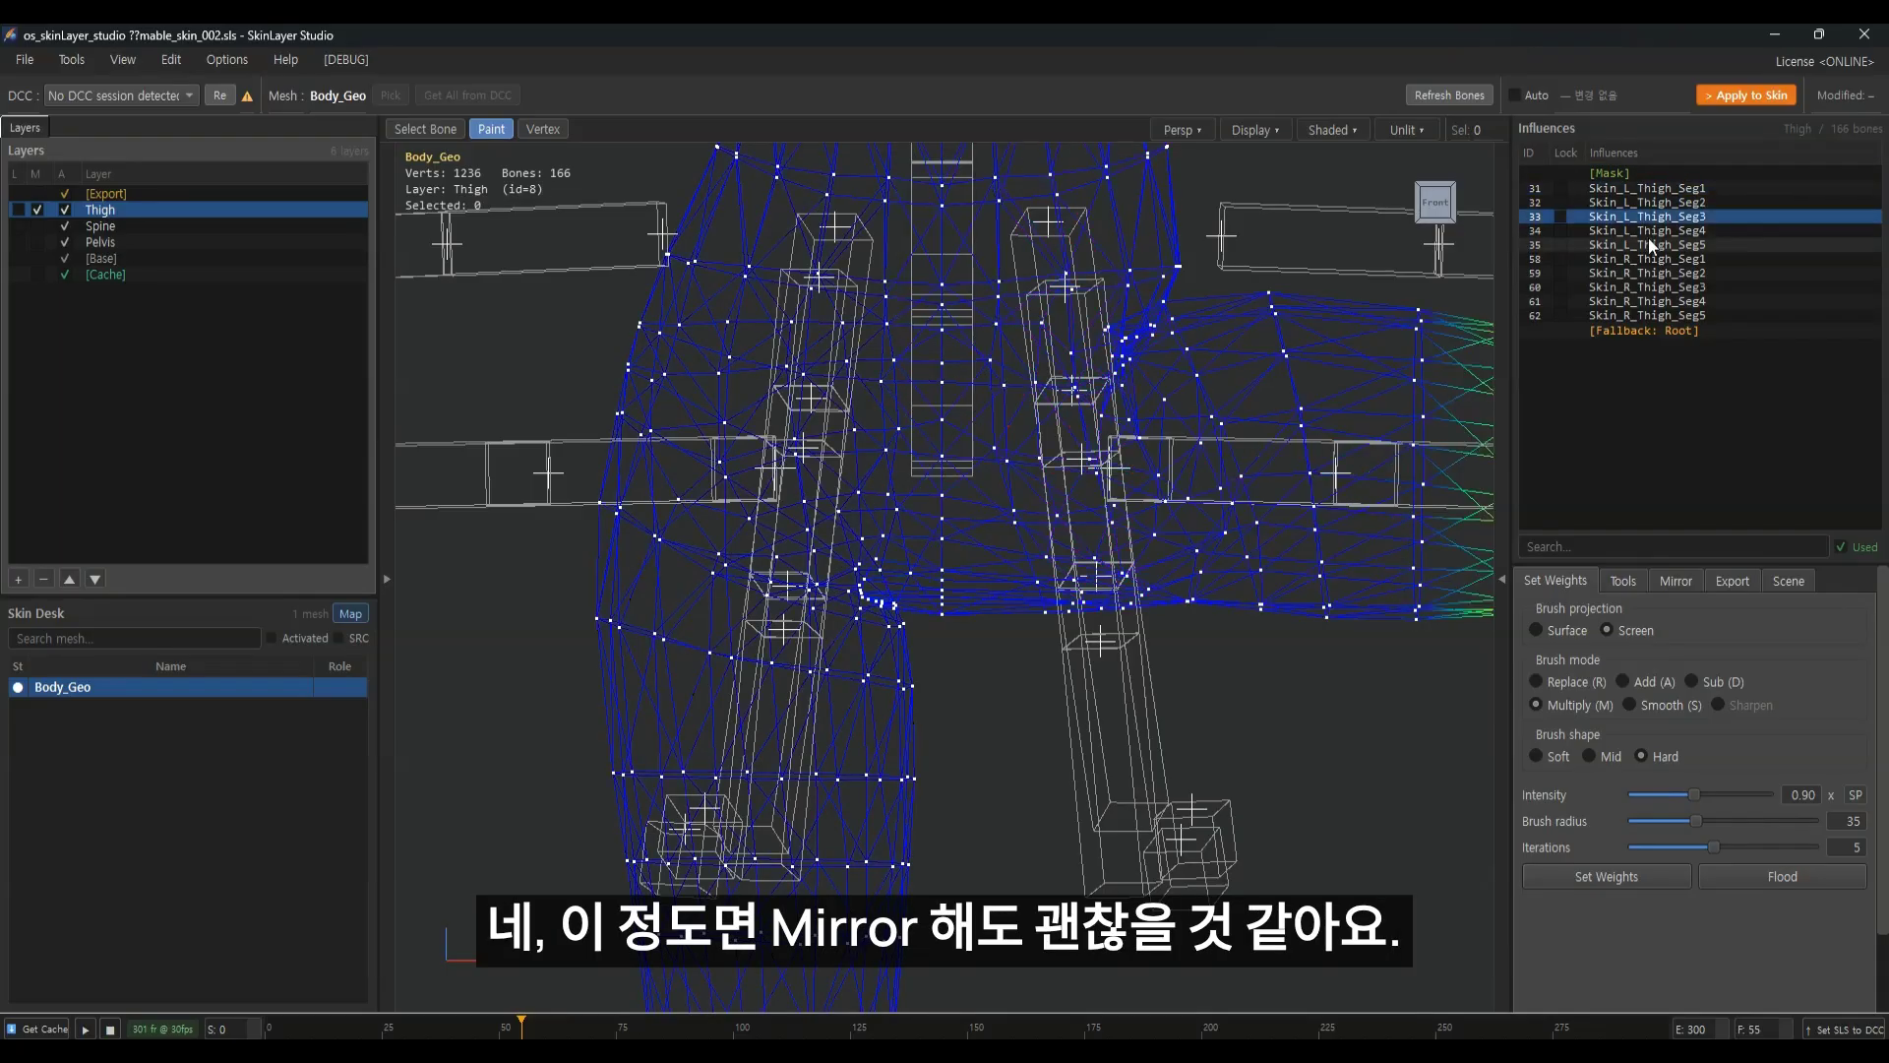
click(1650, 244)
scroll(1118, 562, down, 2)
click(1676, 581)
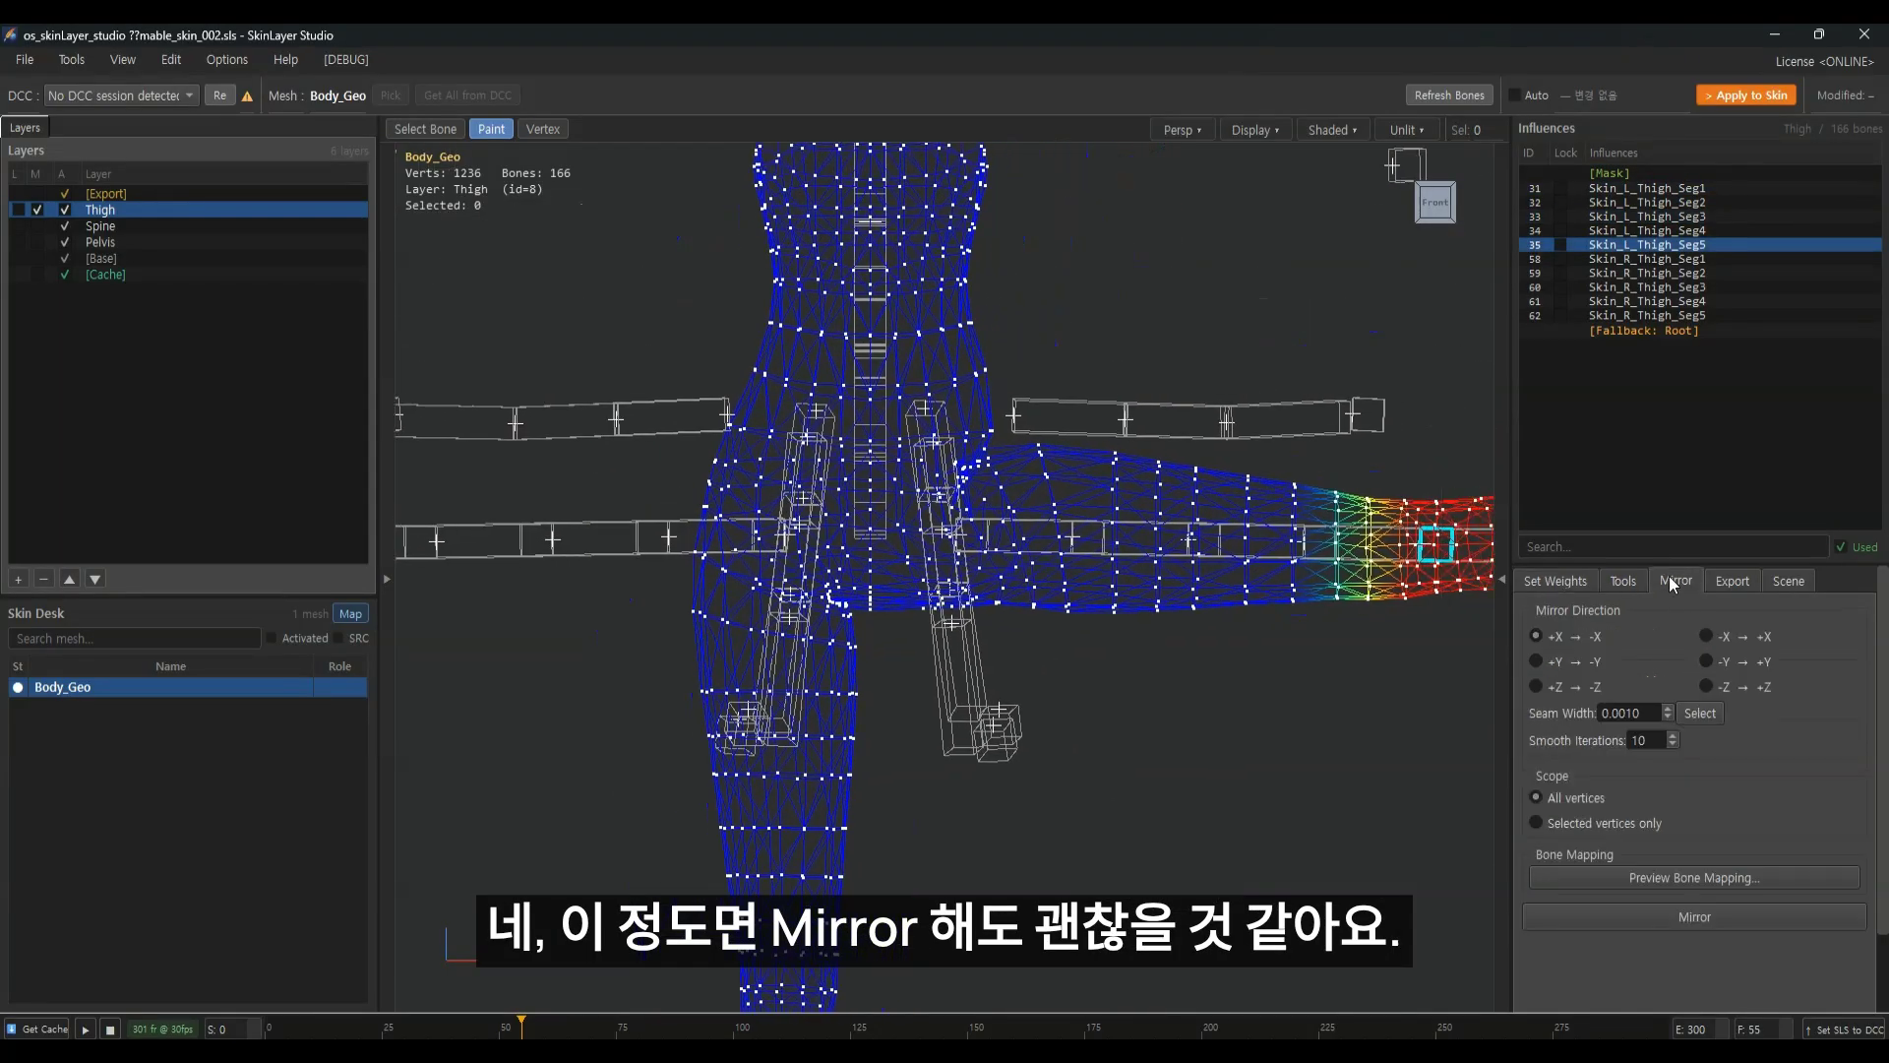
click(1695, 916)
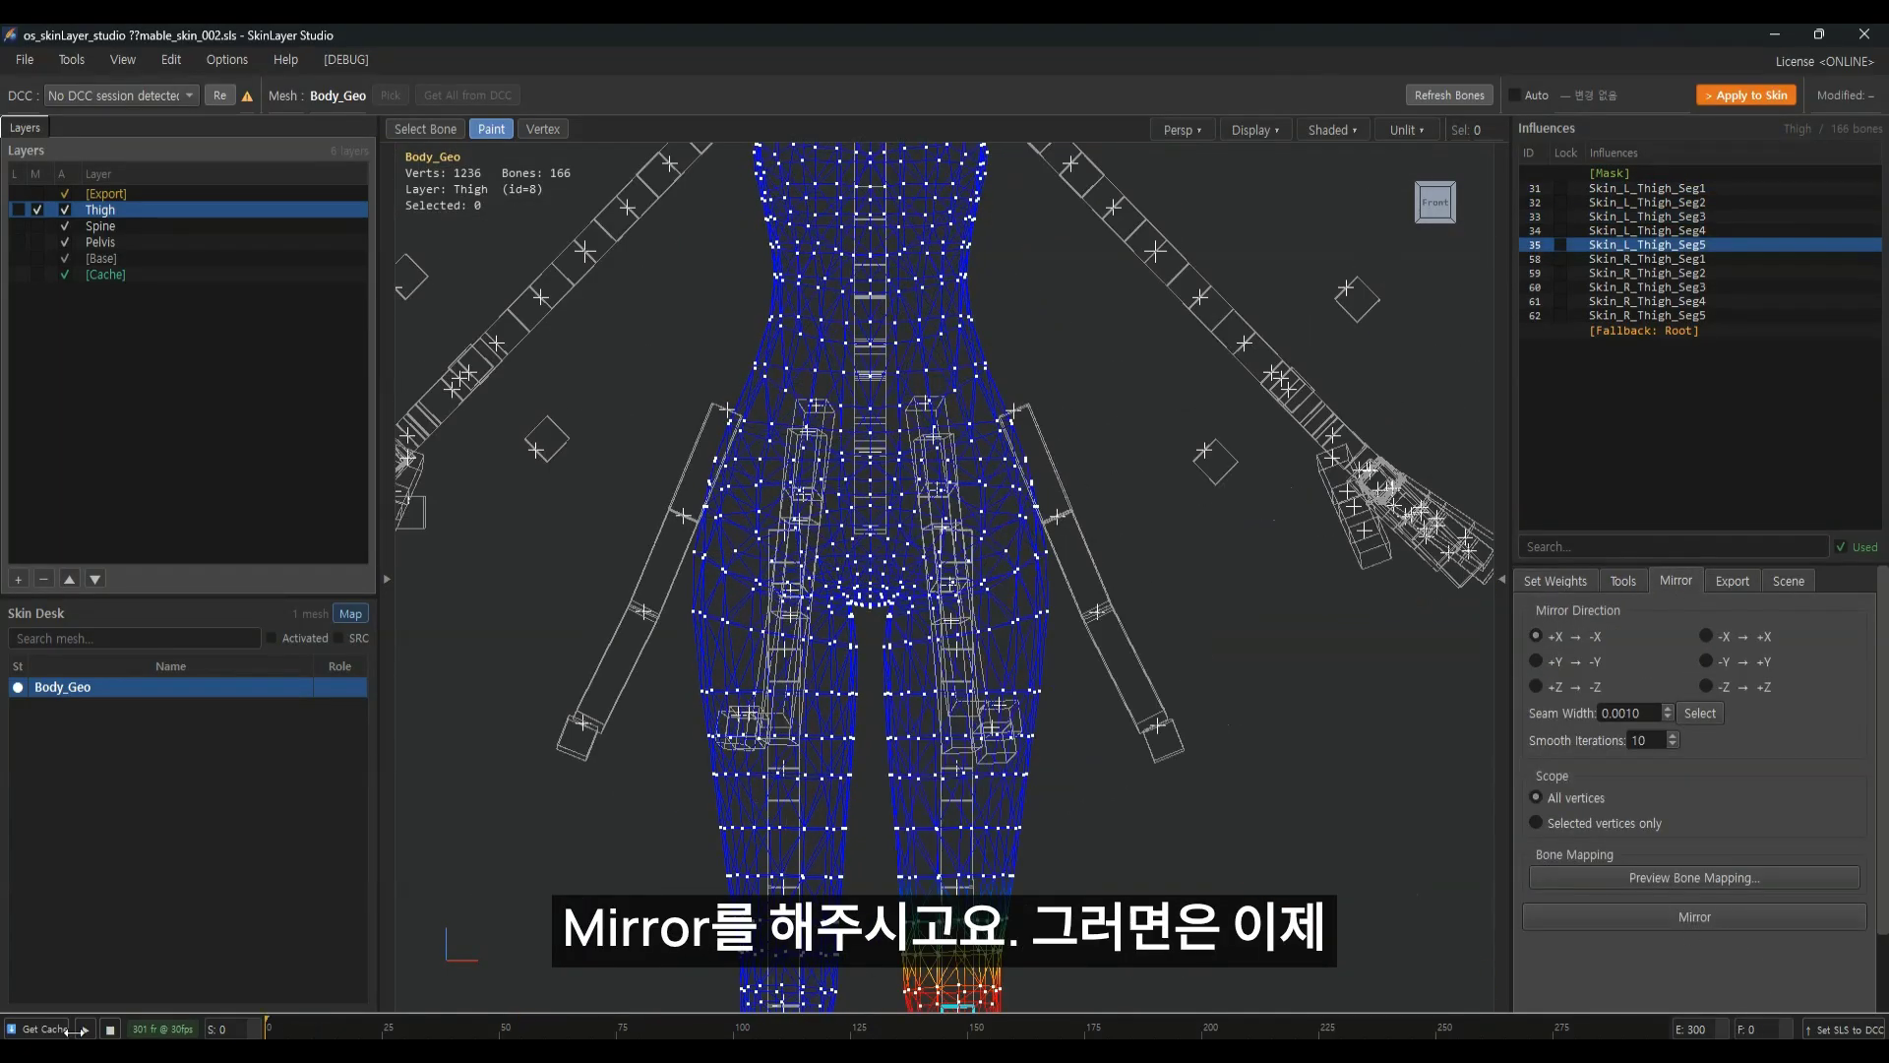
click(1685, 913)
Scrub the animation to frame 47 and check the right thigh segment weights against the layer mask
drag(271, 1028, 479, 1029)
click(1781, 172)
click(1722, 217)
click(1713, 258)
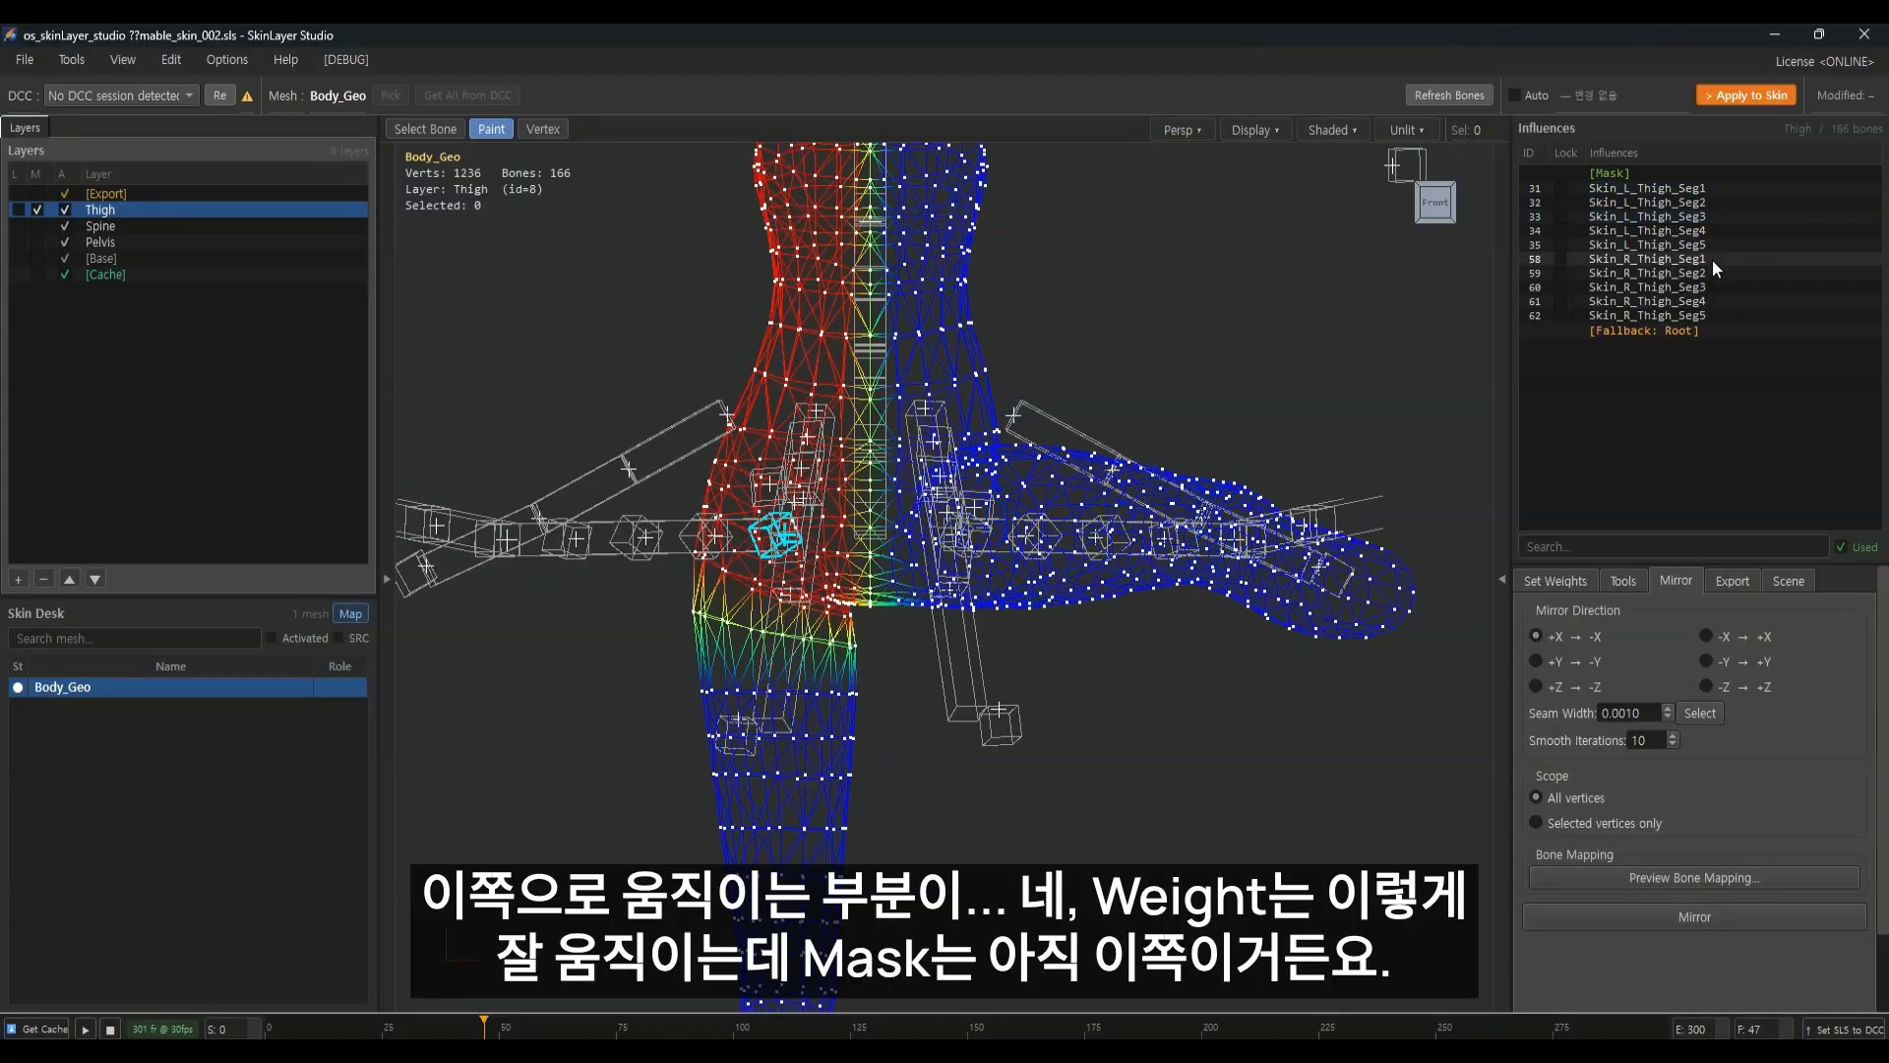
click(1712, 273)
click(1718, 259)
Mirror the Thigh layer's mask from +X to -X for all vertices
click(1681, 174)
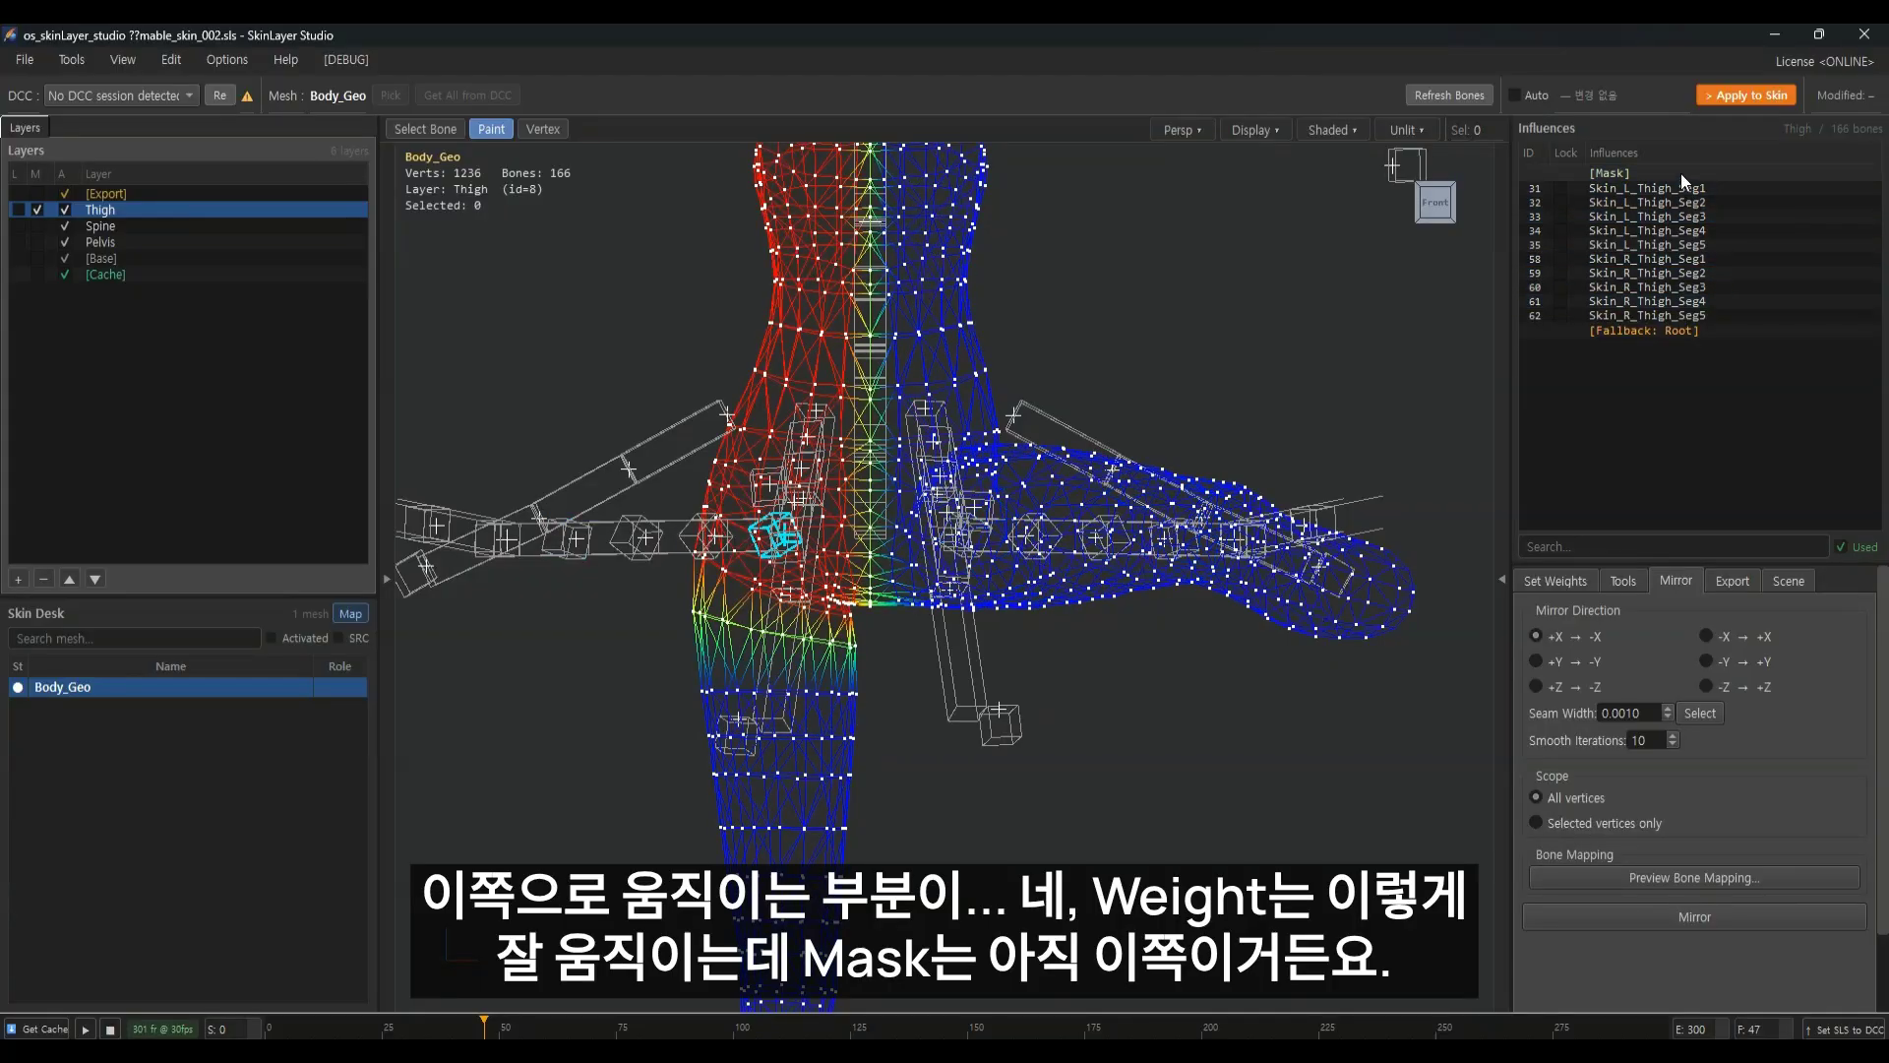
click(269, 1030)
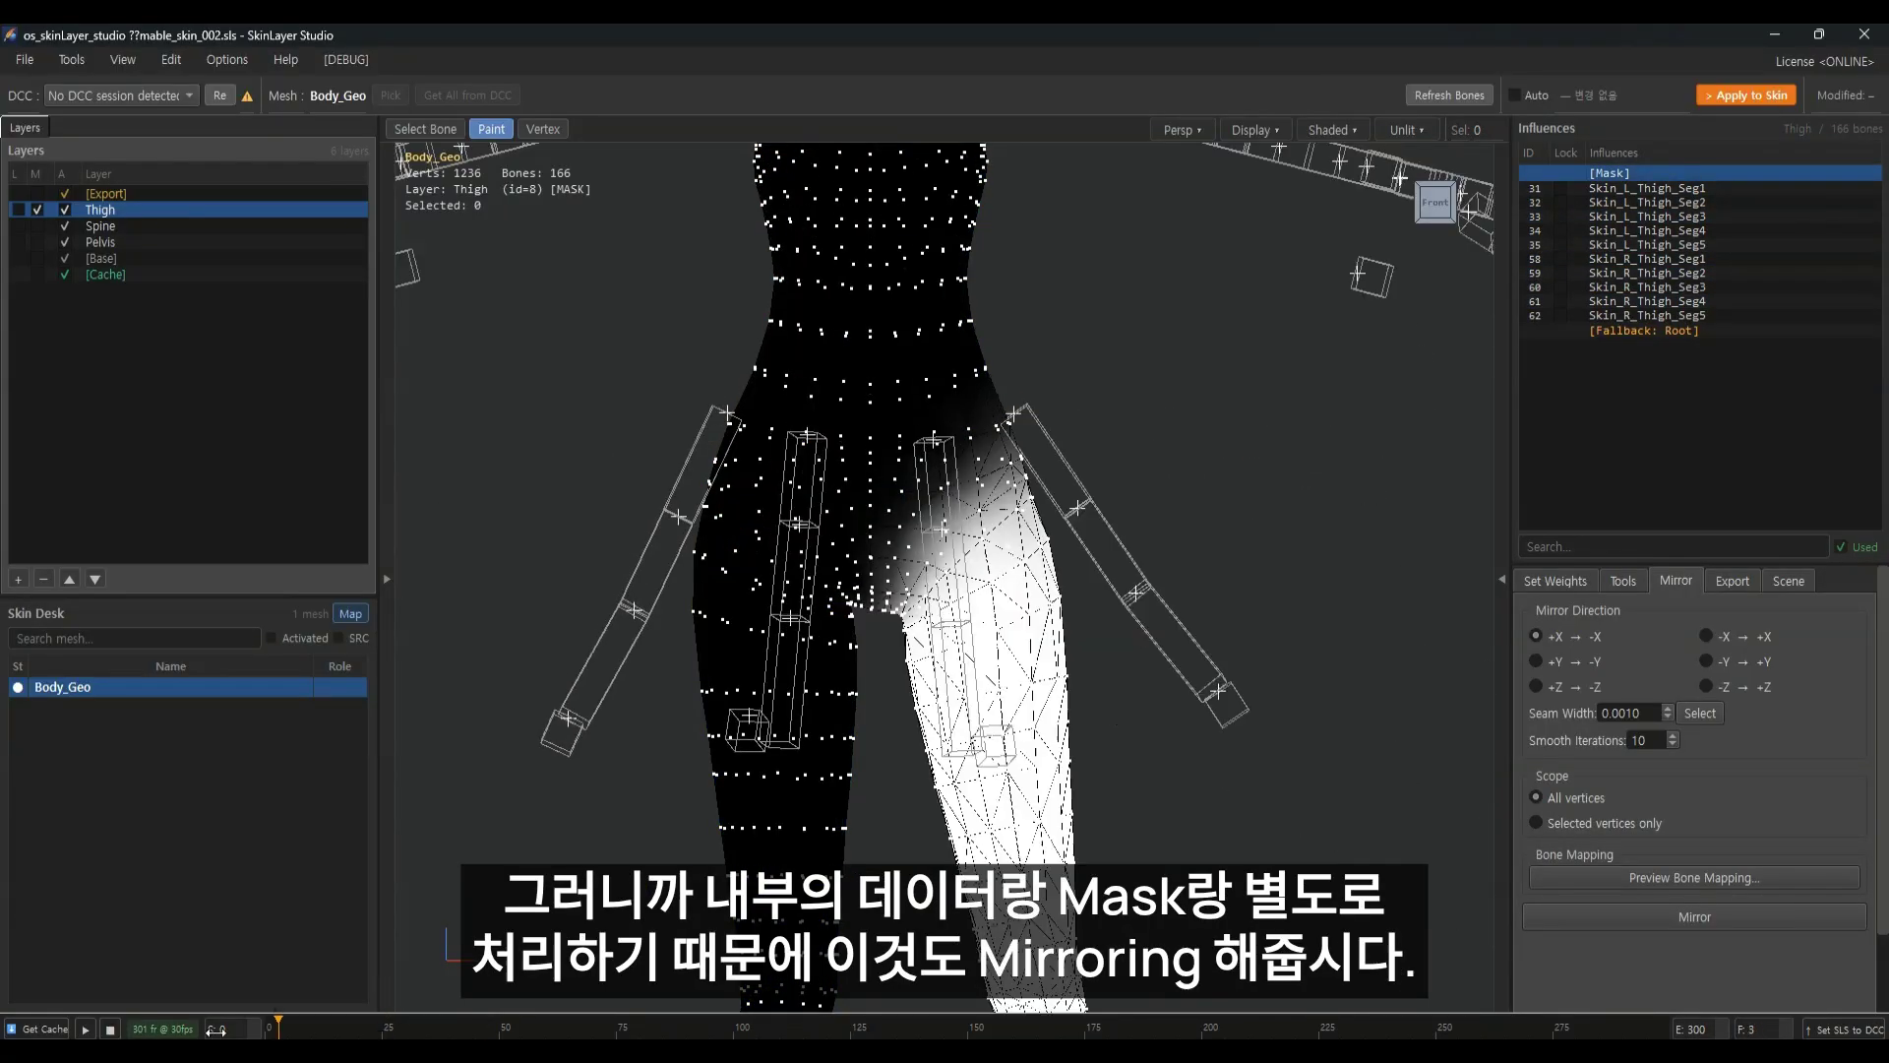
click(1699, 917)
Scrub the animation to frames 44 and 83, examining the mask on both thighs from the left side
drag(268, 1023, 469, 1000)
alt+drag(1220, 581, 1004, 667)
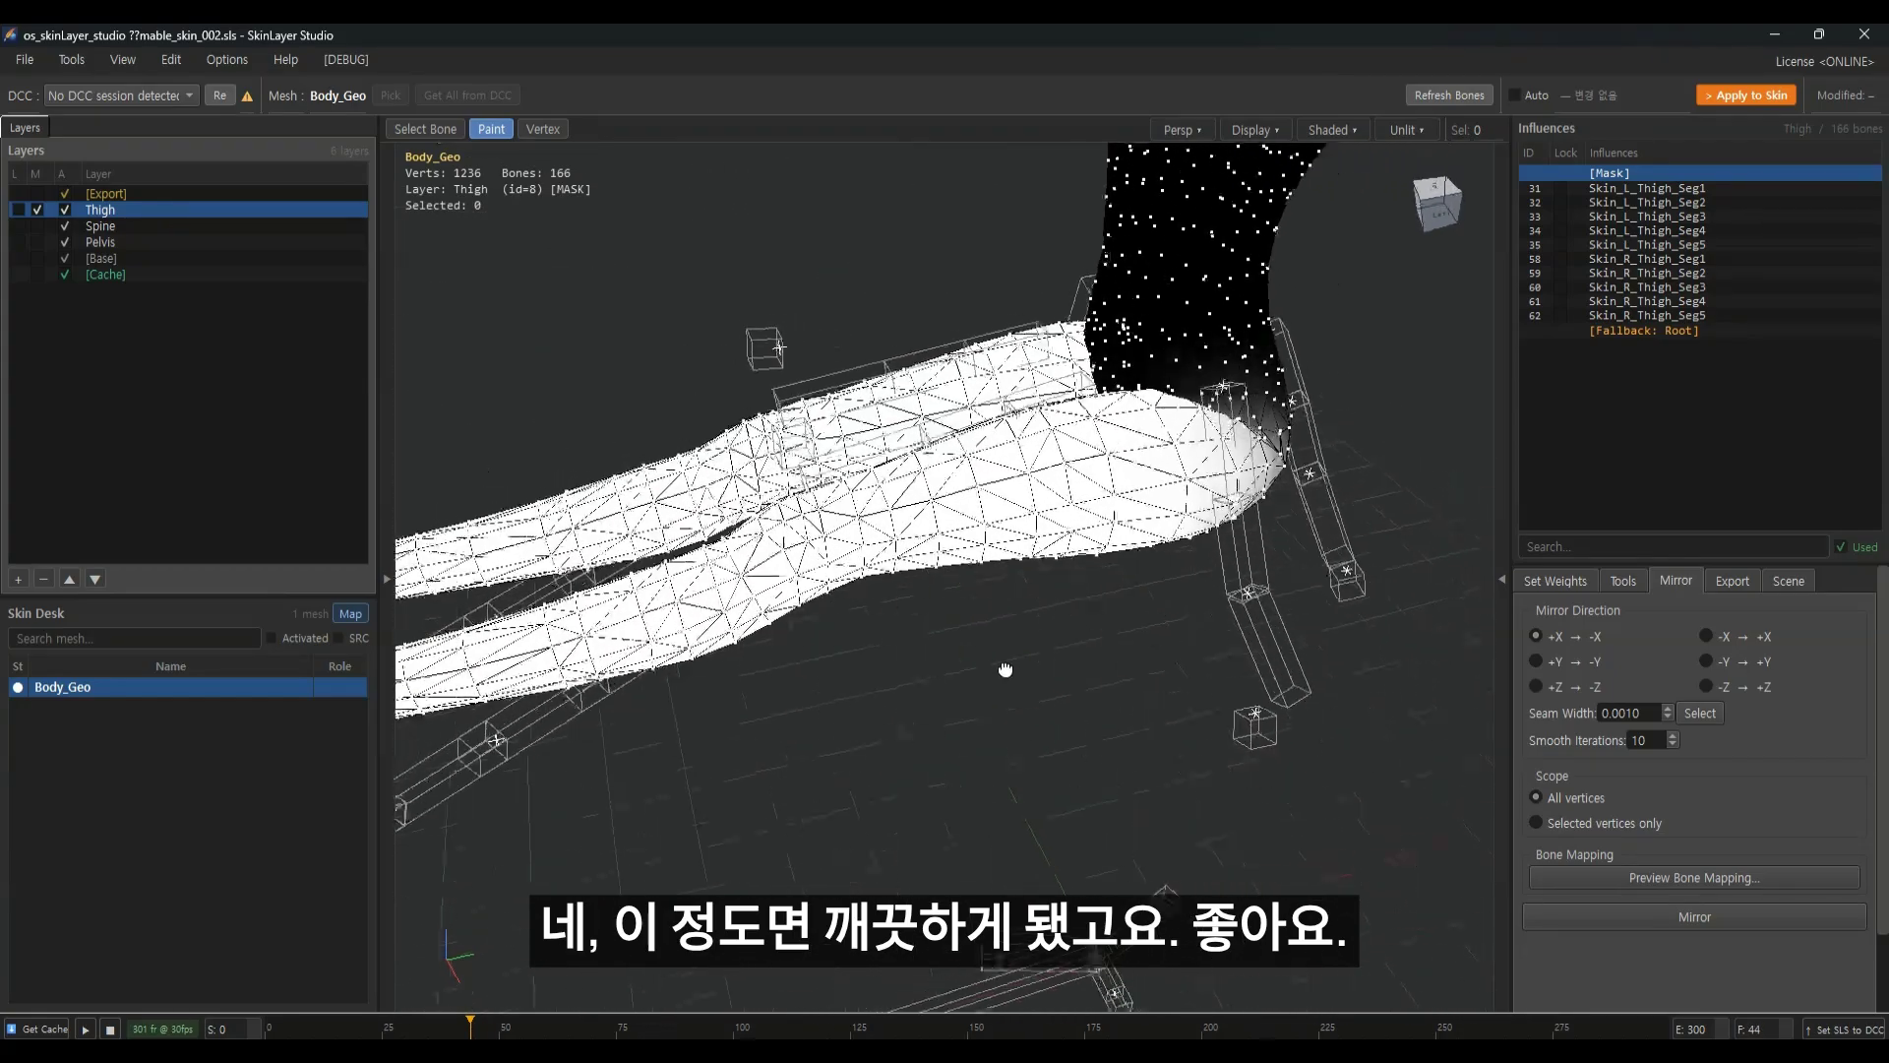
drag(470, 1024, 653, 1024)
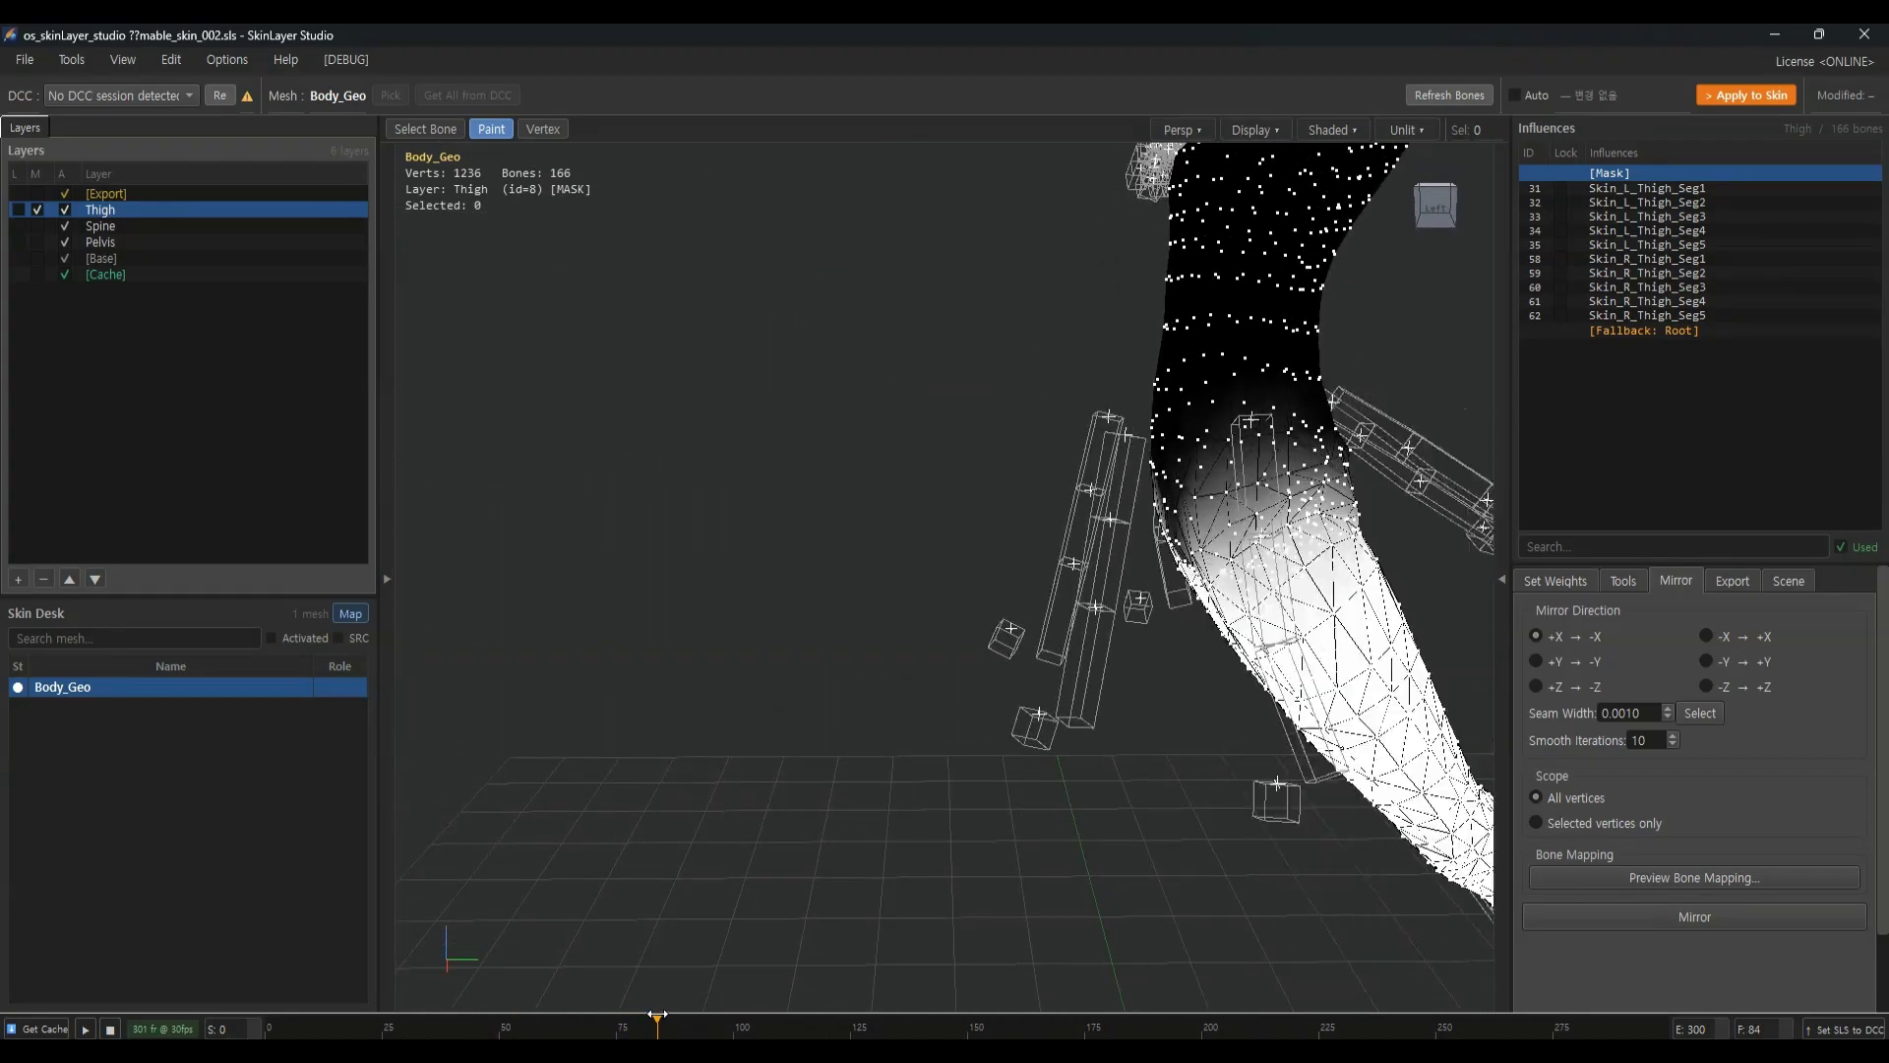
alt+drag(898, 752, 847, 735)
click(32, 63)
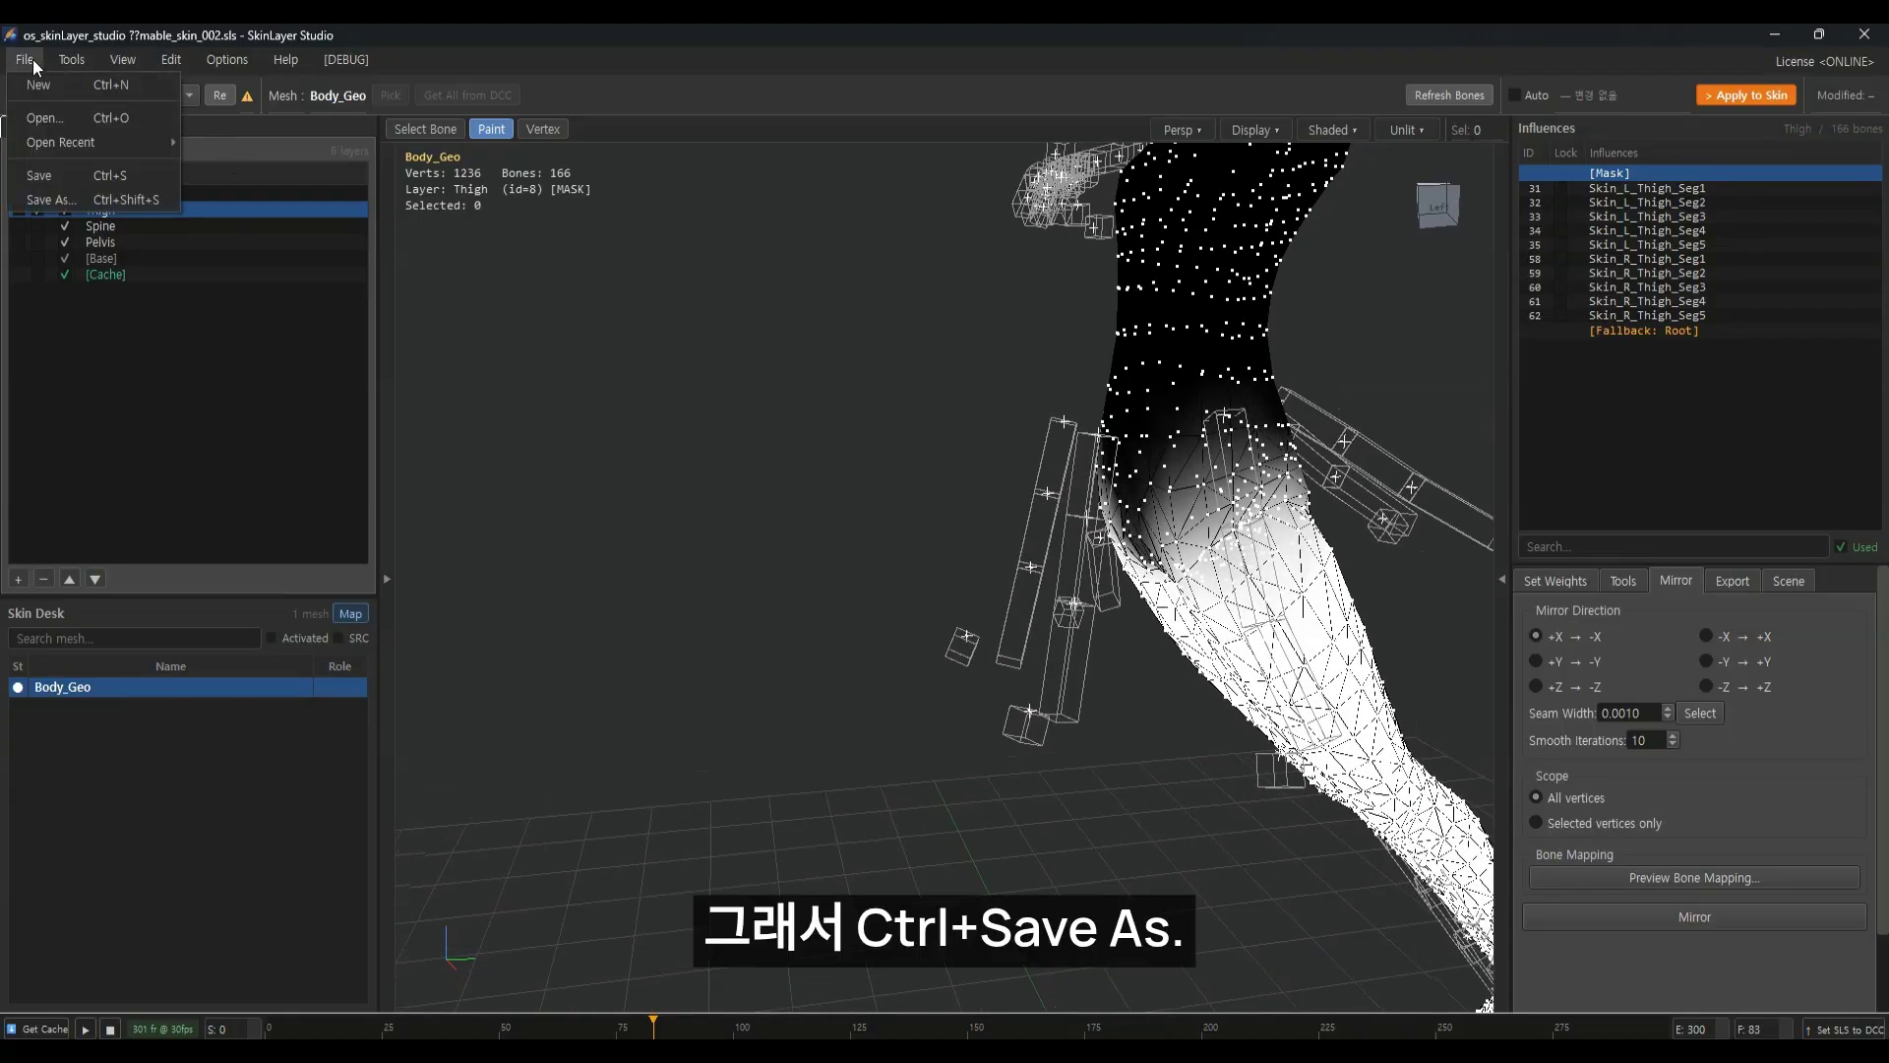
click(620, 410)
mouse_move(874, 596)
alt+mouse_down()
mouse_move(870, 570)
mouse_move(841, 578)
mouse_move(768, 633)
alt+mouse_up()
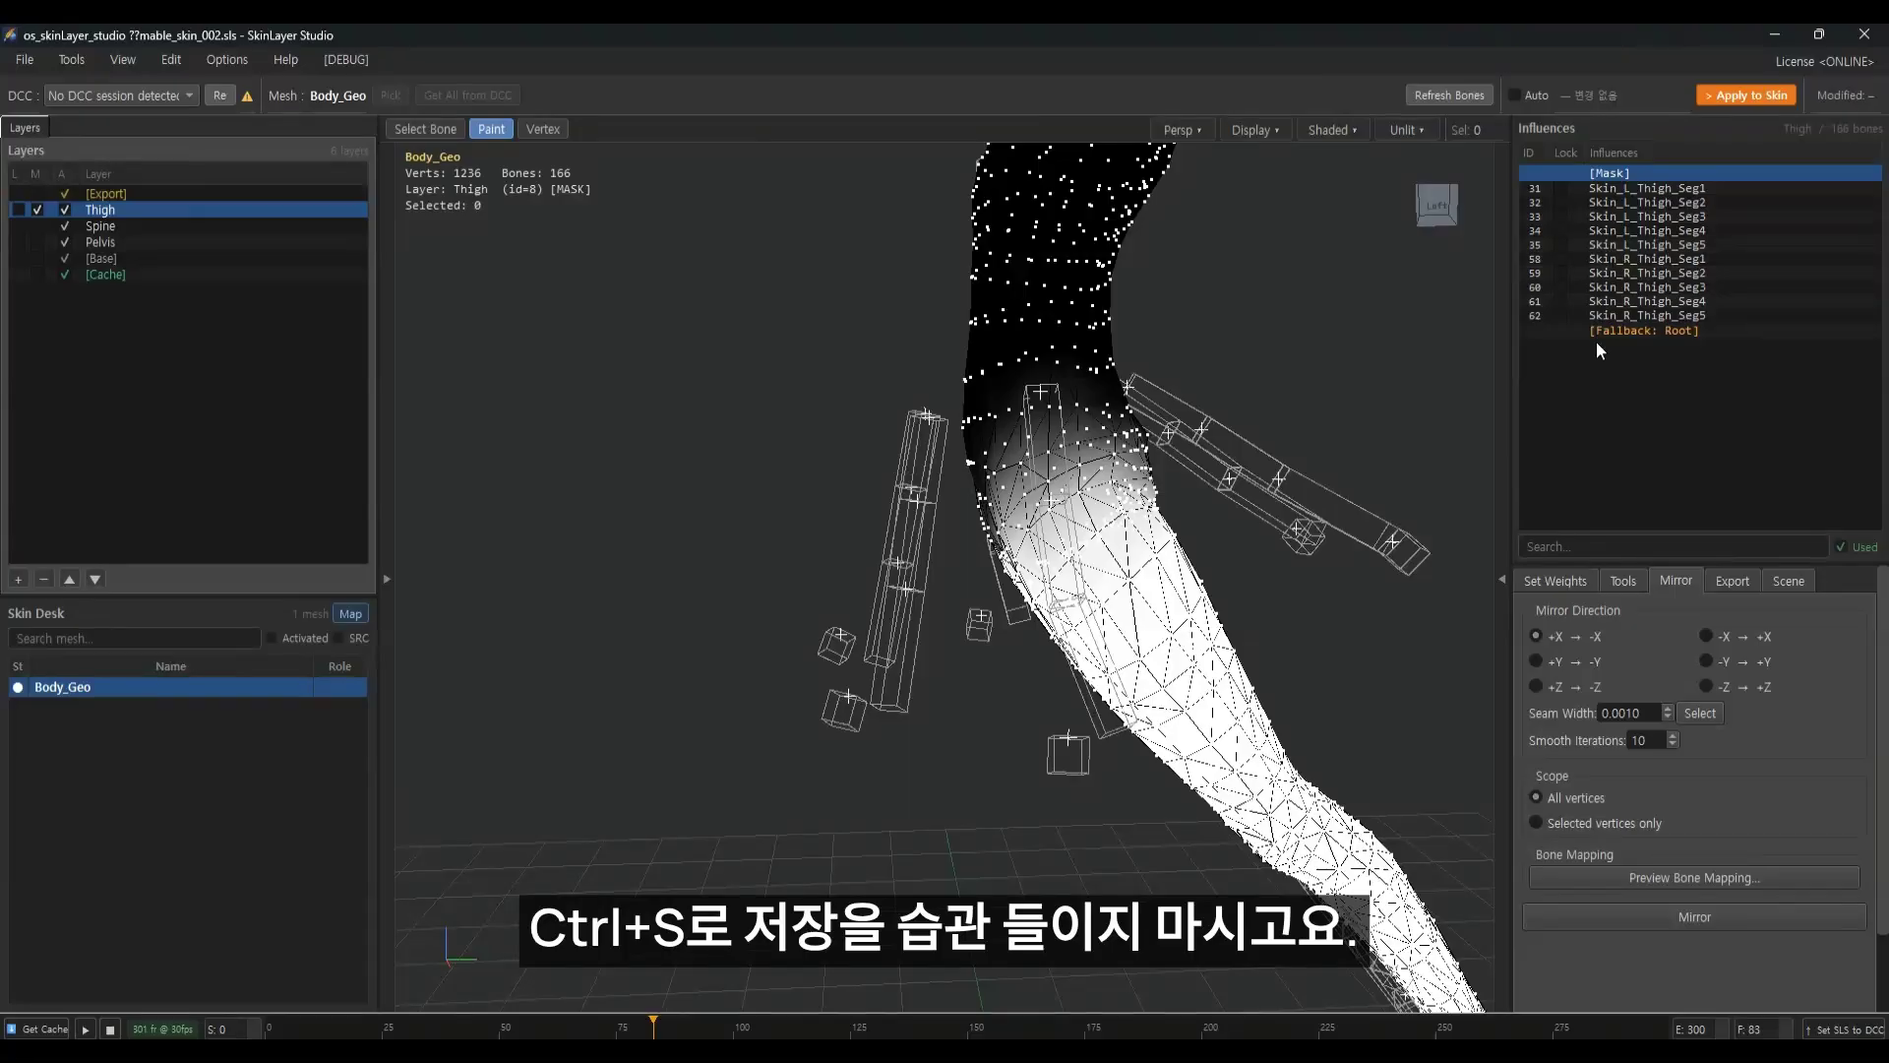
Add a new skin layer above Thigh and name it Calf
right_click(144, 335)
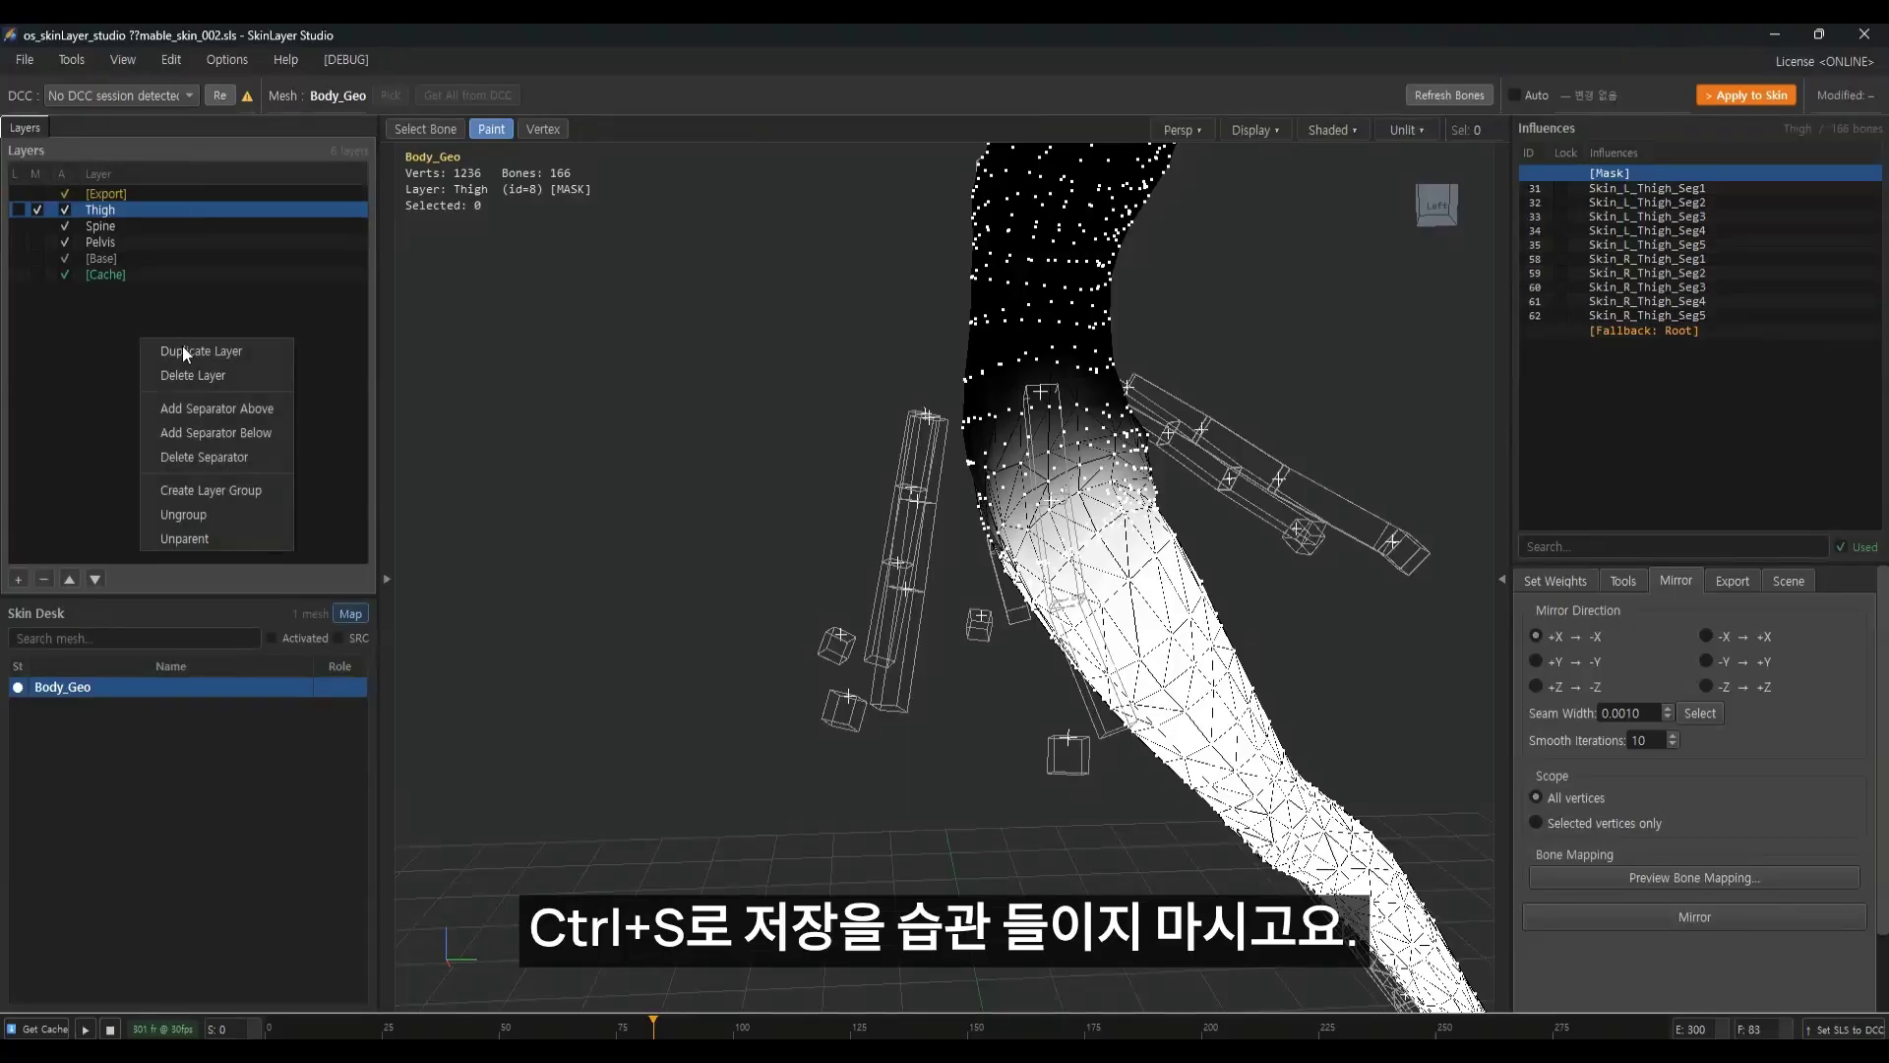
click(18, 579)
double_click(134, 215)
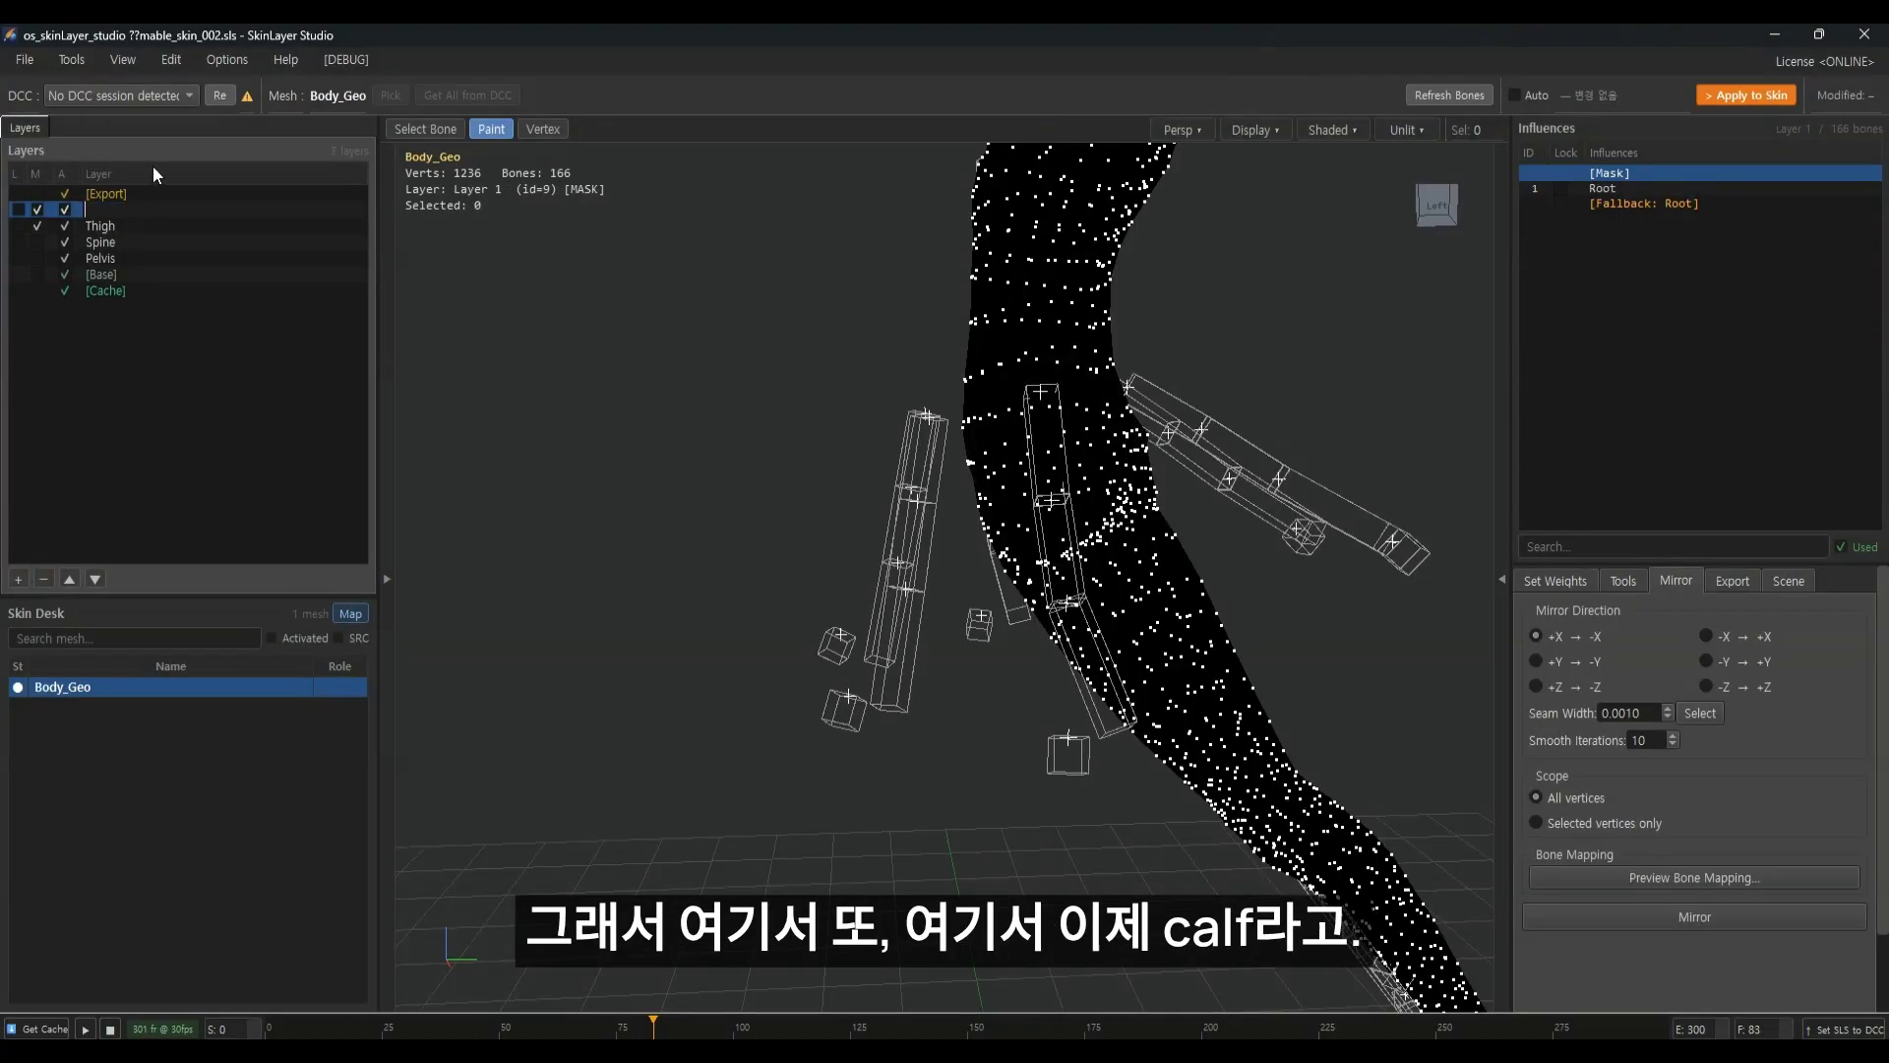
text(Calf)
key(Return)
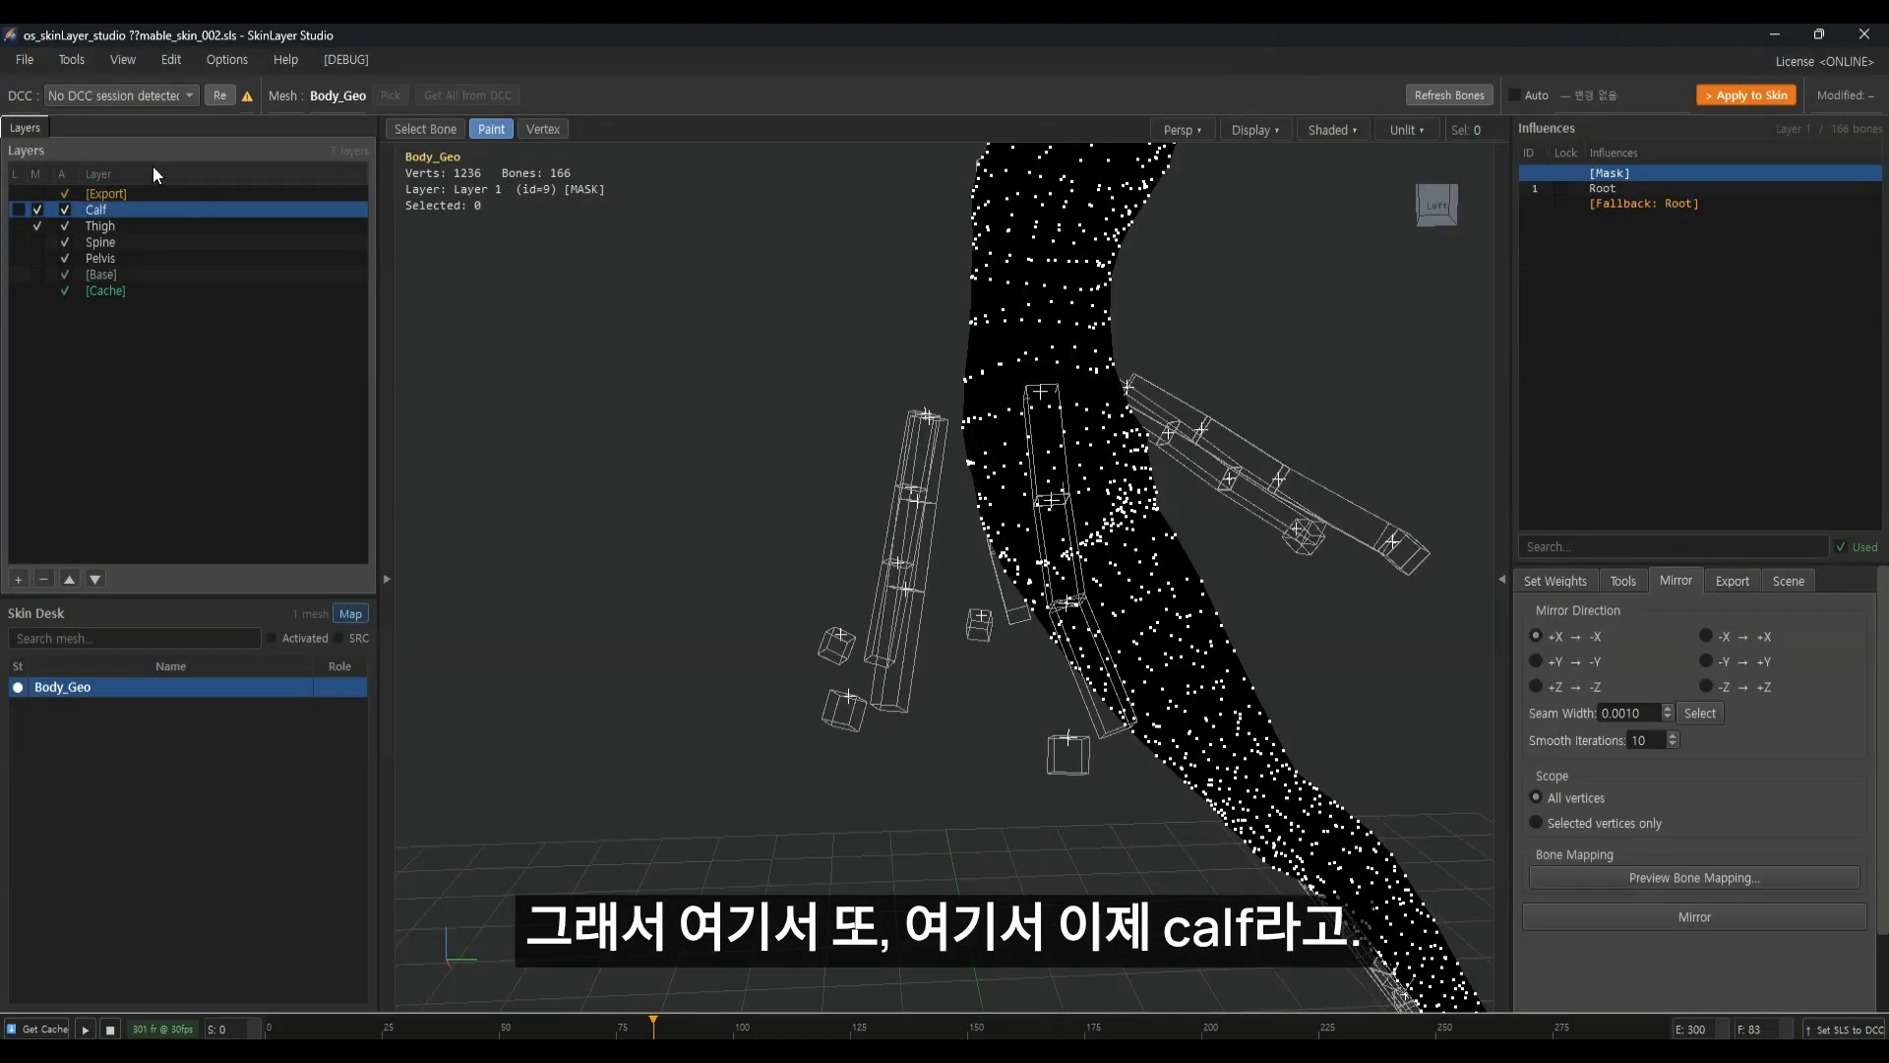
Review the calf bones in the hierarchy and filter the influences by "calf", including unused bones
click(1502, 578)
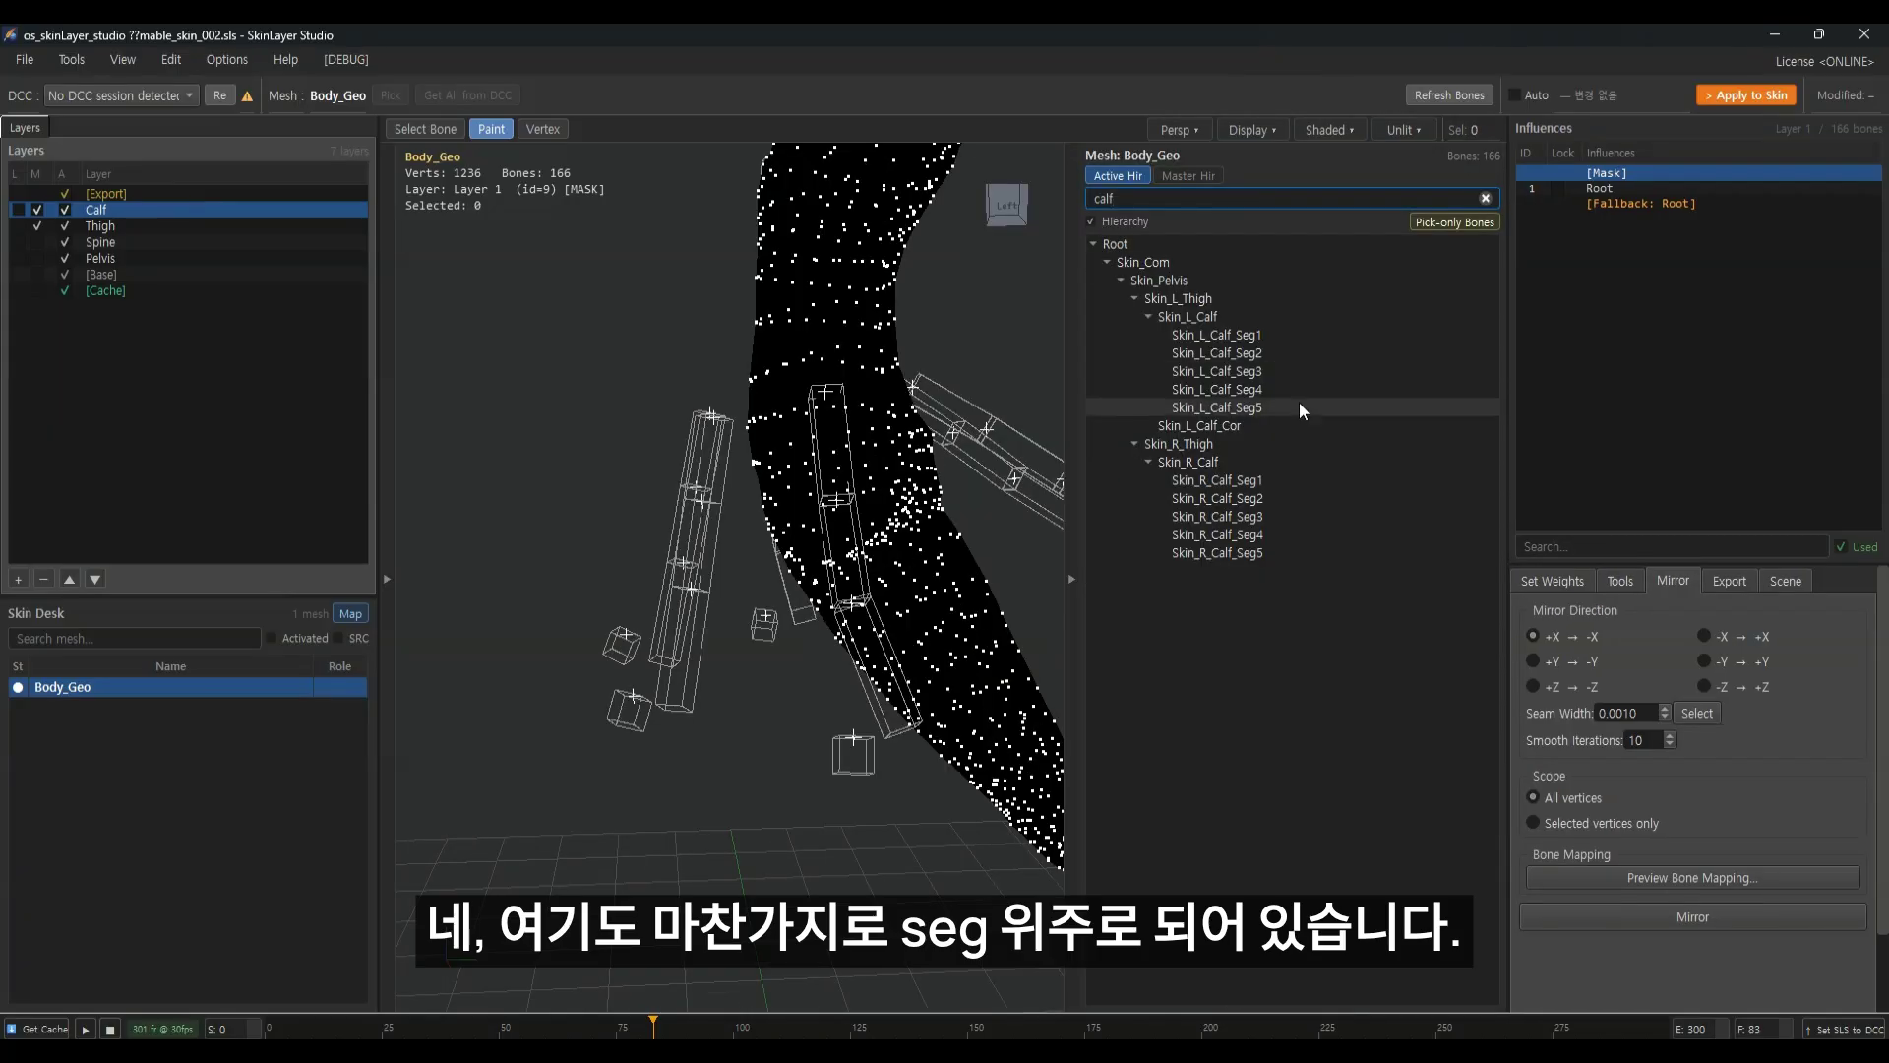
click(1576, 544)
text(calf)
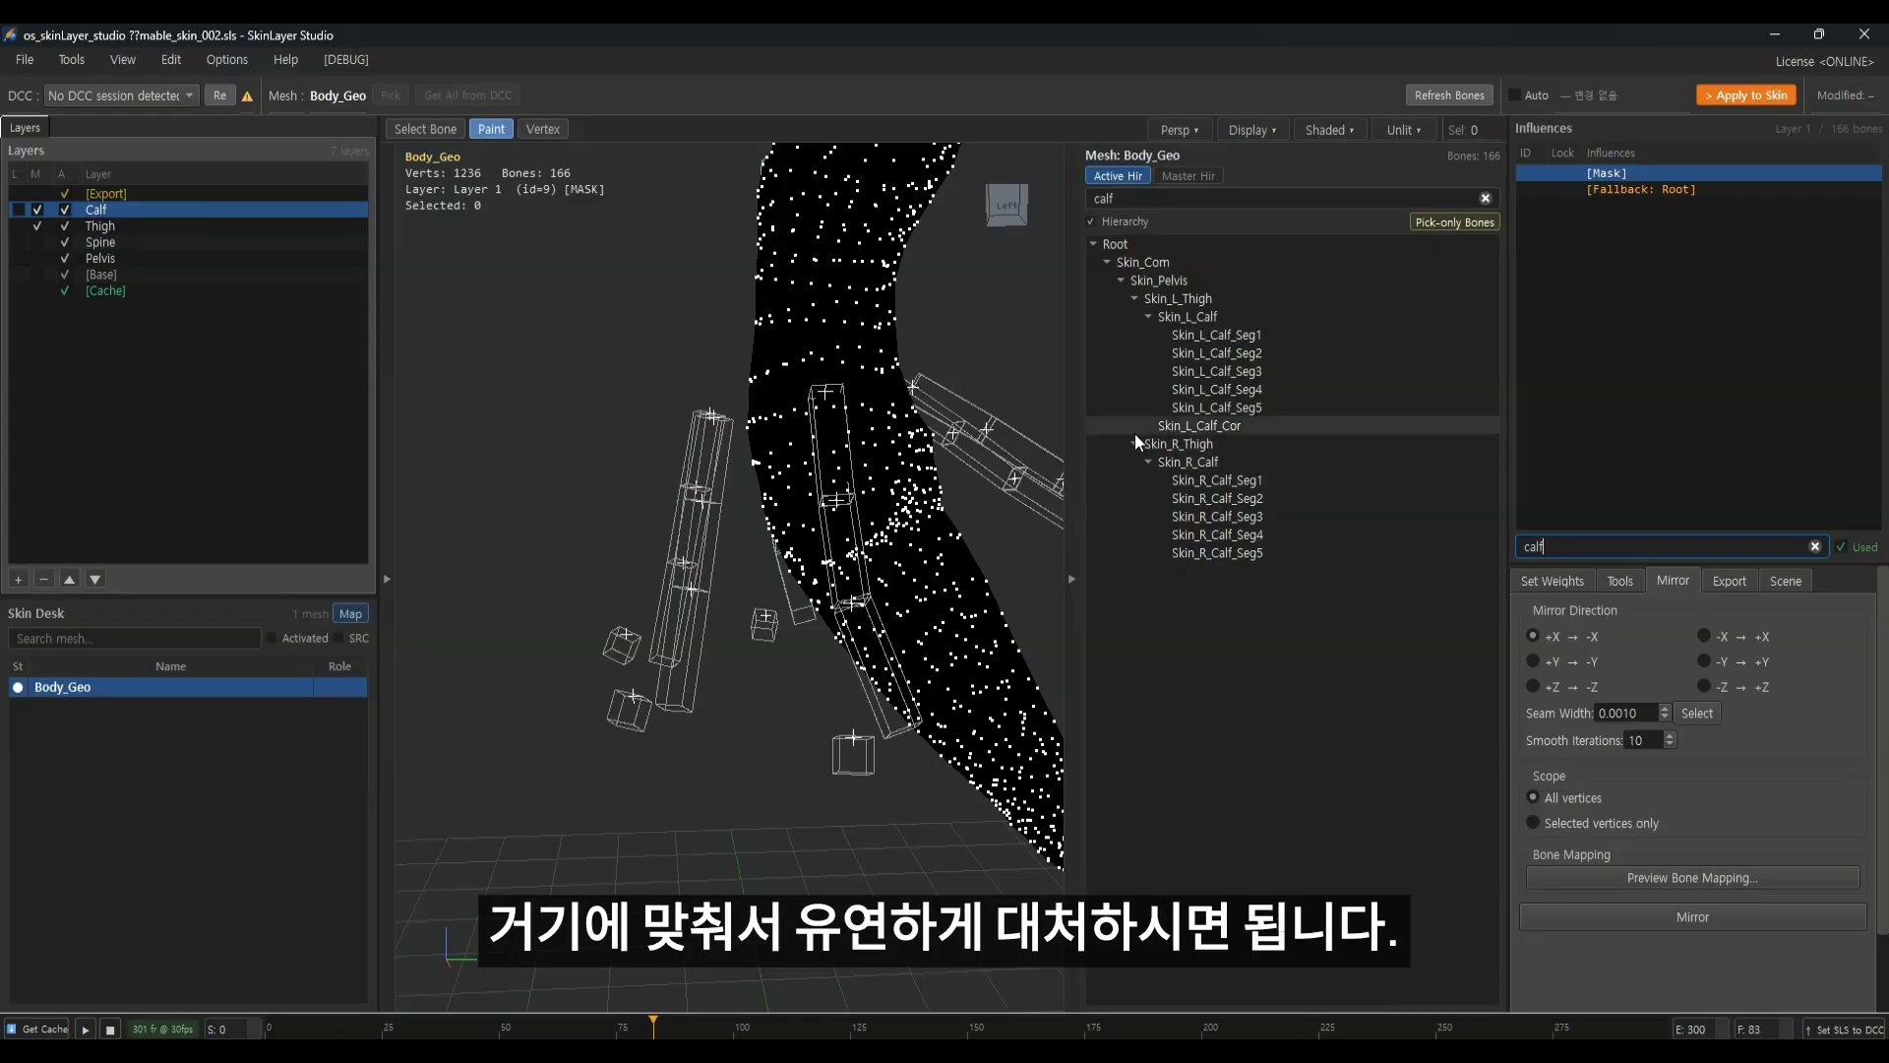
click(1841, 547)
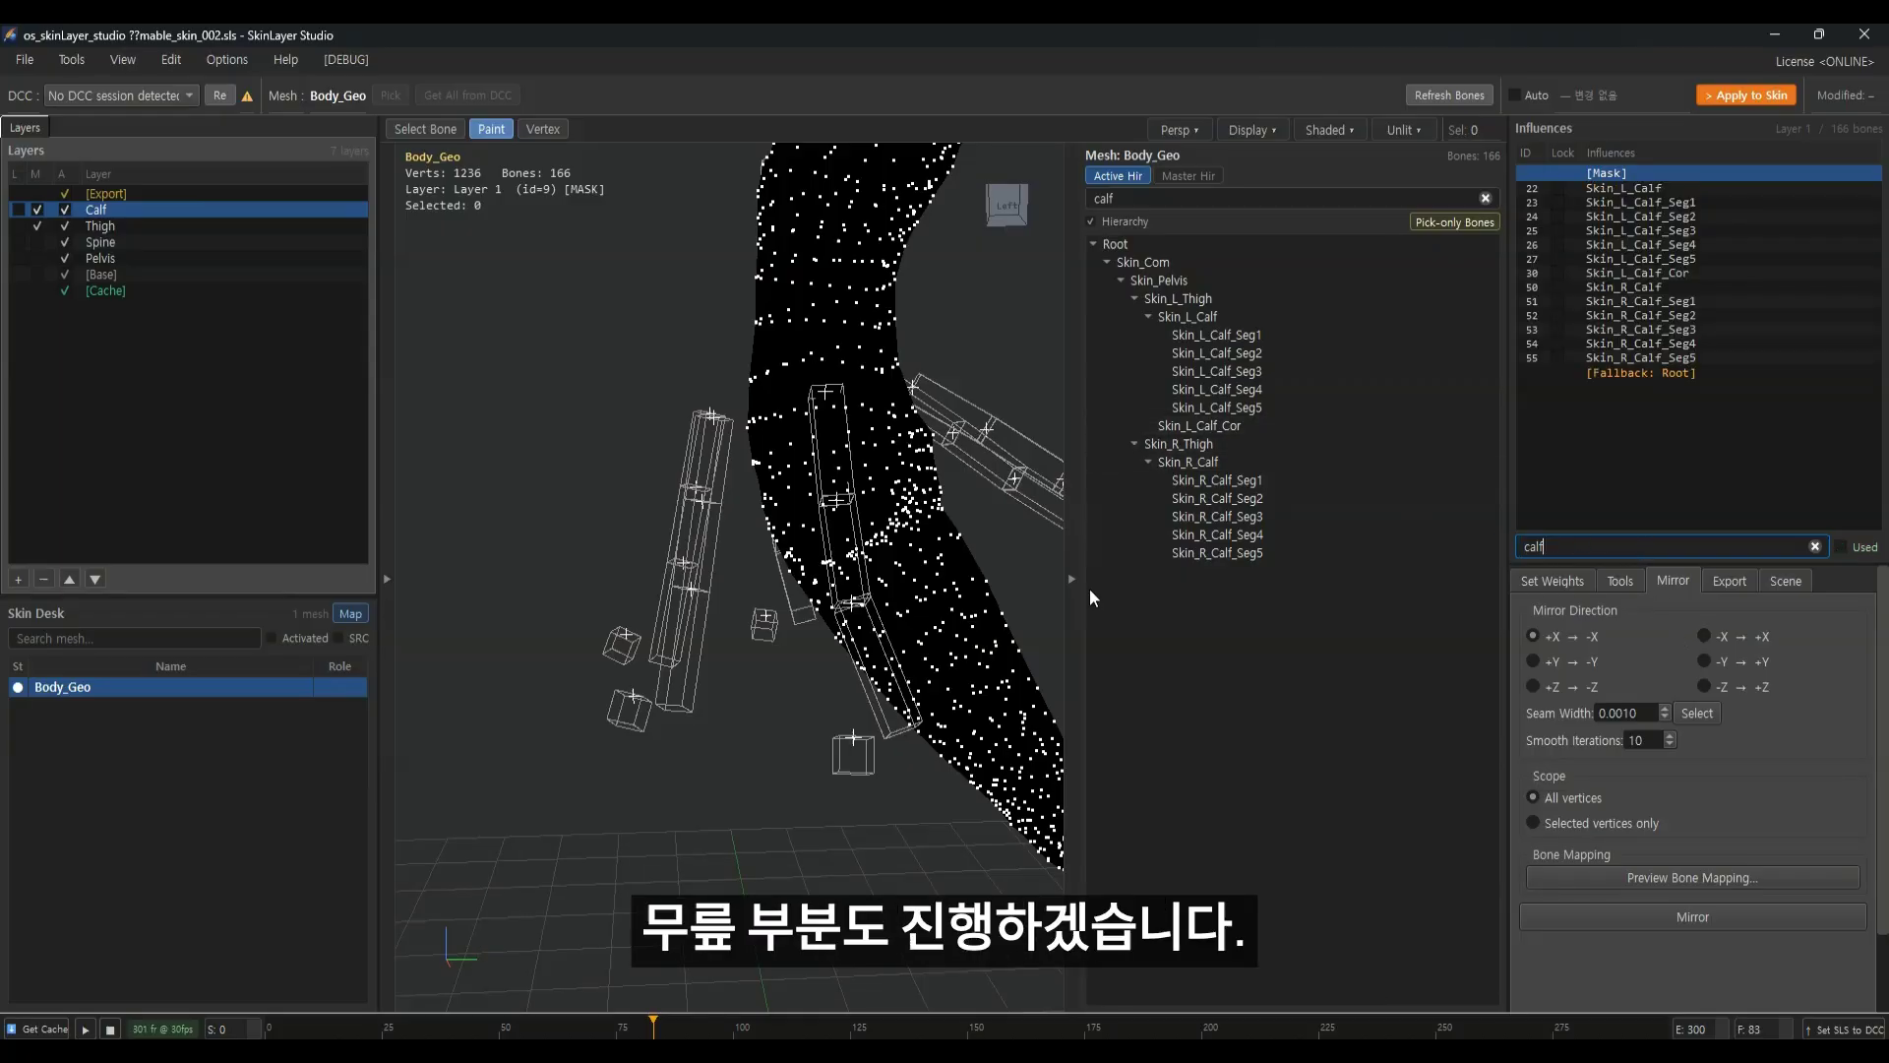
click(1072, 580)
Flood the whole mesh on the Calf layer with Skin_L_Calf_Seg1 weight, using Replace at intensity 1.00
click(1695, 206)
click(1689, 204)
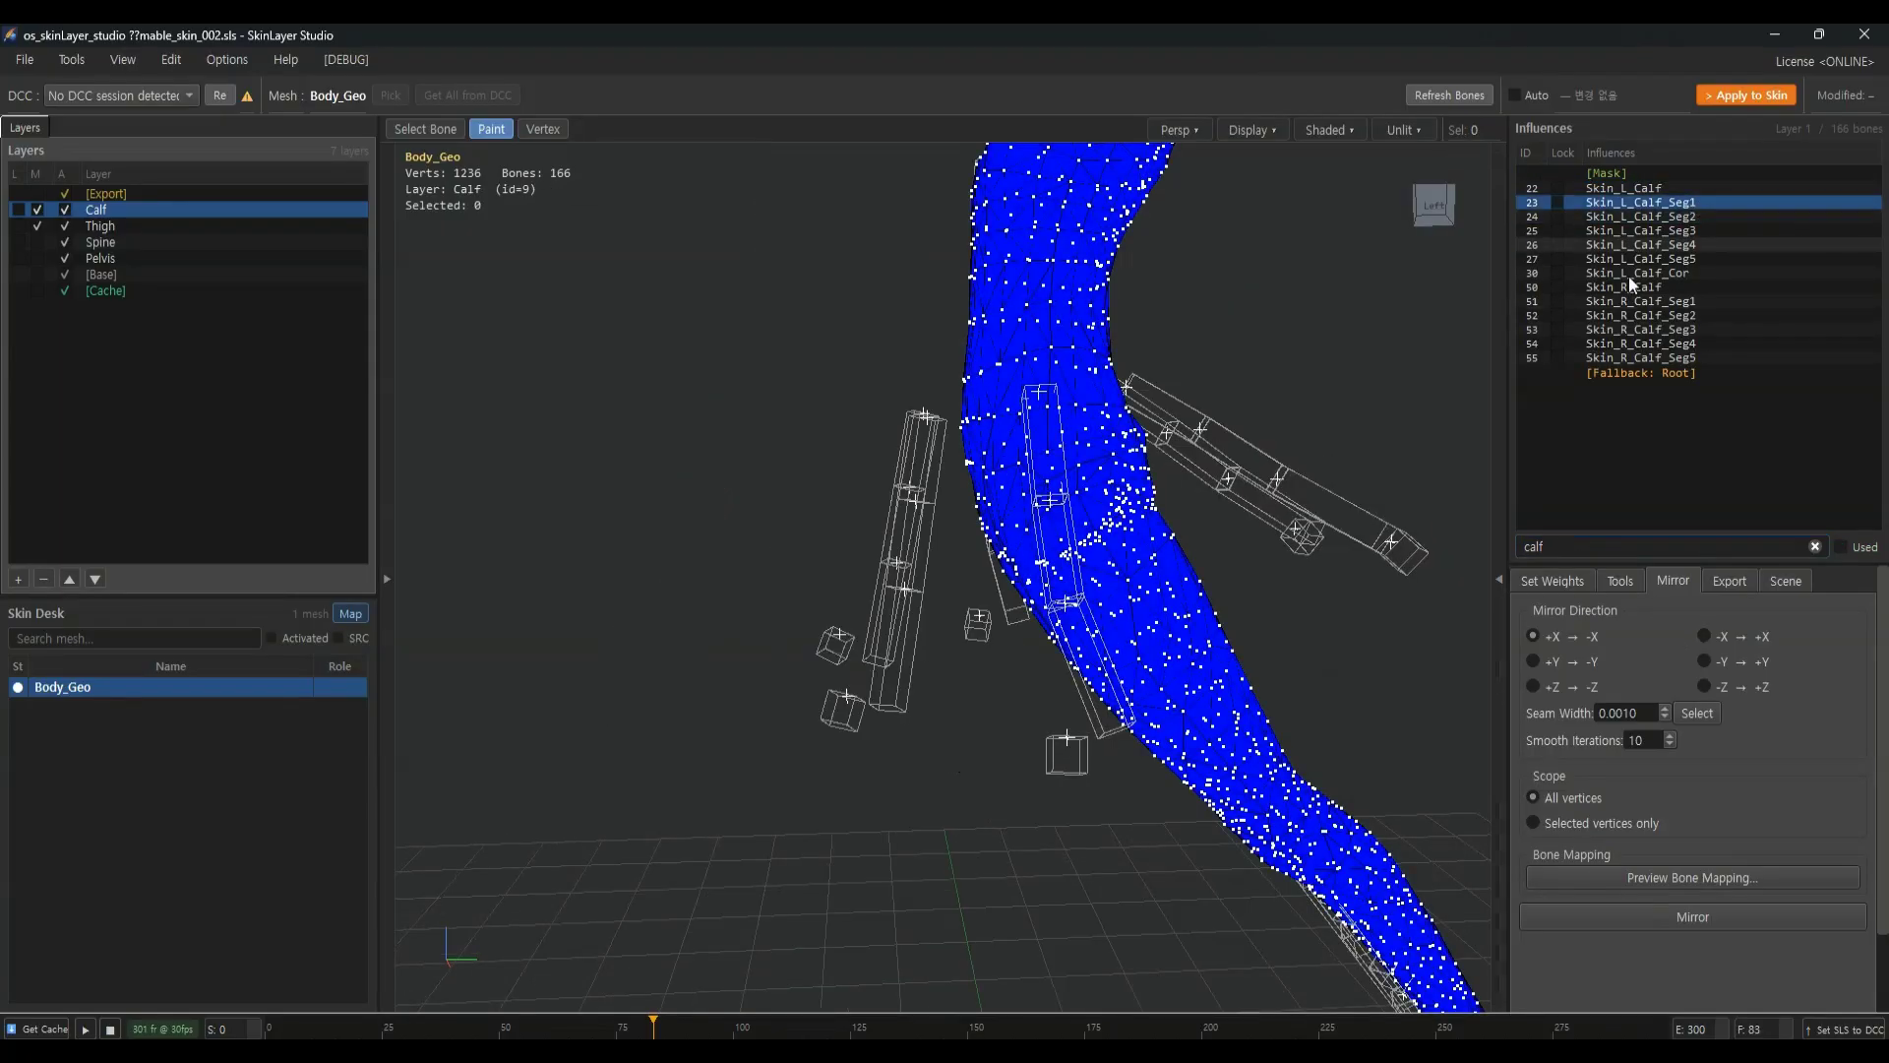
middle_drag(1141, 780, 1202, 641)
key(4)
middle_drag(1110, 756, 1133, 738)
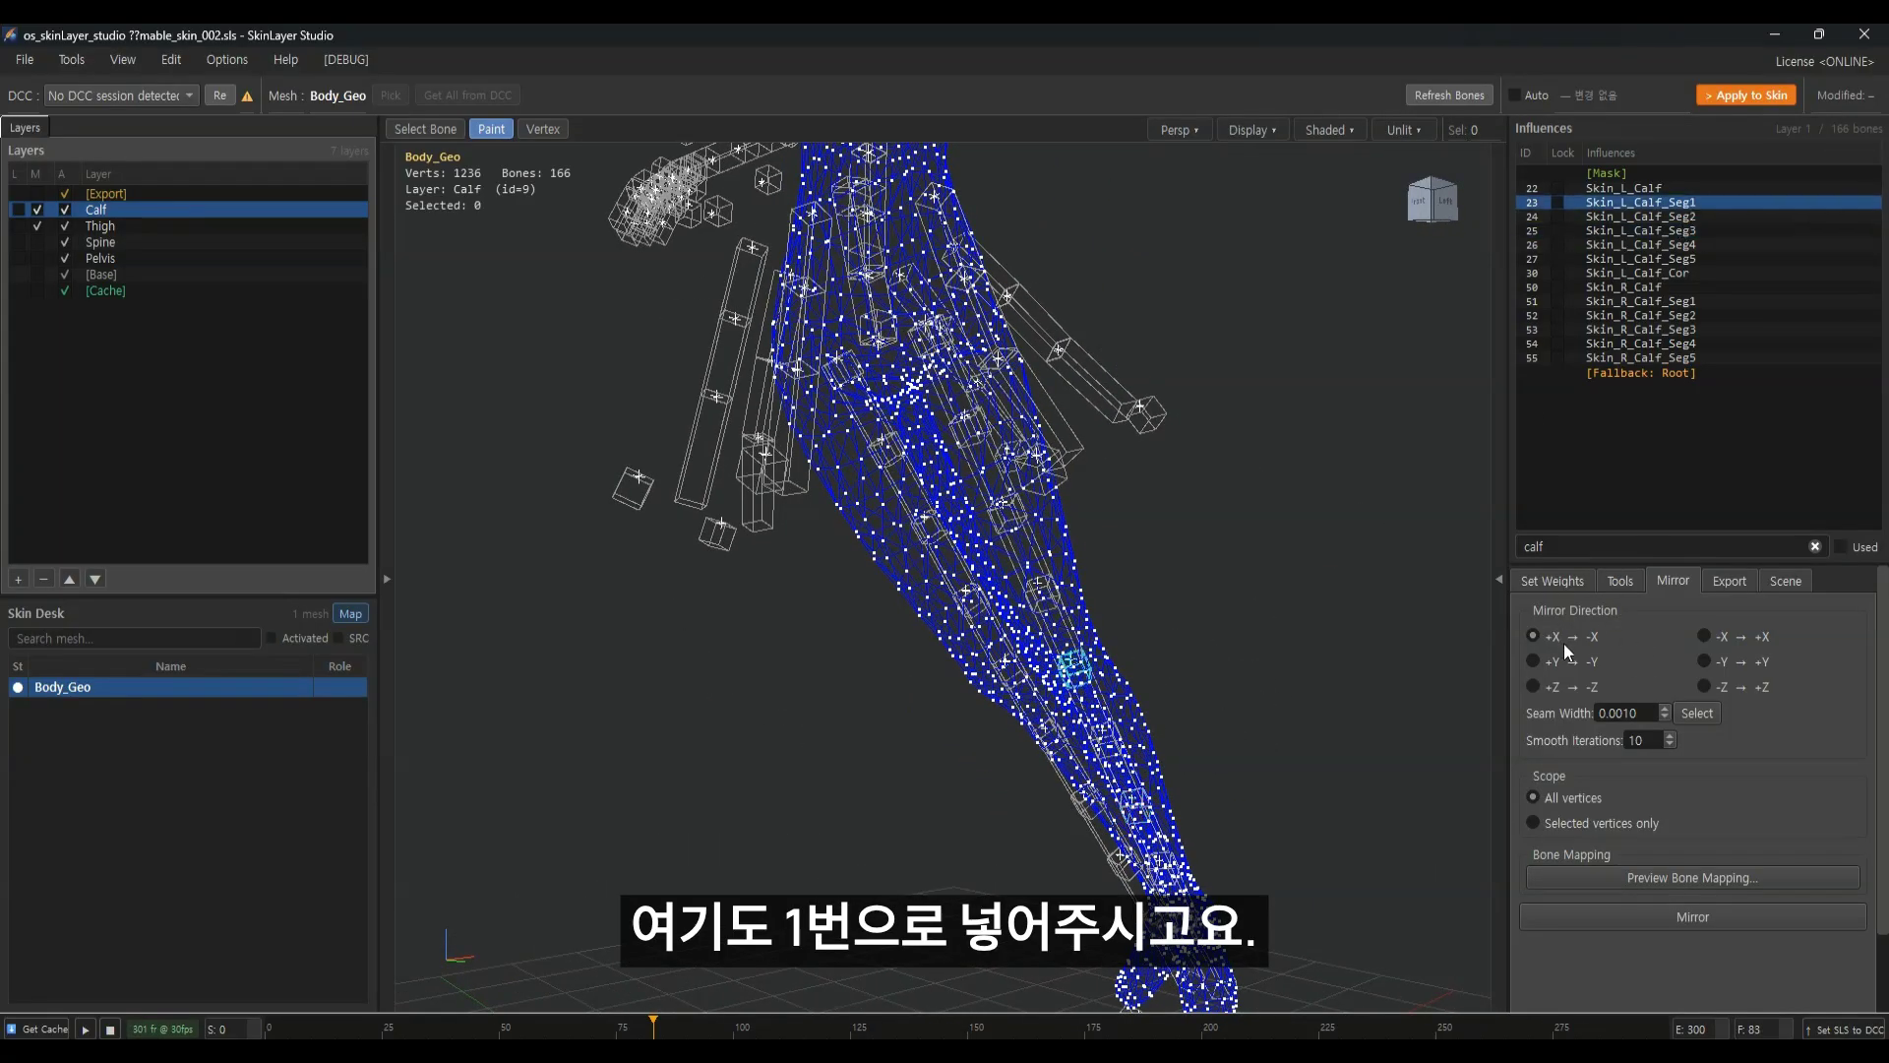
click(1557, 582)
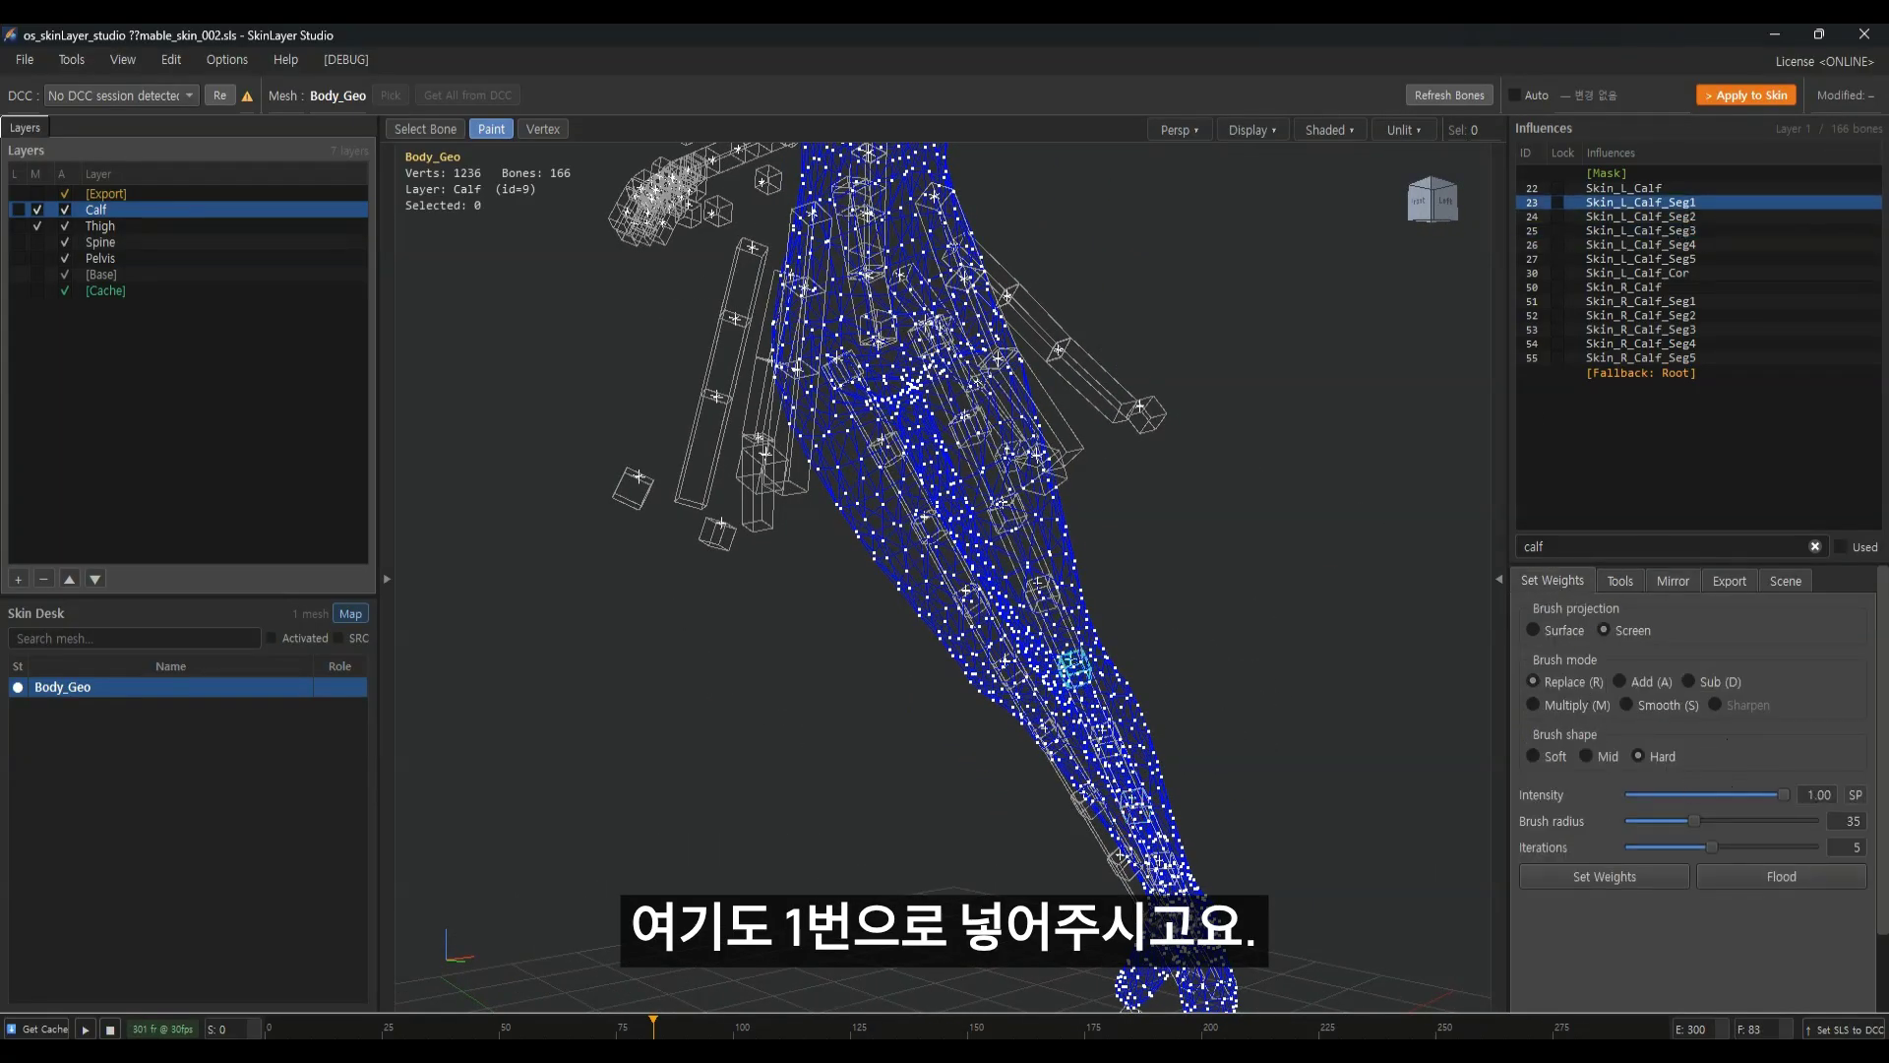
click(1799, 876)
View the left leg from the side and compare the weights and bone positions of Skin_L_Calf_Seg1 through Seg4
middle_drag(1132, 738, 1122, 579)
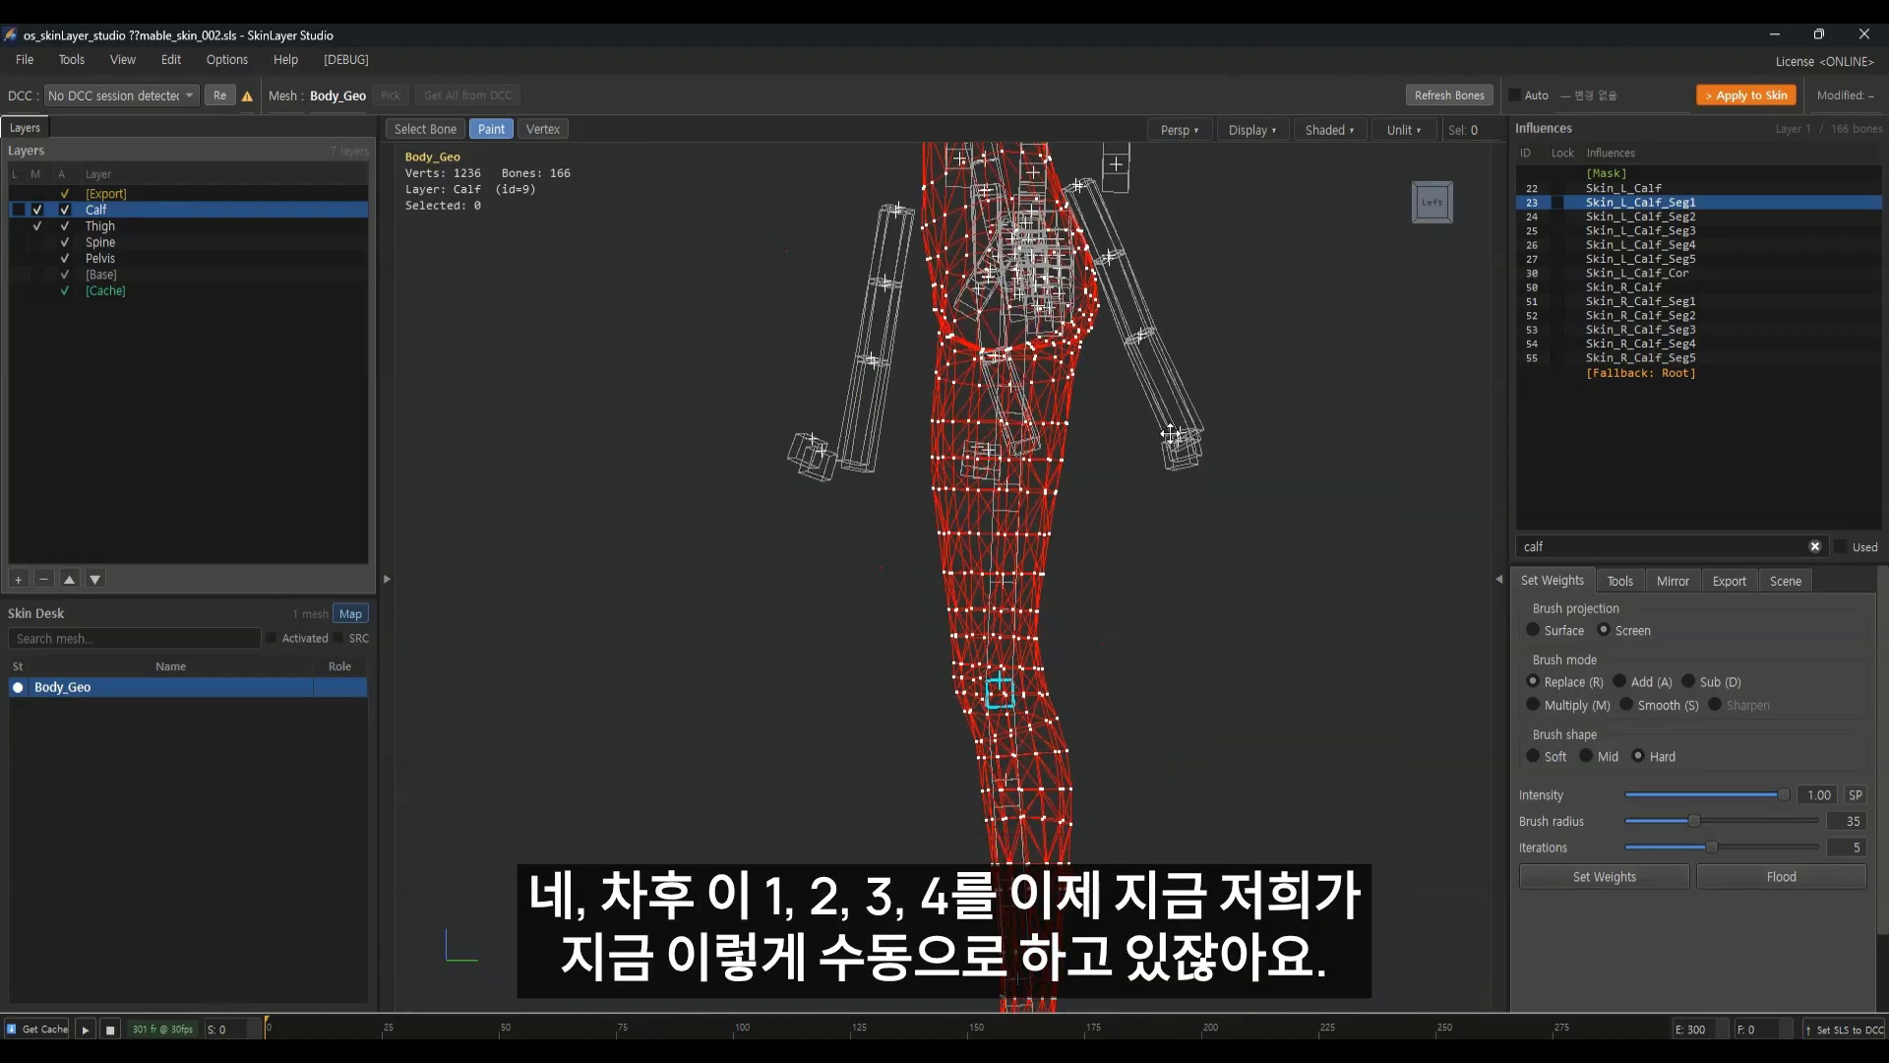
click(1666, 216)
click(1672, 204)
click(1674, 217)
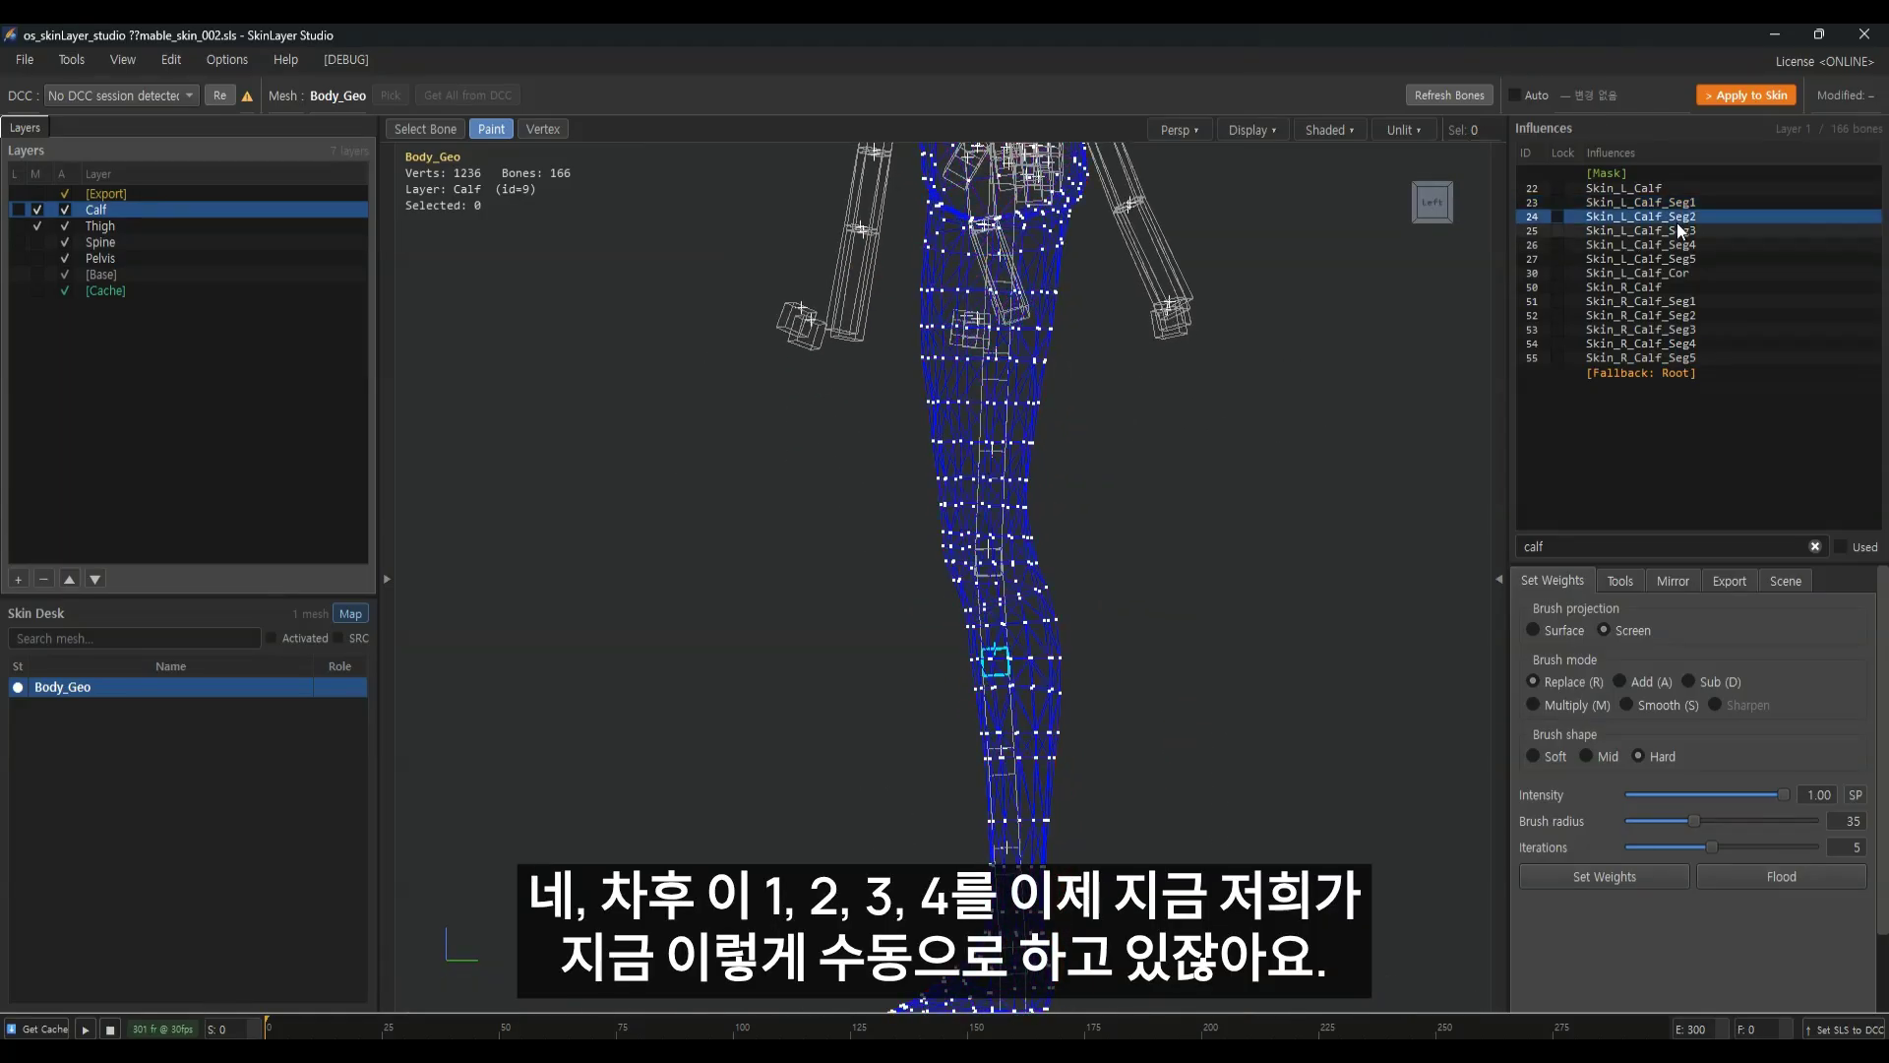
click(1675, 231)
click(1676, 244)
click(1693, 231)
click(1697, 202)
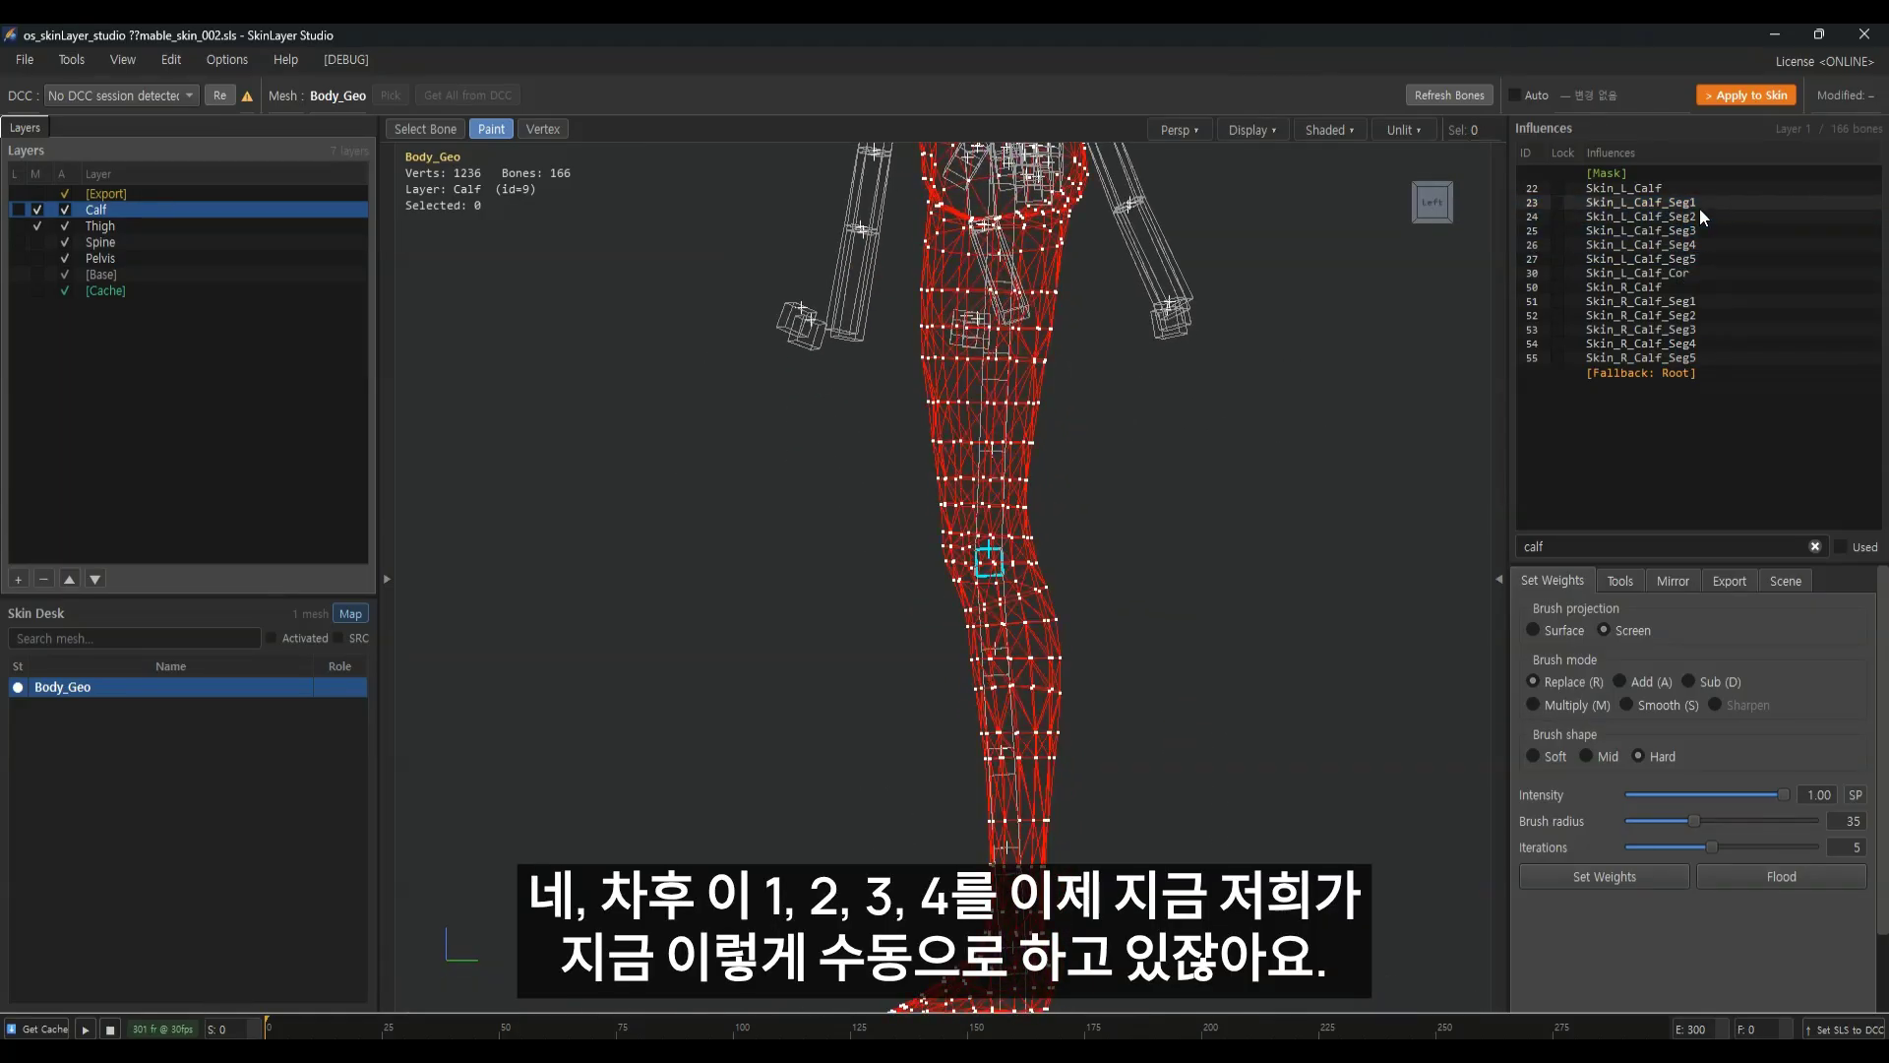
click(1698, 215)
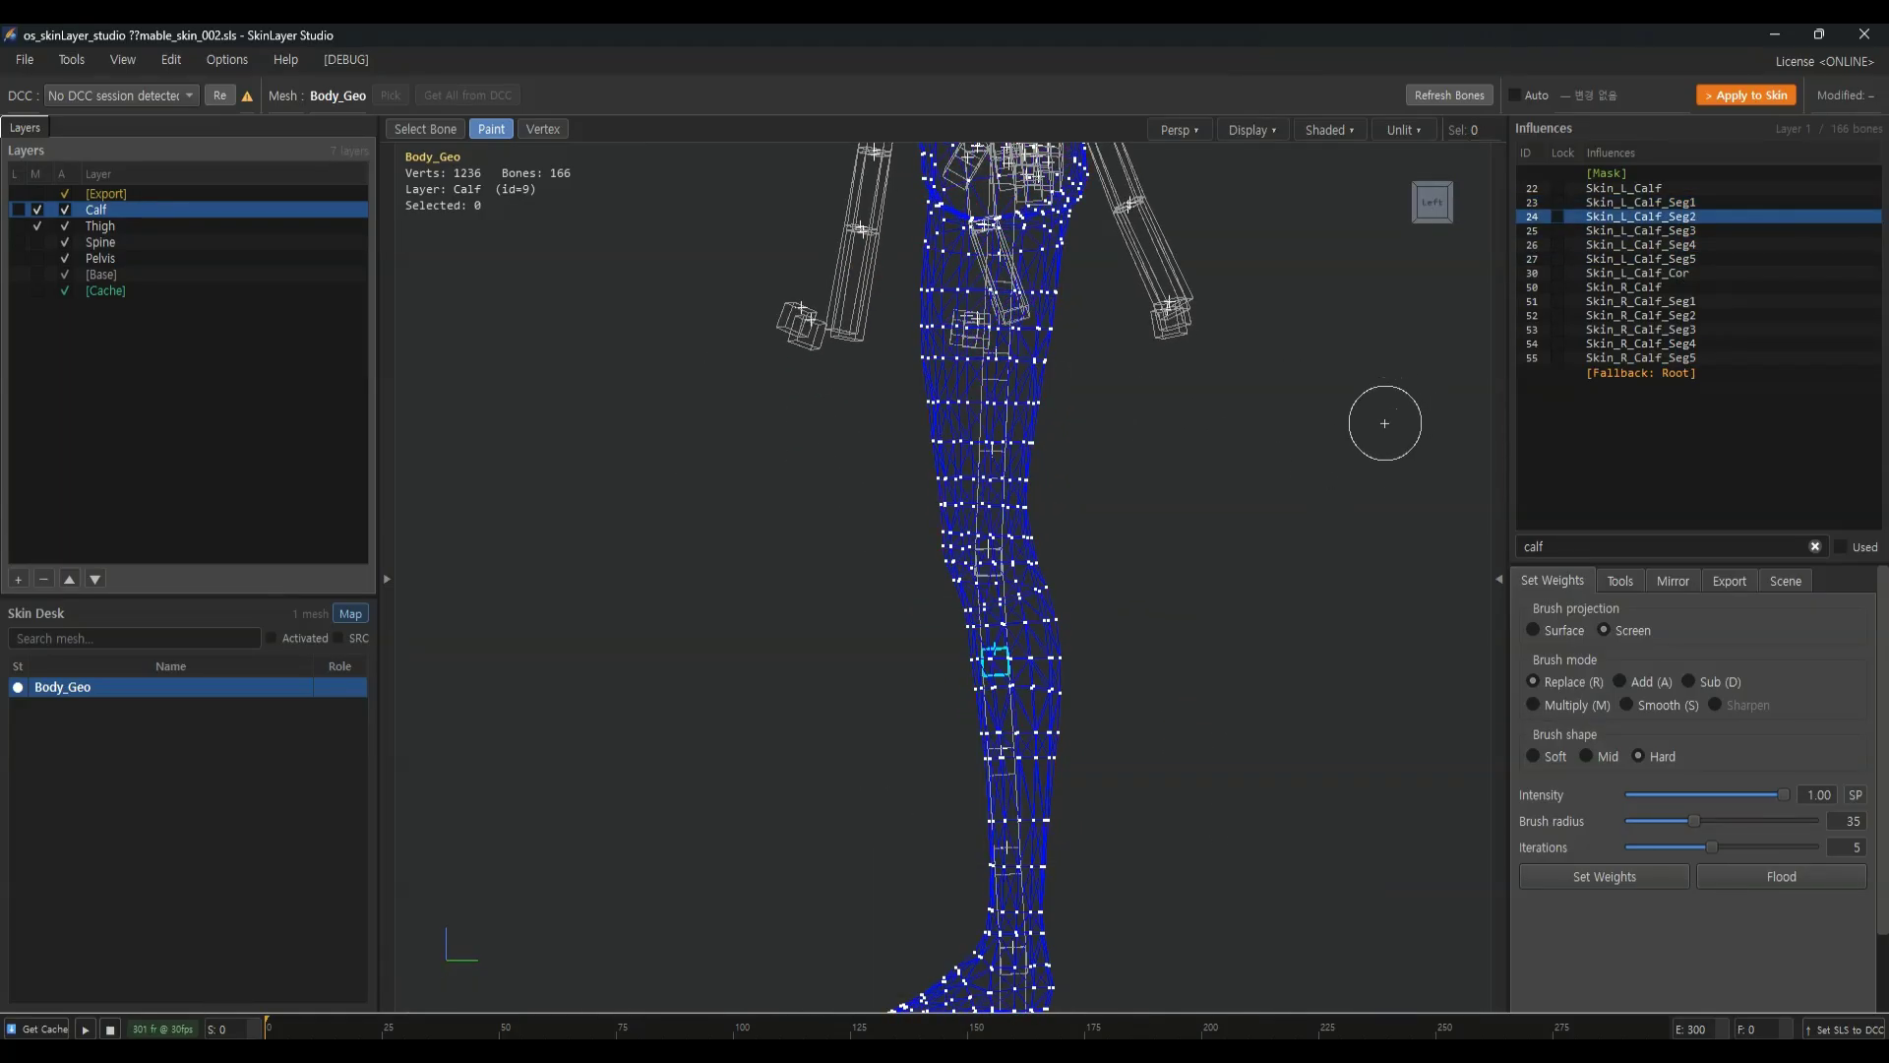
click(1692, 201)
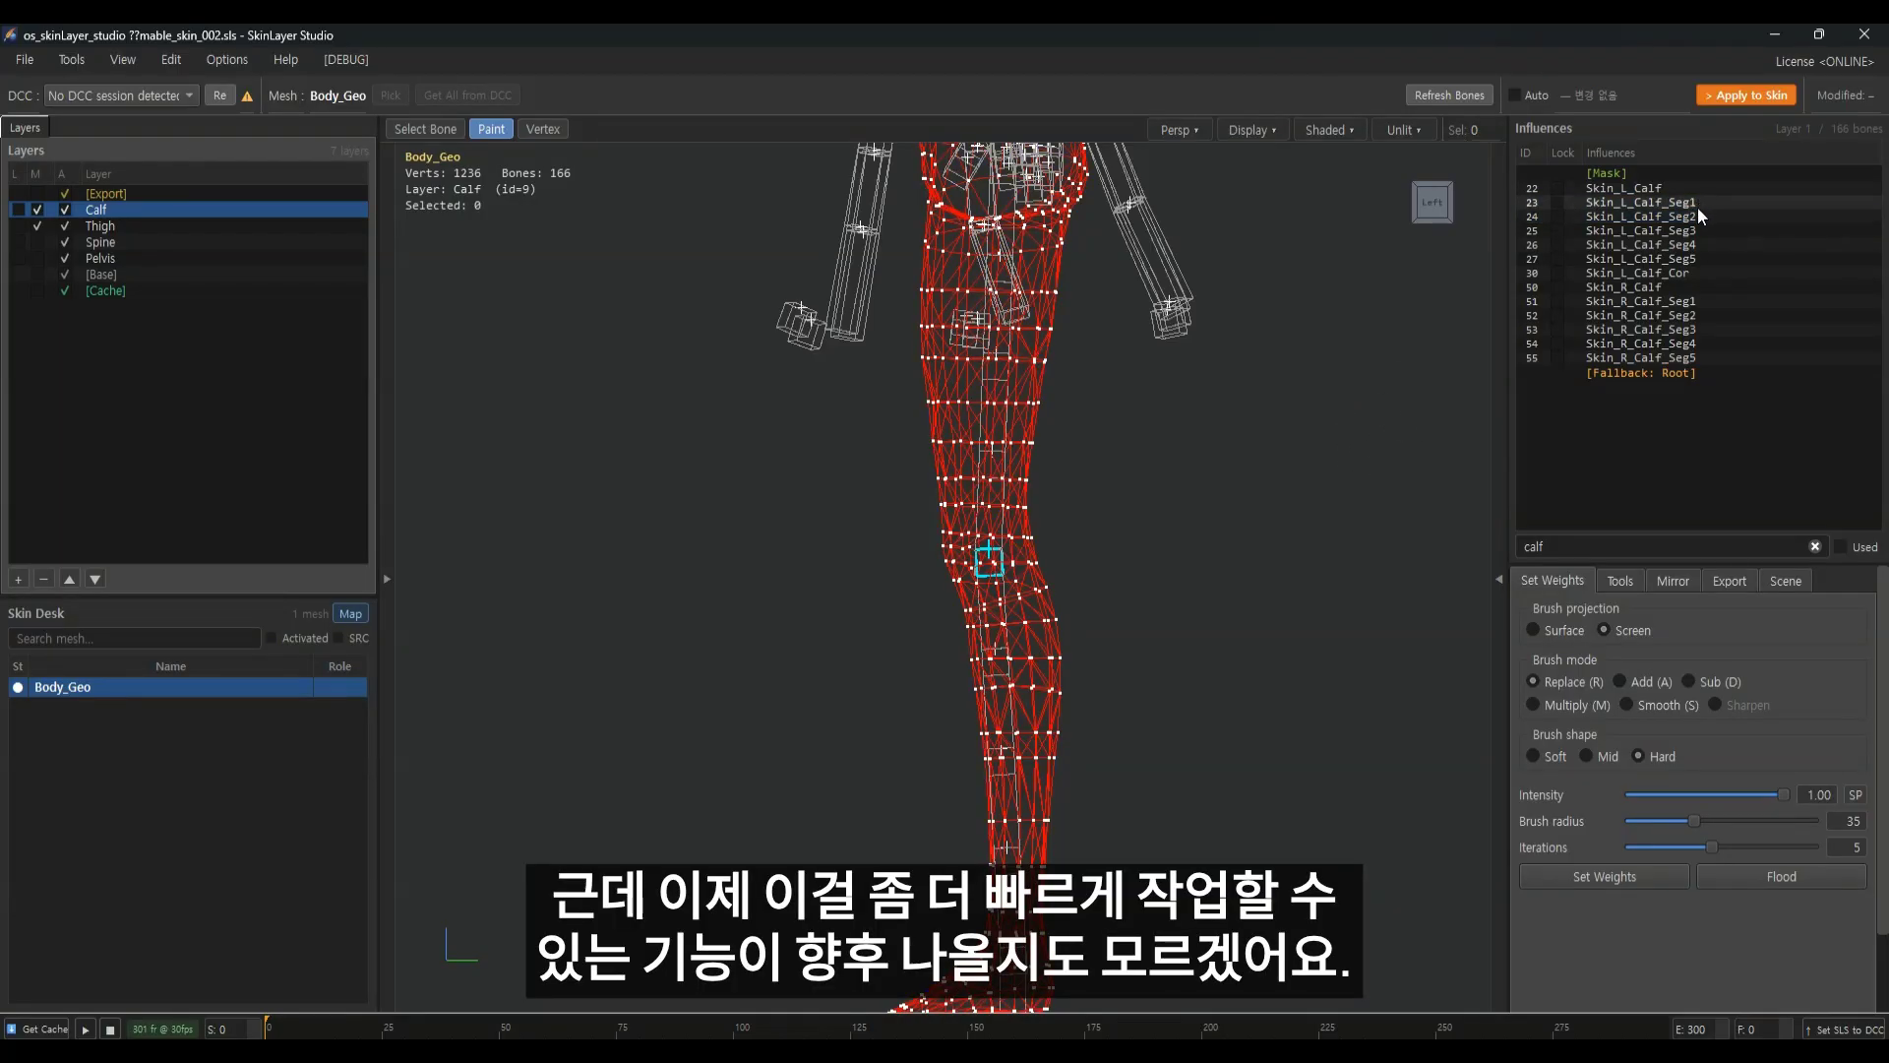
click(1697, 204)
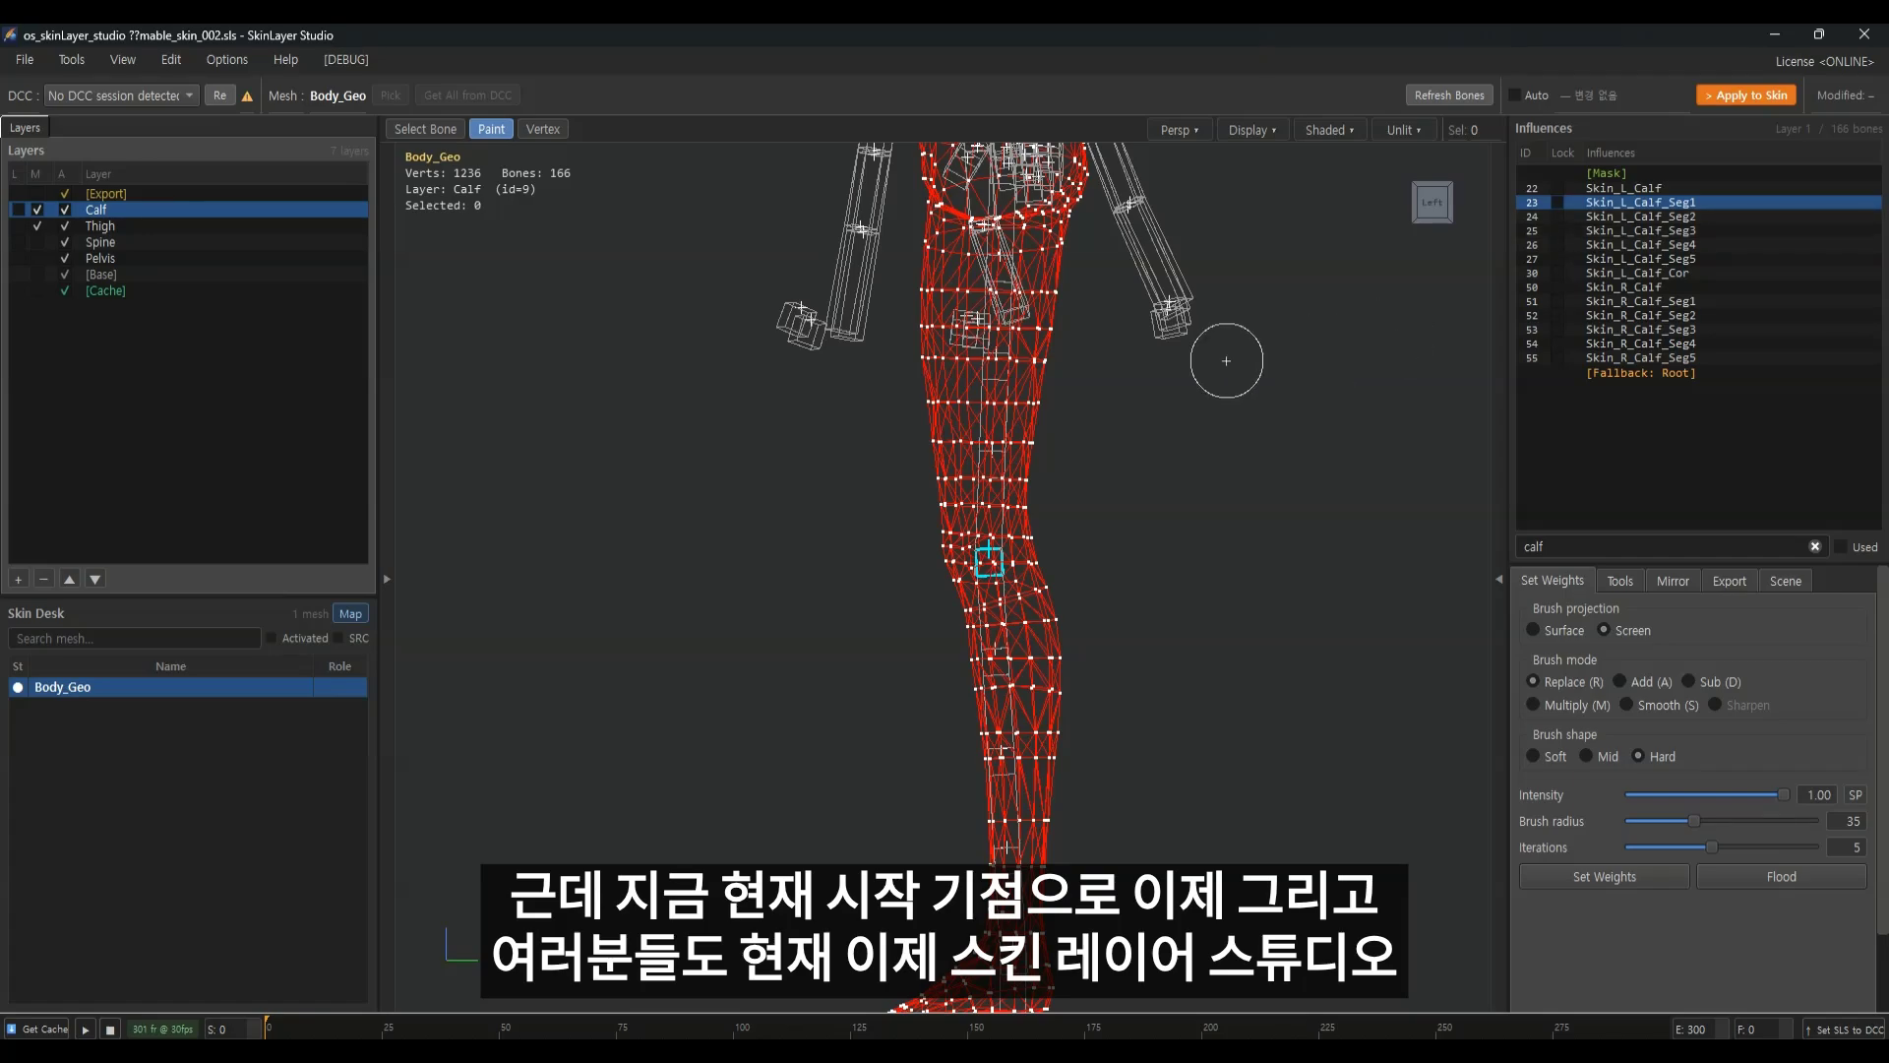
Examine the knee and lower leg up close, cycling through the Skin_L_Calf_Seg1 to Seg5 influences and ending on Seg2
middle_drag(1171, 464, 1178, 408)
middle_drag(1155, 486, 1178, 462)
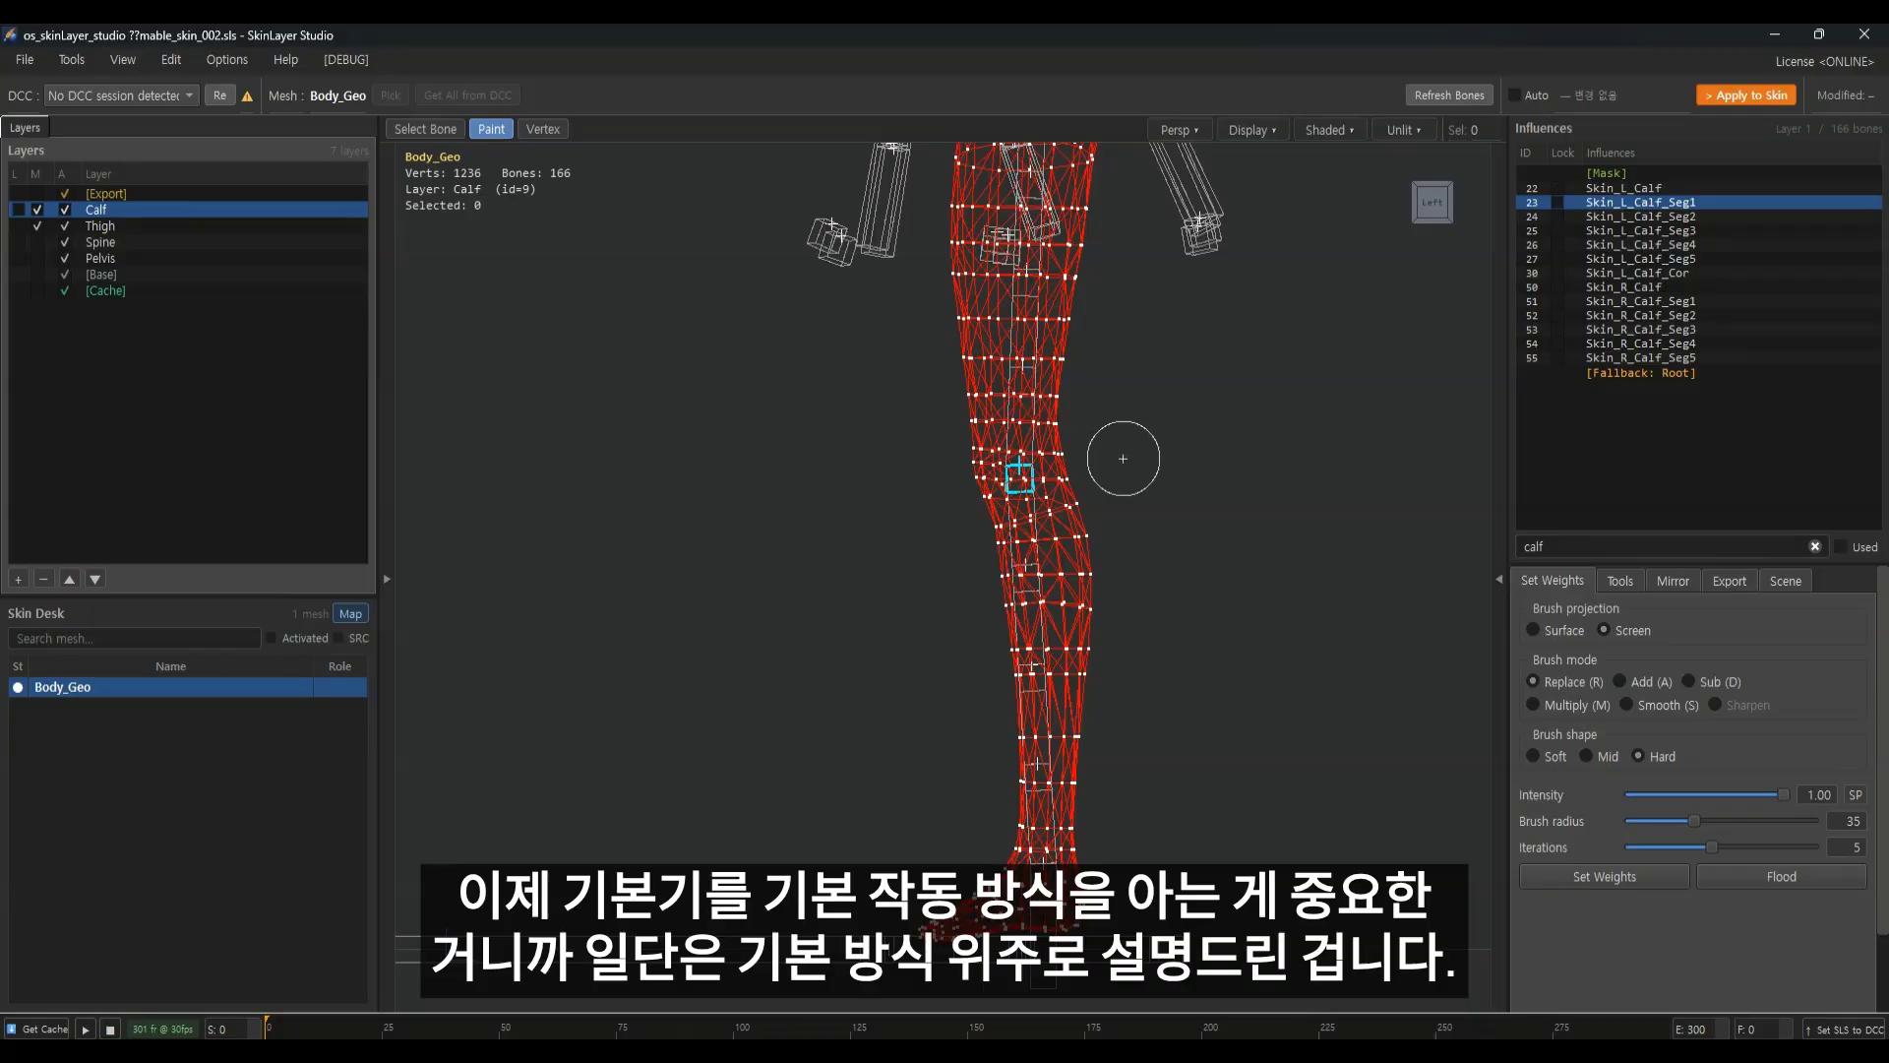
scroll(1123, 461, up, 3)
middle_drag(1175, 470, 1121, 493)
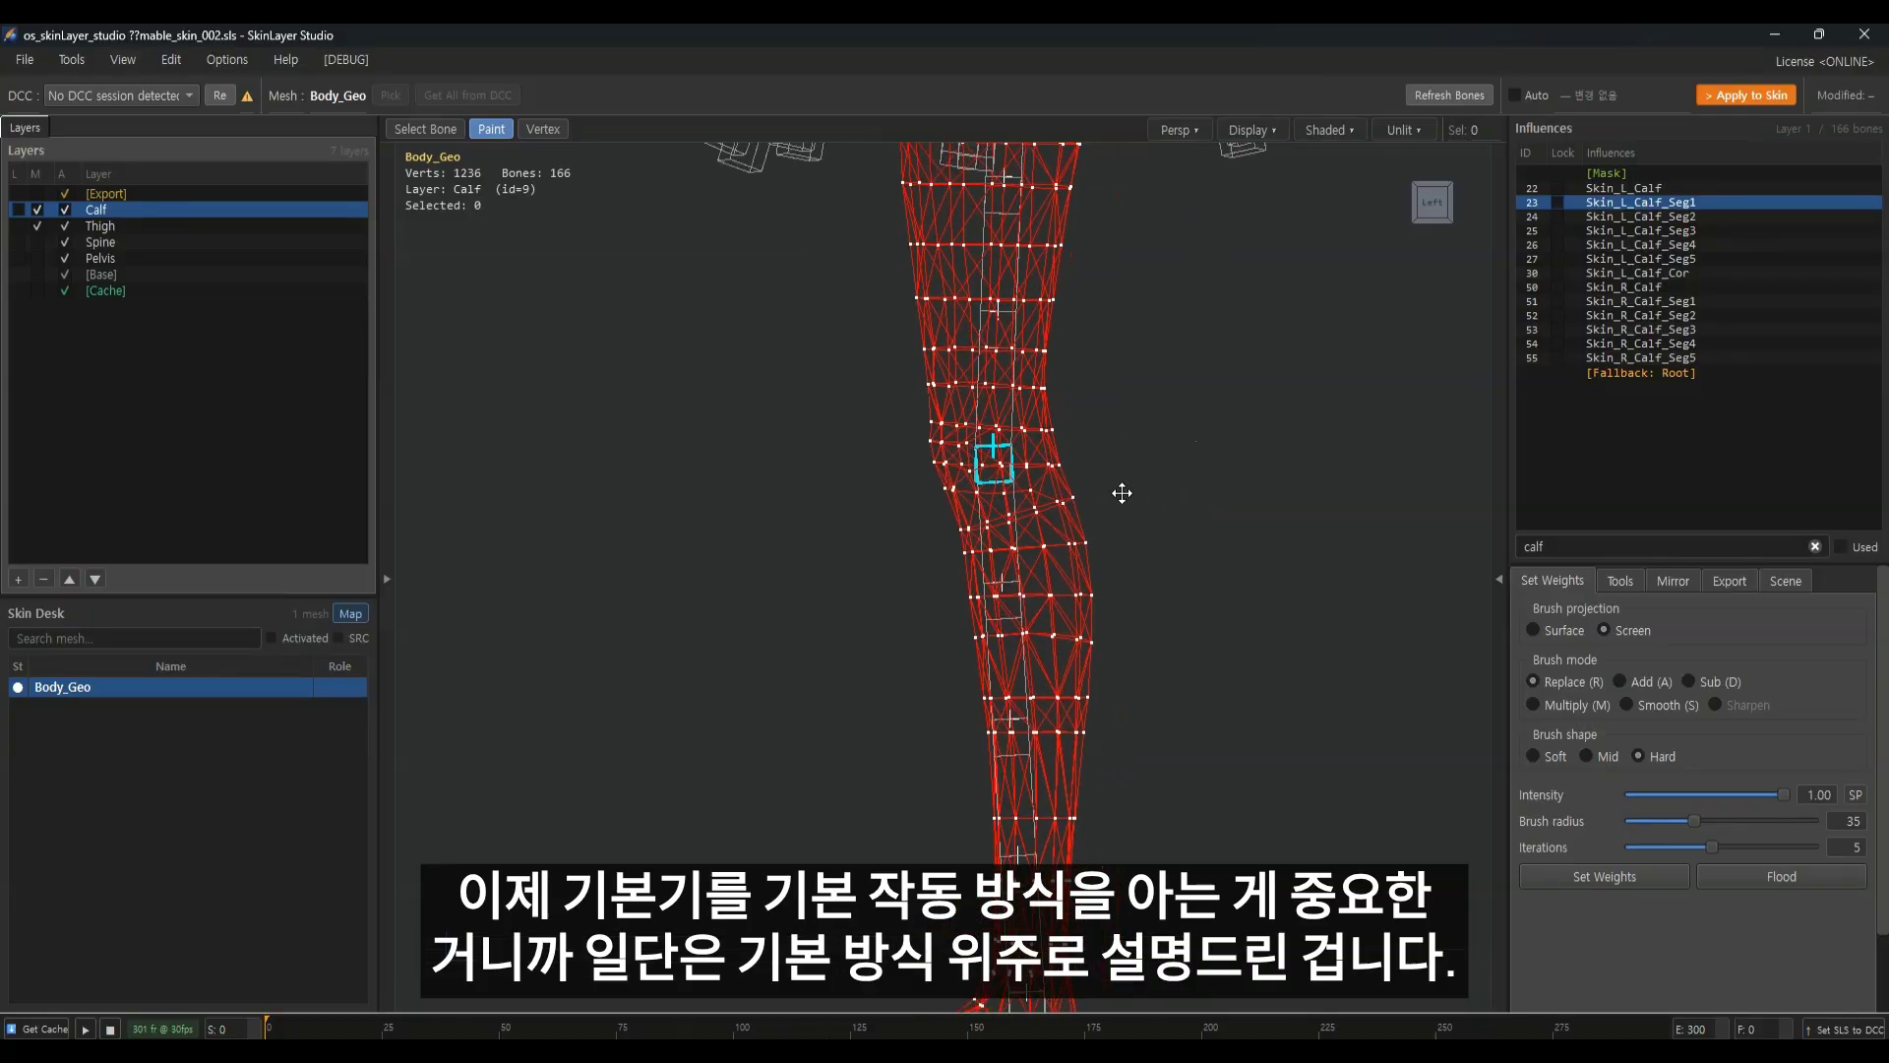
click(1716, 219)
click(1716, 205)
click(1714, 220)
click(1714, 207)
click(1713, 219)
click(1710, 233)
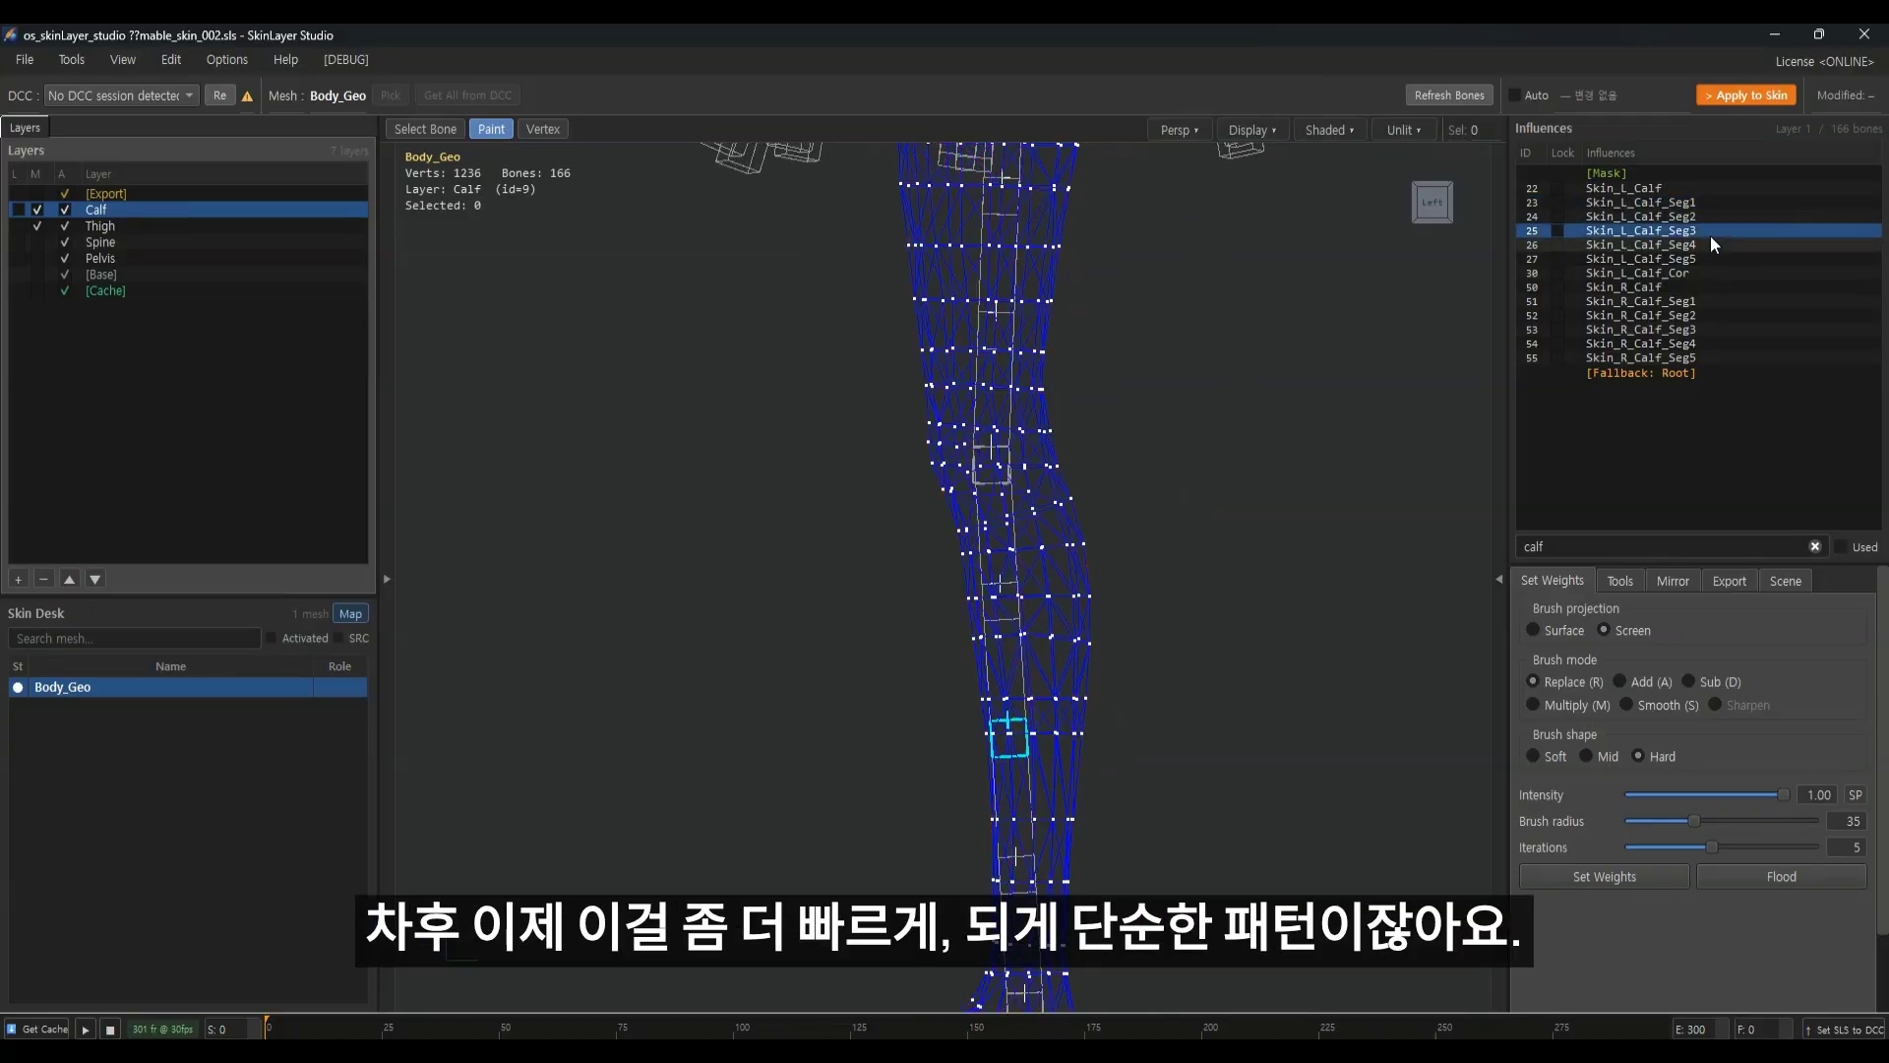
click(1711, 245)
click(1709, 255)
click(1712, 207)
click(1712, 215)
click(1714, 230)
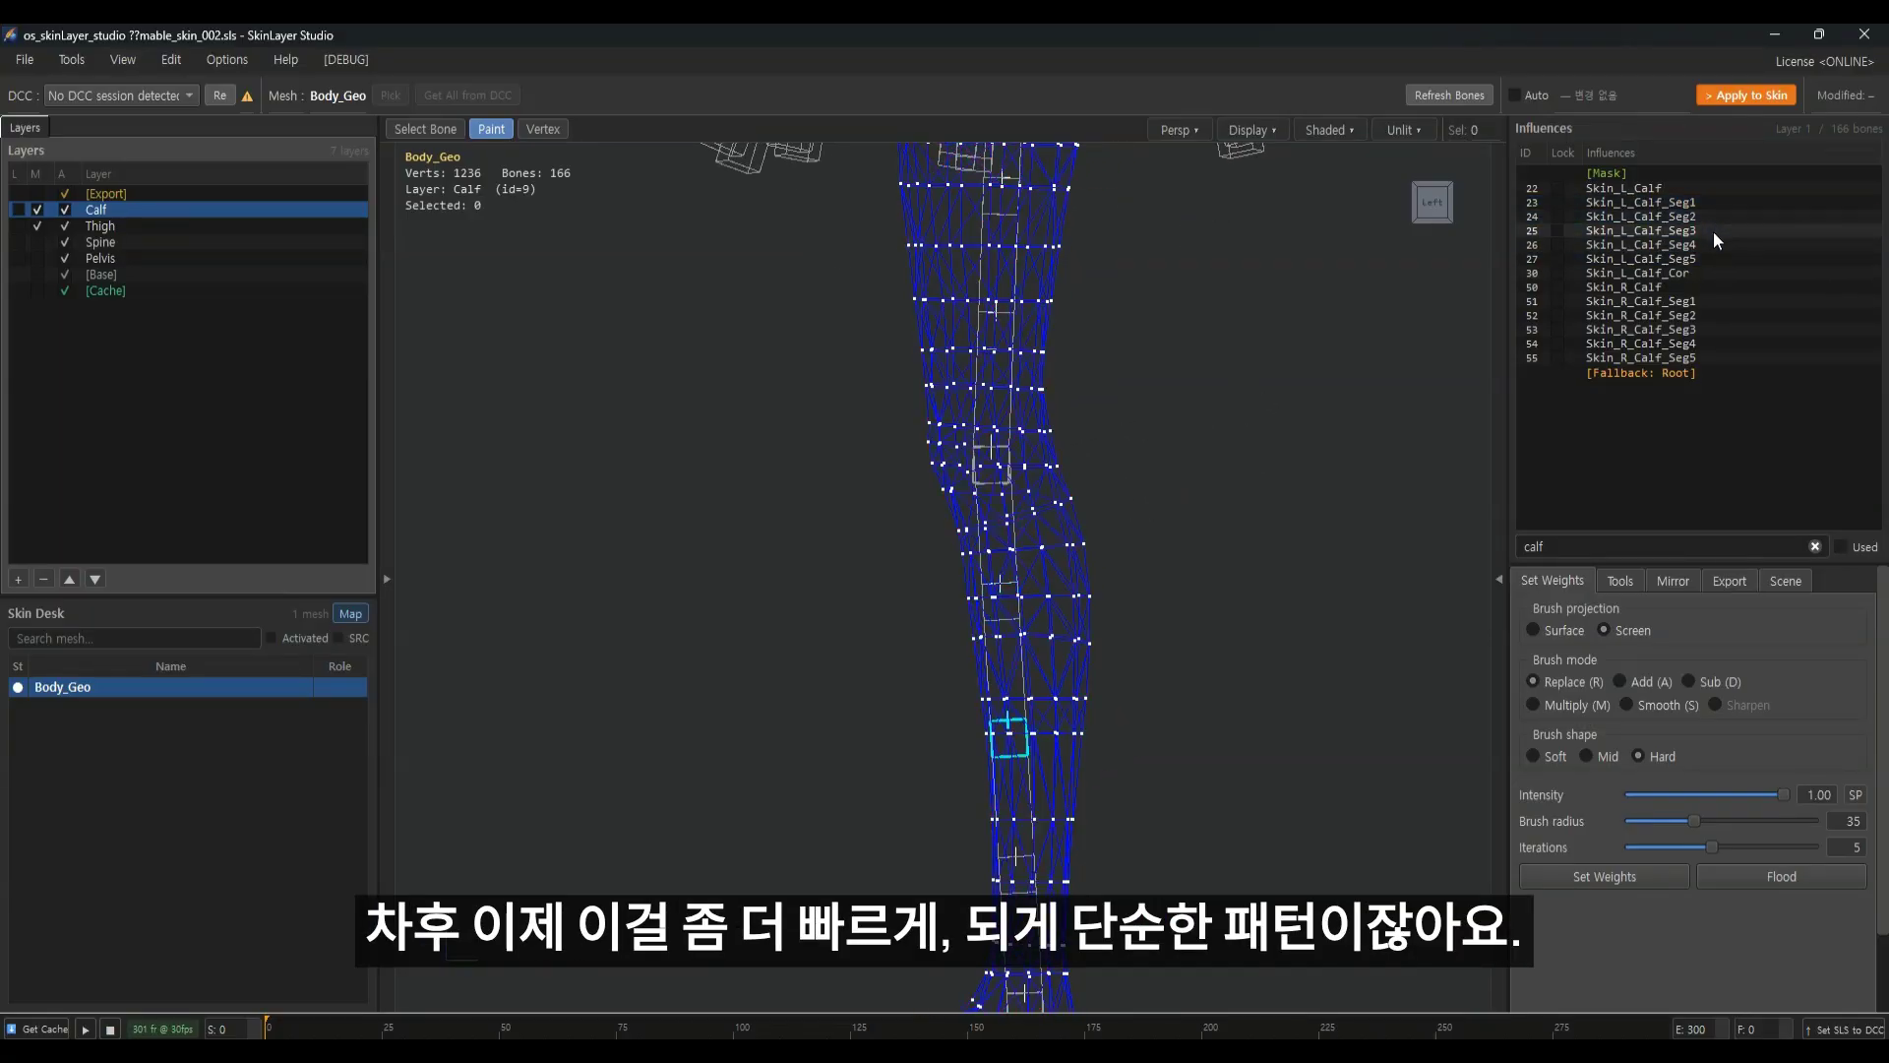
click(1711, 245)
click(1715, 230)
click(1720, 207)
click(1720, 228)
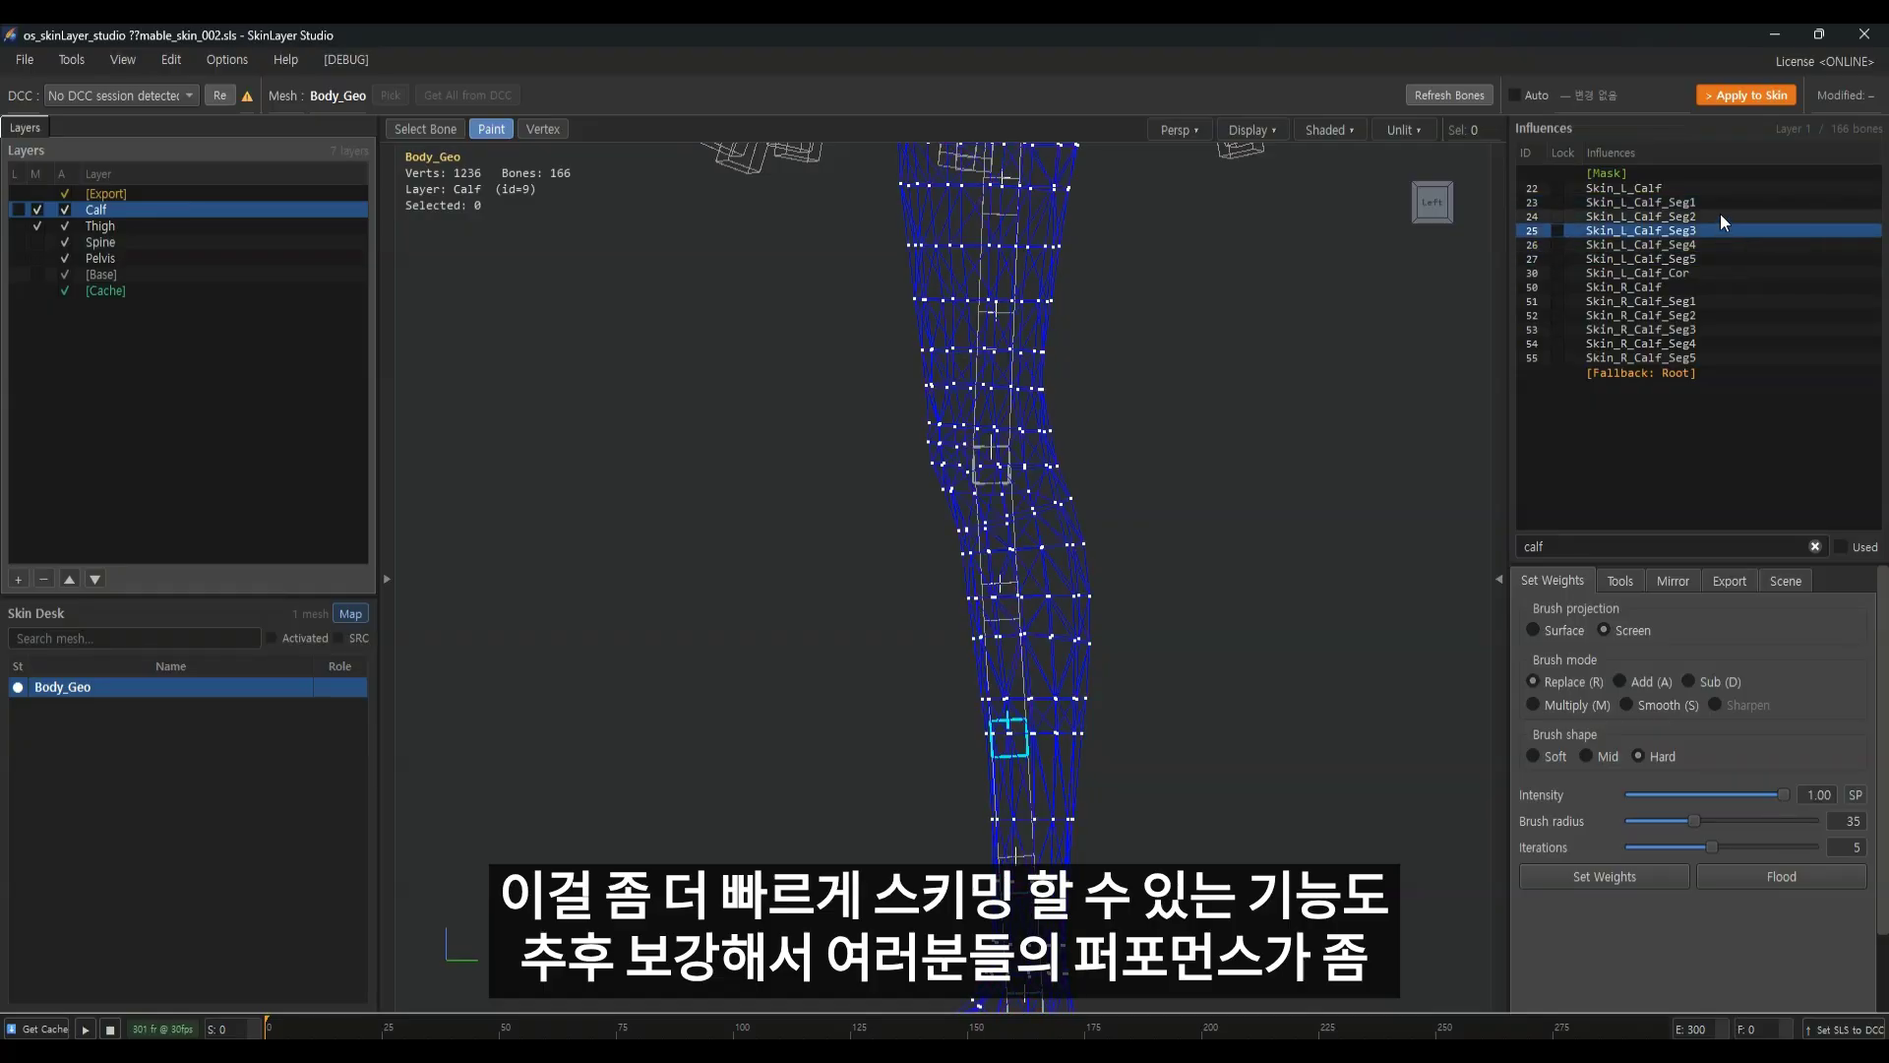
click(1699, 216)
click(1701, 202)
scroll(1102, 618, up, 2)
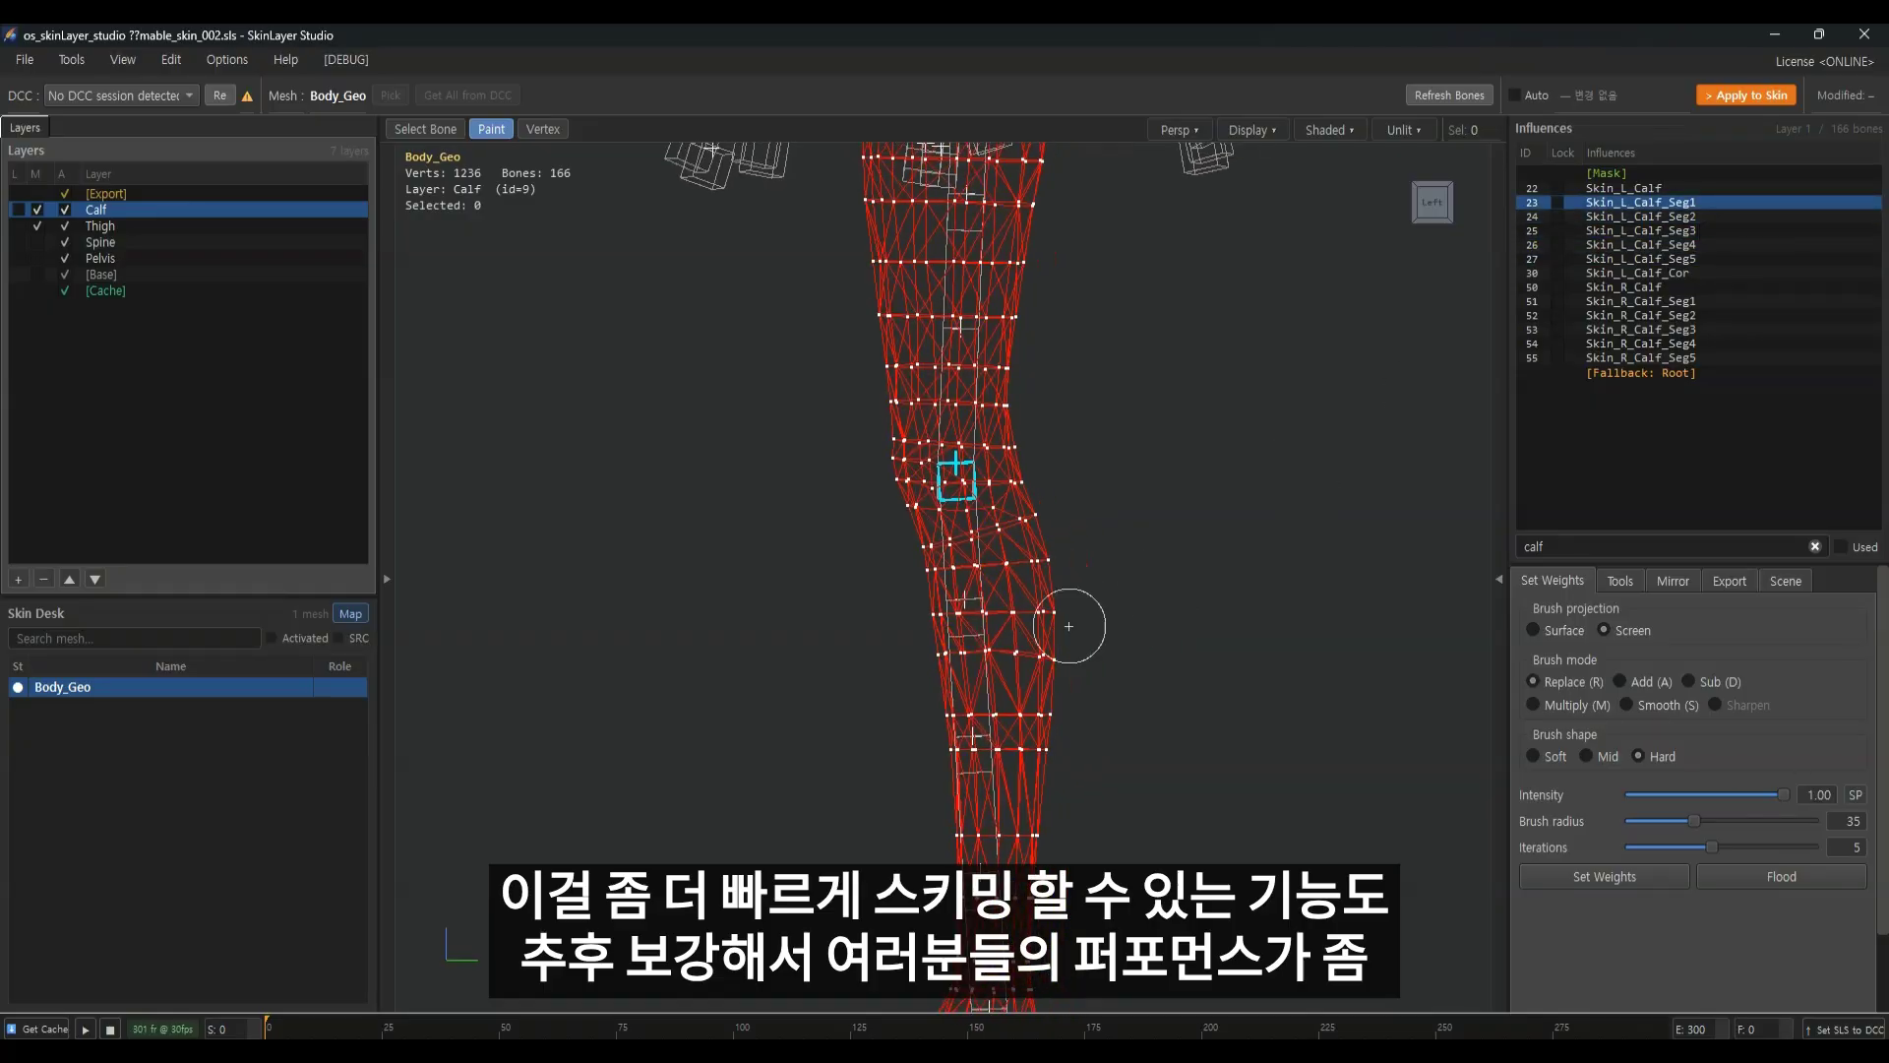
click(1642, 176)
click(1665, 217)
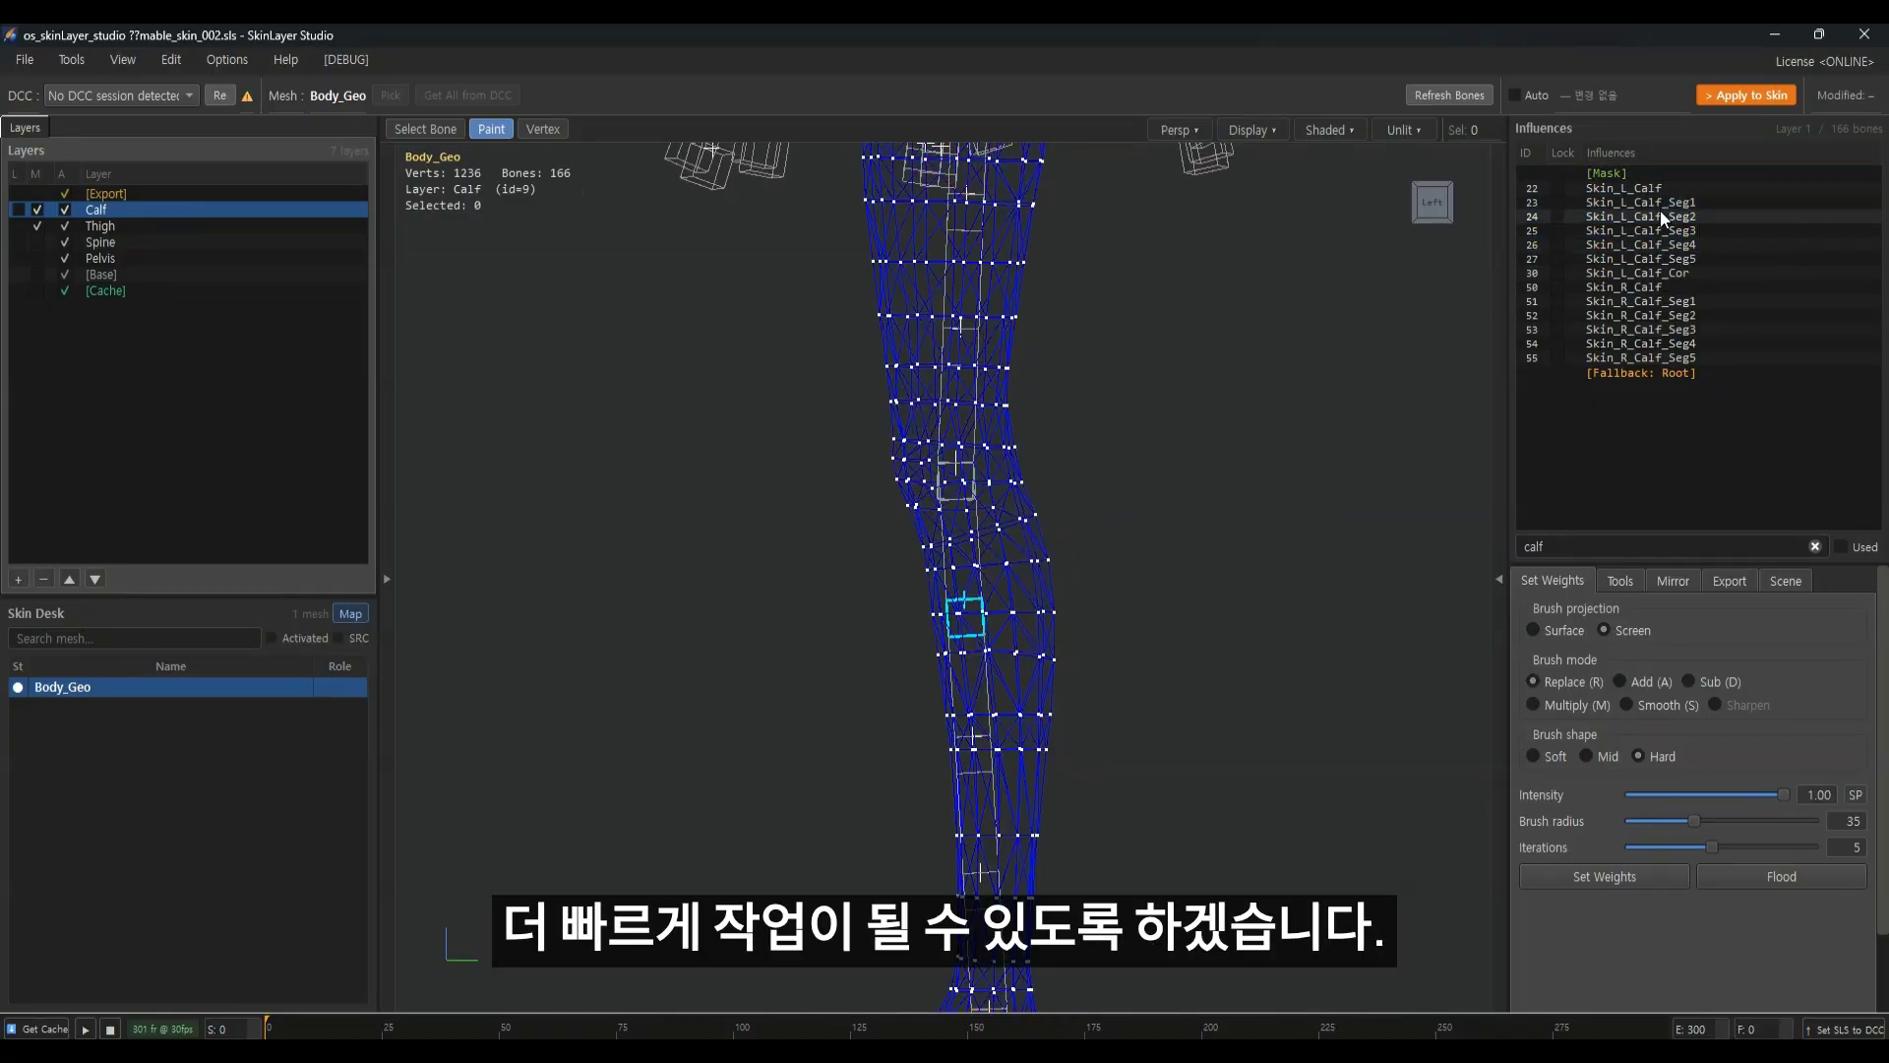
Paint full Skin_L_Calf_Seg2 weight below the knee with Replace and smooth the upper edge of the painted area
click(1670, 204)
click(1678, 219)
scroll(1161, 611, up, 2)
middle_drag(963, 663, 992, 565)
mouse_move(1093, 540)
mouse_down()
mouse_move(951, 529)
mouse_move(1017, 568)
mouse_move(1028, 744)
mouse_up()
scroll(1082, 610, down, 3)
scroll(1044, 590, up, 5)
middle_drag(1064, 396, 1039, 480)
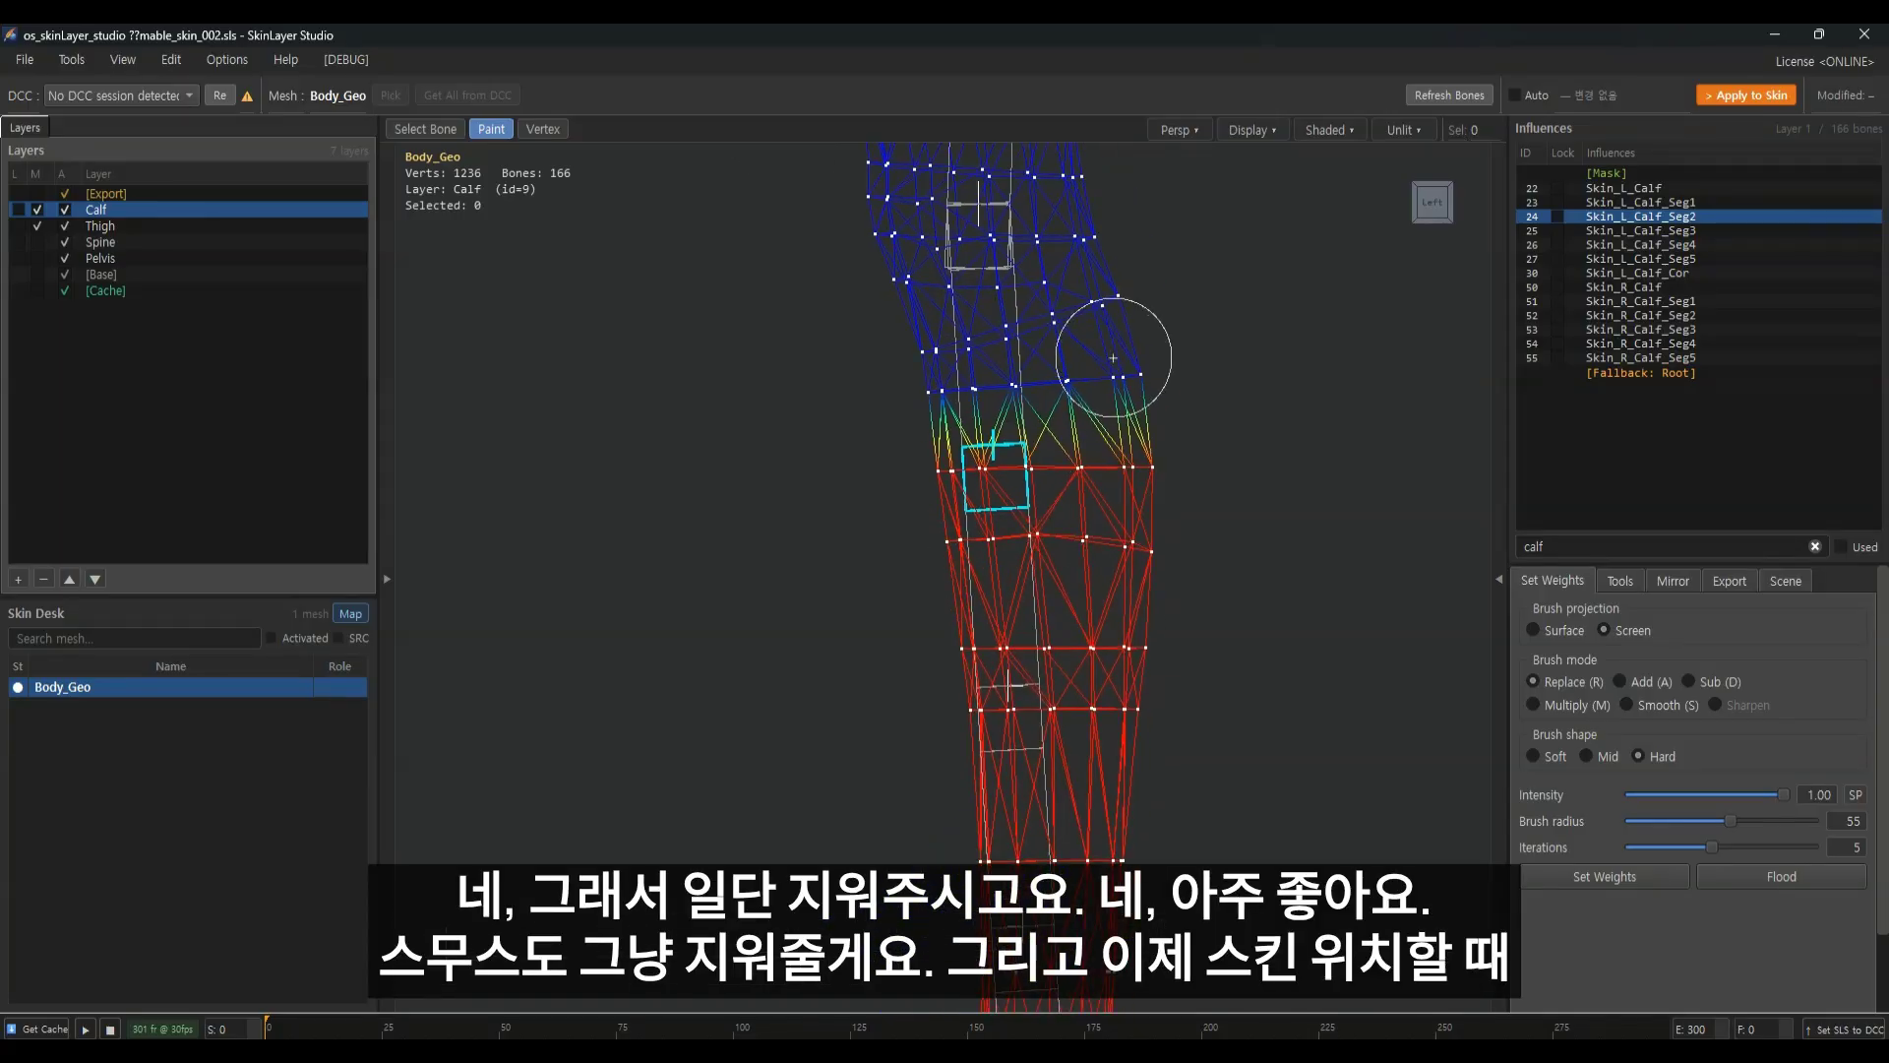
shift+drag(1113, 357, 935, 381)
Paint Skin_L_Calf_Seg3 weight over the lower leg, blend its upper edge, and check the result on both legs
click(1662, 234)
scroll(1144, 476, down, 4)
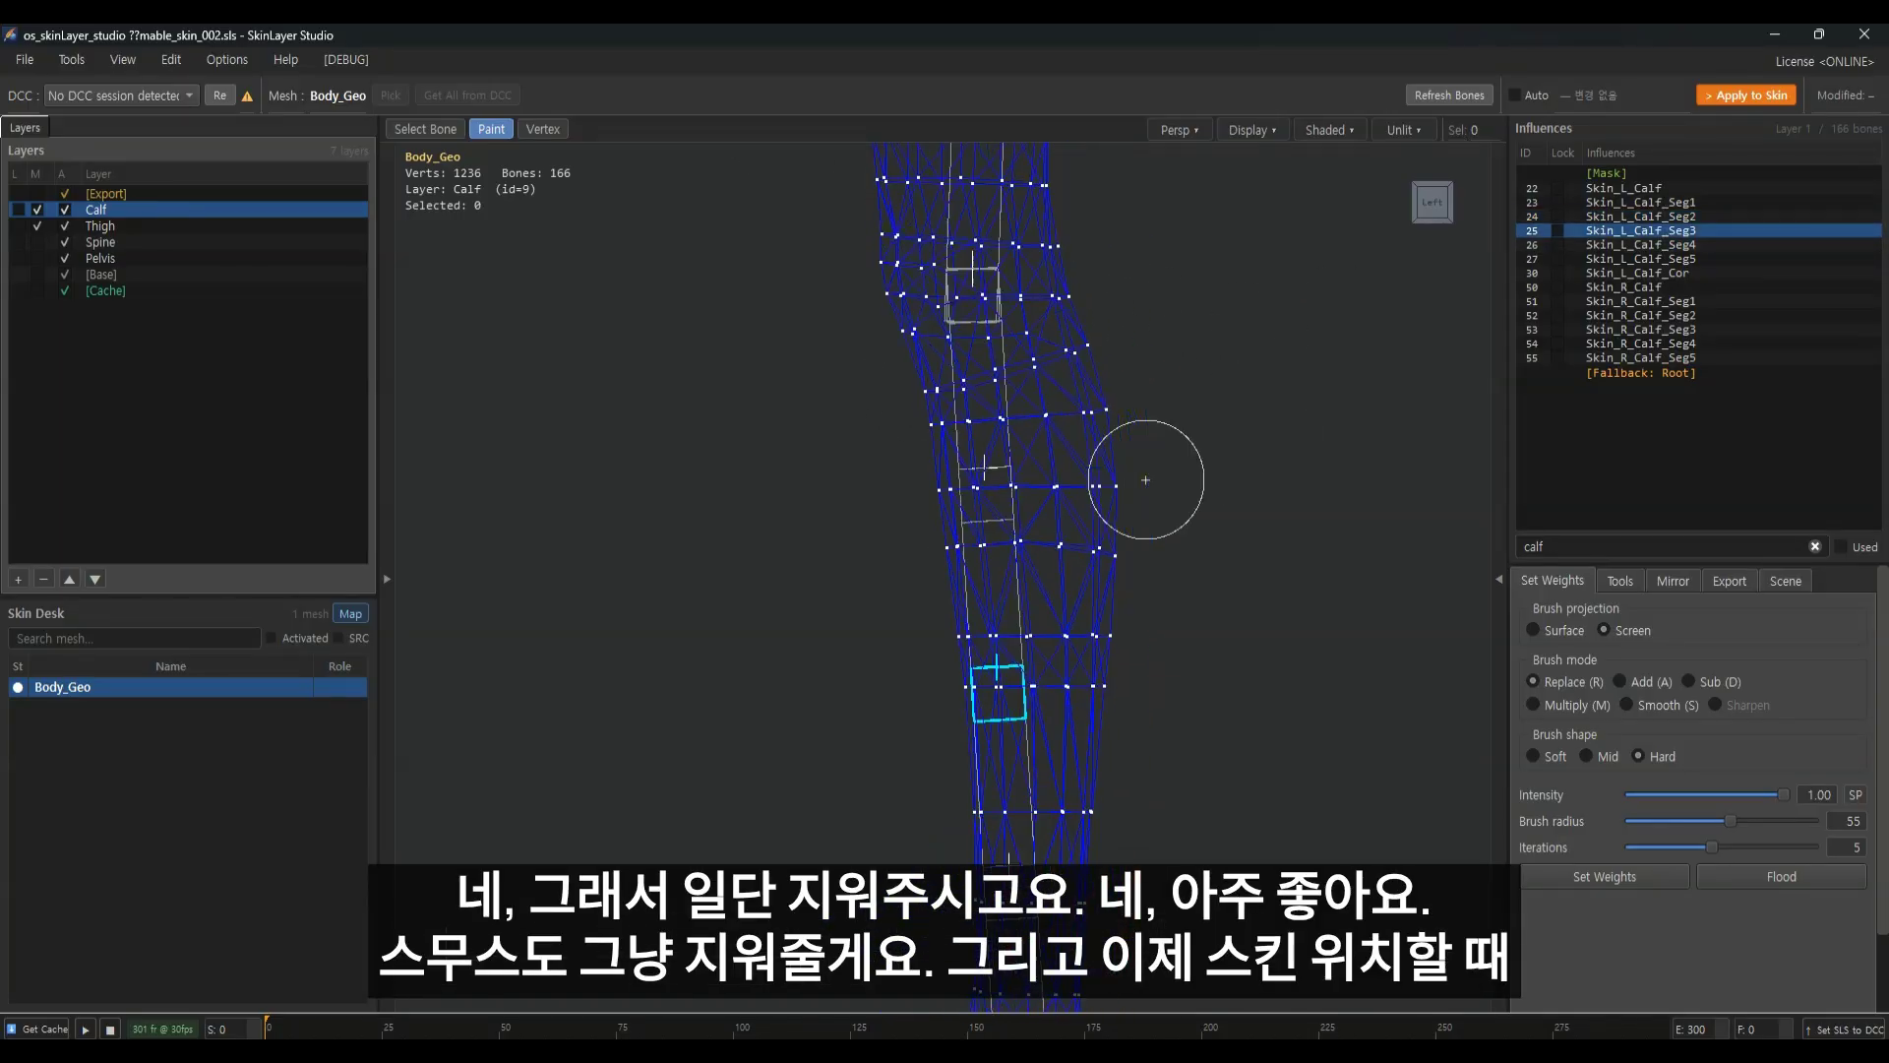
middle_drag(1063, 679, 1089, 592)
drag(1089, 592, 980, 589)
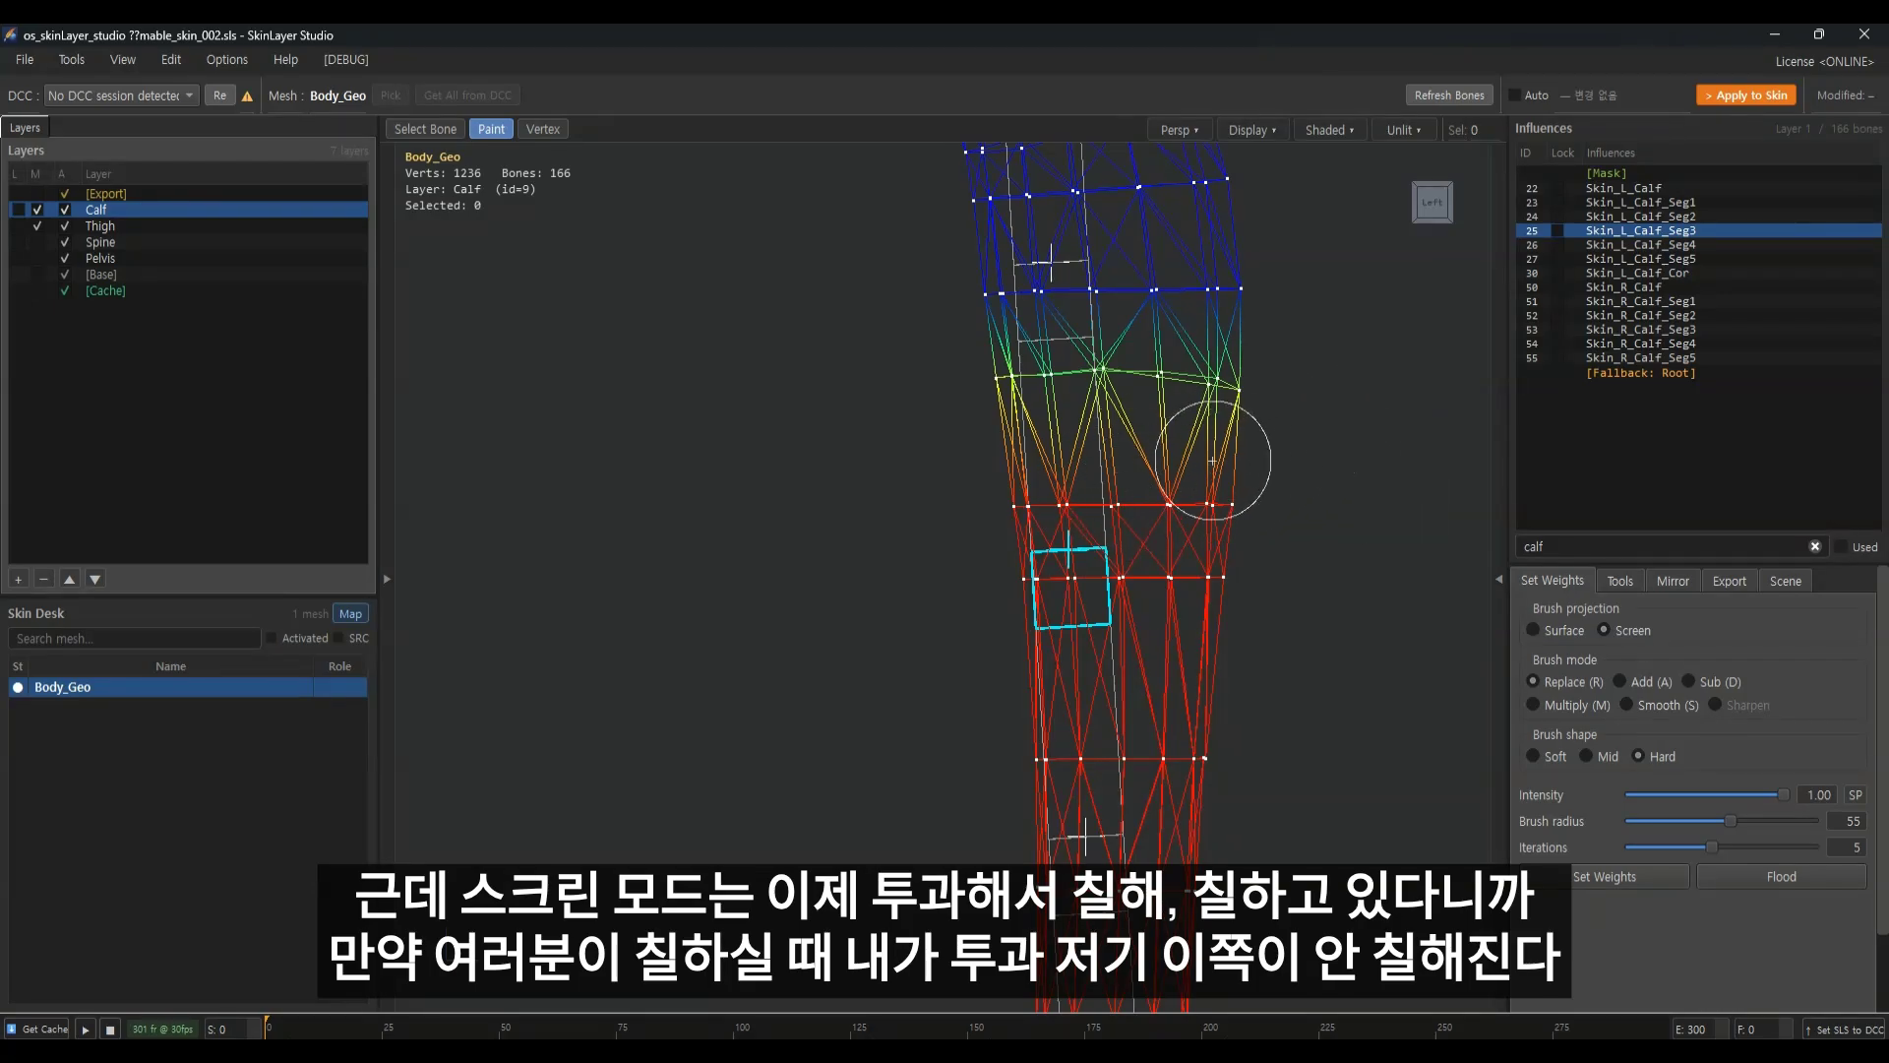
scroll(1172, 463, down, 6)
mouse_move(1201, 551)
alt+mouse_down()
mouse_move(1172, 586)
mouse_move(773, 552)
mouse_move(1034, 526)
alt+mouse_up()
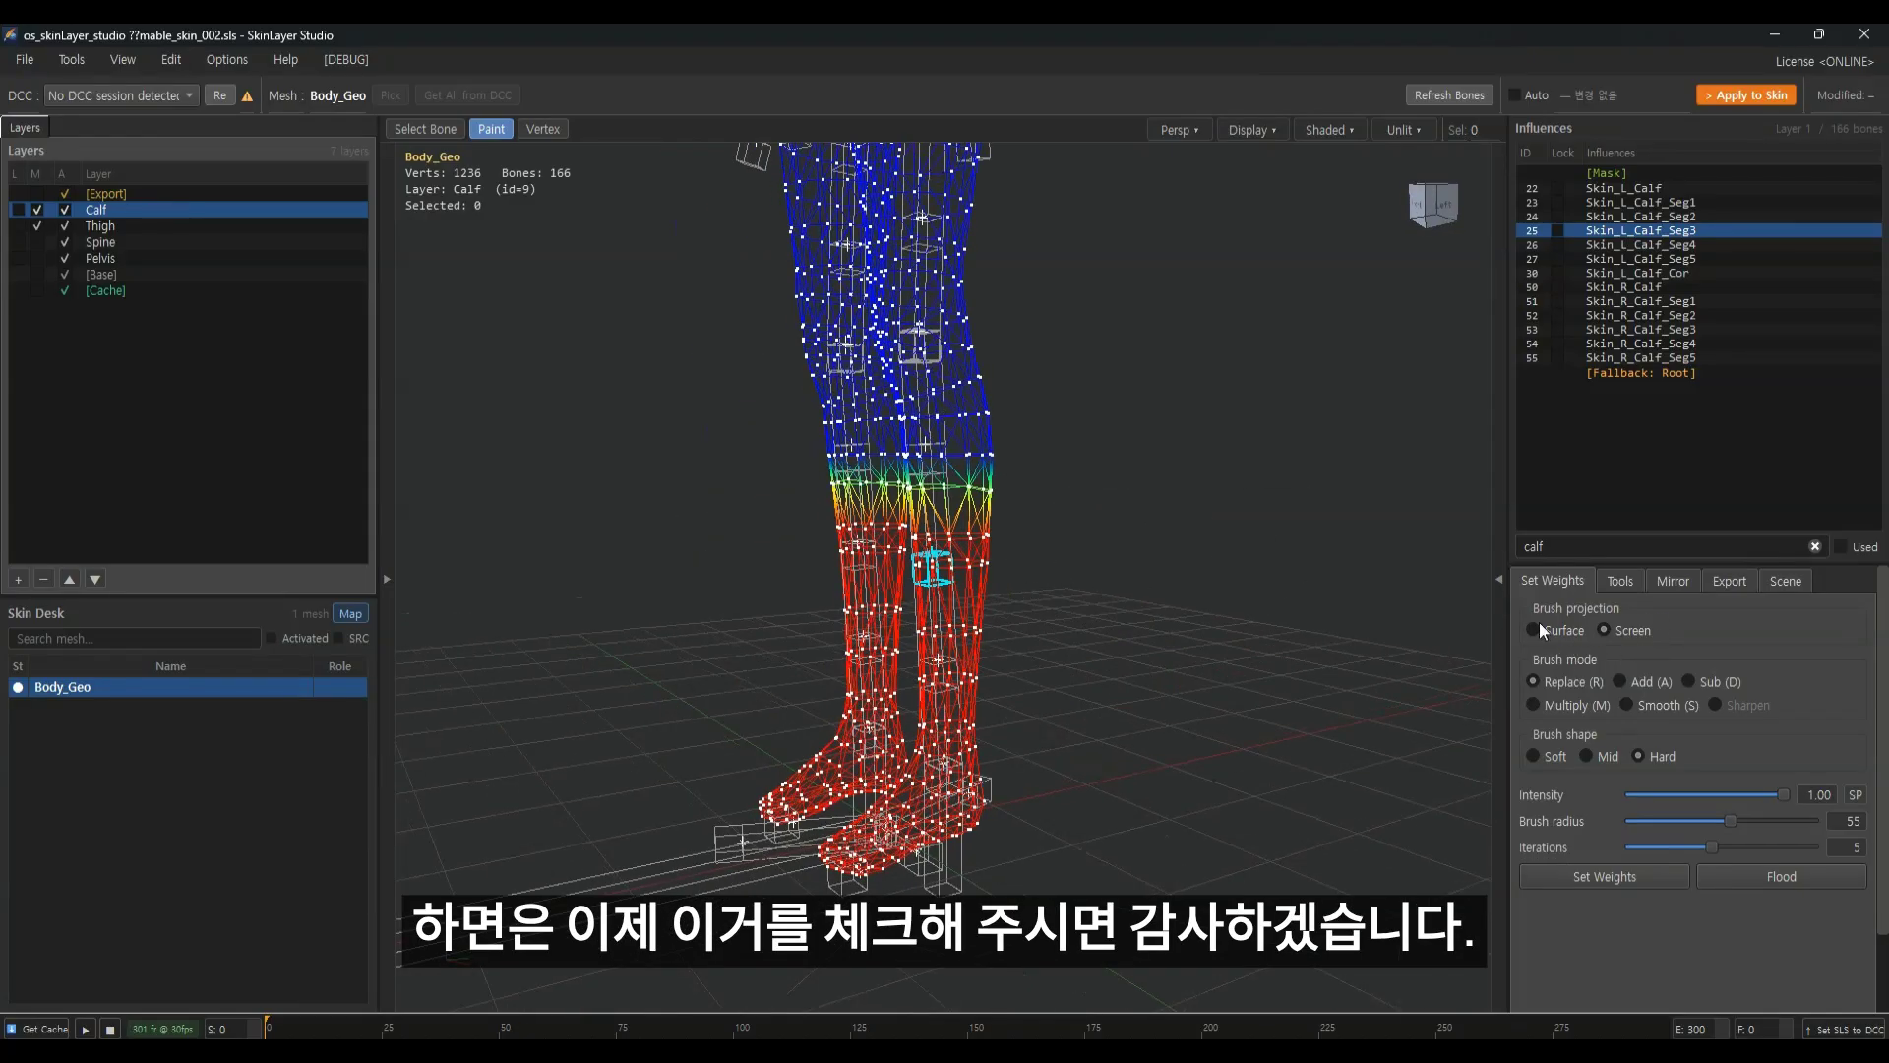
alt+drag(934, 731, 1025, 718)
Paint Skin_L_Calf_Seg4 weight from its bone down through the foot and smooth its upper edge in the side view
click(1423, 215)
scroll(1232, 672, up, 3)
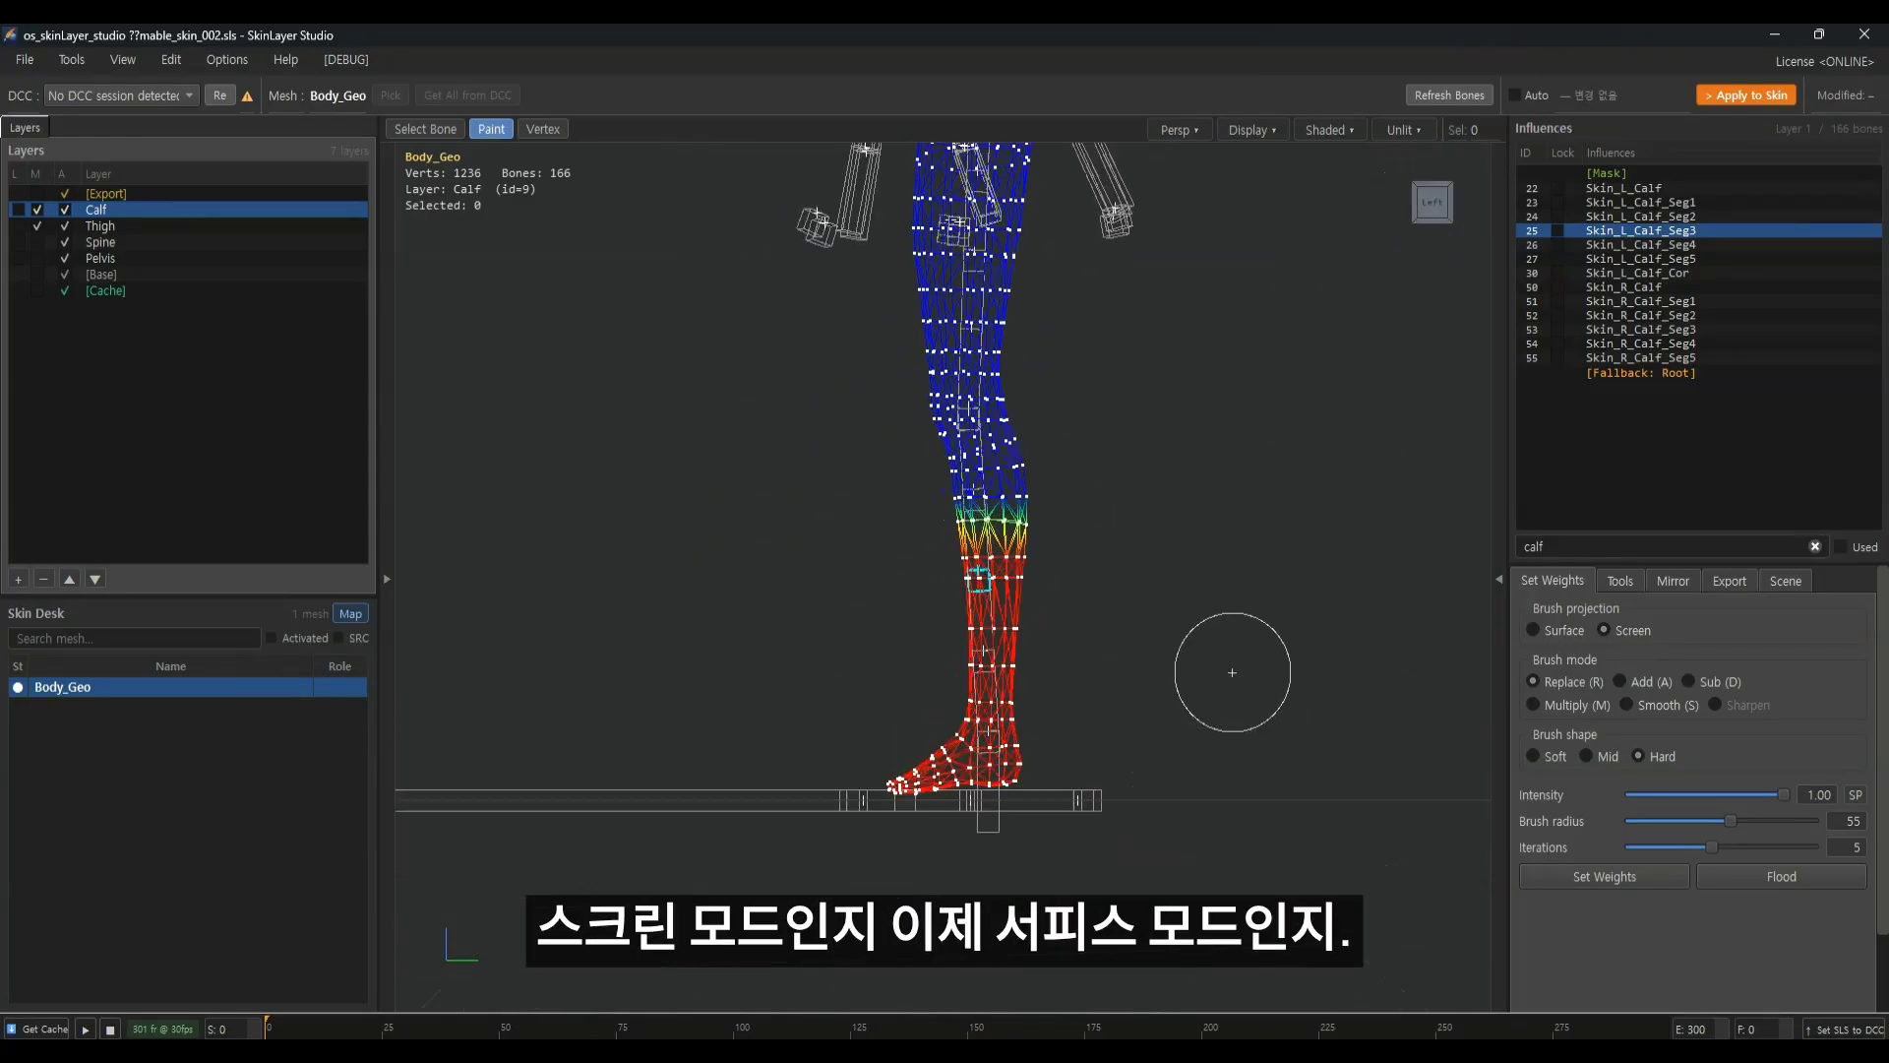
scroll(1118, 603, up, 5)
key(Down)
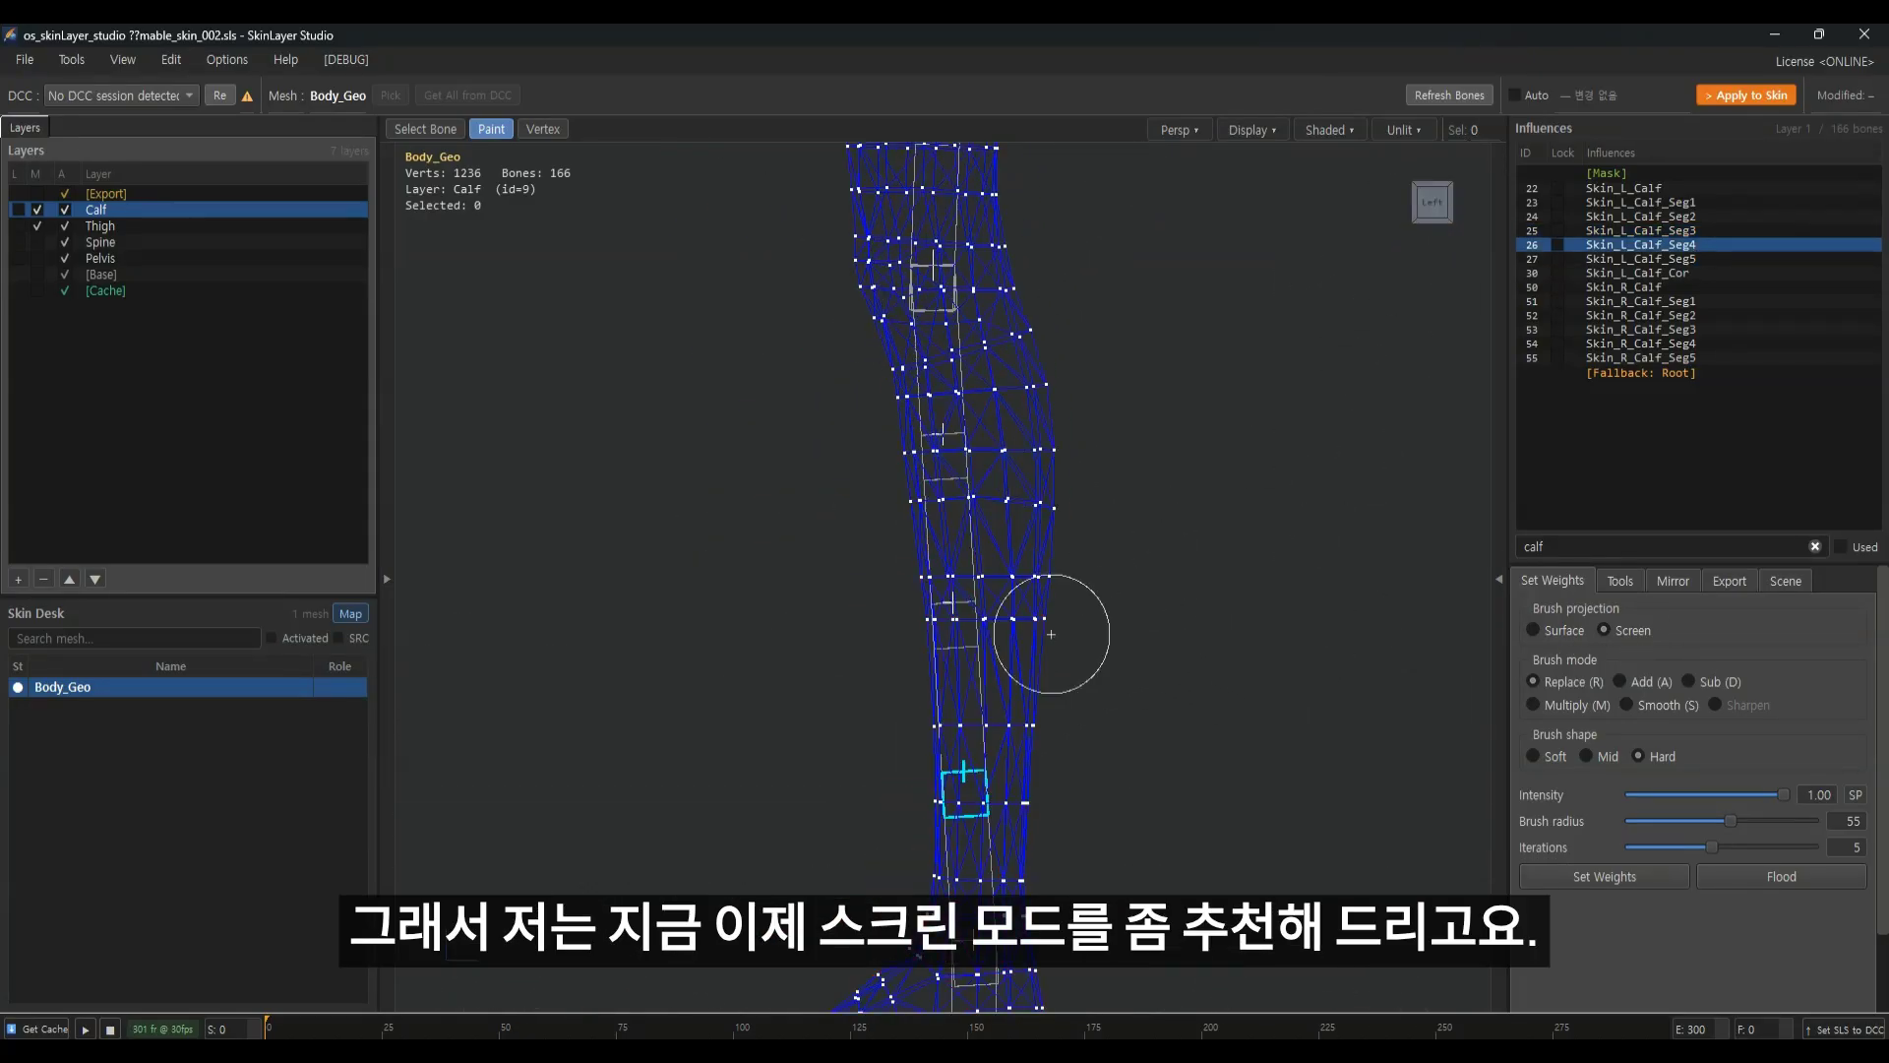
scroll(1051, 635, down, 1)
alt+middle_drag(1039, 783, 1071, 696)
drag(1071, 696, 1004, 662)
scroll(1005, 719, down, 1)
mouse_move(997, 753)
mouse_down()
mouse_move(1036, 829)
mouse_move(984, 866)
mouse_up()
scroll(1126, 666, up, 2)
shift+drag(1112, 639, 983, 632)
alt+middle_drag(1060, 636, 1084, 549)
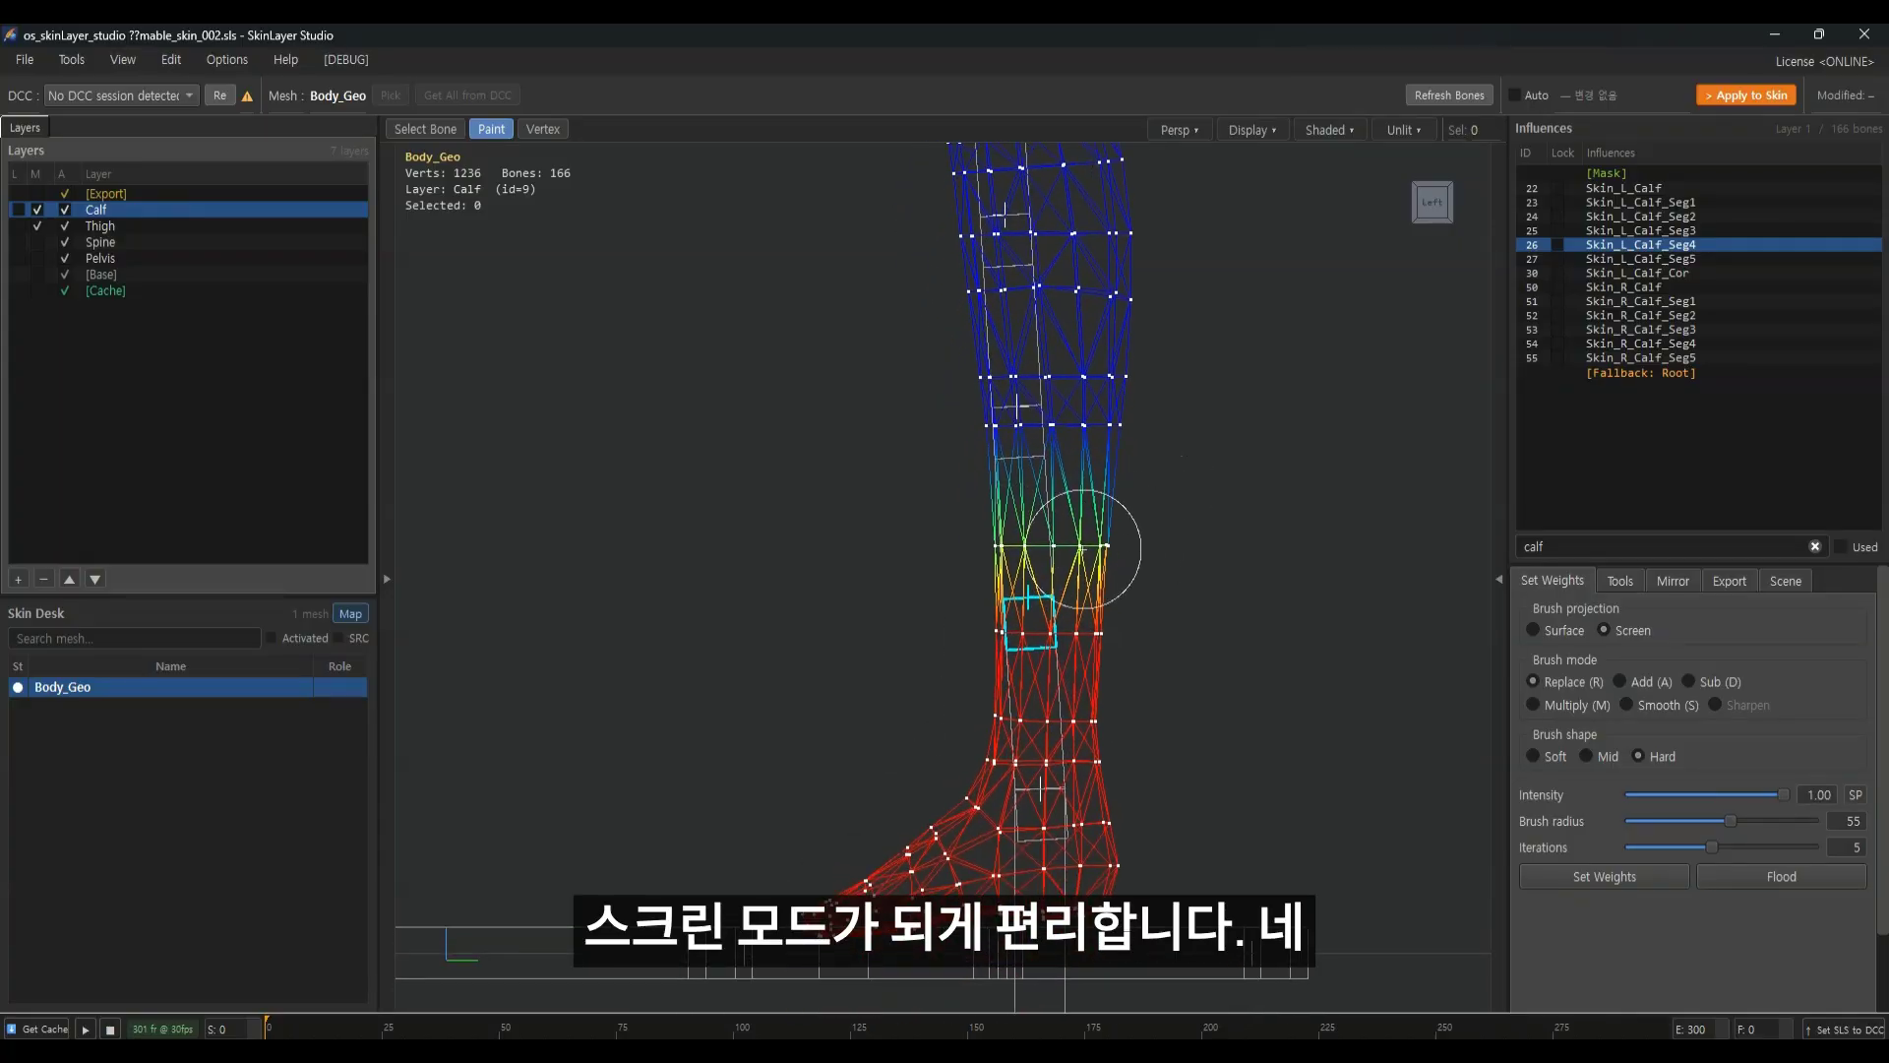
Paint Skin_L_Calf_Seg5 weight over the ankle and foot, and smooth the transition above the ankle
click(1674, 260)
alt+middle_drag(1042, 689, 1104, 573)
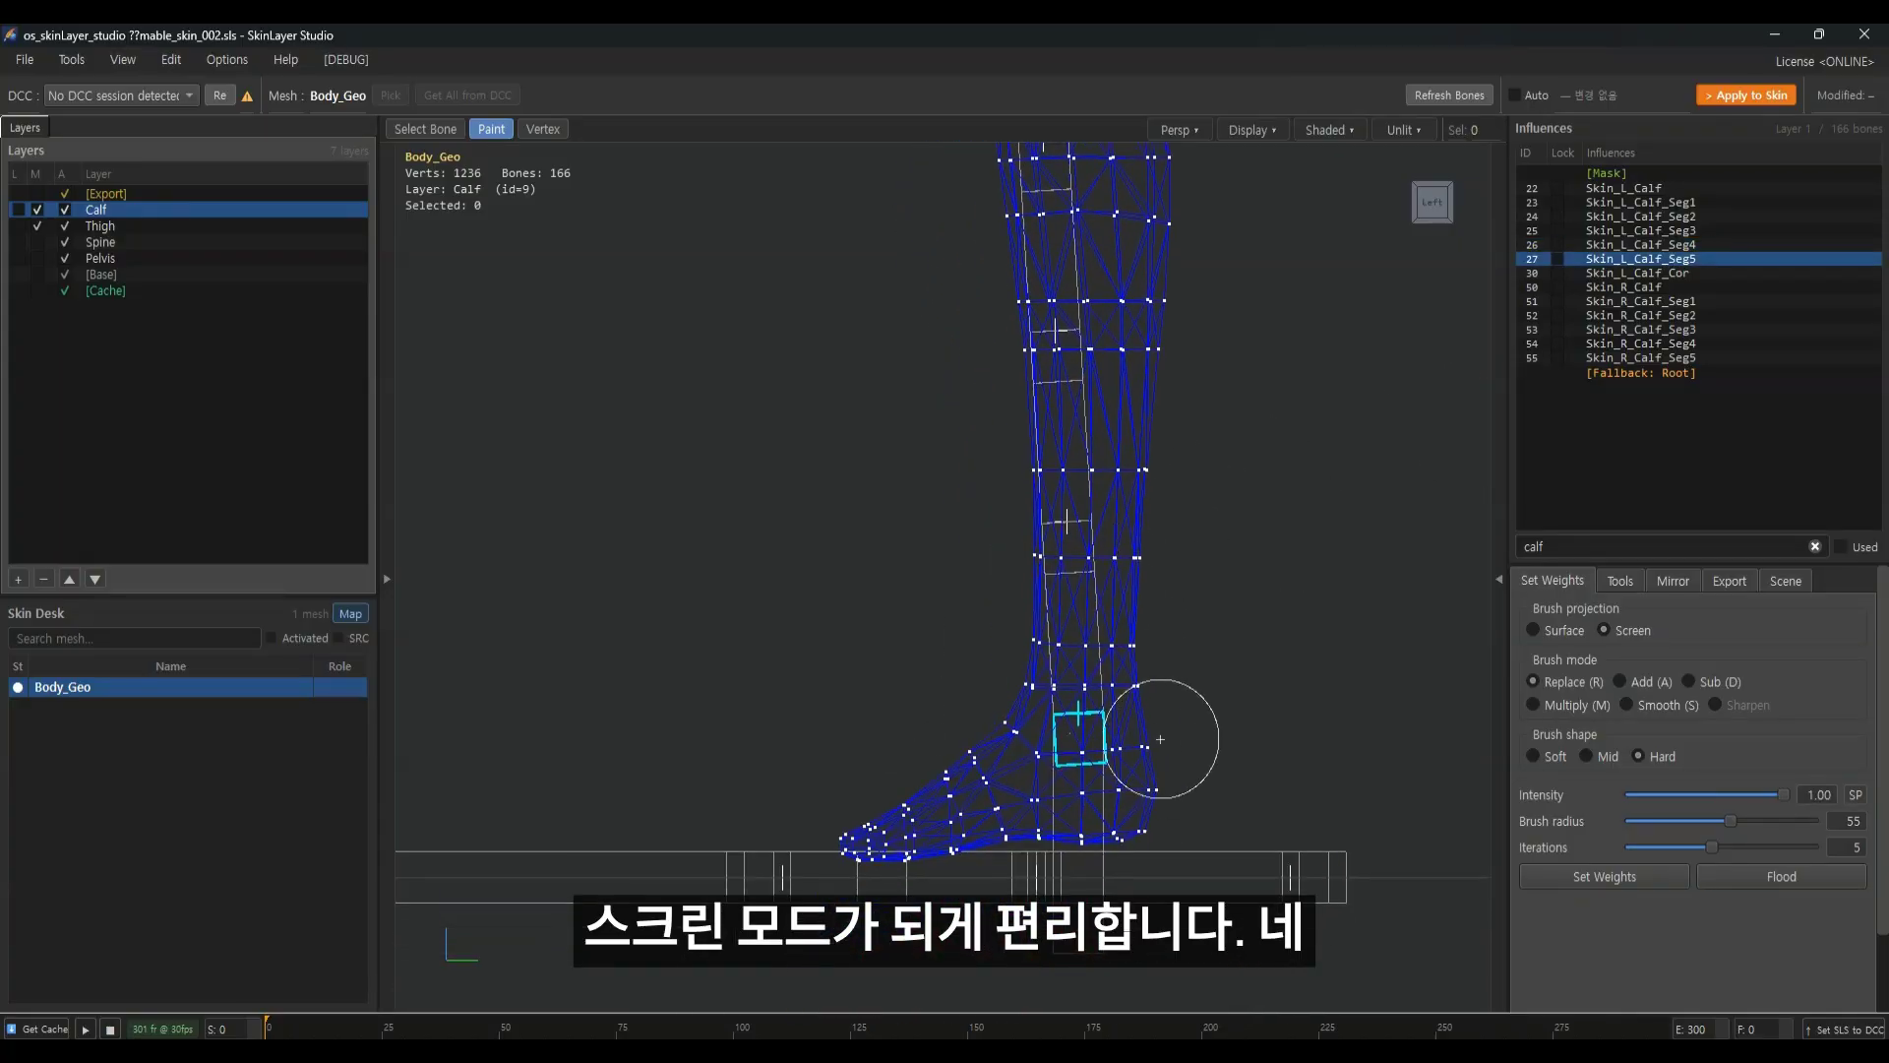
drag(1161, 739, 862, 844)
scroll(1118, 748, up, 2)
mouse_move(1185, 659)
shift+mouse_down()
mouse_move(1162, 662)
mouse_move(1169, 636)
shift+mouse_up()
alt+middle_drag(1106, 672, 1126, 615)
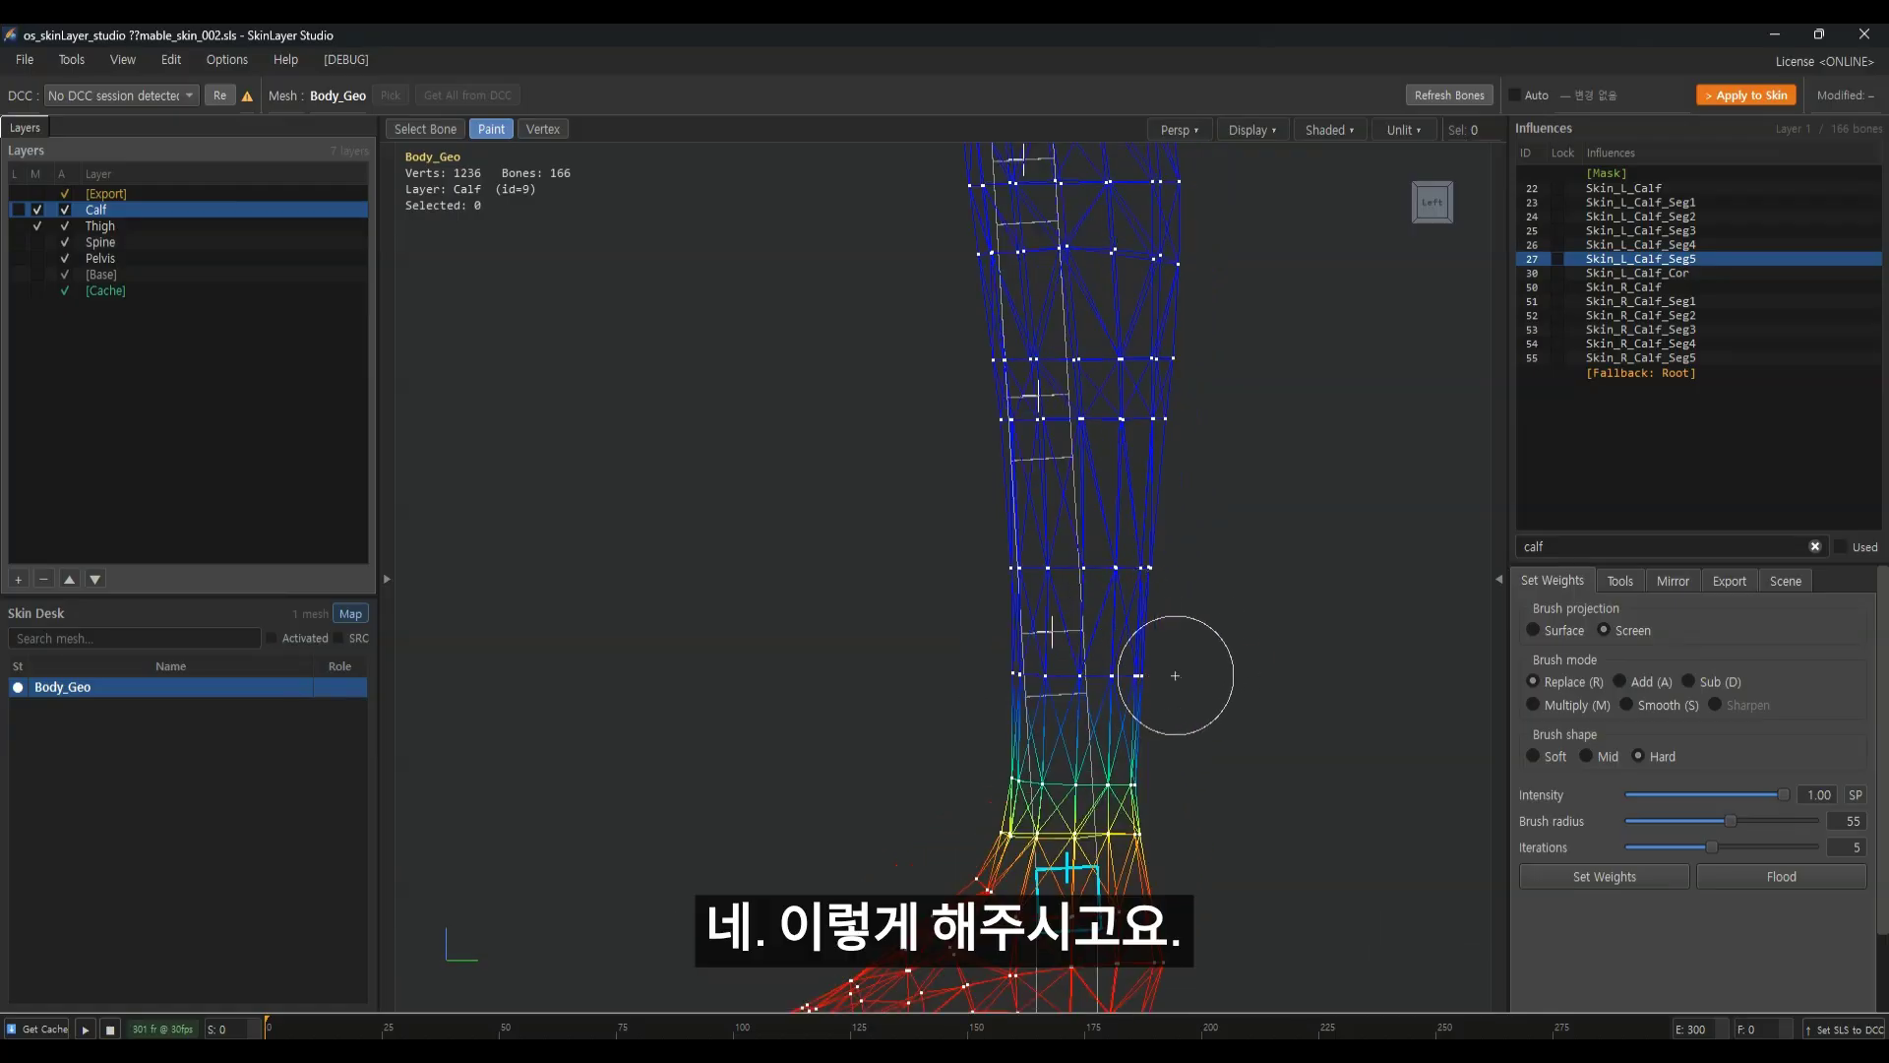
Smooth the upper weight transitions of Skin_L_Calf_Seg3 and Seg2 toward the knee, and check the other calf segments
click(1641, 244)
click(1641, 230)
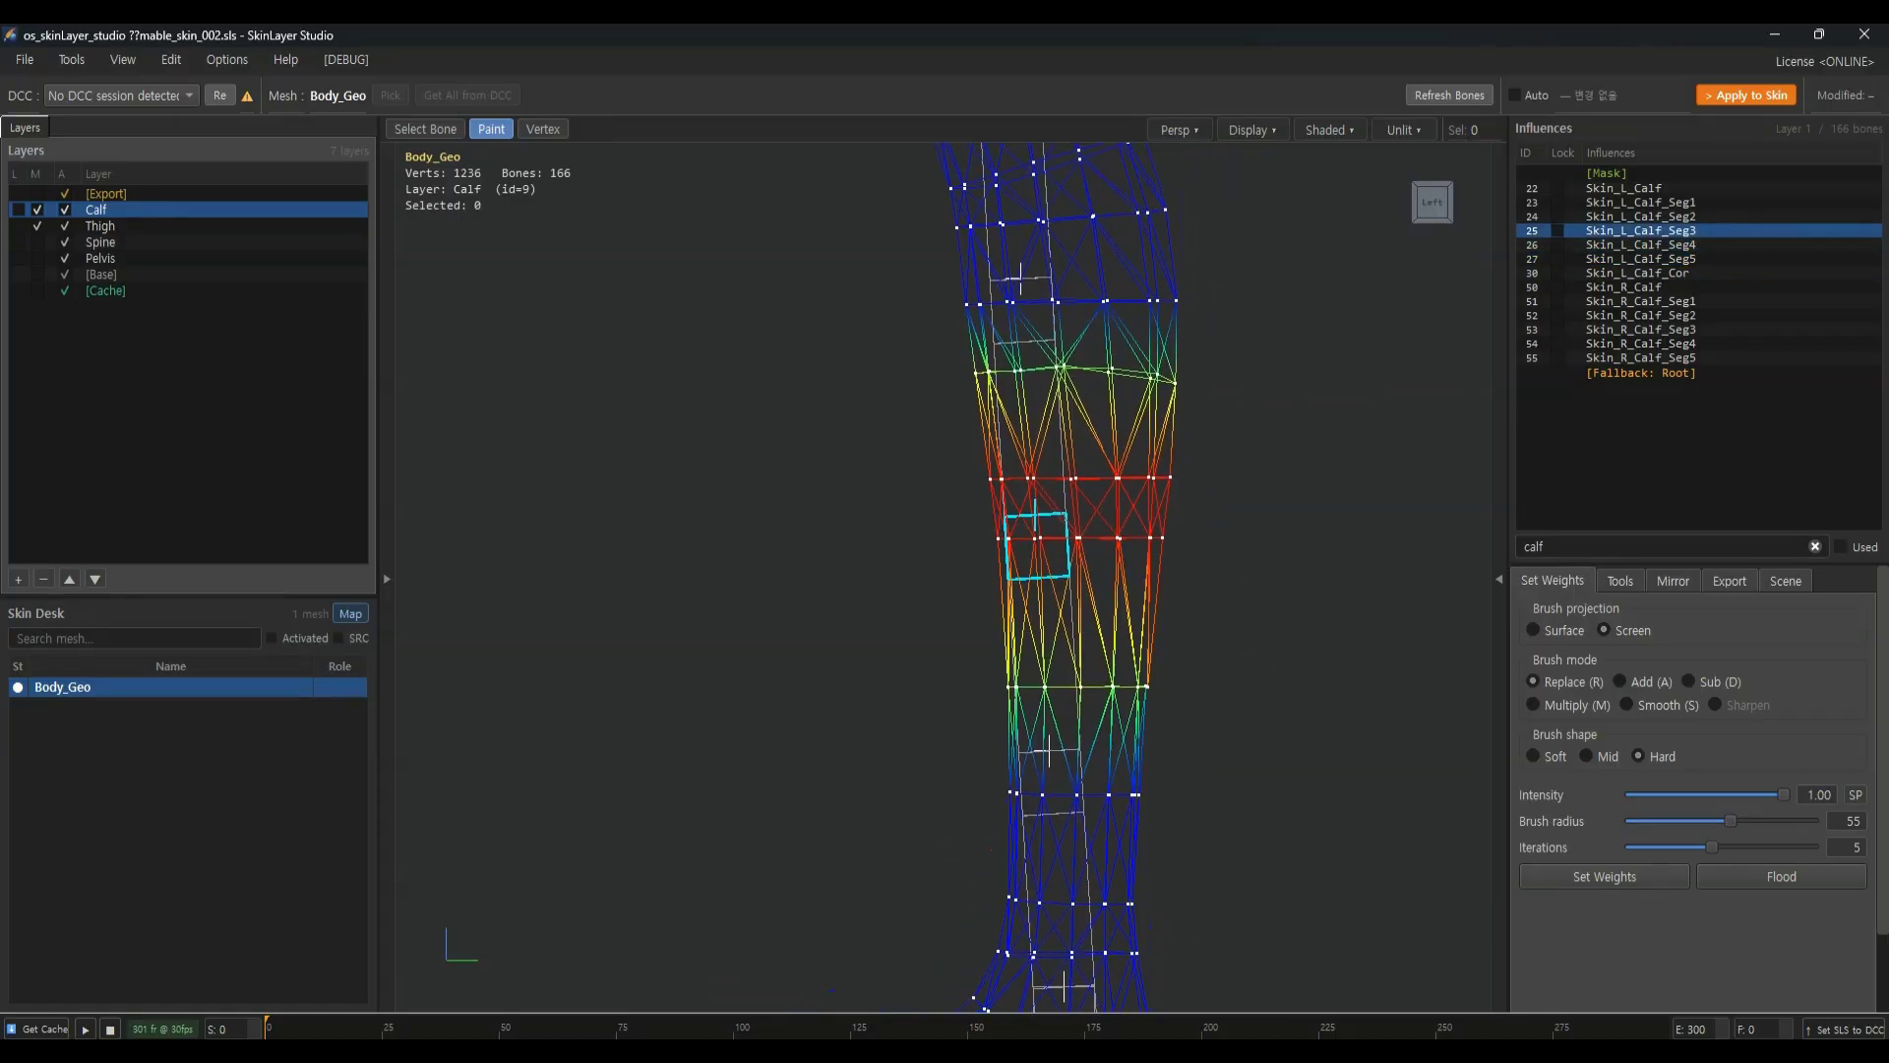
alt+middle_drag(1174, 457, 1168, 628)
shift+drag(1169, 628, 907, 616)
alt+middle_drag(1113, 515, 1108, 590)
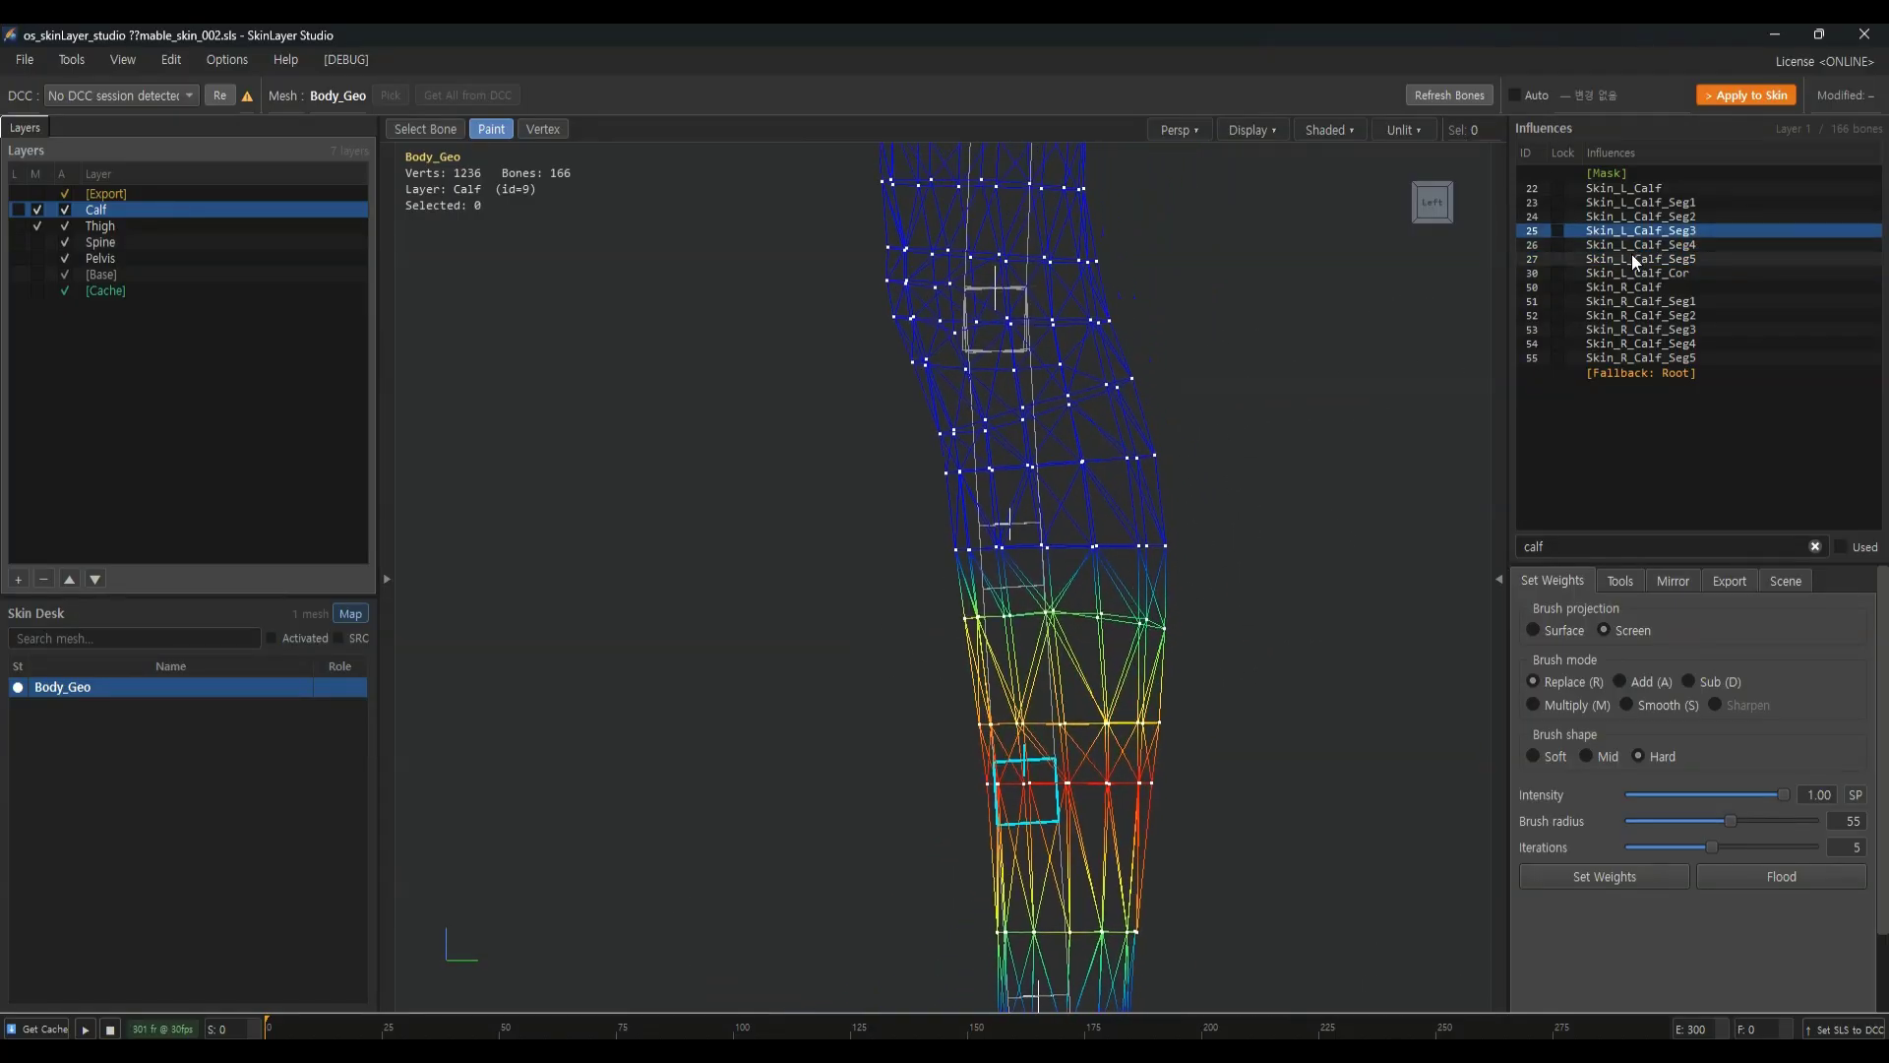
click(1642, 215)
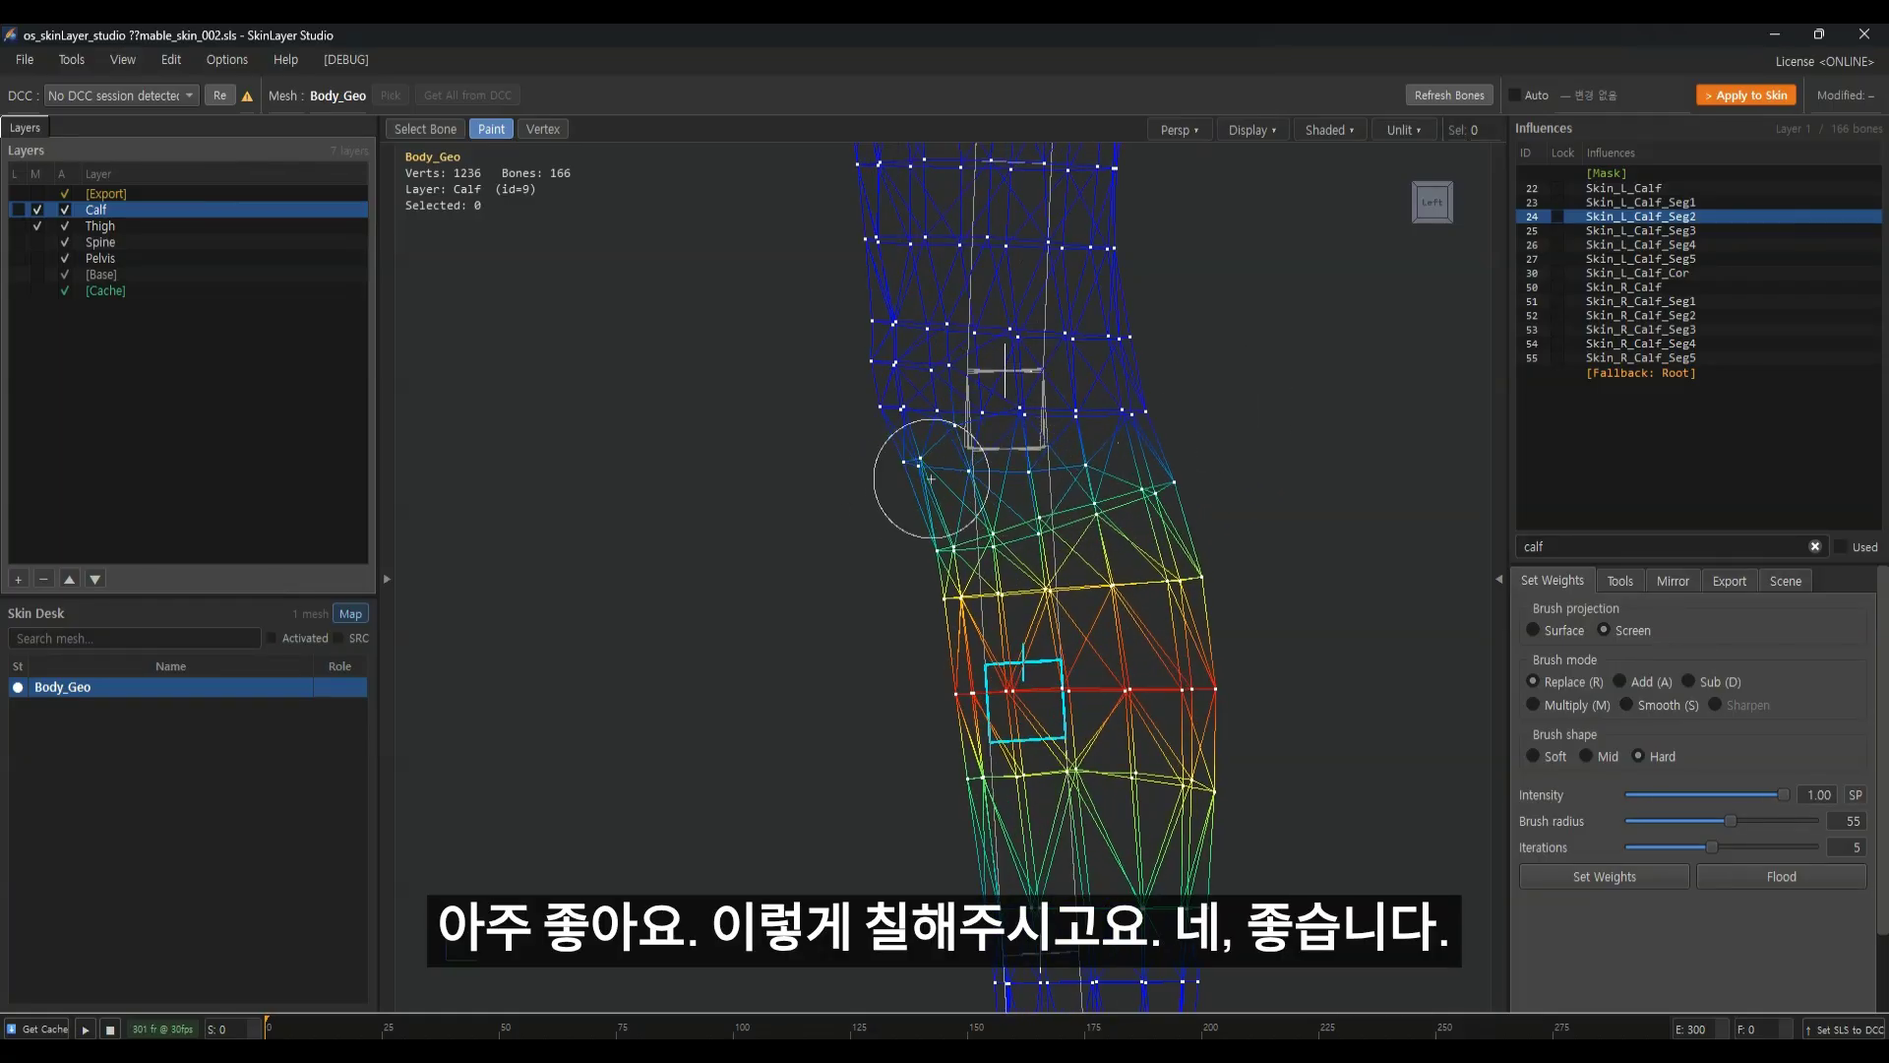
click(1641, 202)
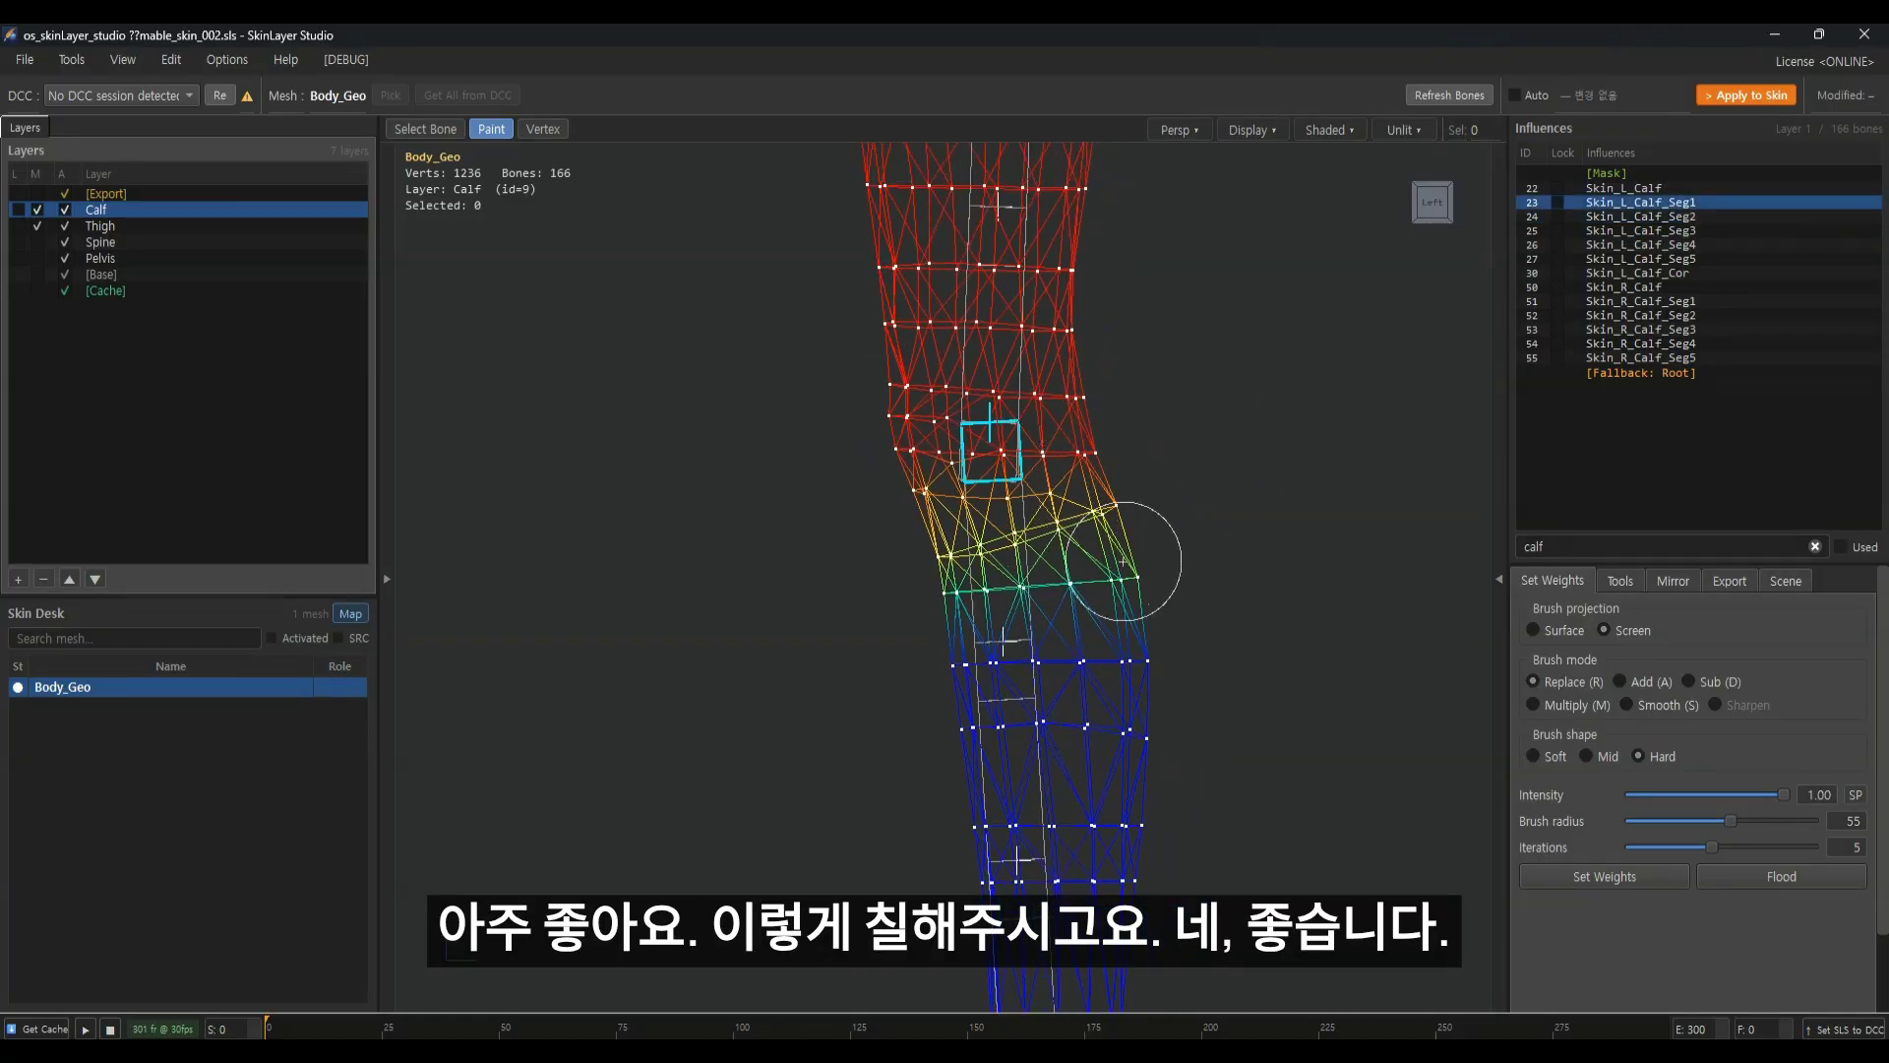
click(1663, 217)
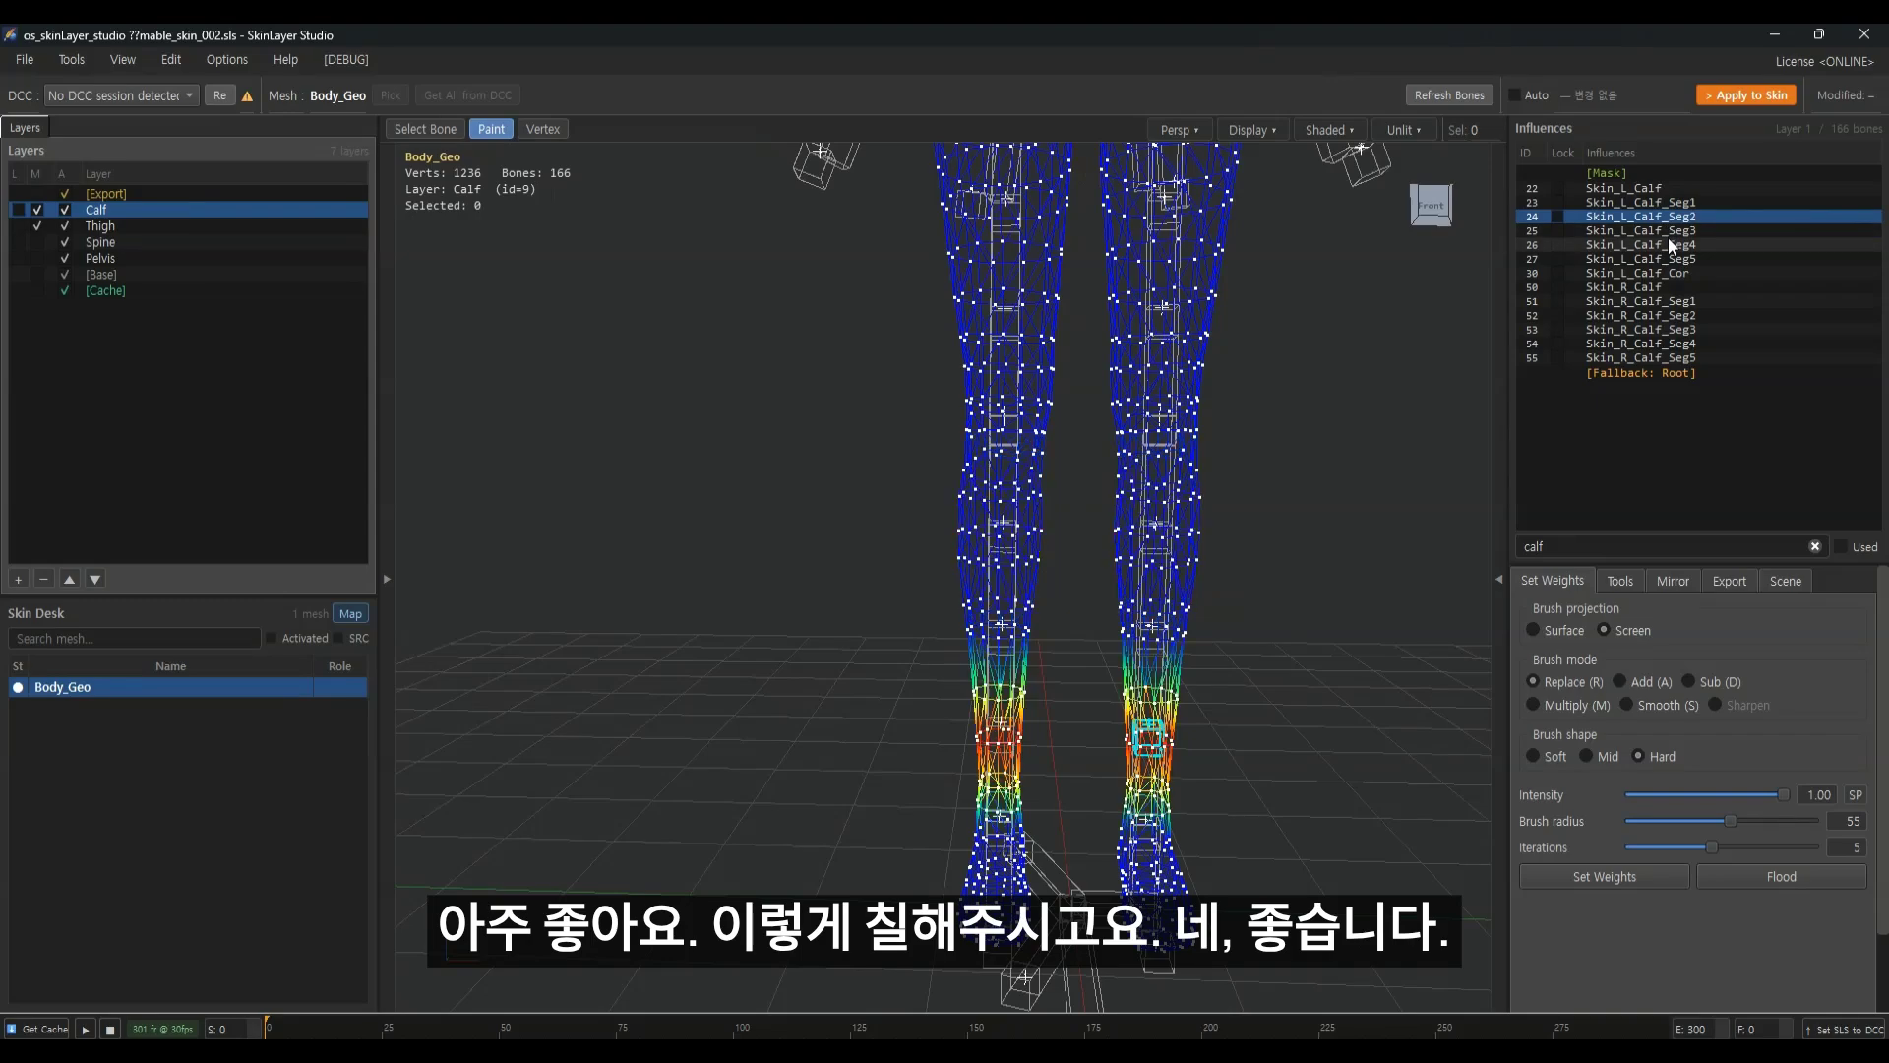
click(1667, 259)
Preview the mirror bone mapping and review the calculated left, right and center bone matches
click(1673, 581)
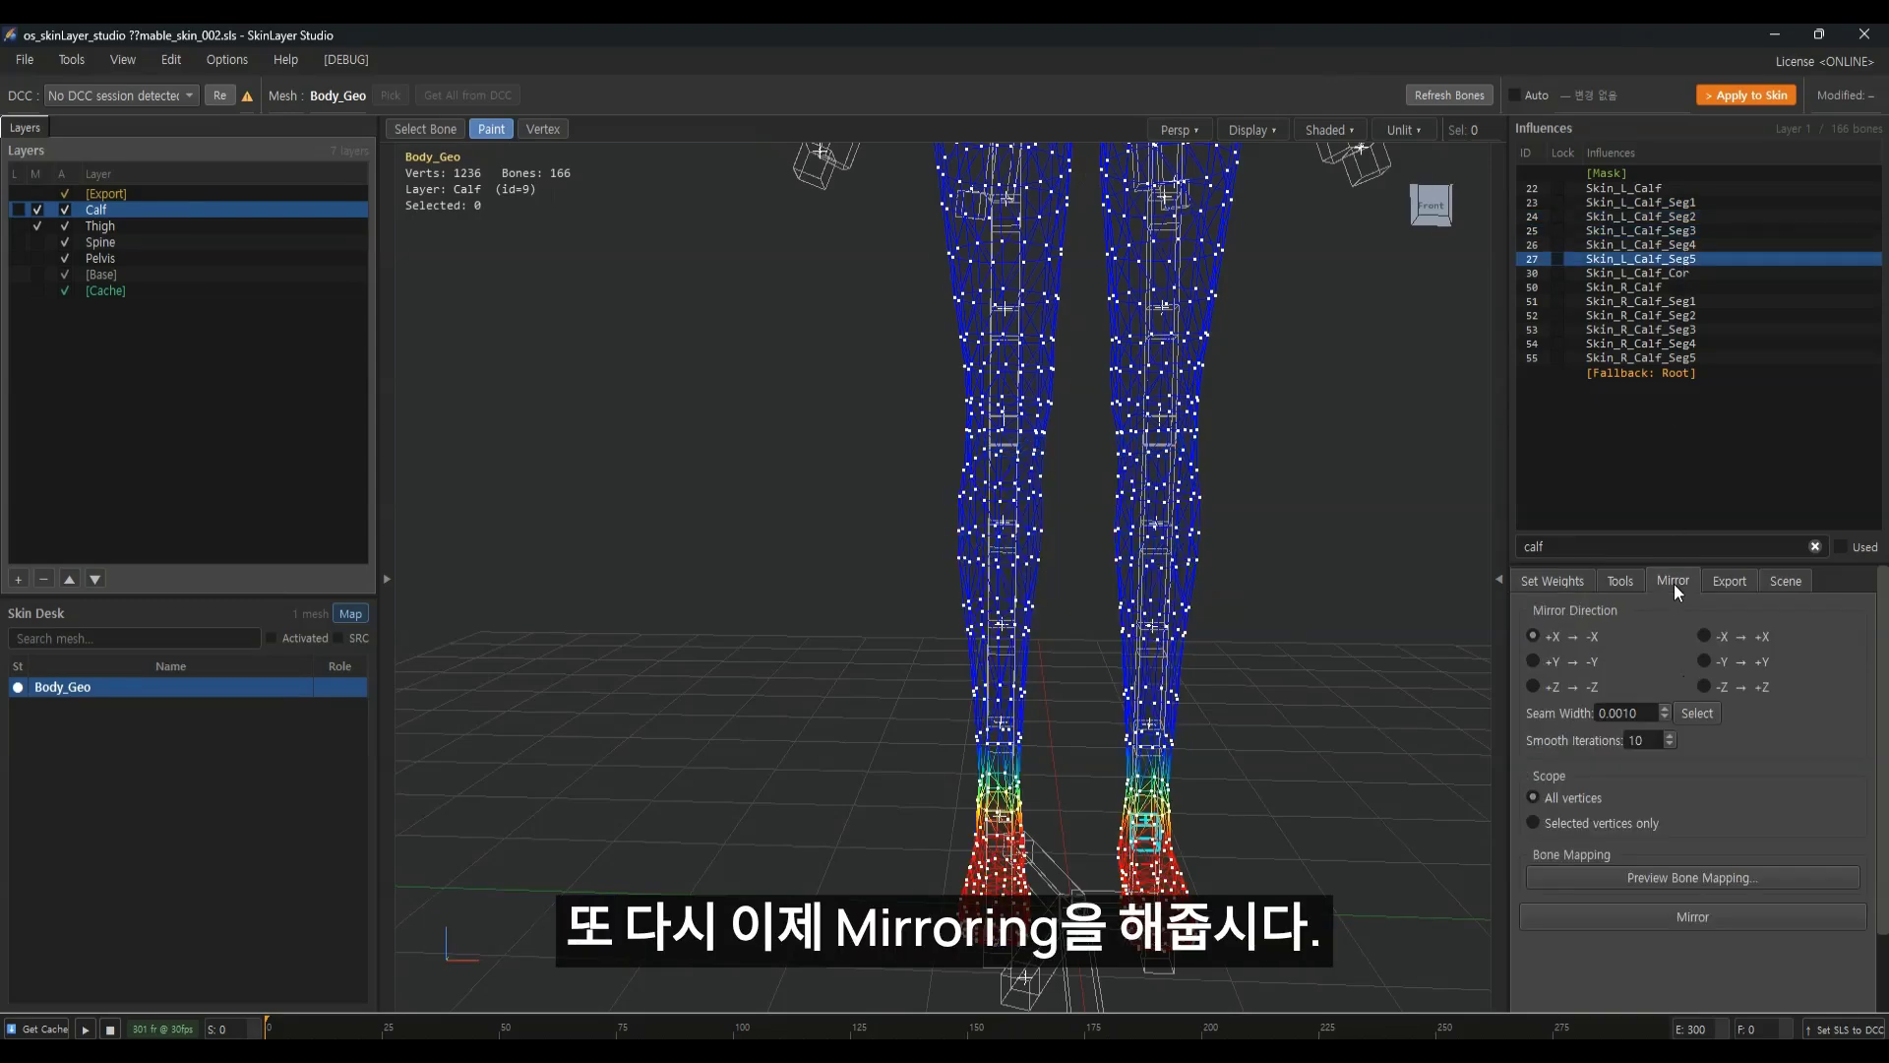
click(1726, 880)
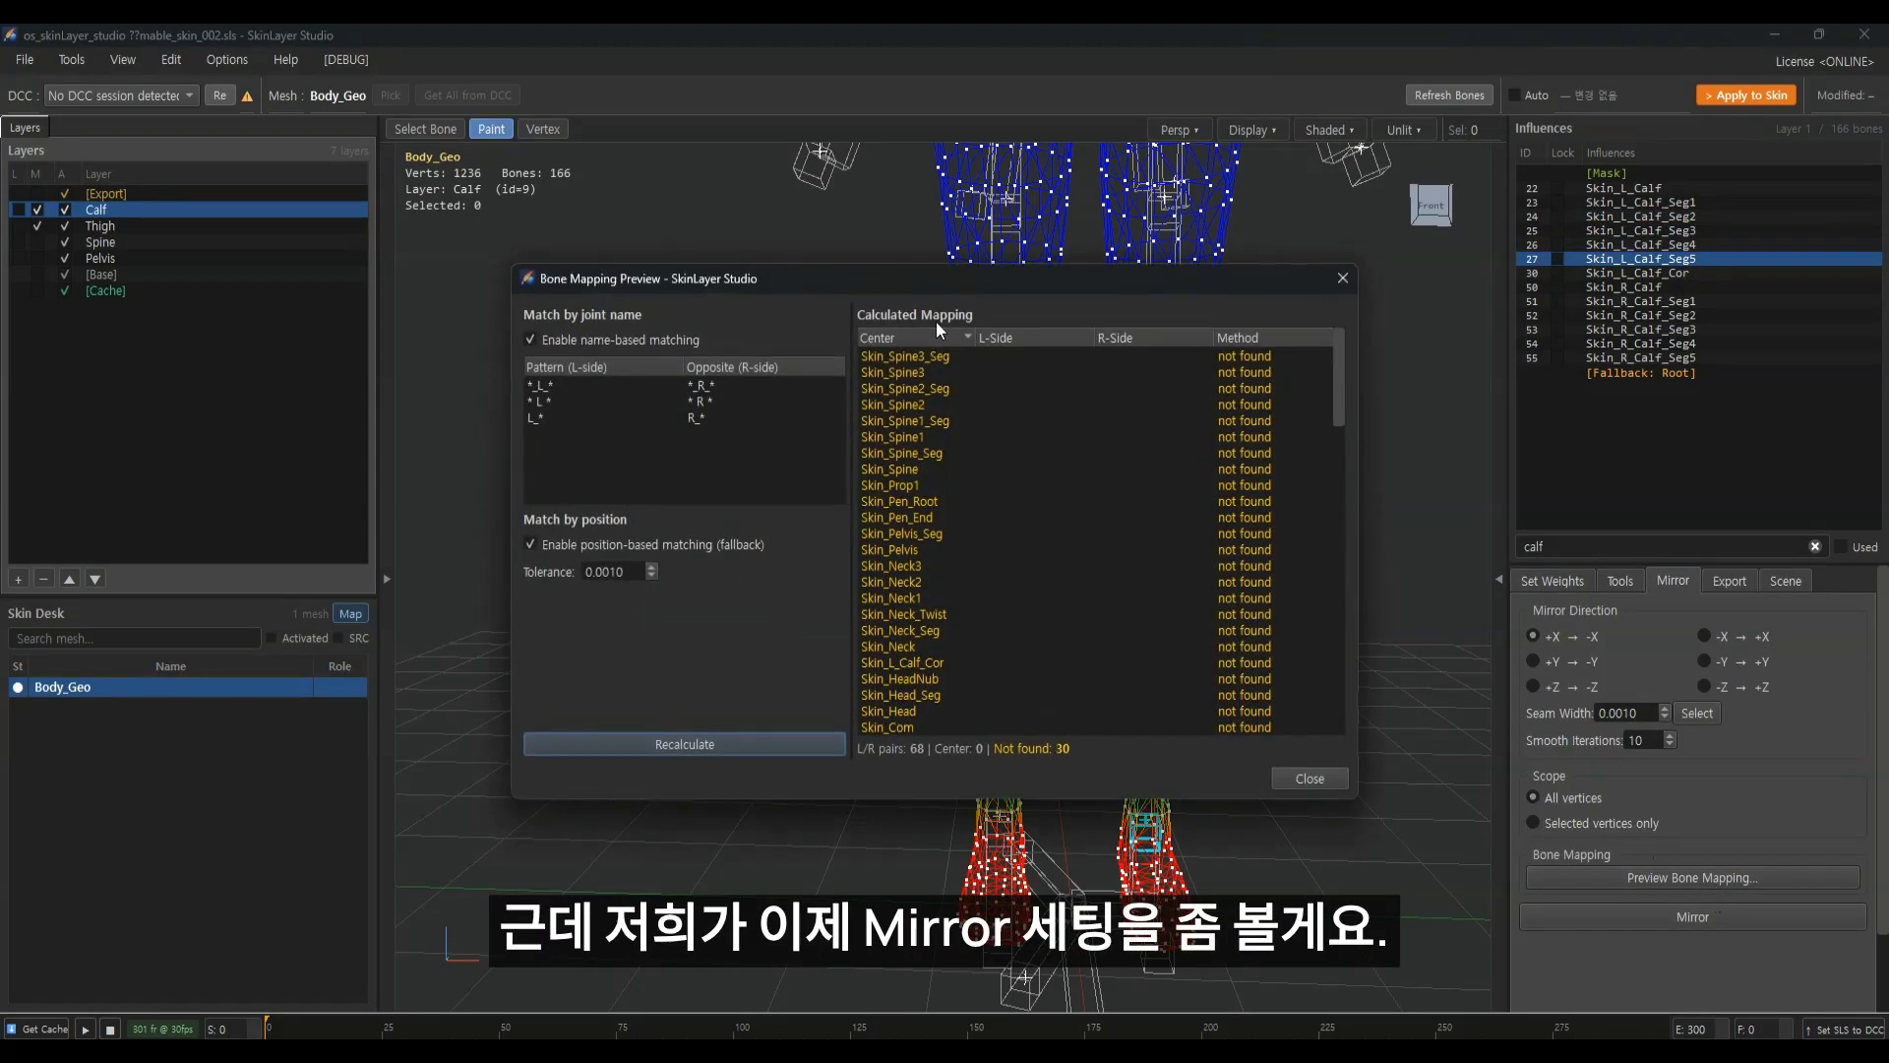
scroll(1066, 482, down, 1)
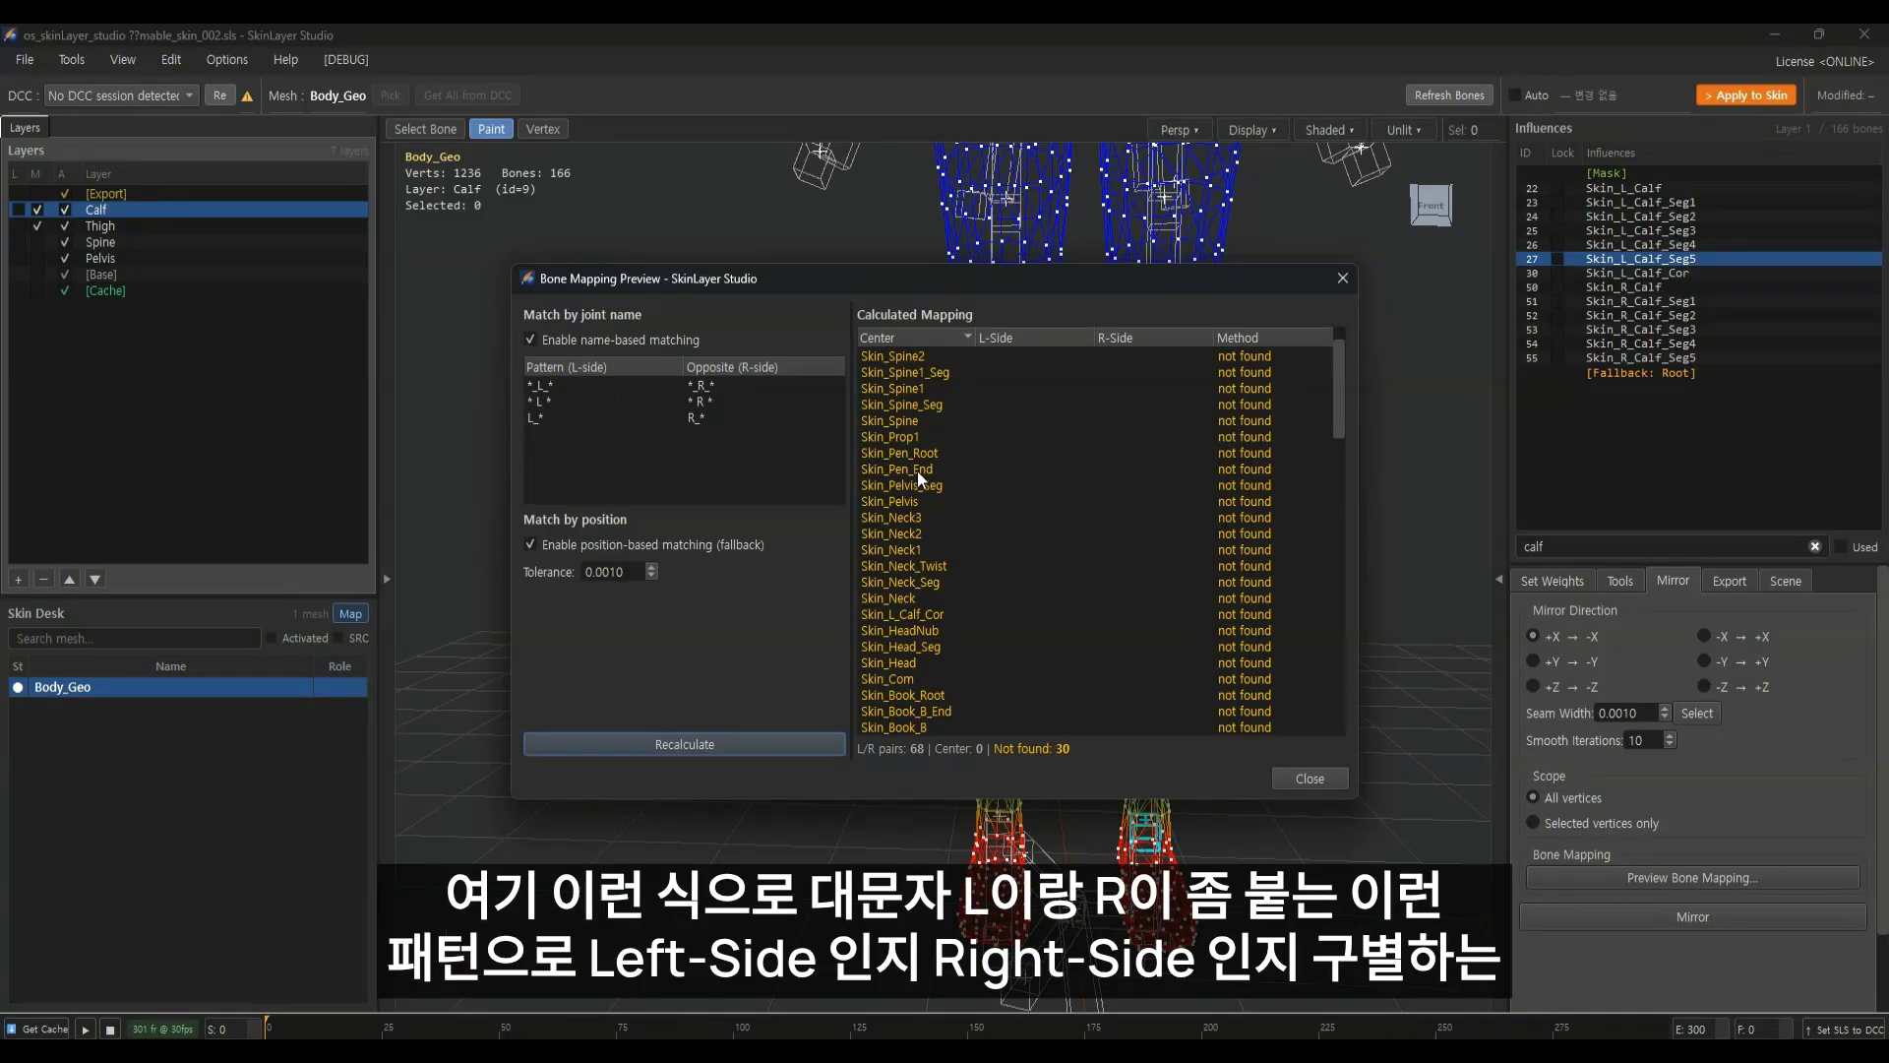
scroll(1181, 468, down, 10)
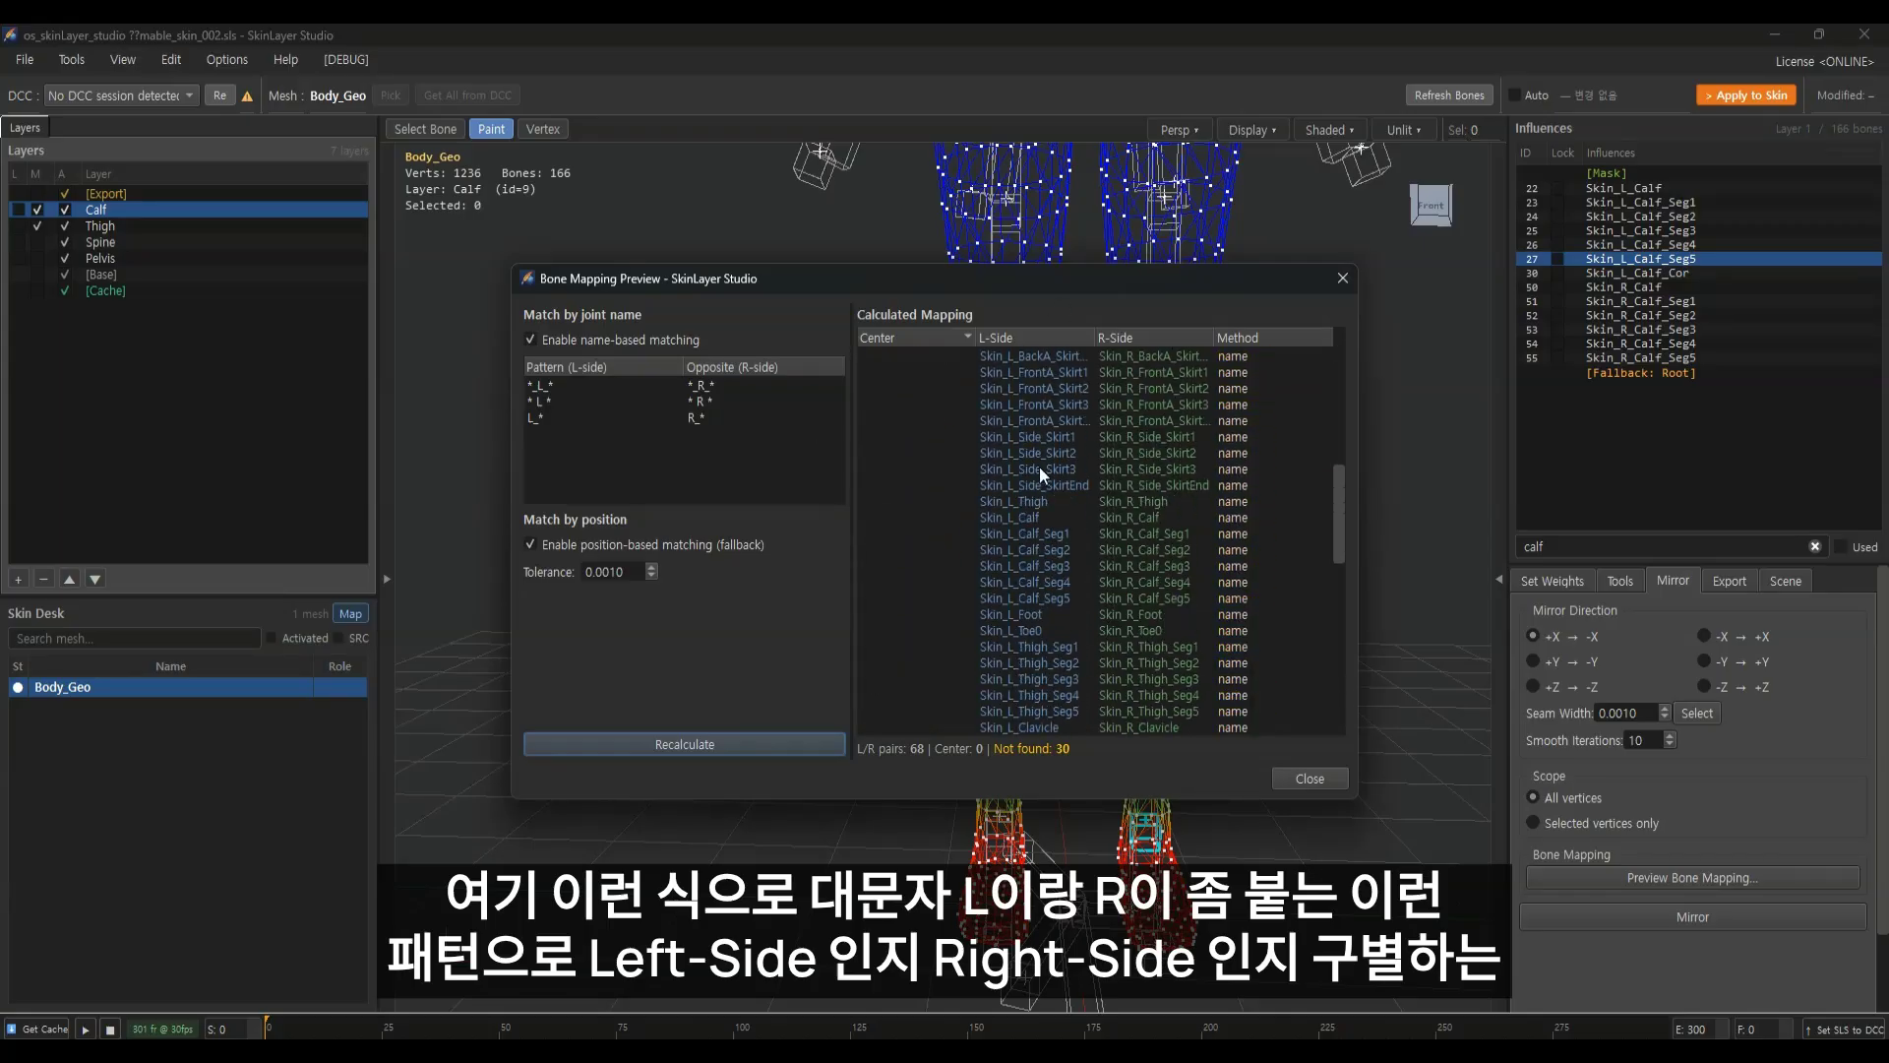
scroll(1141, 520, up, 10)
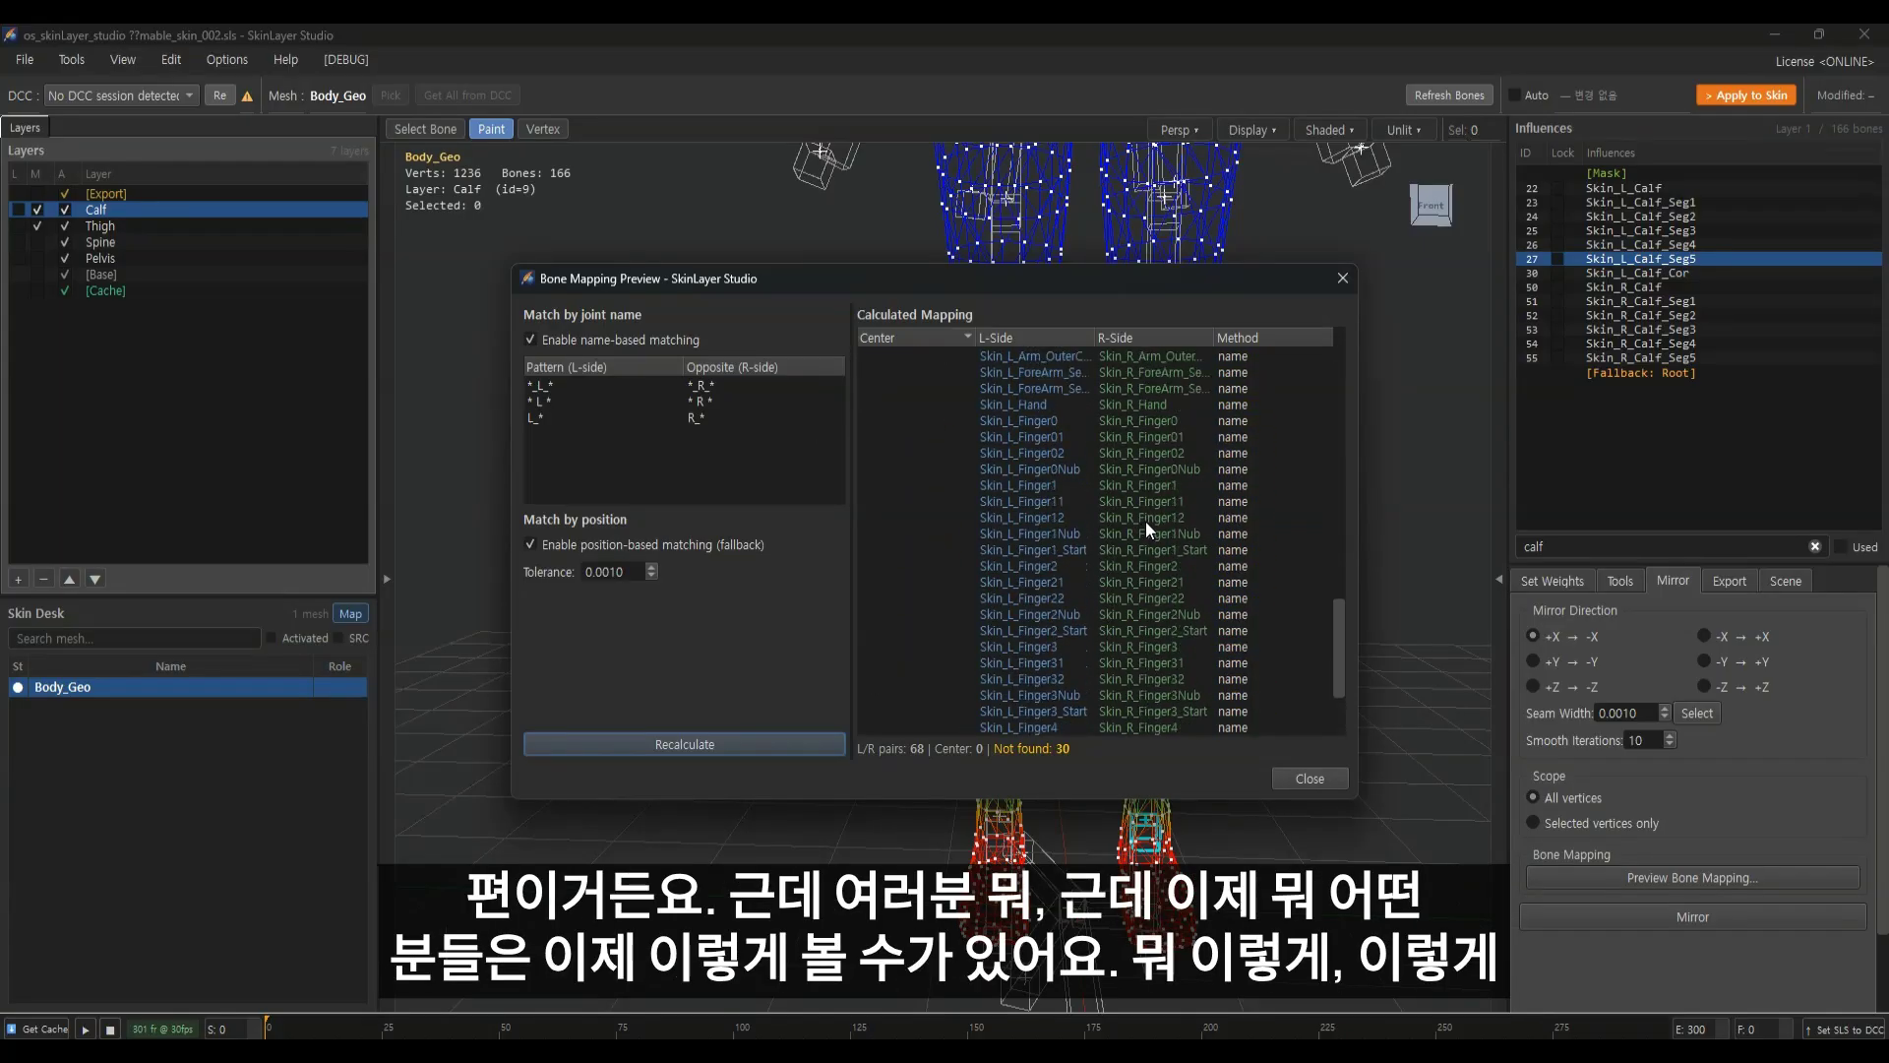
scroll(1148, 517, up, 2)
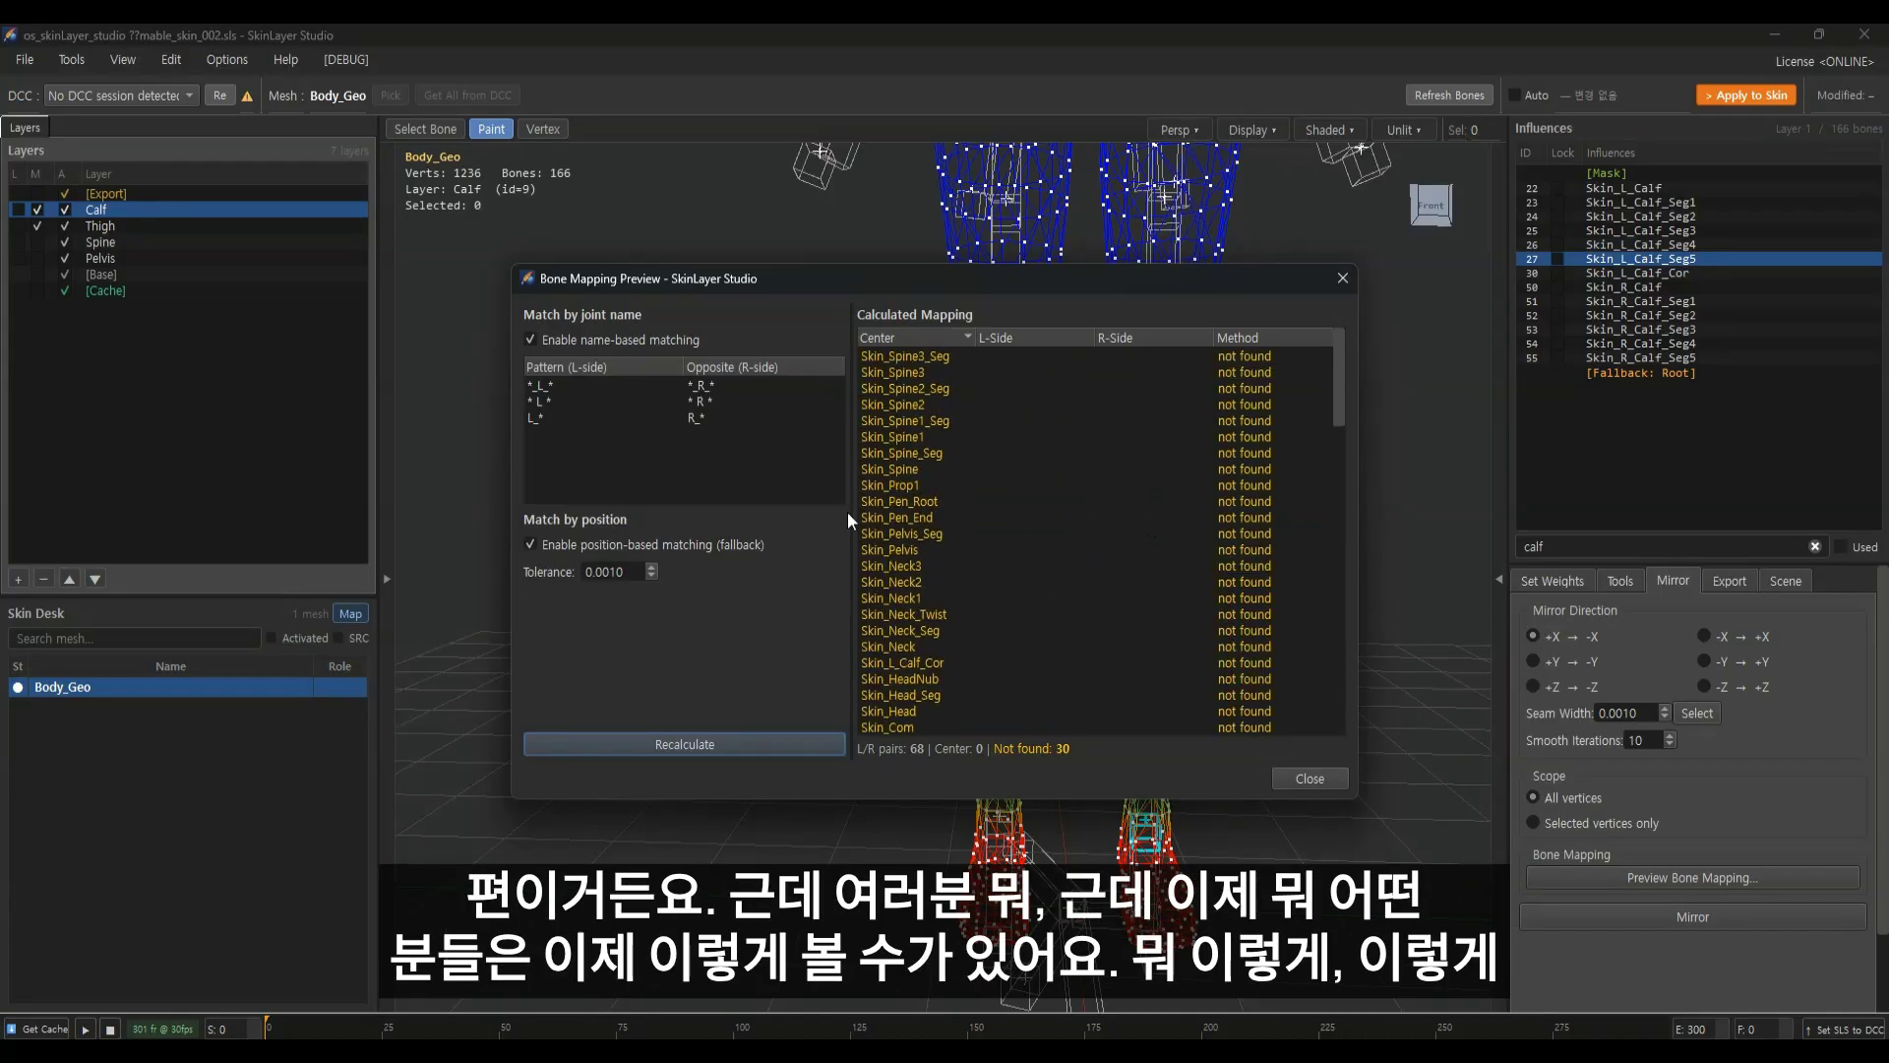
Change the third name-matching pattern to Left* with the opposite pattern Right*
click(560, 417)
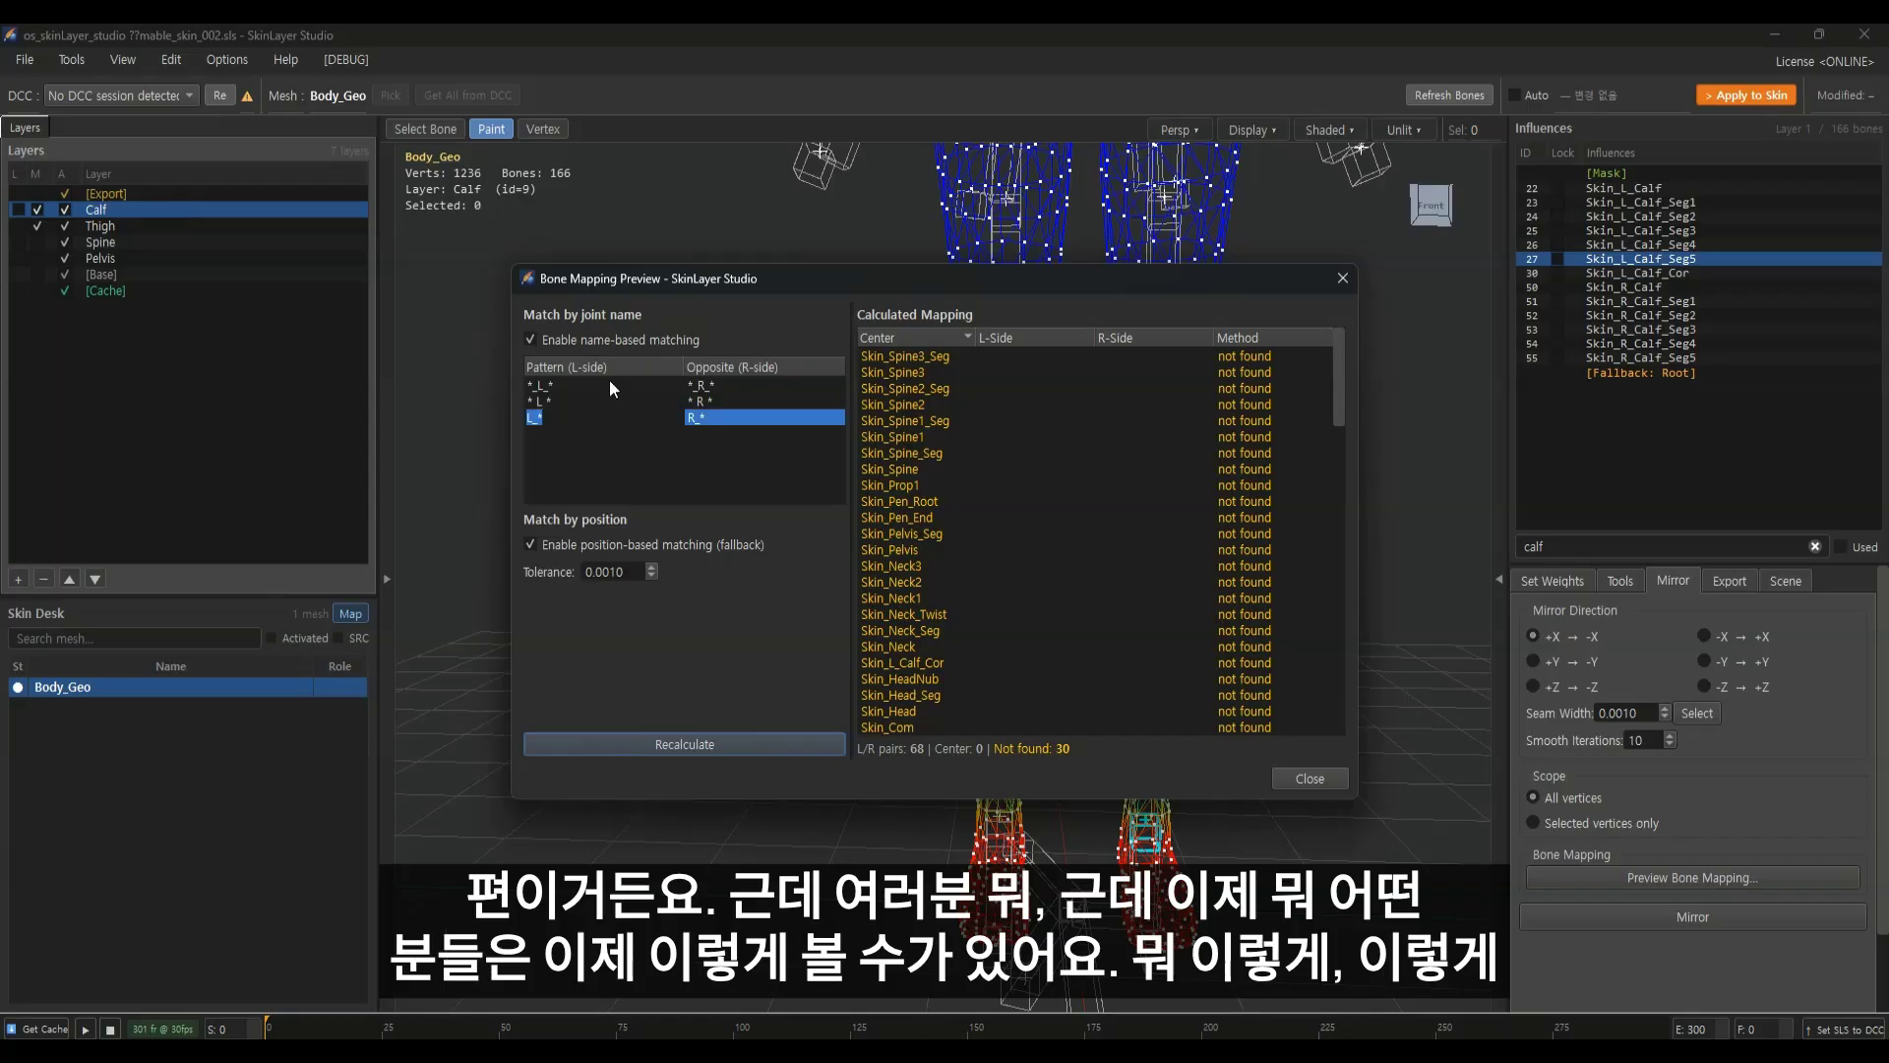
text(Left*)
double_click(739, 419)
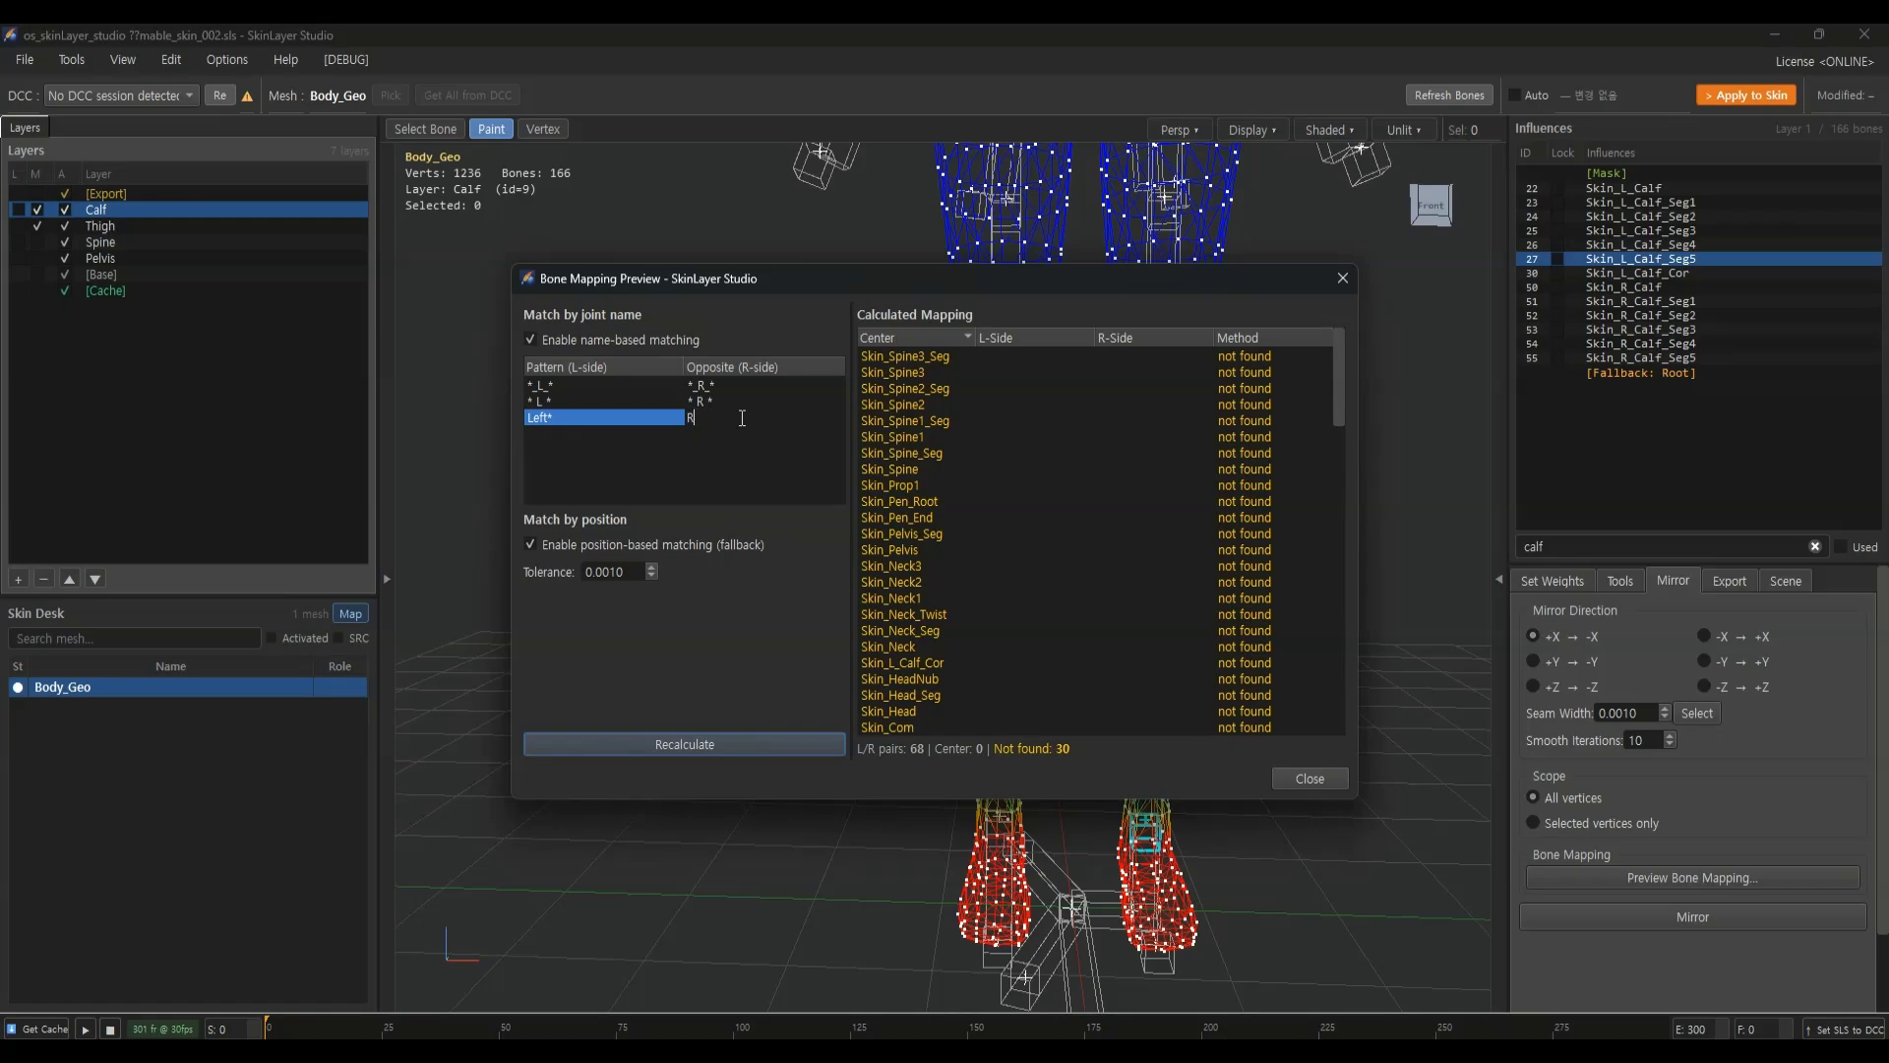
text(Right*)
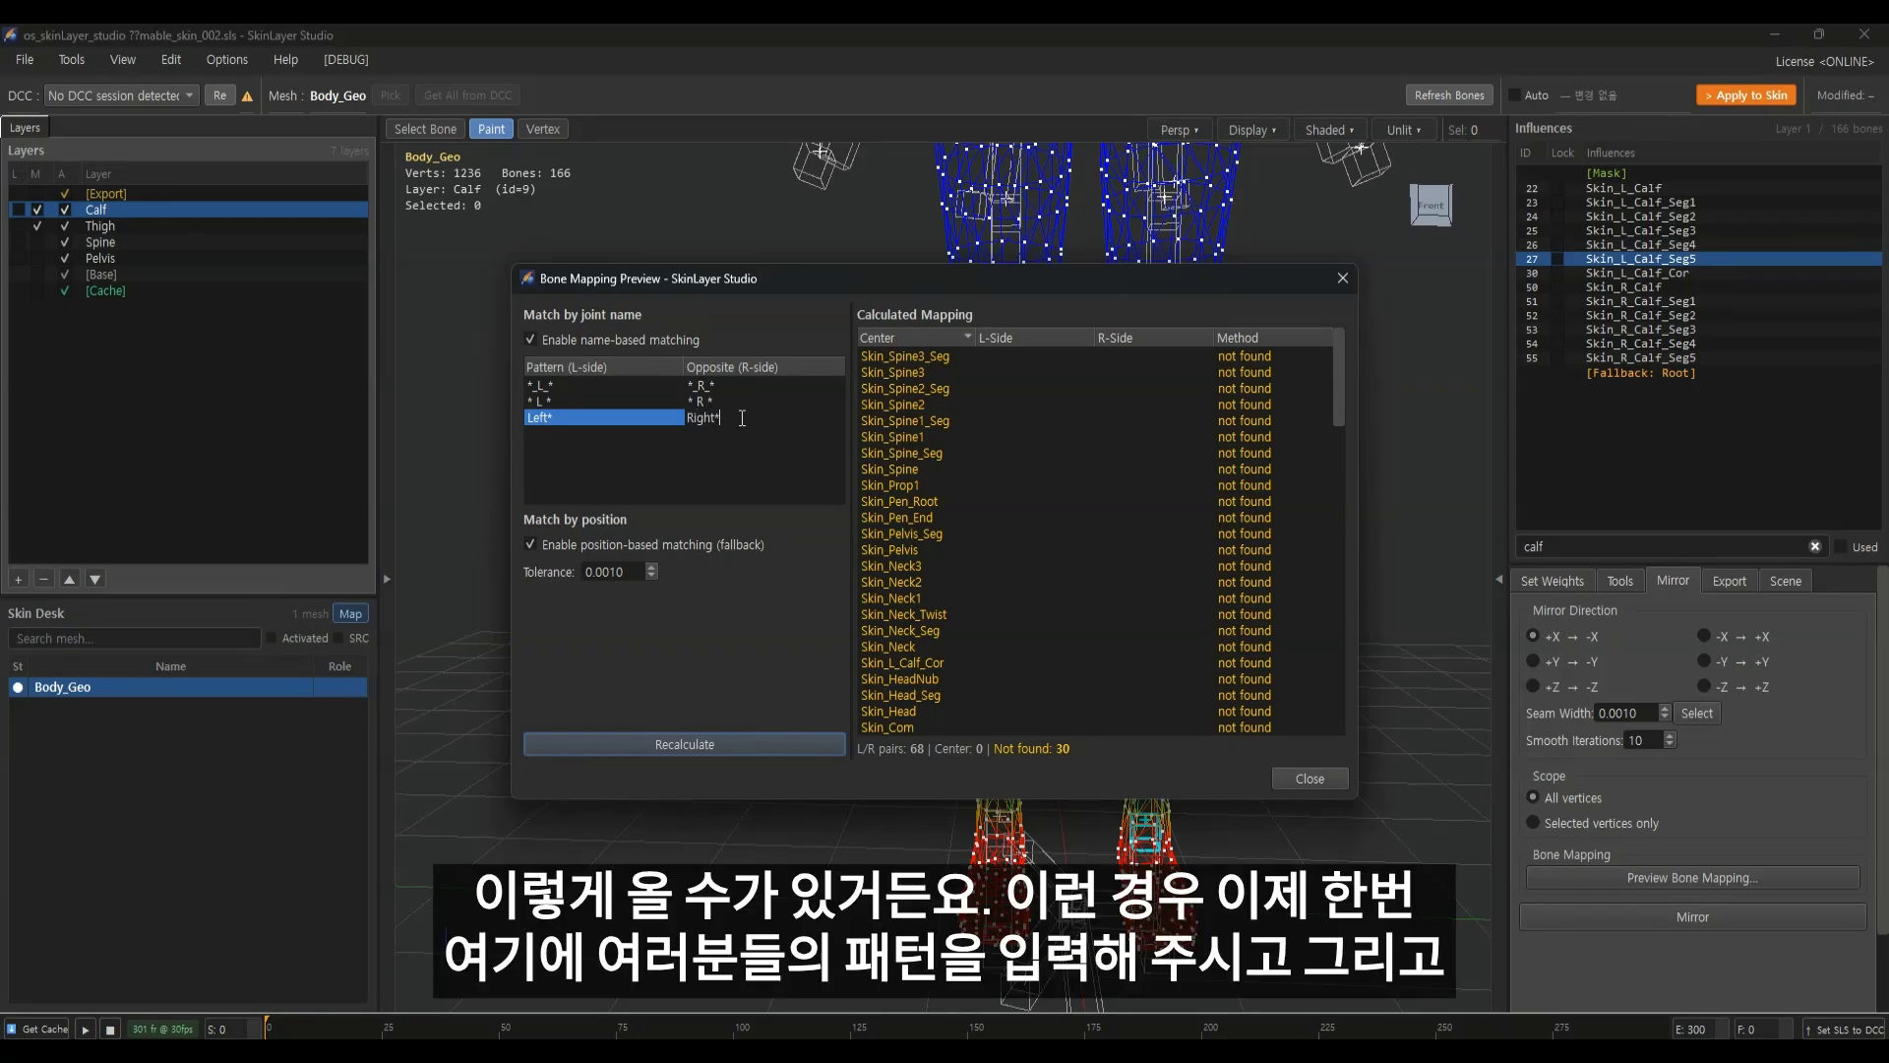
key(Return)
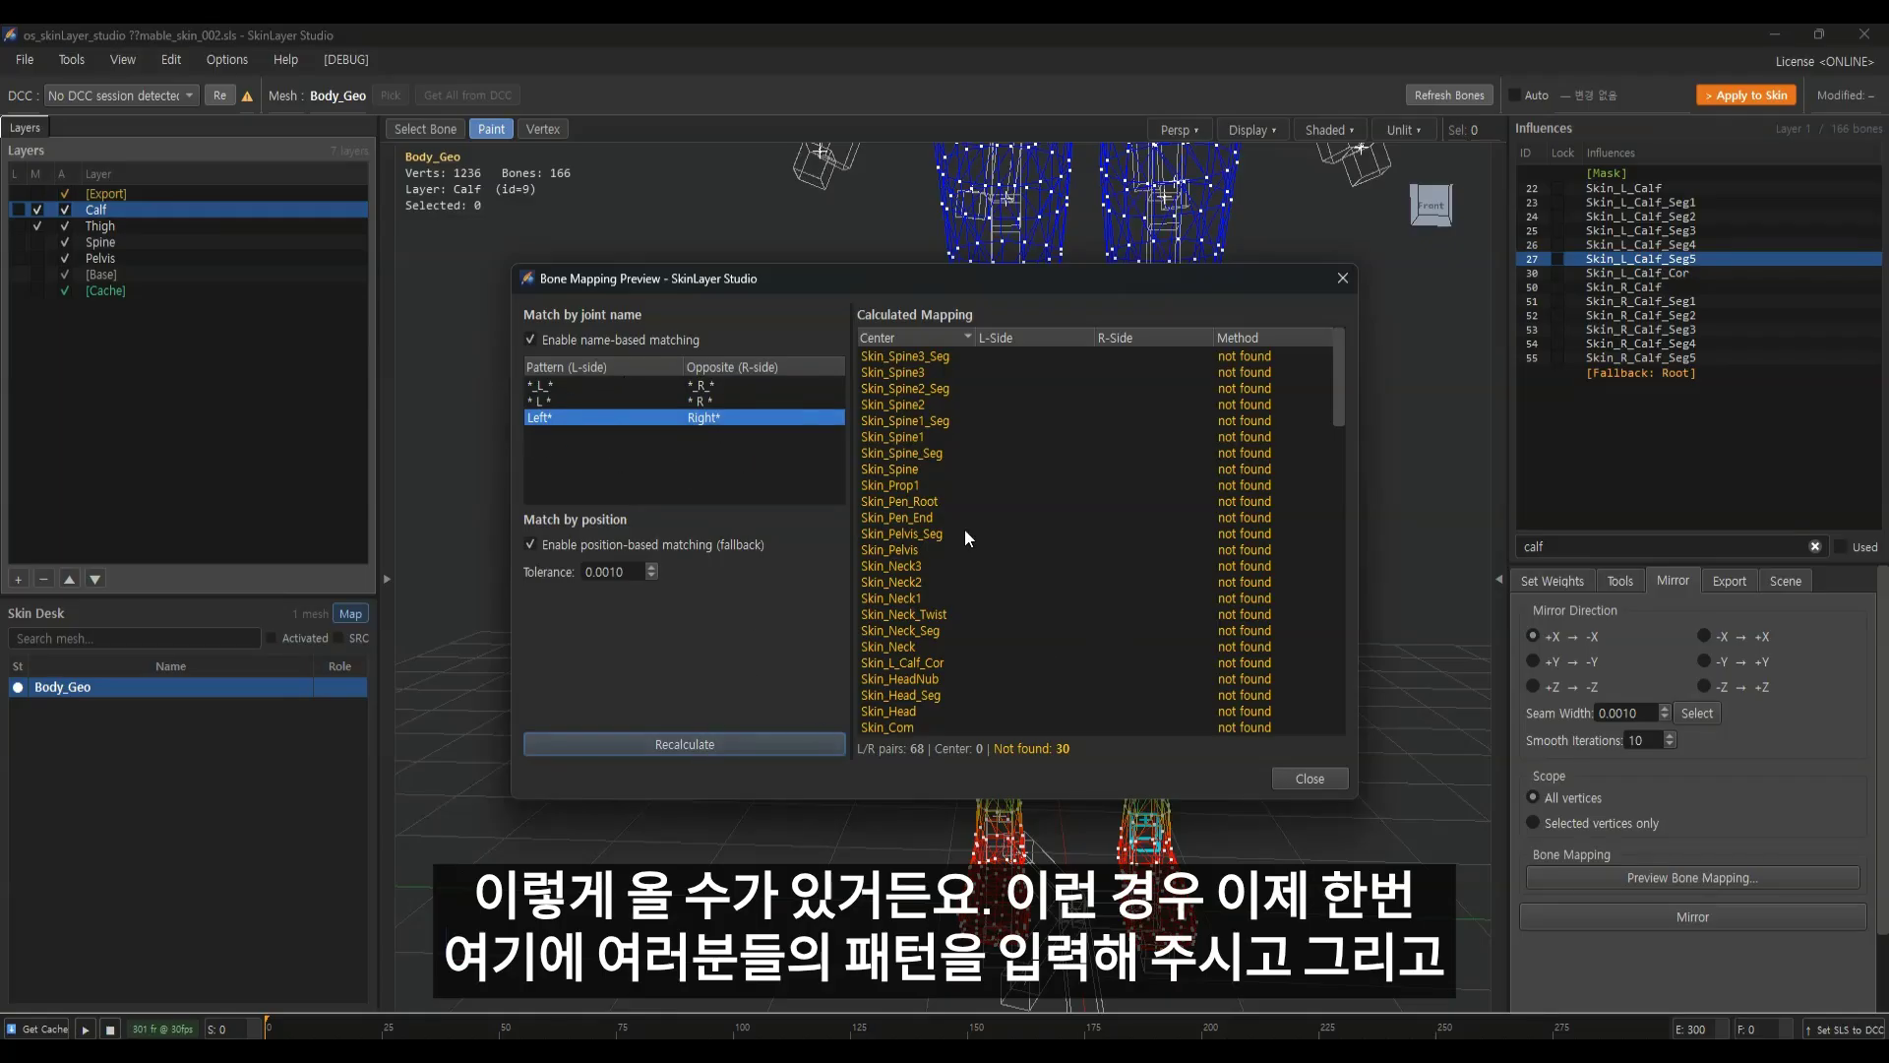
Review the L-side and R-side bone pairs in the calculated mapping, including the calf segments, and close the preview
scroll(1137, 478, down, 10)
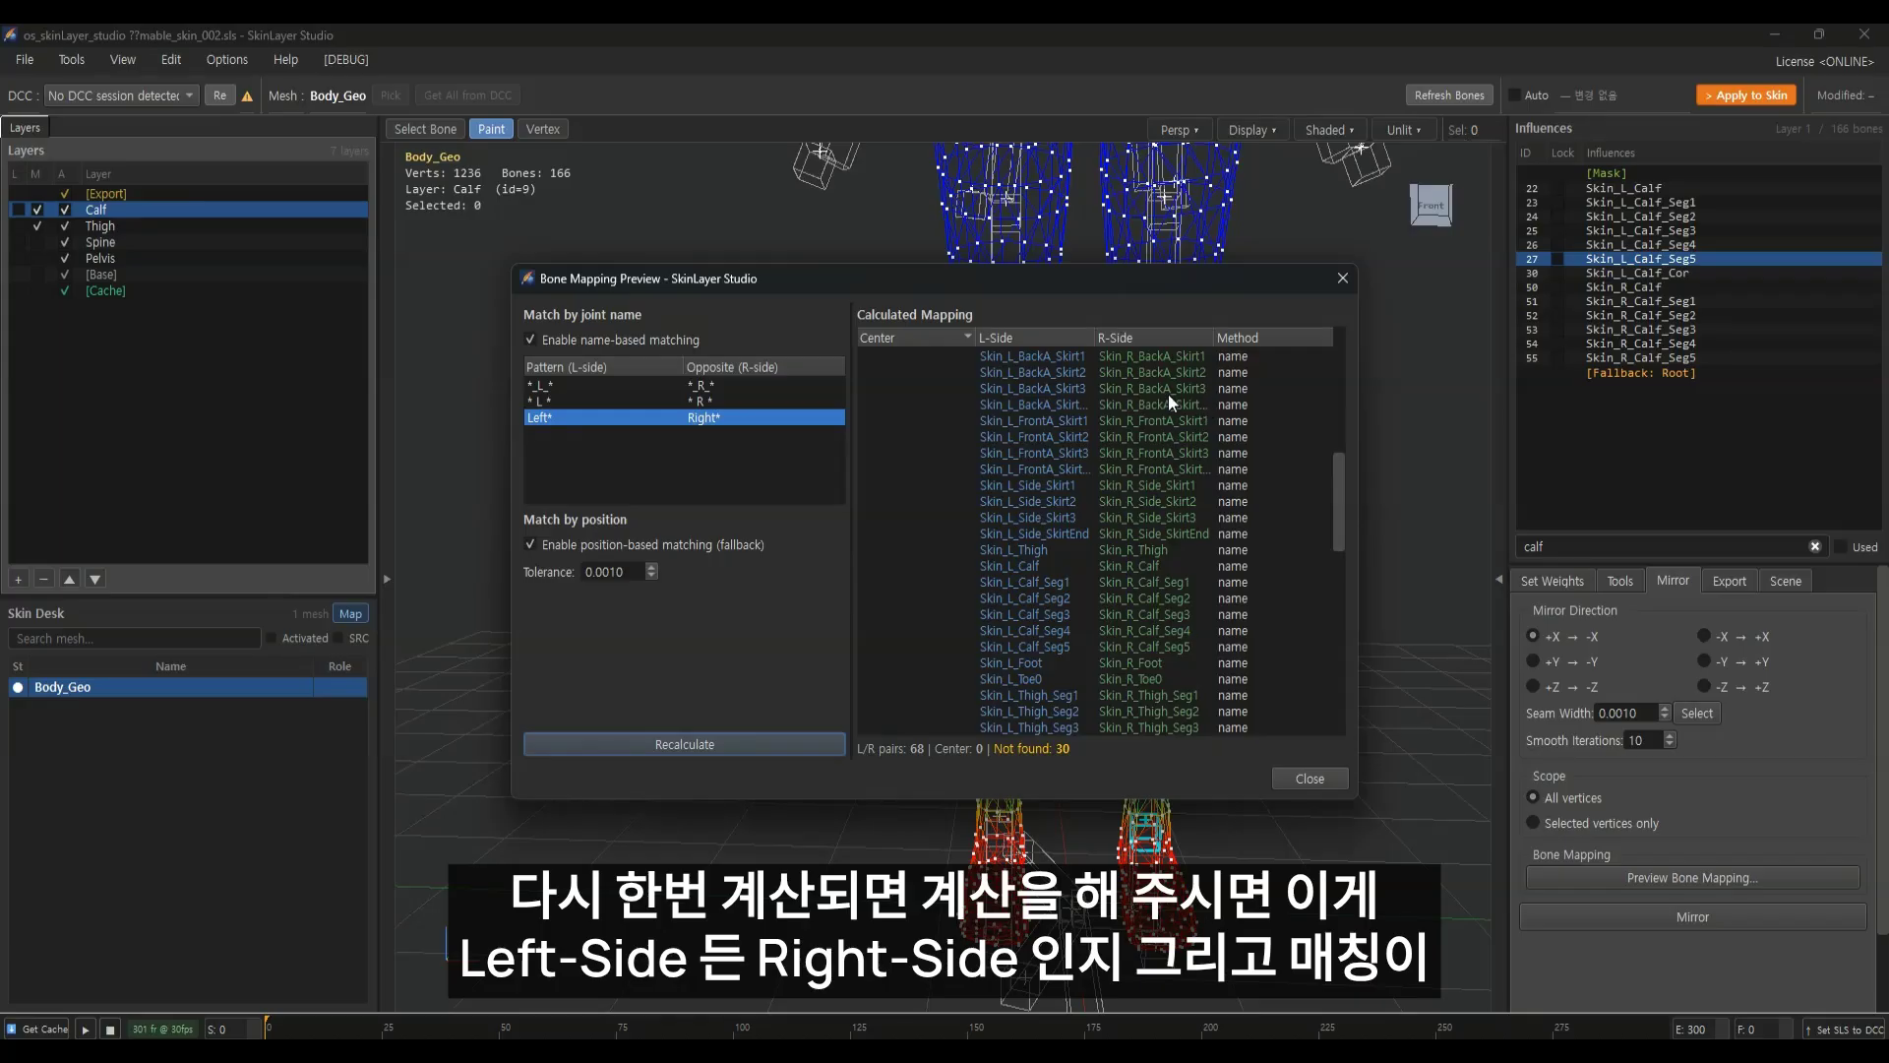
scroll(1026, 534, up, 5)
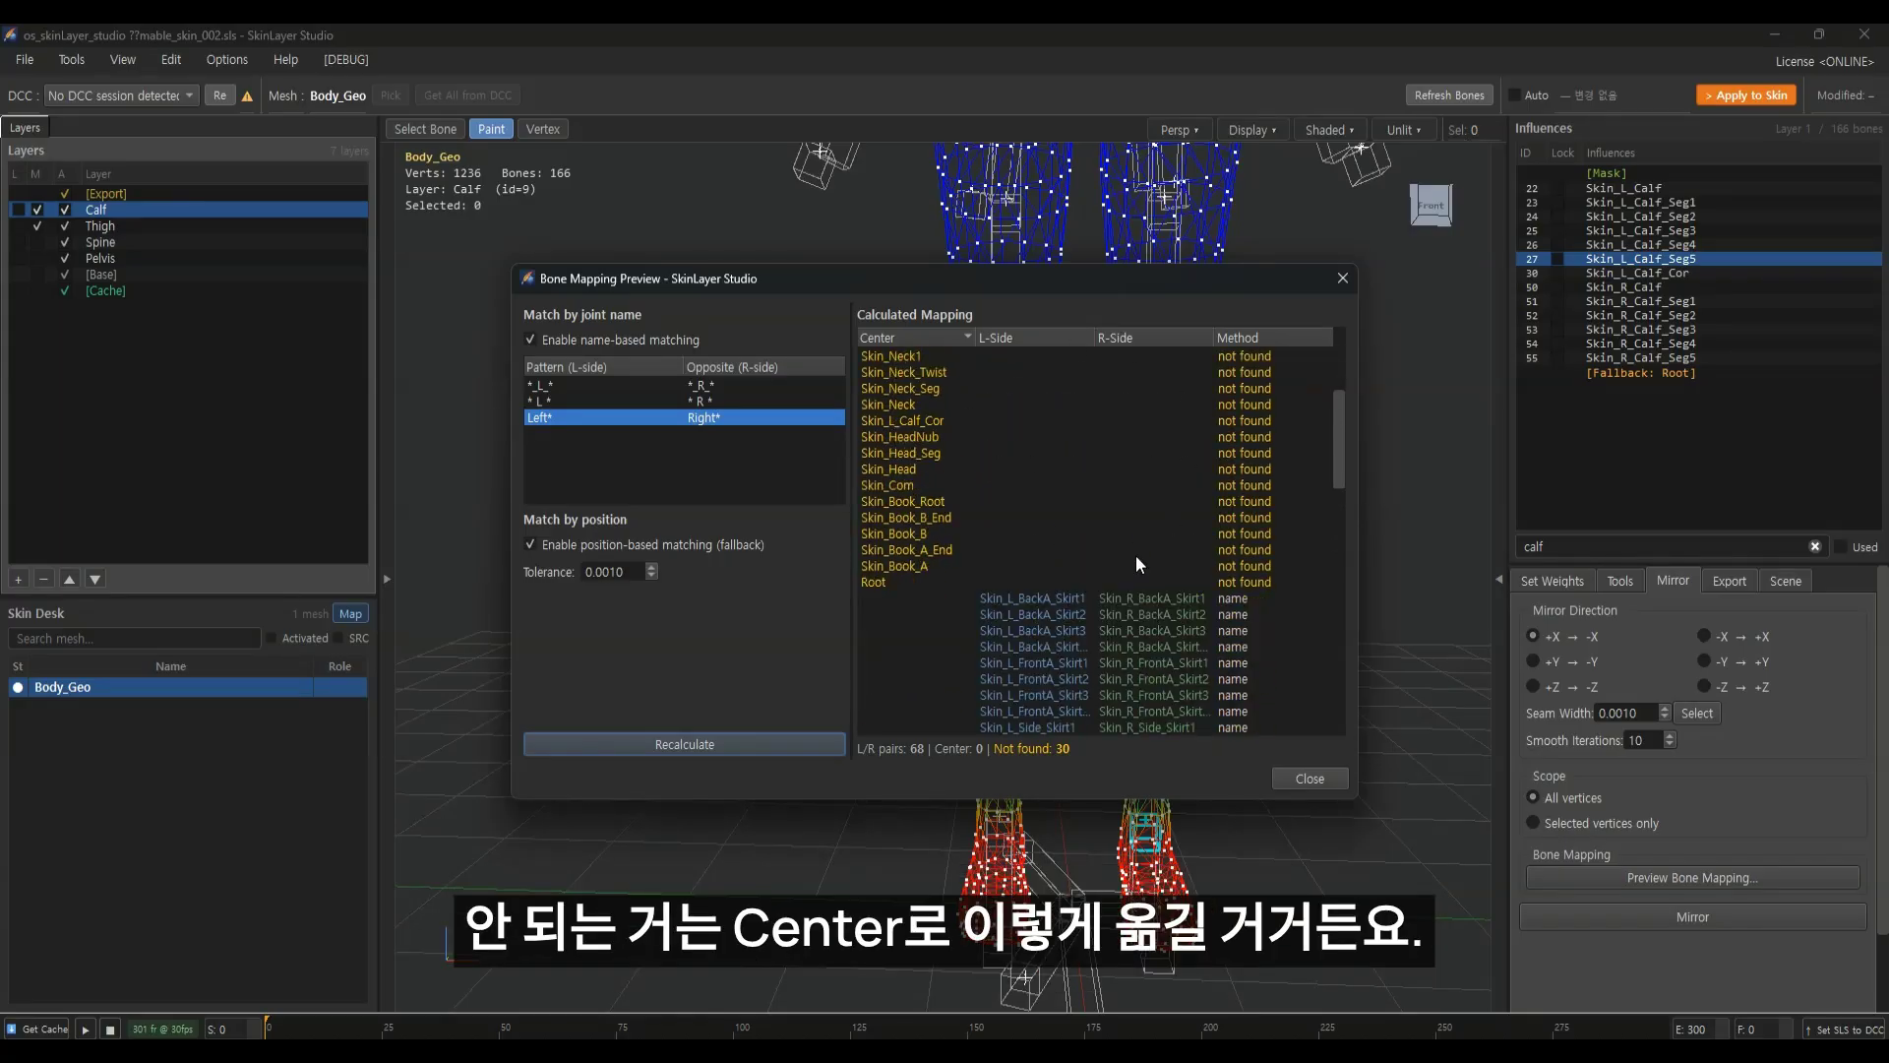
scroll(1135, 555, down, 7)
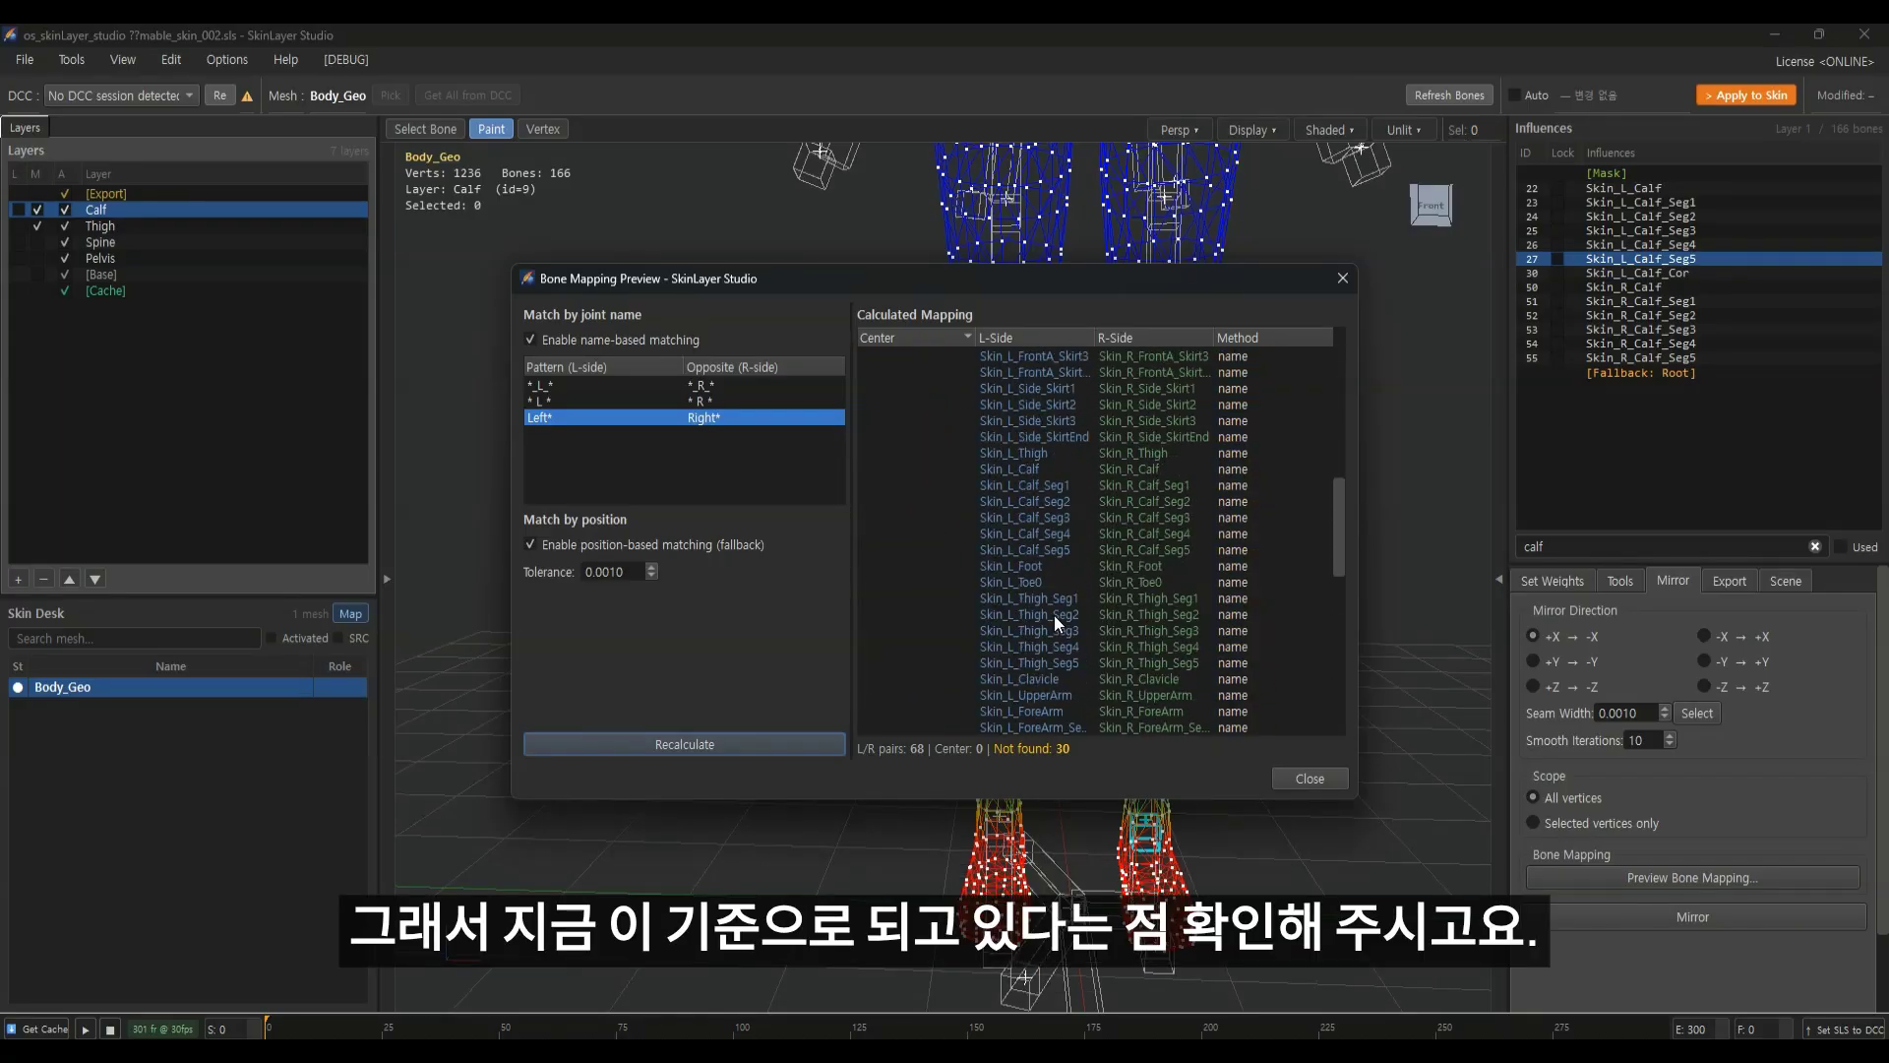
scroll(1054, 616, up, 5)
scroll(1053, 608, down, 15)
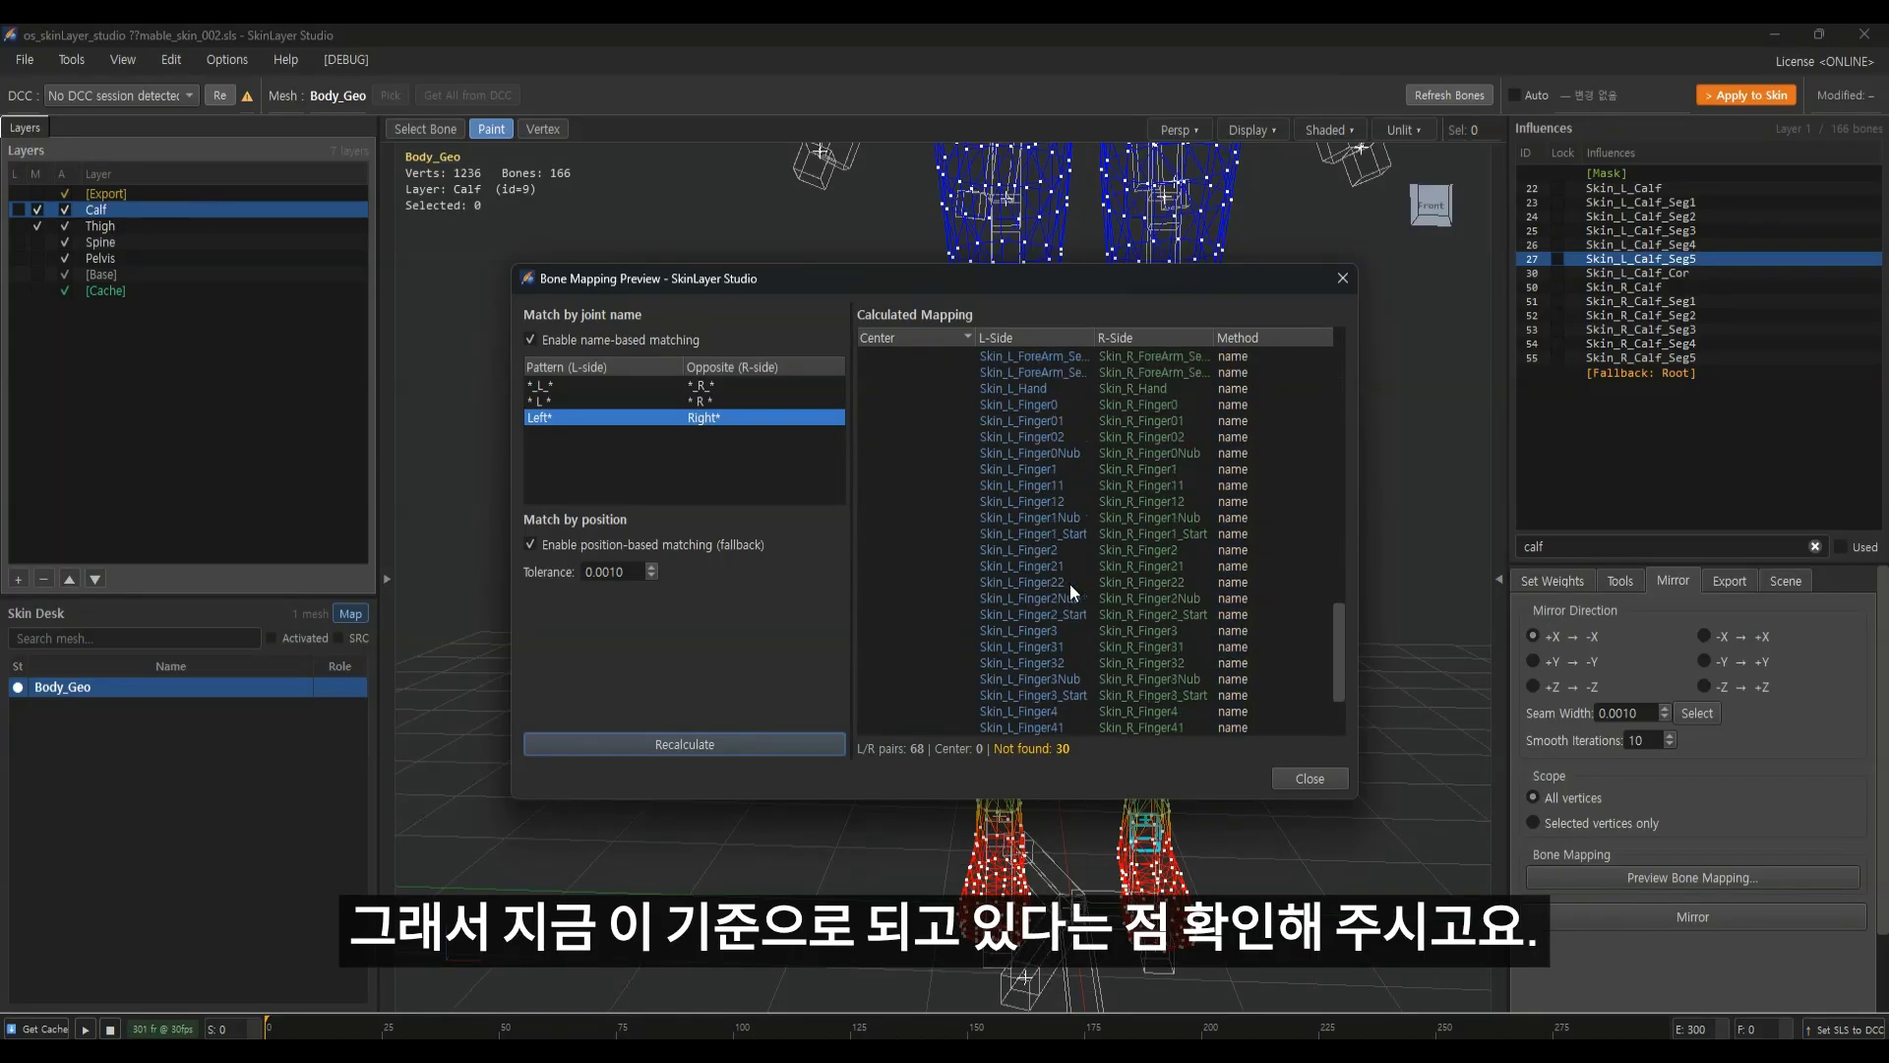
scroll(1071, 582, up, 15)
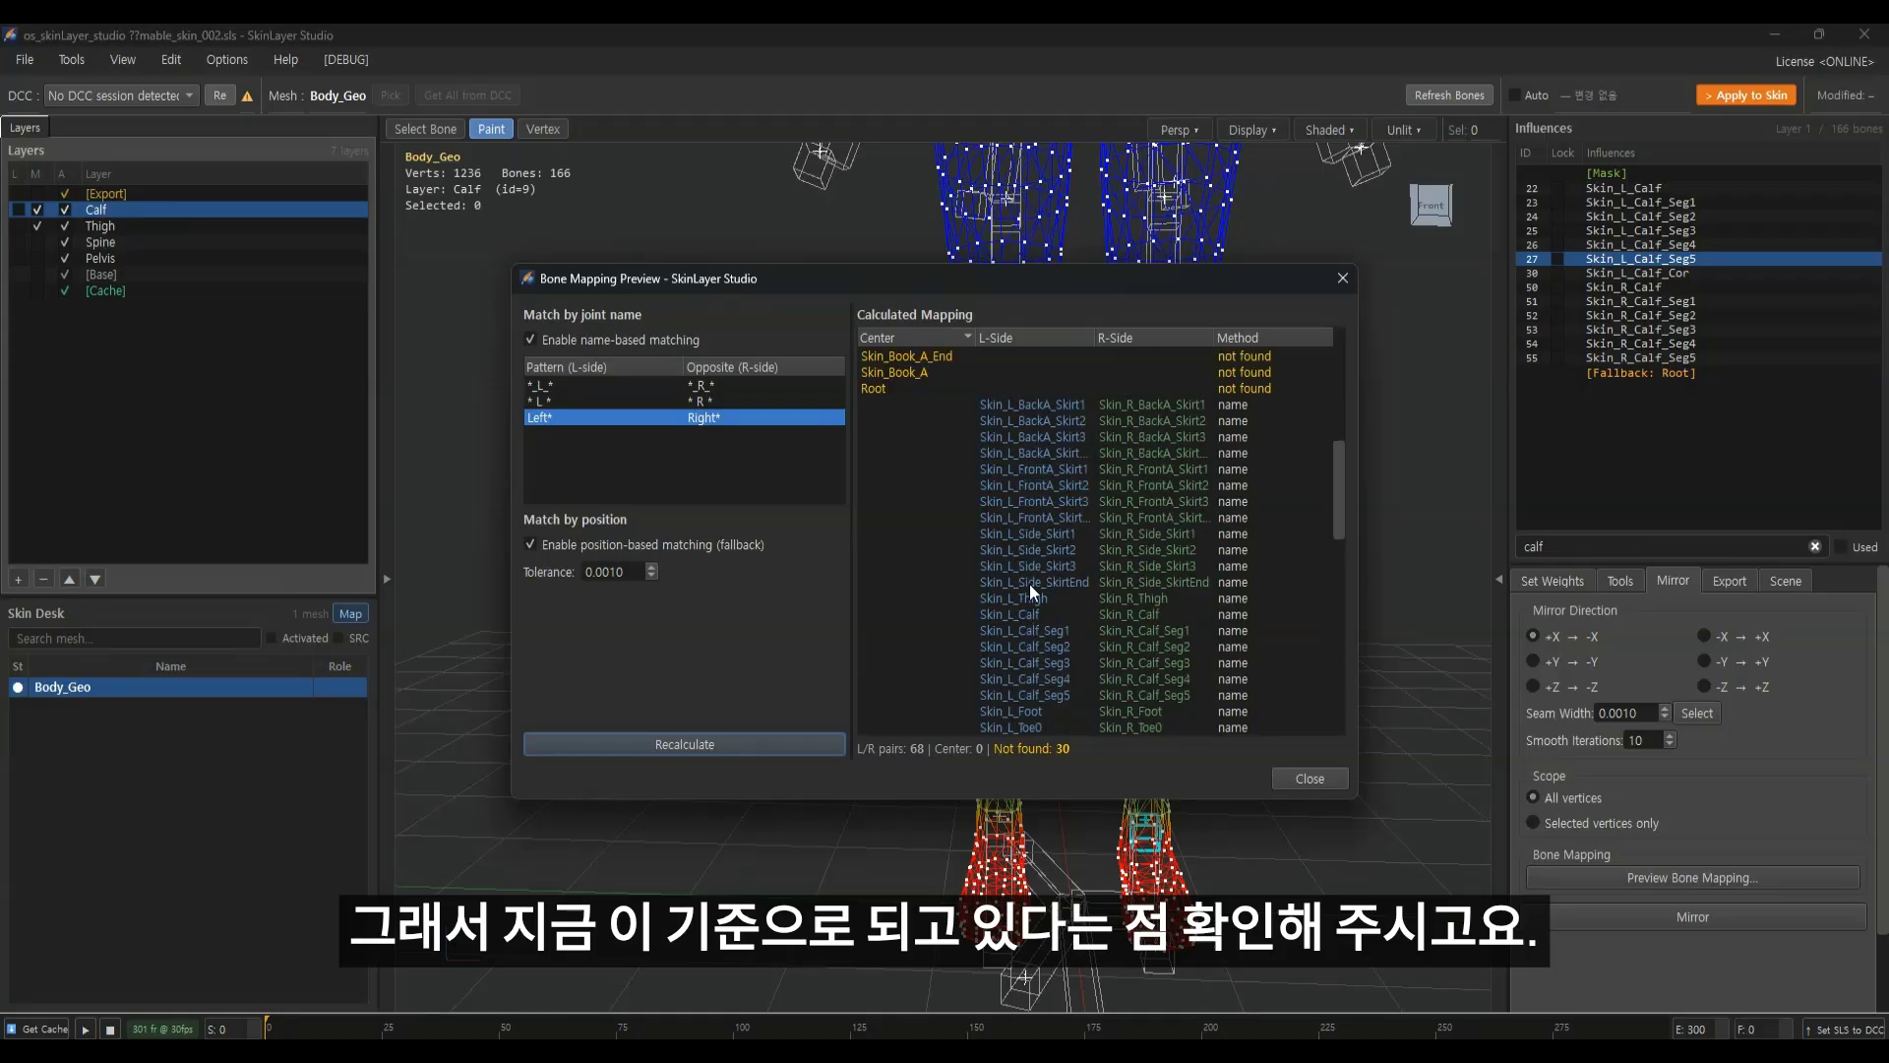
click(1348, 282)
Mirror the Calf layer's weights from +X to -X for all vertices and check Skin_R_Calf_Seg1
scroll(1227, 436, down, 2)
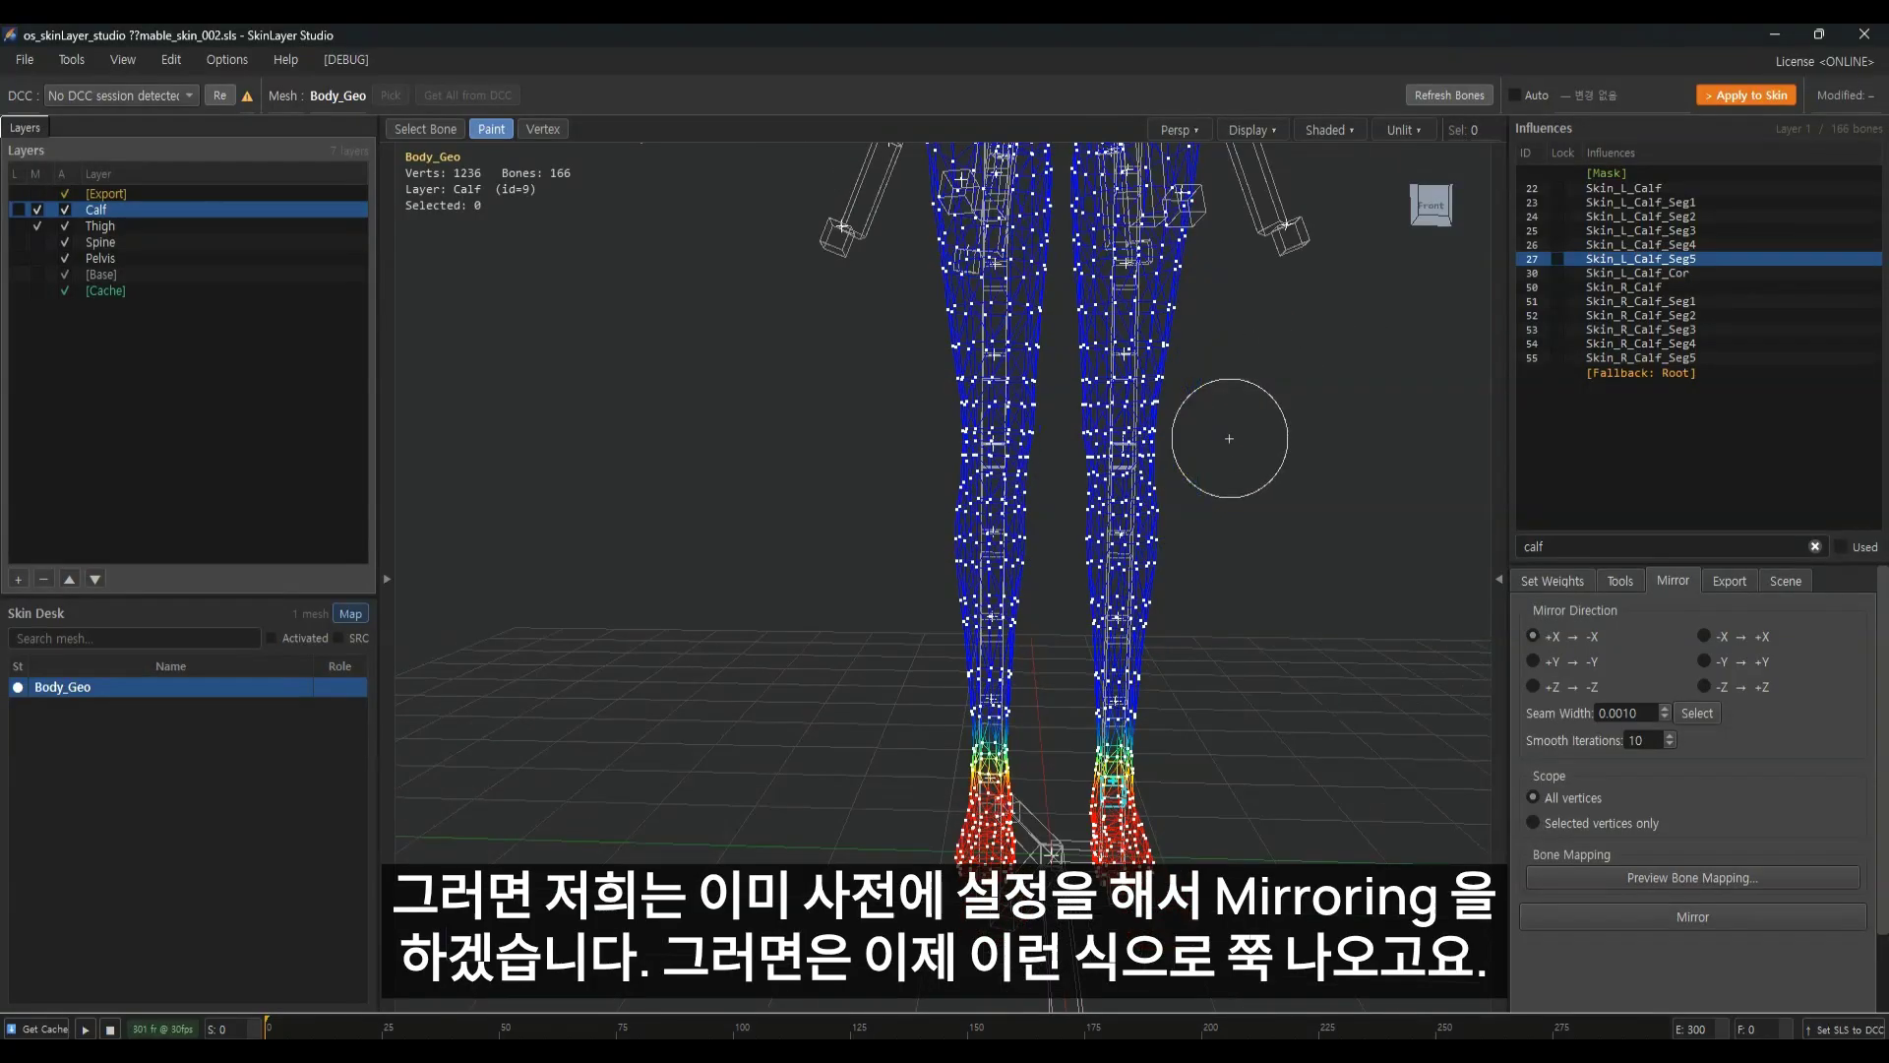
alt+middle_drag(1305, 547, 1220, 553)
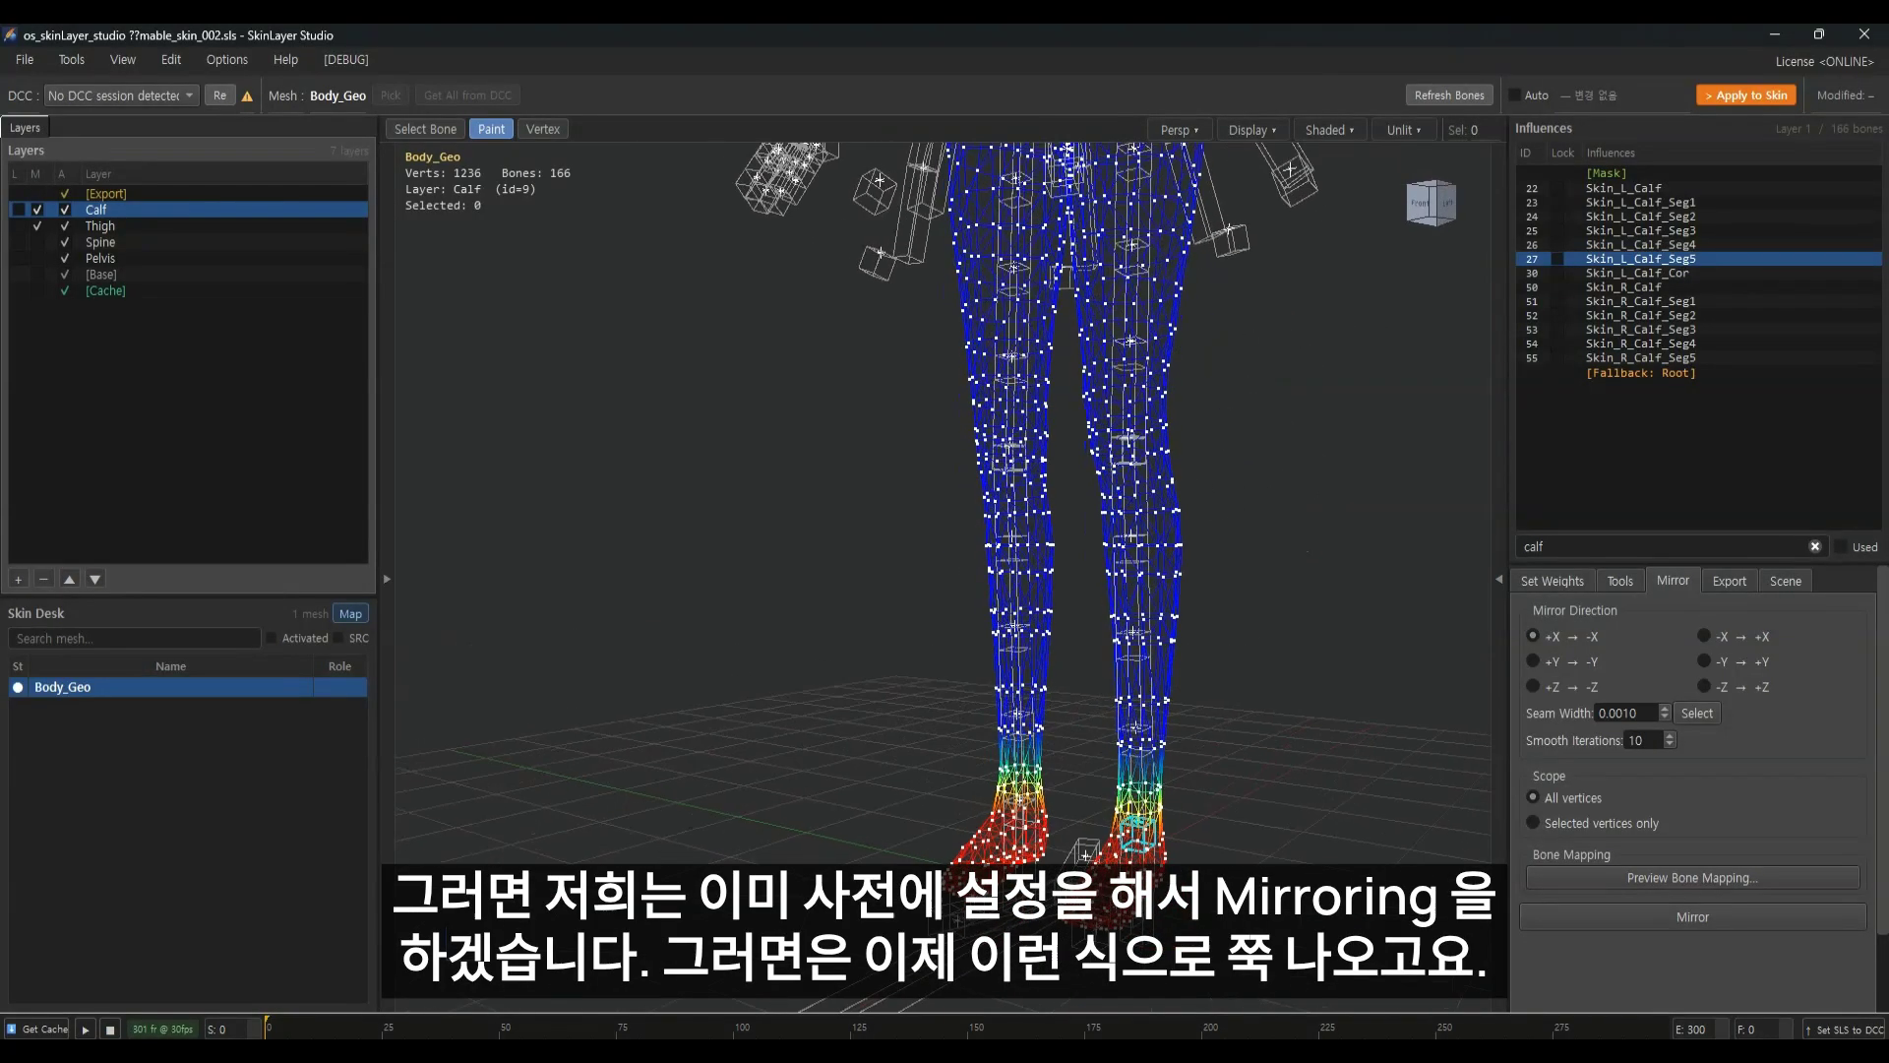
click(1691, 919)
mouse_move(1683, 301)
mouse_down()
mouse_move(1691, 344)
mouse_move(1709, 305)
mouse_up()
click(1708, 304)
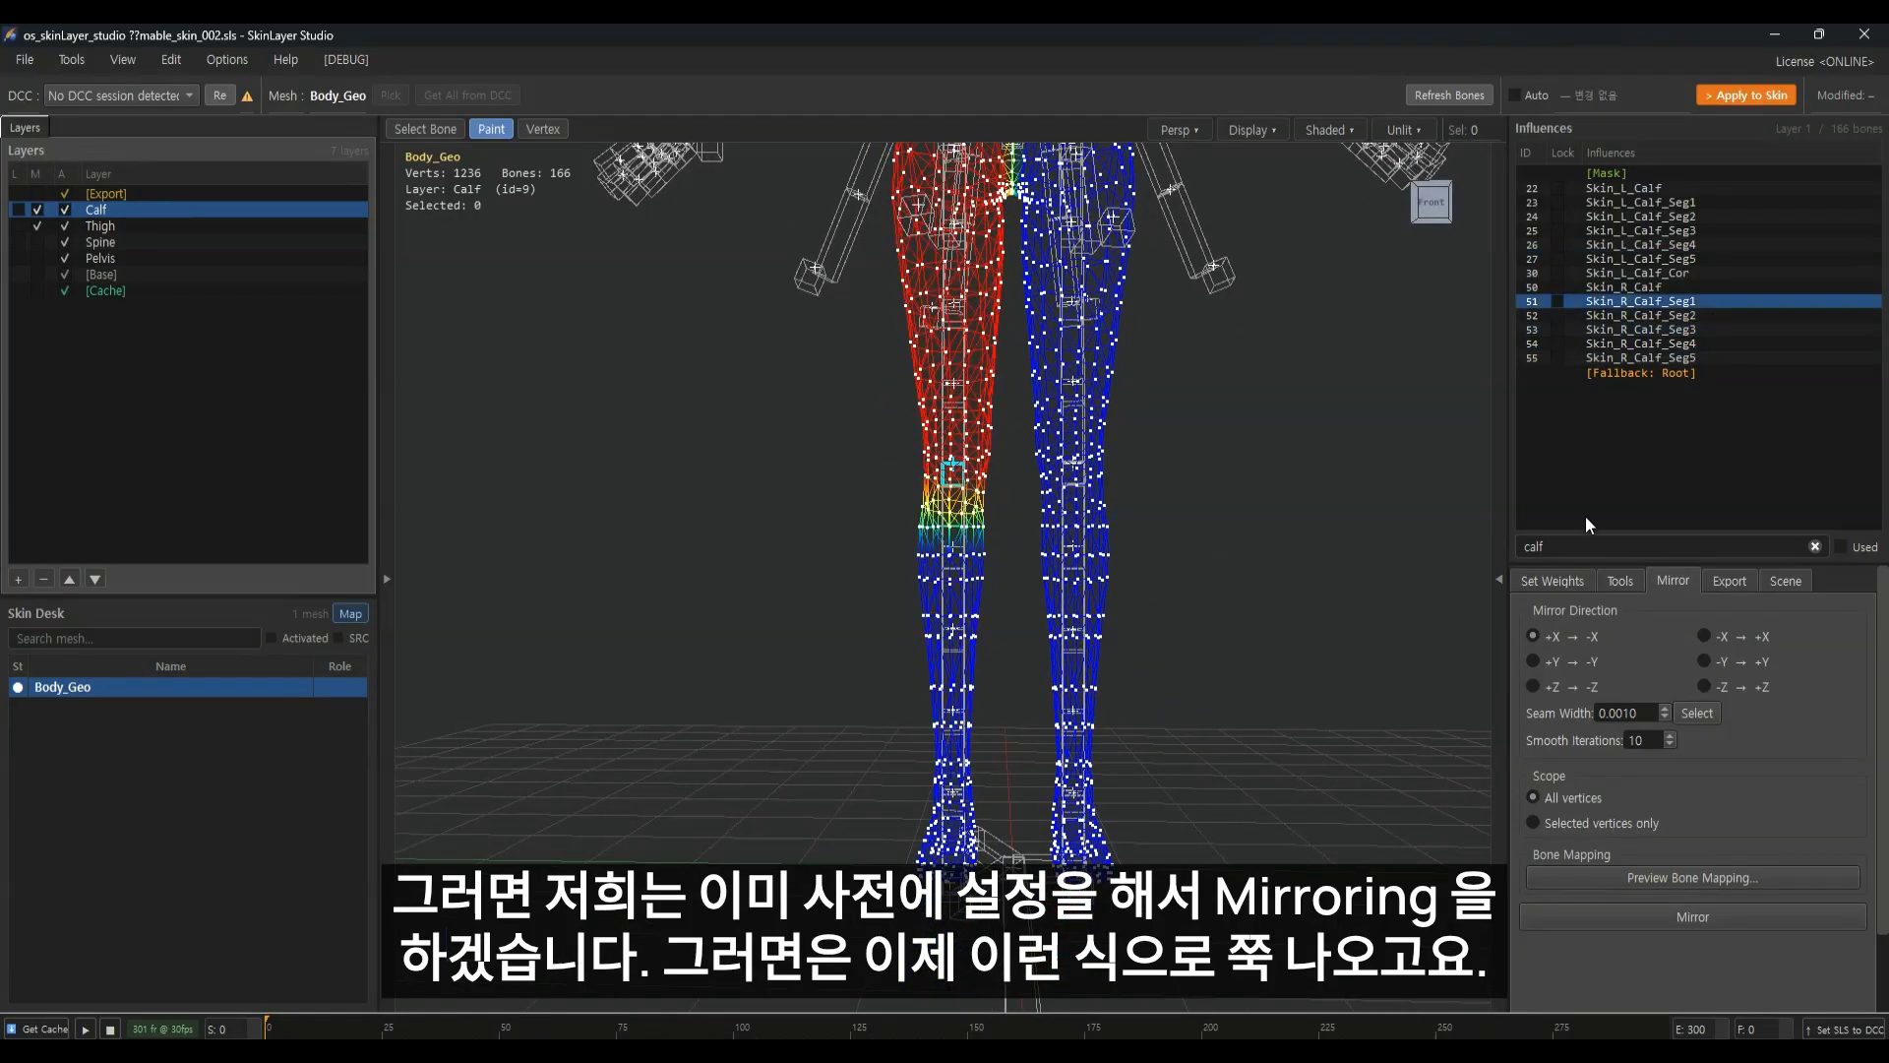
Clear the influence search, list only used influences, and compare the left and right calf segment weights
click(1816, 546)
click(1840, 546)
click(1697, 201)
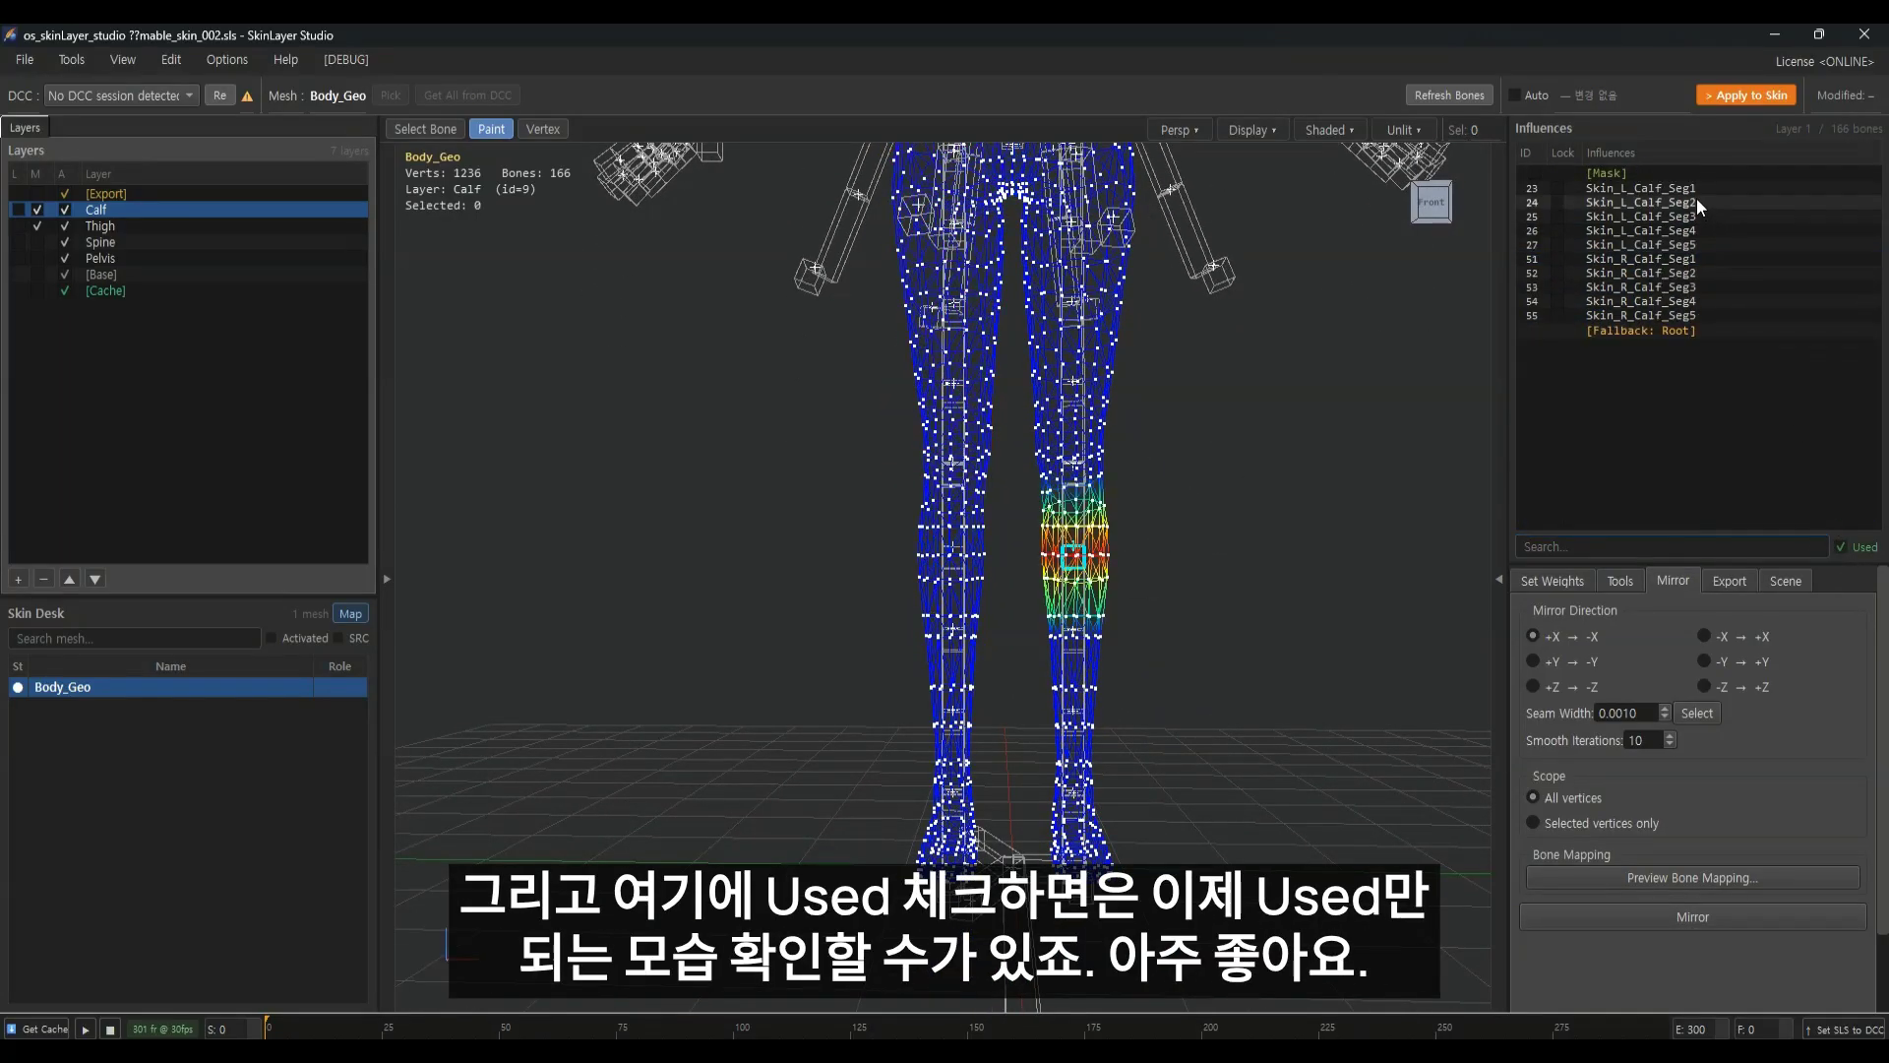
click(1699, 192)
drag(1699, 199, 1691, 272)
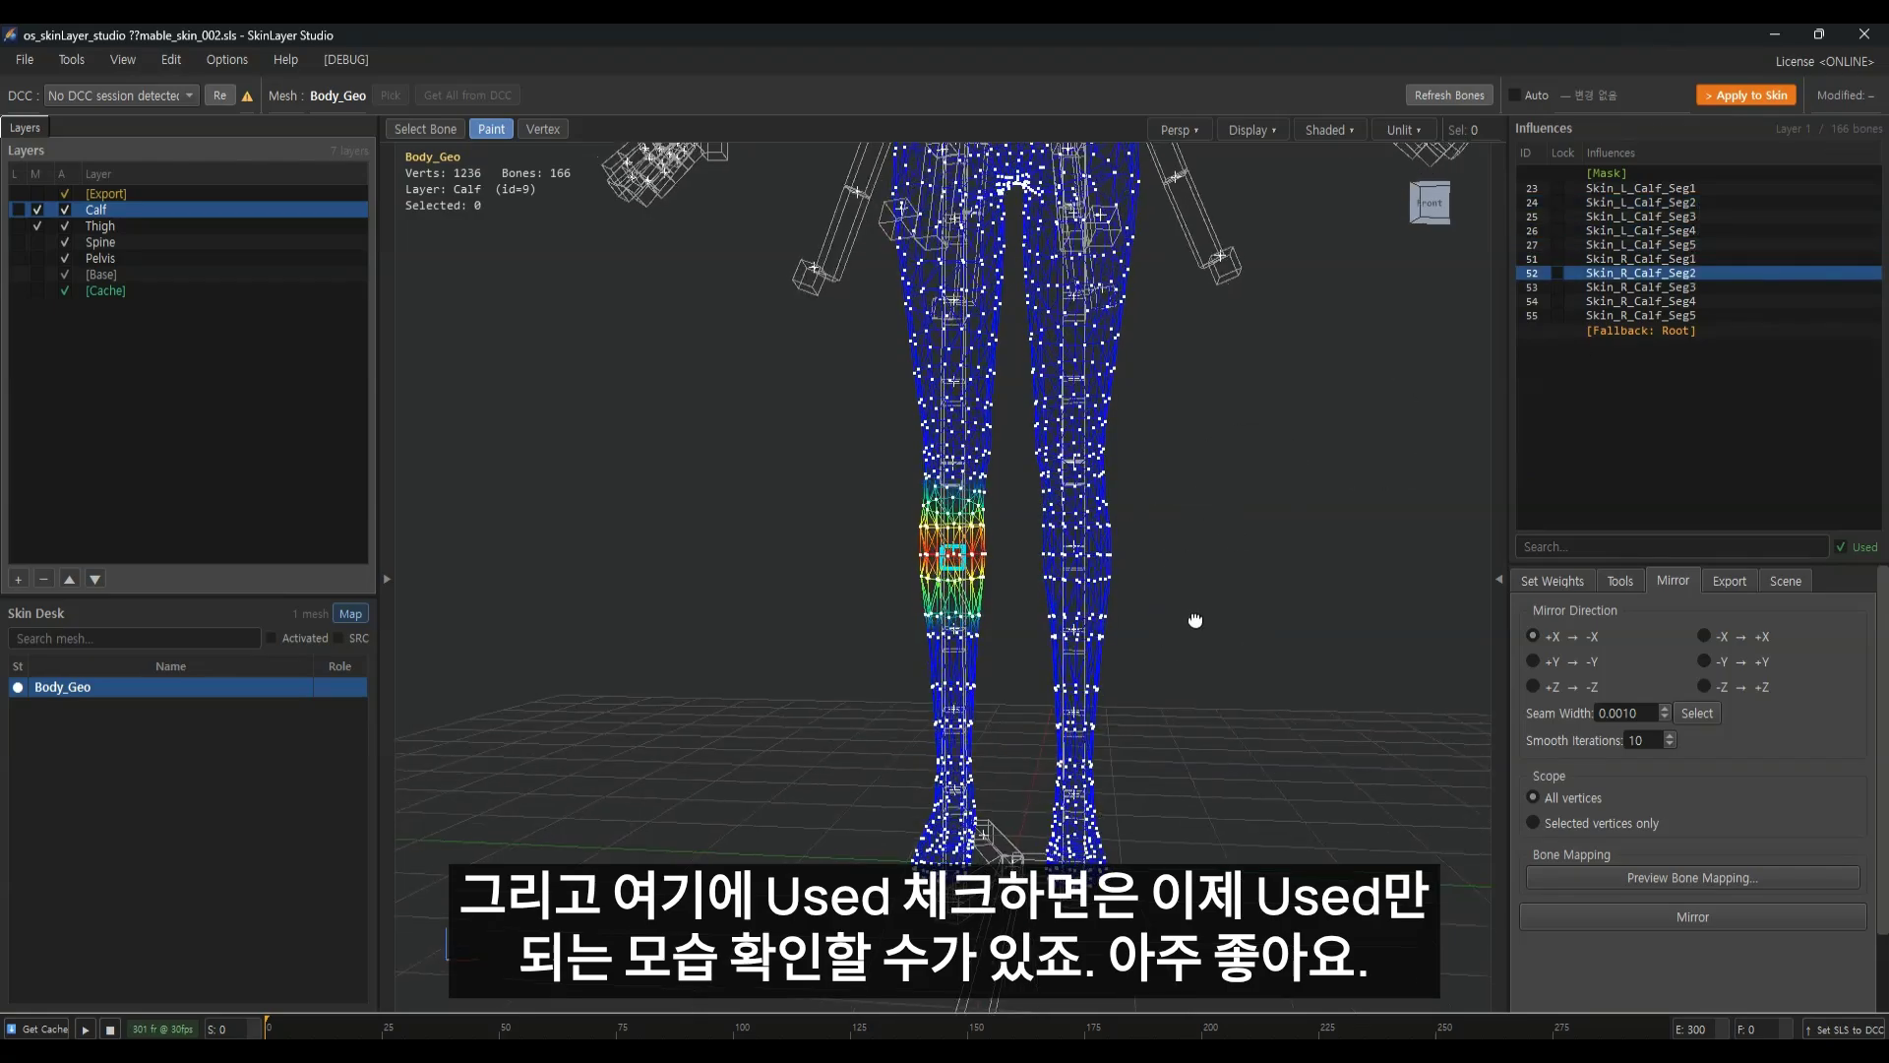
Select the Calf layer's mask and paint it white from the knee to the foot, softening the edge around the knee
click(1617, 175)
middle_drag(1168, 502, 1185, 371)
click(1433, 203)
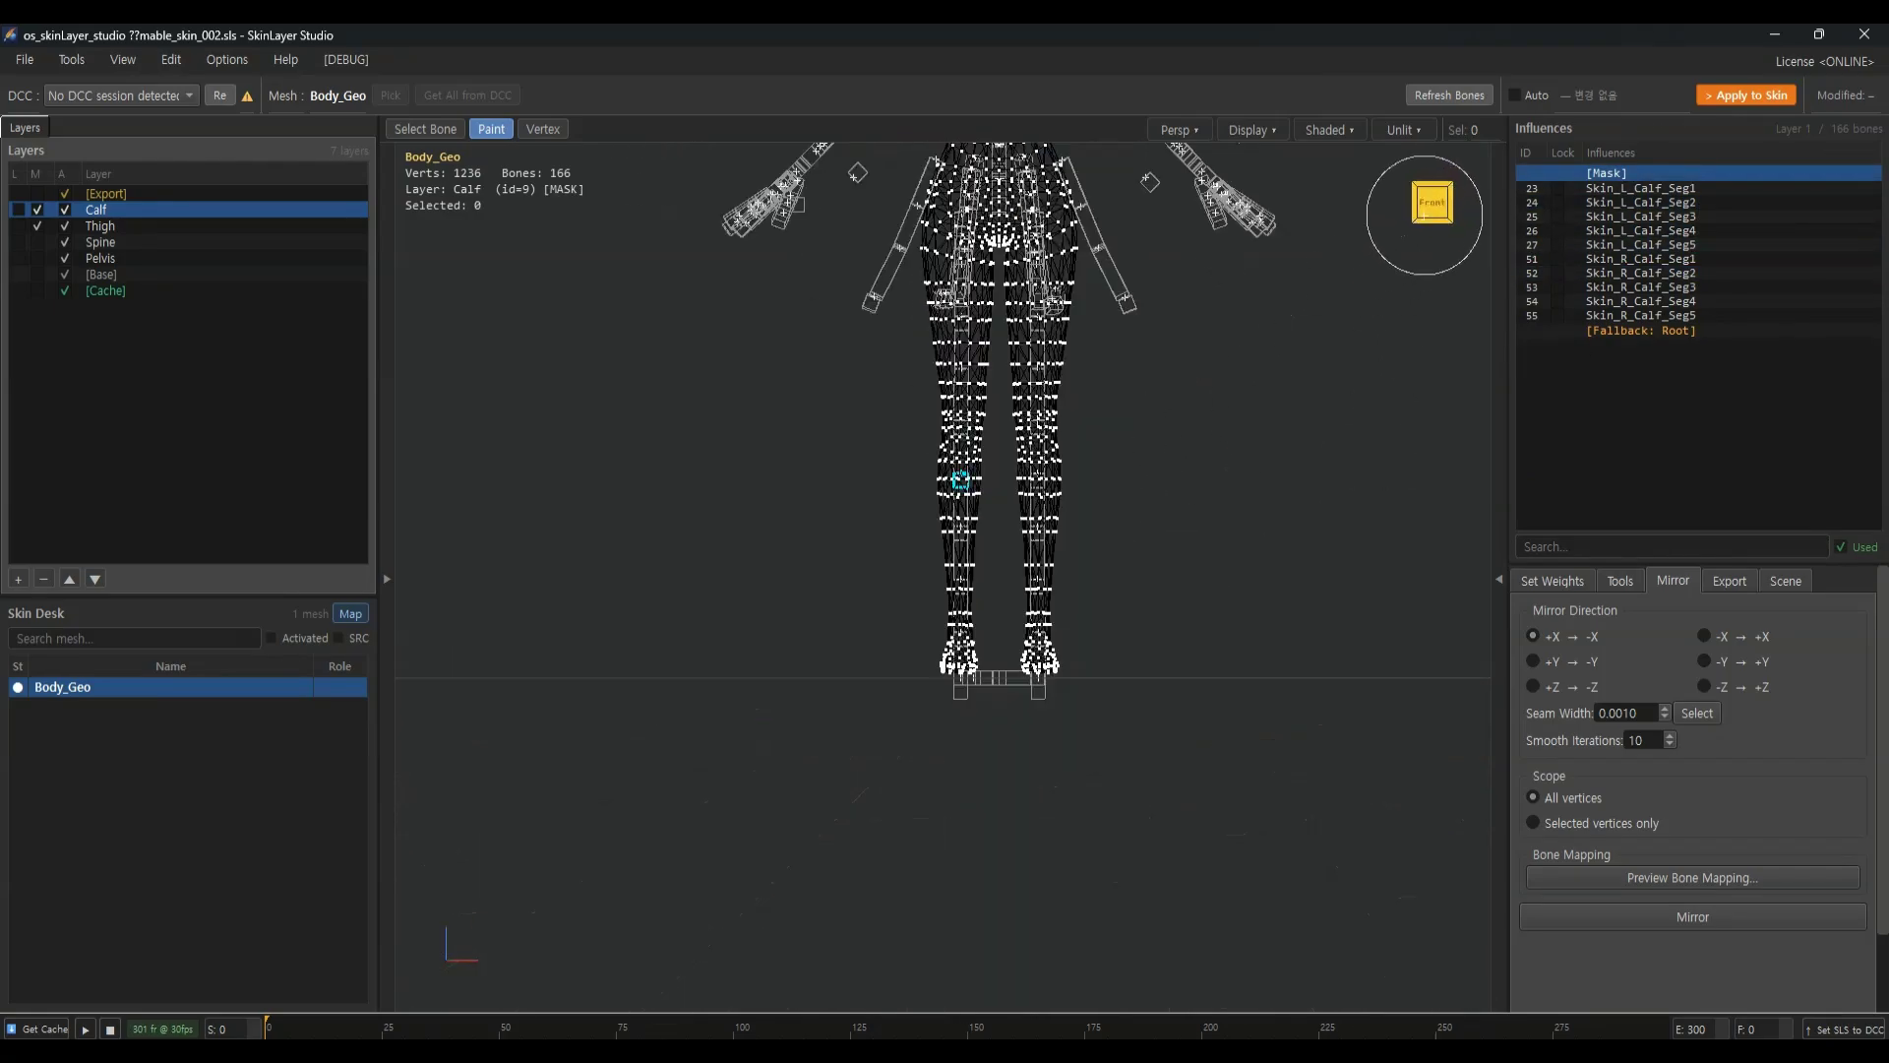
scroll(1091, 566, up, 4)
click(1417, 204)
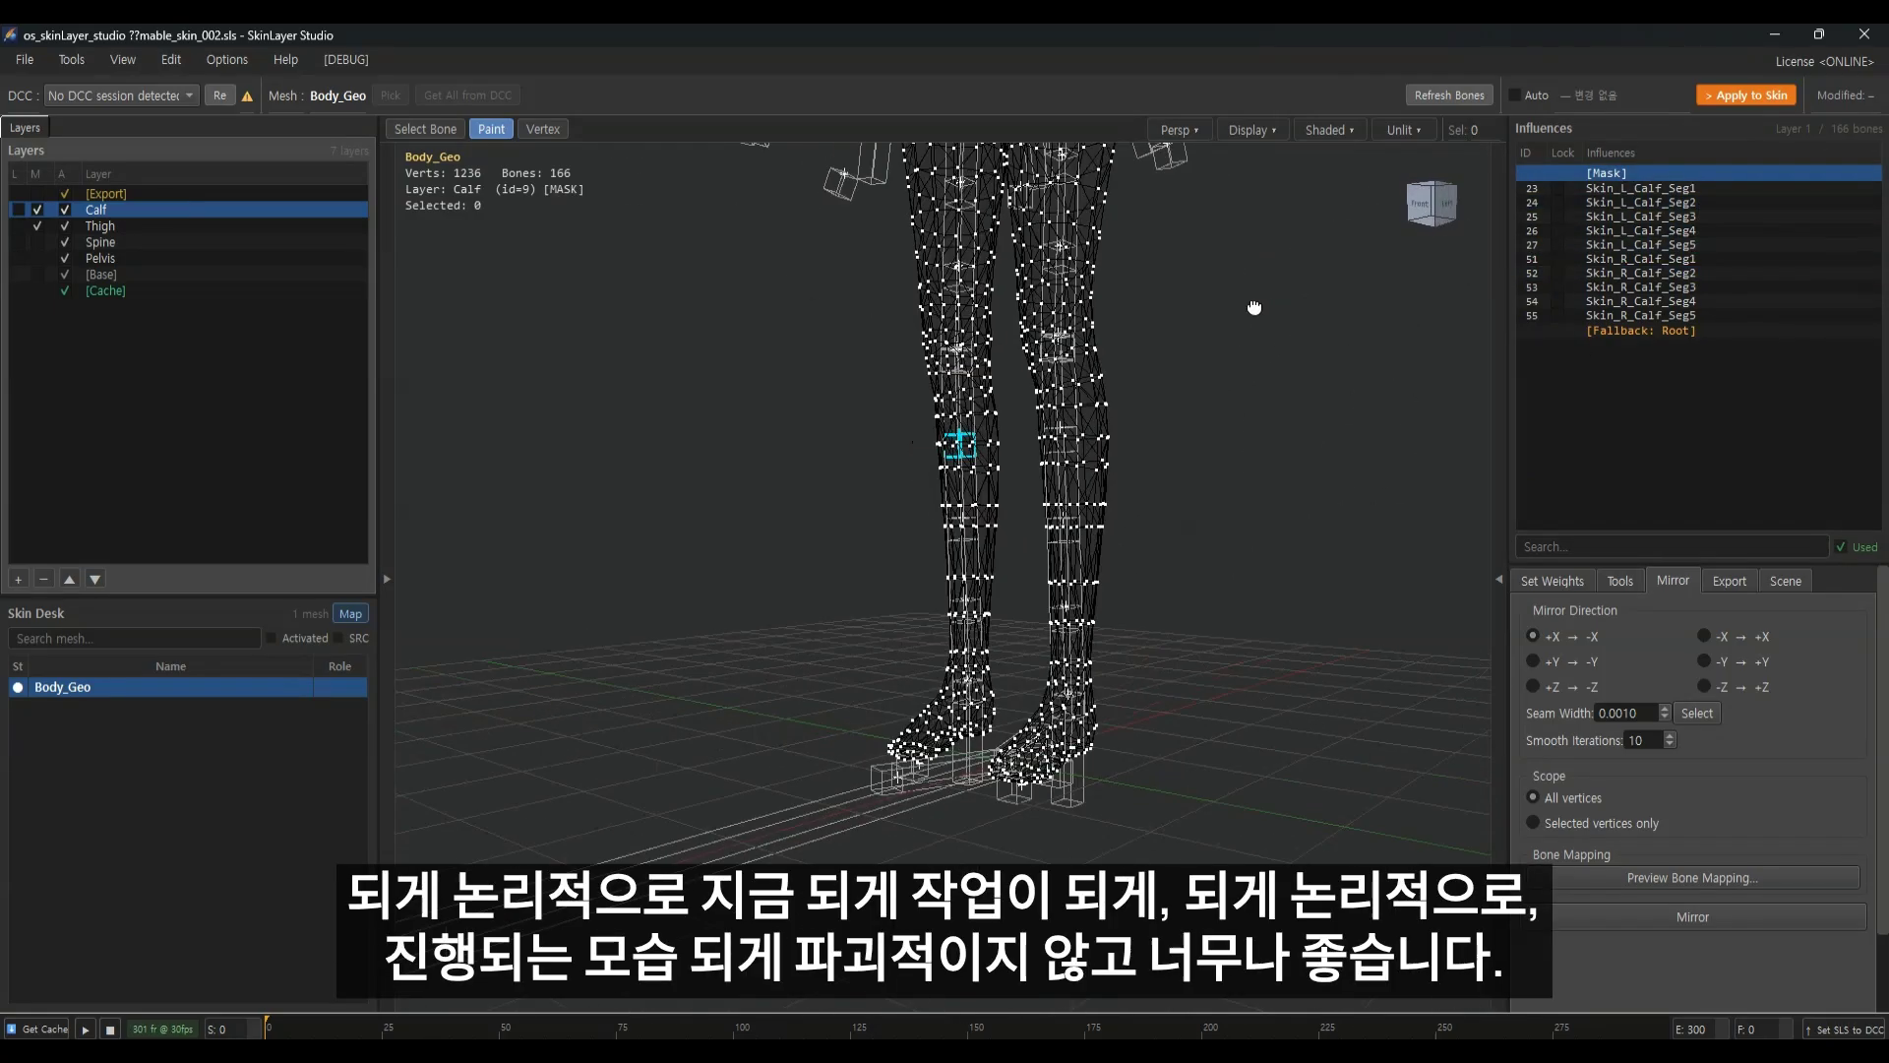
click(1460, 197)
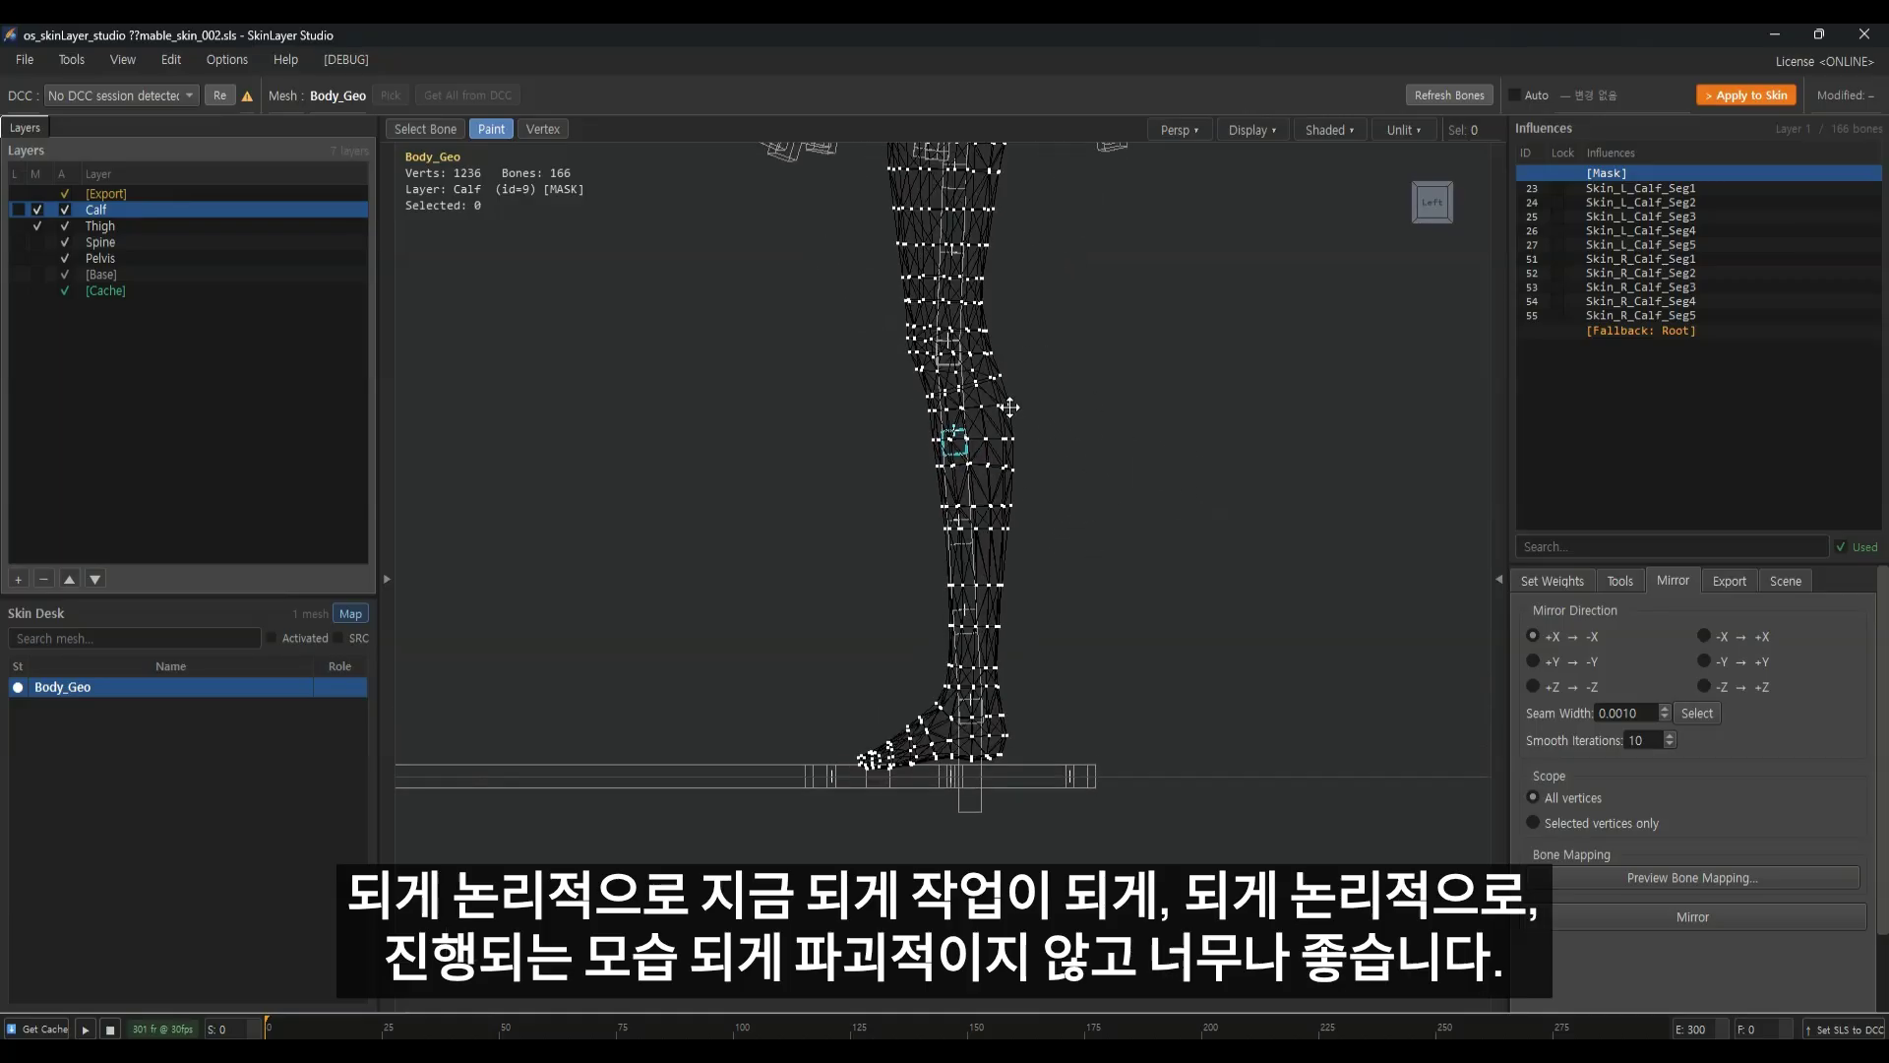
drag(980, 432, 943, 732)
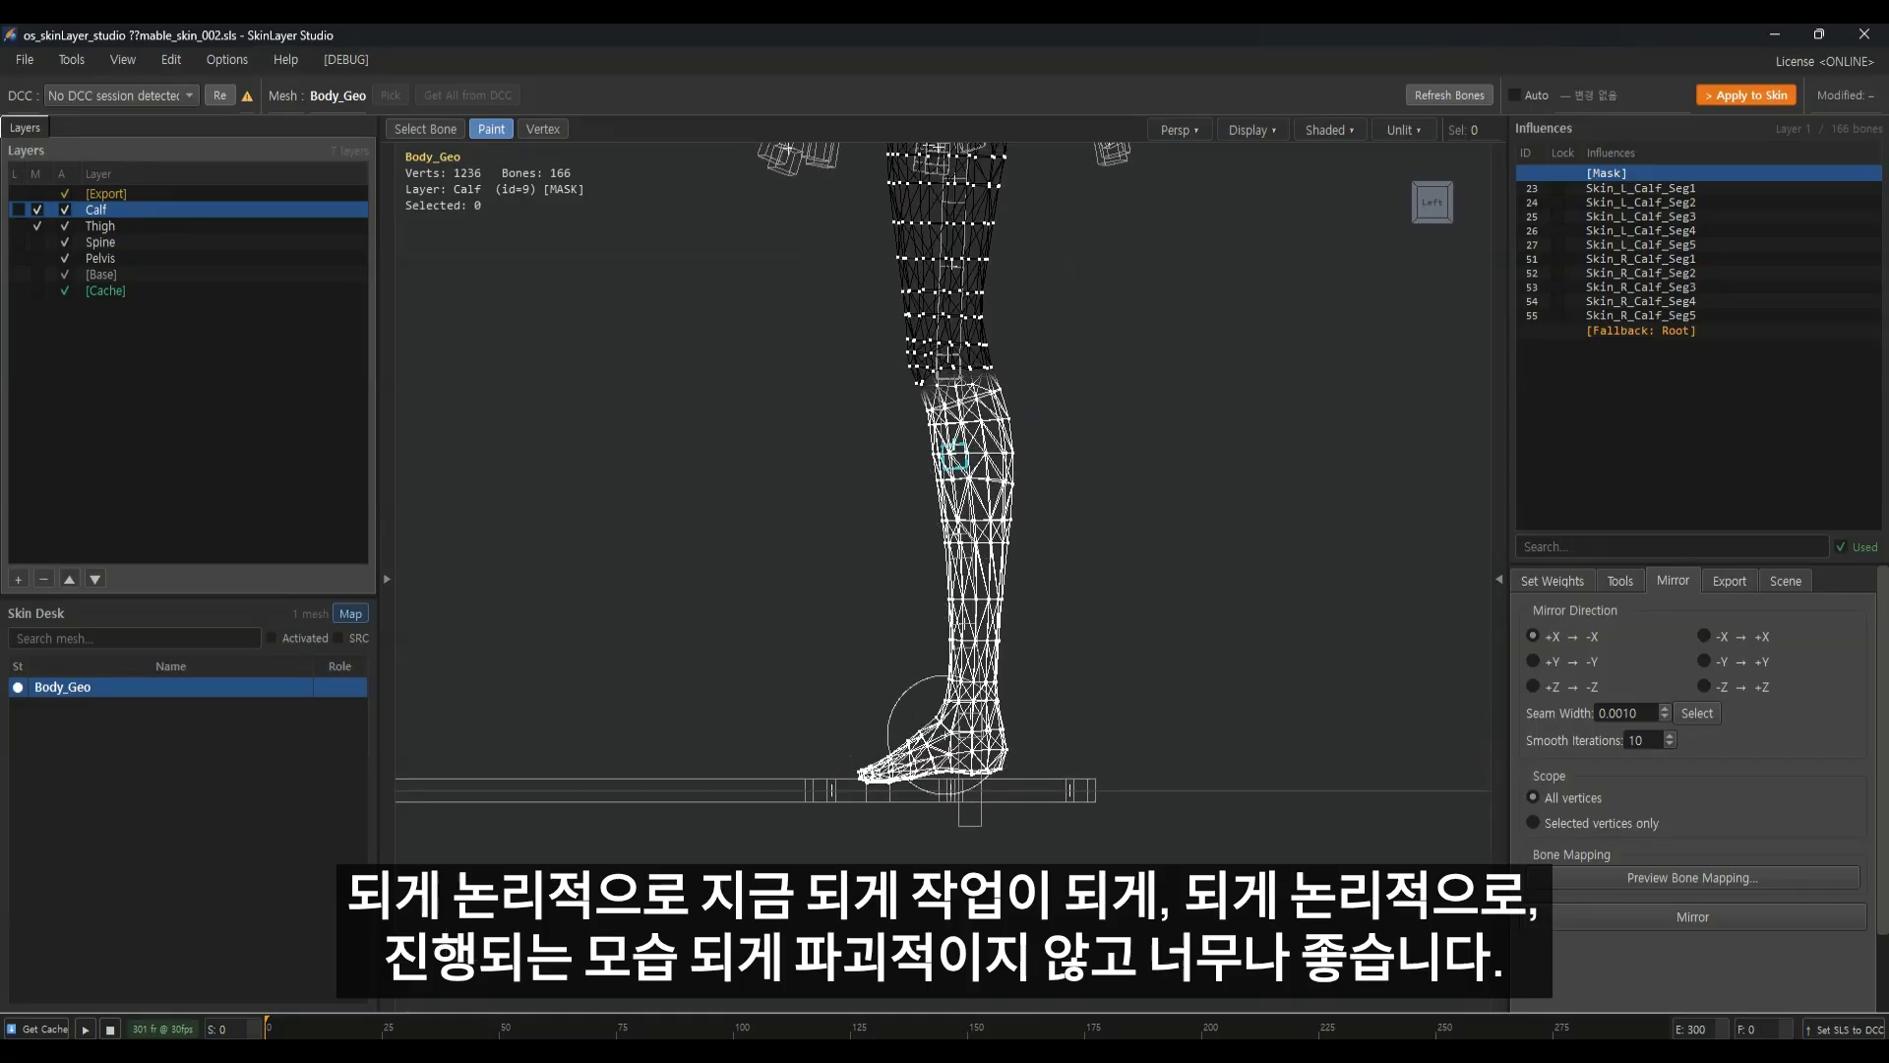
scroll(990, 569, up, 5)
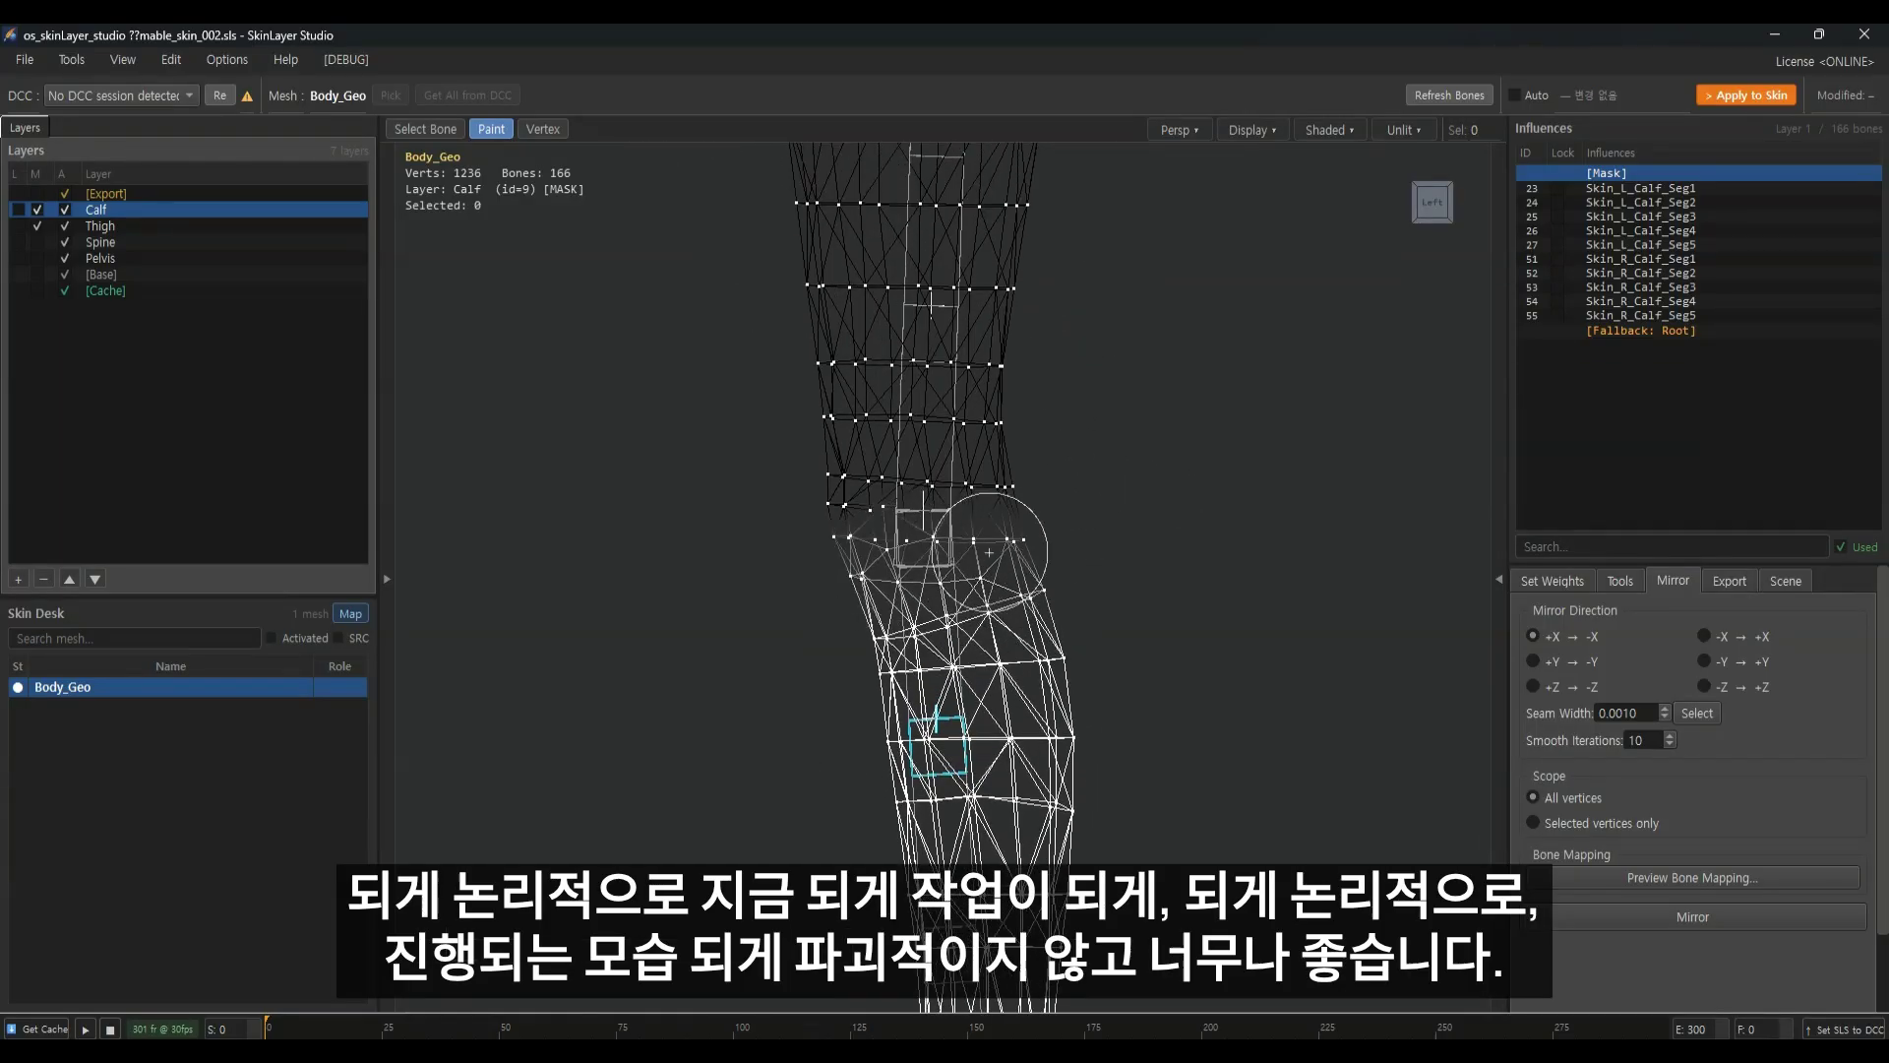
mouse_move(845, 584)
mouse_down()
mouse_move(1011, 552)
mouse_move(880, 543)
mouse_move(943, 518)
mouse_up()
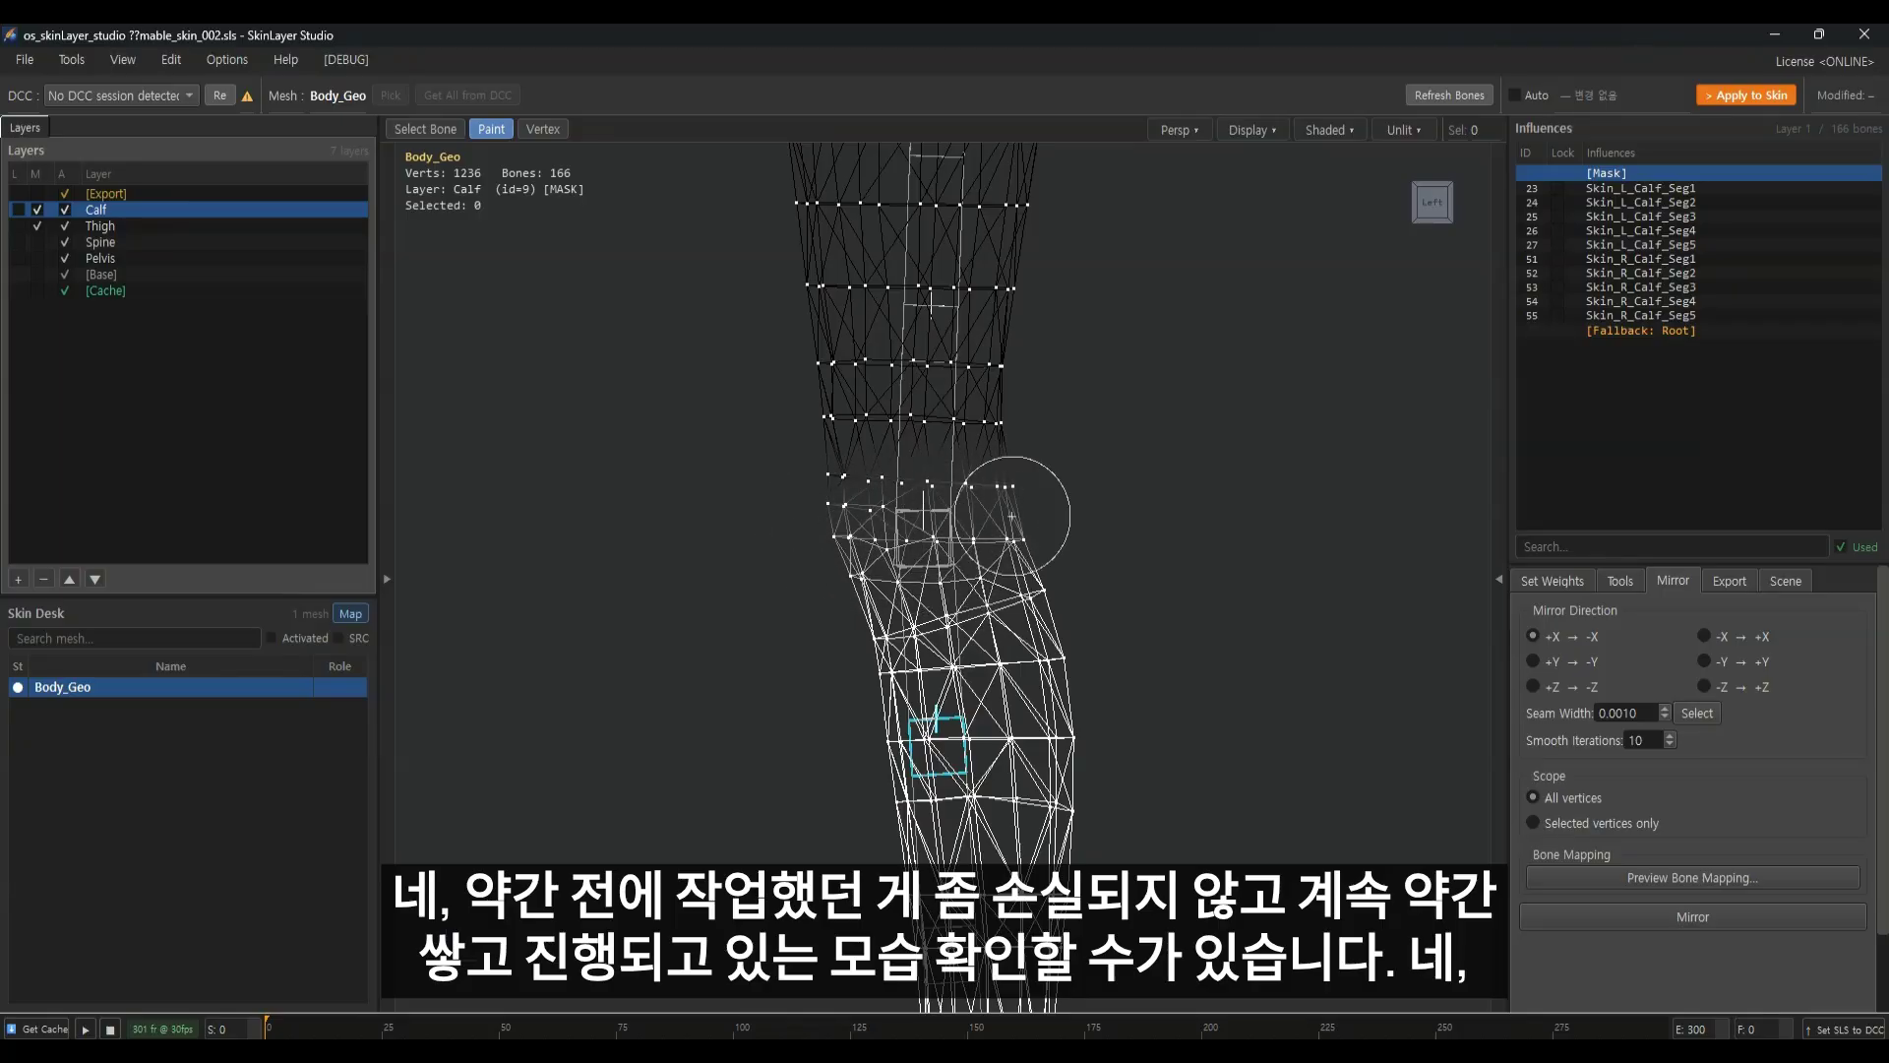
Scrub the timeline to frame 43 and examine the Calf mask on the bent knee
drag(268, 1023, 466, 1011)
middle_drag(914, 537, 930, 944)
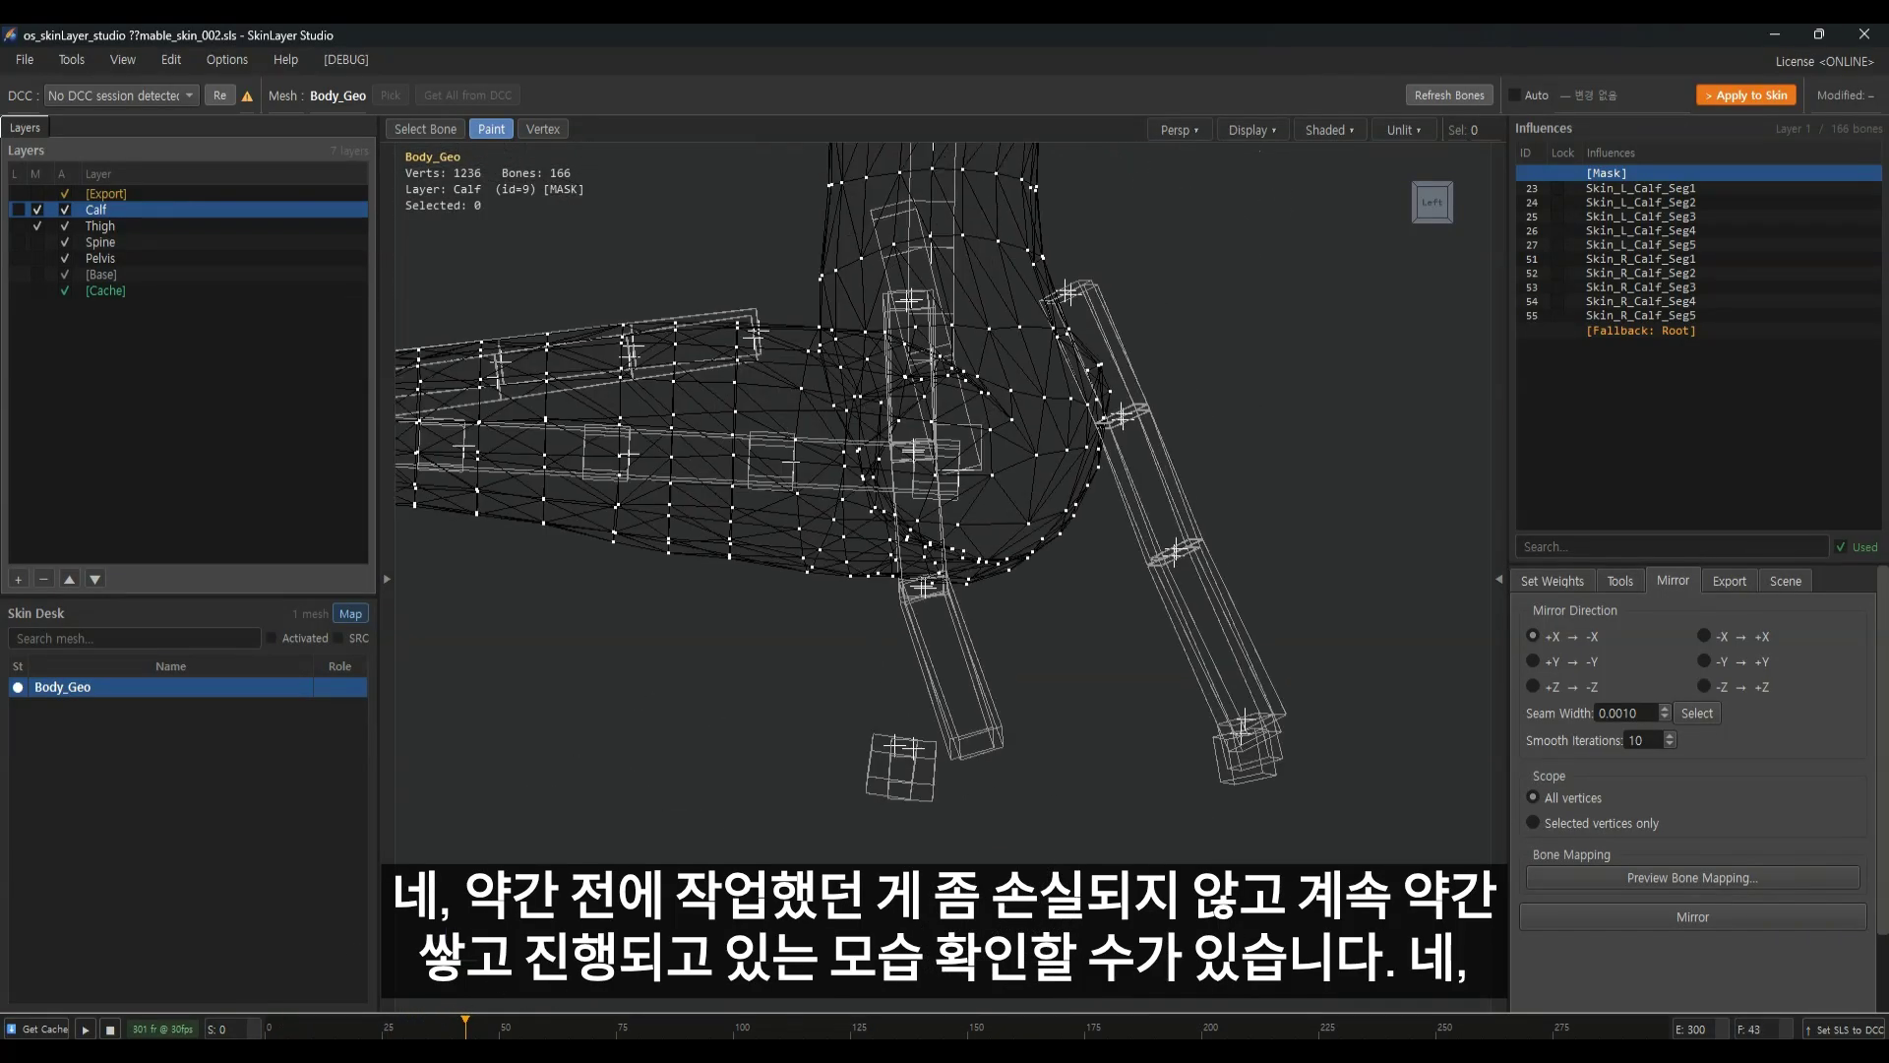
middle_drag(620, 527, 1180, 518)
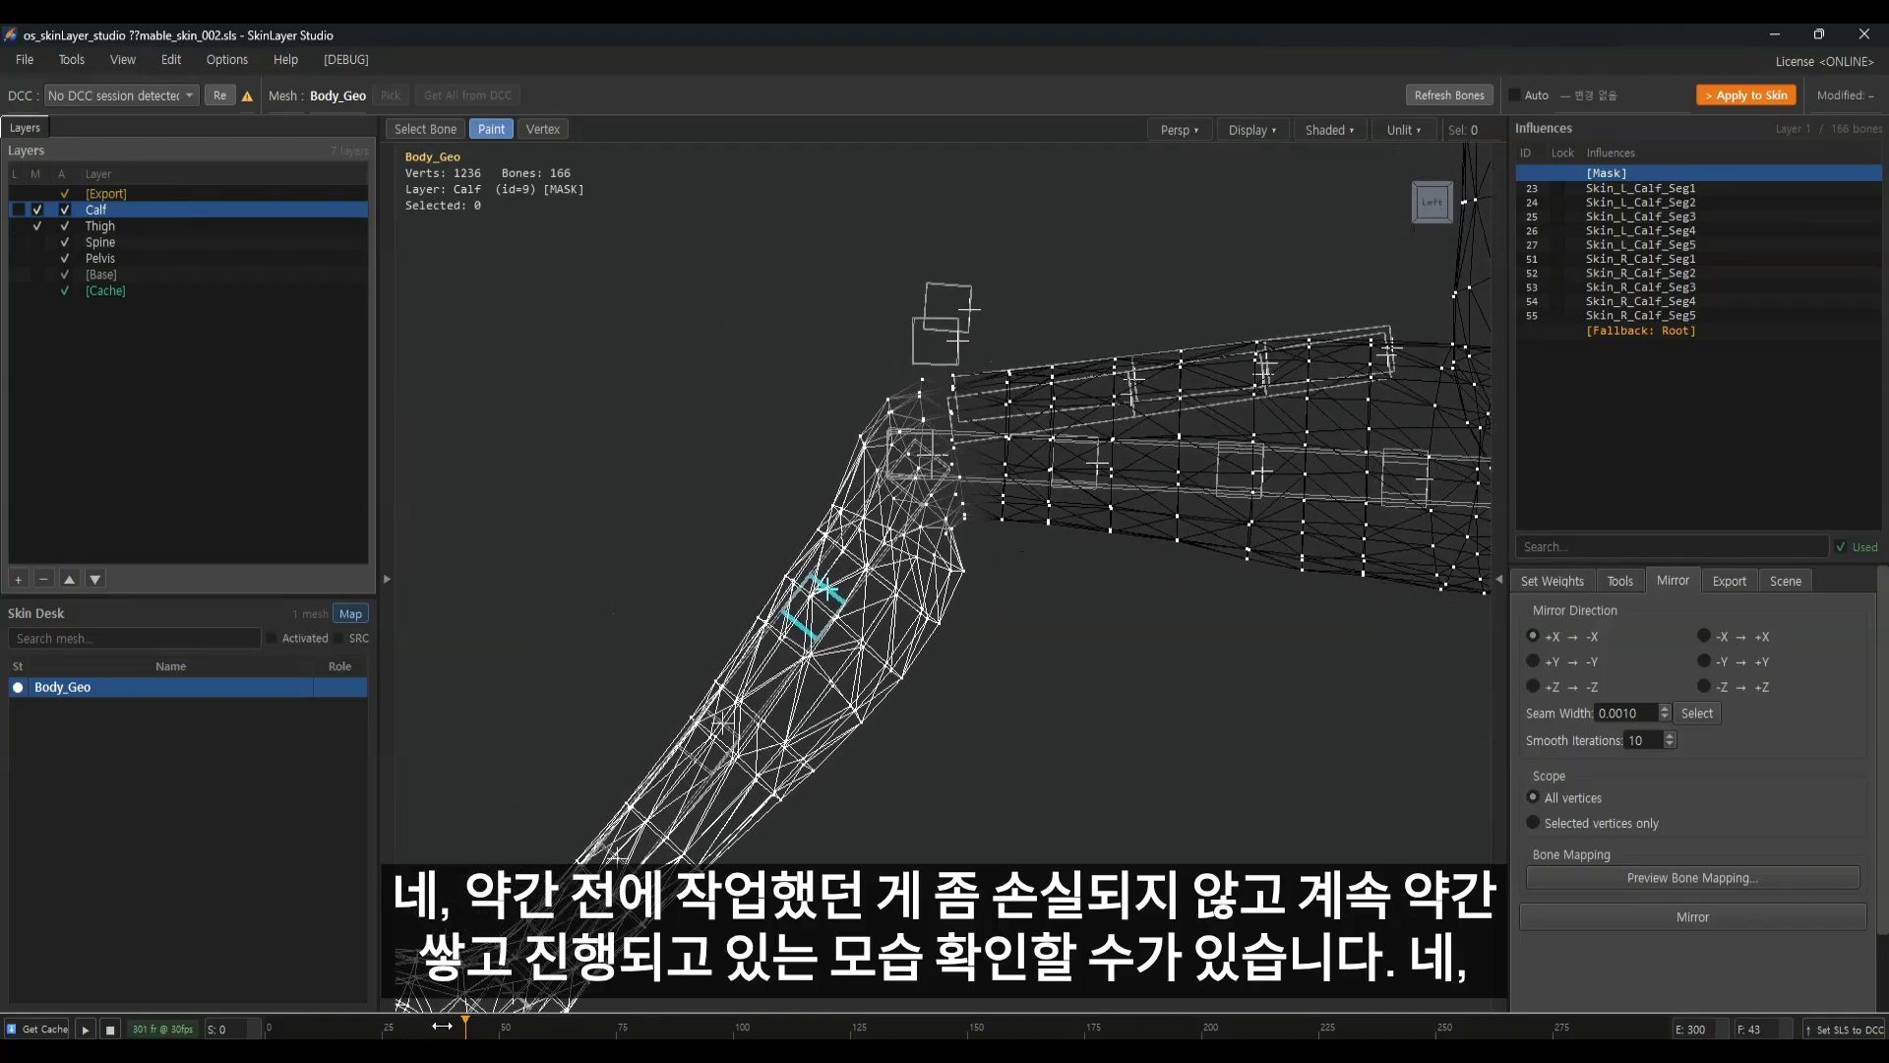
drag(442, 1025, 468, 1015)
scroll(1034, 663, up, 5)
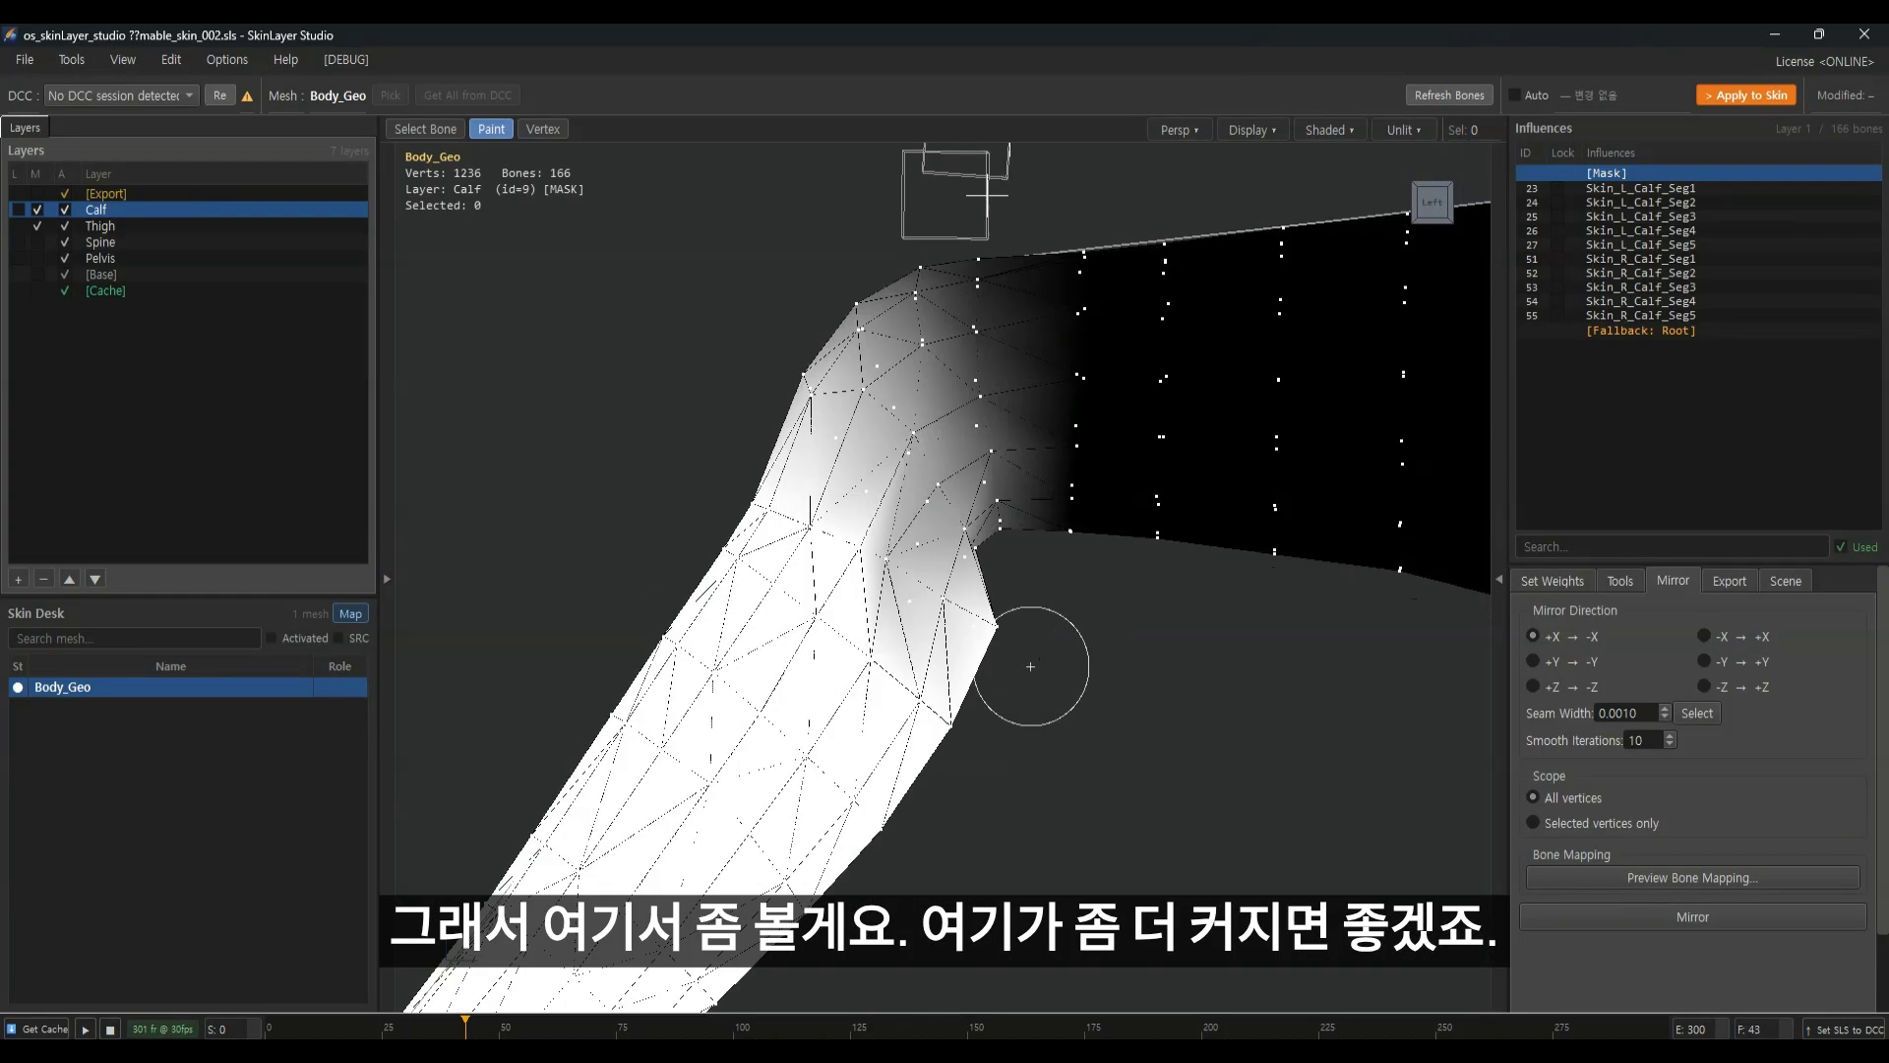
In vertex mode, lasso-select the loop of vertices across the bent knee
middle_drag(965, 552, 941, 656)
click(544, 131)
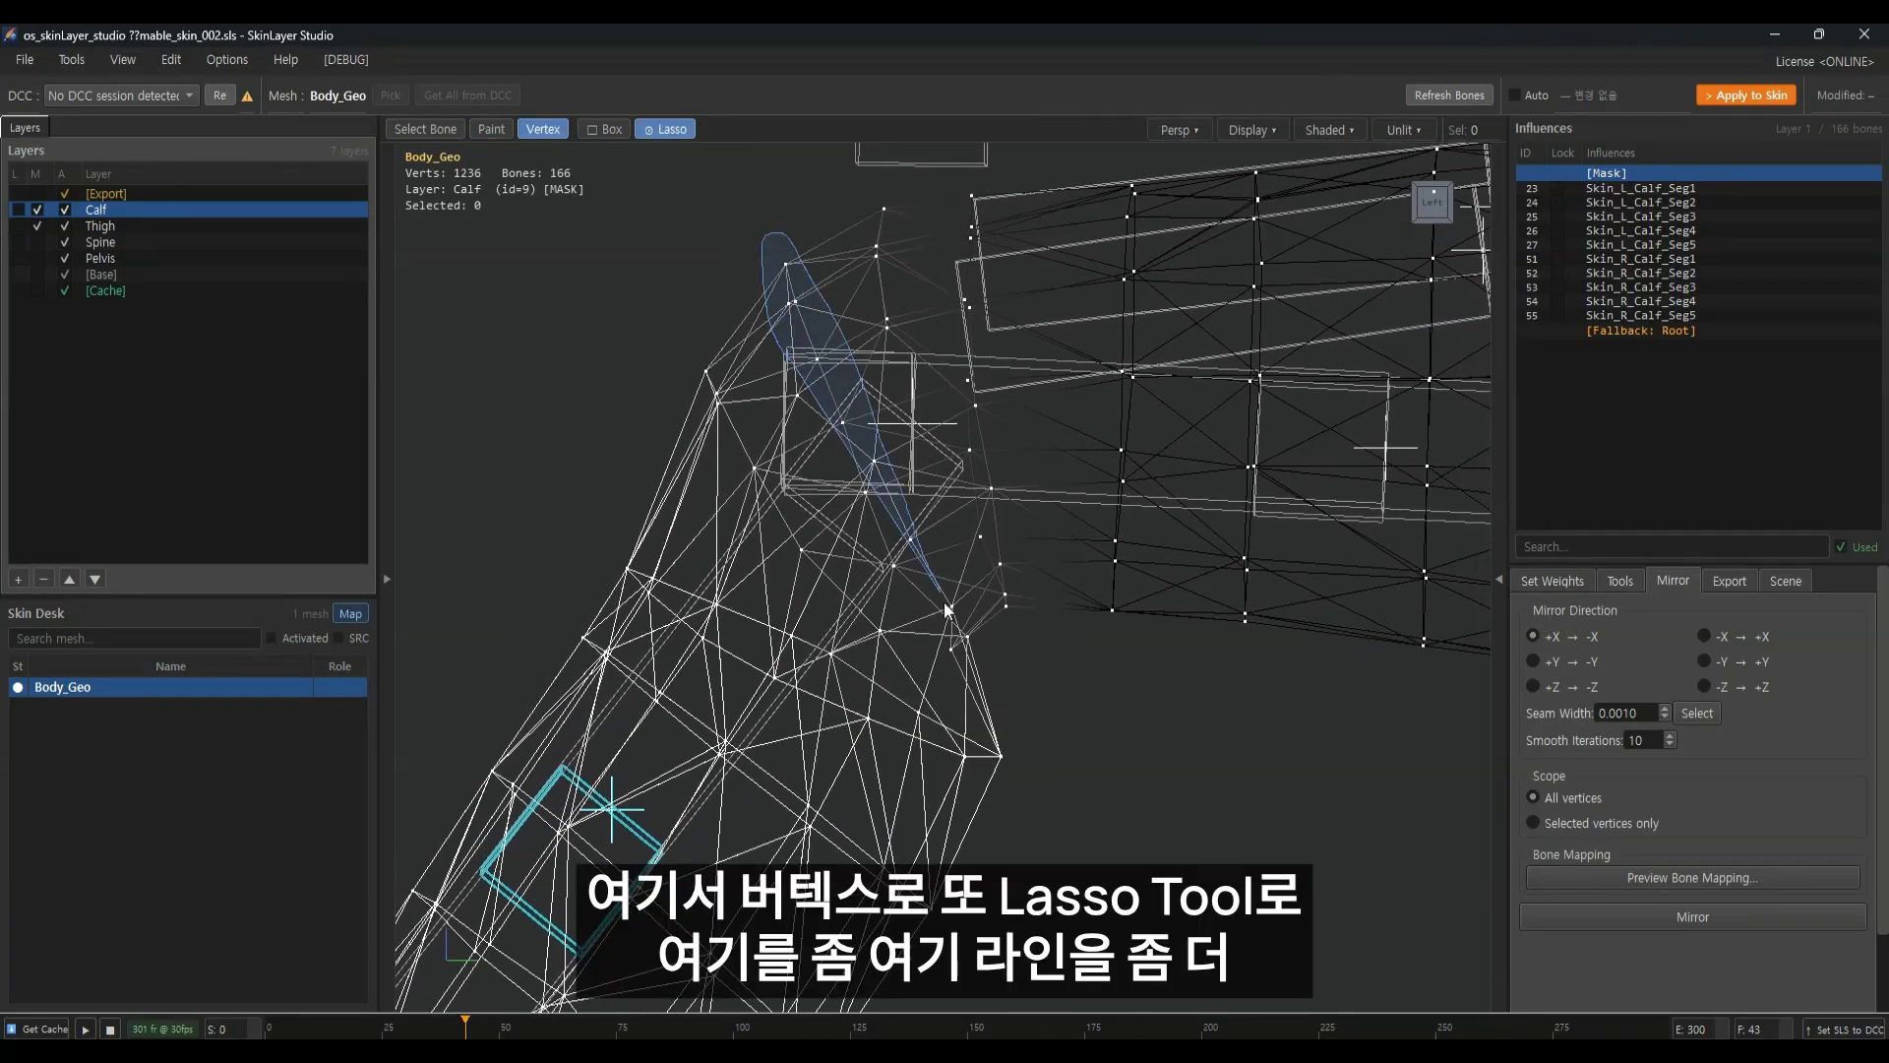
mouse_move(947, 610)
mouse_down()
mouse_move(841, 433)
mouse_move(787, 281)
mouse_up()
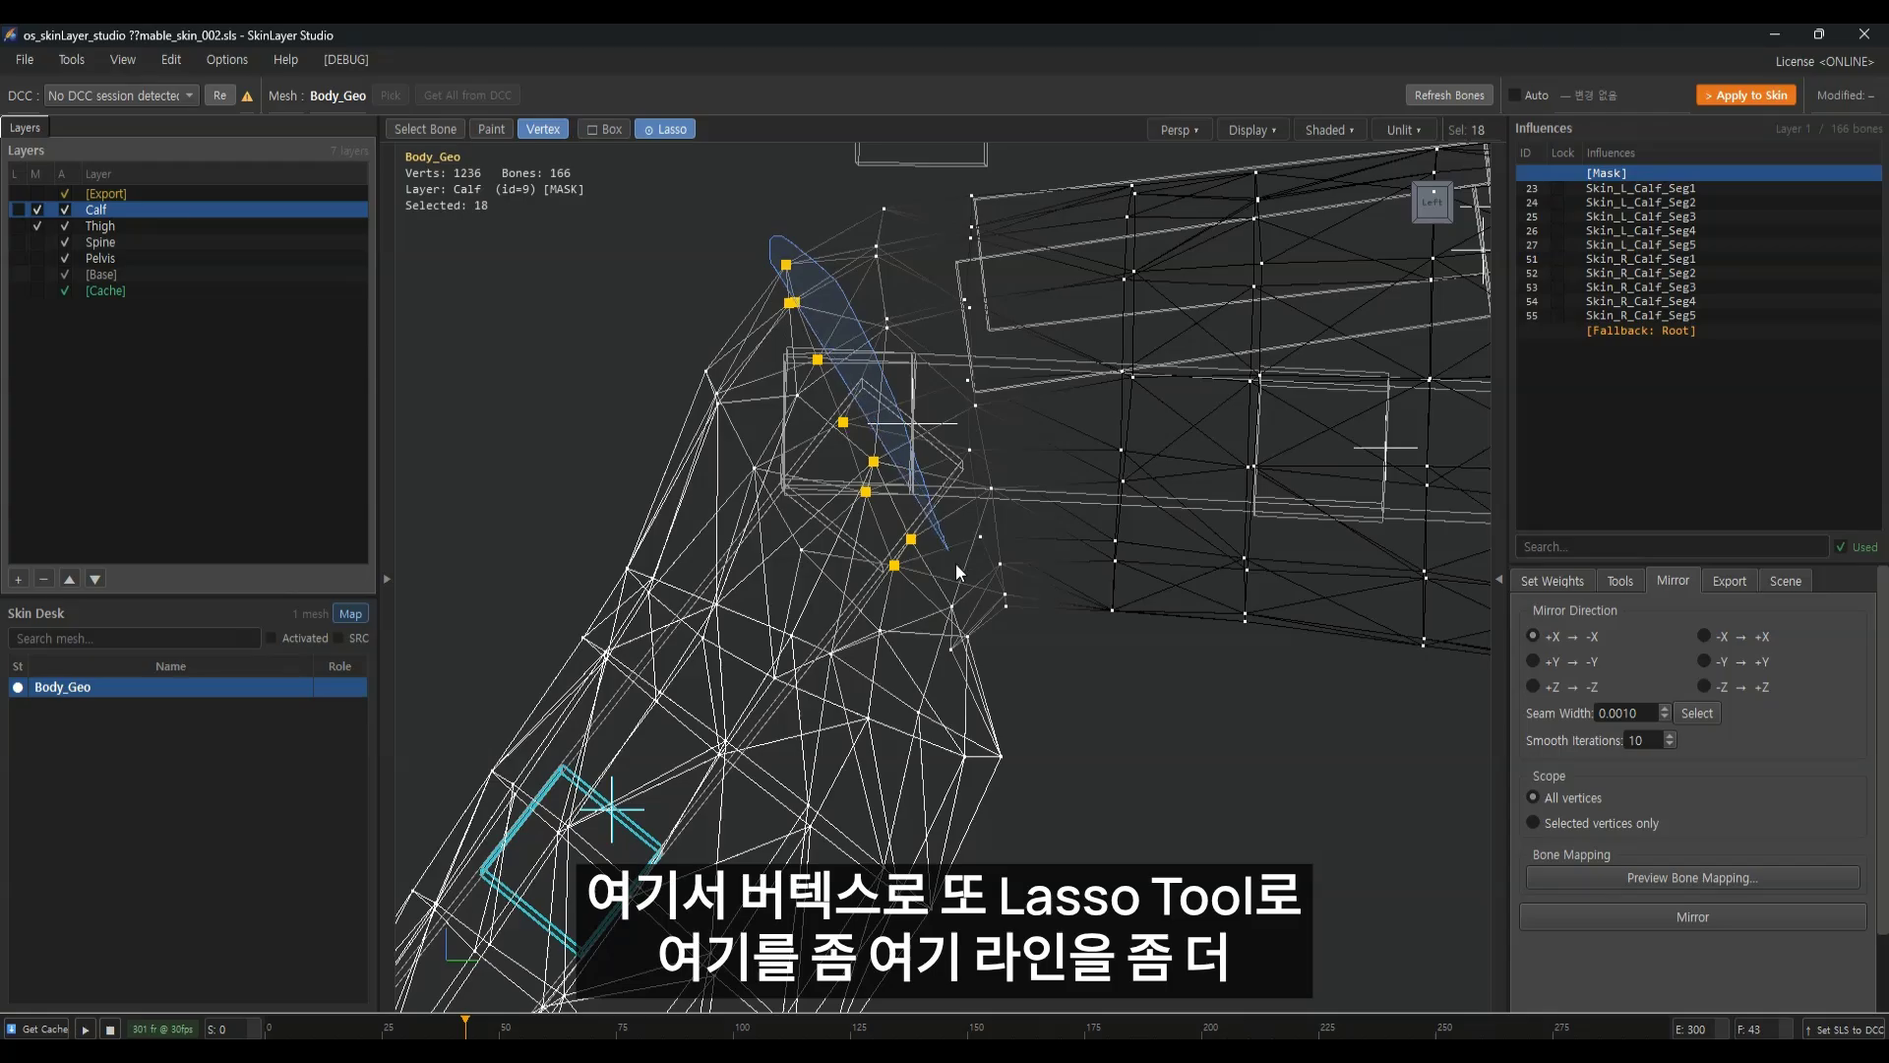
mouse_move(956, 564)
mouse_down()
mouse_move(919, 640)
mouse_move(764, 236)
mouse_up()
Remove the other leg's vertices from the selection, keeping only the vertex loop around one knee
mouse_move(903, 486)
middle_down()
mouse_move(918, 451)
mouse_move(956, 475)
mouse_move(975, 598)
mouse_move(916, 531)
mouse_move(936, 574)
mouse_move(882, 585)
mouse_move(893, 573)
mouse_move(852, 607)
mouse_move(933, 599)
mouse_move(972, 623)
mouse_move(612, 468)
mouse_move(491, 496)
mouse_move(588, 370)
middle_up()
scroll(918, 458, down, 10)
scroll(936, 574, up, 3)
scroll(936, 574, up, 7)
key(F3)
ctrl+click(848, 600)
key(F3)
key(F3)
mouse_move(588, 370)
ctrl+mouse_down()
mouse_move(679, 561)
mouse_move(778, 473)
ctrl+mouse_up()
alt+middle_drag(778, 472, 618, 423)
alt+middle_drag(715, 671, 618, 413)
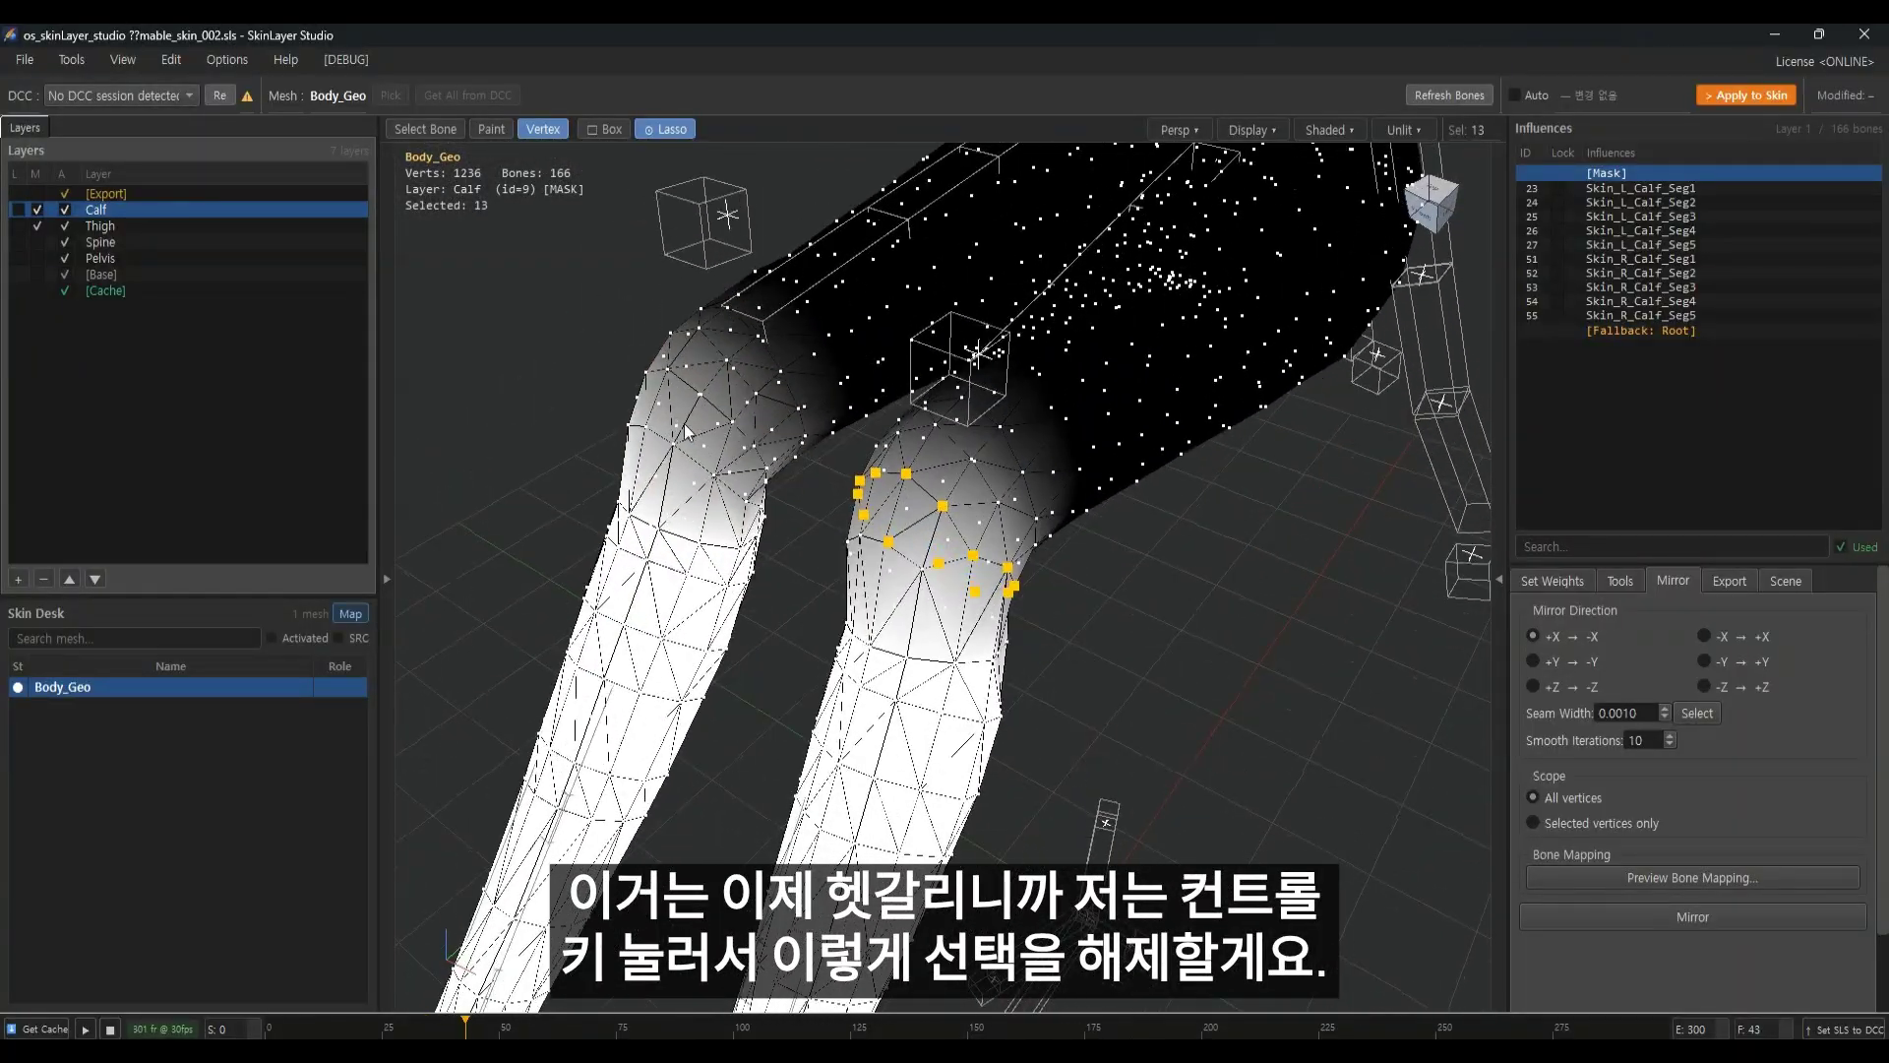
Add the other knee's vertices to the lasso selection and remove them again
shift+drag(649, 477, 651, 404)
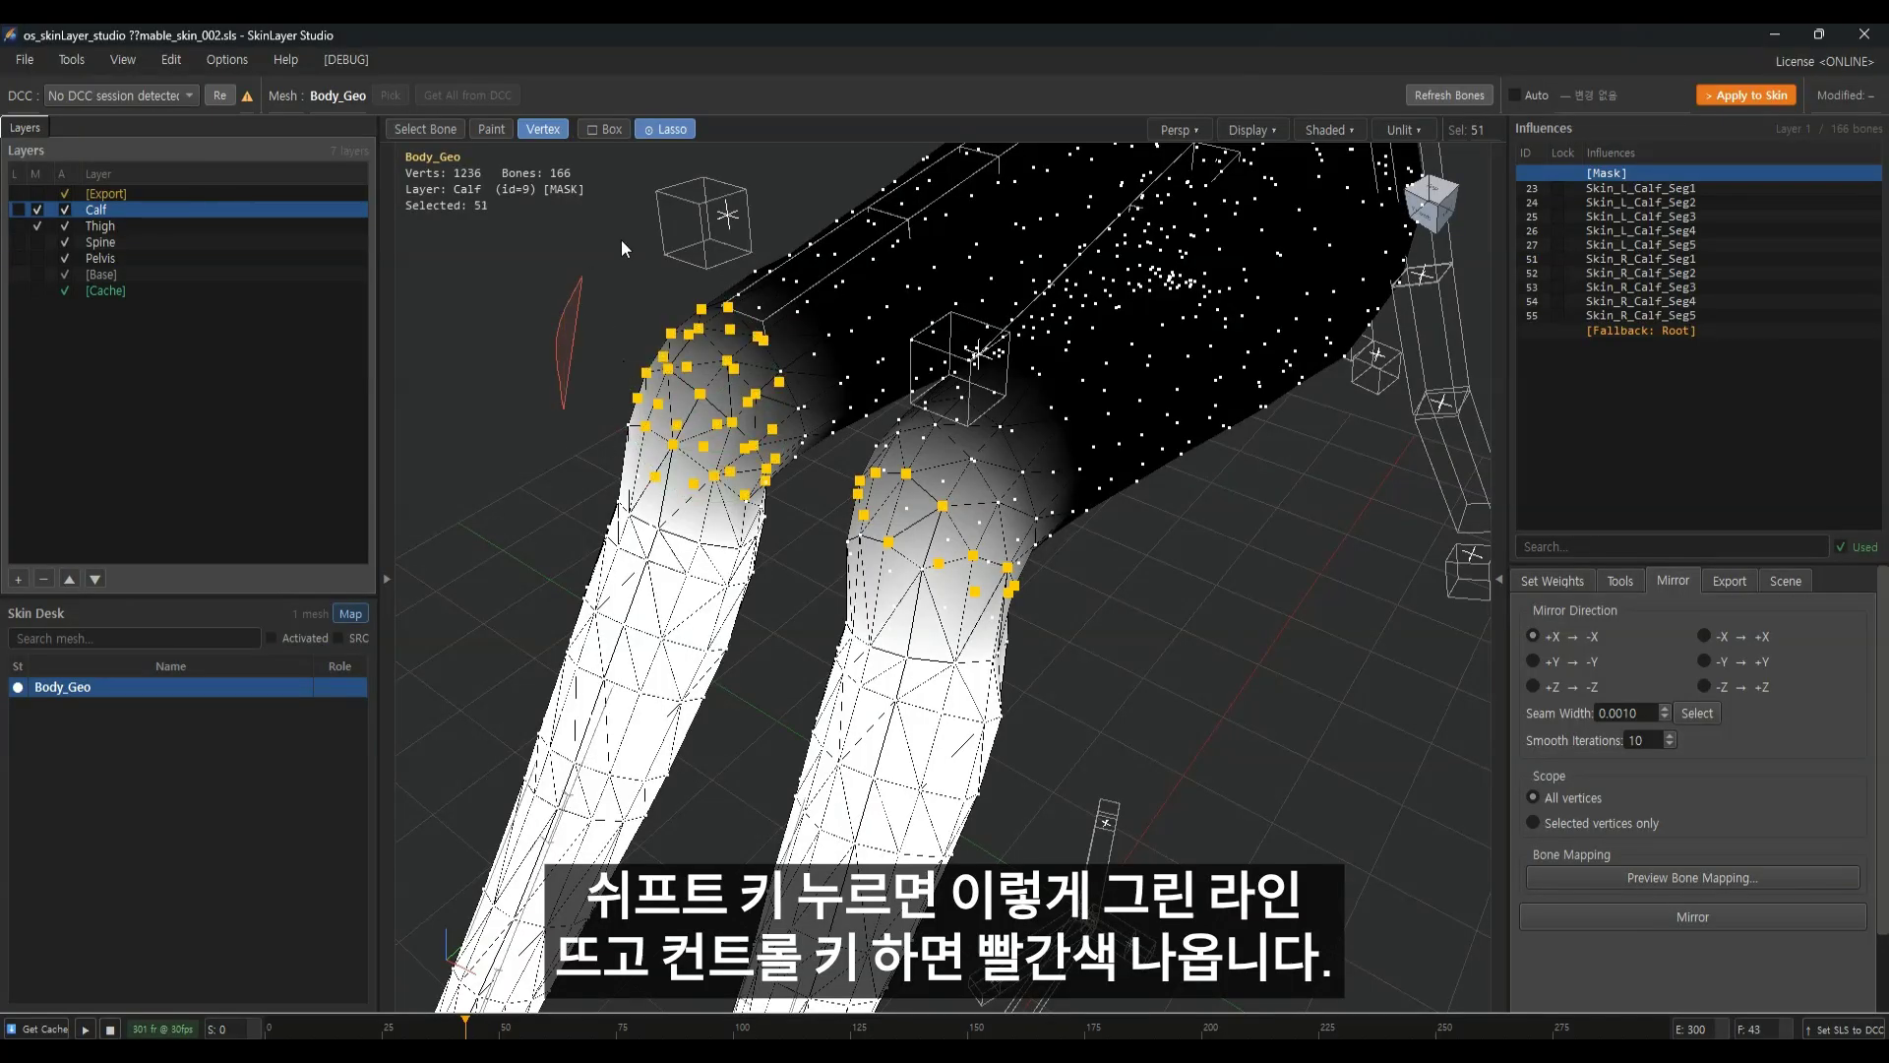
ctrl+drag(764, 516, 766, 510)
mouse_move(766, 510)
alt+middle_down()
mouse_move(799, 472)
mouse_move(682, 431)
mouse_move(729, 402)
mouse_move(755, 419)
alt+middle_up()
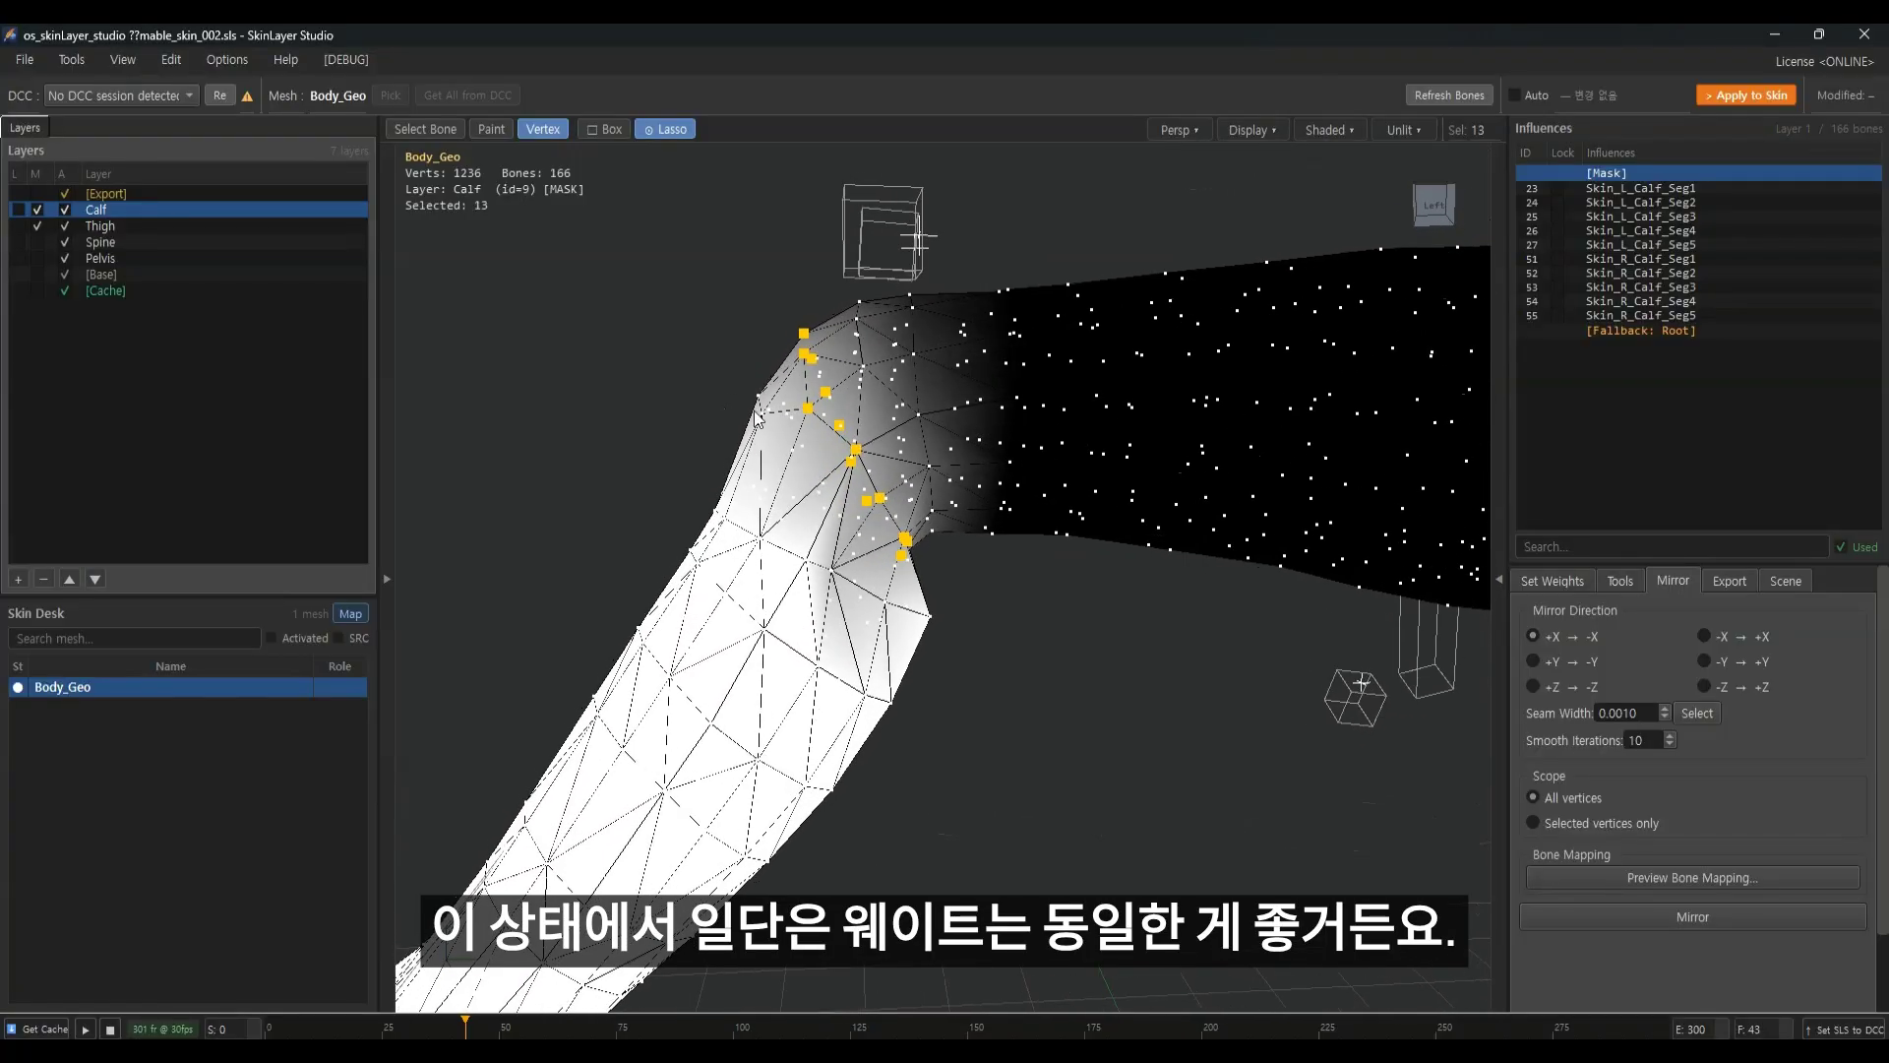
Apply a Replace weight of 0.64 to the selected knee vertices' mask, and scale it with Multiply at 0.90
click(1555, 581)
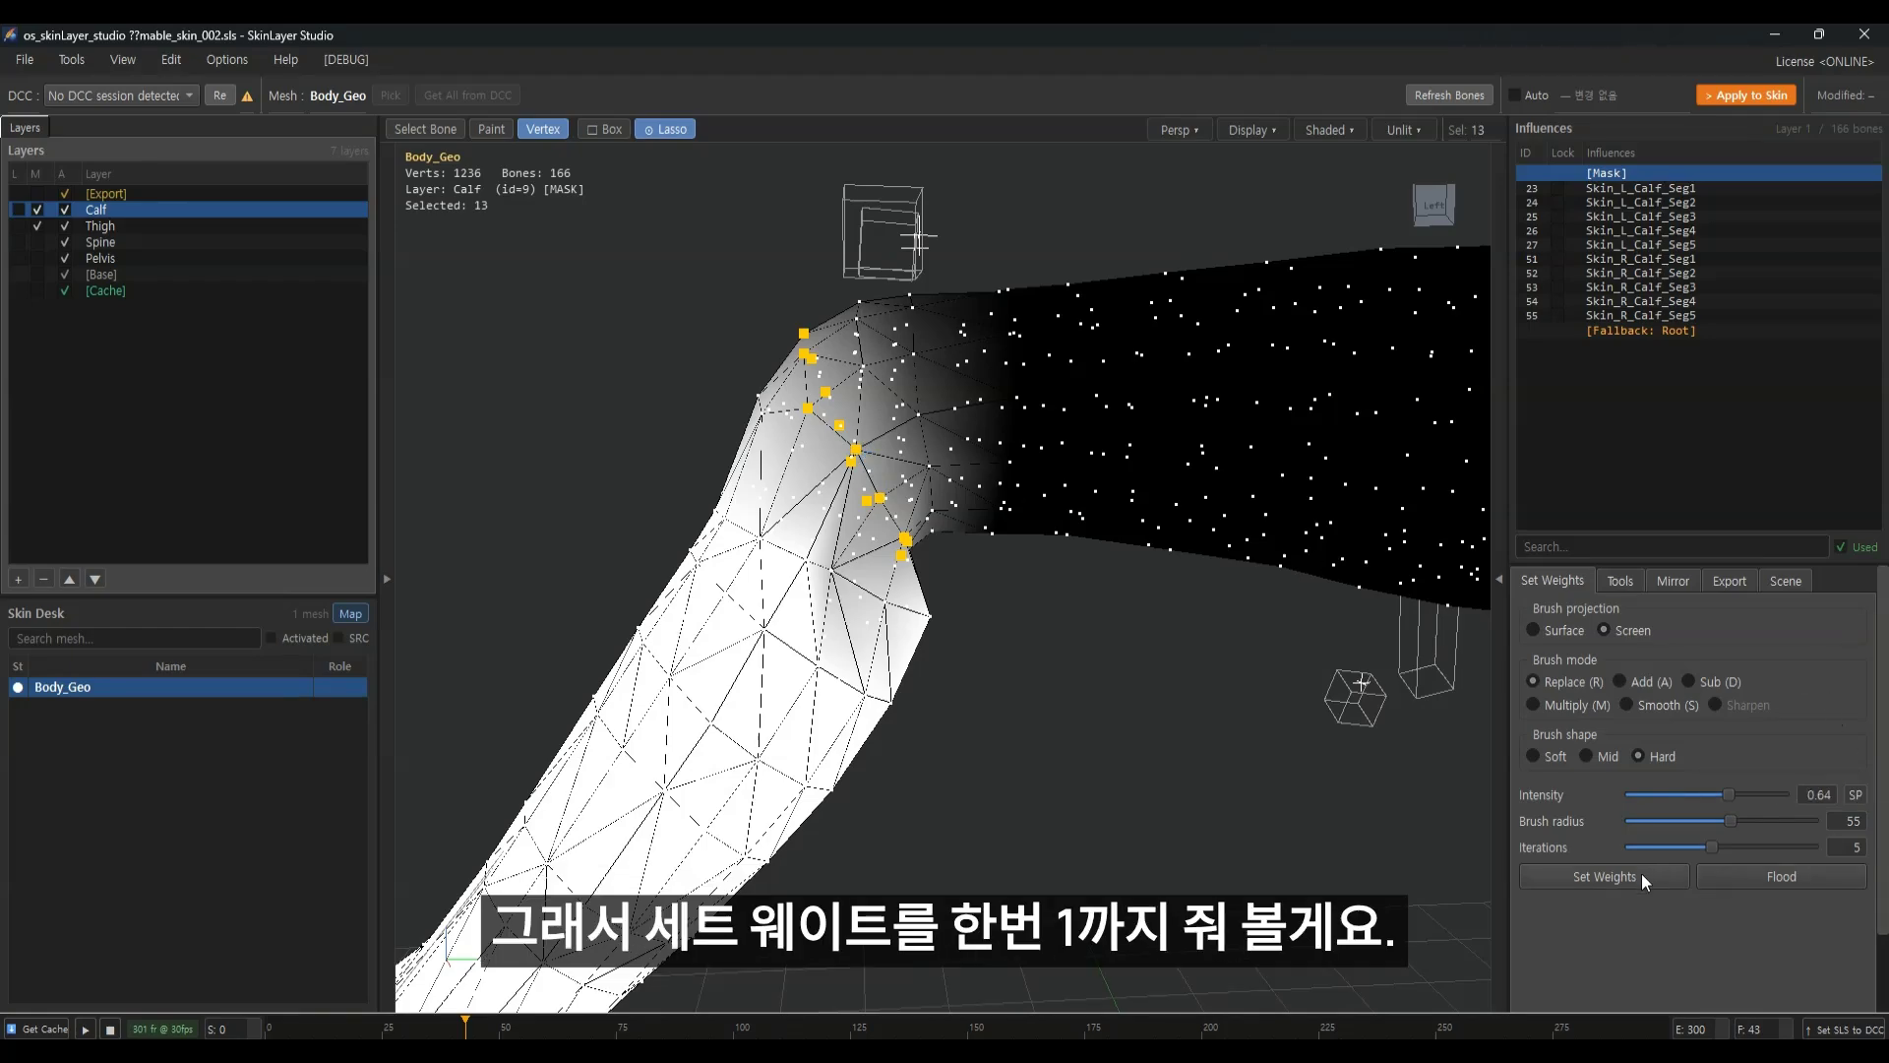
click(1604, 876)
mouse_move(969, 720)
alt+middle_down()
mouse_move(961, 687)
mouse_move(996, 702)
alt+middle_up()
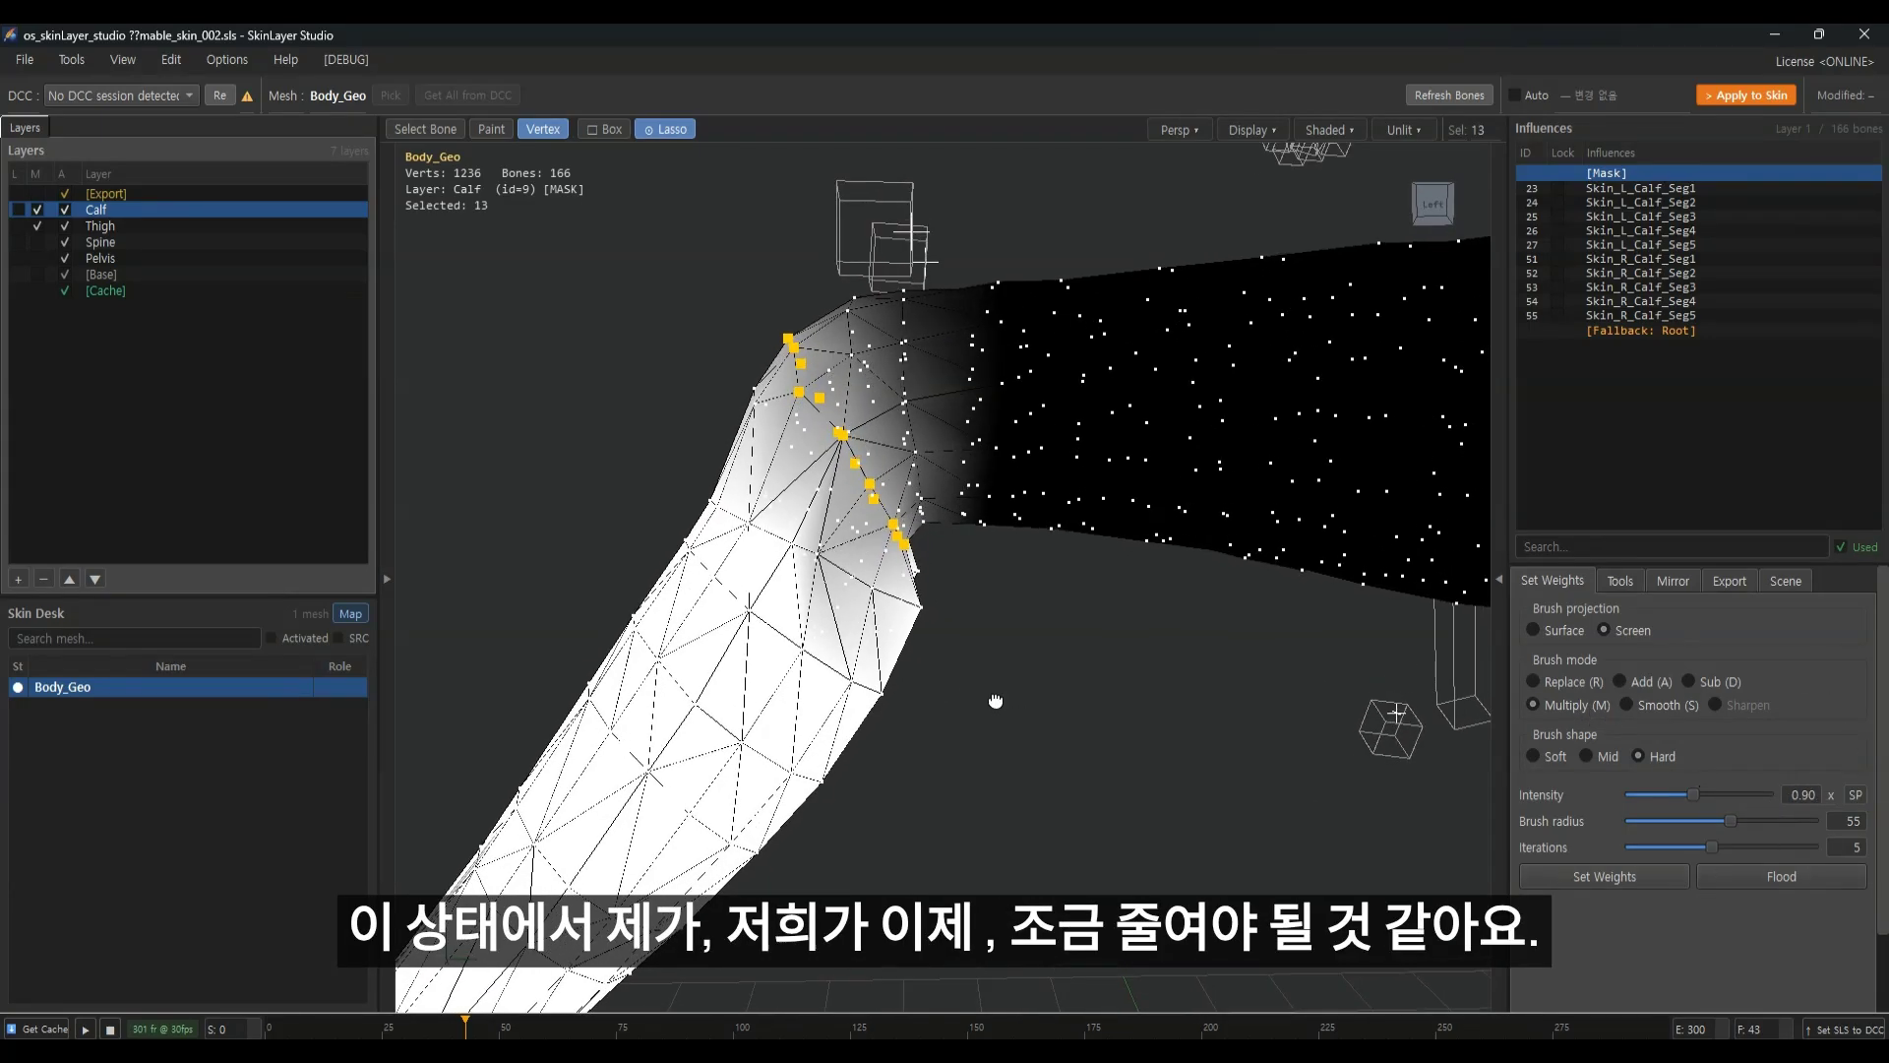
click(1638, 874)
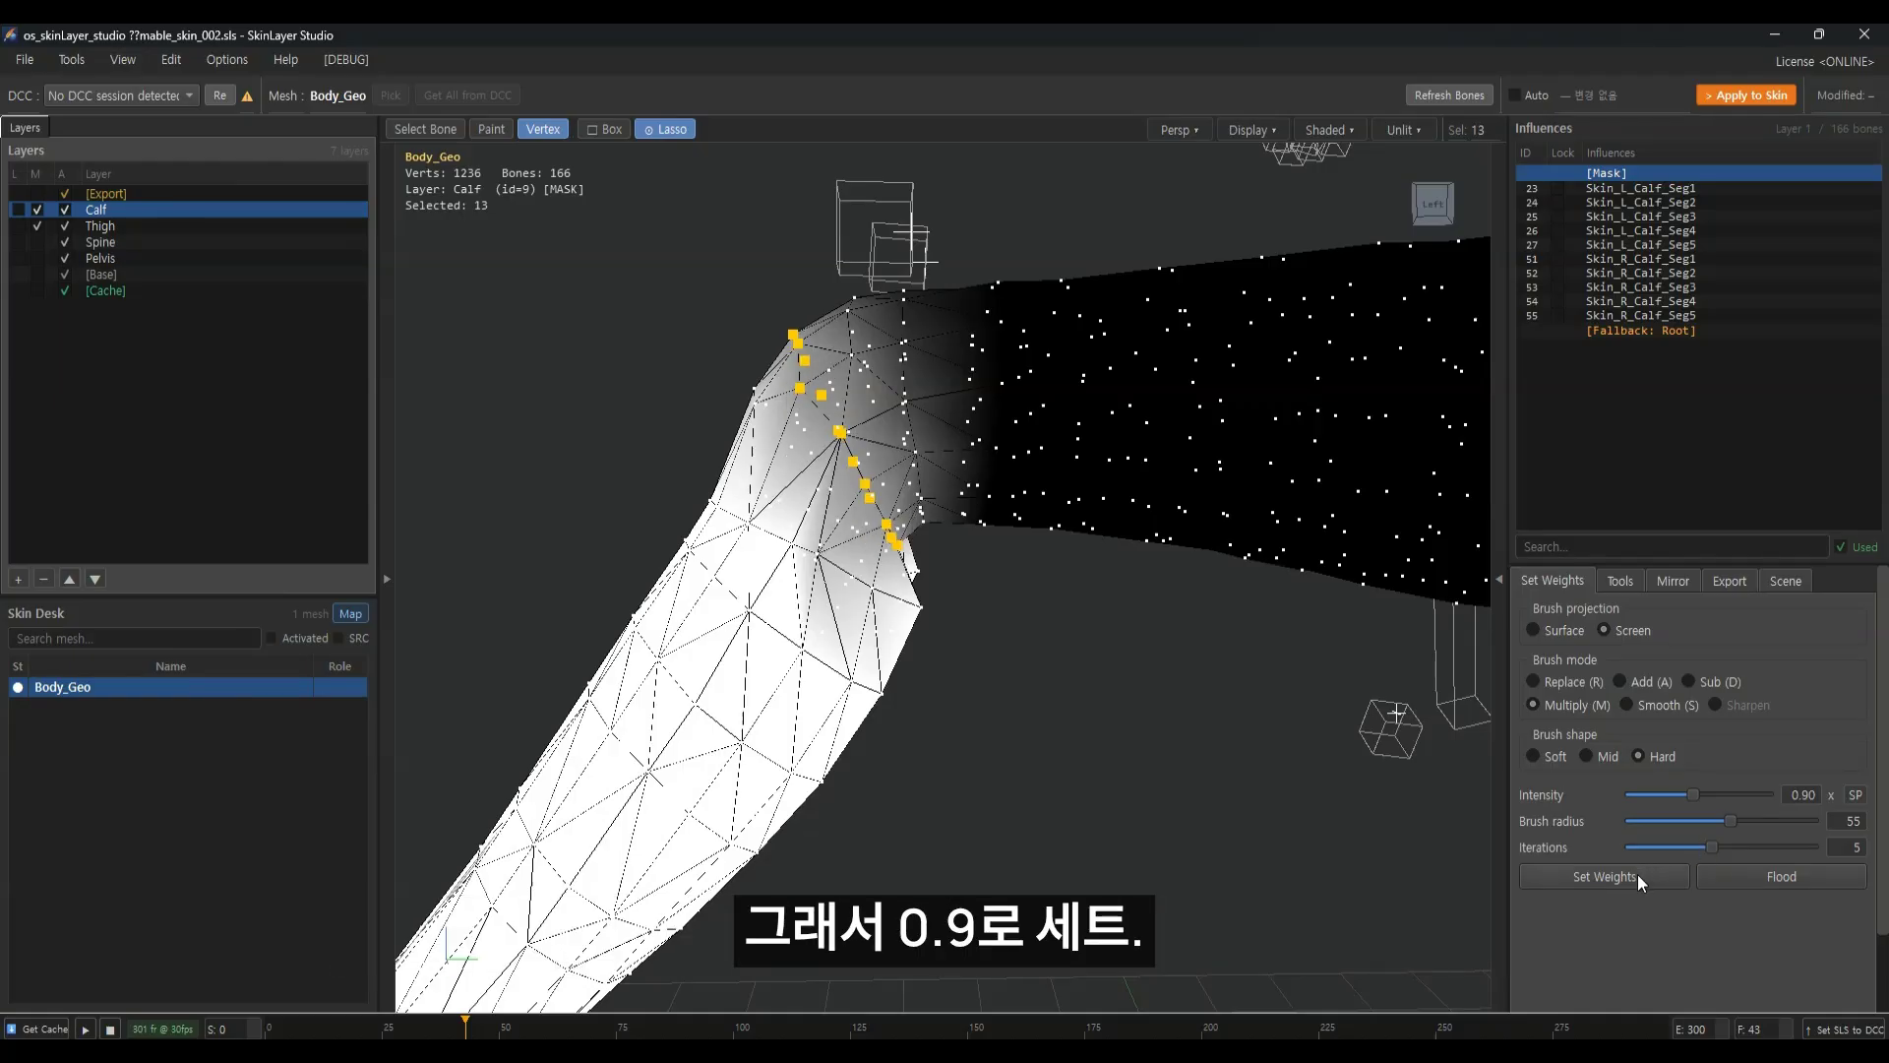
Raise the selected knee vertices' mask weight by applying Multiply with an intensity of 1.10
double_click(1821, 795)
text(1.10)
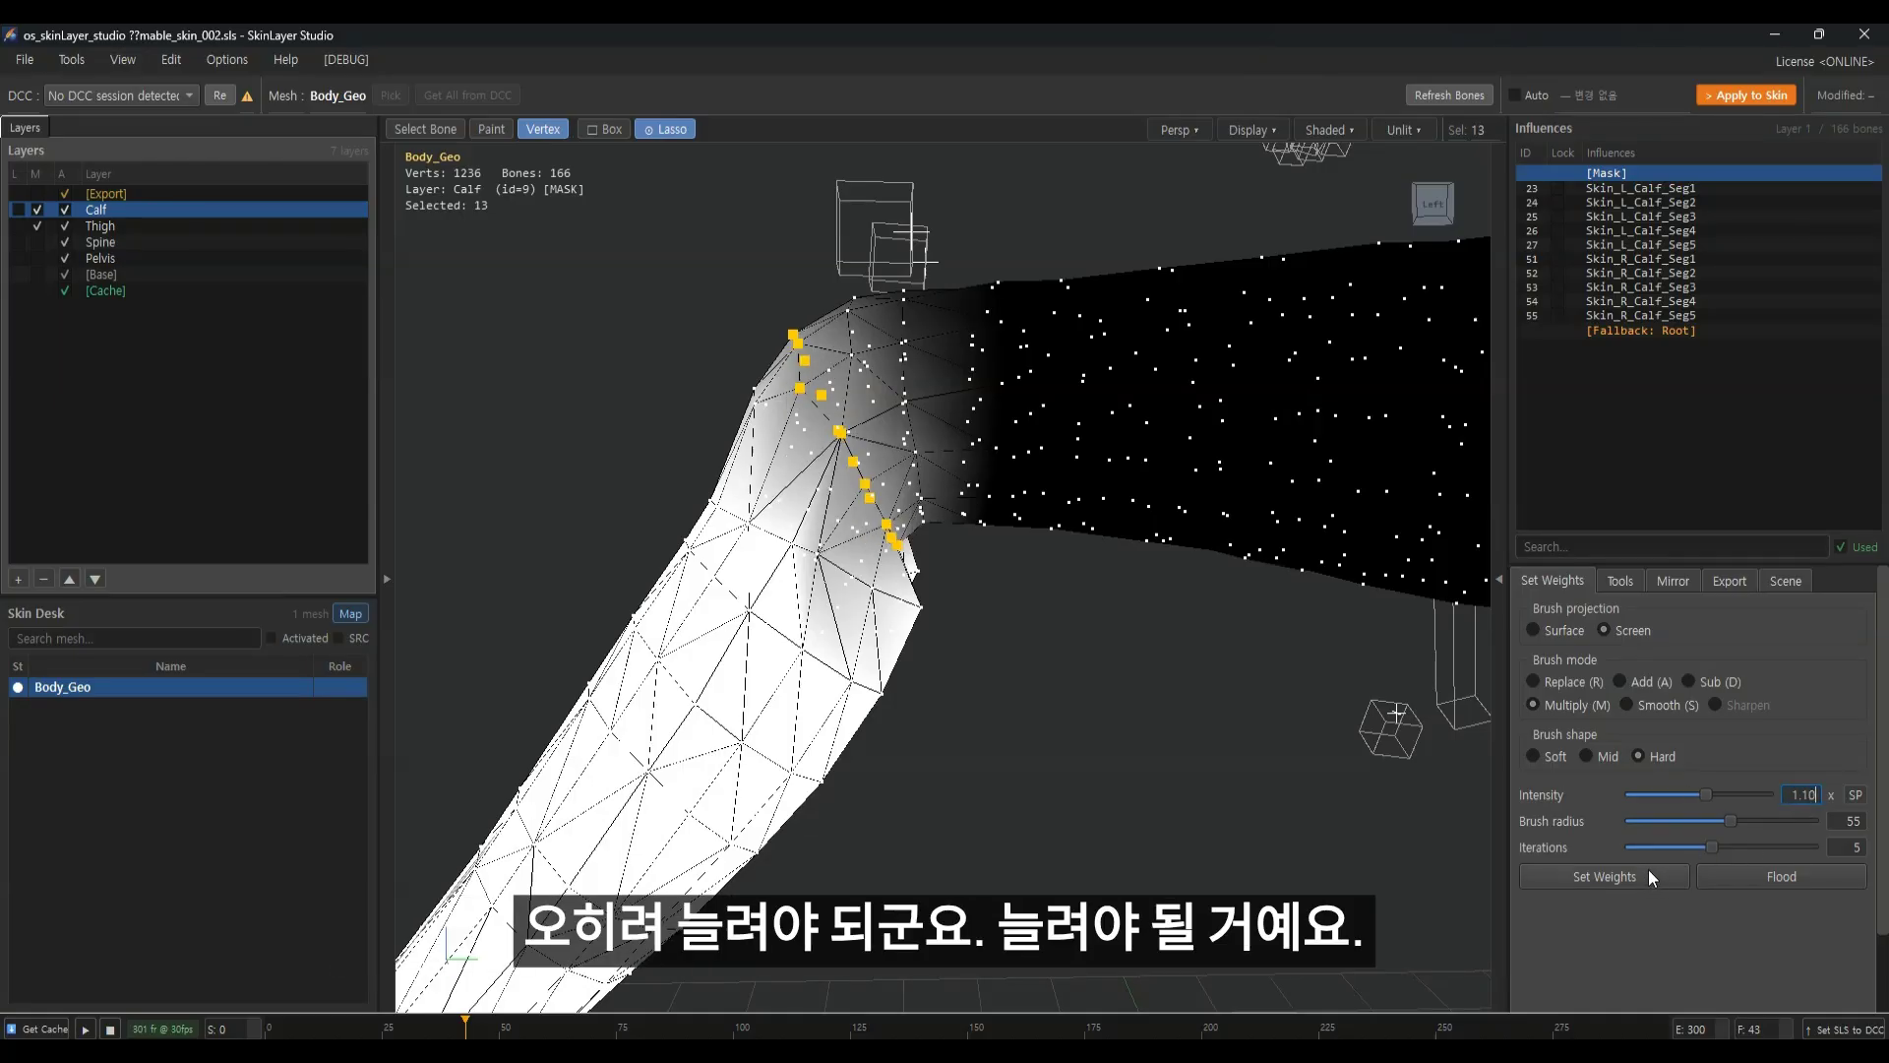
click(1647, 869)
mouse_move(1104, 702)
middle_down()
mouse_move(1080, 670)
mouse_move(1105, 679)
mouse_move(1053, 671)
mouse_move(1100, 704)
mouse_move(1085, 681)
middle_up()
click(1596, 866)
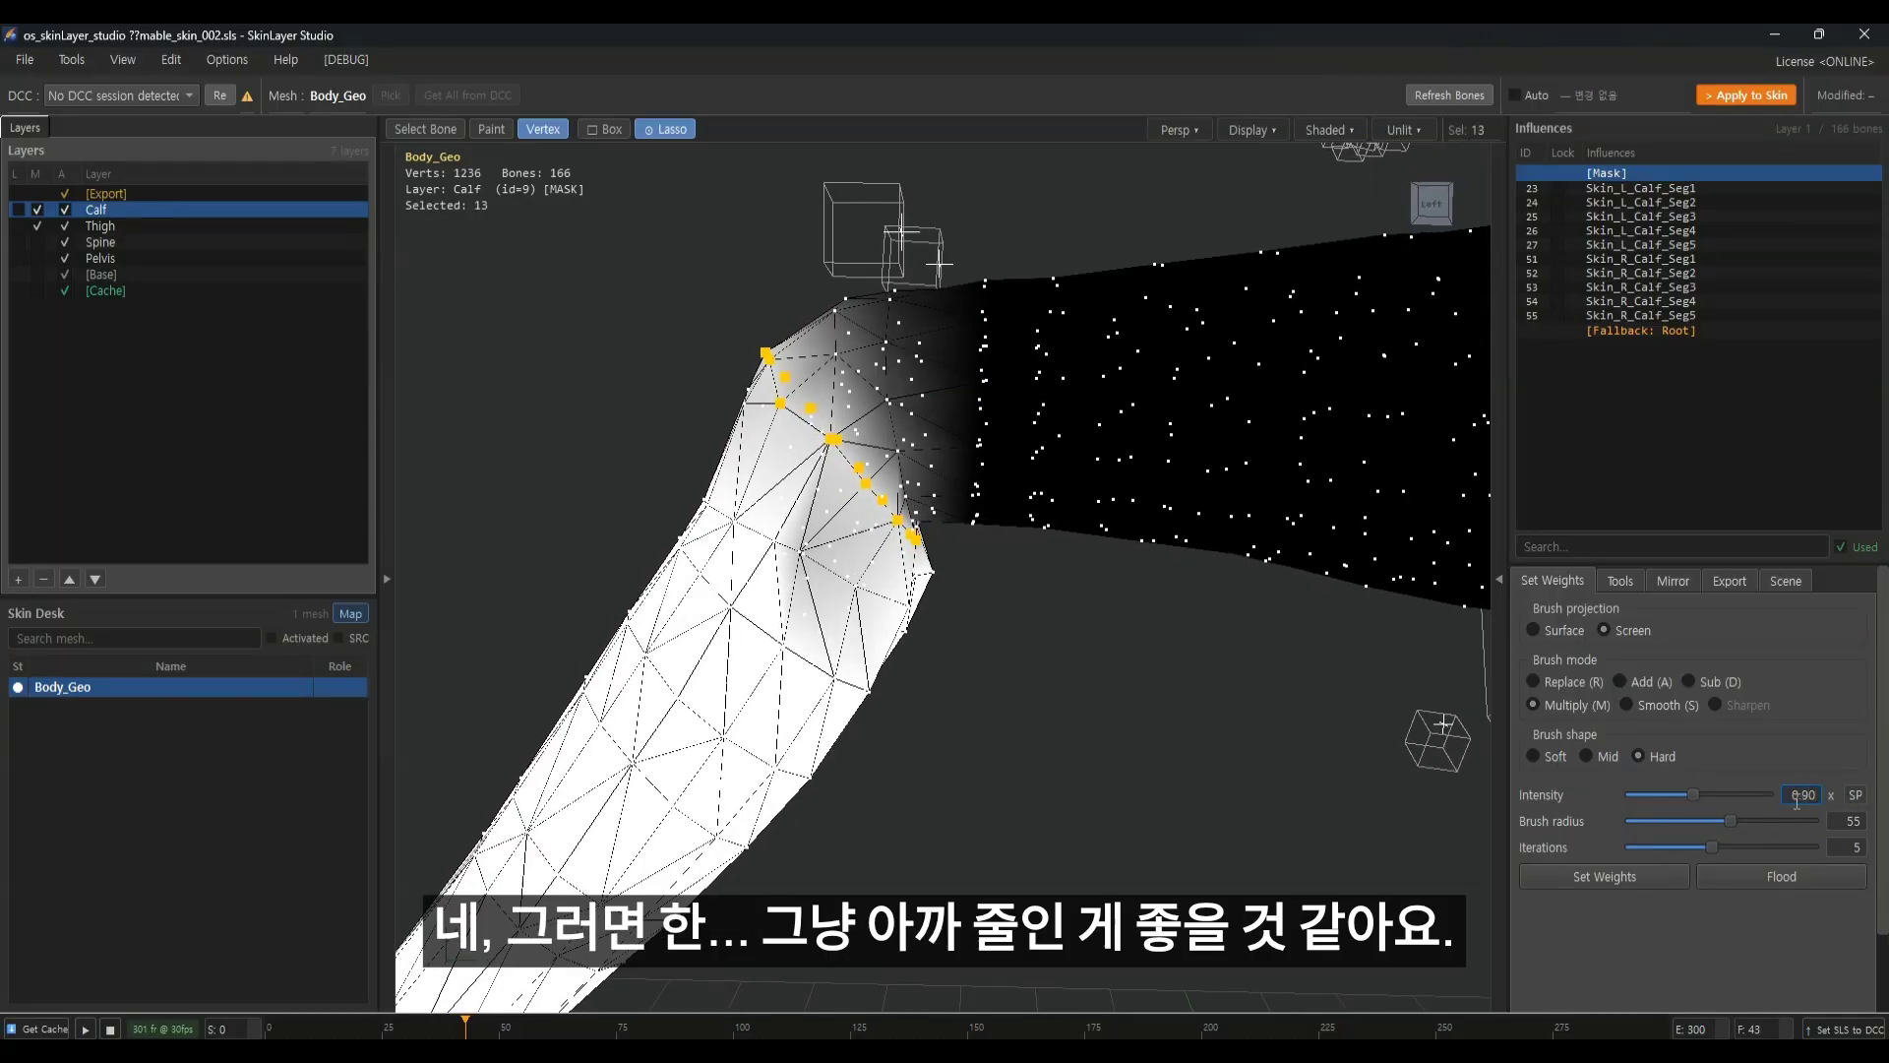
Reduce the selected knee vertices' mask weight with Multiply at 0.95, check the bend, and clear the vertex selection
key(BackSpace)
text(5)
click(1638, 872)
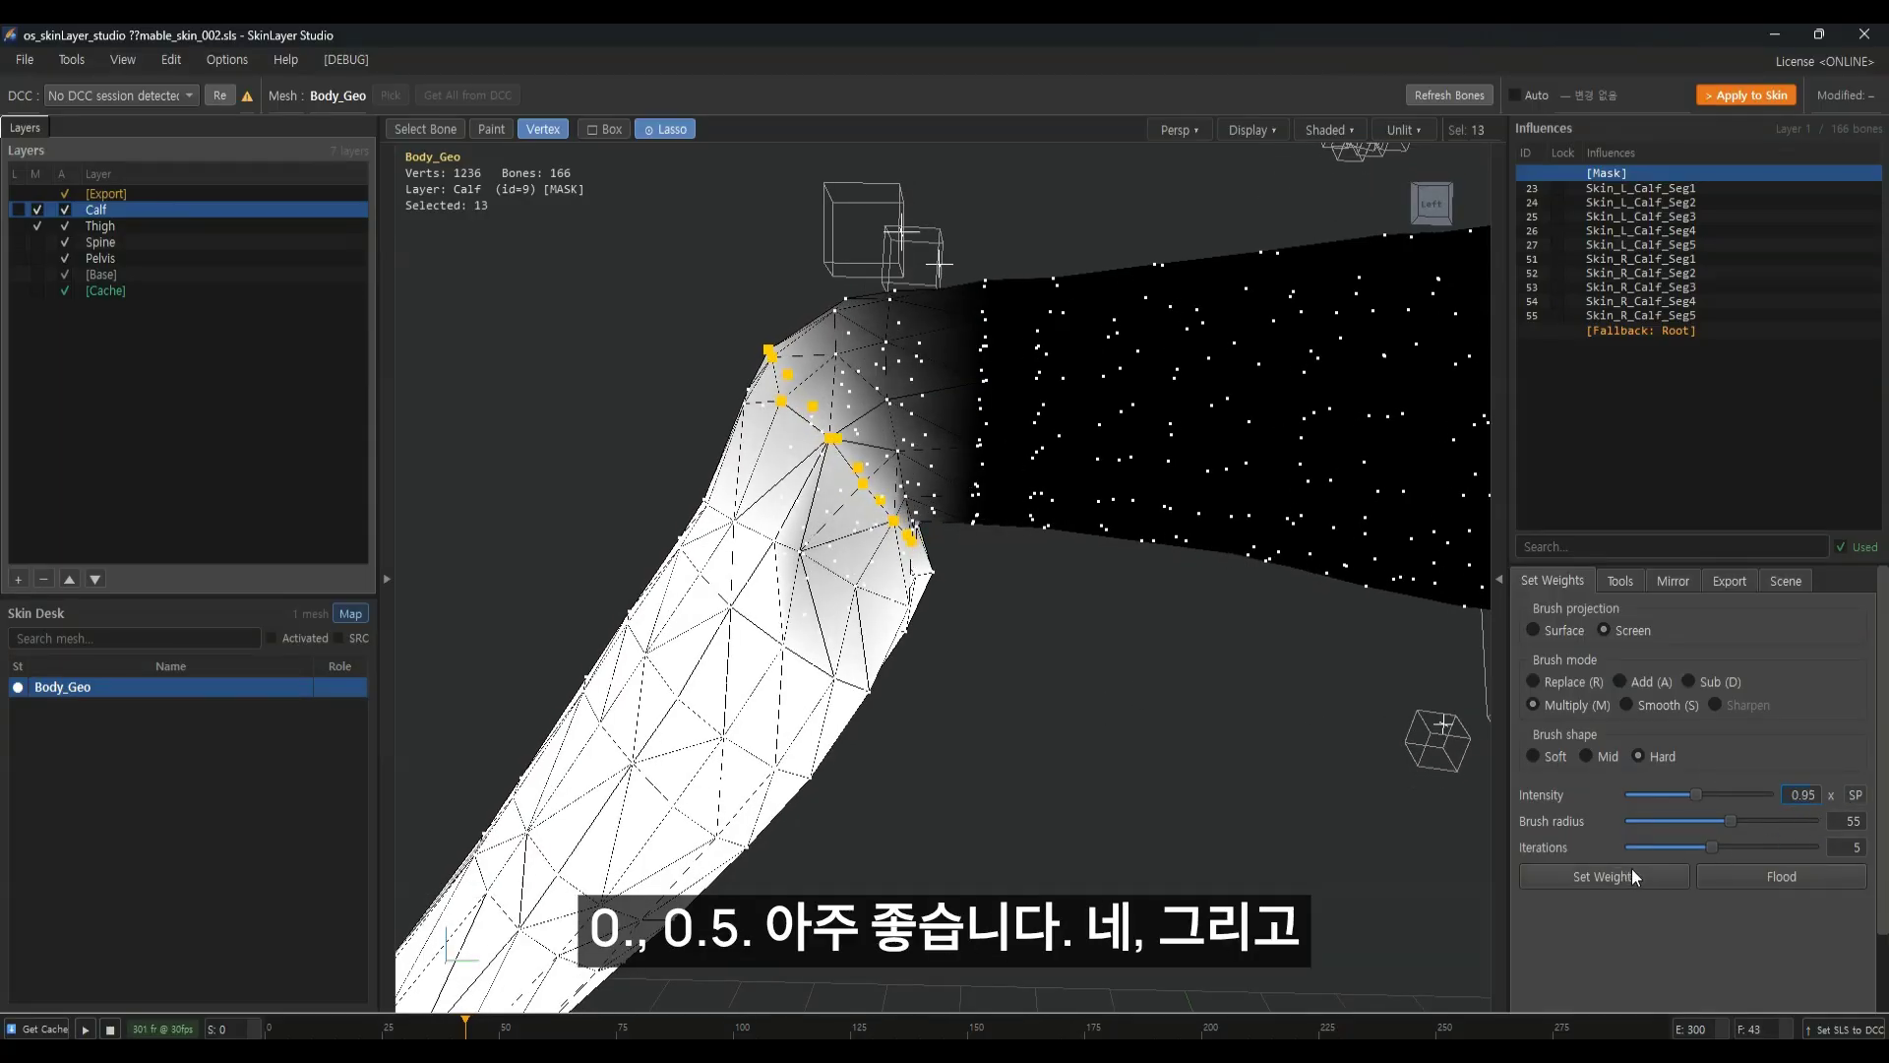
middle_drag(979, 716, 1132, 589)
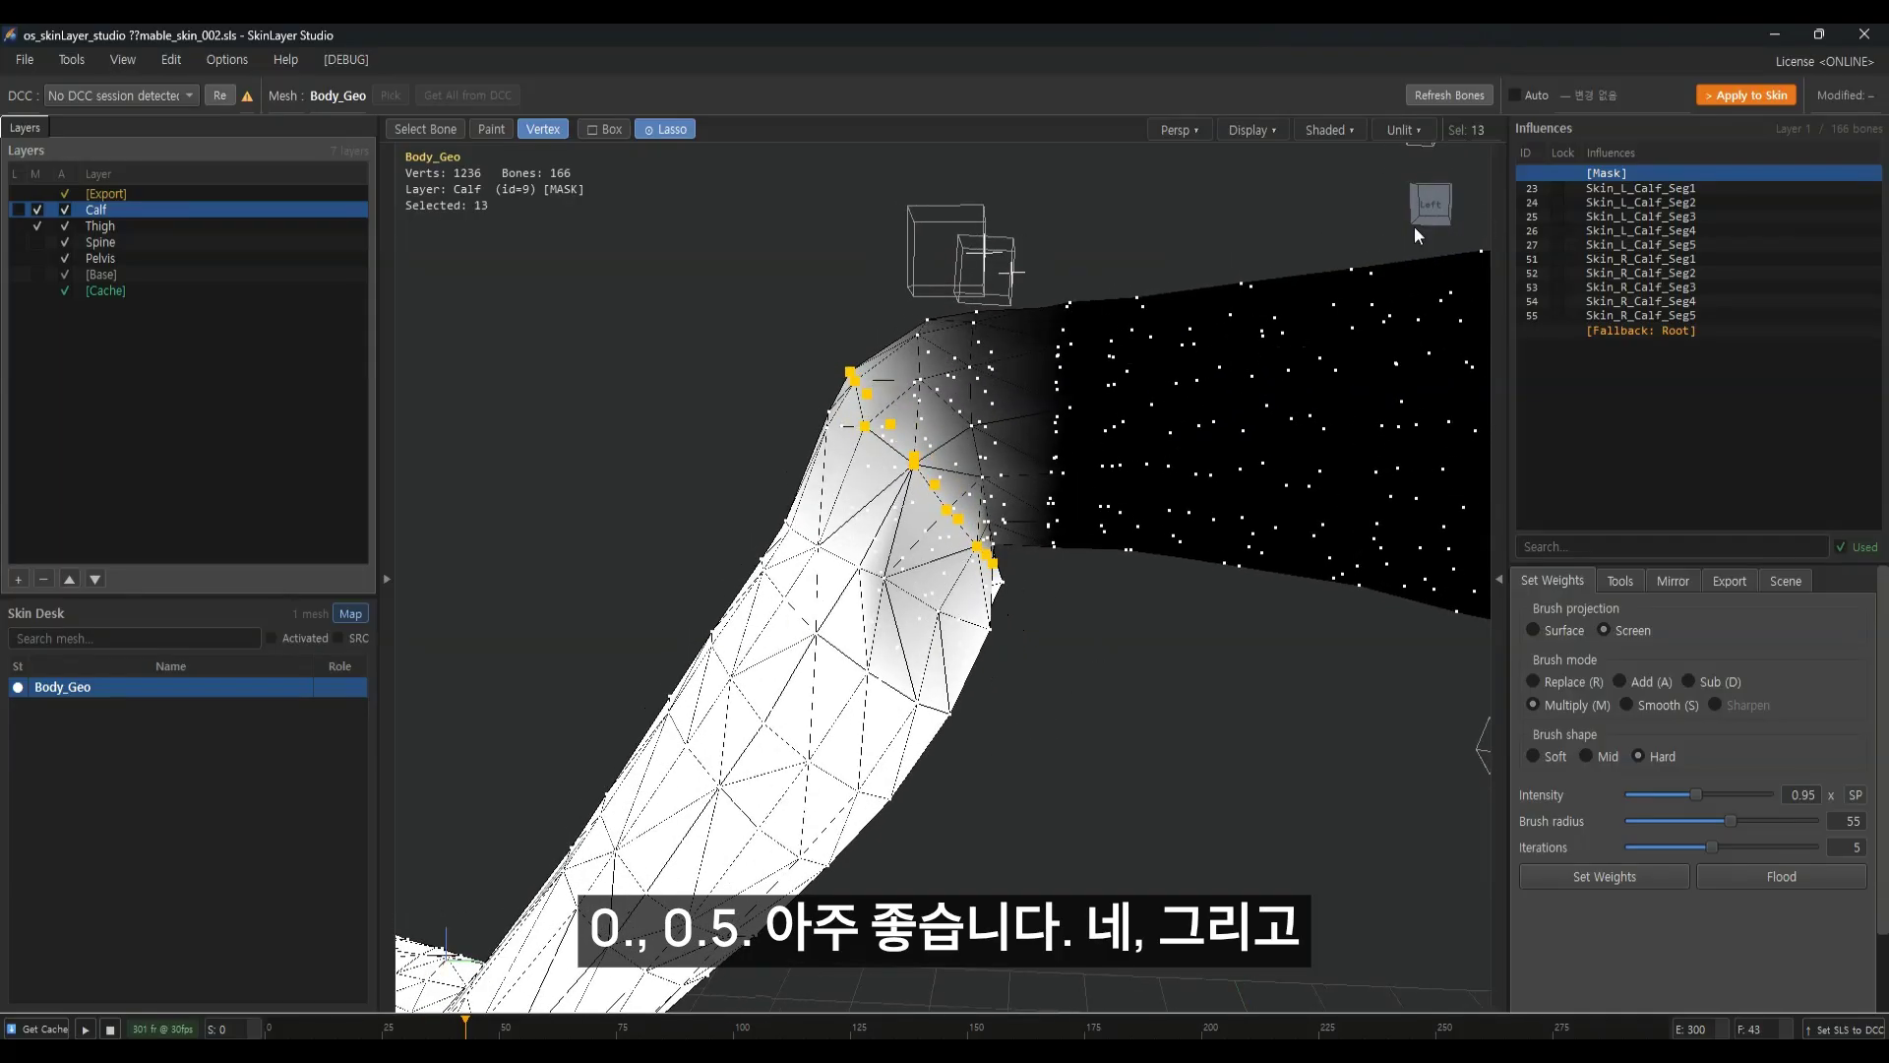
scroll(1080, 500, down, 5)
scroll(1081, 500, up, 3)
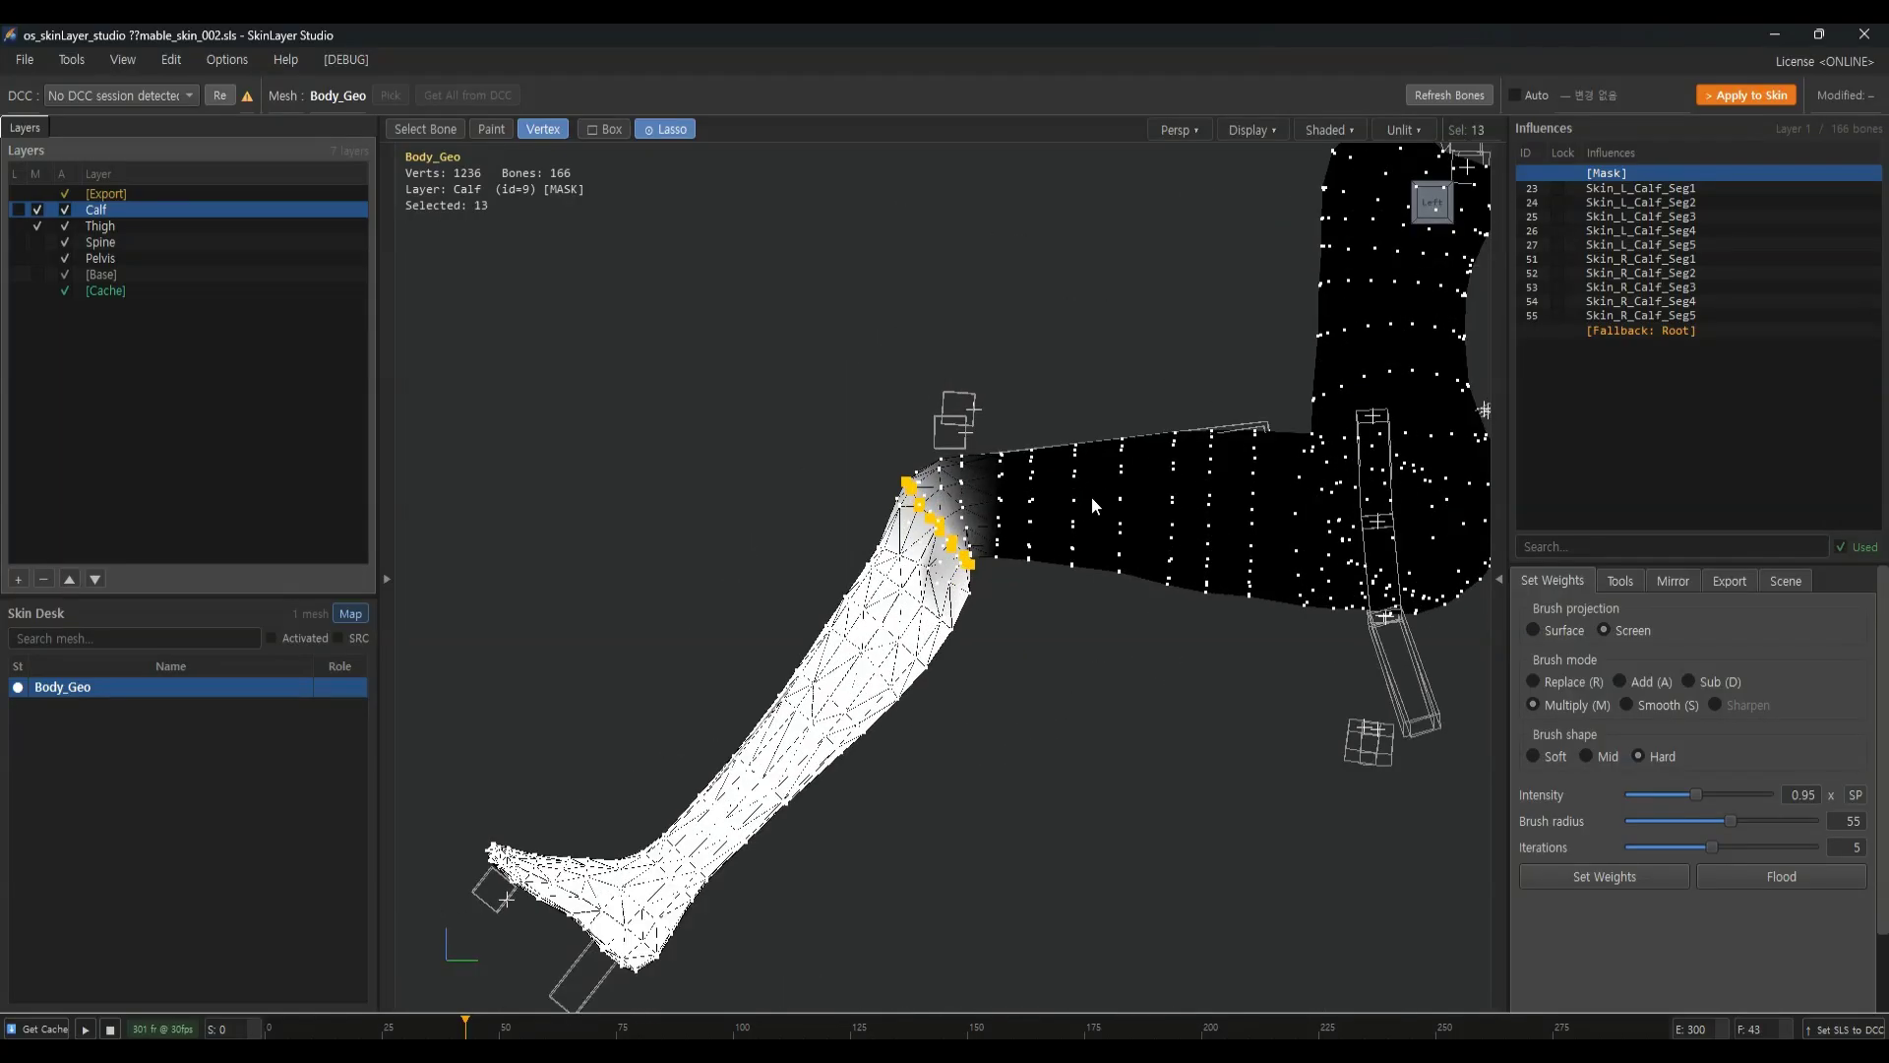
scroll(999, 652, up, 3)
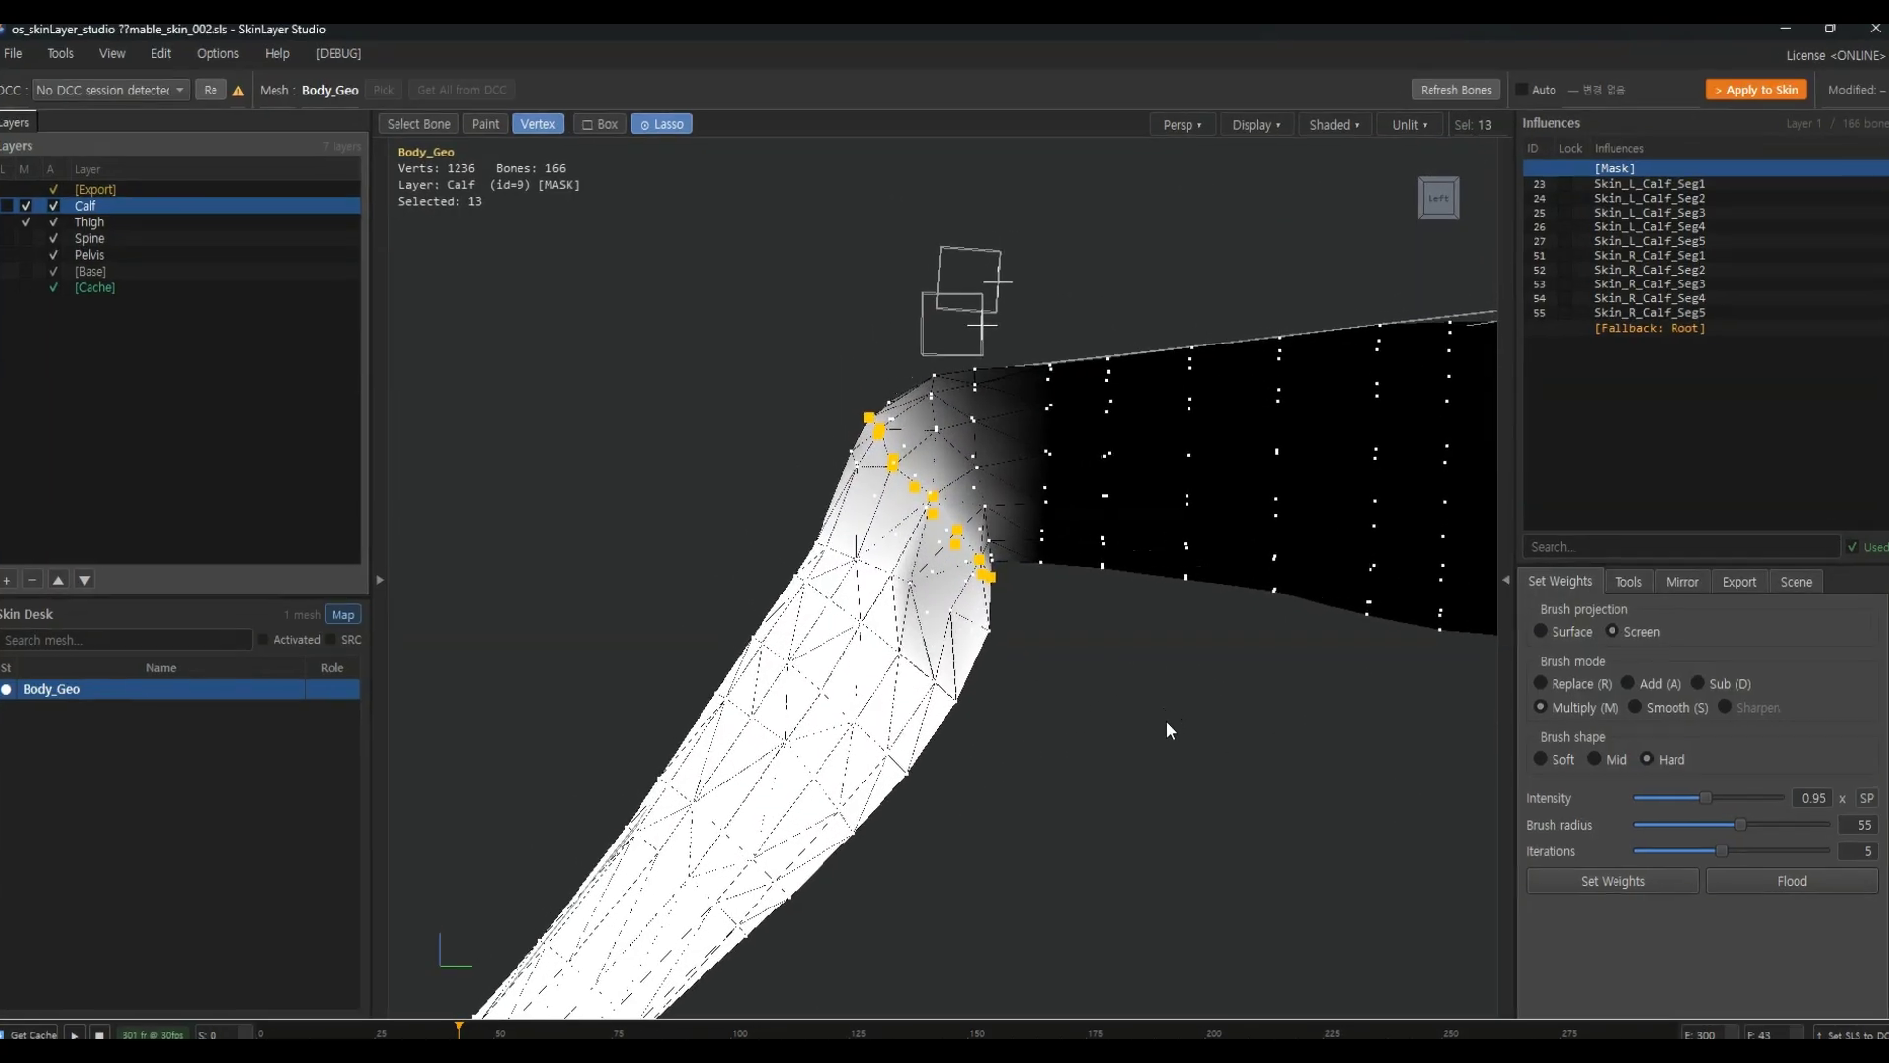
click(1164, 625)
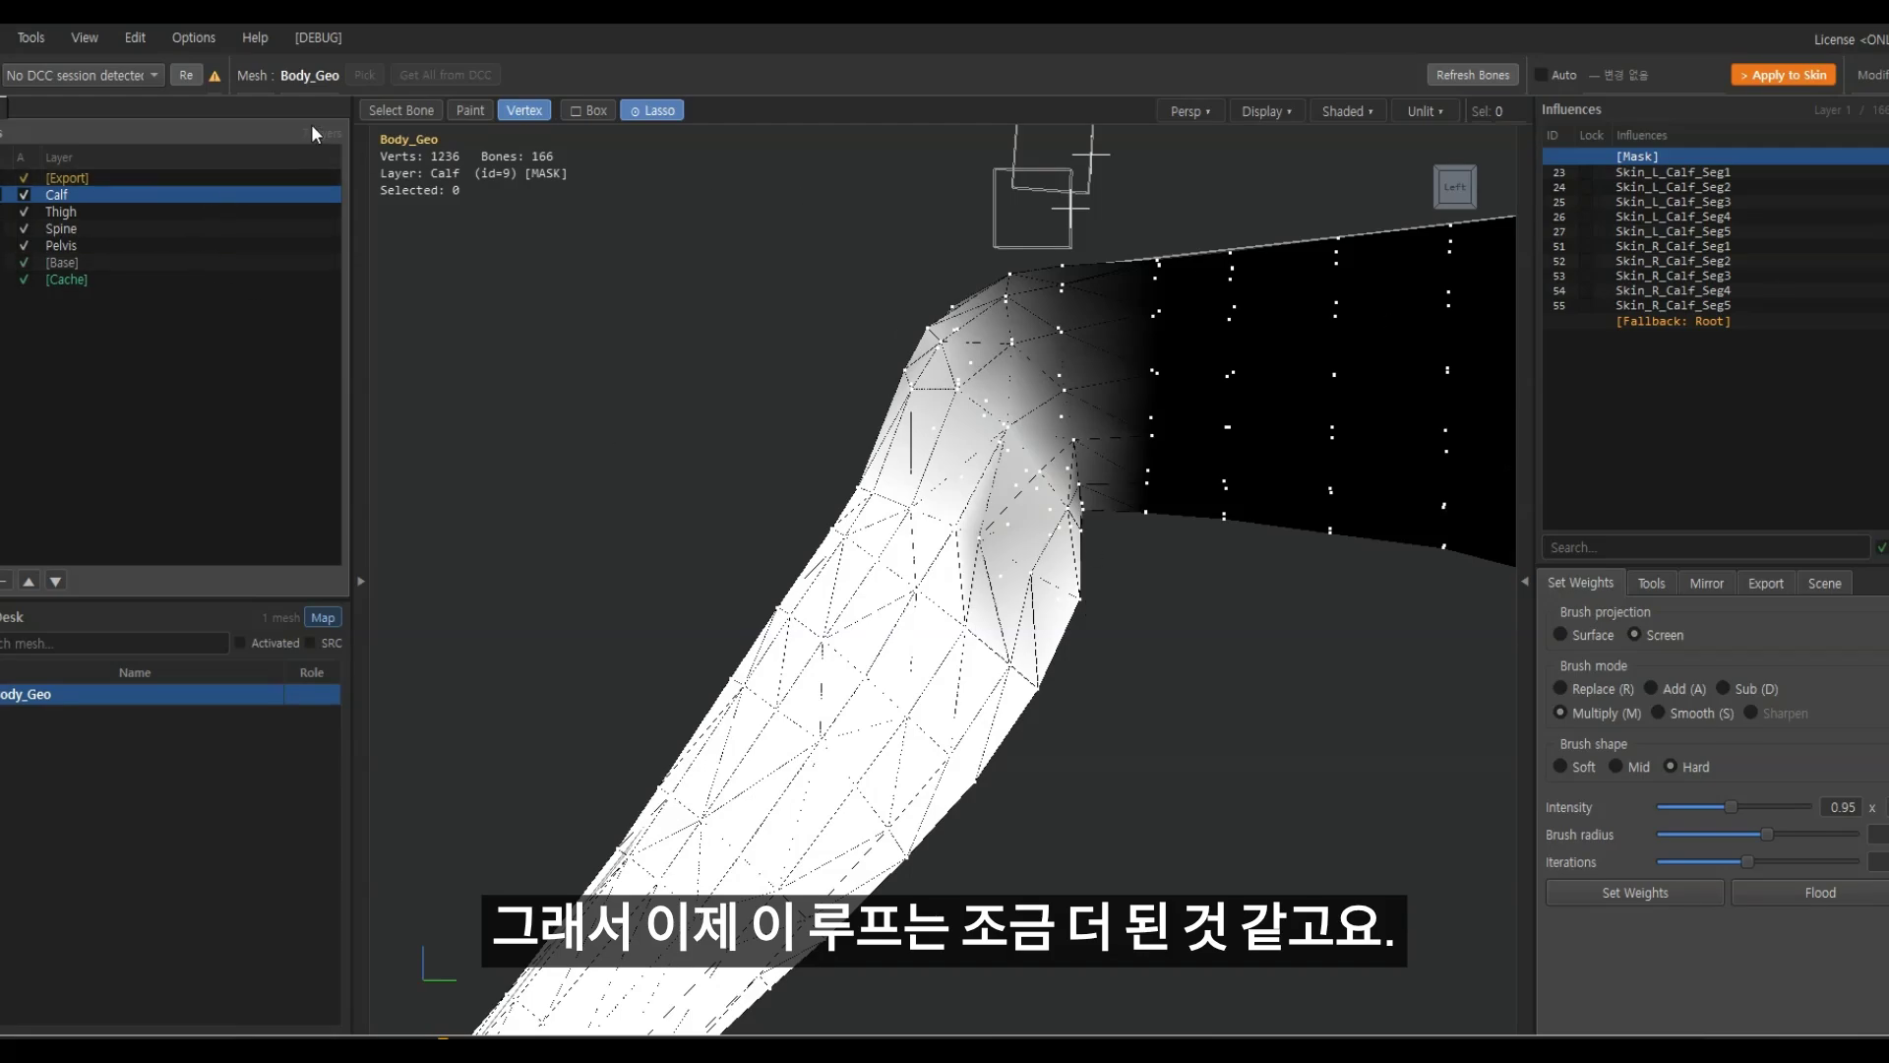
Return to paint mode and brush over the mask transition behind the bent knee to even it out
click(472, 111)
middle_drag(1073, 534, 1060, 548)
scroll(1073, 553, up, 2)
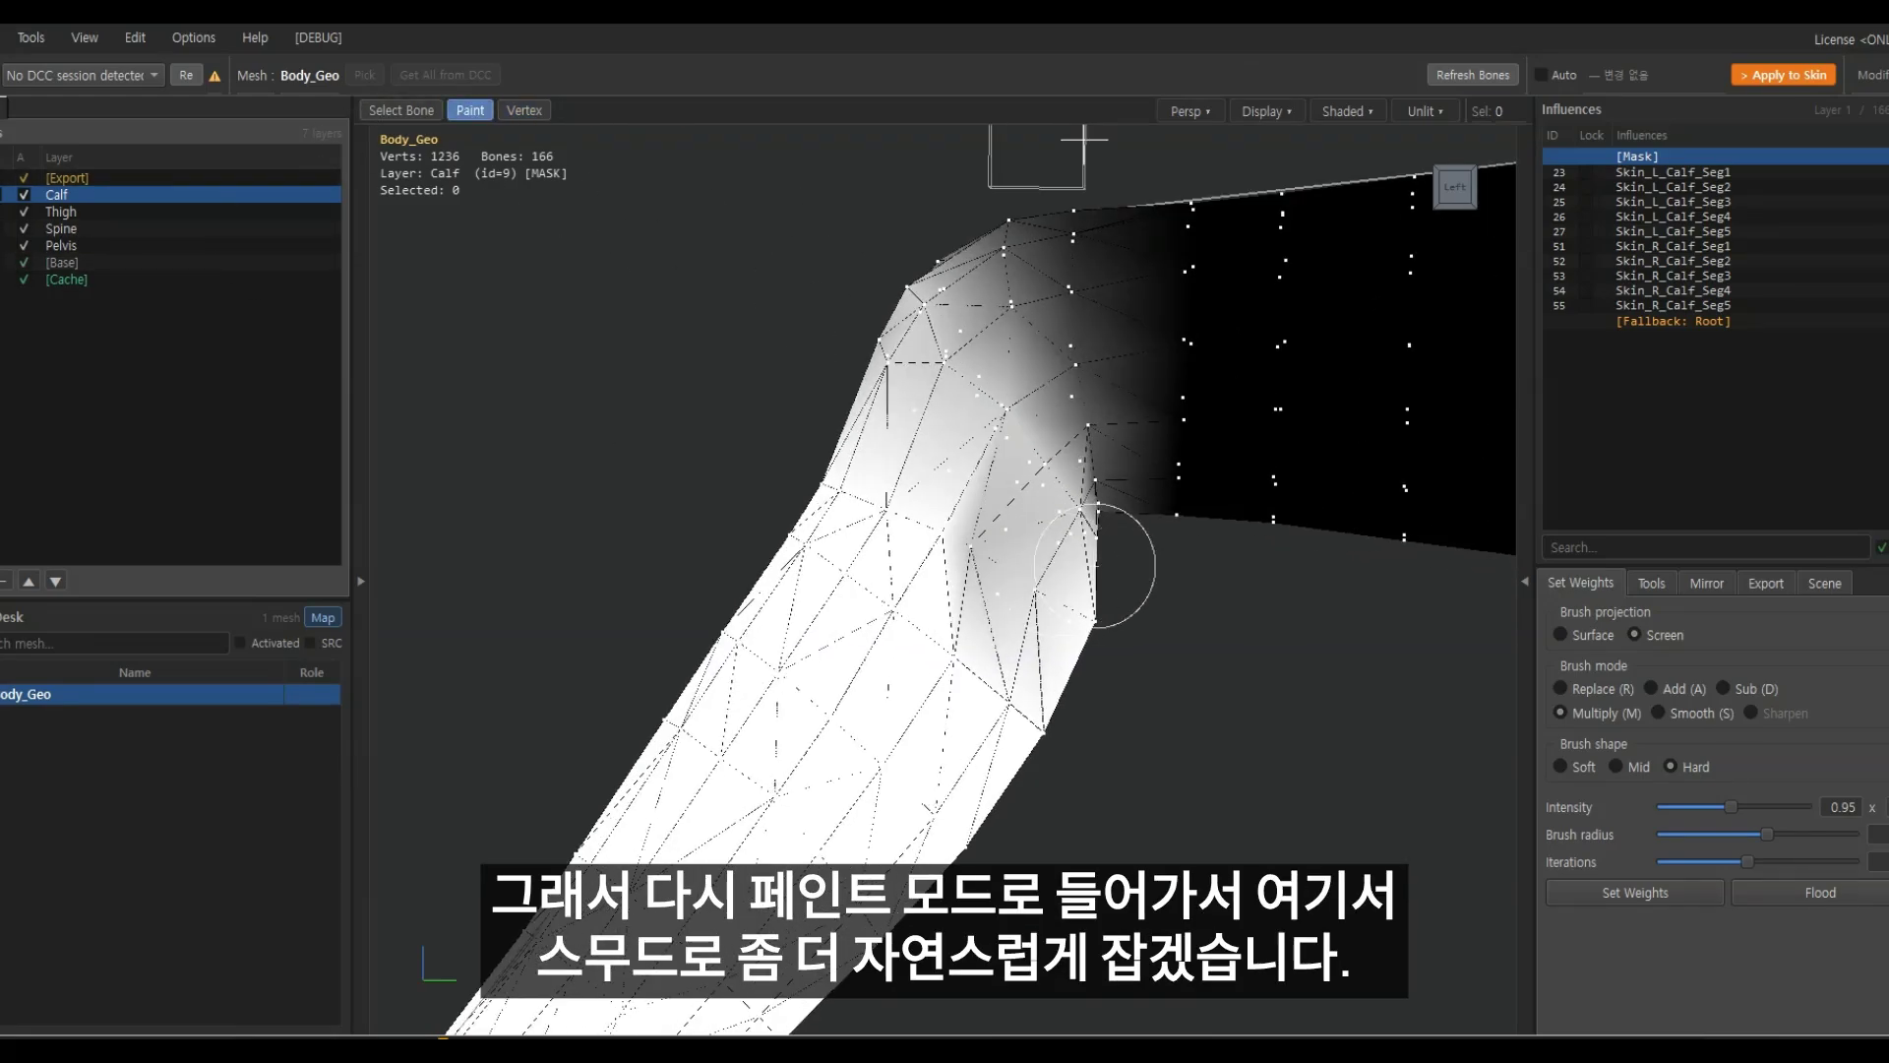
scroll(1043, 635, up, 2)
mouse_move(1005, 552)
mouse_down()
mouse_move(1076, 617)
mouse_move(1036, 607)
mouse_up()
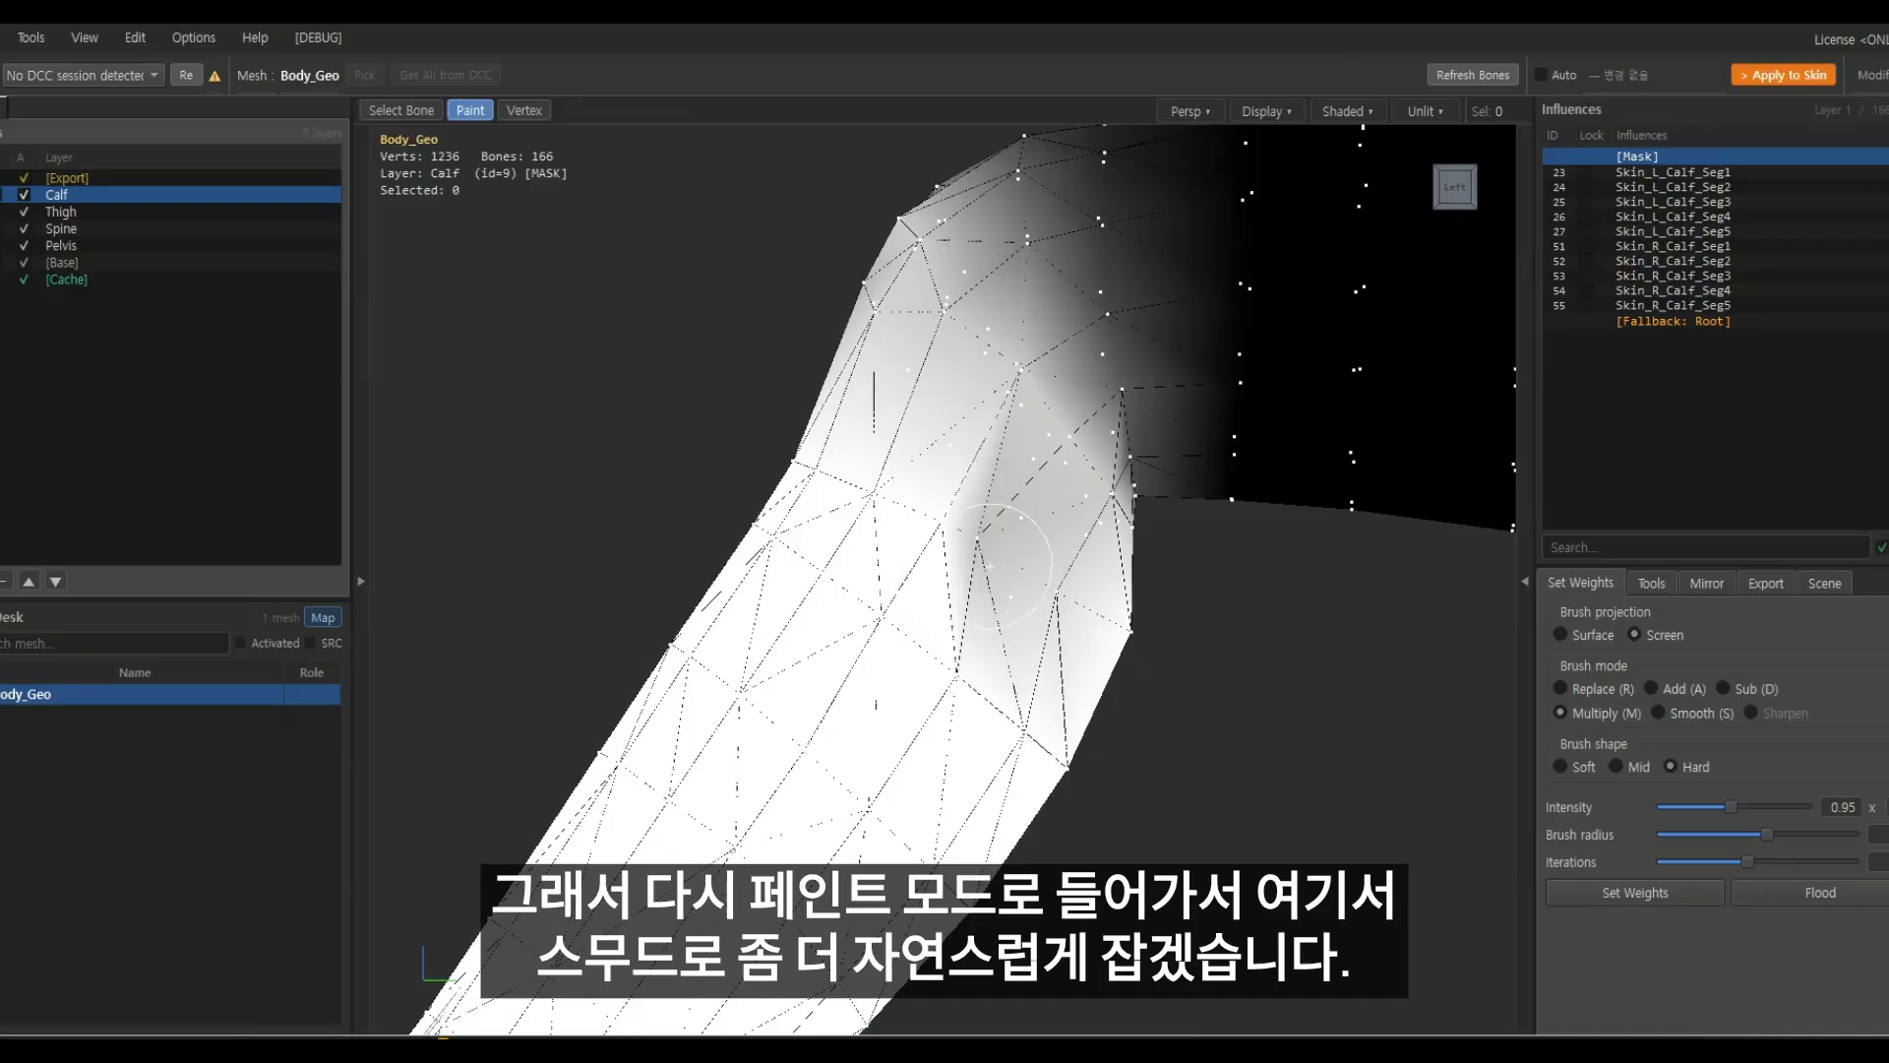
Switch the brush to Replace, sample the 1.00 mask weight, and paint it over the area behind the knee
key(r)
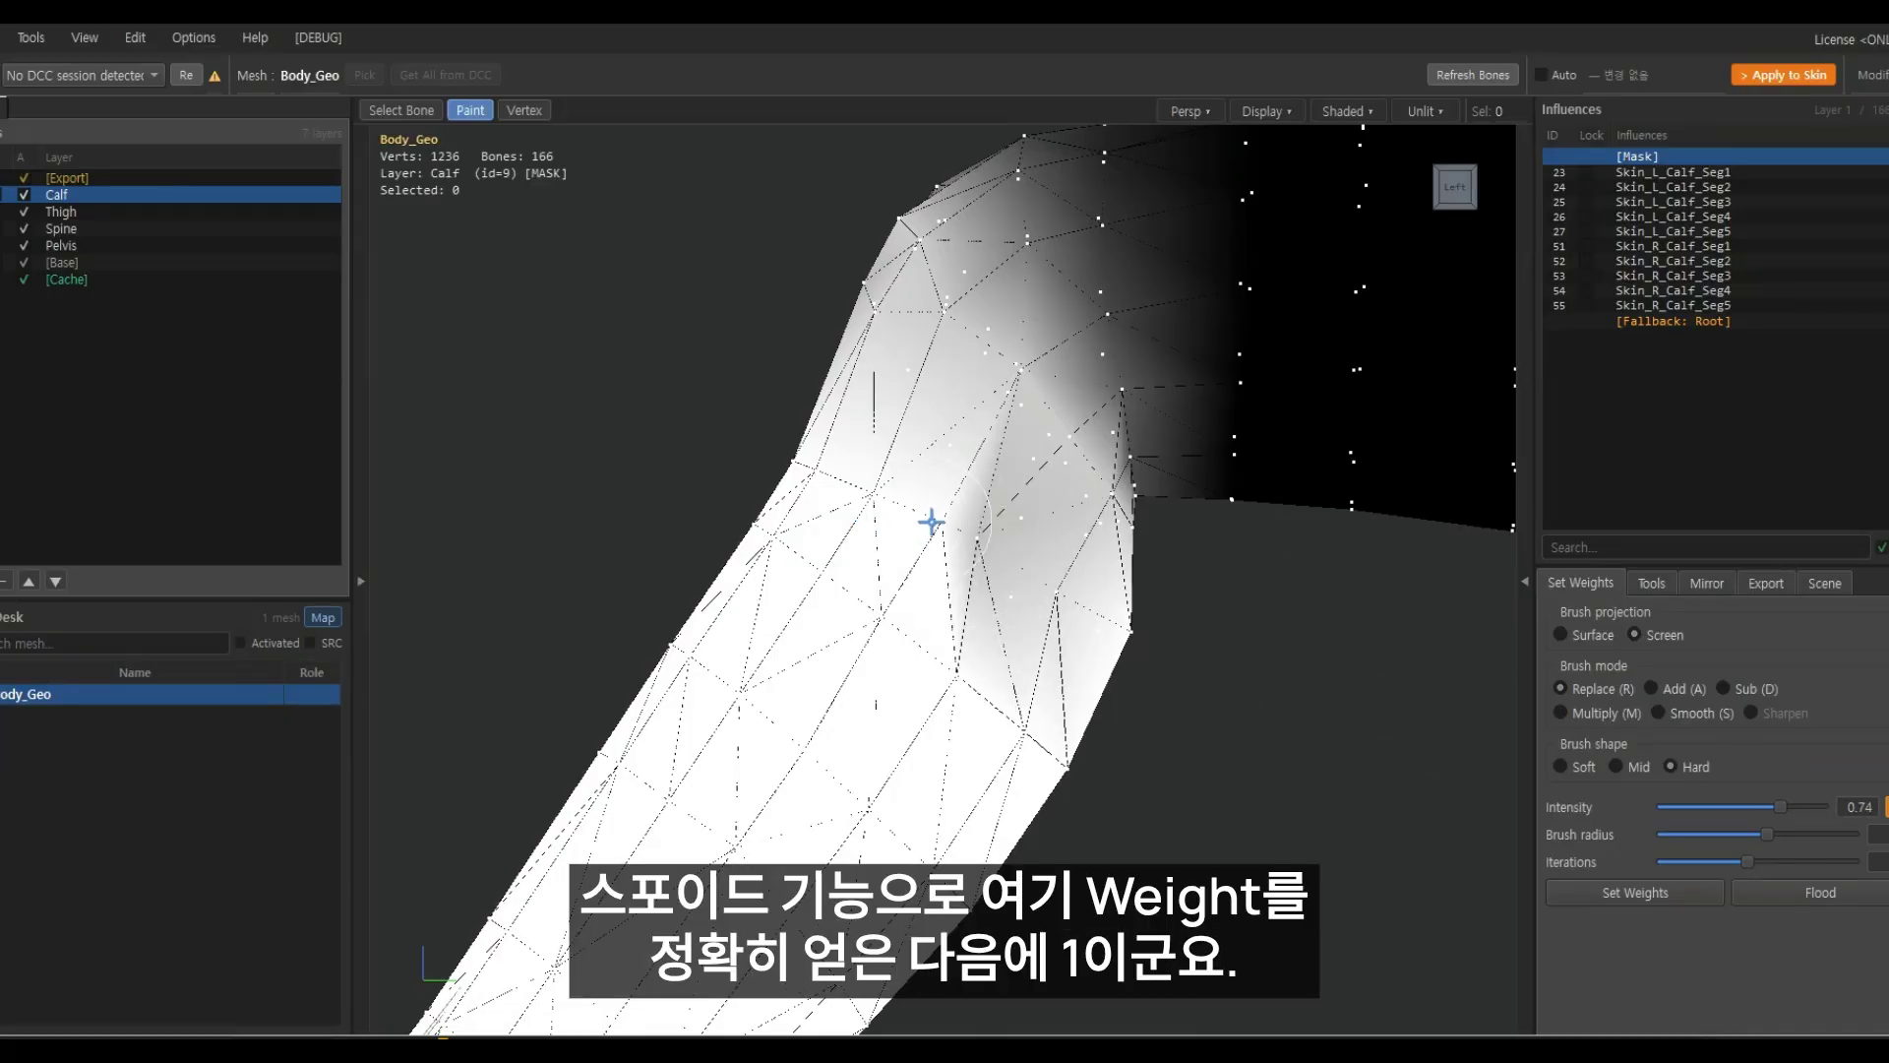
scroll(1000, 594, up, 2)
mouse_move(991, 556)
mouse_down()
mouse_move(1087, 596)
mouse_move(1109, 654)
mouse_move(1128, 636)
mouse_move(1059, 645)
mouse_move(677, 569)
mouse_move(763, 590)
mouse_move(979, 549)
mouse_move(802, 588)
mouse_move(885, 551)
mouse_move(1058, 576)
mouse_up()
scroll(1169, 653, down, 1)
key(4)
scroll(1137, 659, down, 2)
key(5)
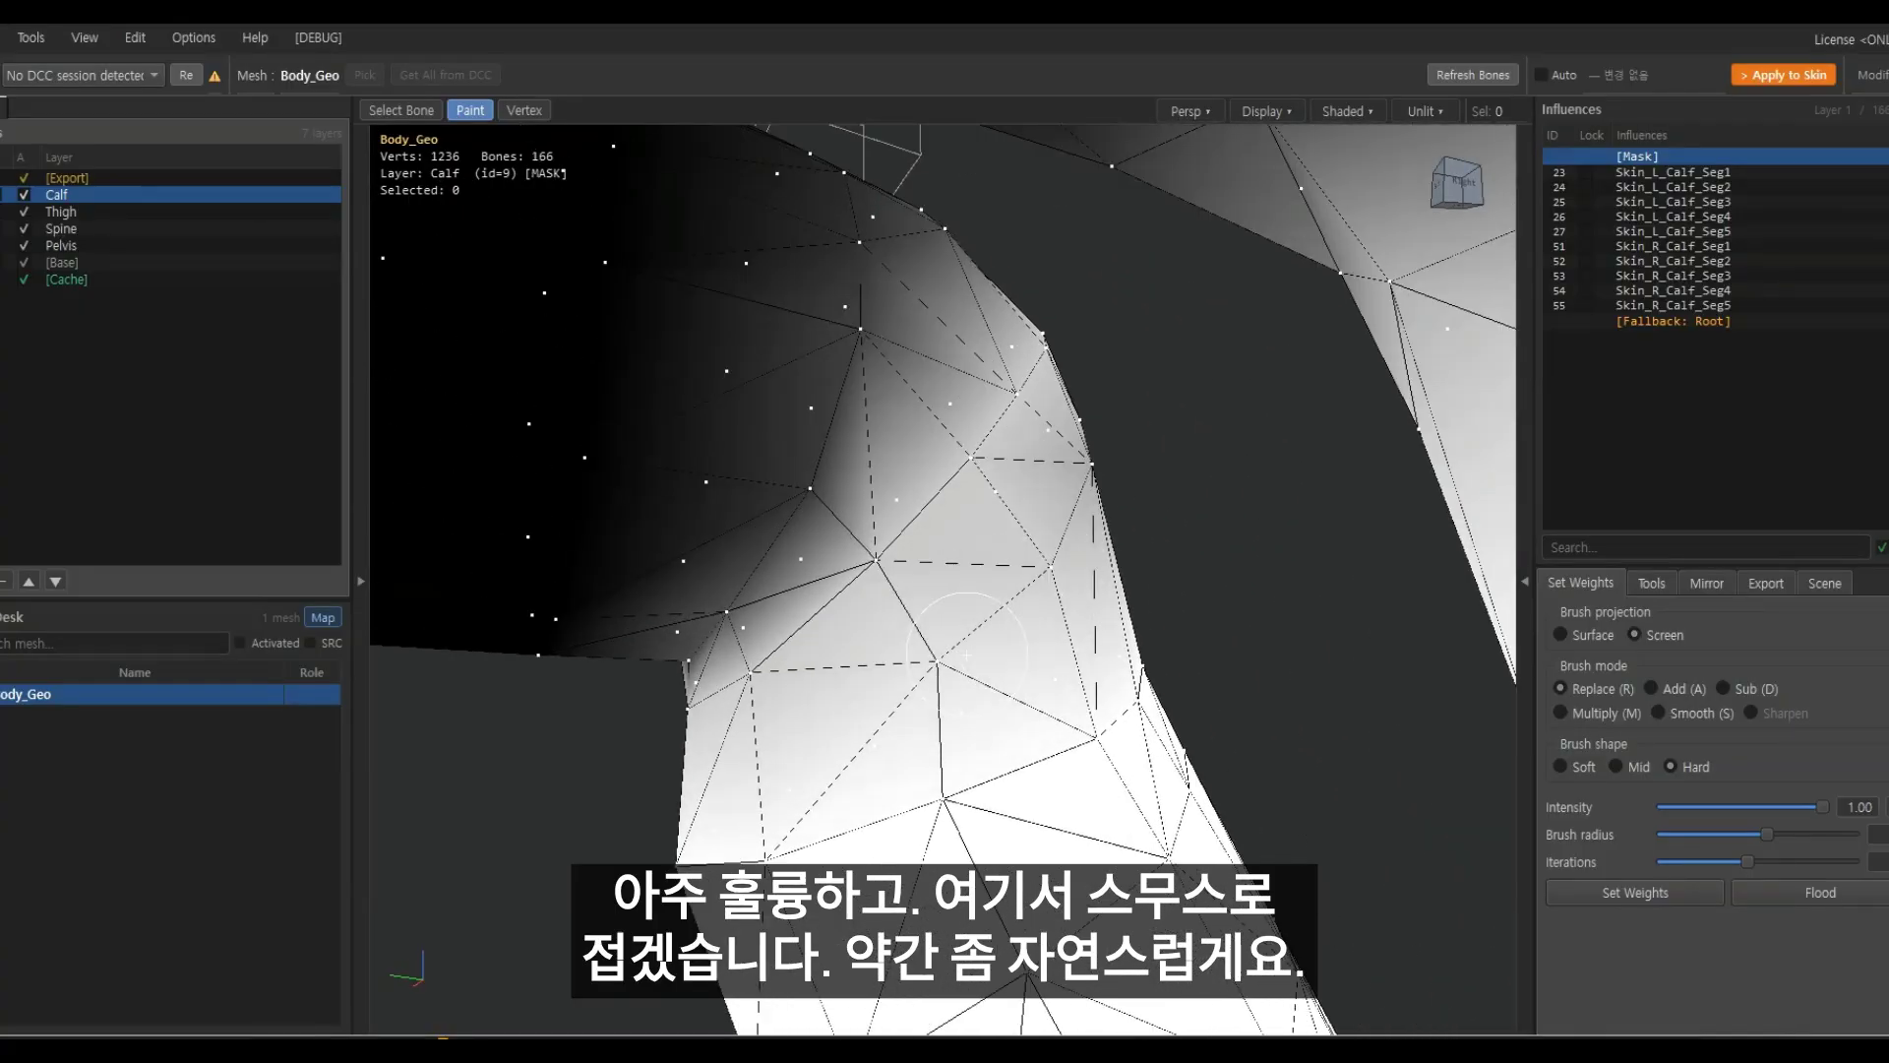
Refine the mask gradient around the front and back of the knee, using sampled brush weights of 0.80 and 0.37
alt+drag(966, 653, 1052, 637)
alt+drag(1011, 700, 1055, 521)
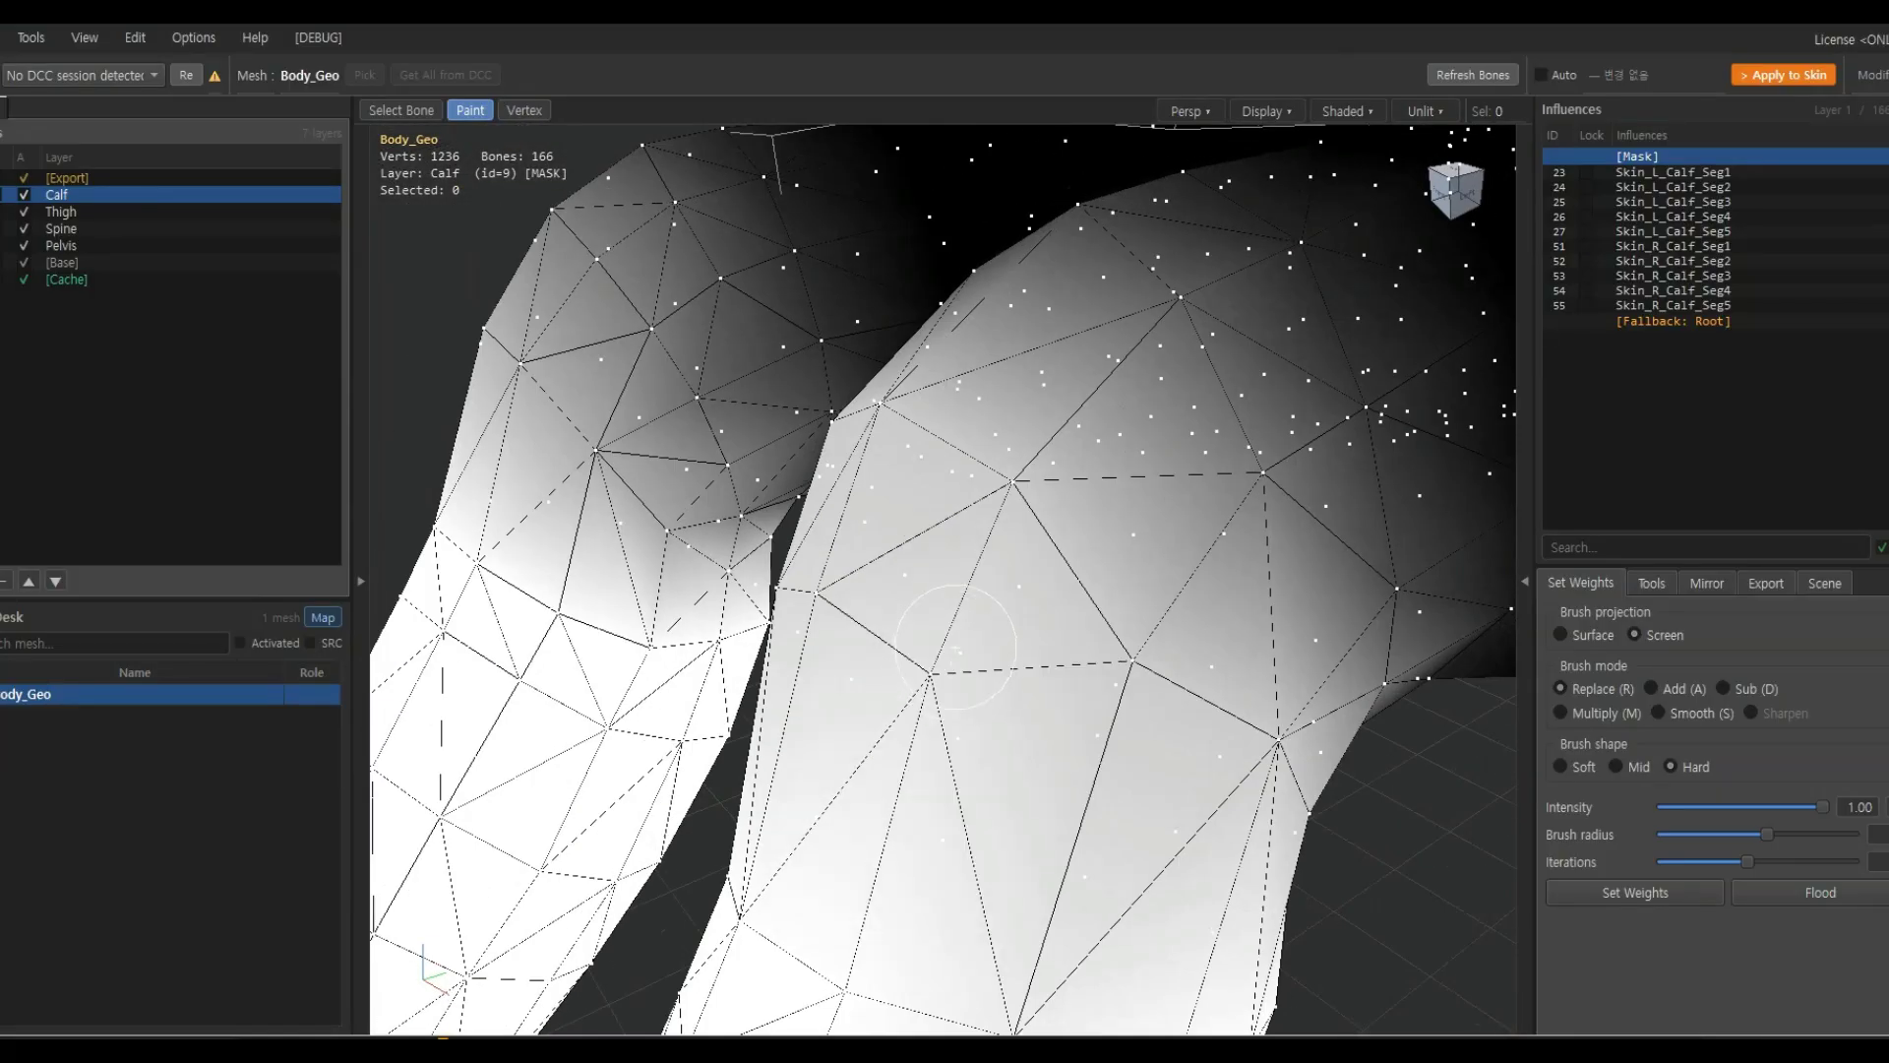
mouse_move(957, 646)
alt+mouse_down()
mouse_move(945, 663)
mouse_move(831, 620)
mouse_move(777, 512)
mouse_move(855, 722)
mouse_move(1028, 844)
mouse_move(784, 759)
mouse_move(687, 780)
mouse_move(919, 788)
mouse_move(971, 843)
mouse_move(836, 705)
mouse_move(783, 699)
mouse_move(1006, 730)
mouse_move(1008, 569)
alt+mouse_up()
scroll(1049, 675, up, 1)
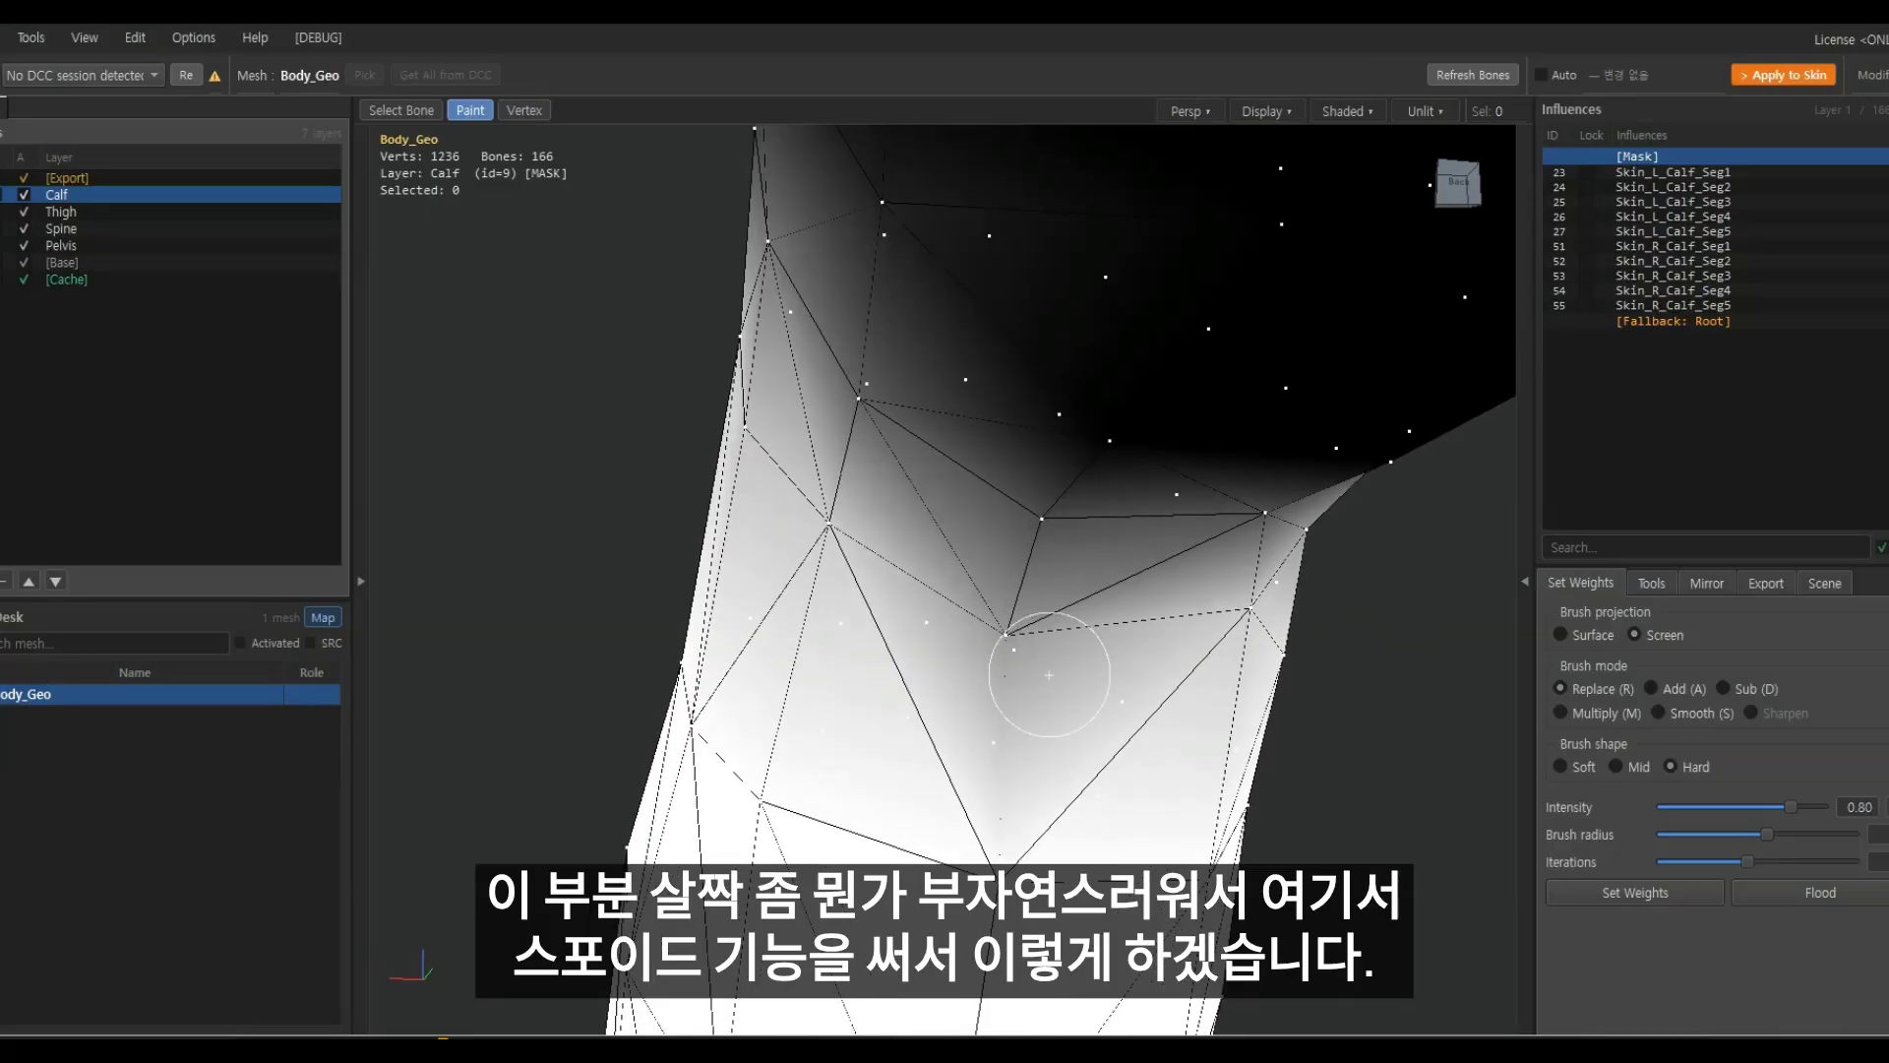
mouse_move(1023, 664)
alt+mouse_down()
mouse_move(1105, 709)
mouse_move(1084, 675)
mouse_move(1045, 653)
mouse_move(1089, 717)
mouse_move(1013, 666)
mouse_move(1139, 718)
mouse_move(1049, 677)
alt+mouse_up()
scroll(1002, 552, up, 2)
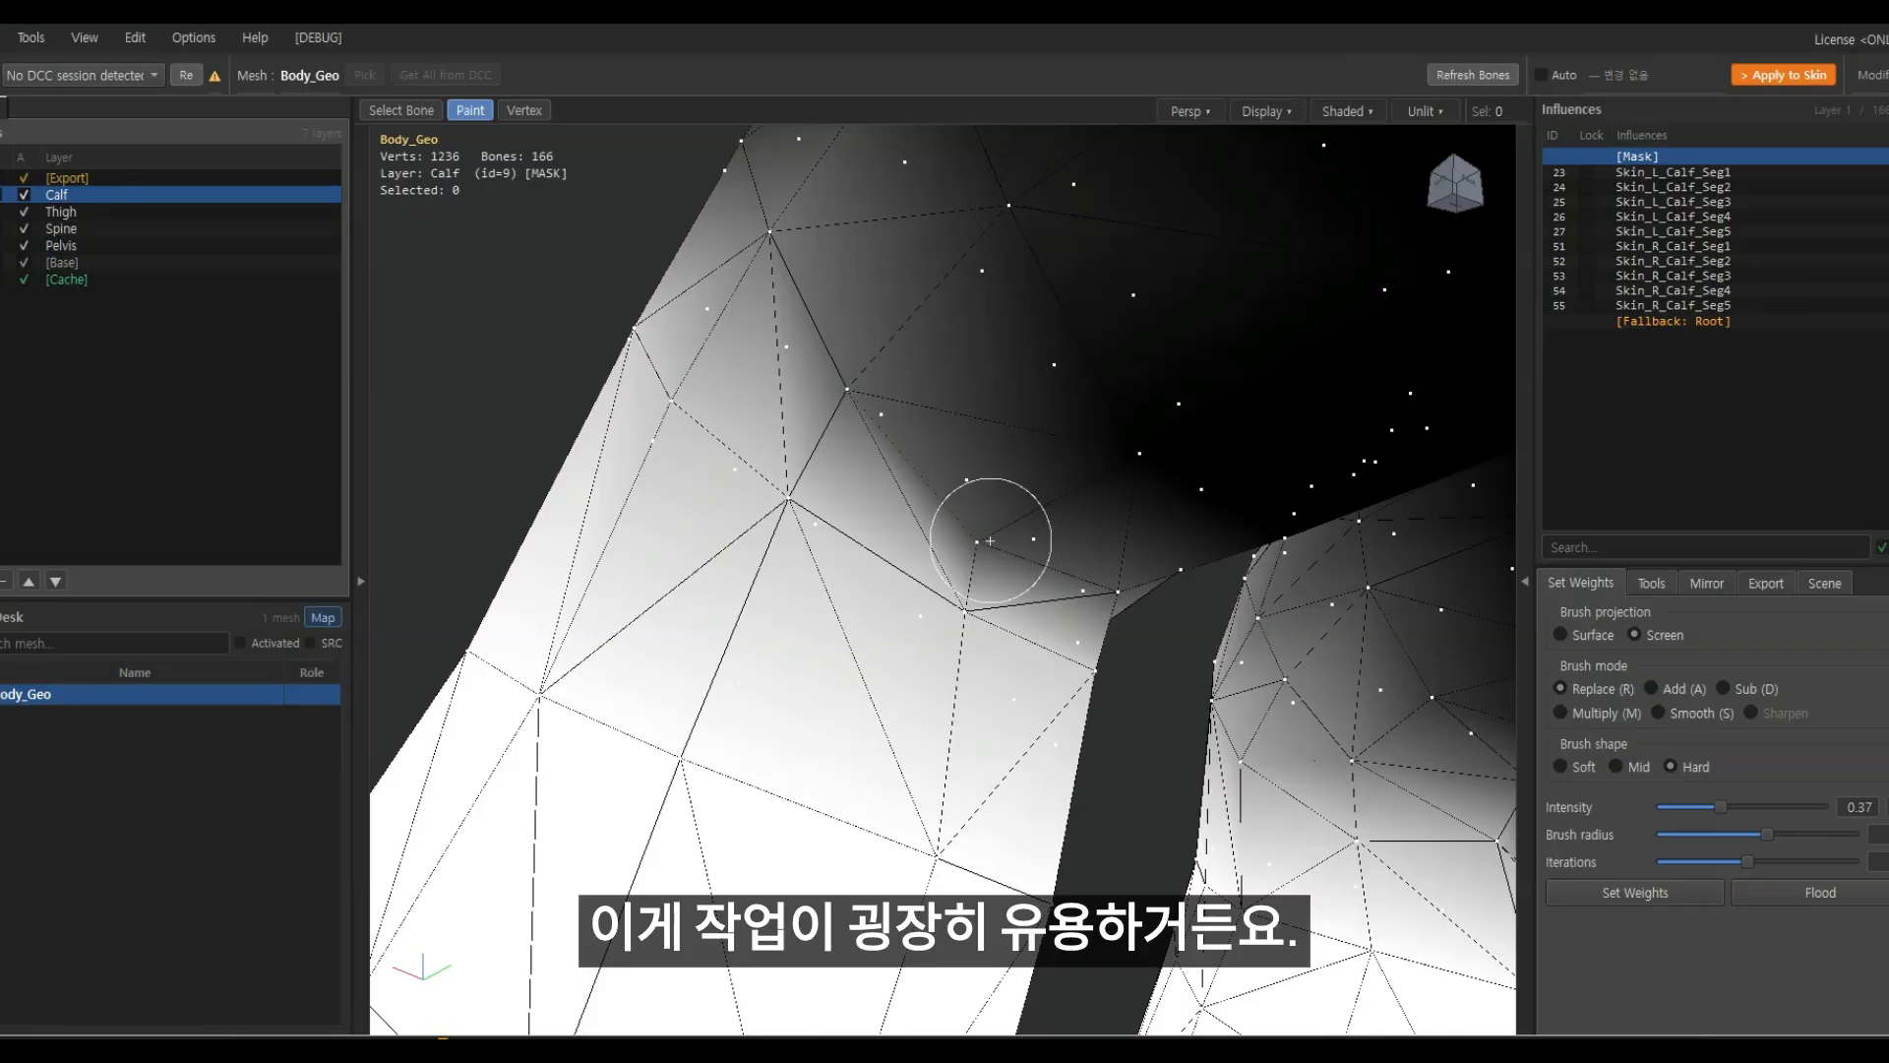
alt+drag(990, 540, 1000, 616)
Set the brush projection to Surface and retouch the side of the knee with sampled mask weights
click(1594, 633)
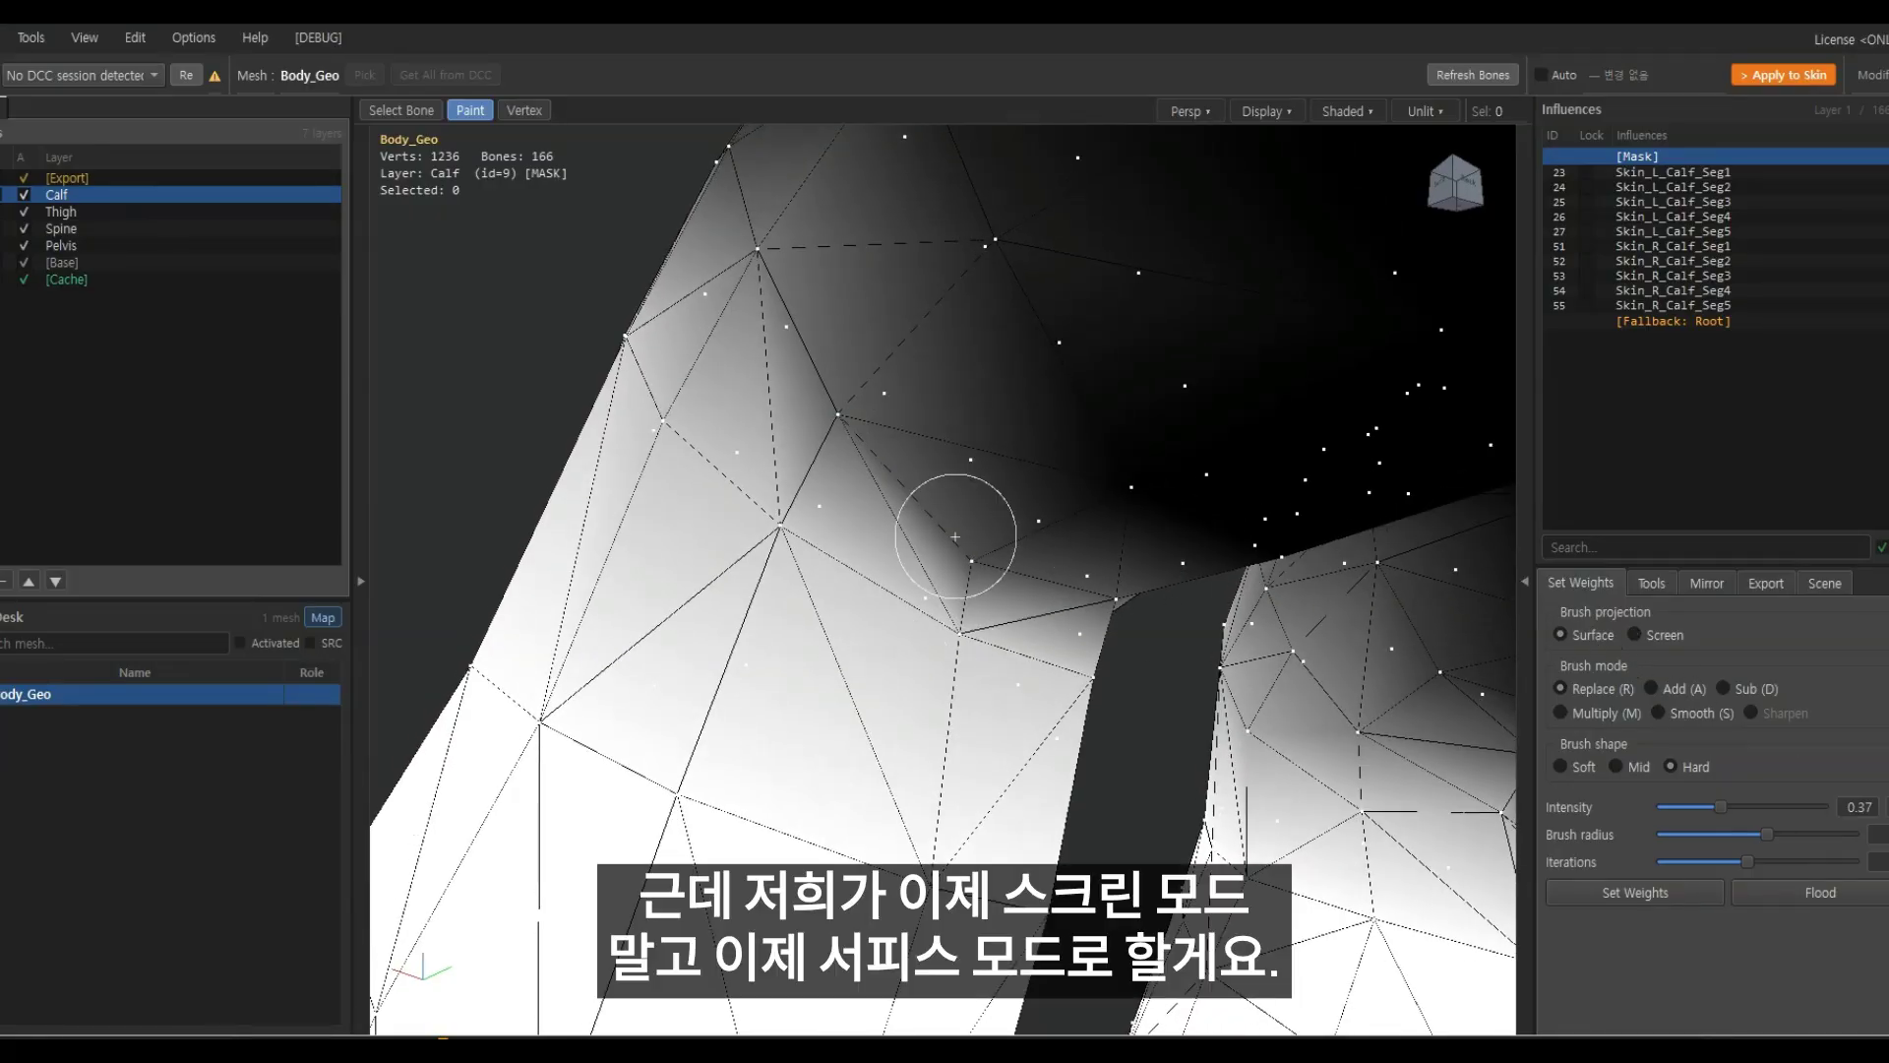
mouse_move(956, 536)
alt+mouse_down()
mouse_move(987, 544)
mouse_move(1064, 654)
mouse_move(1177, 704)
mouse_move(1062, 652)
alt+mouse_up()
scroll(1000, 544, down, 3)
mouse_move(768, 252)
alt+mouse_down()
mouse_move(852, 388)
mouse_move(1016, 393)
mouse_move(987, 476)
mouse_move(1088, 383)
mouse_move(1067, 342)
mouse_move(984, 423)
mouse_move(978, 512)
mouse_move(997, 502)
alt+mouse_up()
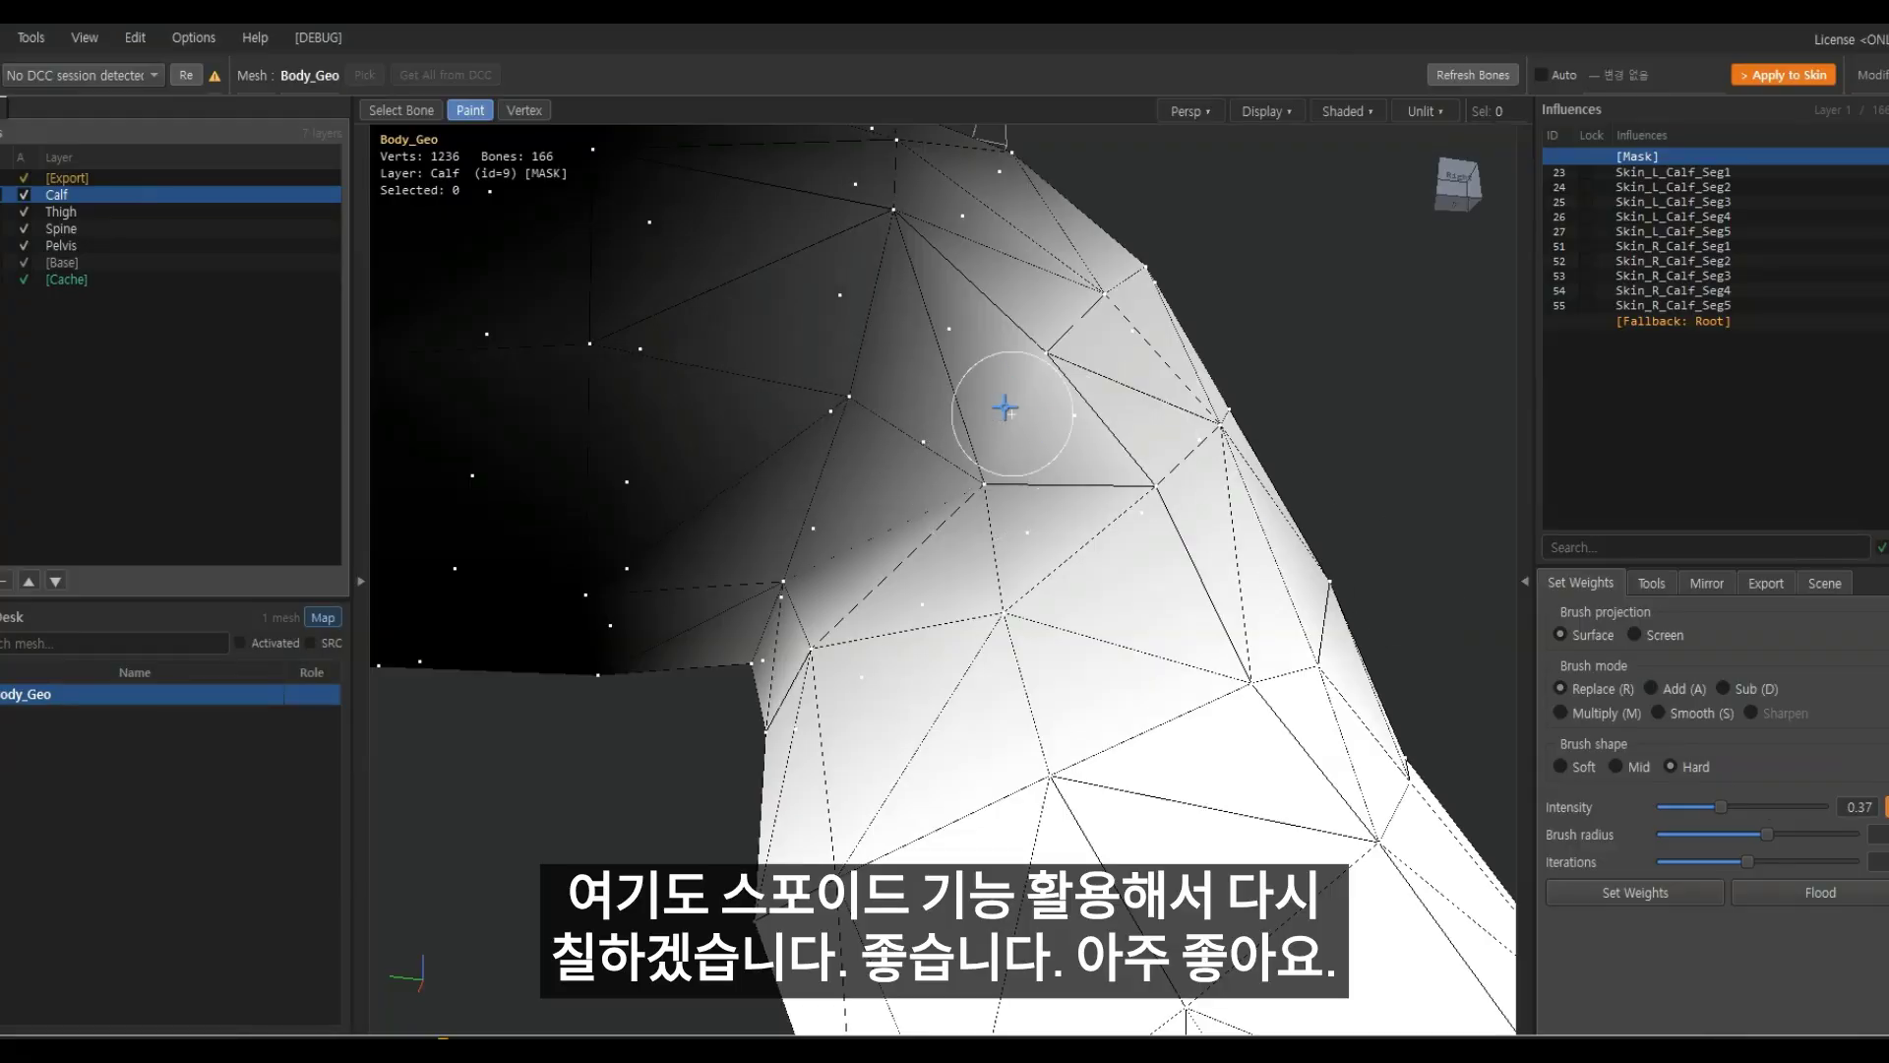
scroll(969, 502, down, 2)
Touch up the mask around the kneecap with a sampled weight of 0.80 and check the gradient from several angles
alt+drag(974, 492, 837, 591)
alt+drag(1164, 608, 930, 594)
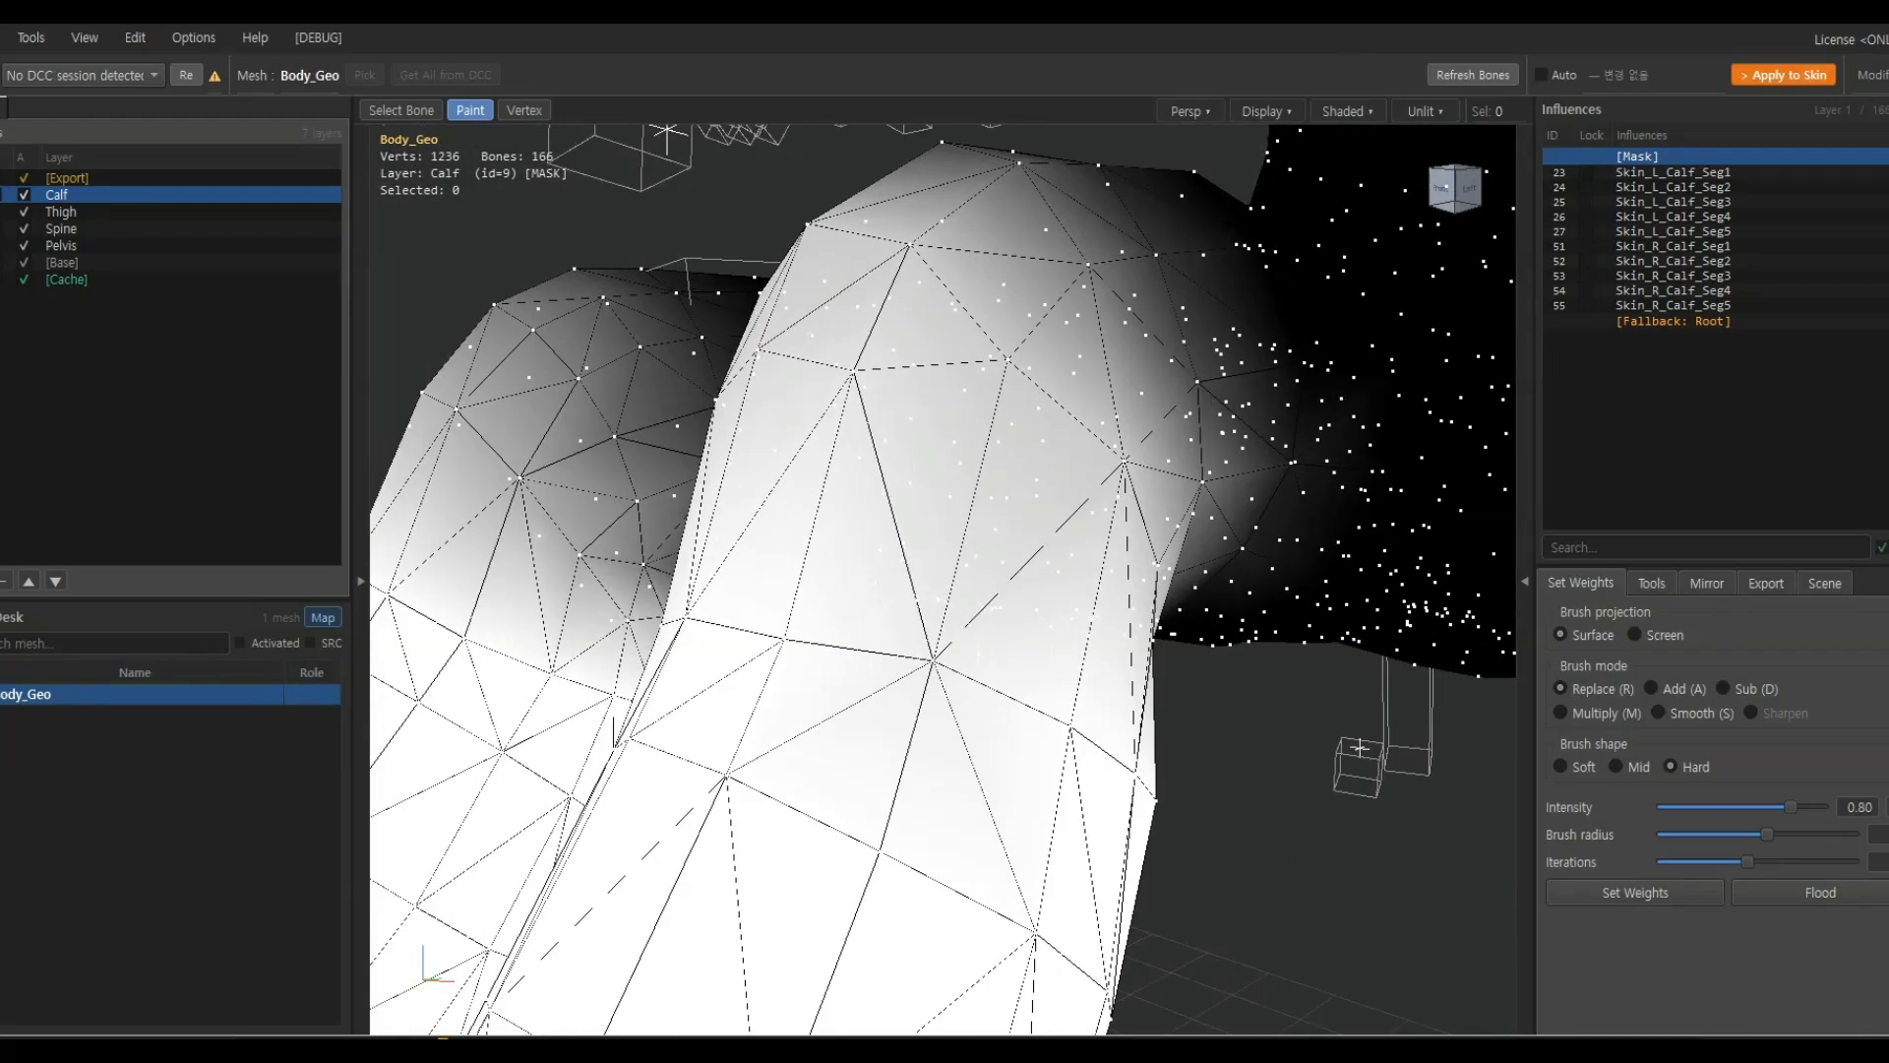
alt+drag(979, 653, 892, 517)
middle_drag(945, 619, 1188, 578)
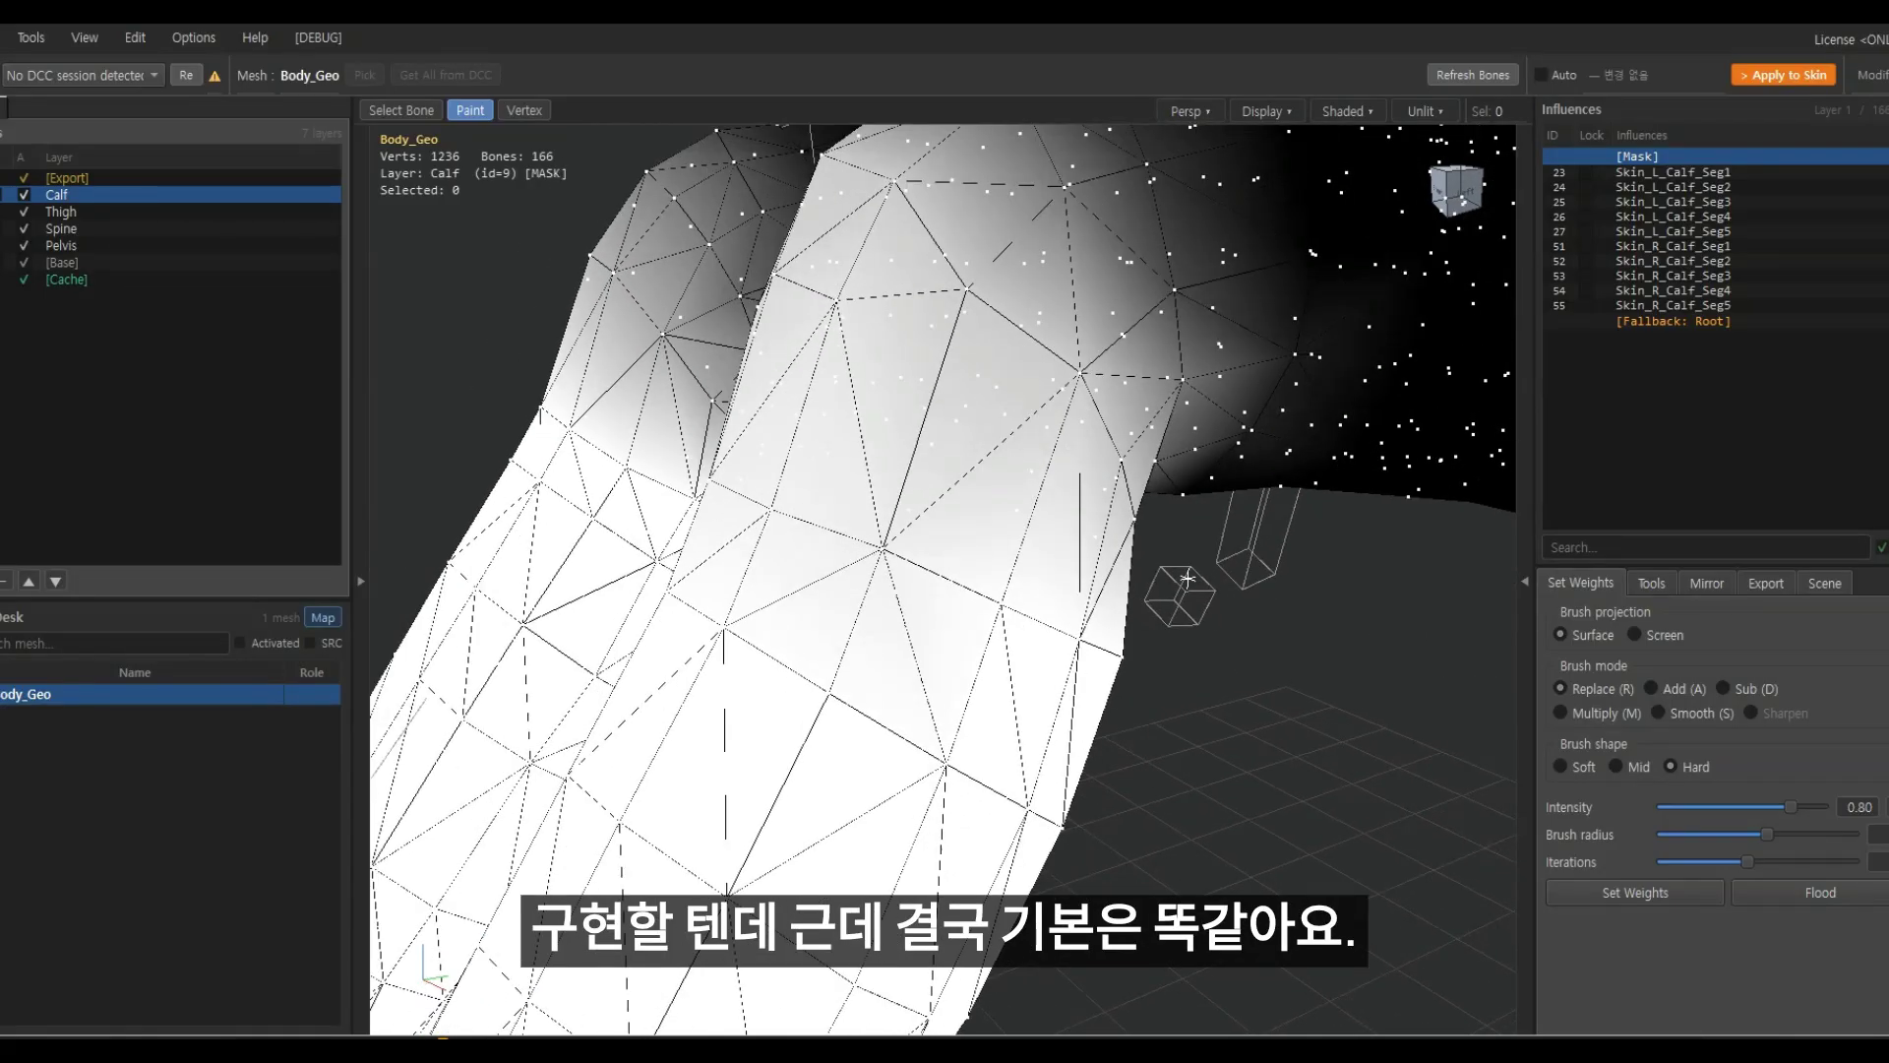
Retouch the Calf mask along the side of the knee using a sampled brush weight of 0.31
middle_drag(1188, 578, 1137, 650)
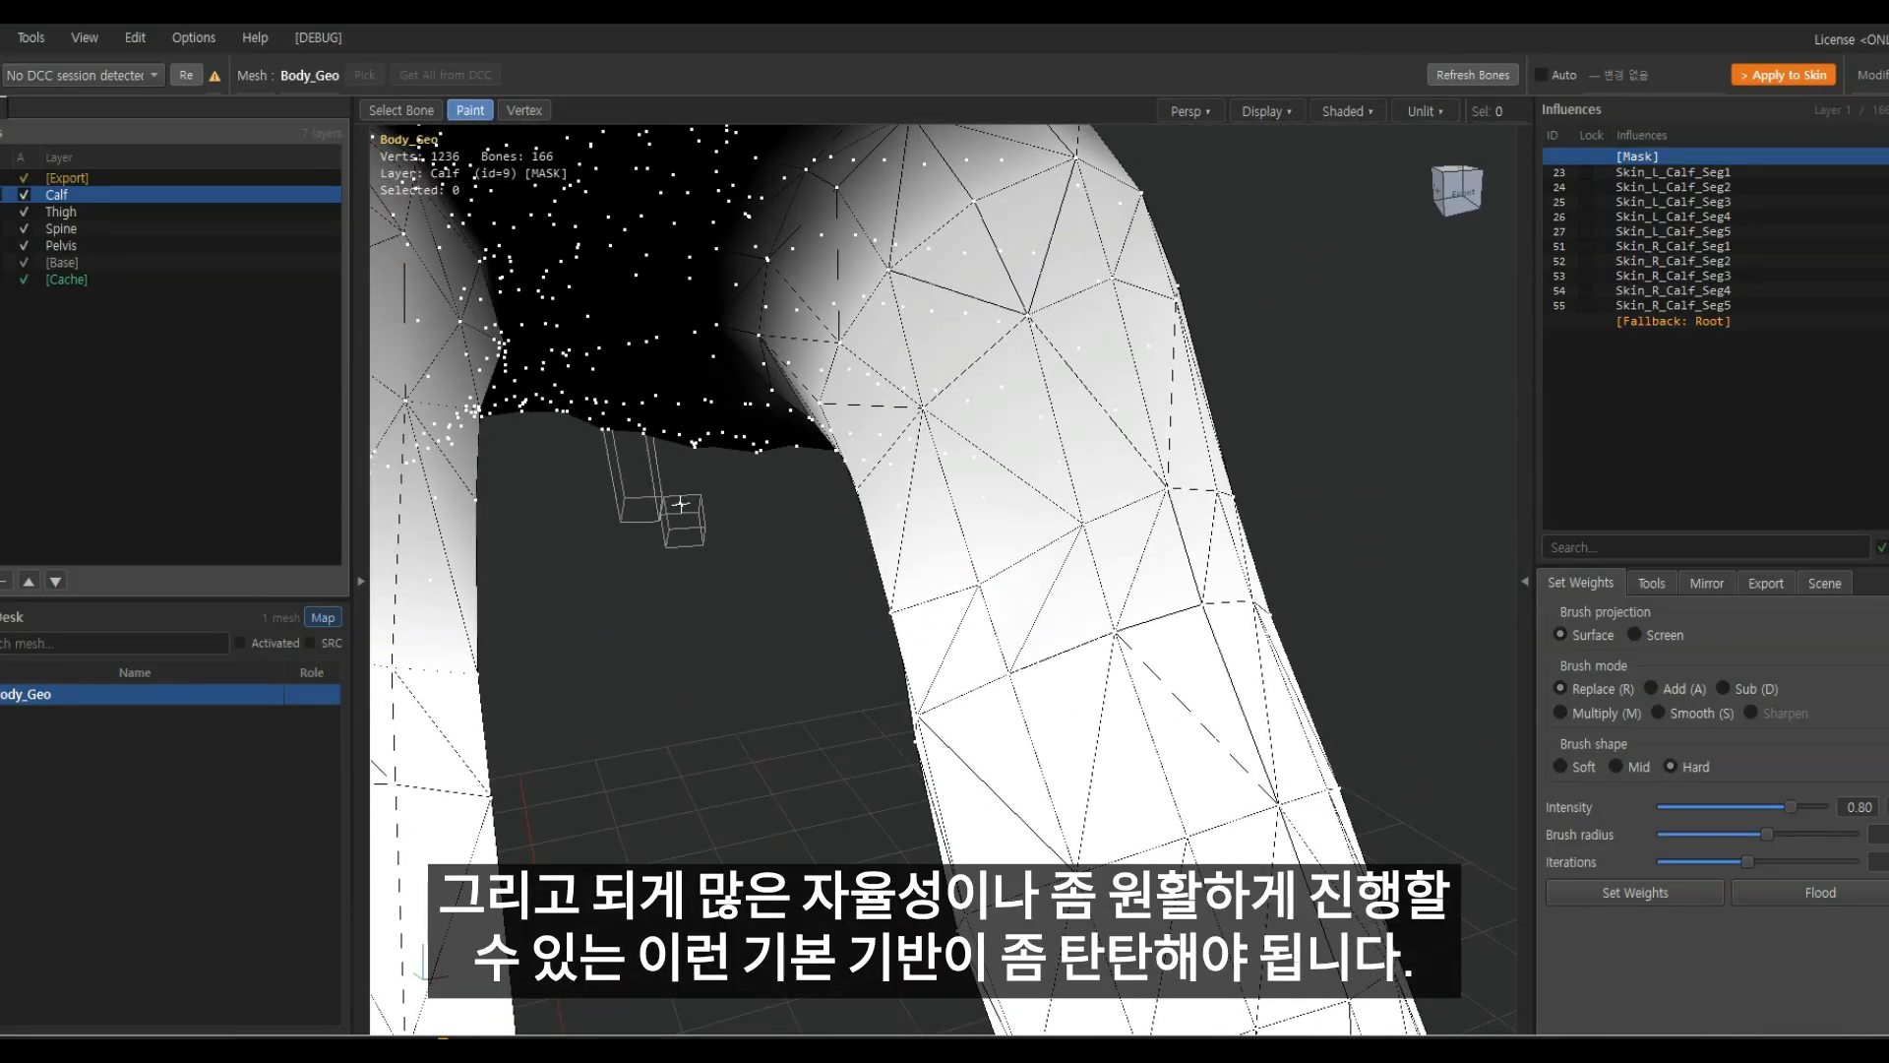
mouse_move(680, 503)
middle_down()
mouse_move(830, 630)
mouse_move(905, 541)
mouse_move(777, 500)
mouse_move(885, 581)
mouse_move(924, 578)
mouse_move(912, 547)
mouse_move(776, 506)
mouse_move(889, 510)
mouse_move(885, 475)
mouse_move(915, 492)
middle_up()
scroll(905, 568, up, 3)
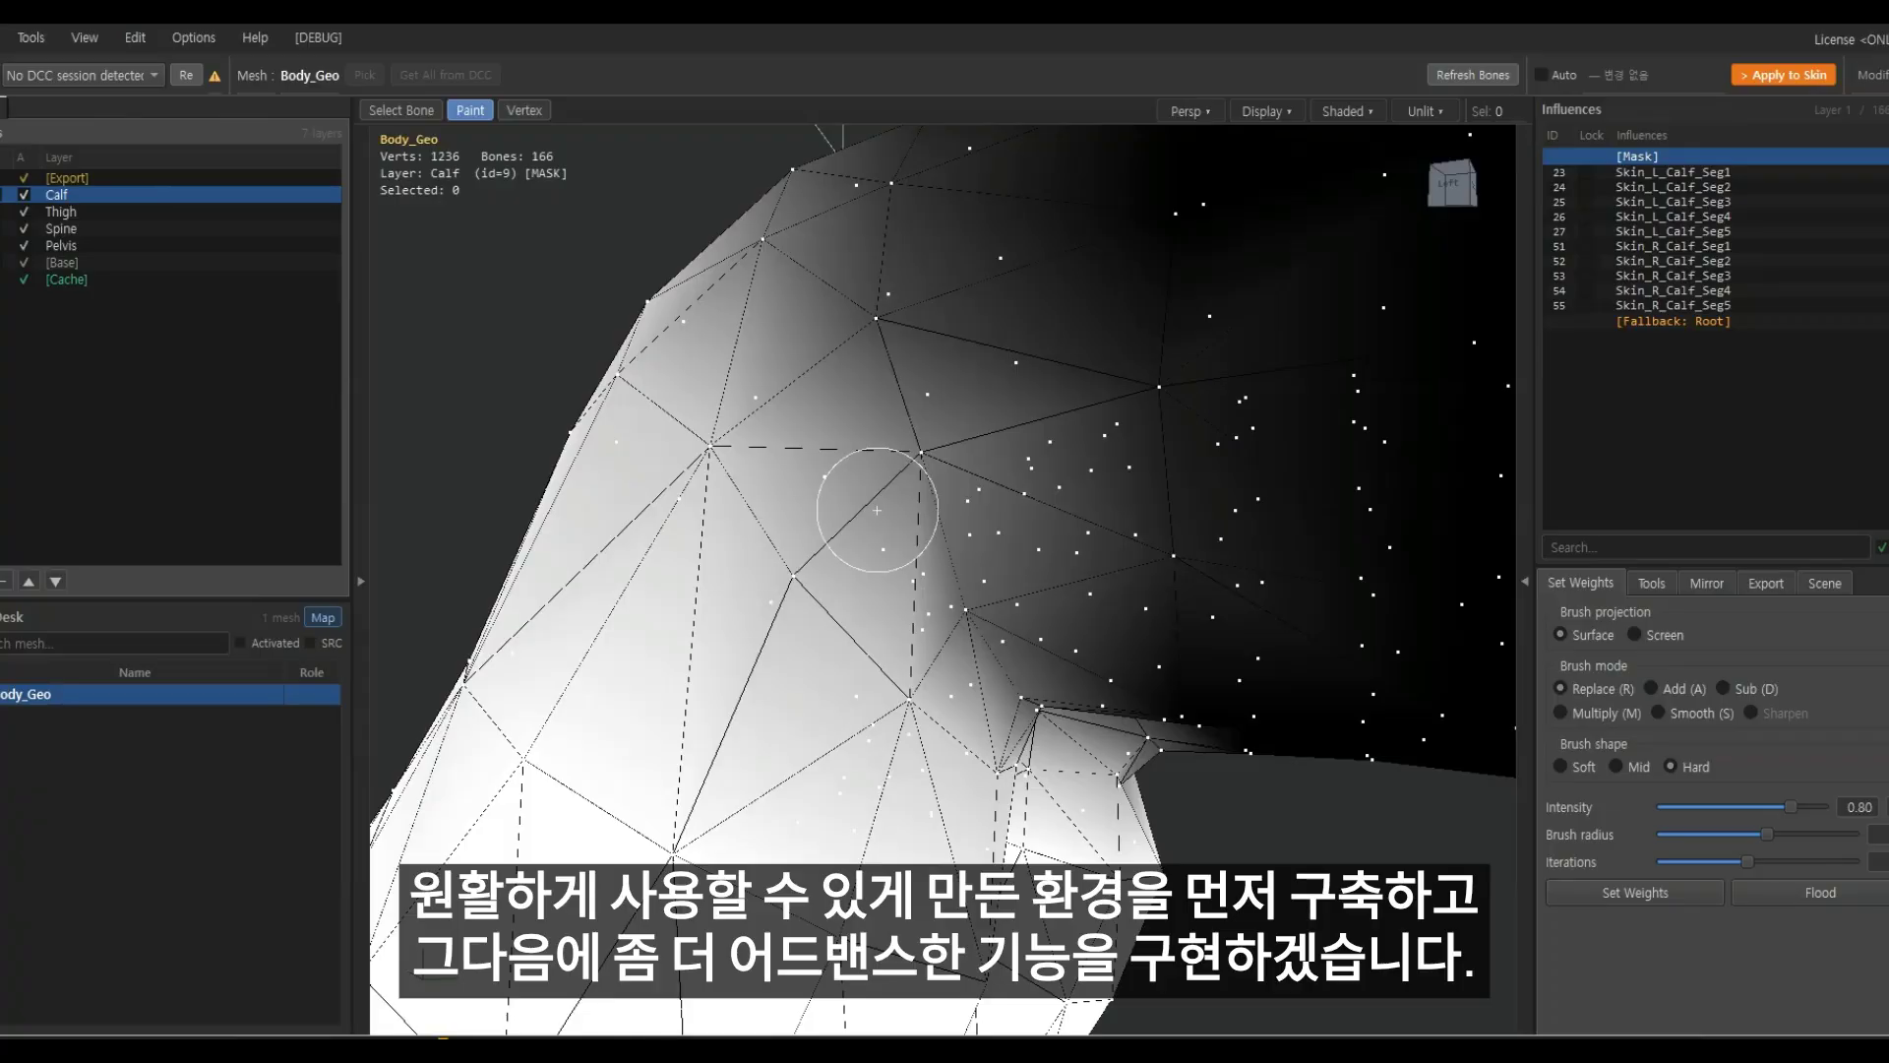
middle_drag(885, 537, 953, 515)
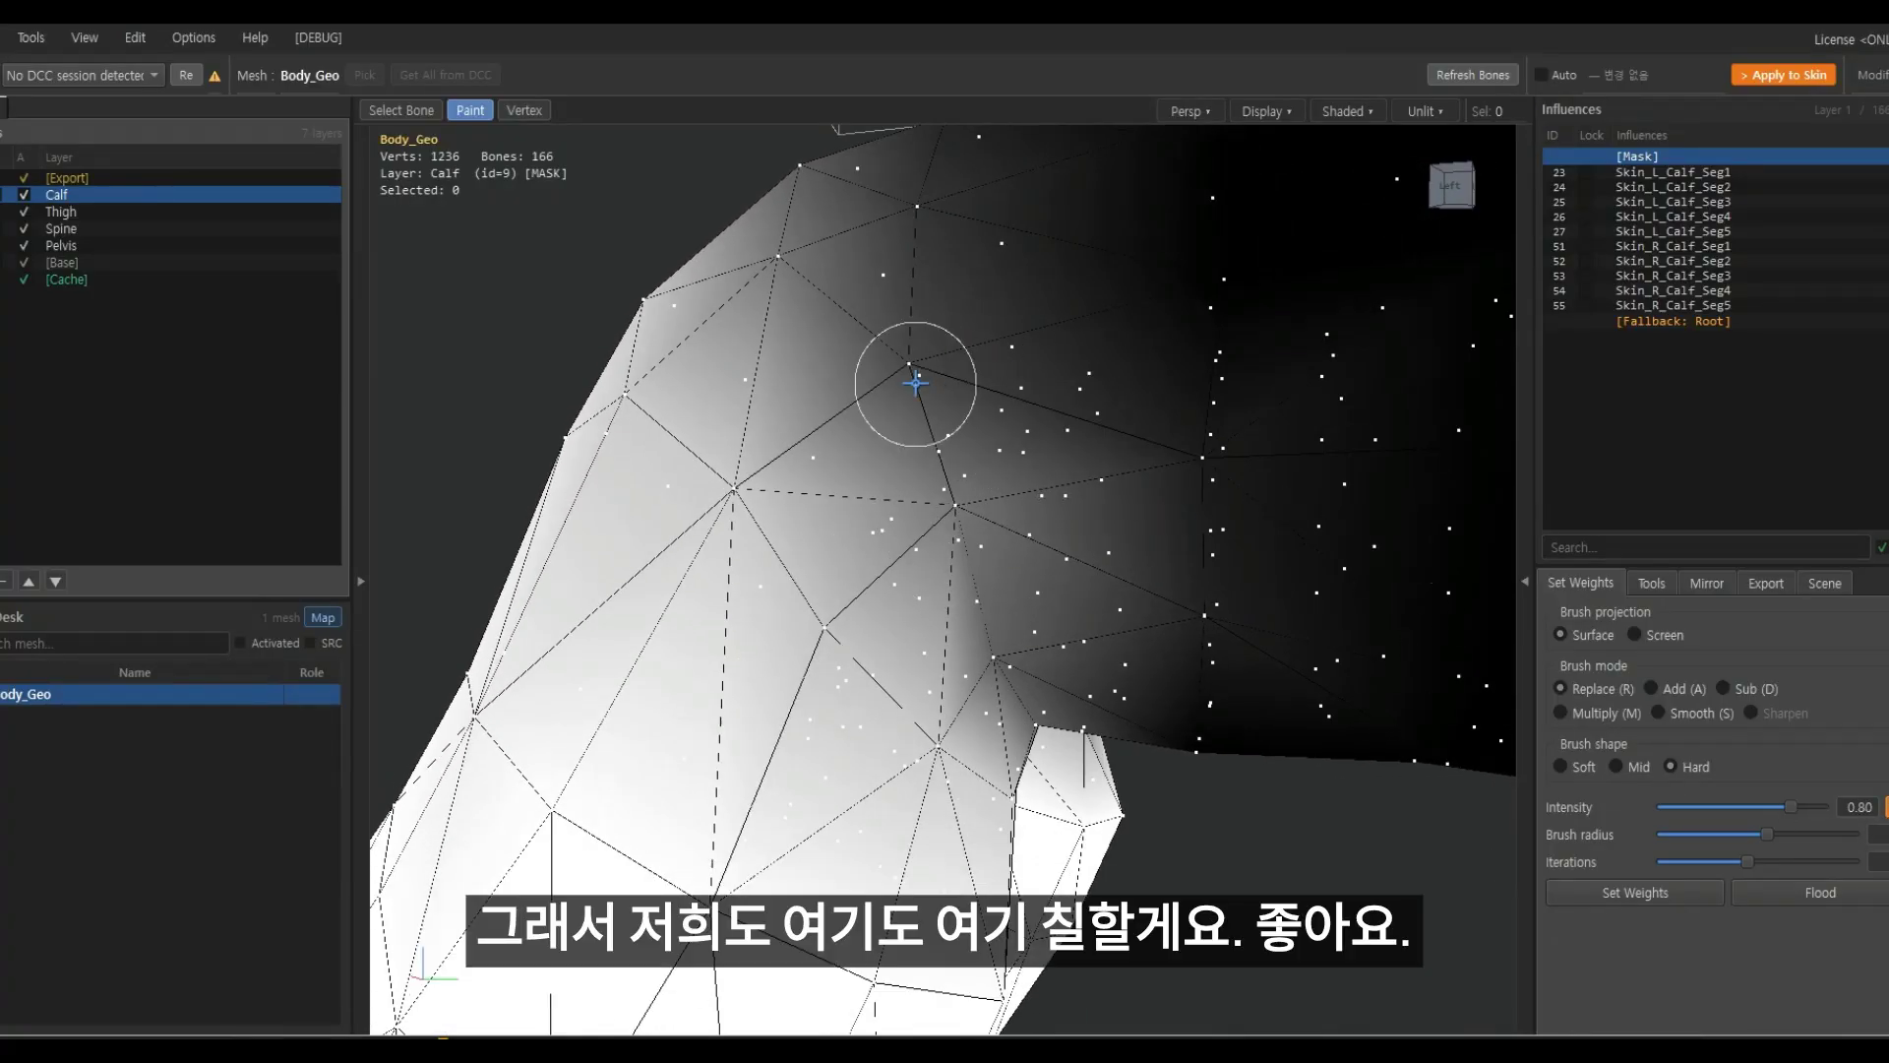
mouse_move(1006, 545)
middle_down()
mouse_move(915, 523)
mouse_move(886, 493)
mouse_move(945, 500)
mouse_move(653, 498)
mouse_move(810, 540)
mouse_move(1092, 561)
mouse_move(1097, 597)
mouse_move(1000, 632)
mouse_move(1054, 632)
mouse_move(1008, 627)
mouse_move(1034, 572)
middle_up()
scroll(1097, 596, down, 5)
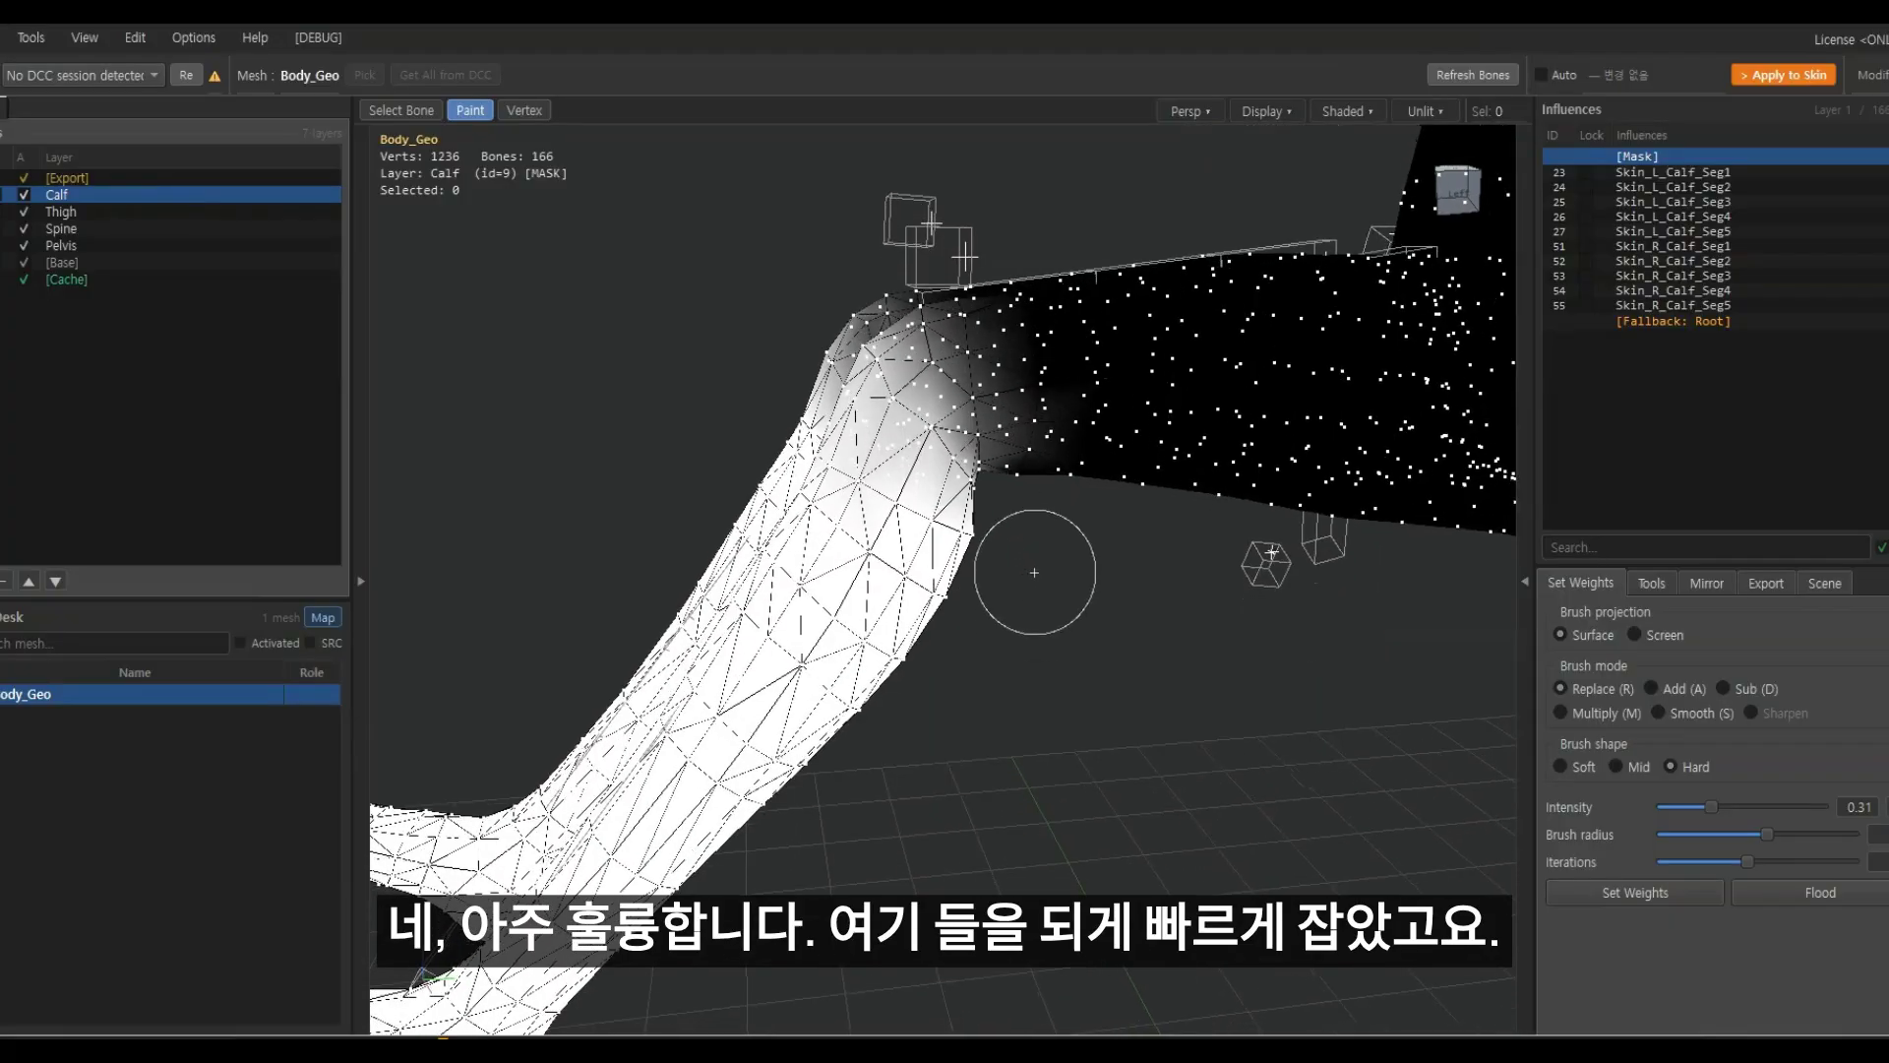
Mirror the Calf layer's mask from +X to -X for all vertices and check both knees
click(1708, 583)
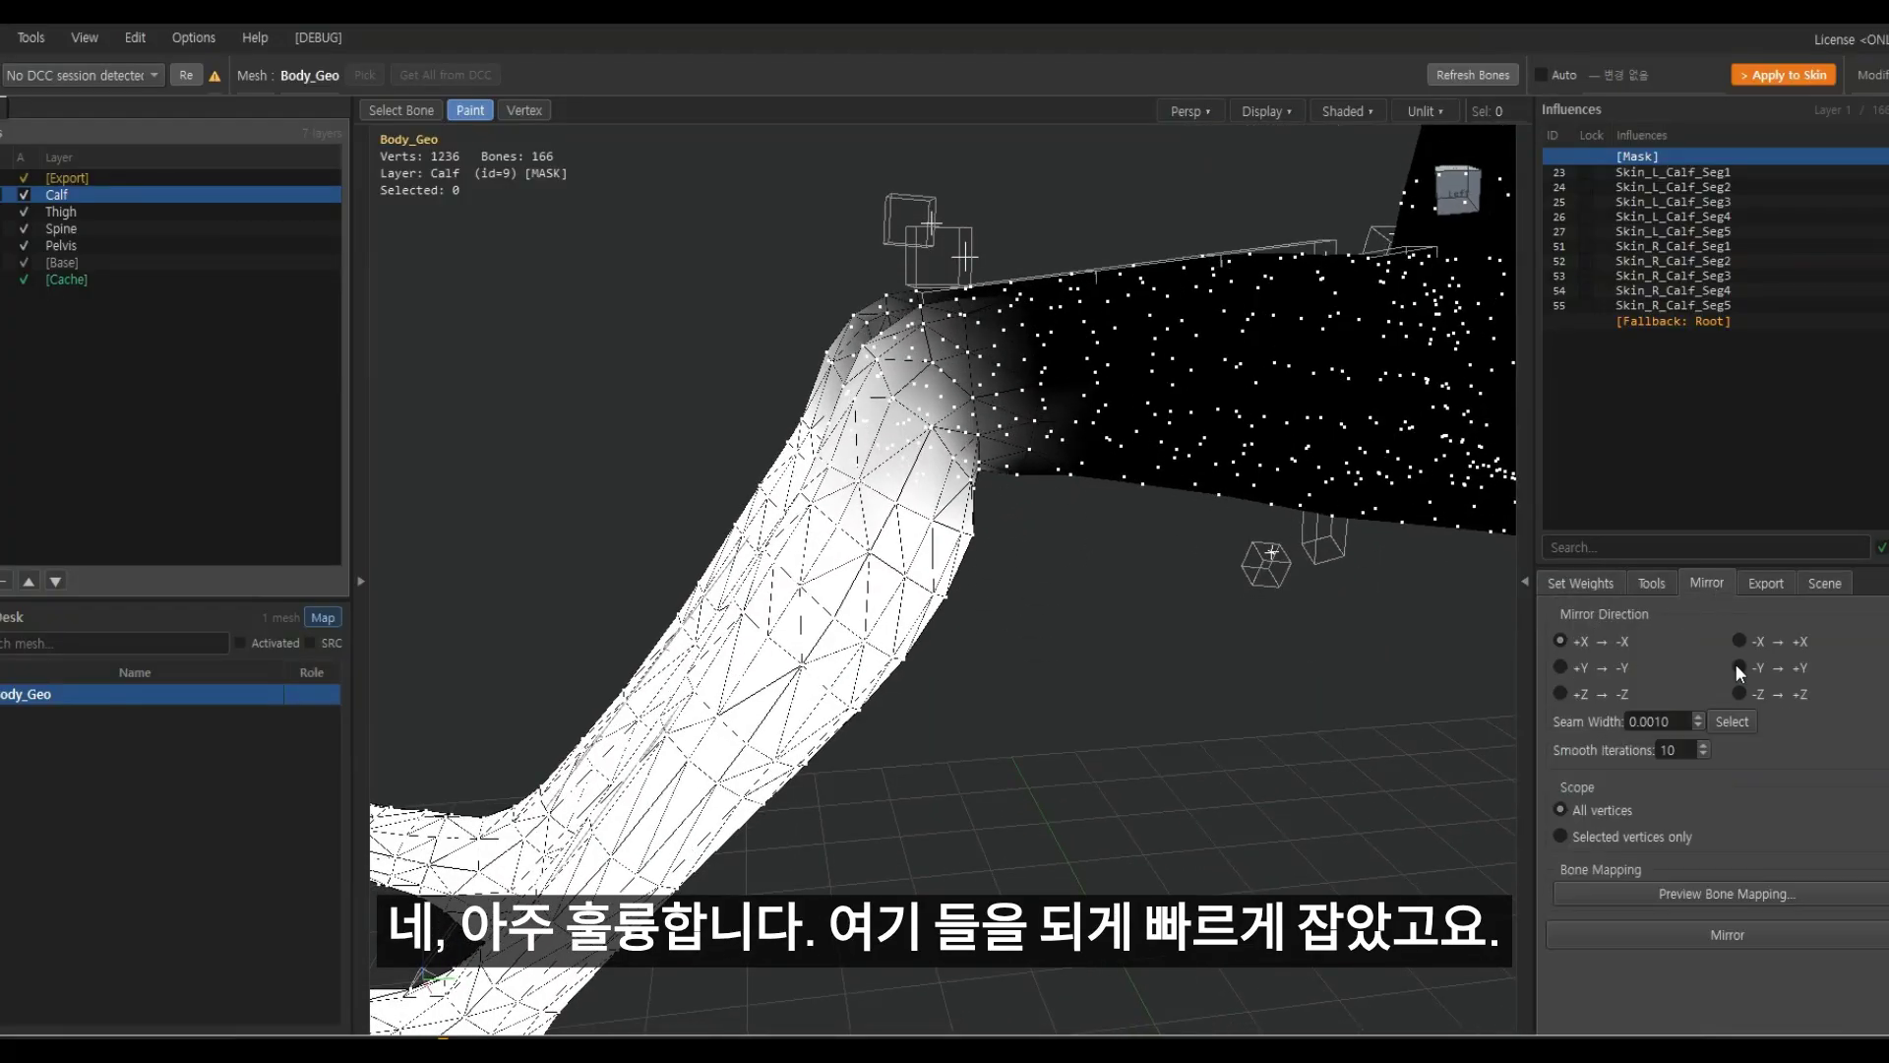
middle_drag(866, 689, 945, 723)
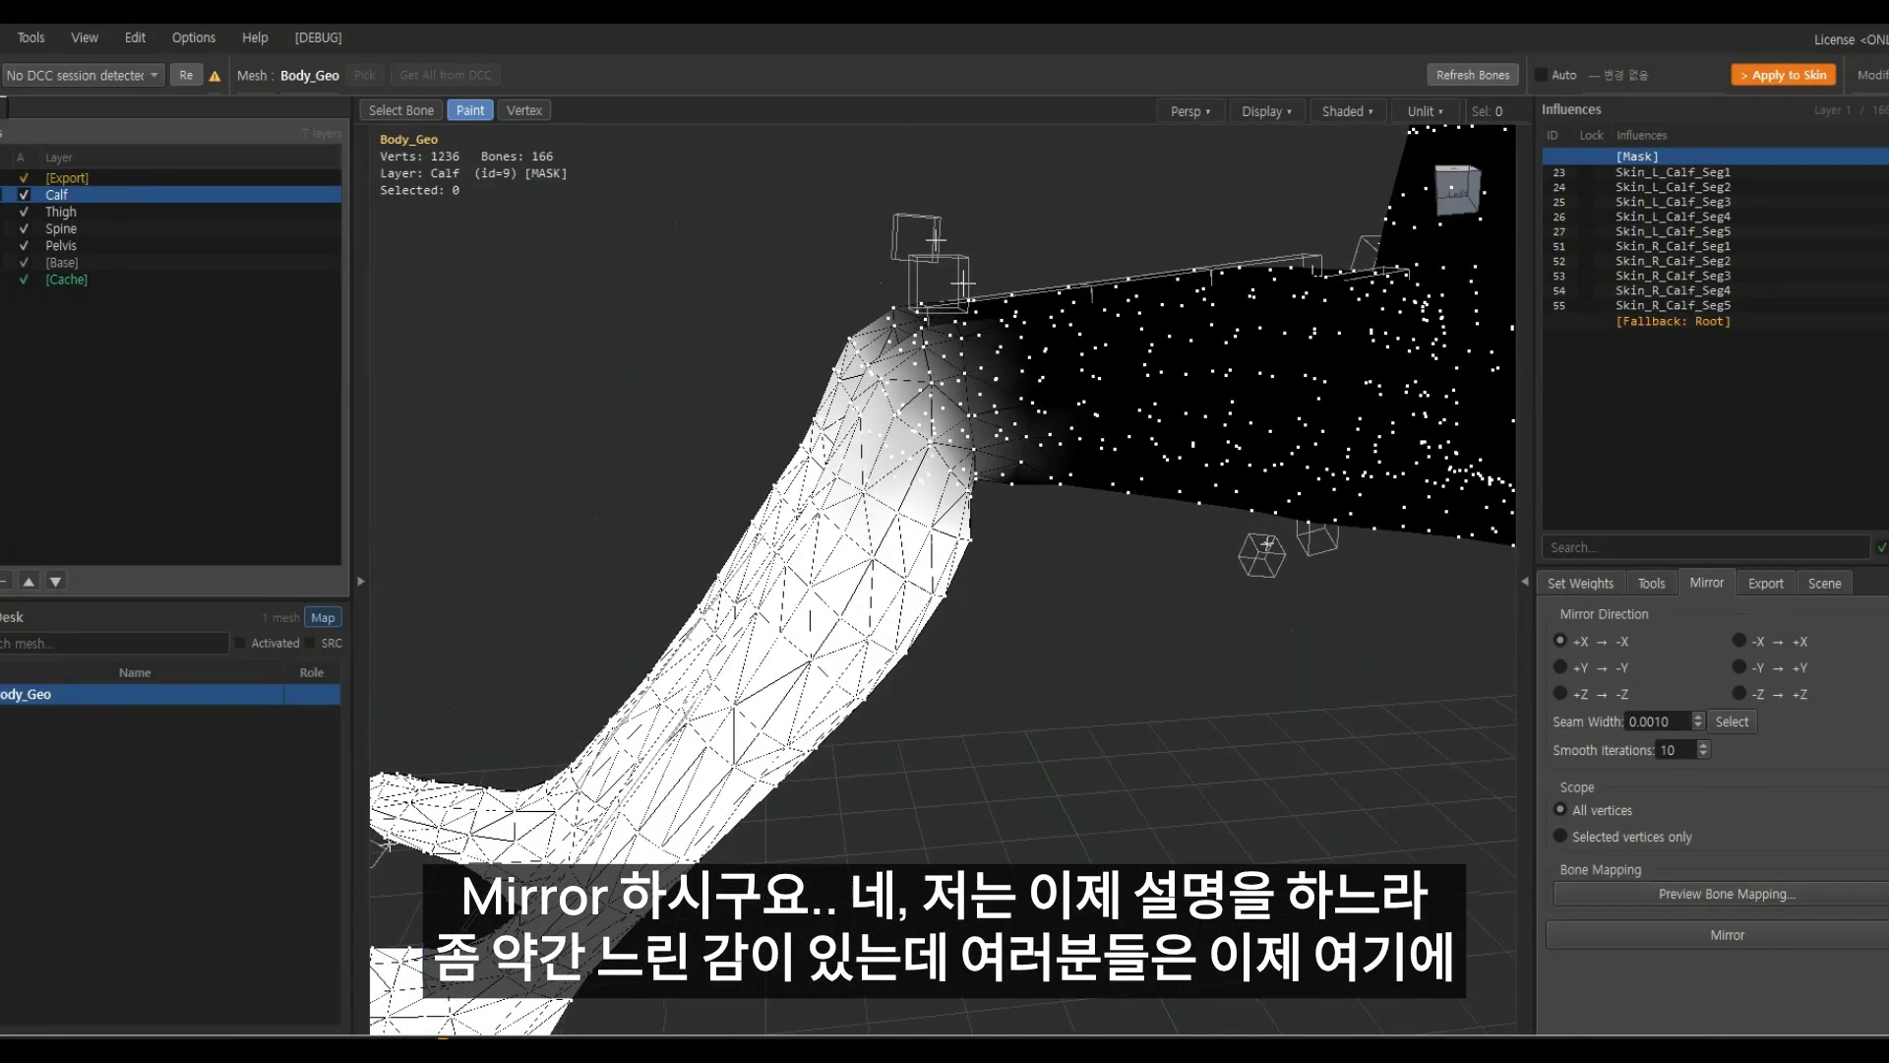
middle_drag(935, 580, 1031, 640)
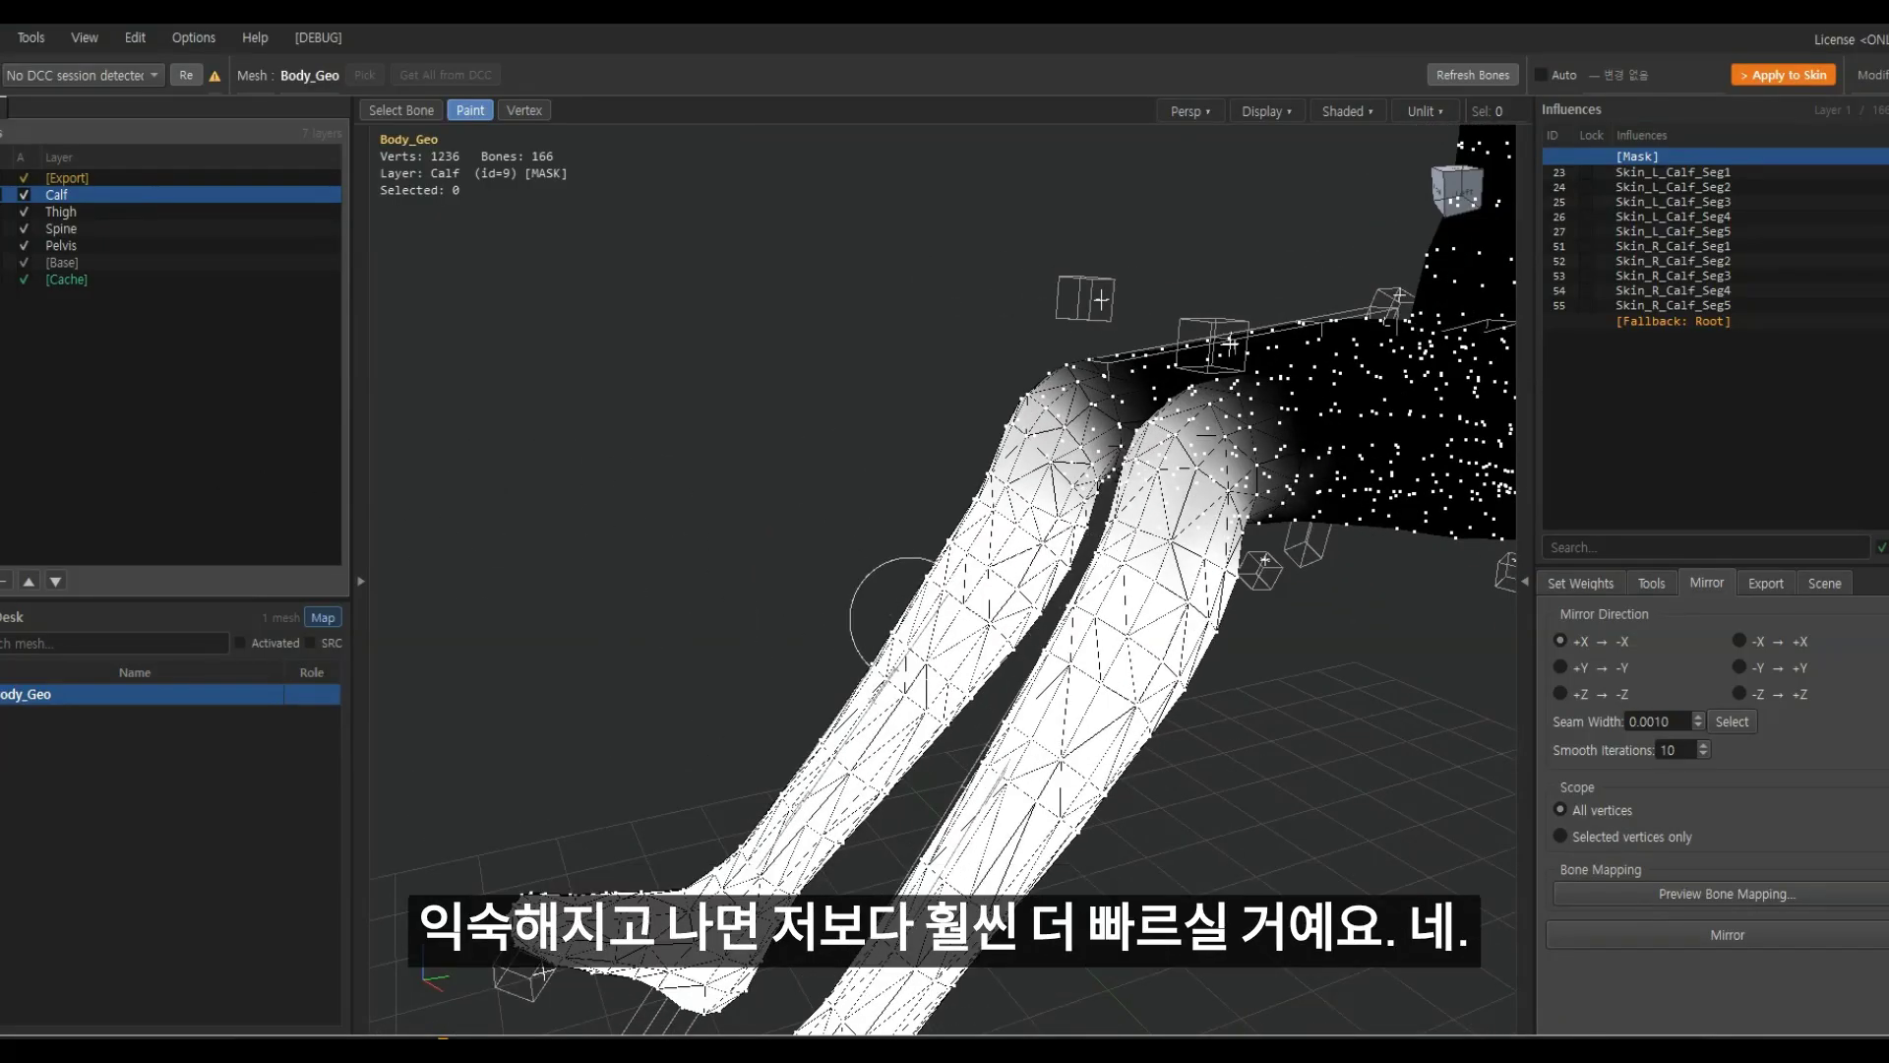
middle_drag(909, 618, 1020, 641)
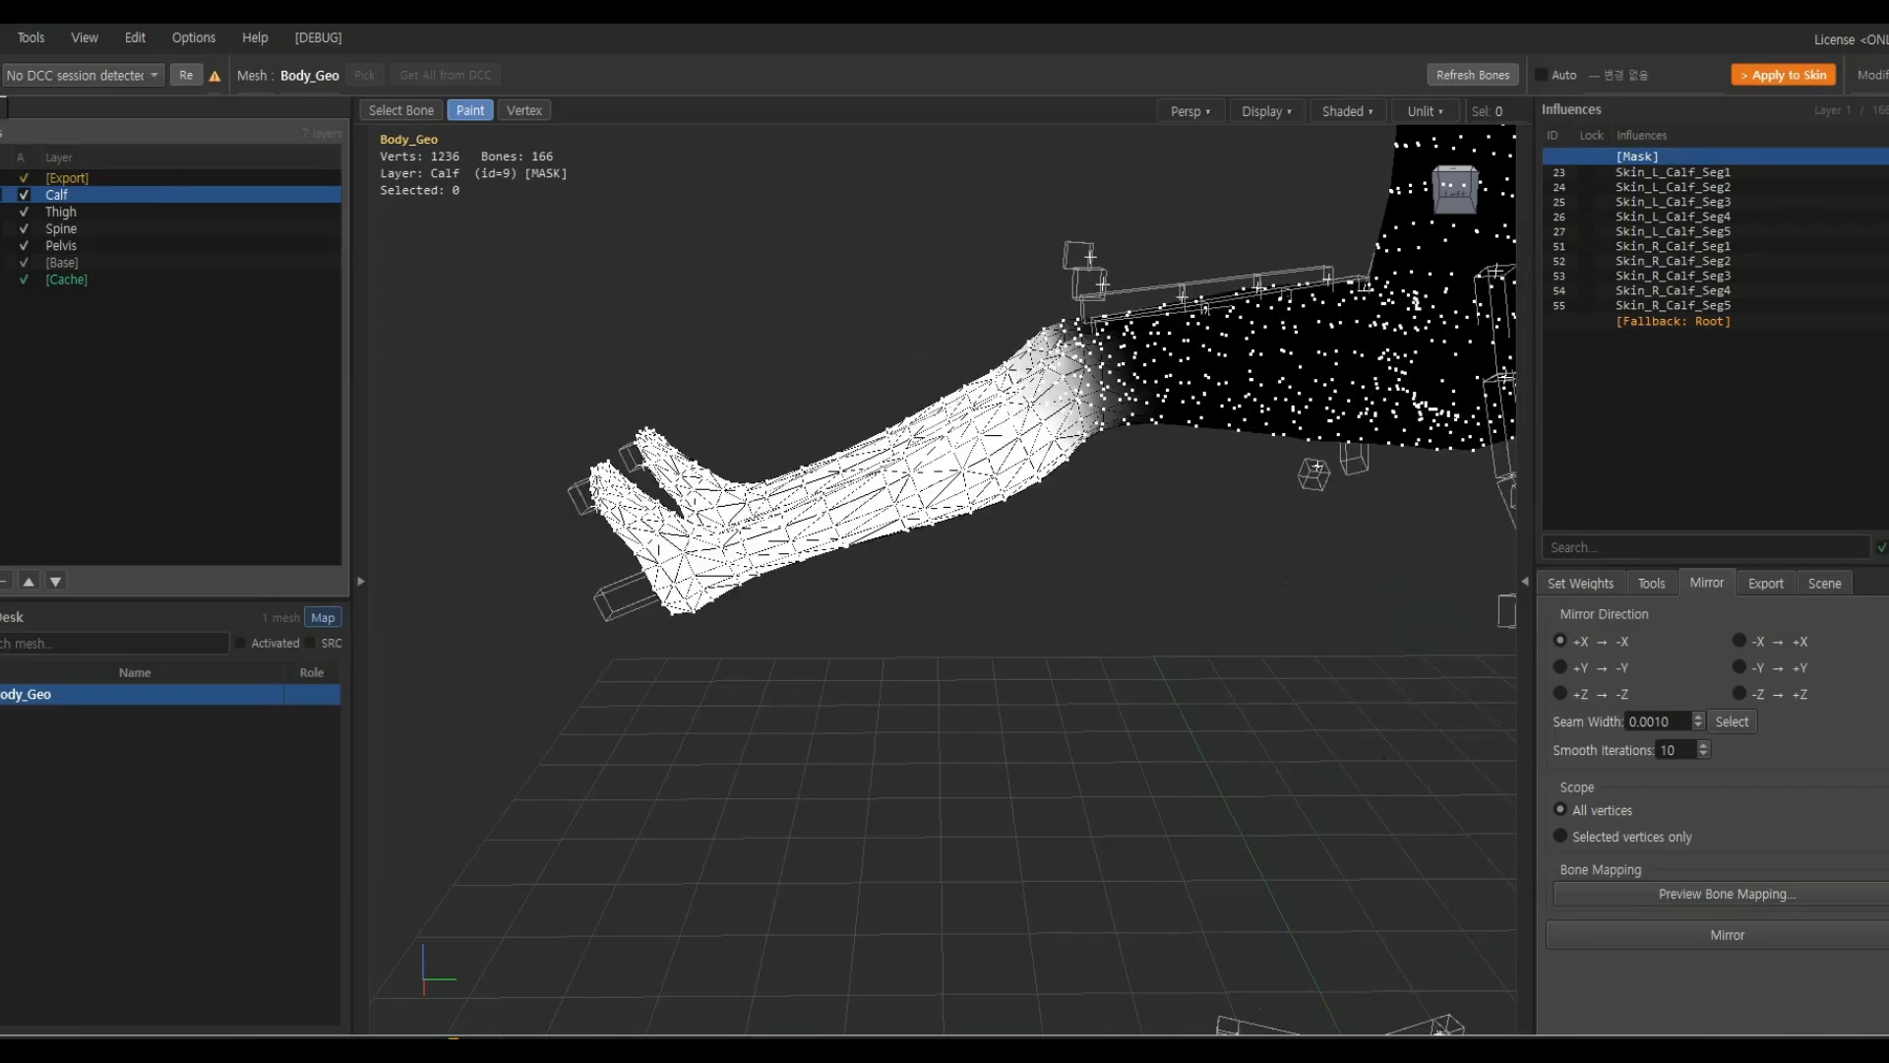
Inspect the weights of the individual left calf segment influences in the Calf layer
click(1751, 185)
click(1750, 175)
click(1750, 217)
click(1749, 232)
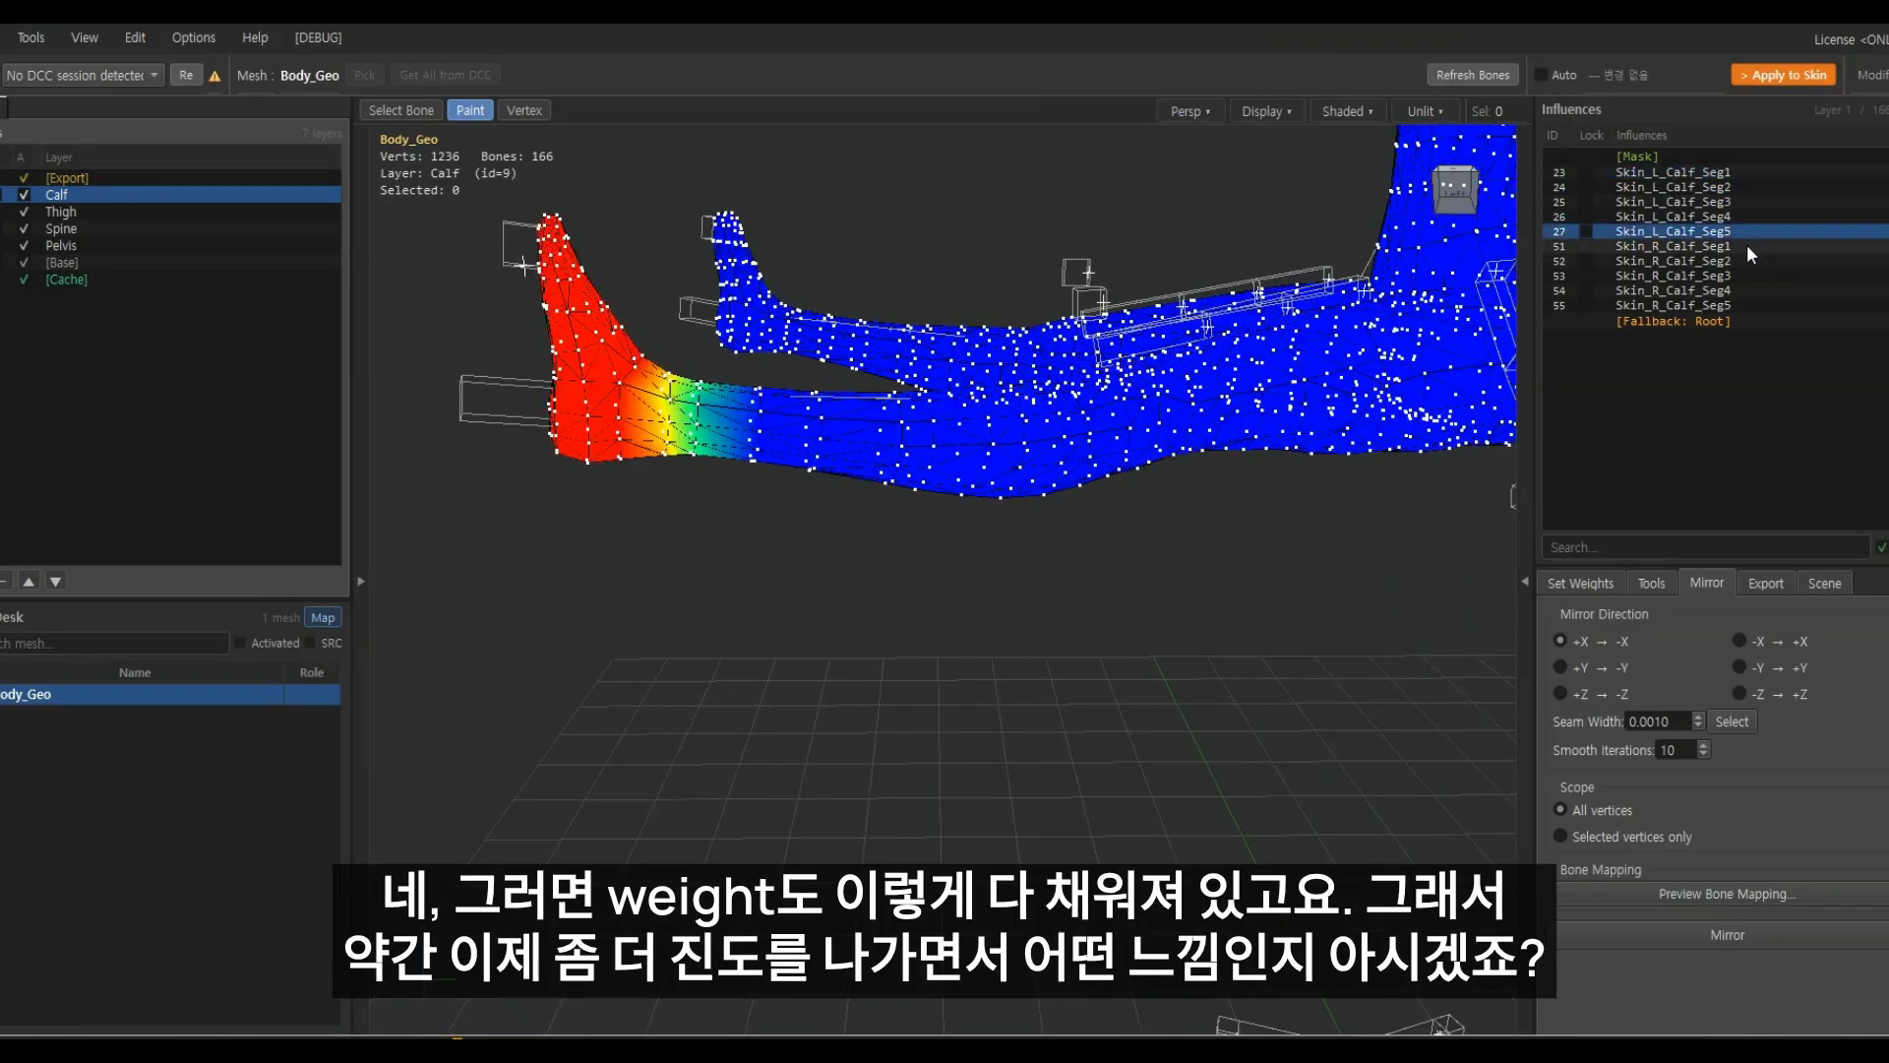
click(1750, 215)
click(1750, 201)
Review the masks of the Pelvis, Spine, Thigh and Calf layers to see how they stack over the body
click(108, 212)
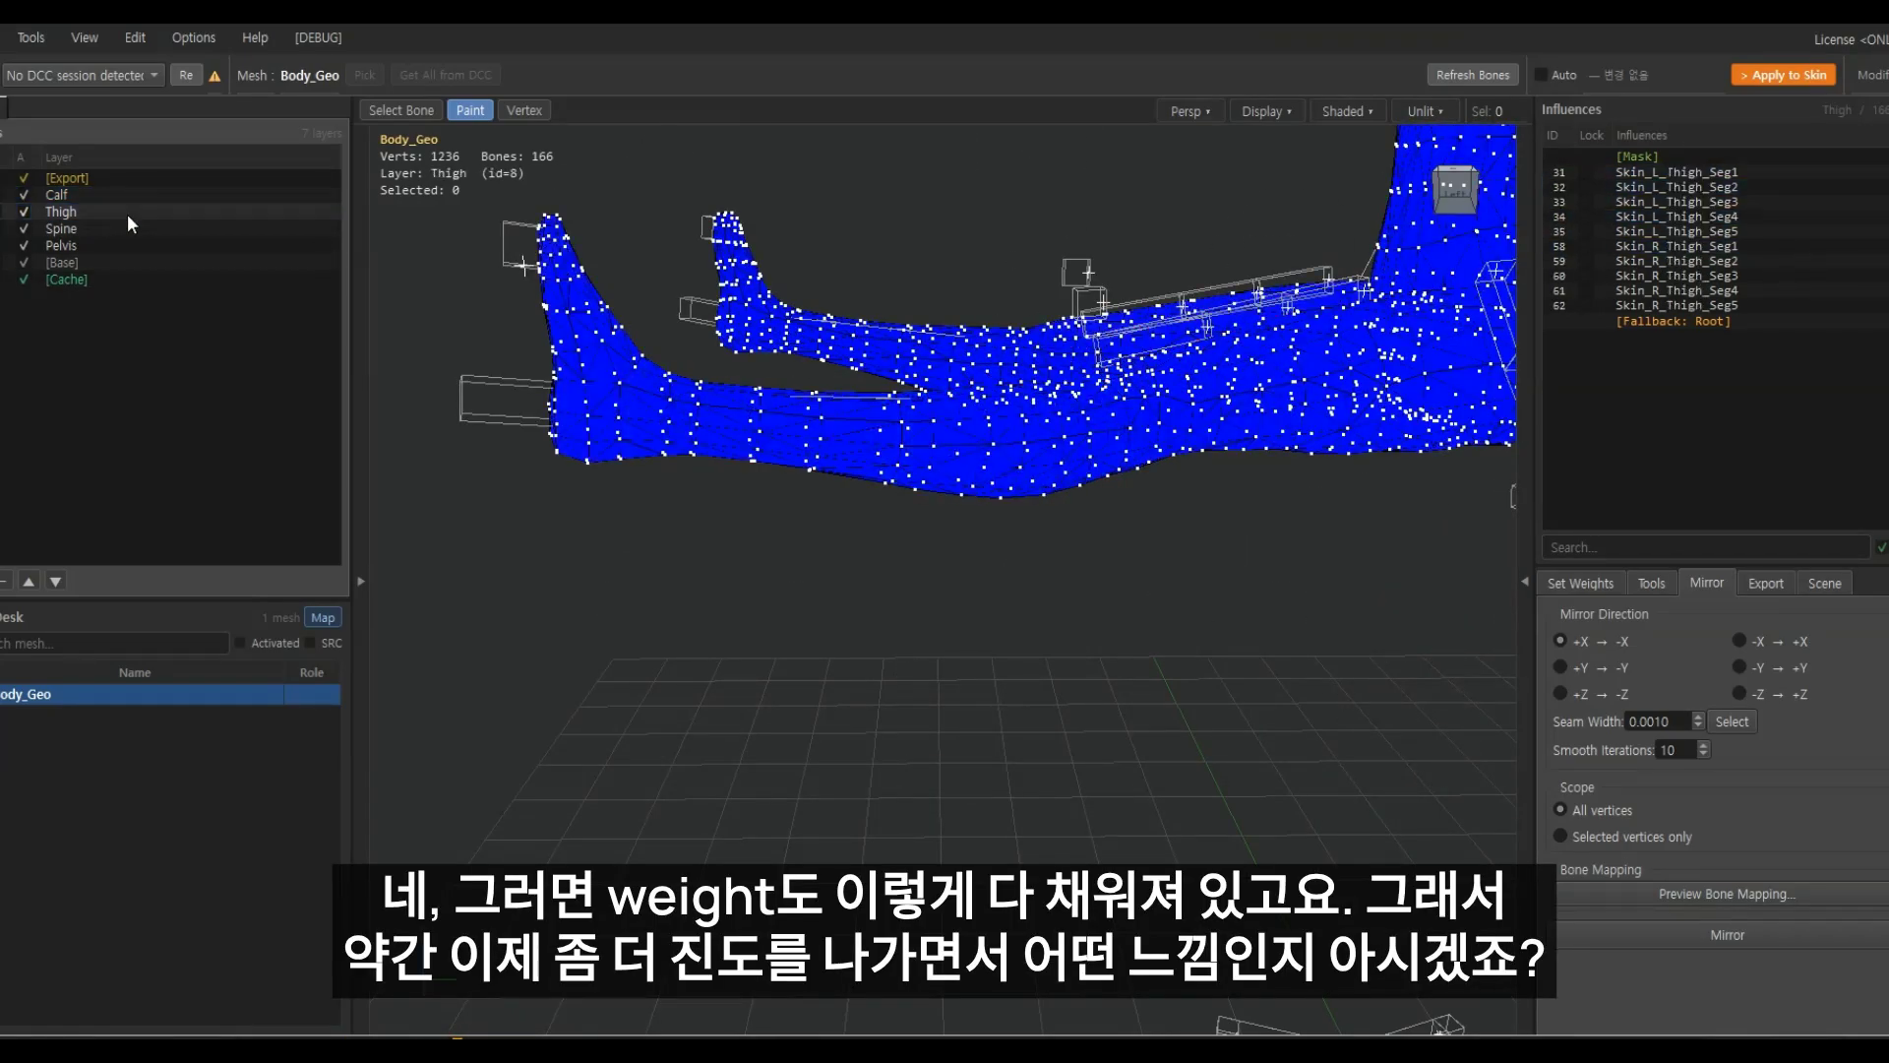
click(71, 224)
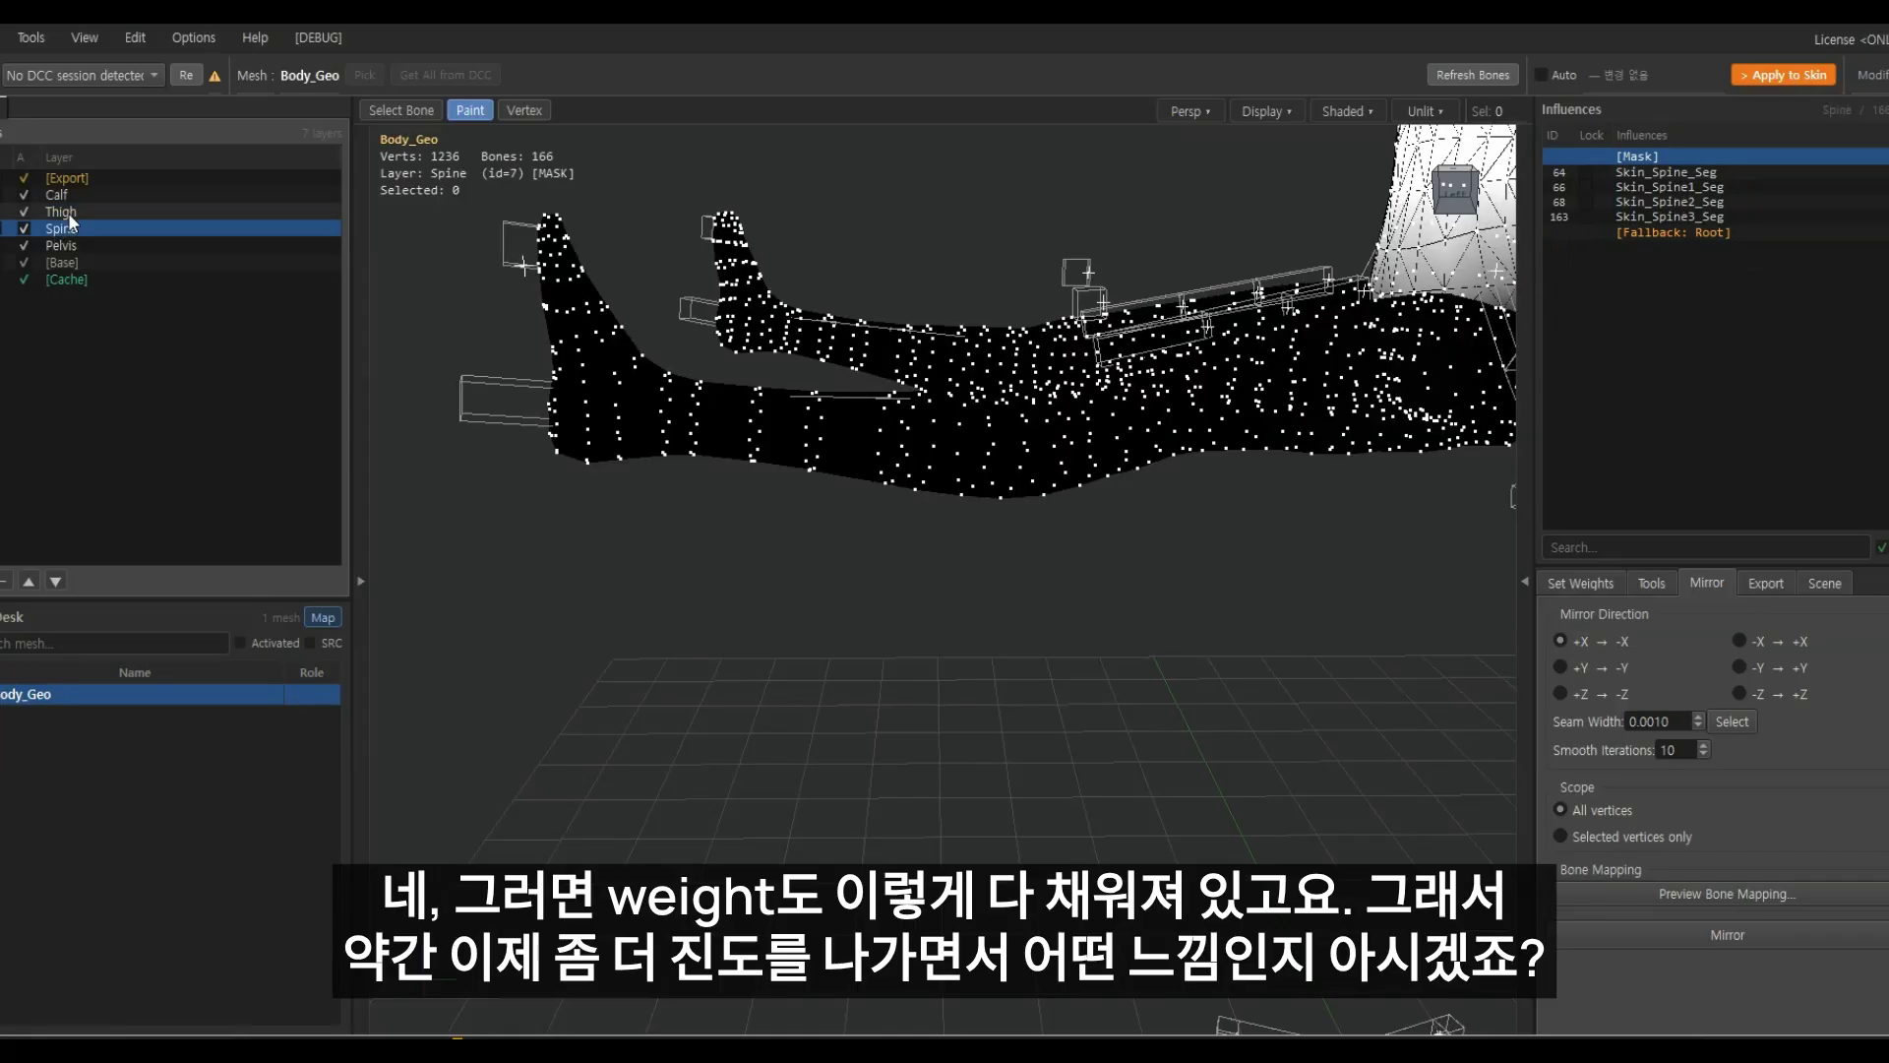
click(132, 246)
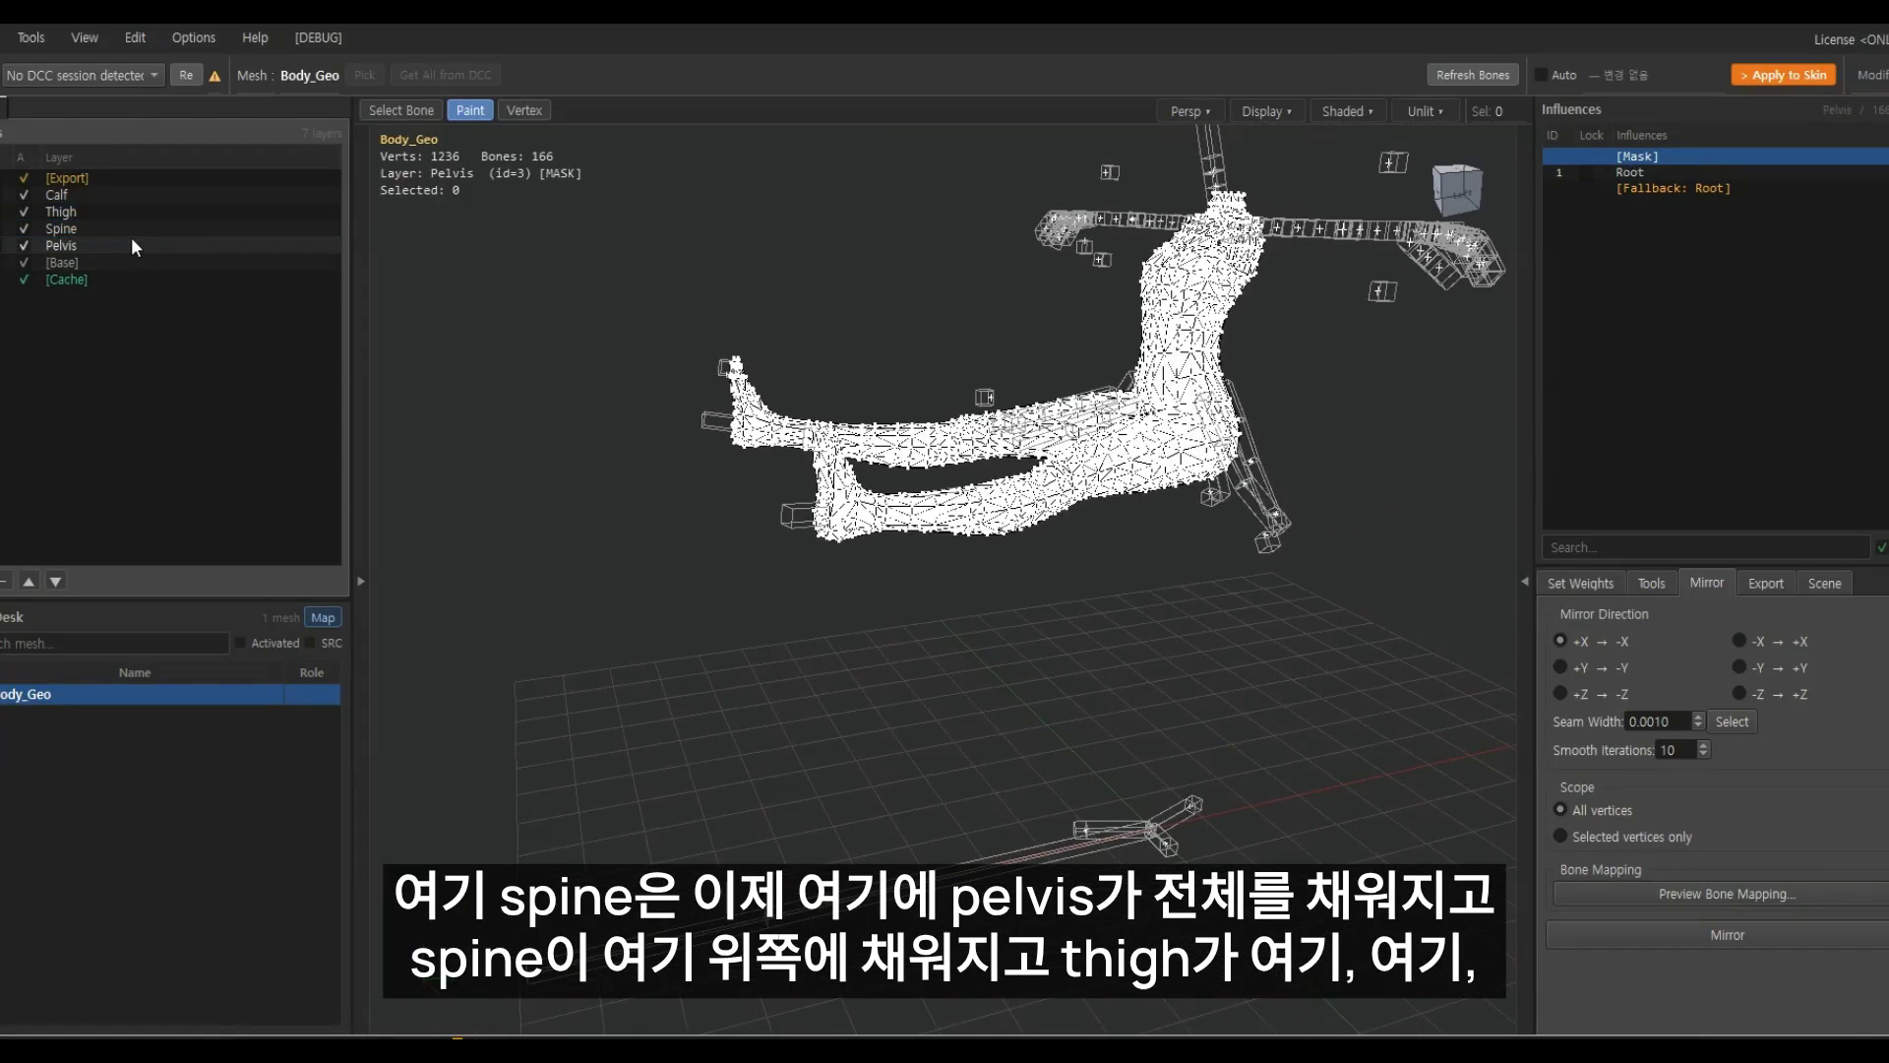
click(104, 228)
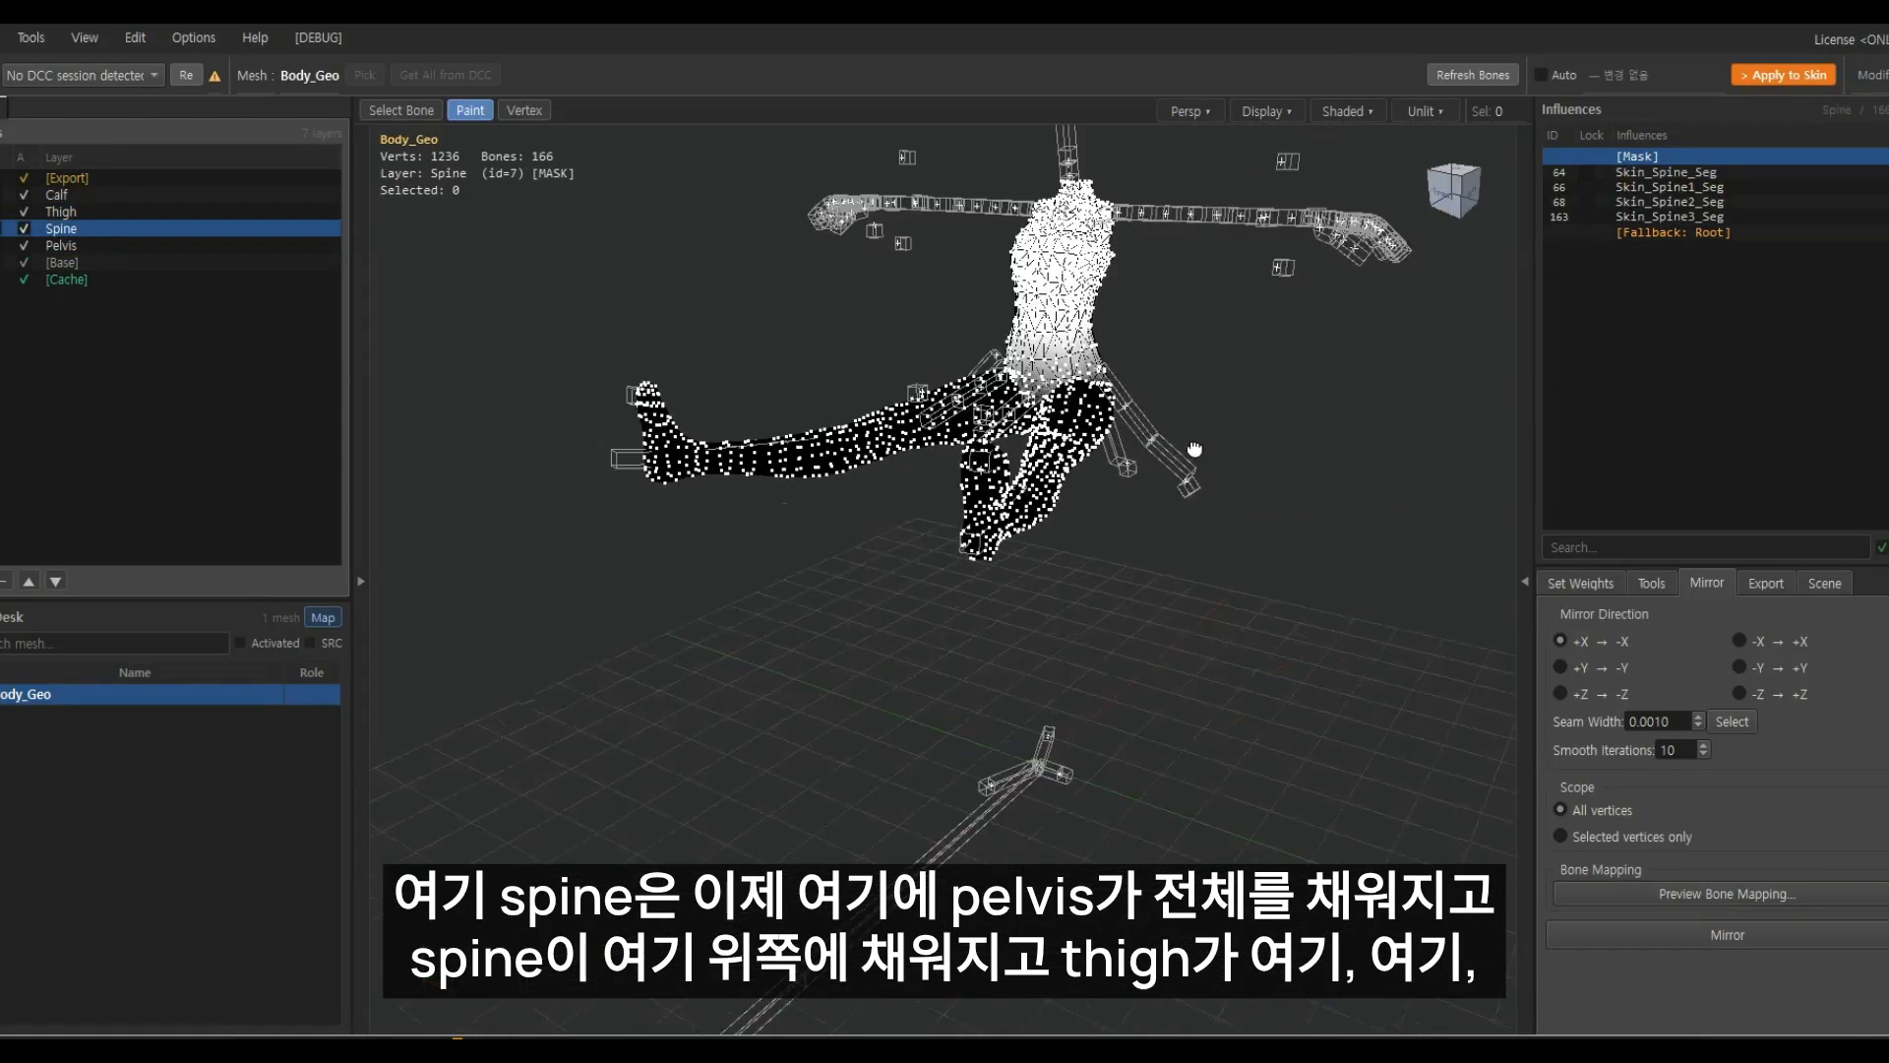
click(157, 211)
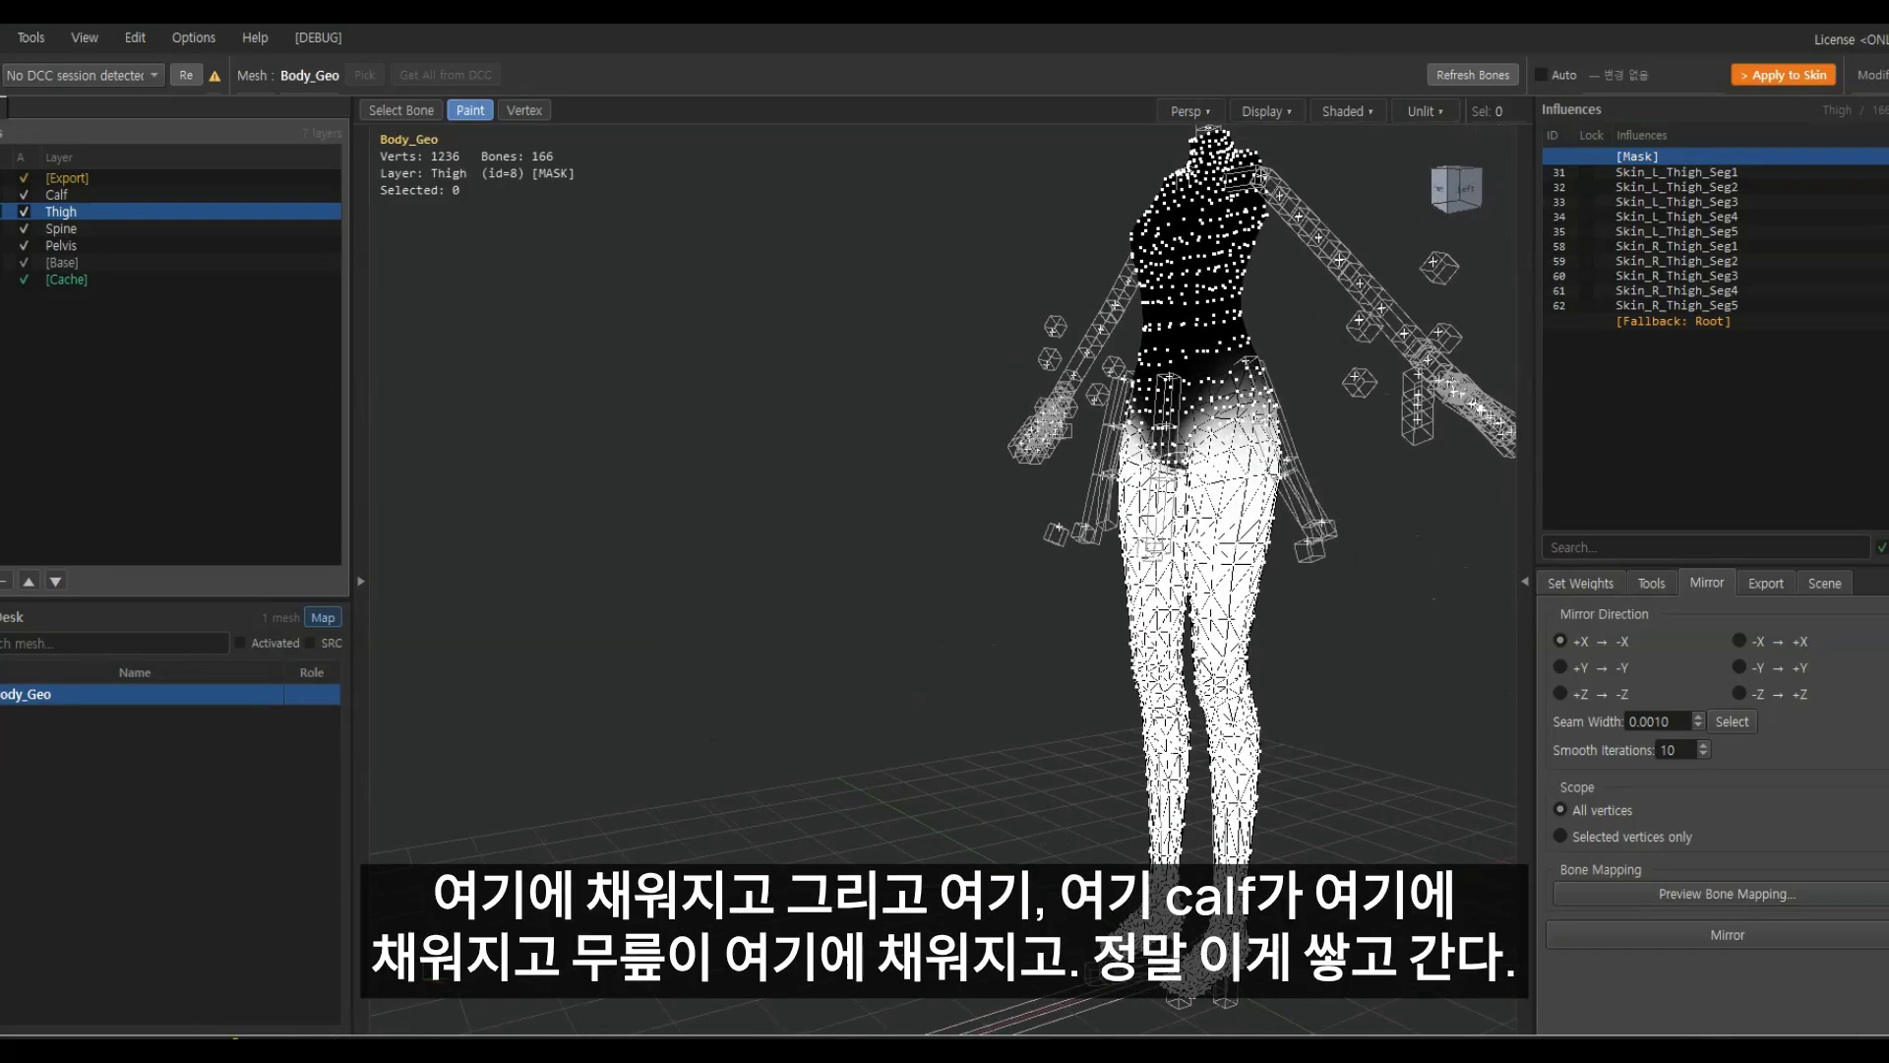
click(125, 192)
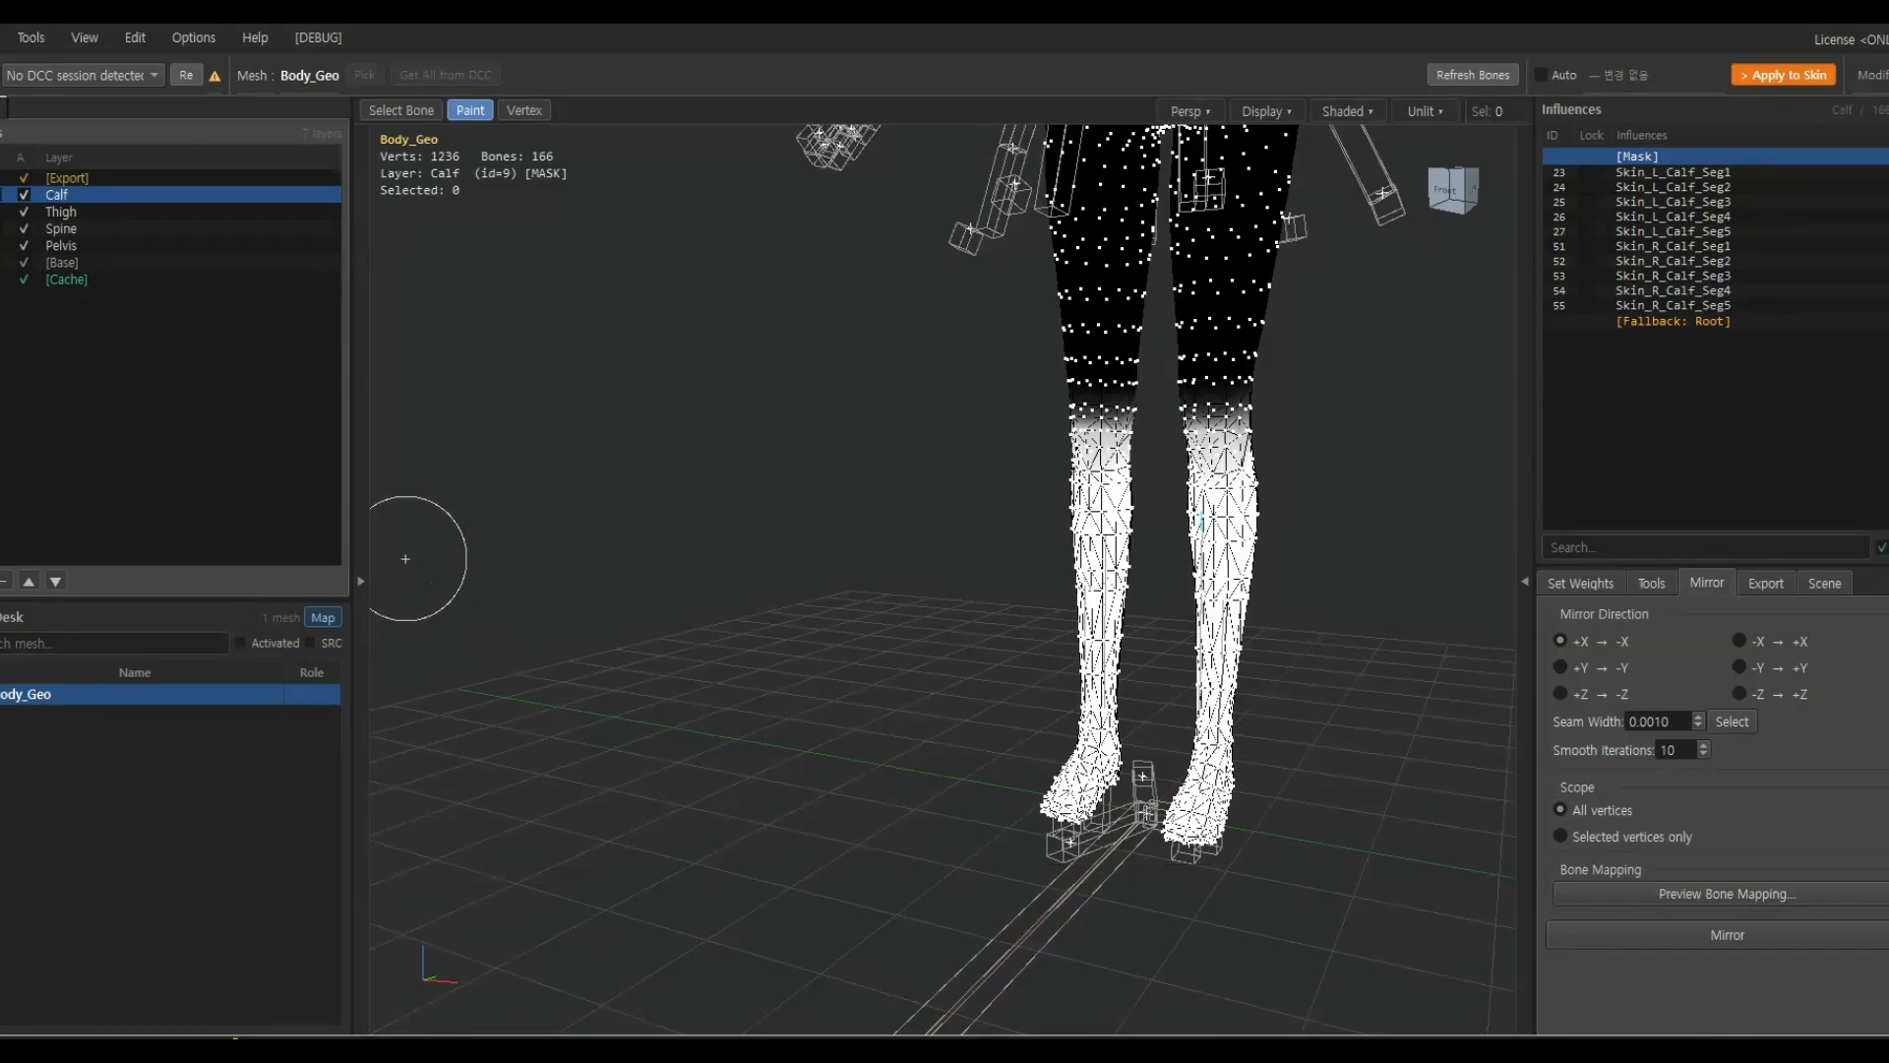
middle_drag(870, 594, 821, 568)
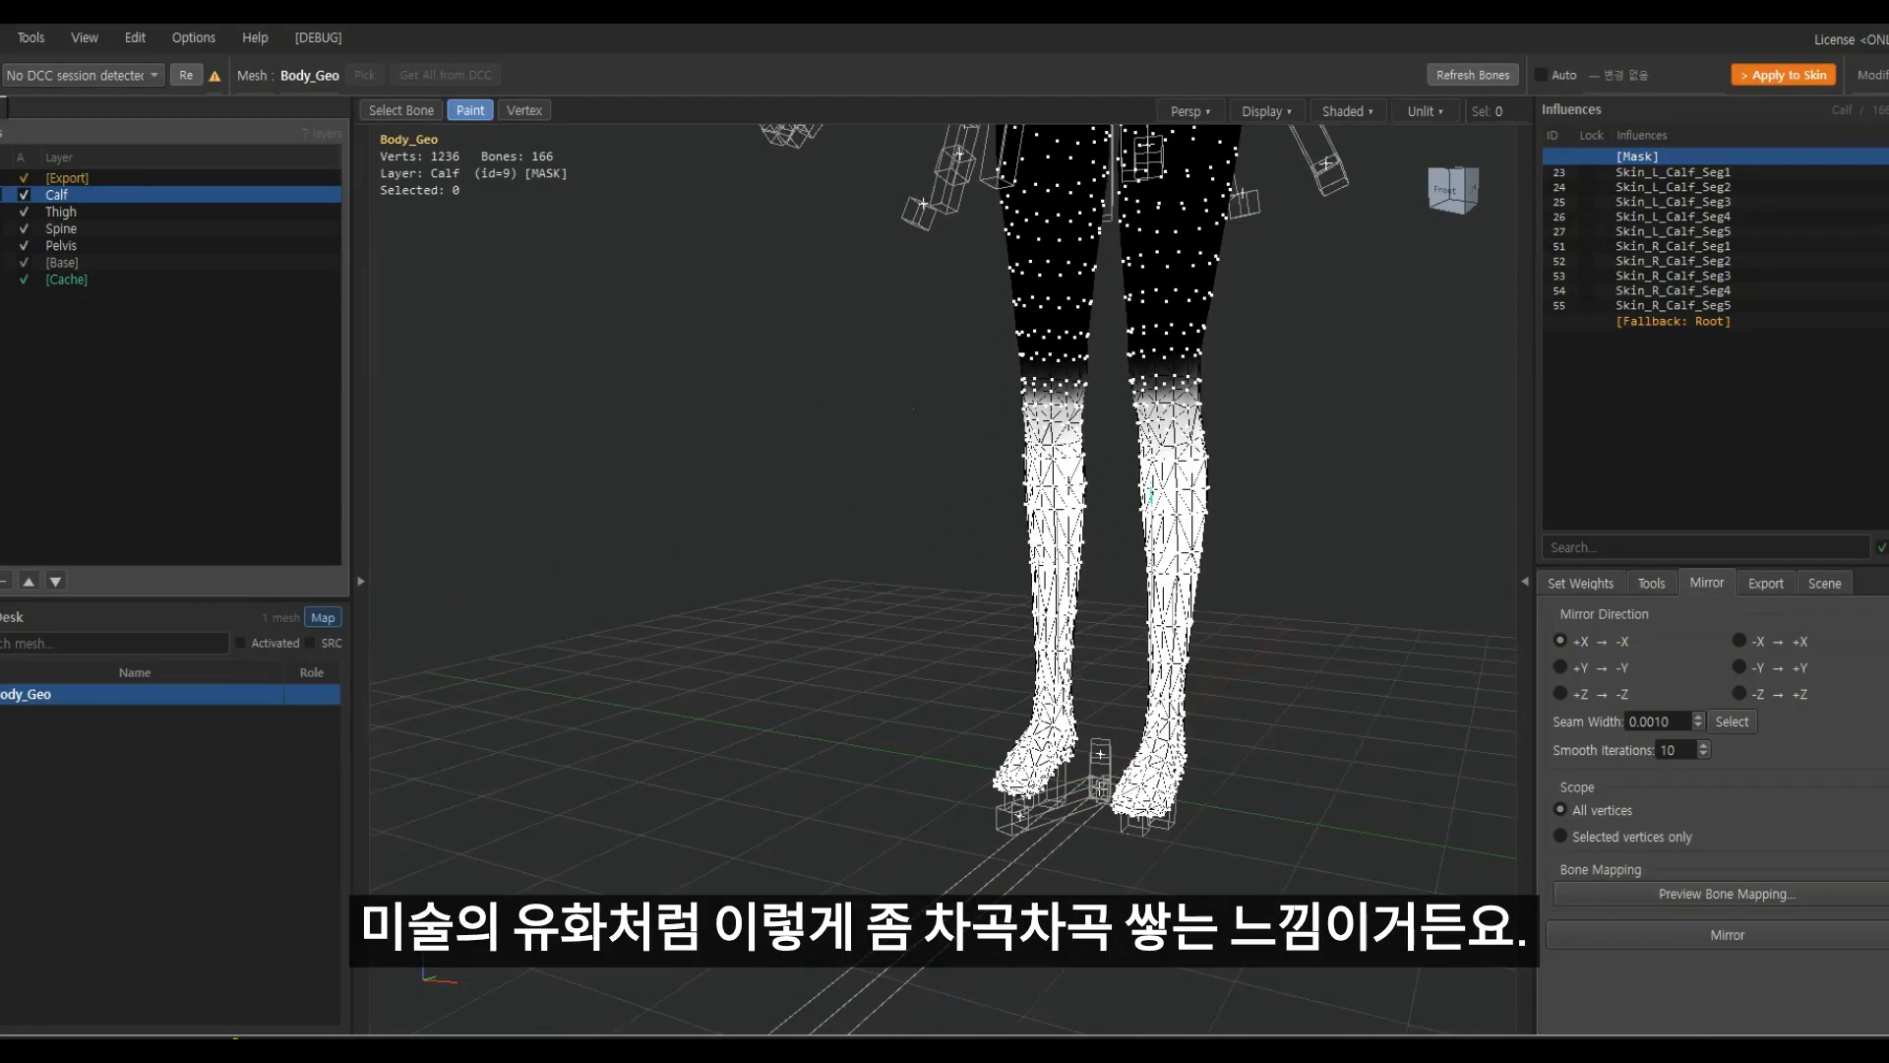
Add a new layer above Calf and name it Foot
click(0, 581)
double_click(103, 196)
text(F)
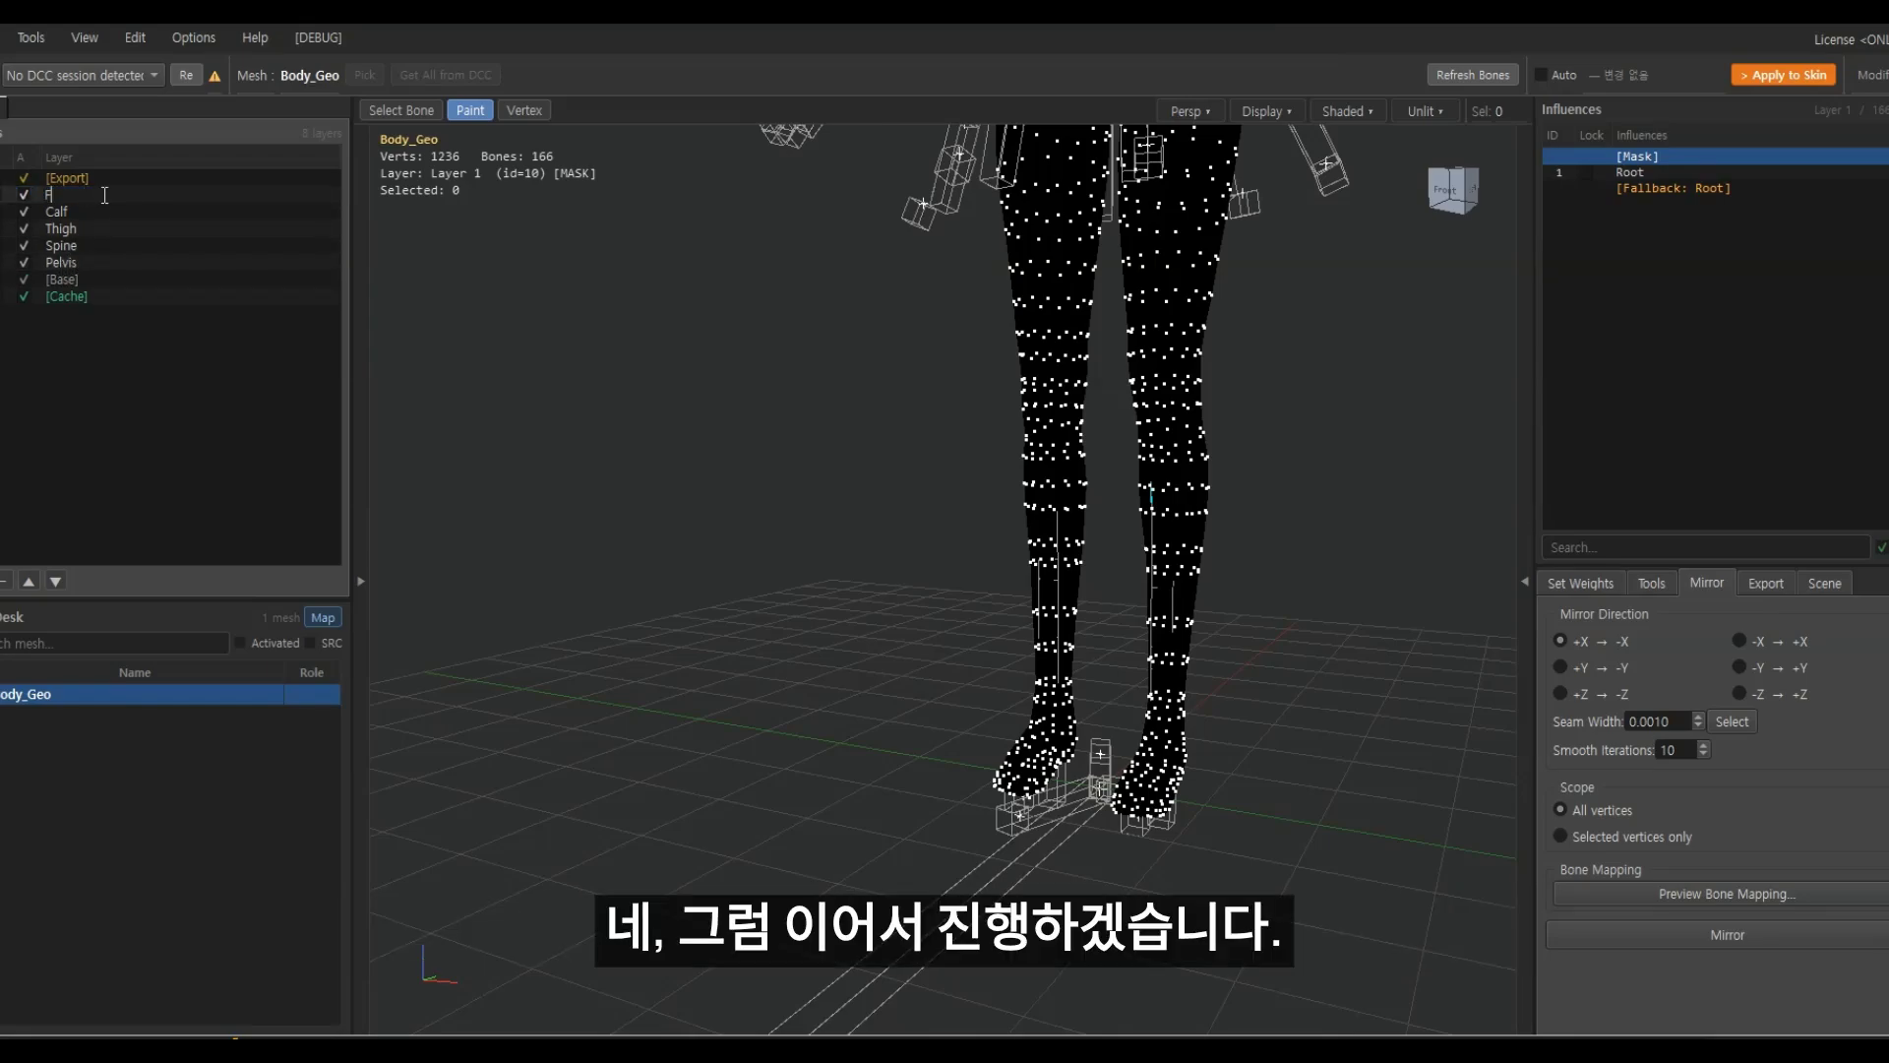
text(oot)
key(Return)
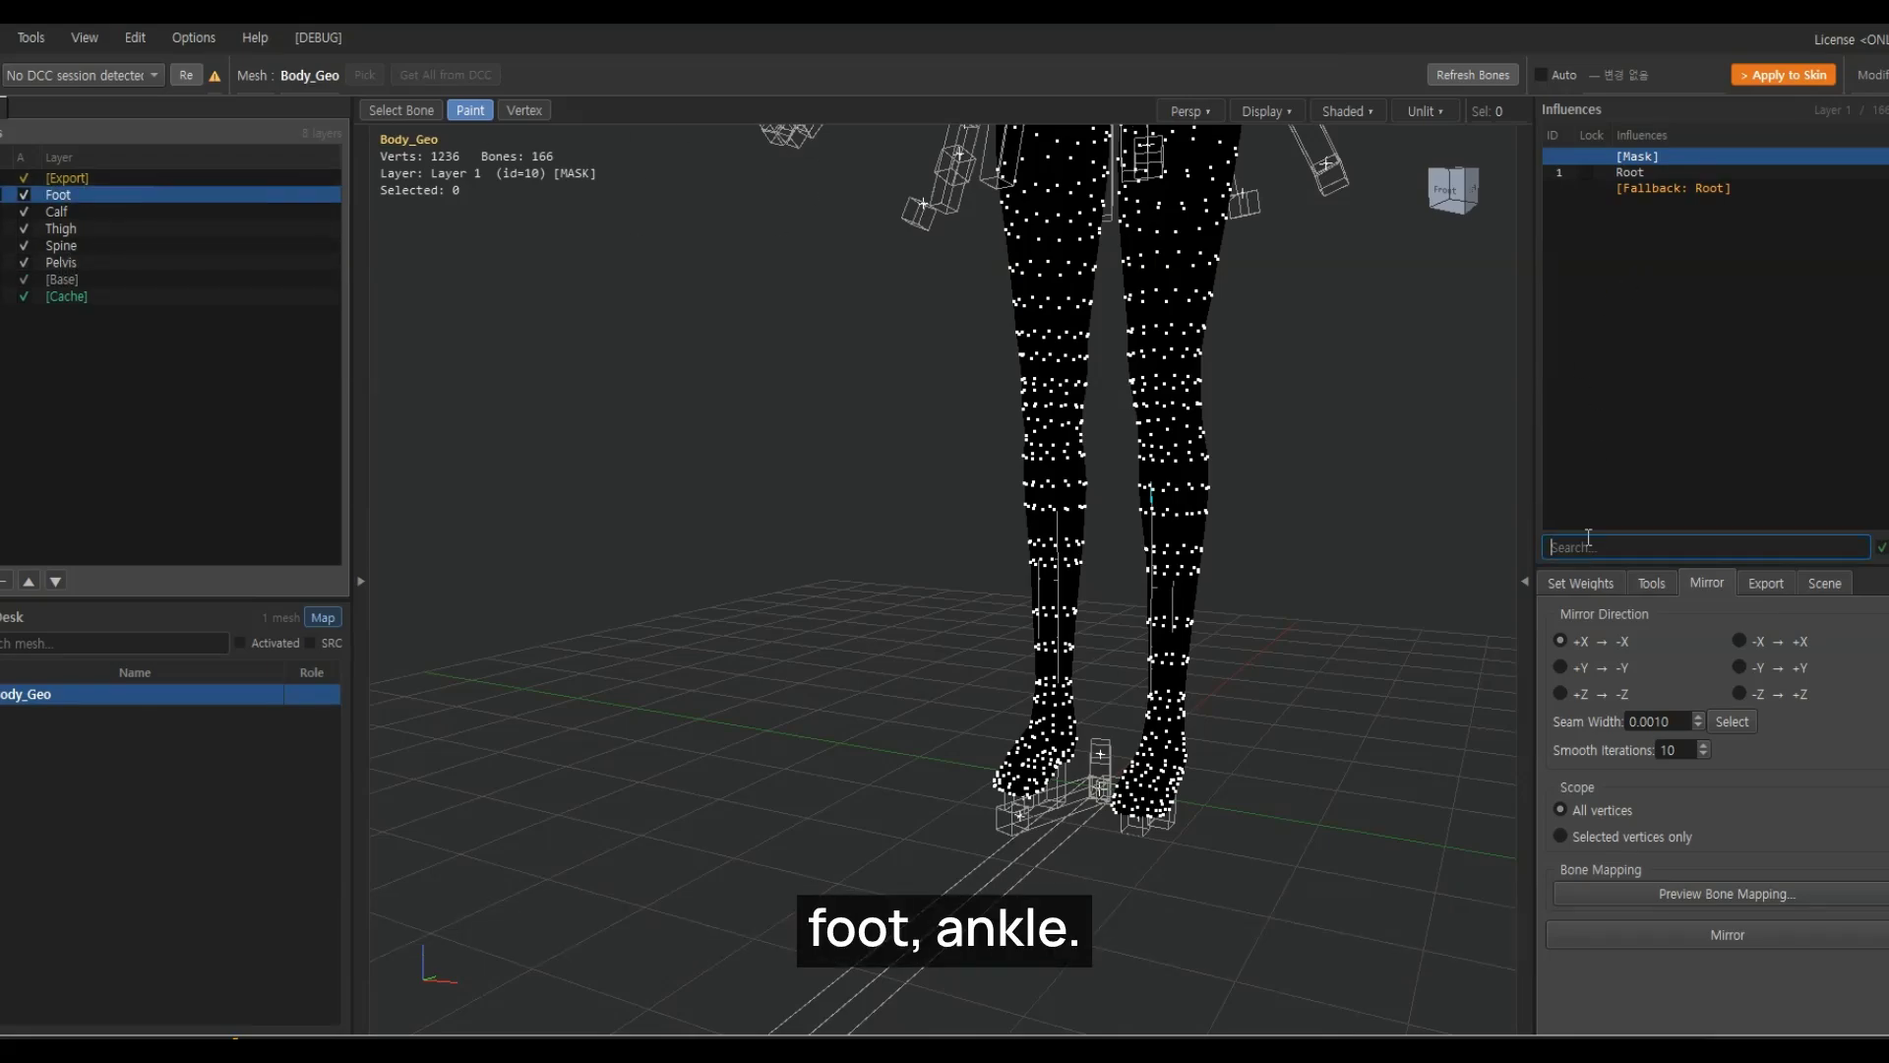
Search for "foot" in both the layer's influences and the mesh's bone hierarchy
click(1588, 537)
text(foot)
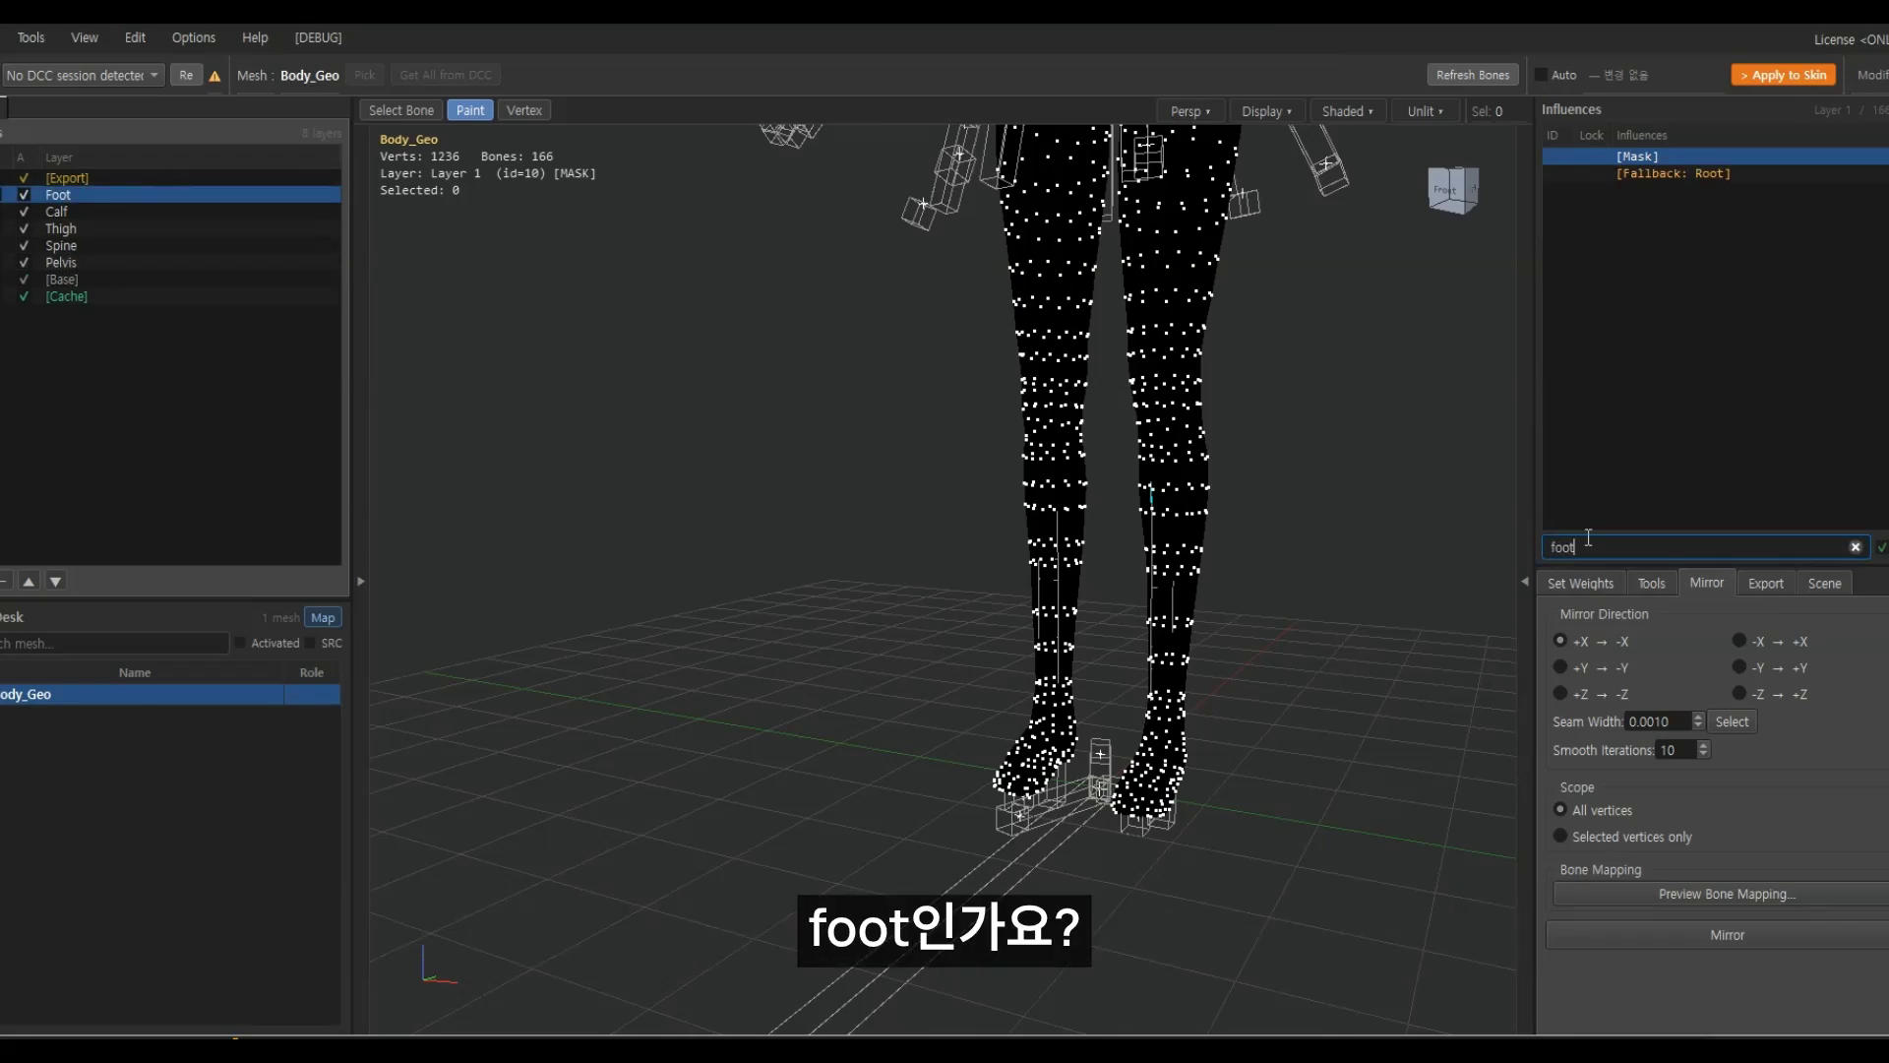
click(1532, 584)
double_click(1243, 181)
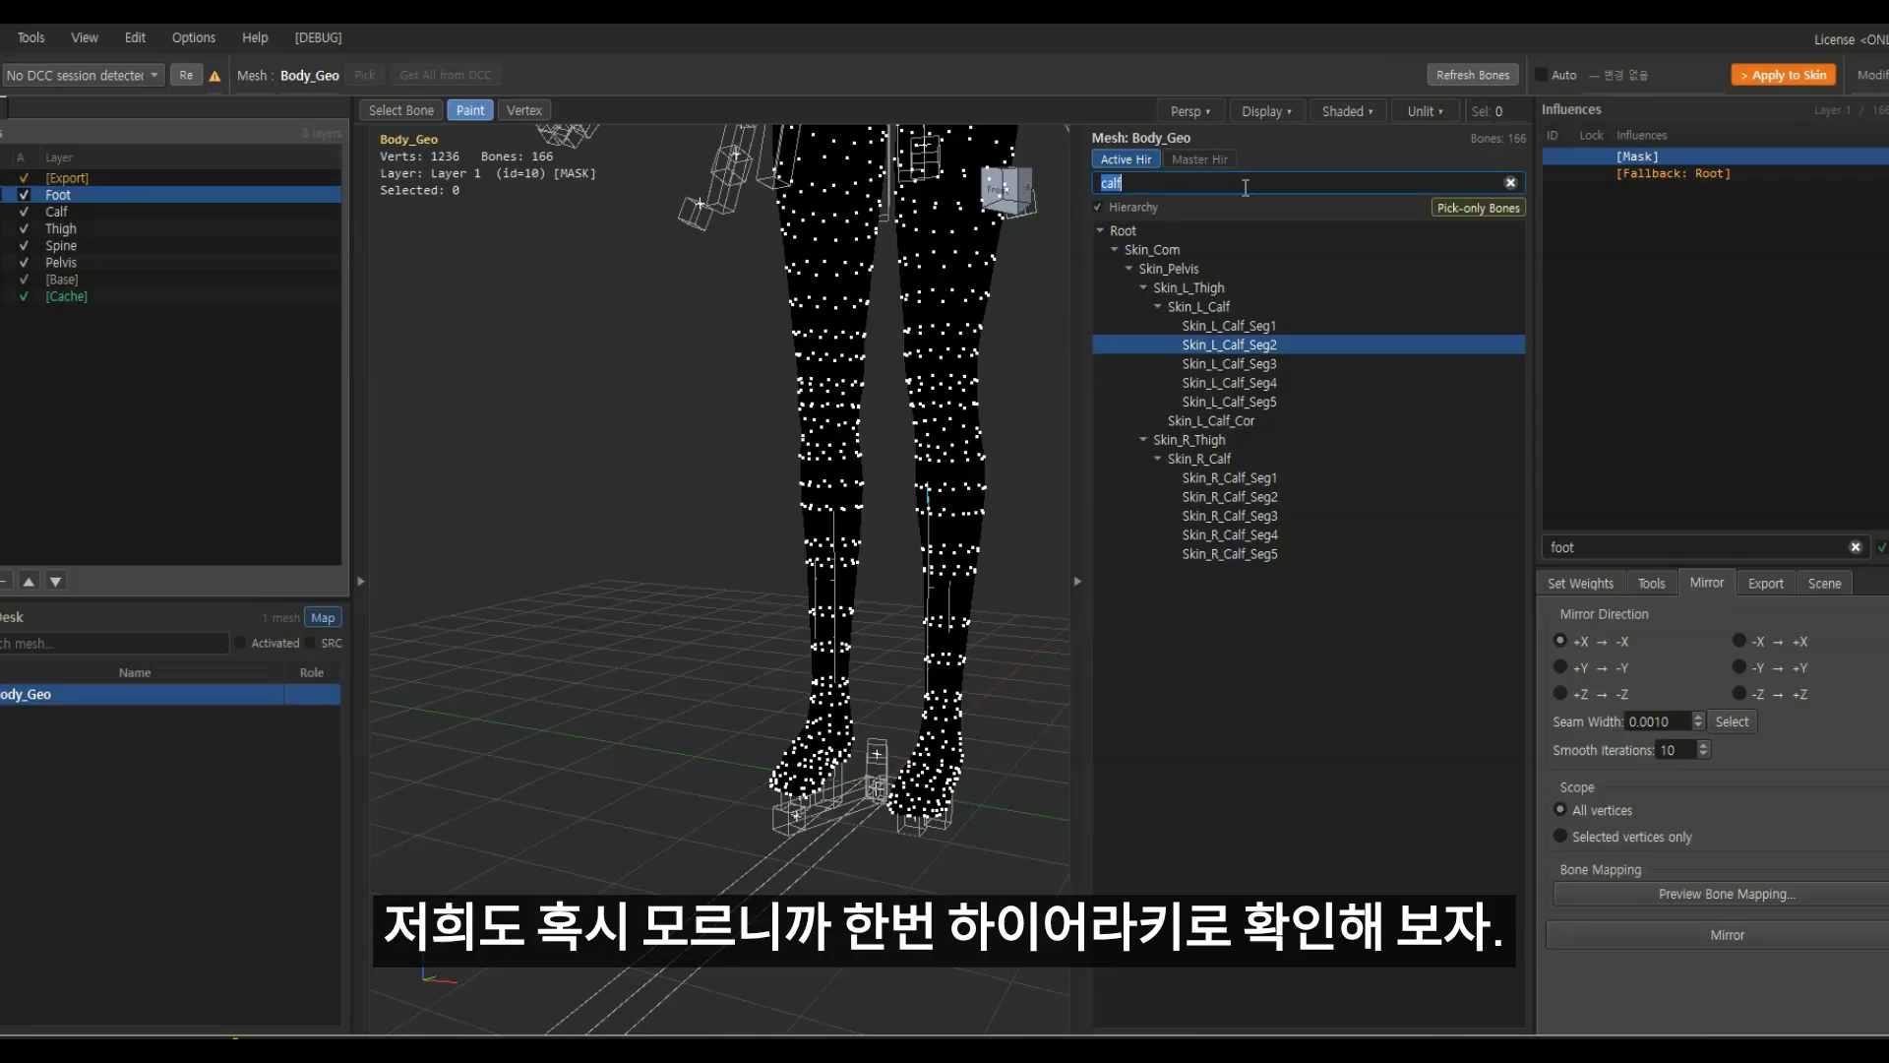
text(foot)
key(Tab)
Clear the bone search and inspect Skin_R_Foot and its child Skin_R_Toe0 in the full hierarchy for segment bones
double_click(1191, 182)
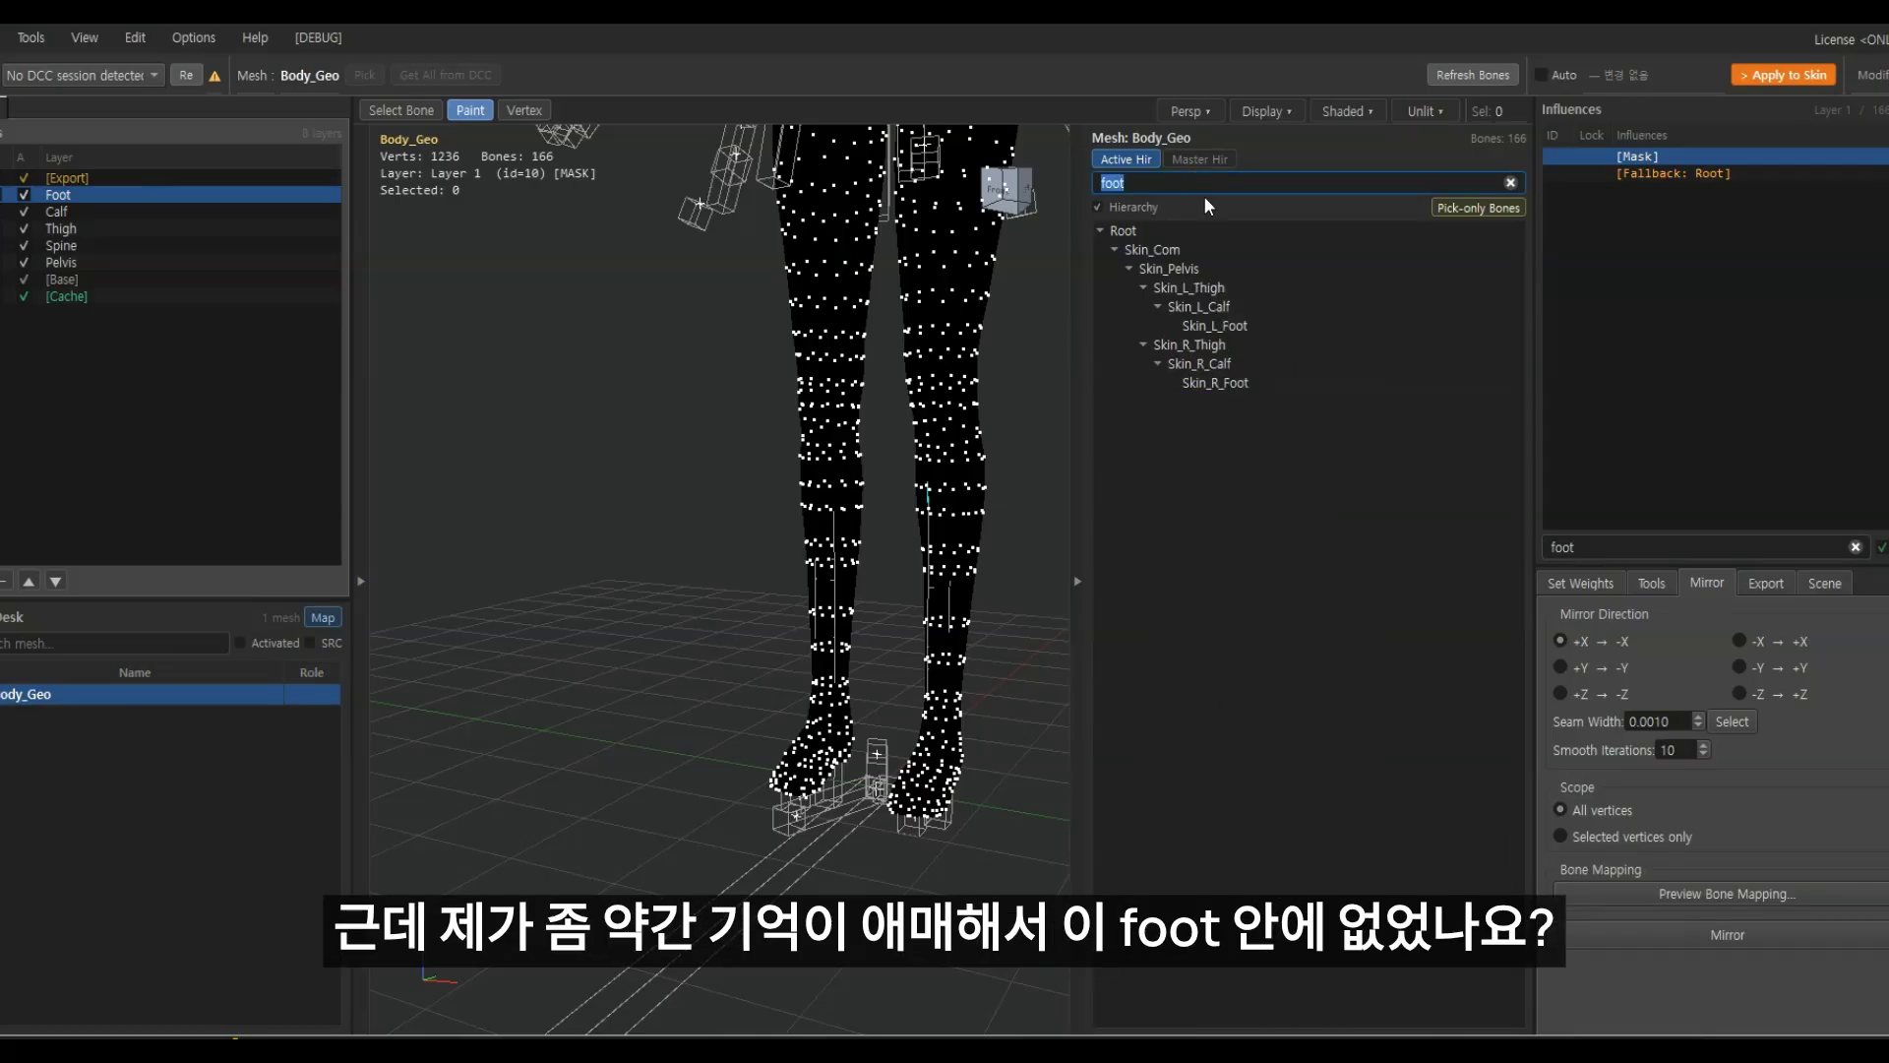
key(BackSpace)
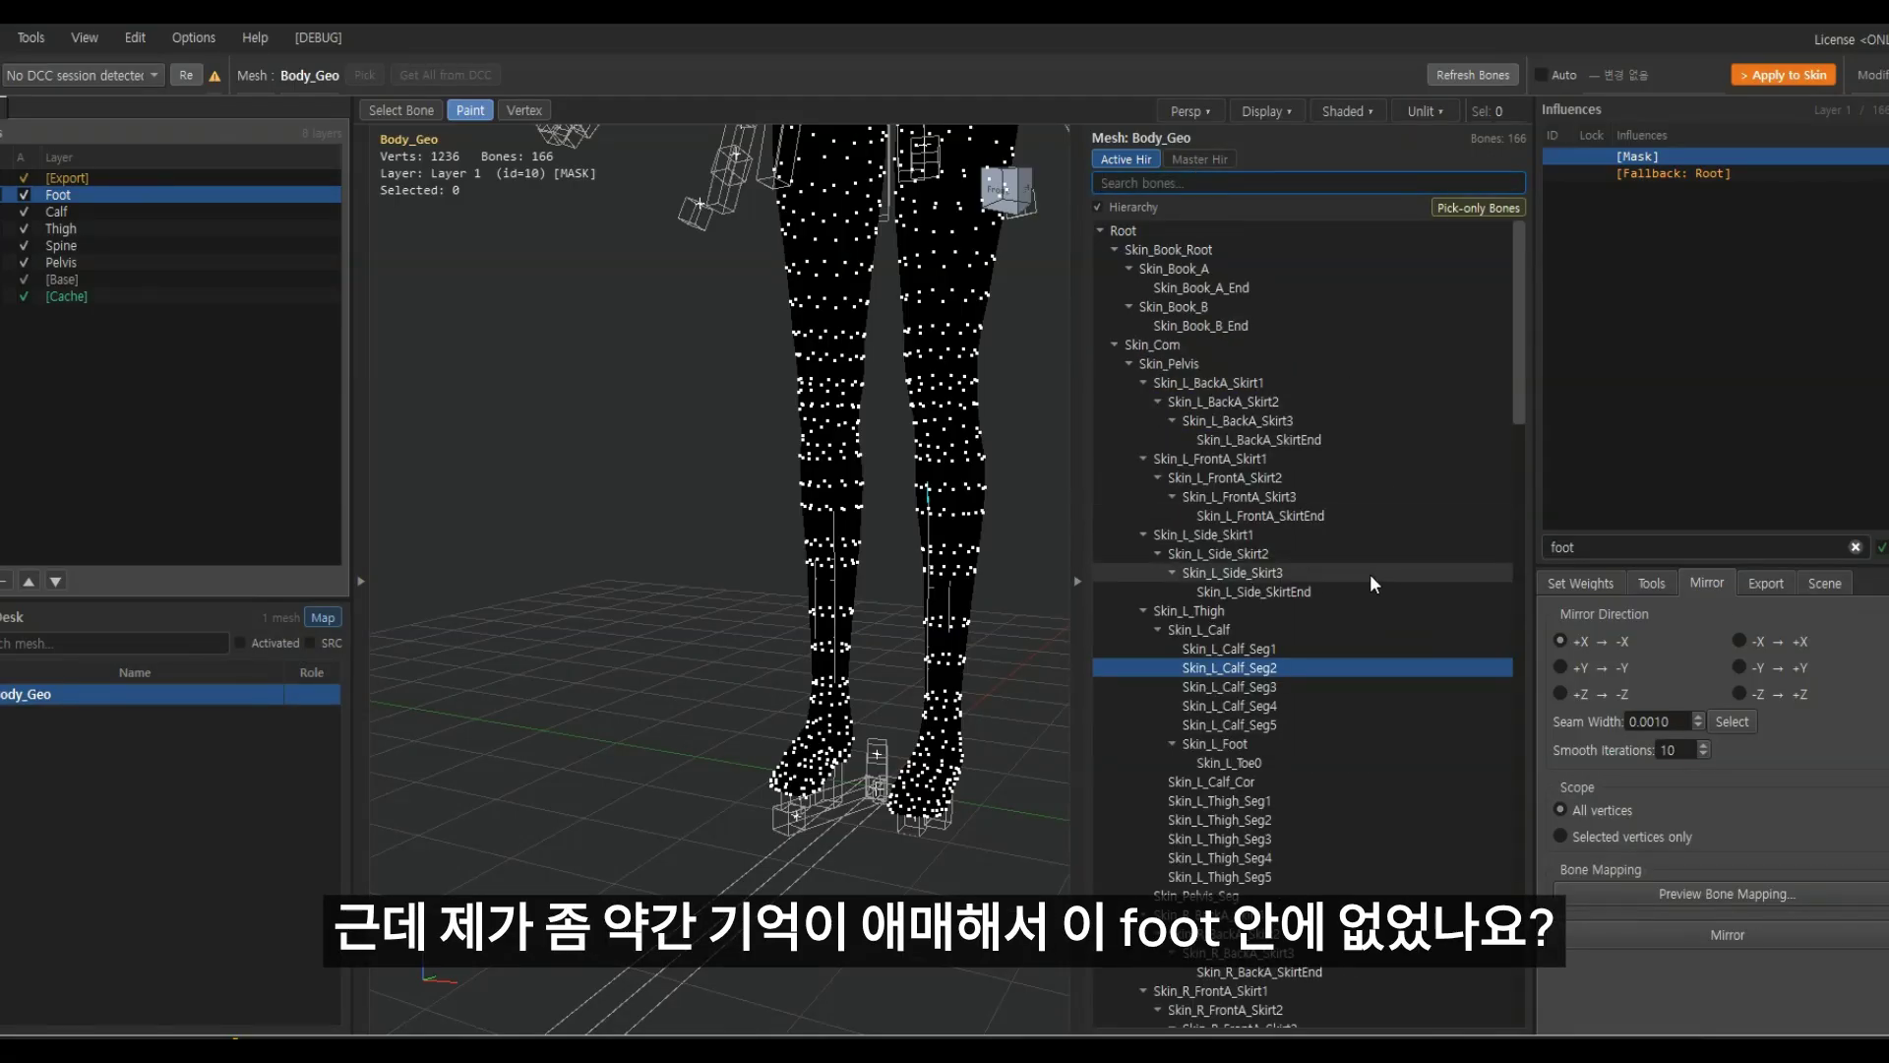
scroll(1273, 529, down, 15)
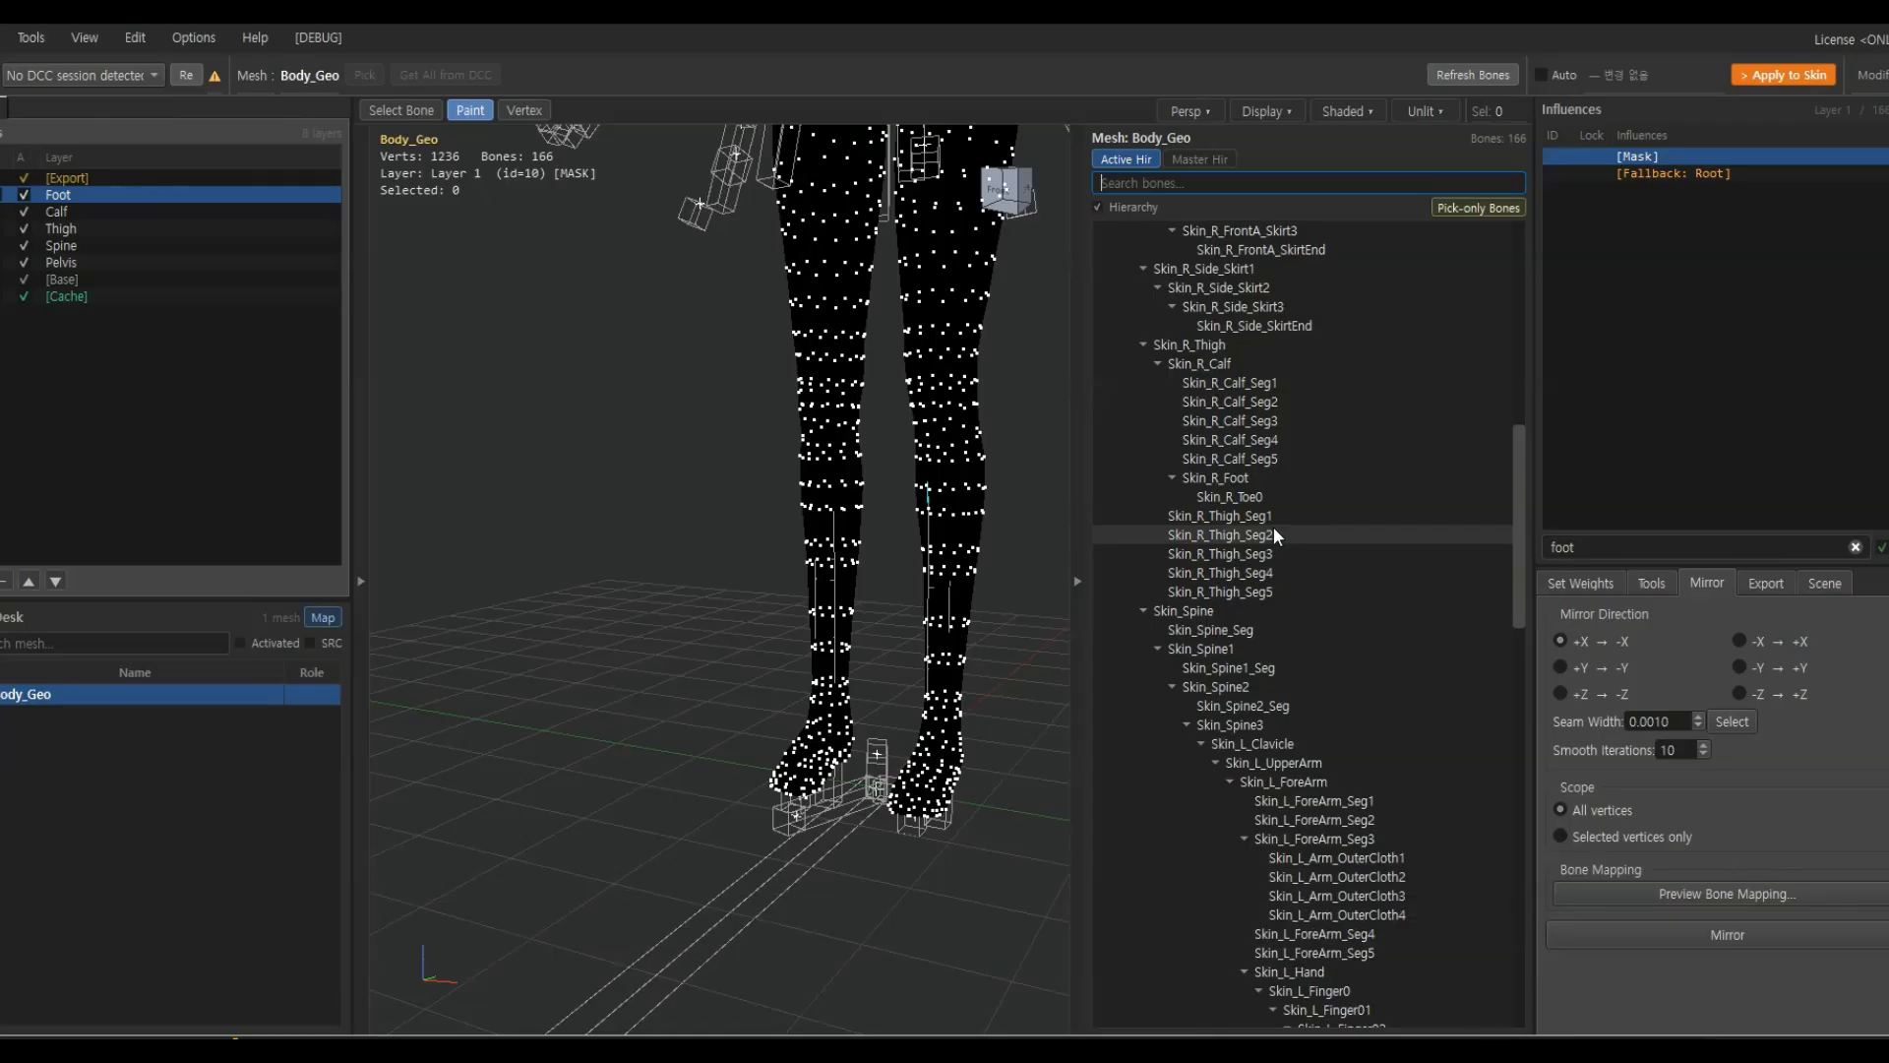
scroll(1318, 585, up, 4)
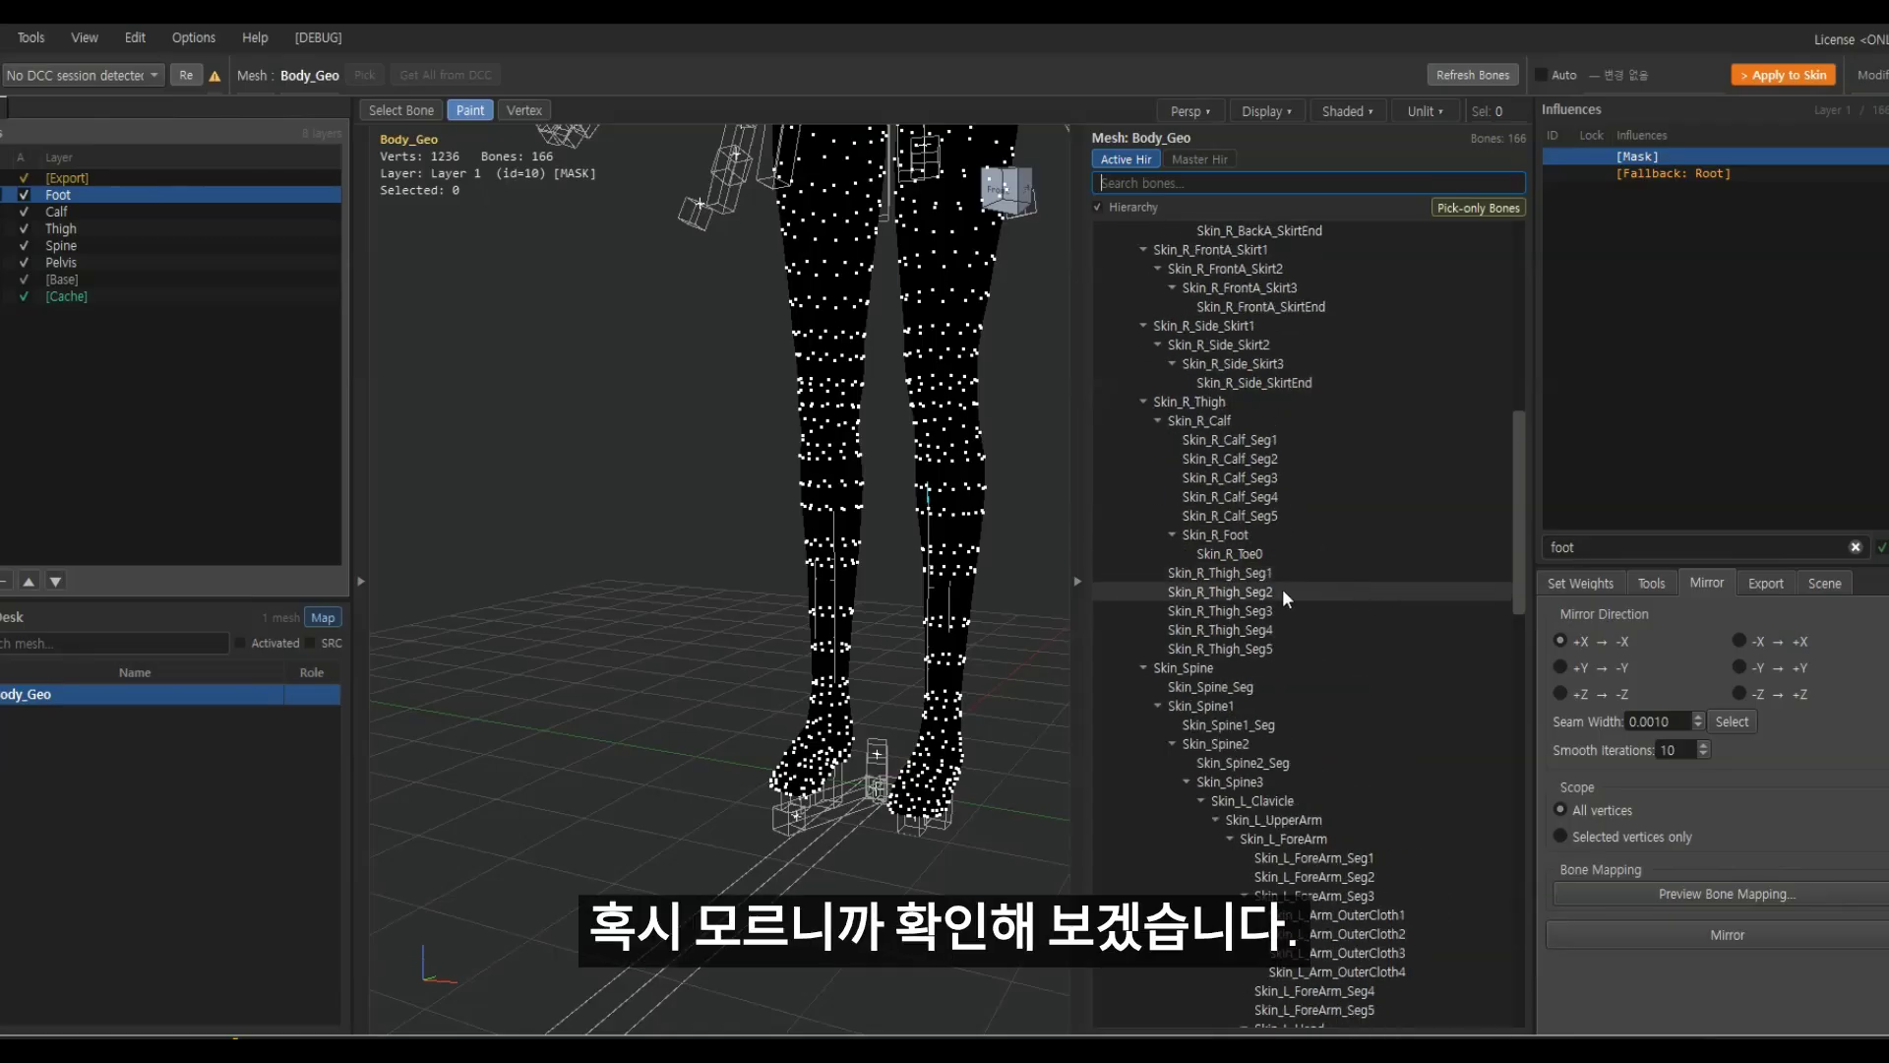
click(1144, 667)
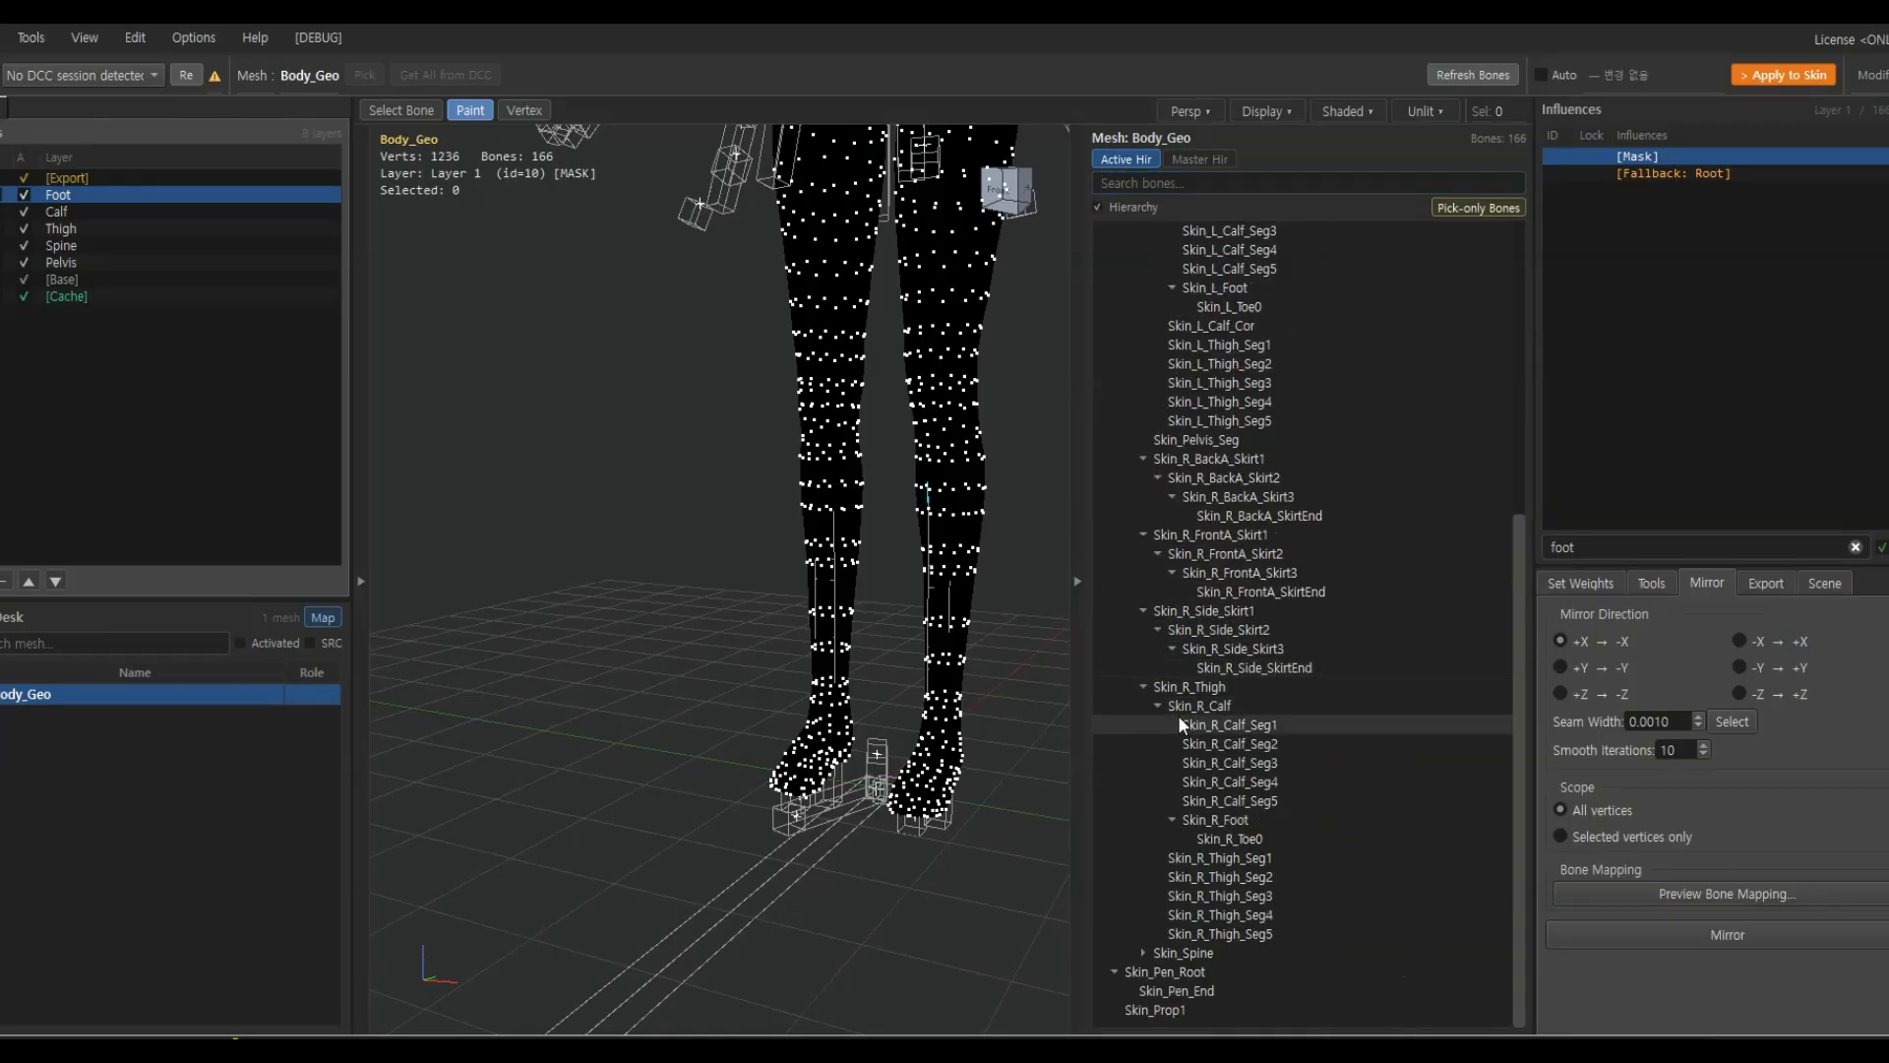
click(1252, 822)
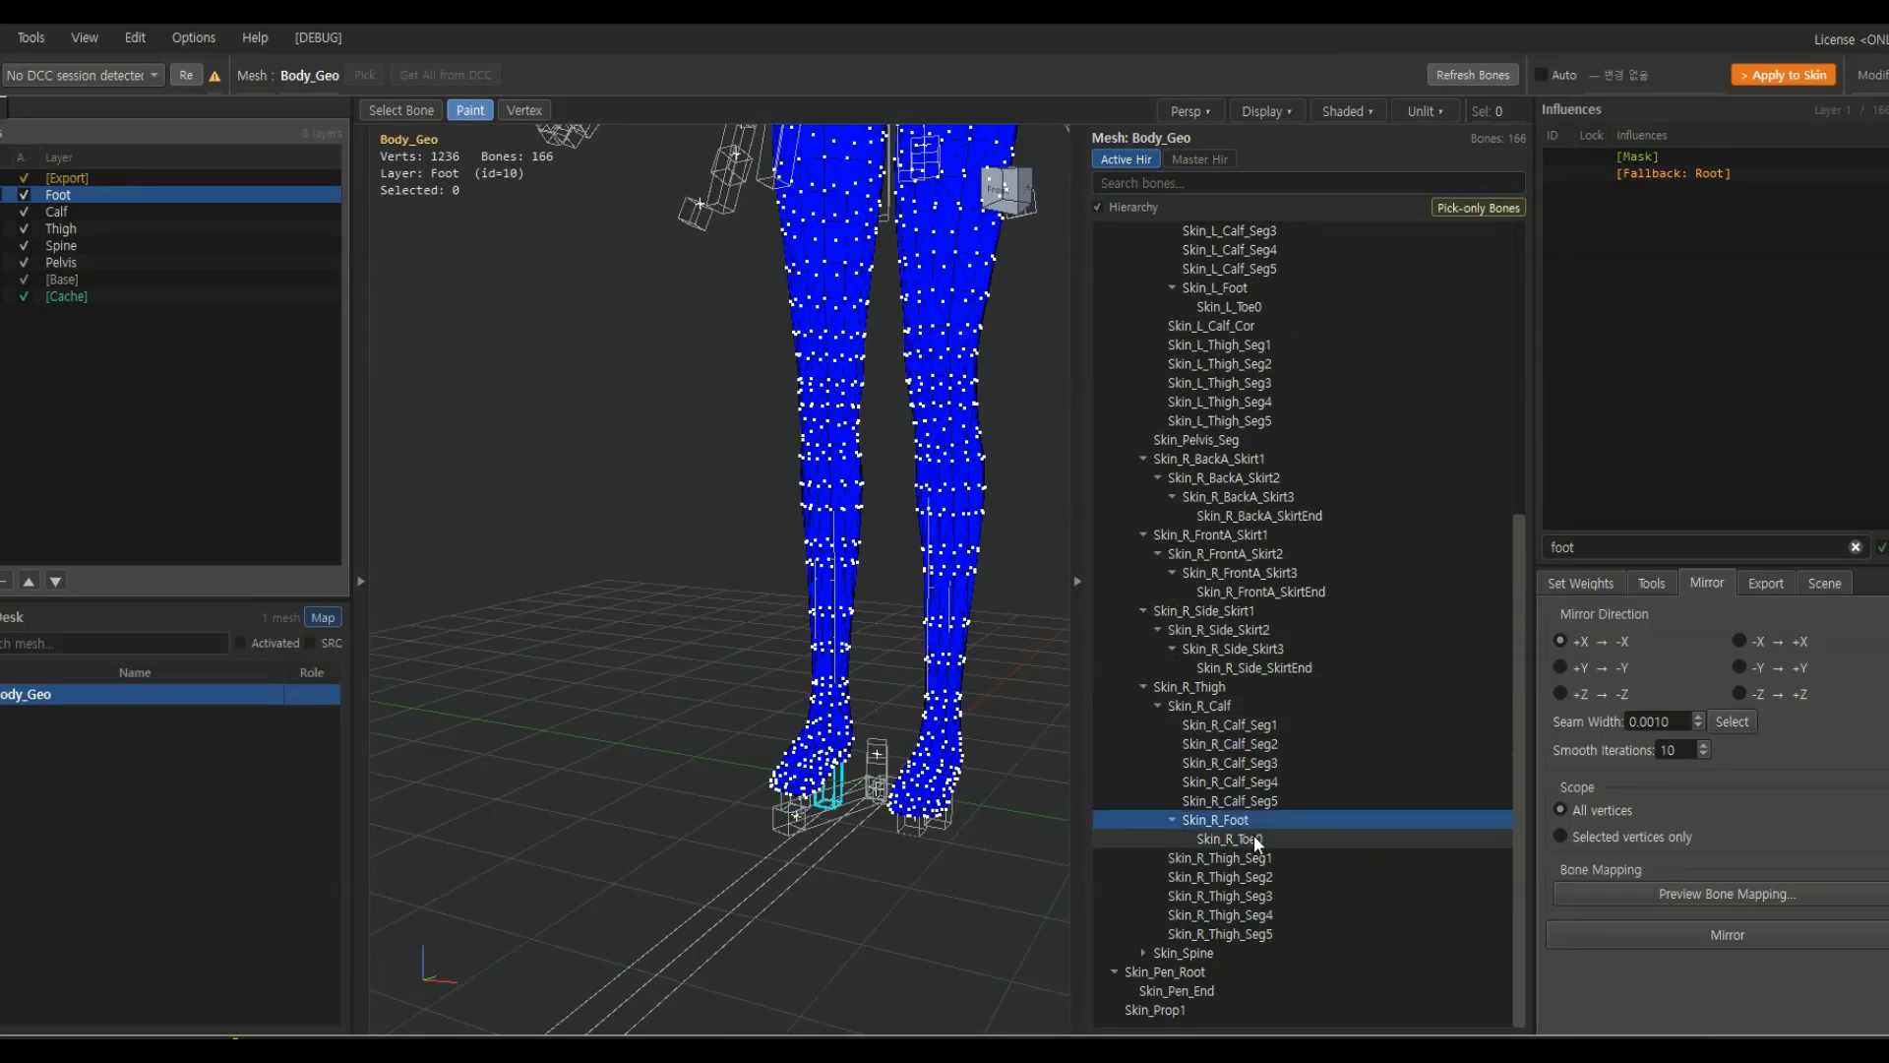
click(1248, 836)
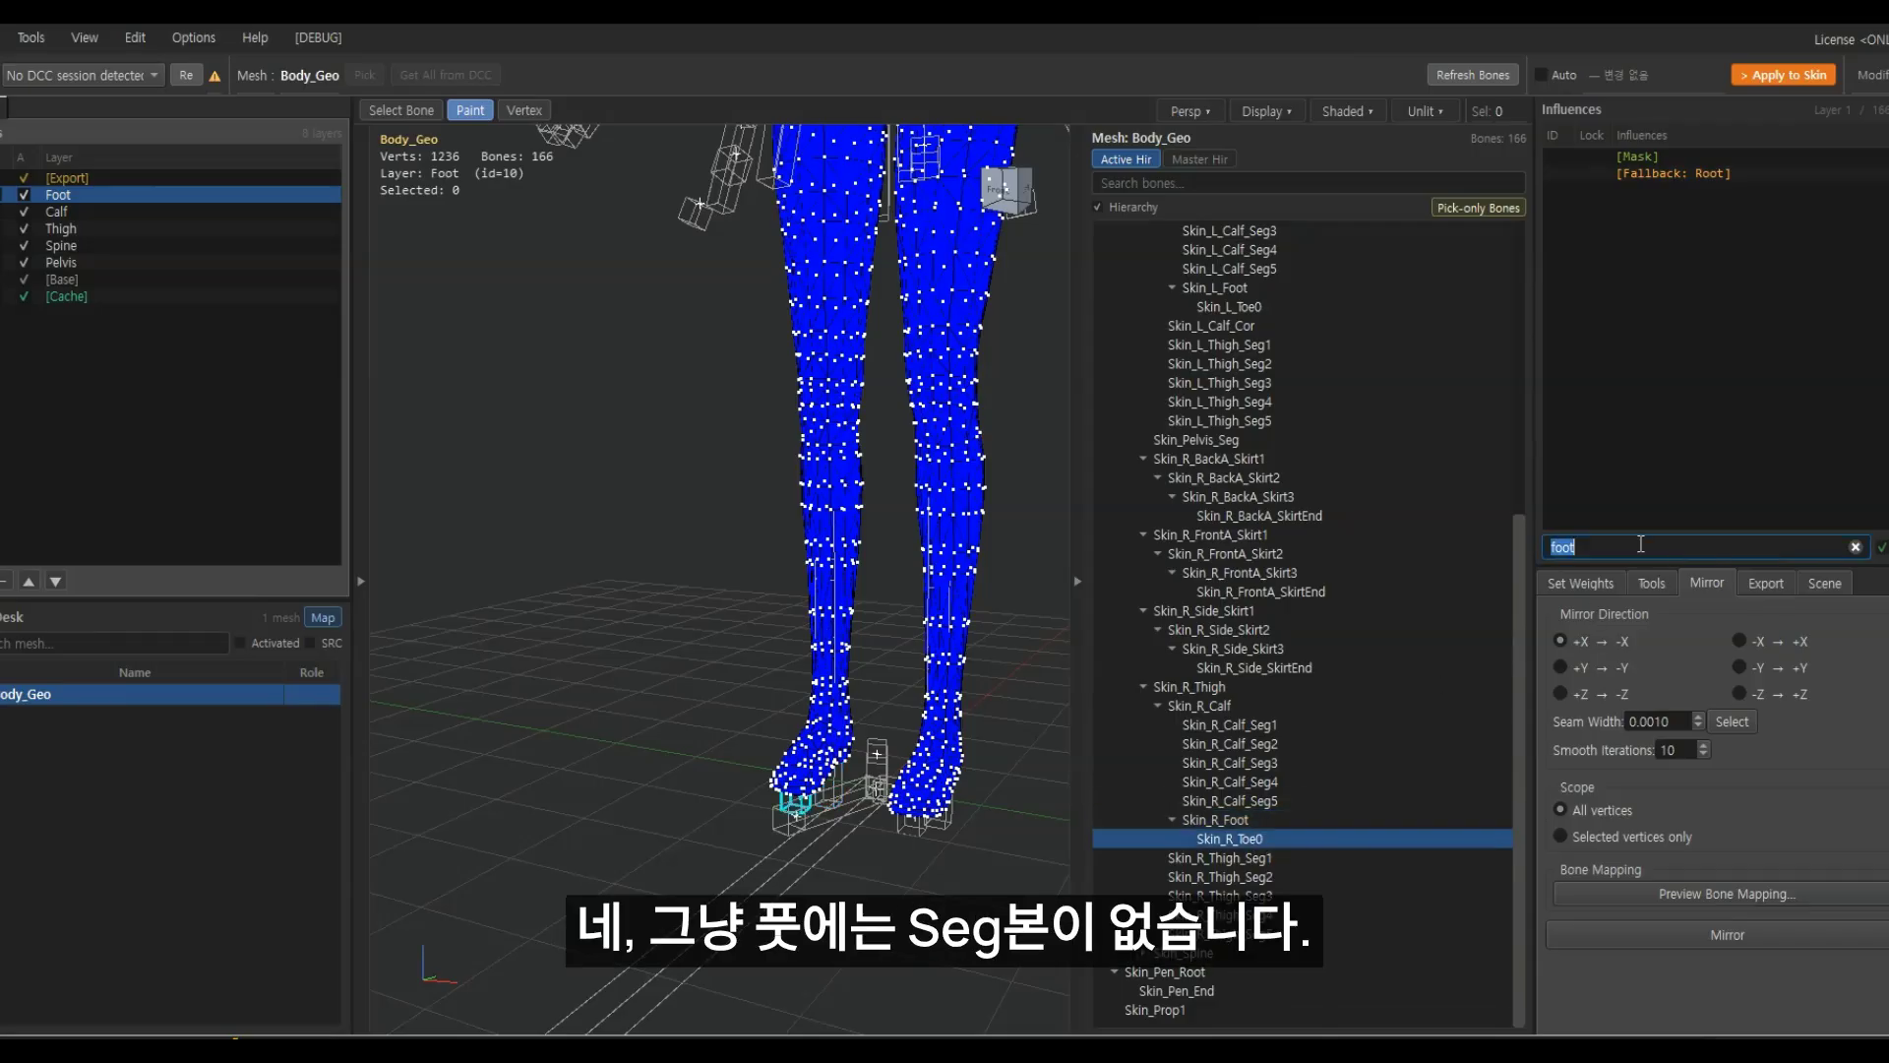
Show all influences matching "foot" and flood Skin_L_Foot in the Foot layer with a weight of 1.00
click(1882, 548)
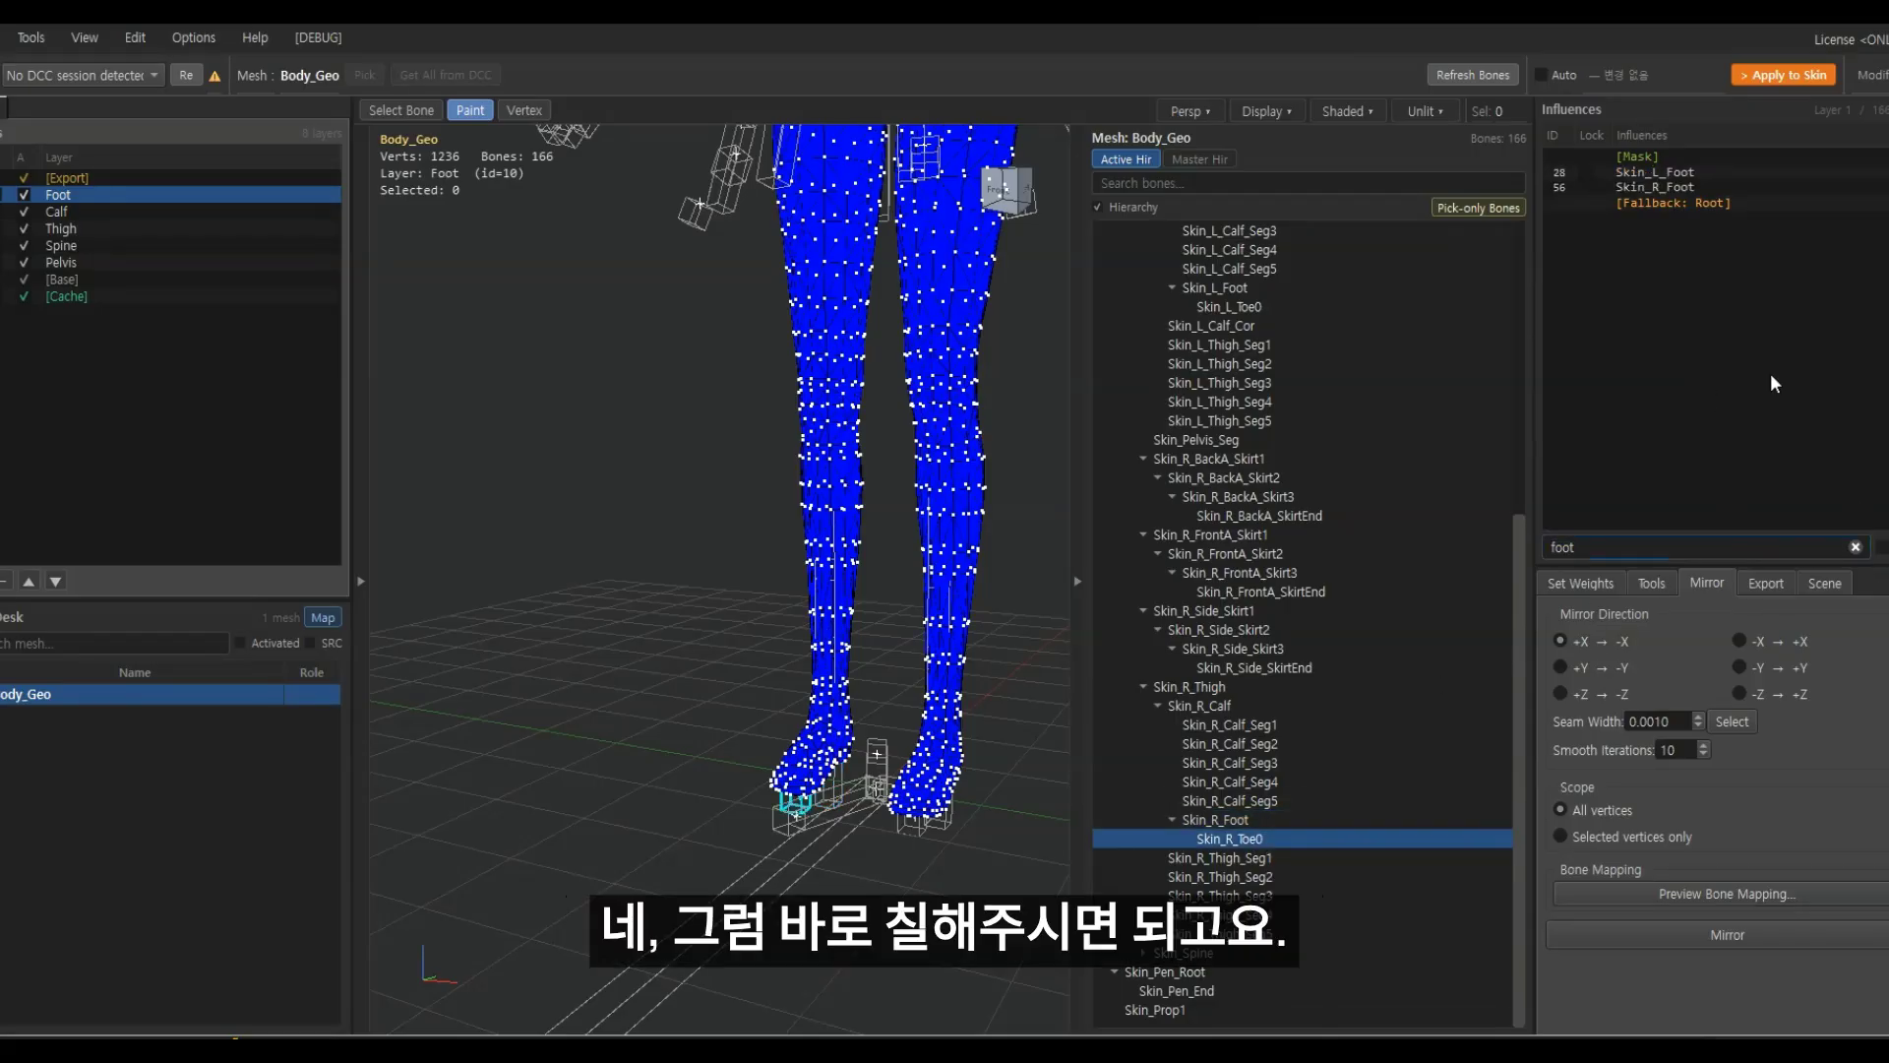
click(1710, 170)
click(1705, 185)
click(1704, 172)
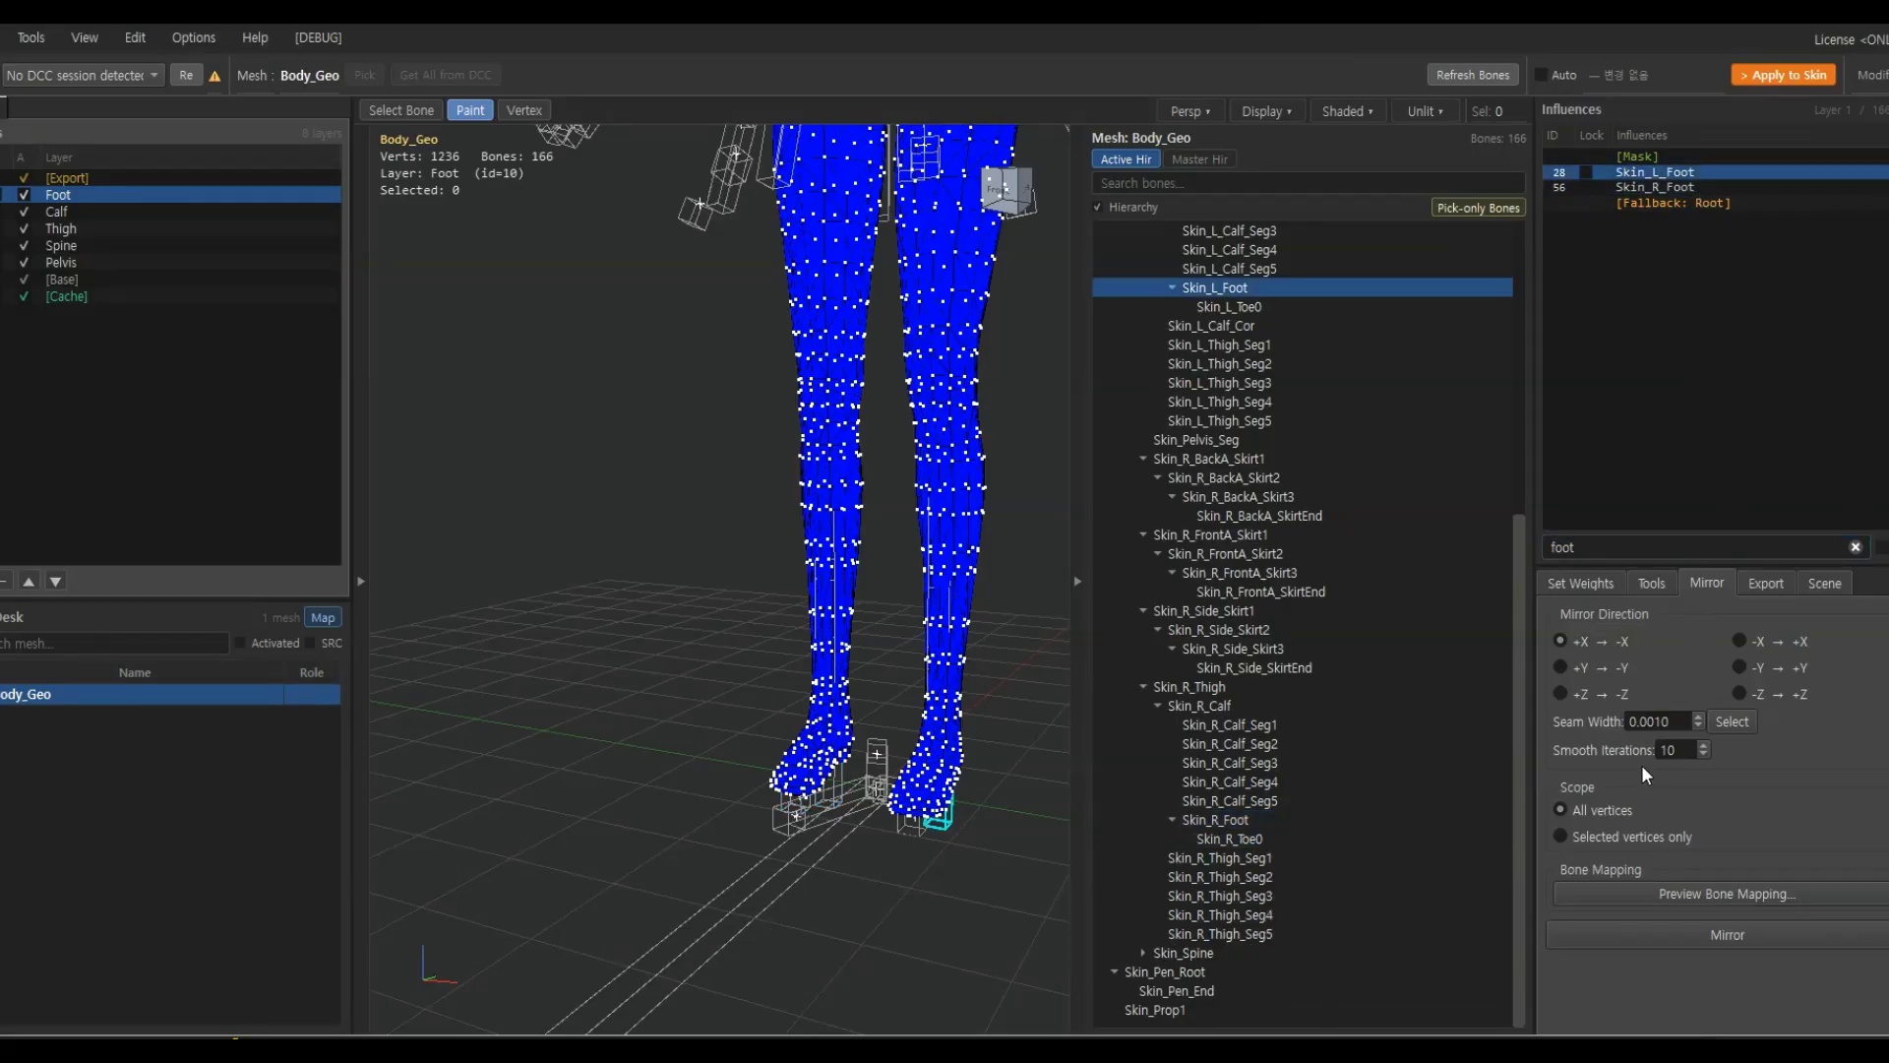
click(1582, 585)
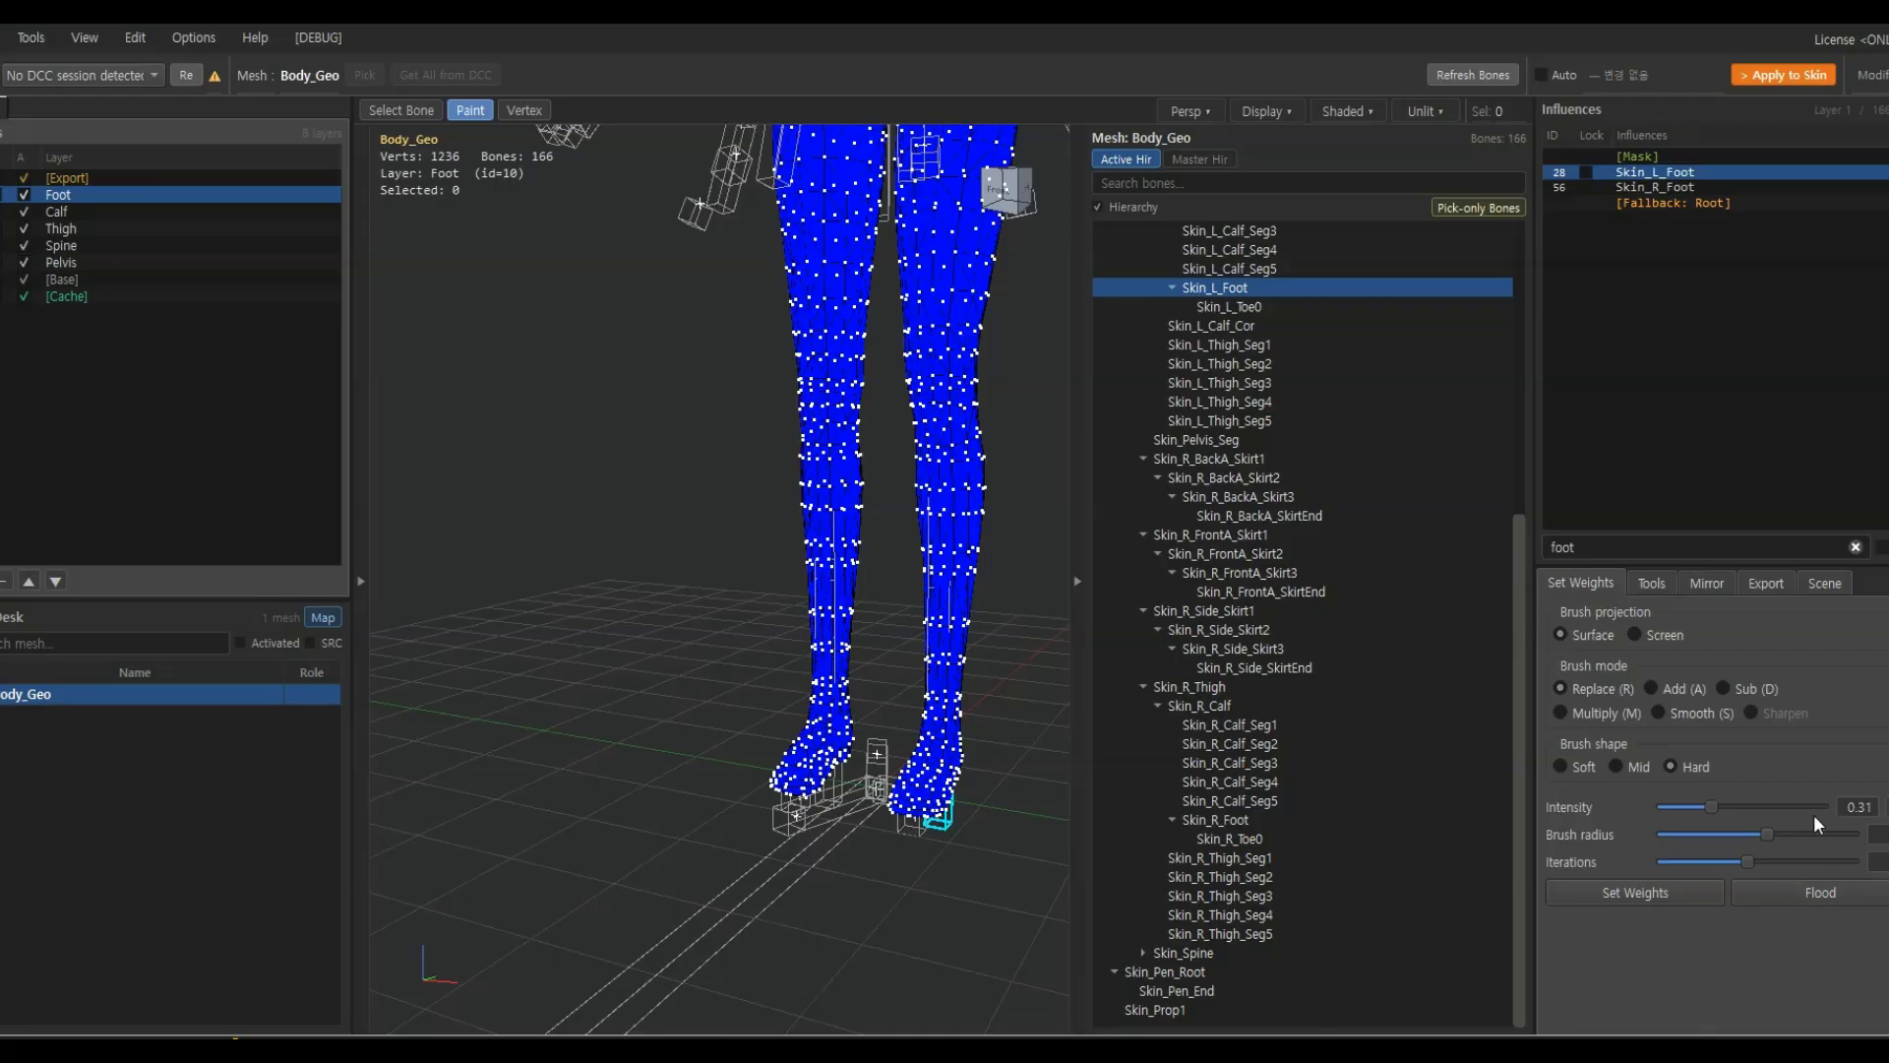
click(1845, 900)
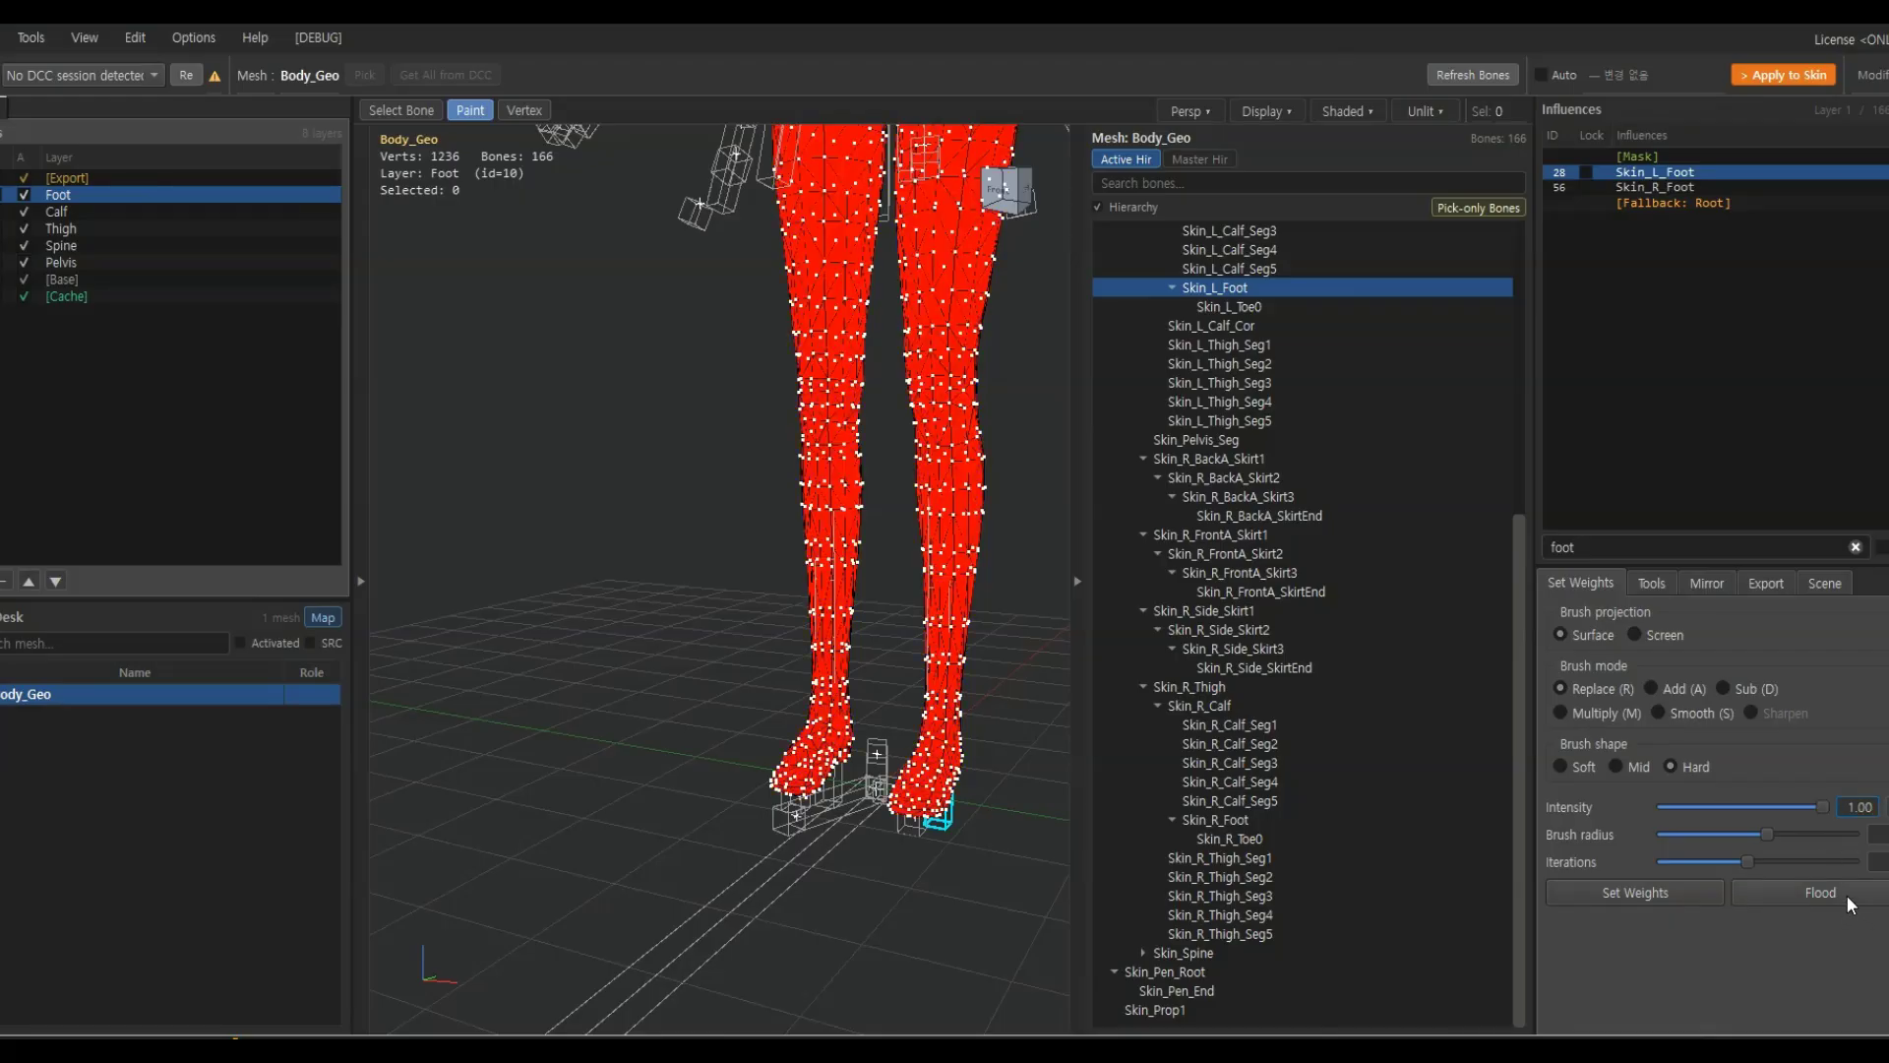
Filter the influences by "toe", choose Skin_L_Toe0, and paint its weight over the left toes with Screen projection
middle_drag(995, 877, 849, 826)
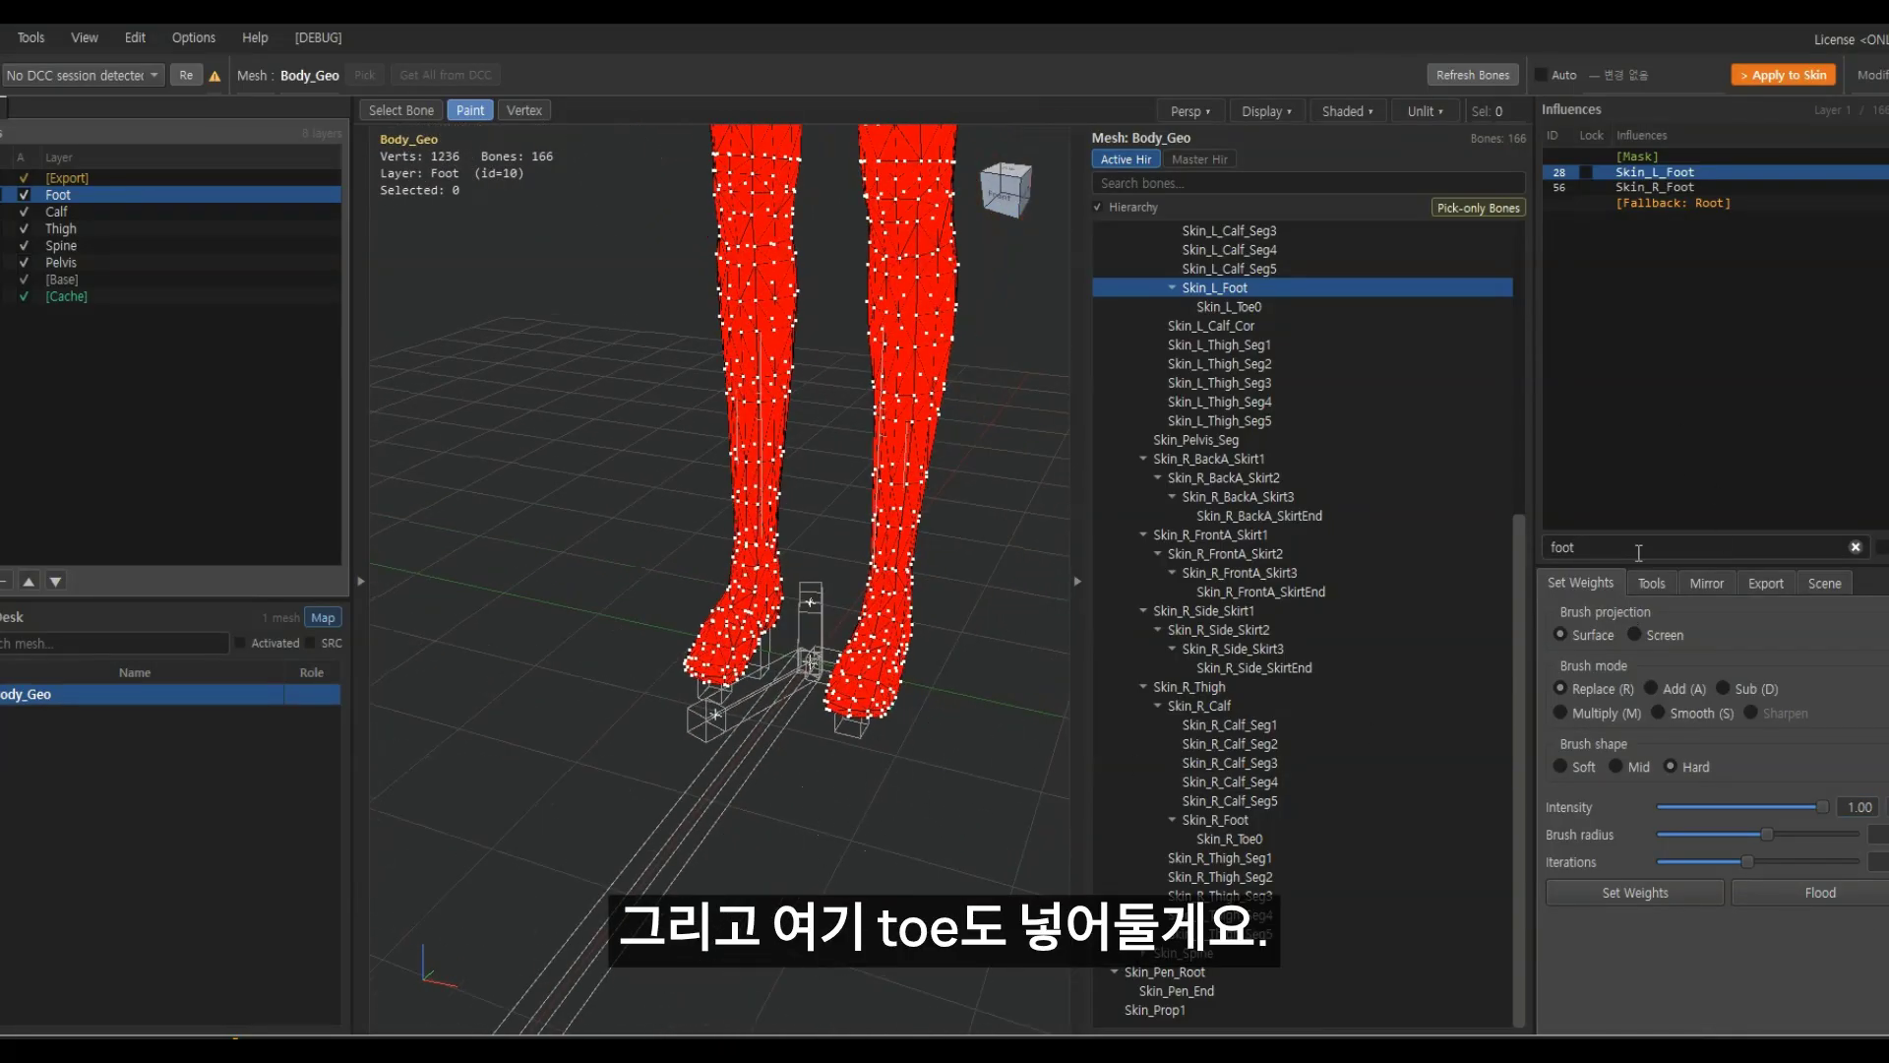
text(toe)
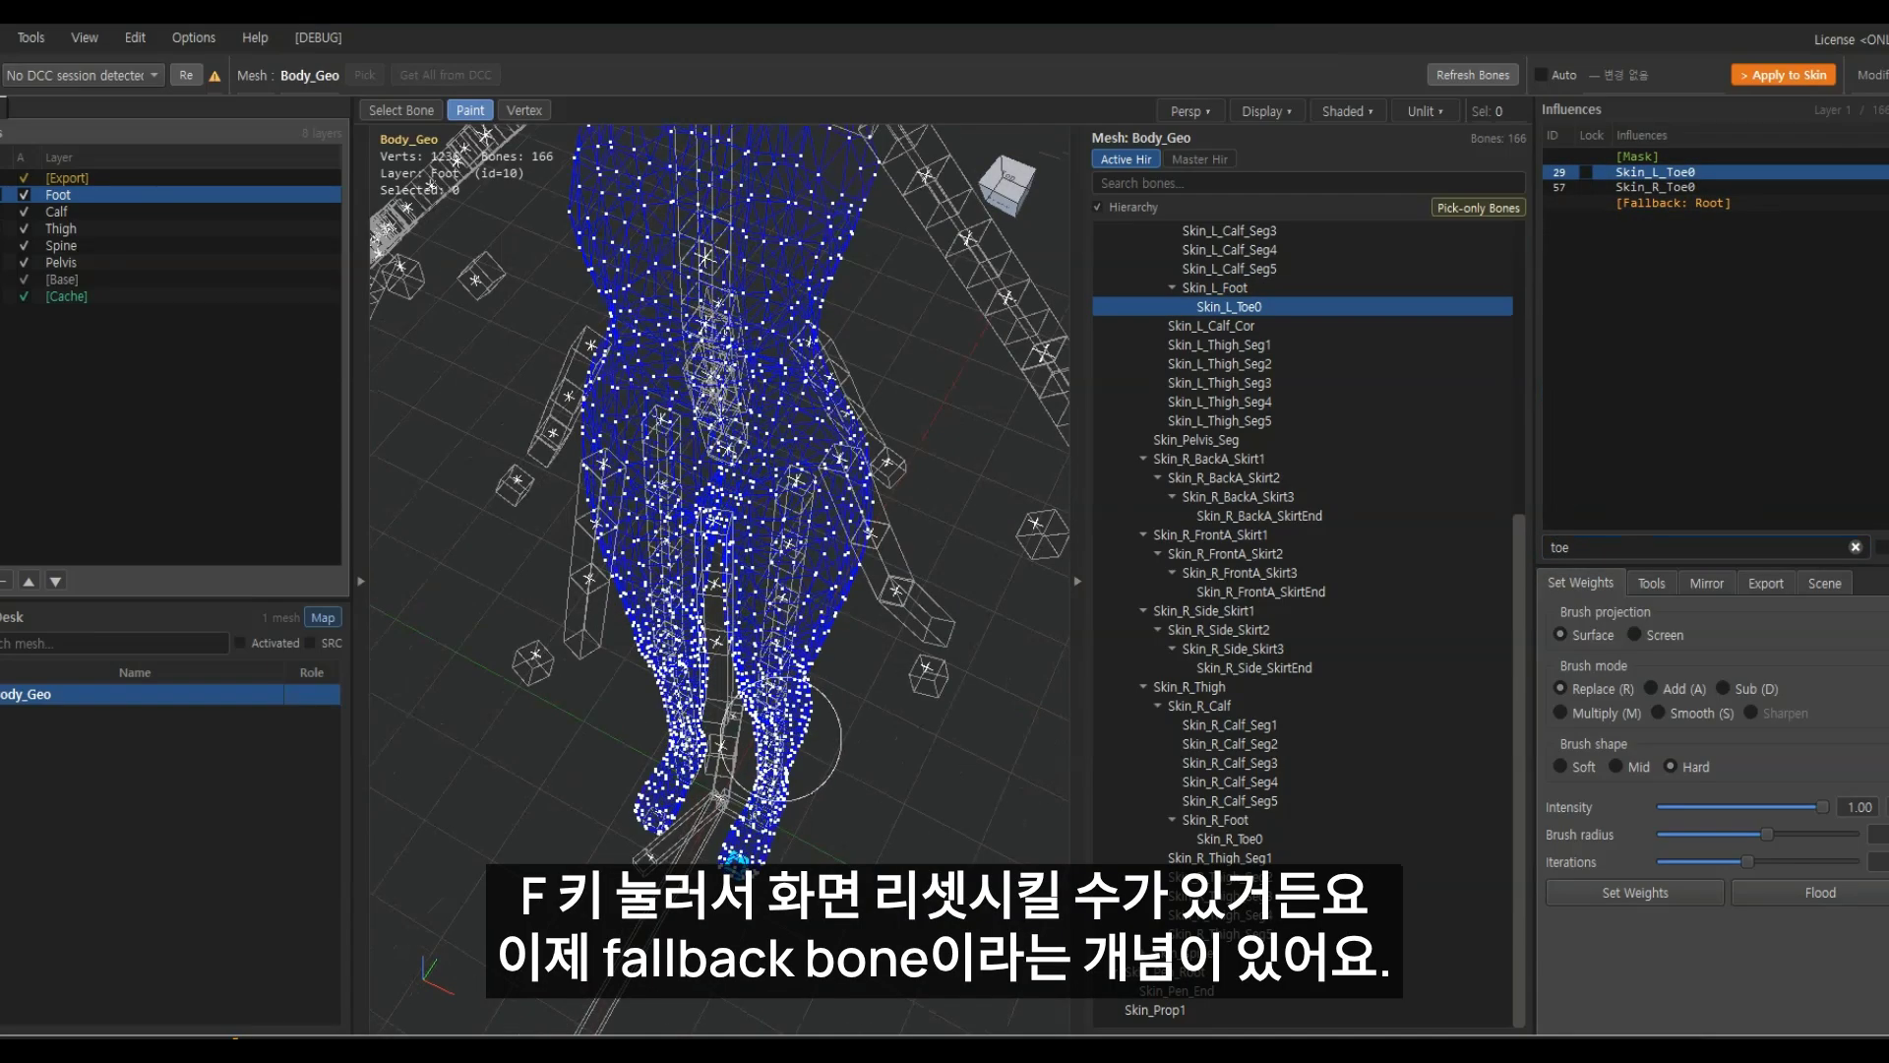
middle_drag(777, 847, 804, 661)
scroll(804, 661, up, 4)
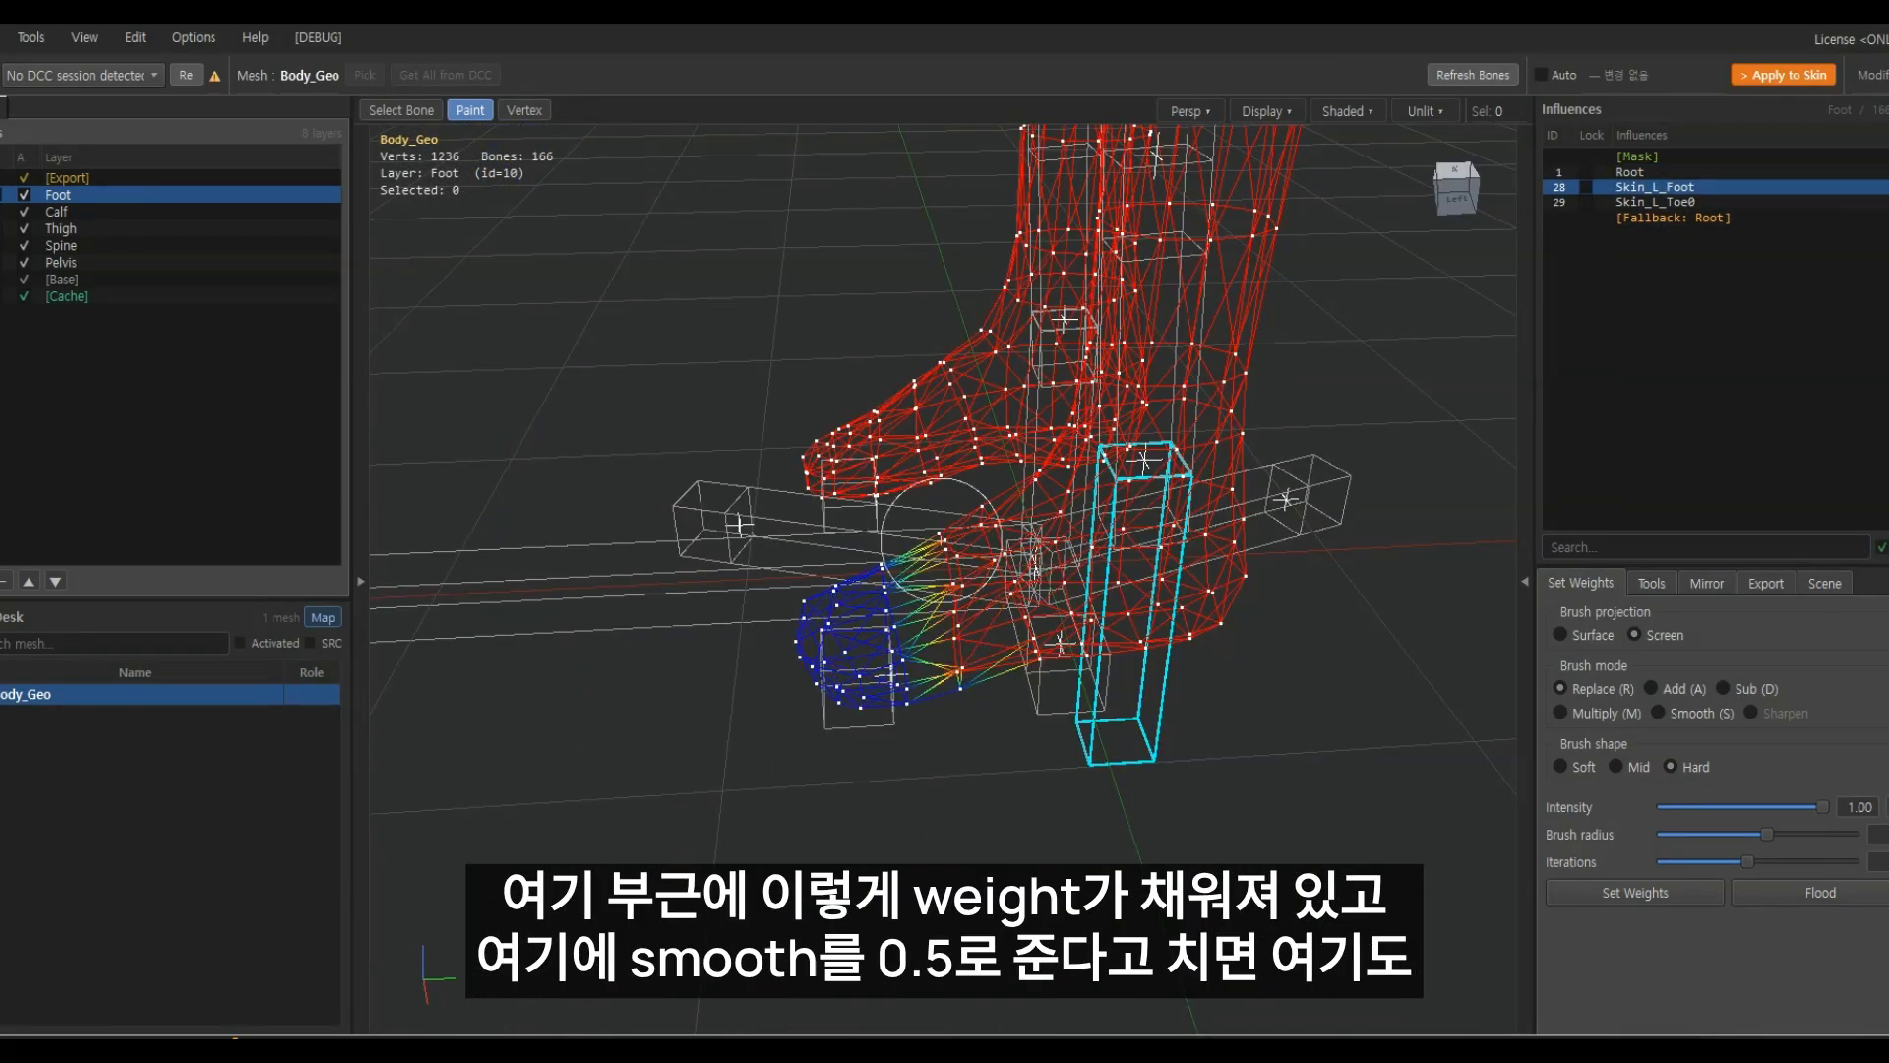
Flood Skin_L_Foot with a weight of 1.00 again so it replaces the painted toe weights
drag(943, 542, 945, 612)
click(1851, 893)
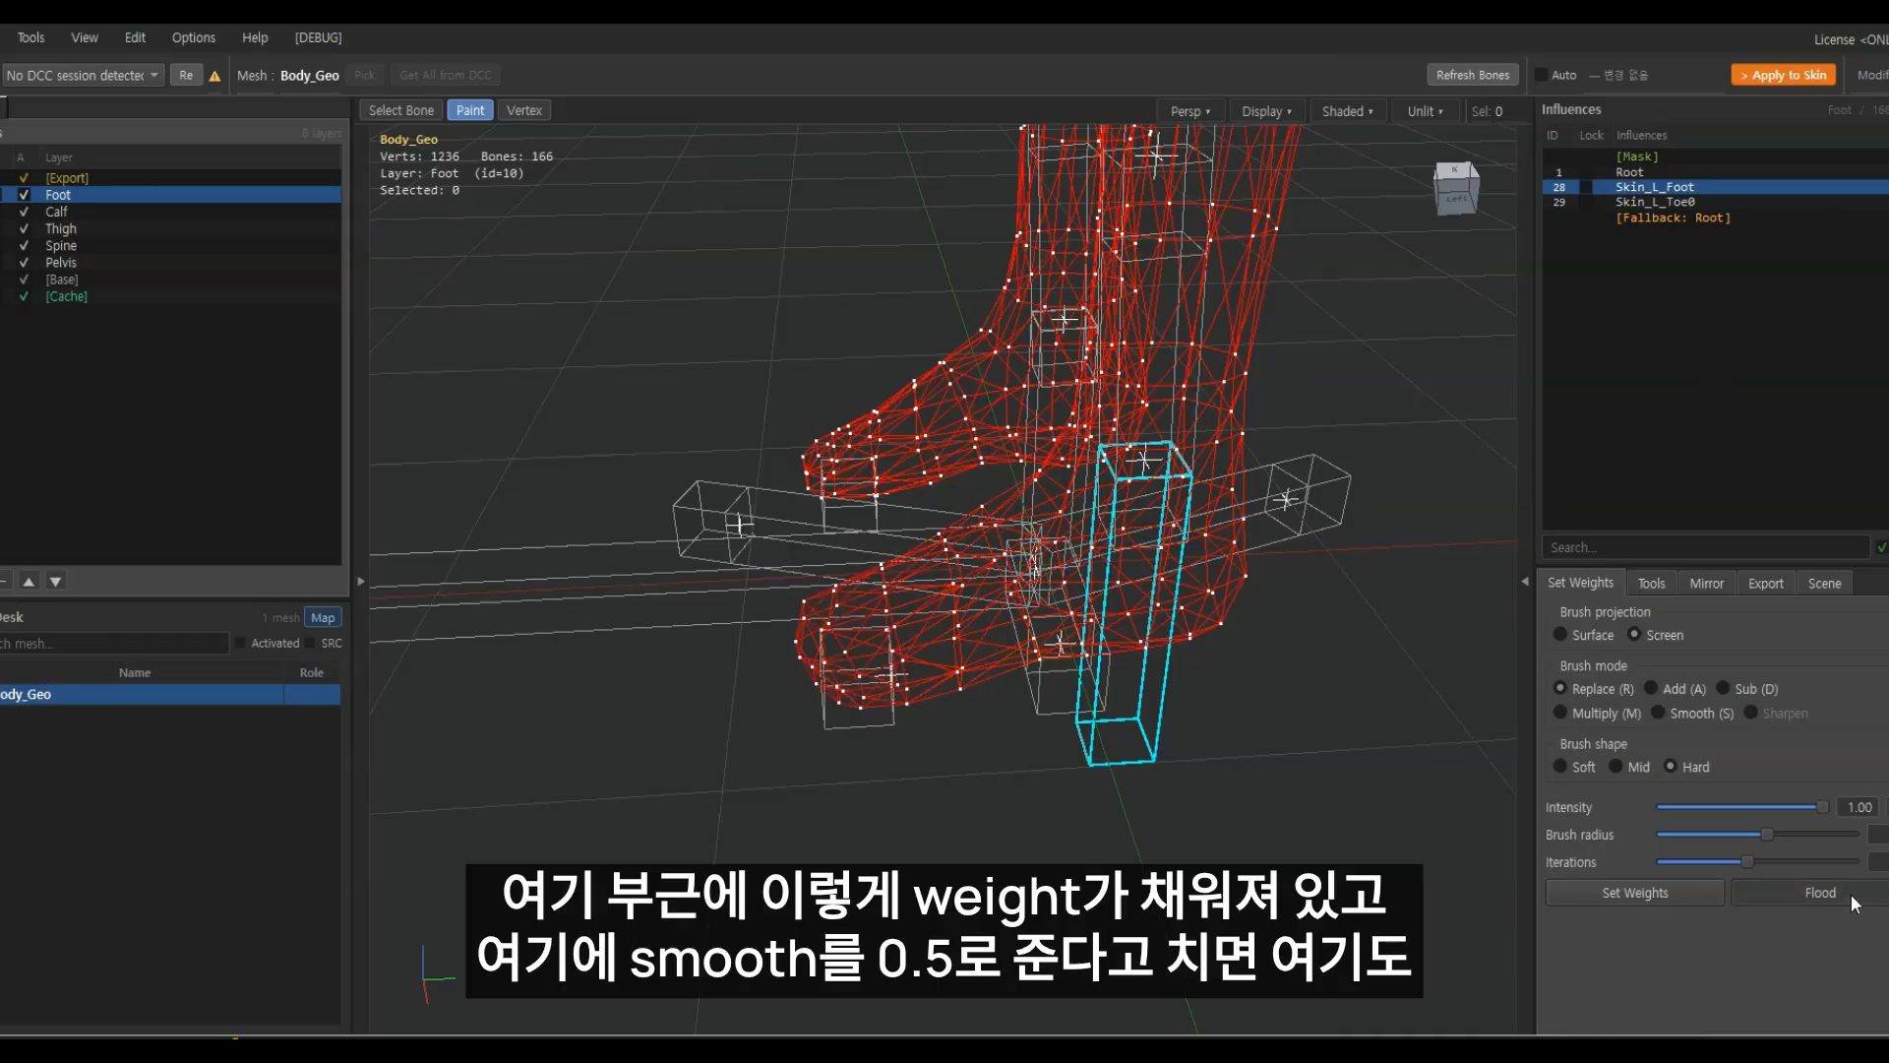
Paint Skin_L_Toe0 weight over the left toes in Replace mode, then return the midfoot weight to Skin_L_Foot
click(1680, 201)
mouse_move(816, 711)
mouse_down()
mouse_move(879, 742)
mouse_move(838, 580)
mouse_move(948, 618)
mouse_move(960, 686)
mouse_up()
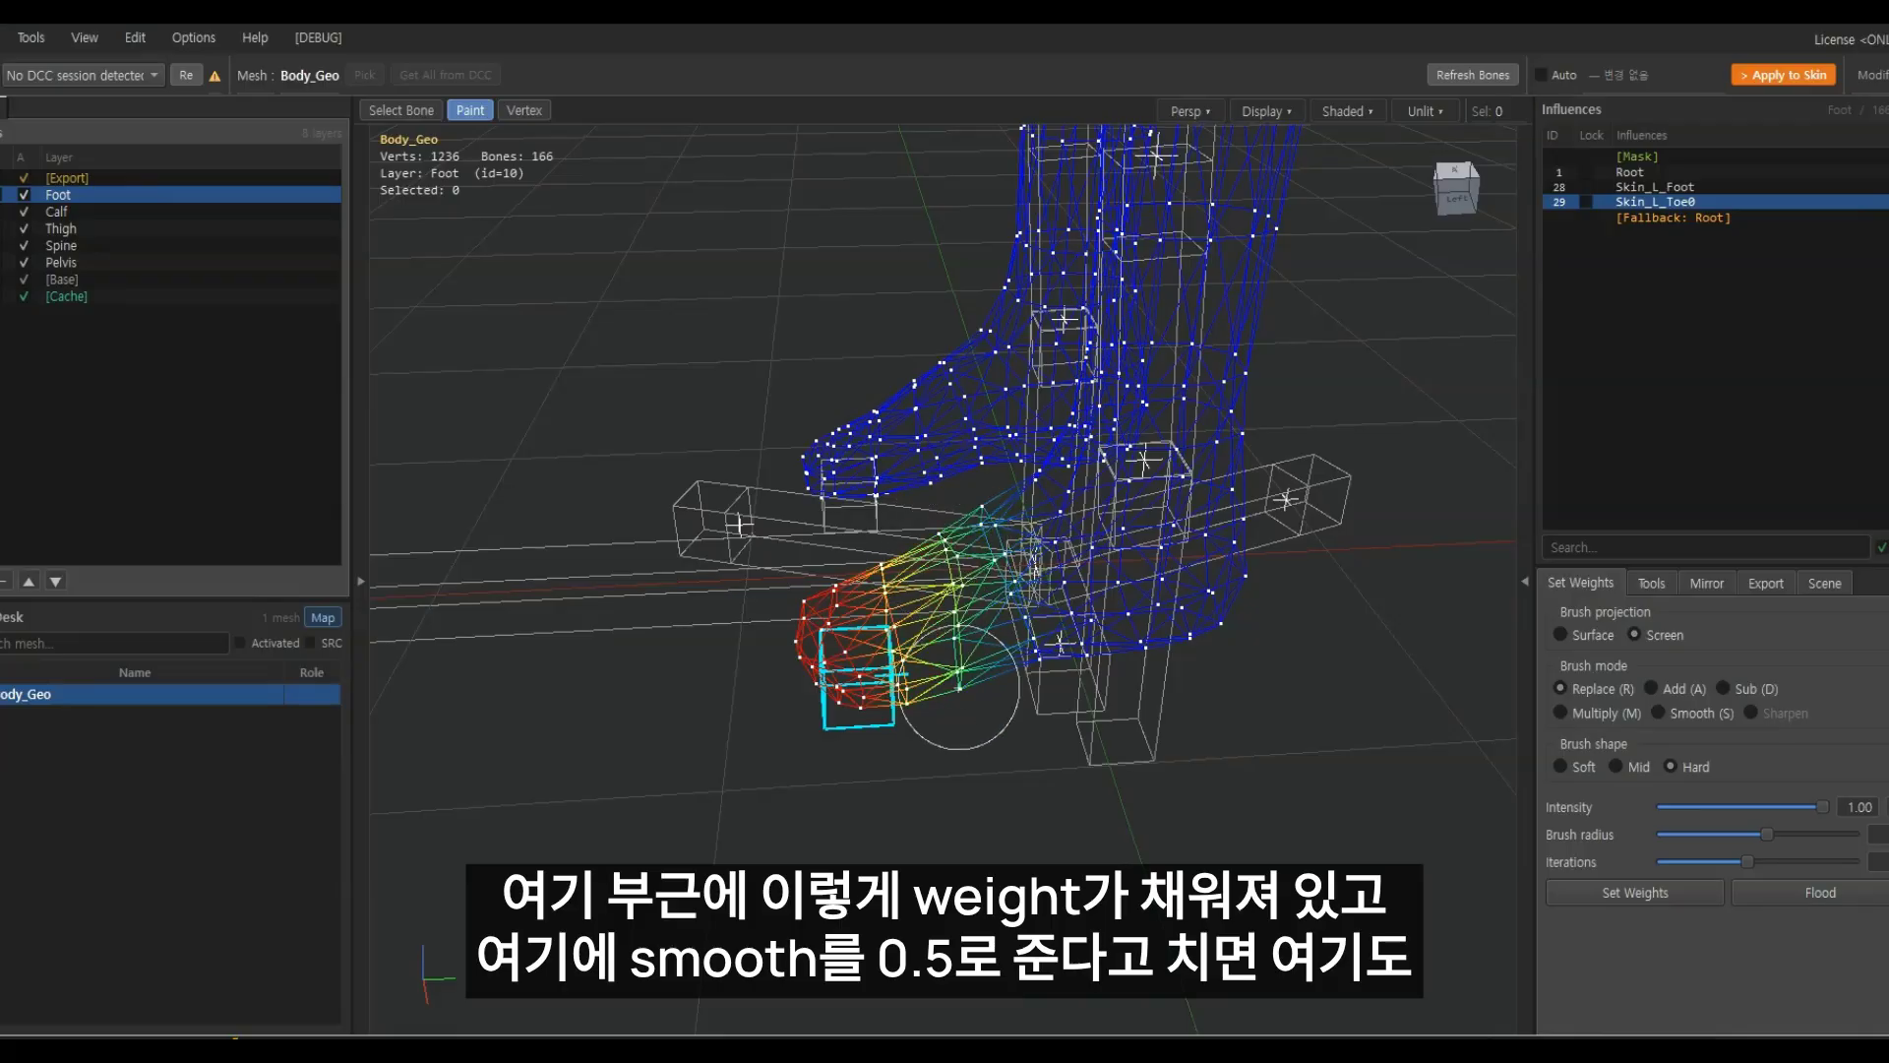
click(1703, 186)
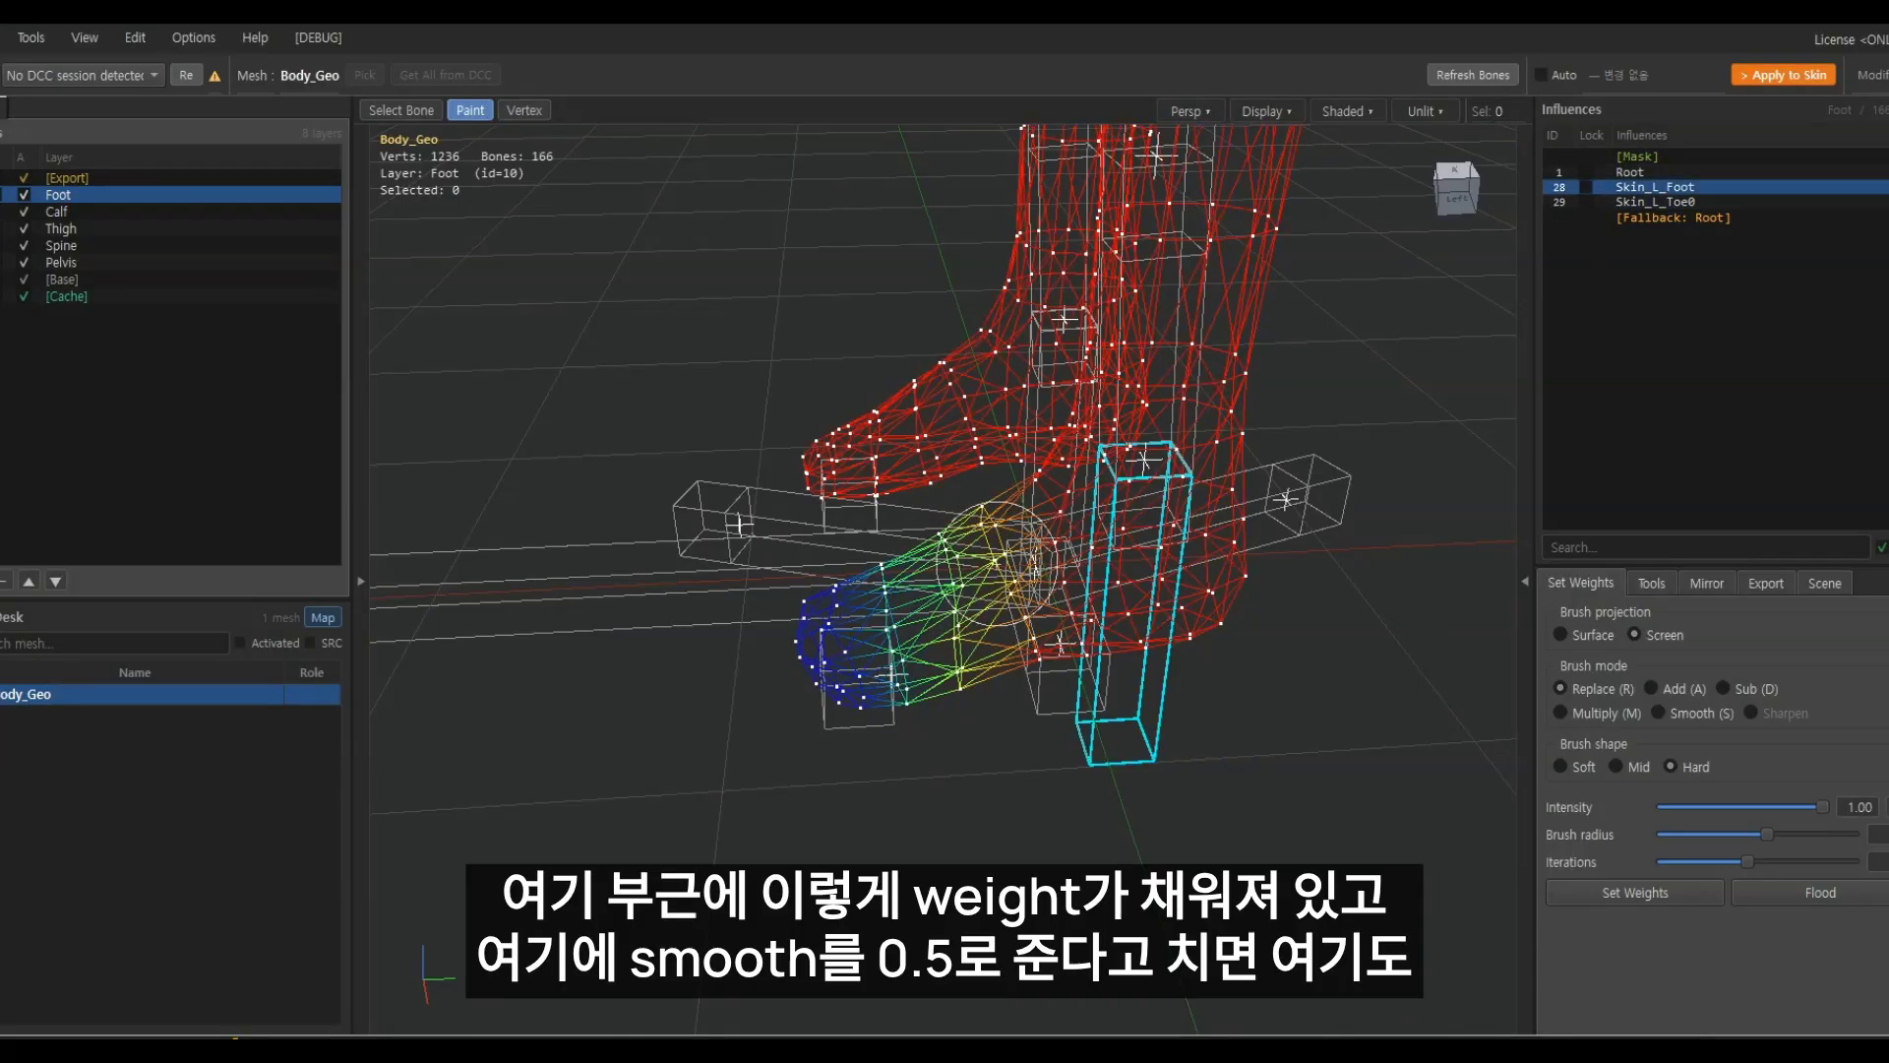
click(1692, 200)
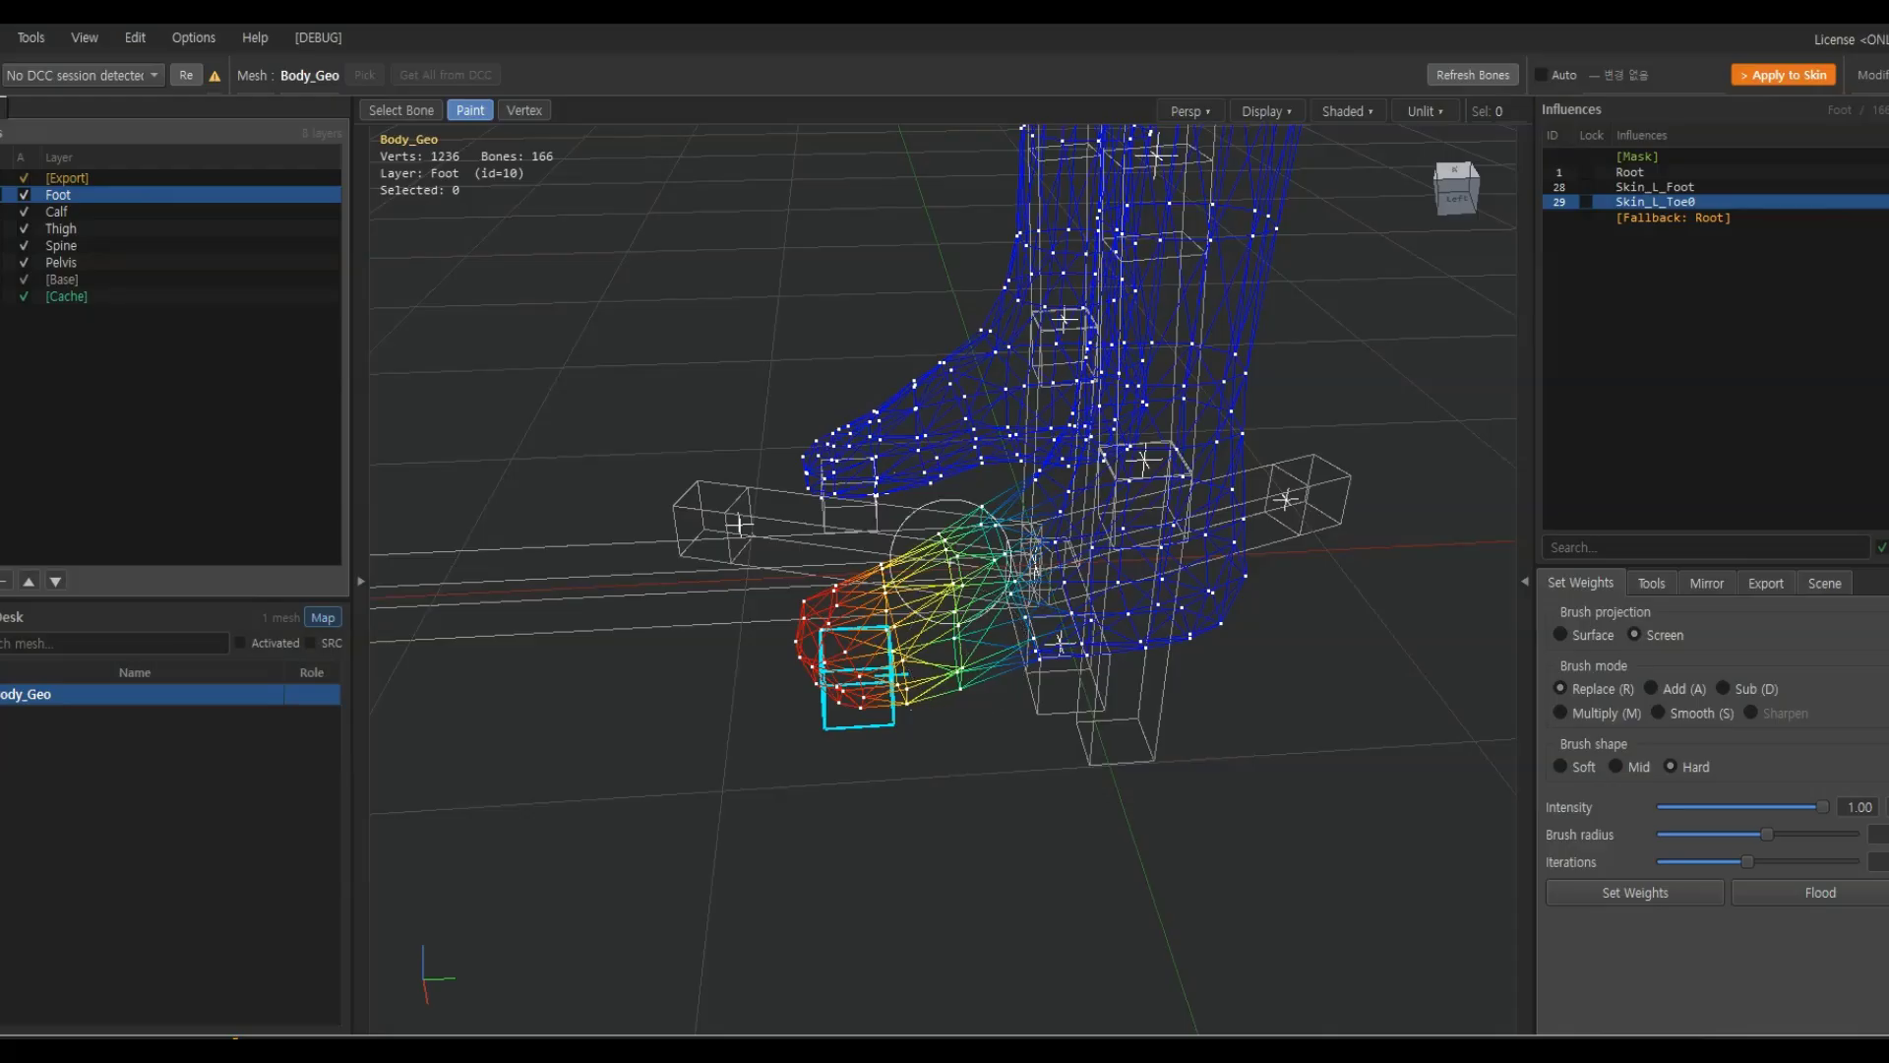
click(1743, 187)
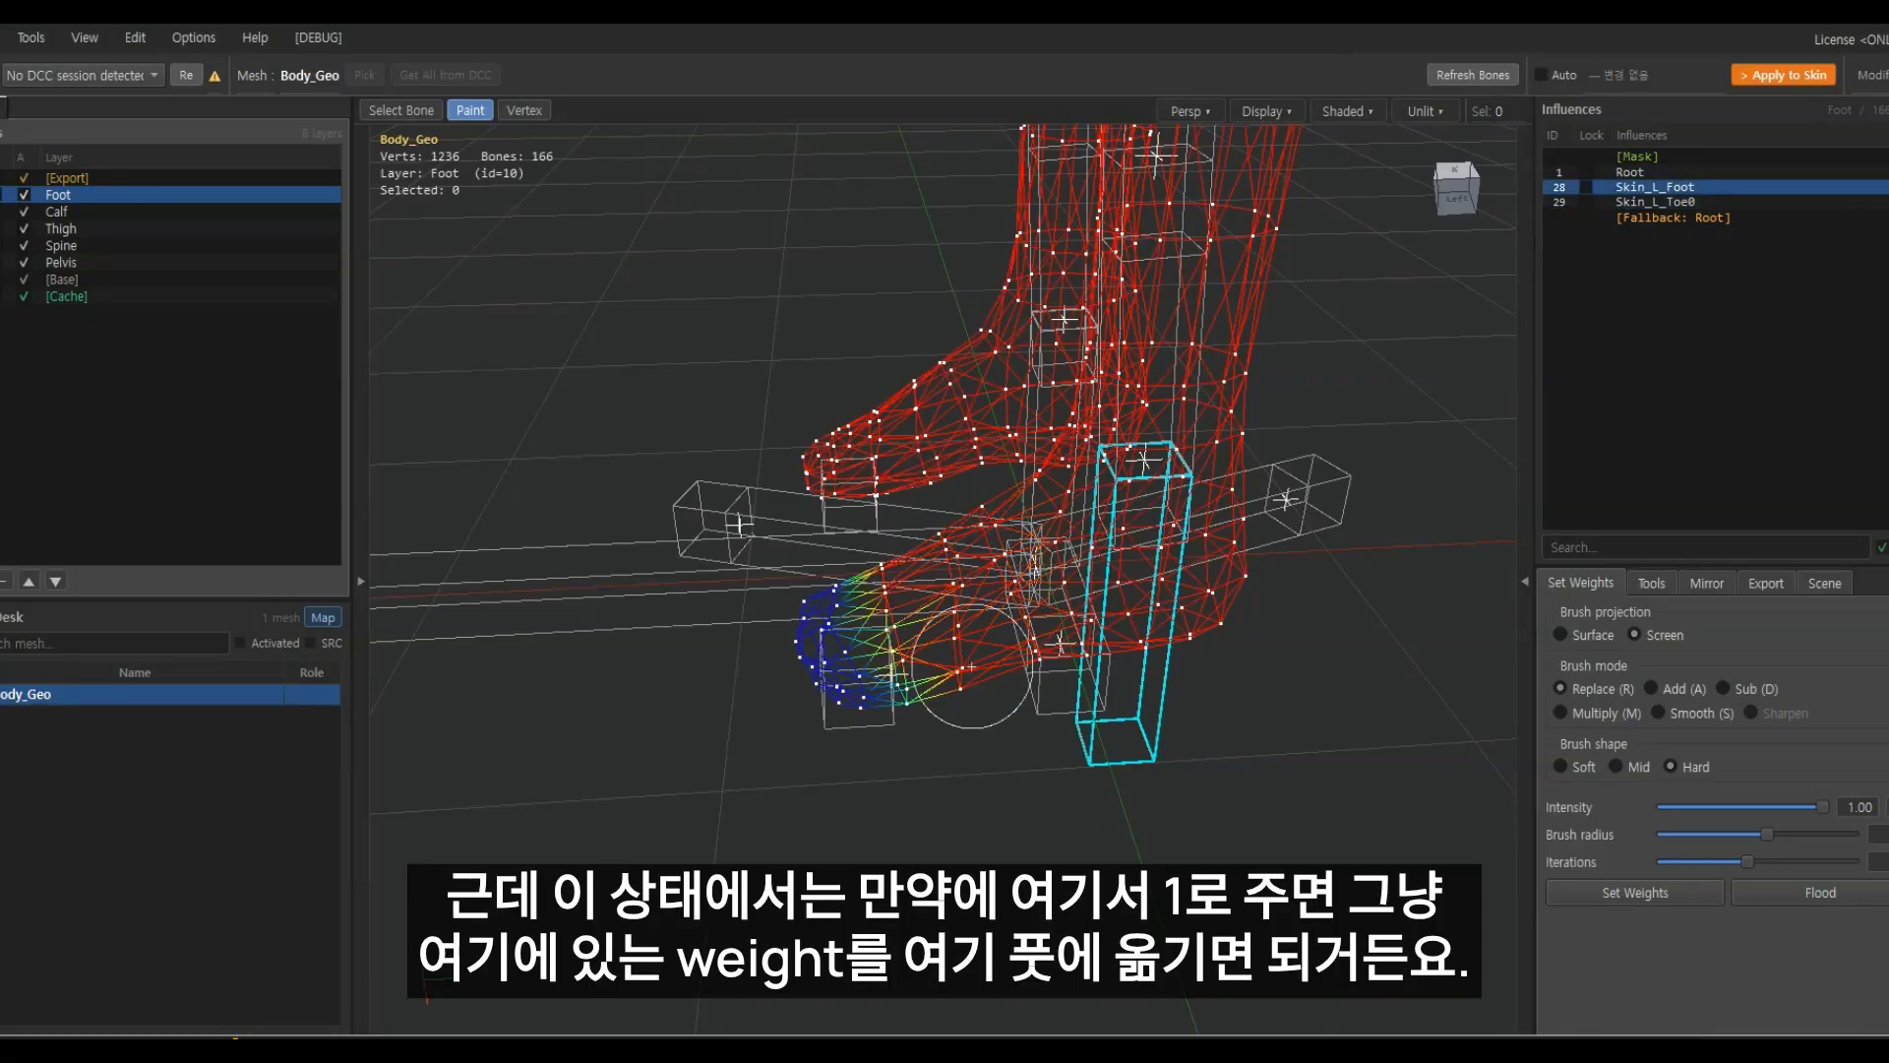
Compare how the Skin_L_Toe0 and Skin_L_Foot weights are distributed across the left foot
click(1736, 200)
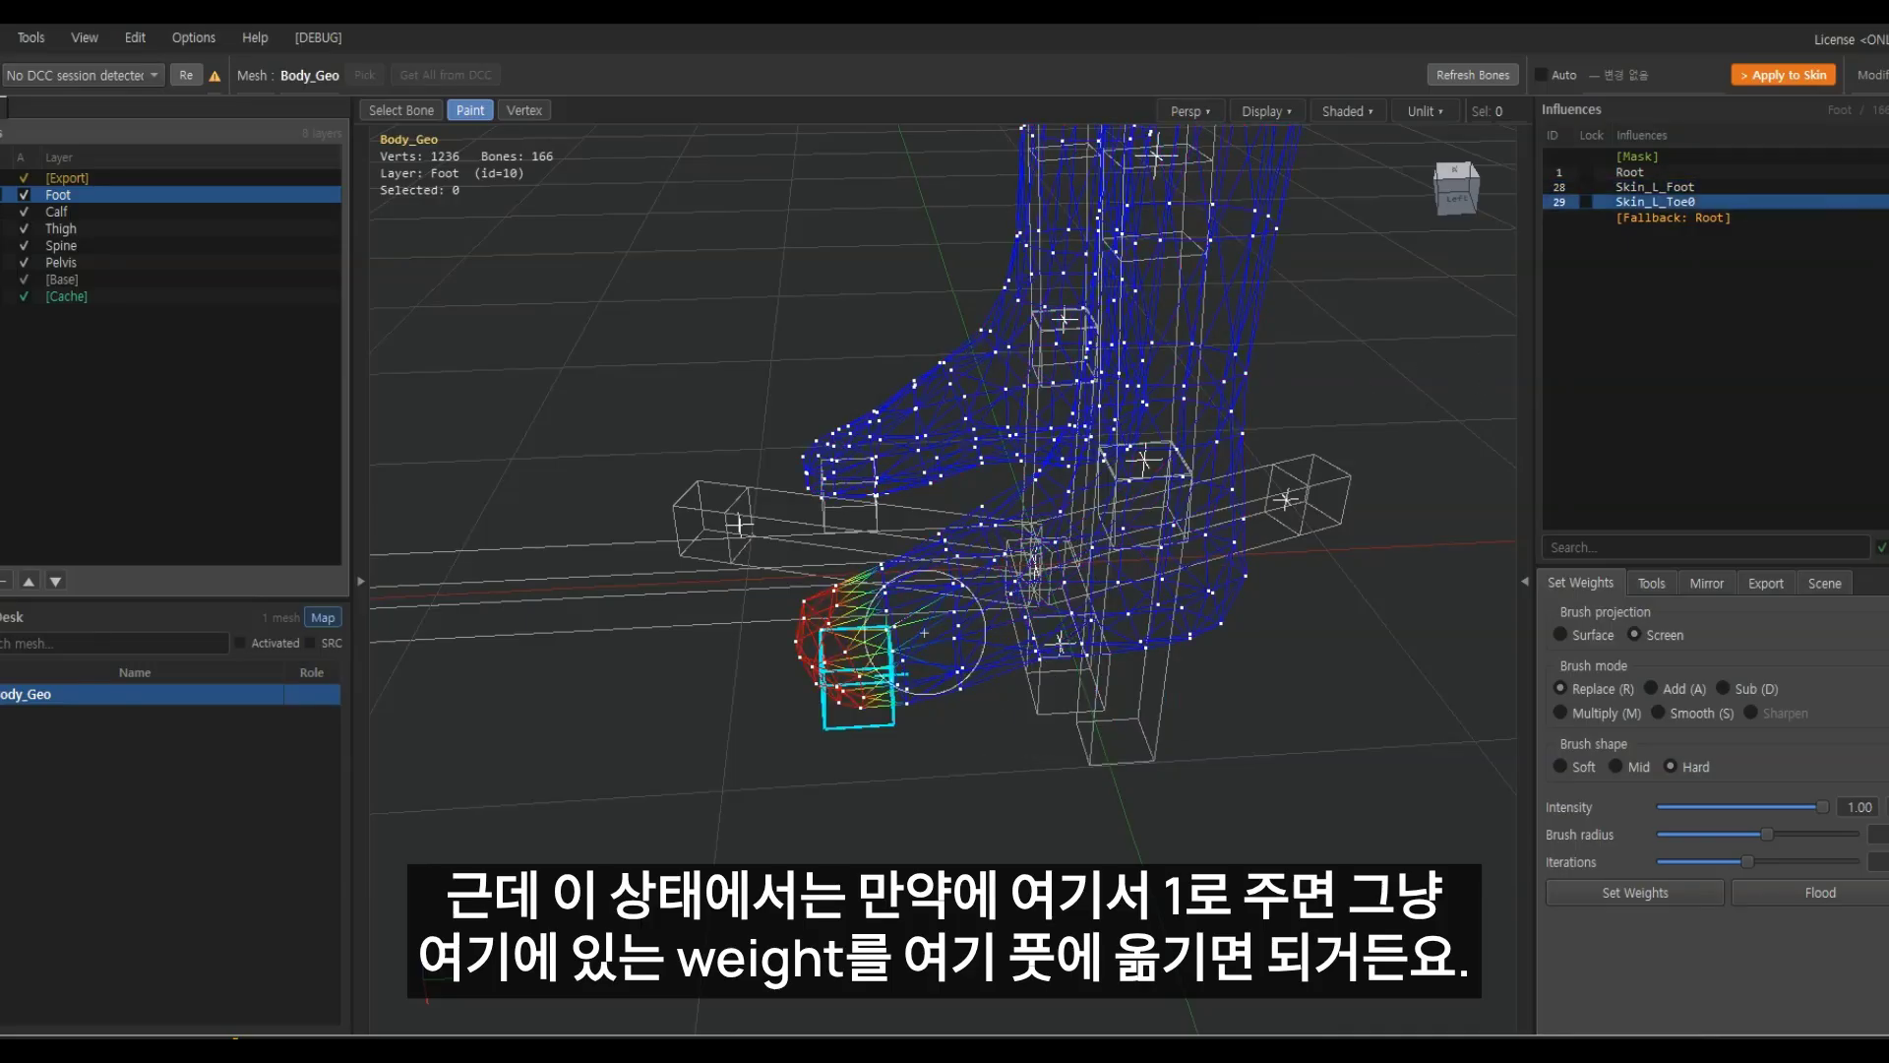
click(1702, 185)
click(1692, 199)
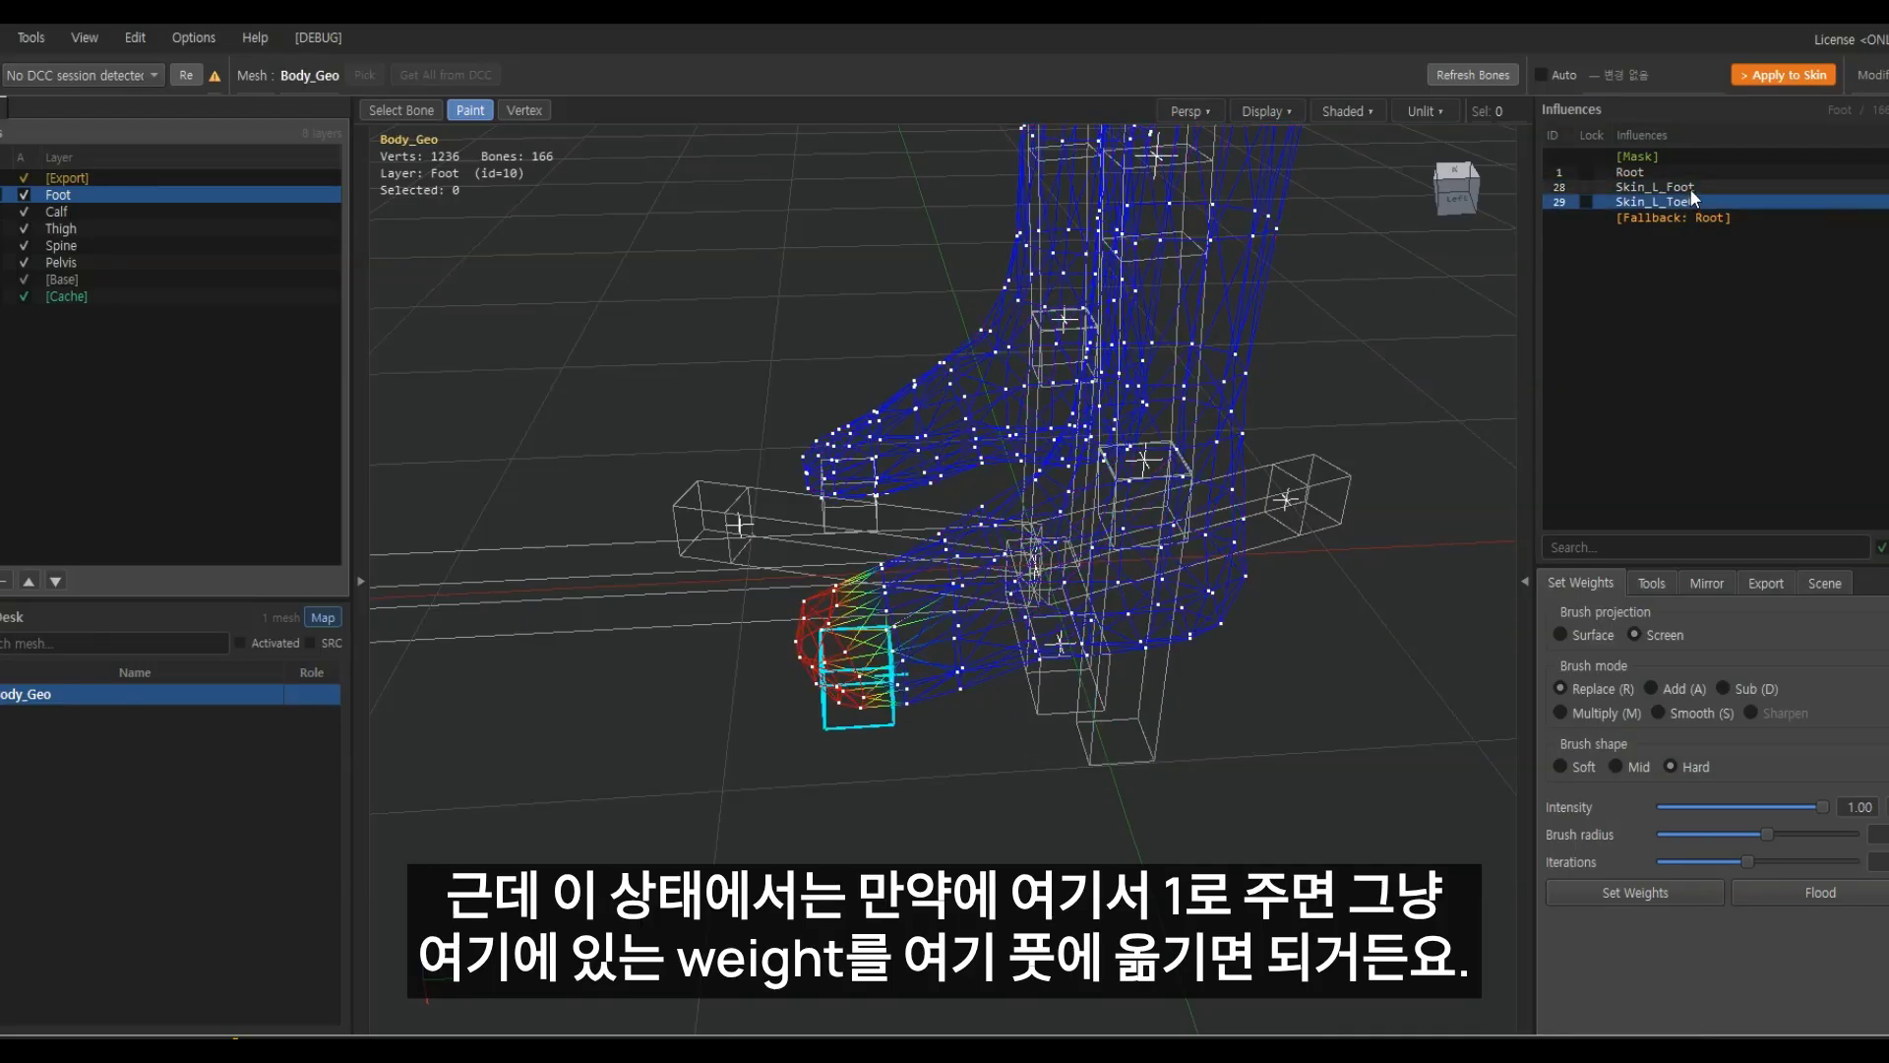
click(1695, 189)
click(1695, 189)
click(1689, 200)
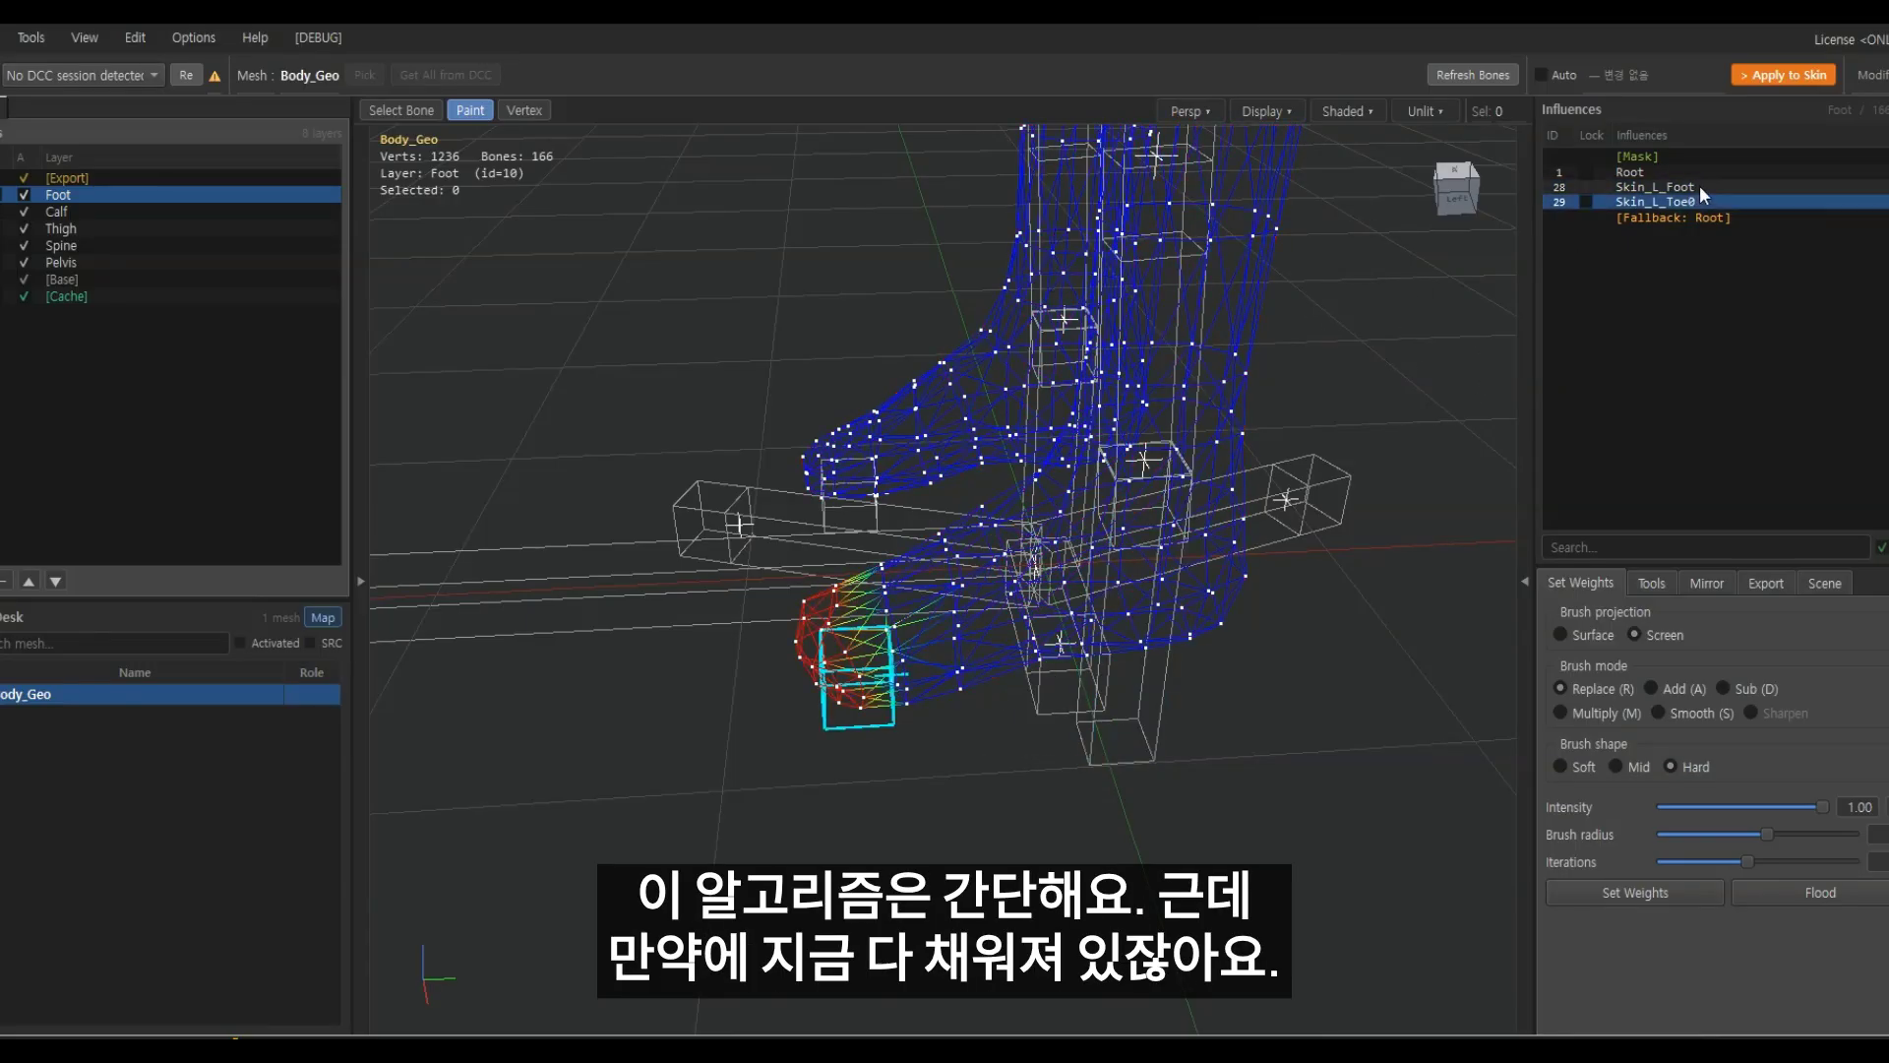
Flood Skin_L_Foot with a weight of 1.00 and check Skin_L_Toe0 for remaining weight
click(1699, 186)
click(1833, 892)
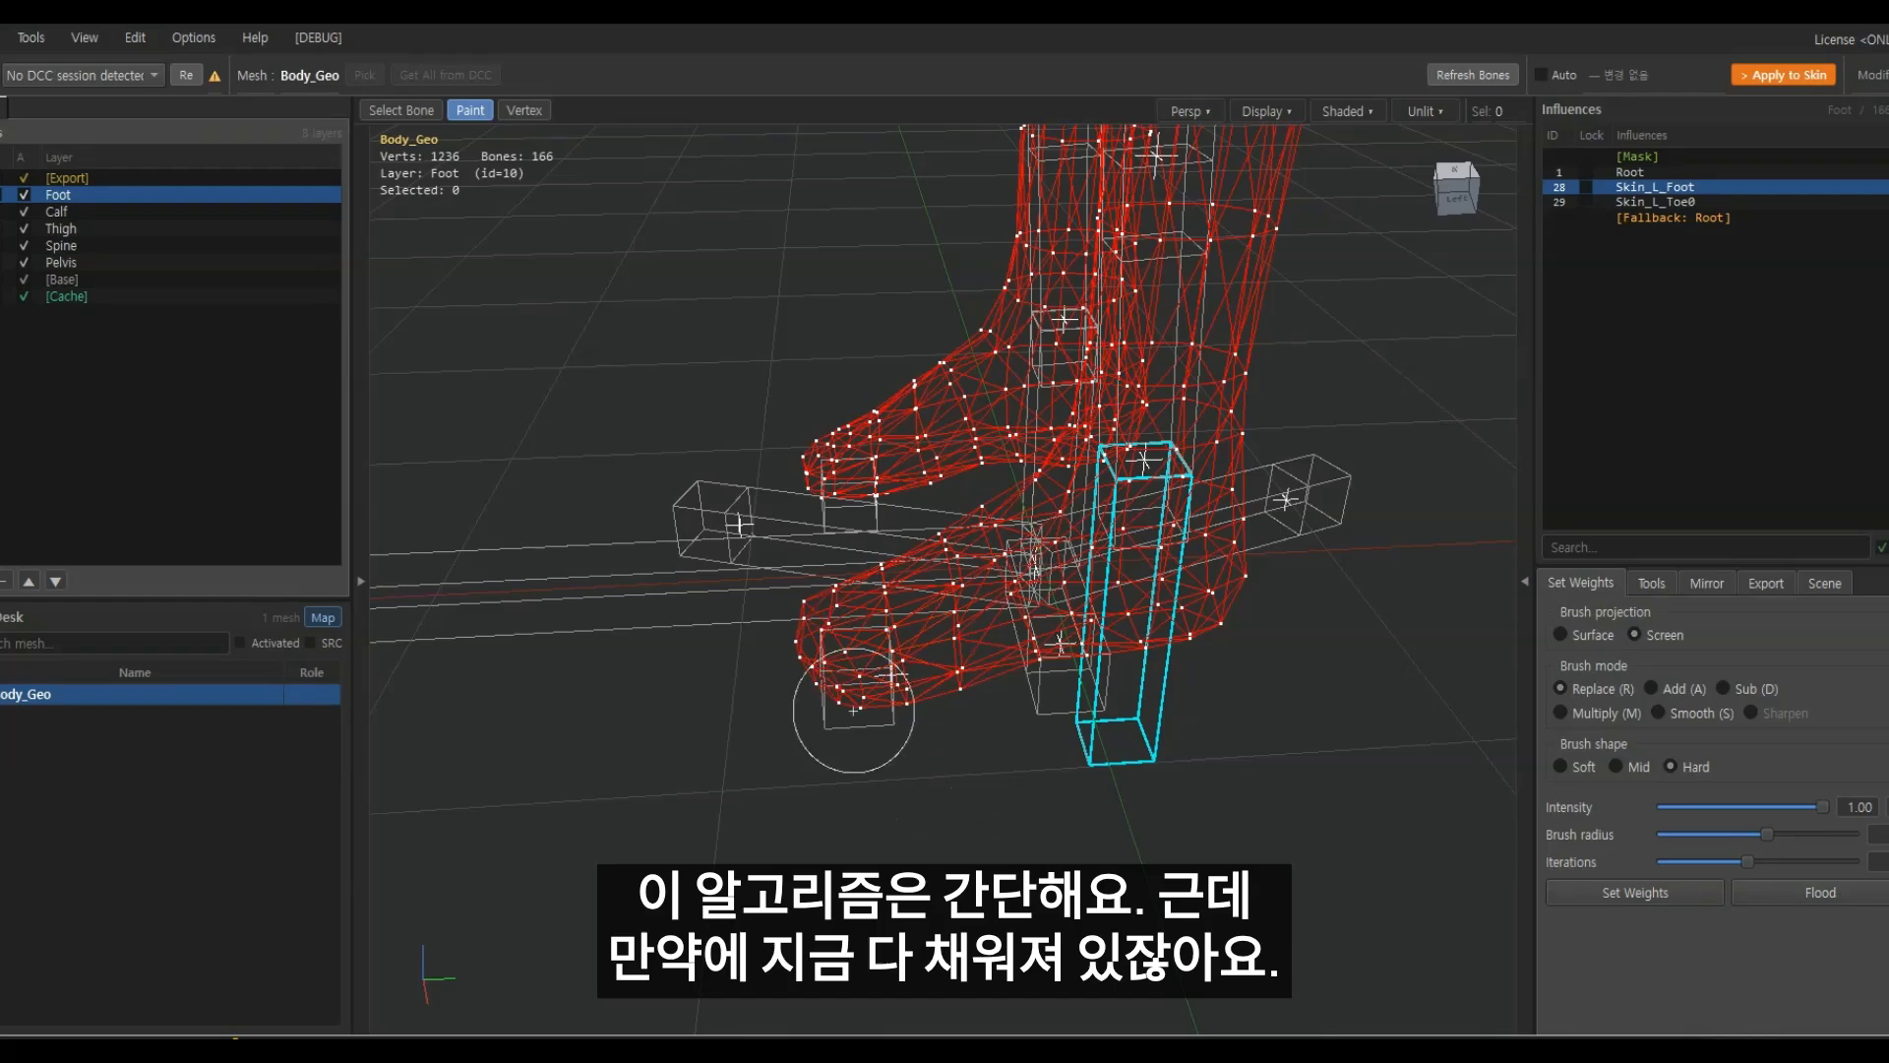
click(1710, 201)
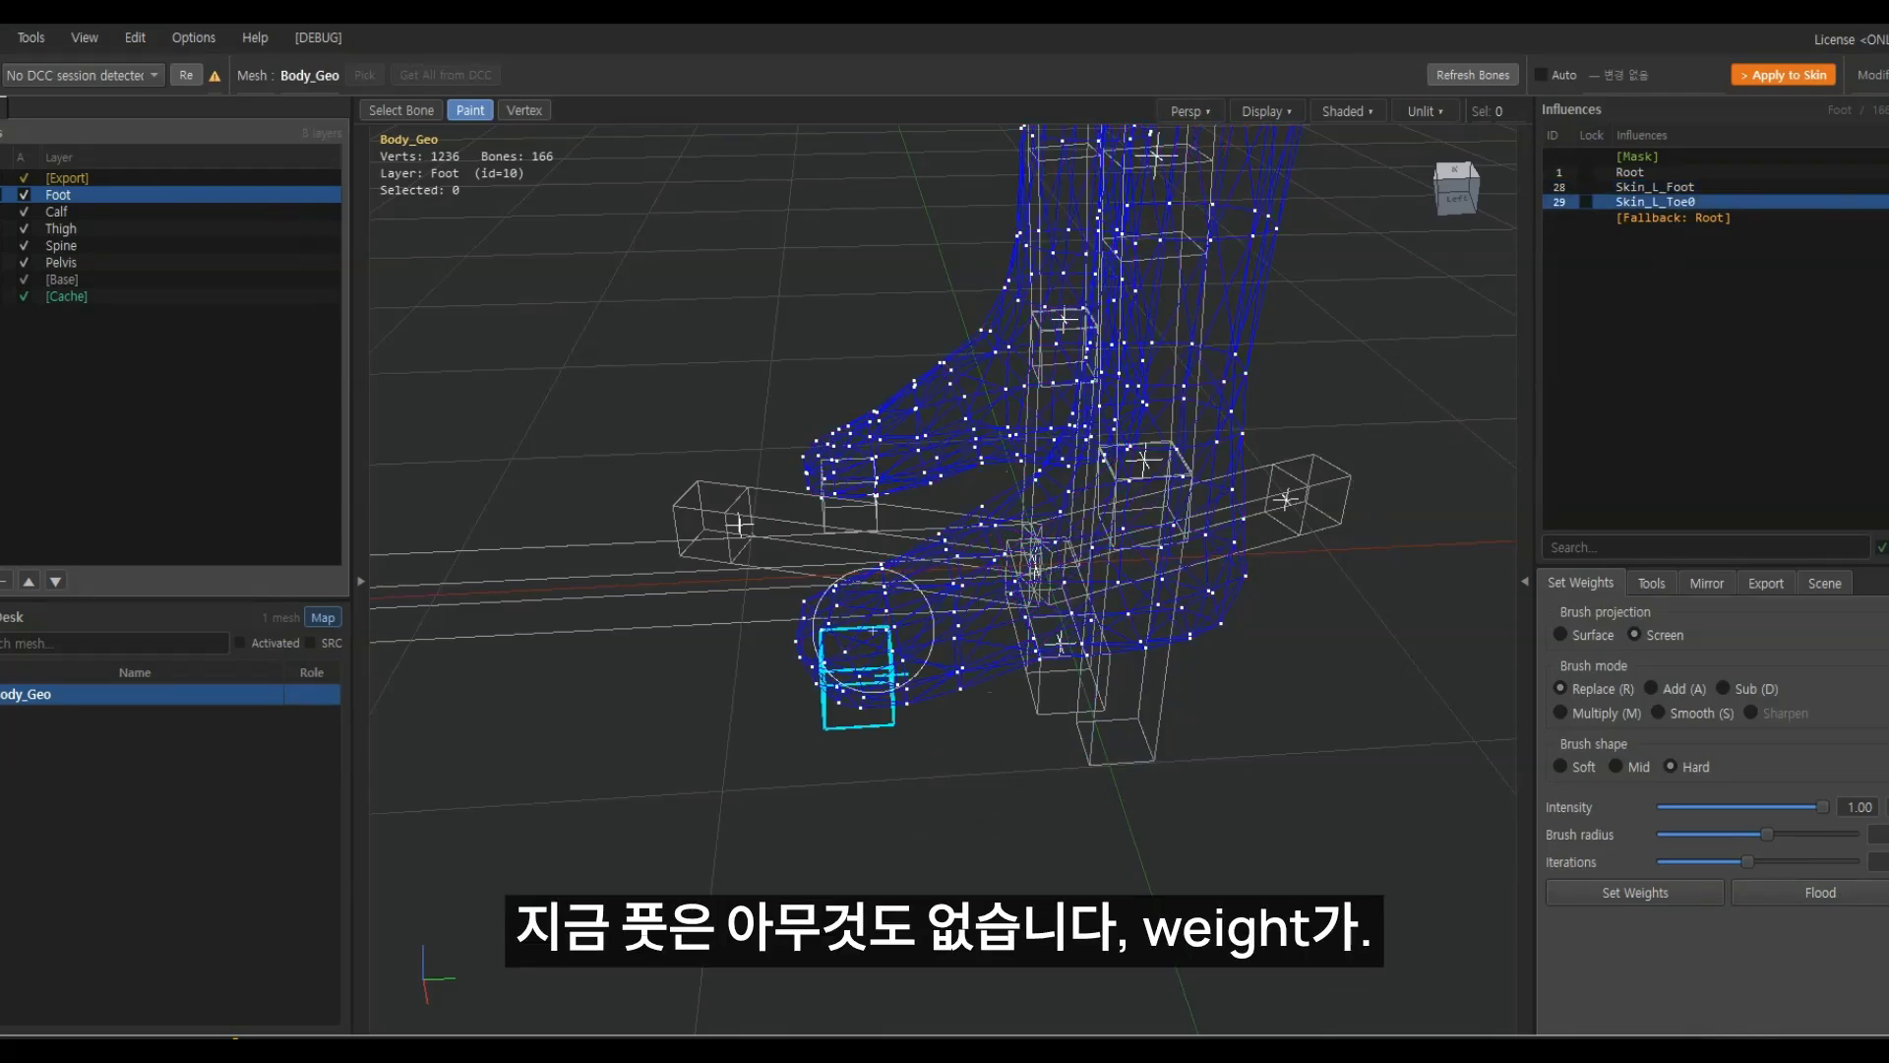
click(1689, 189)
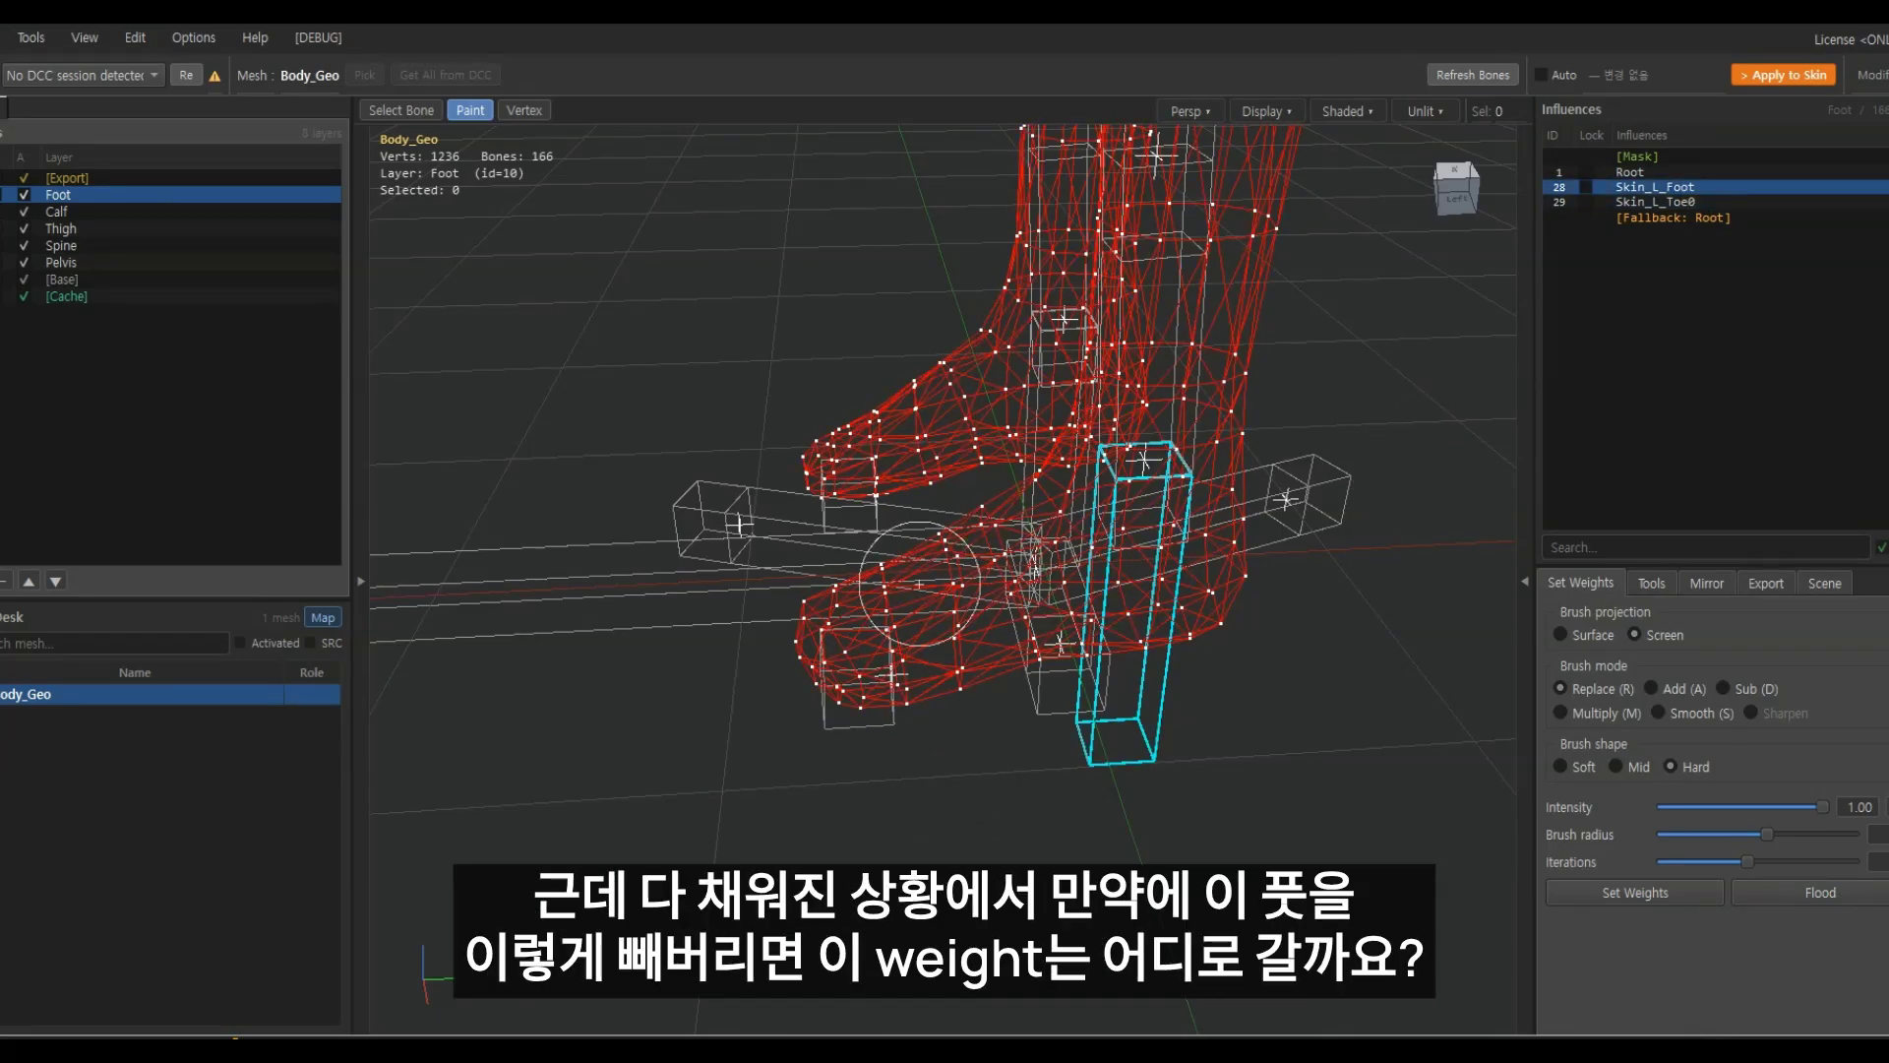
Remove the Skin_L_Foot weight from the left toes with the brush and check whether the Root influence receives it
drag(836, 632, 870, 754)
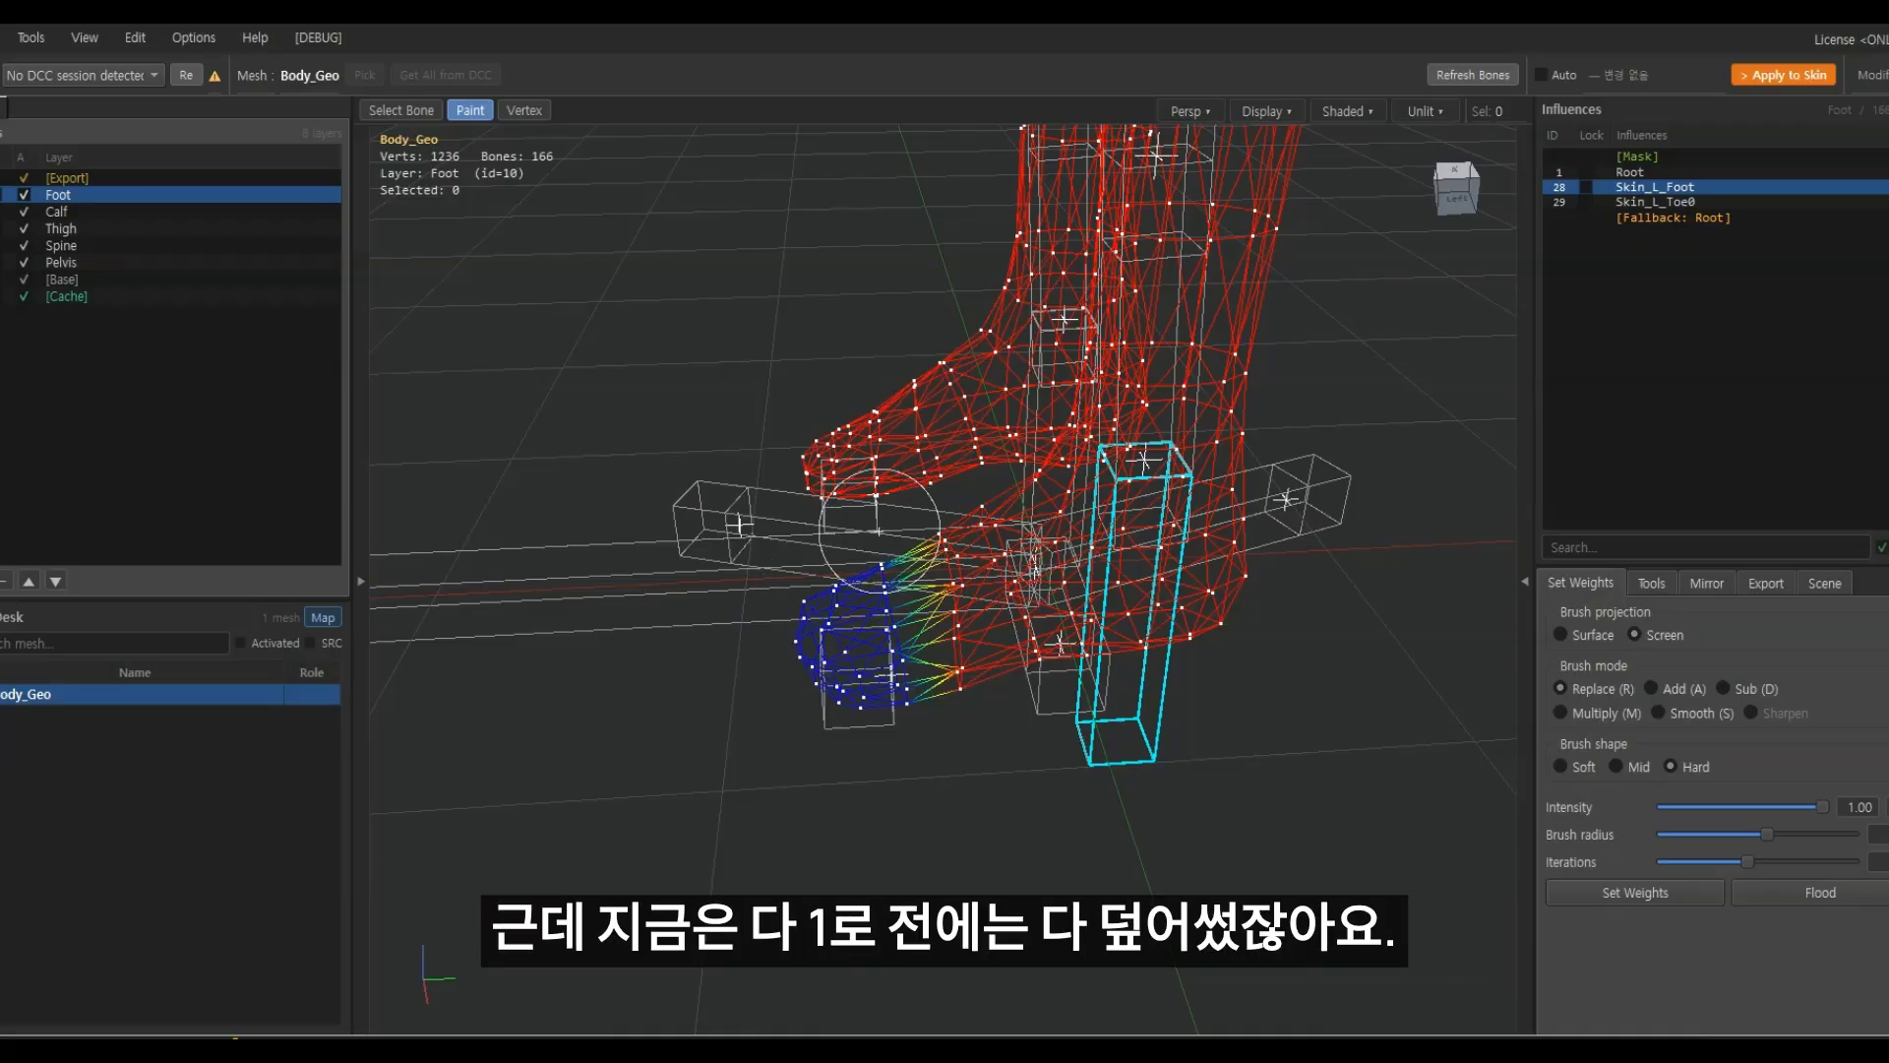
drag(879, 531, 846, 617)
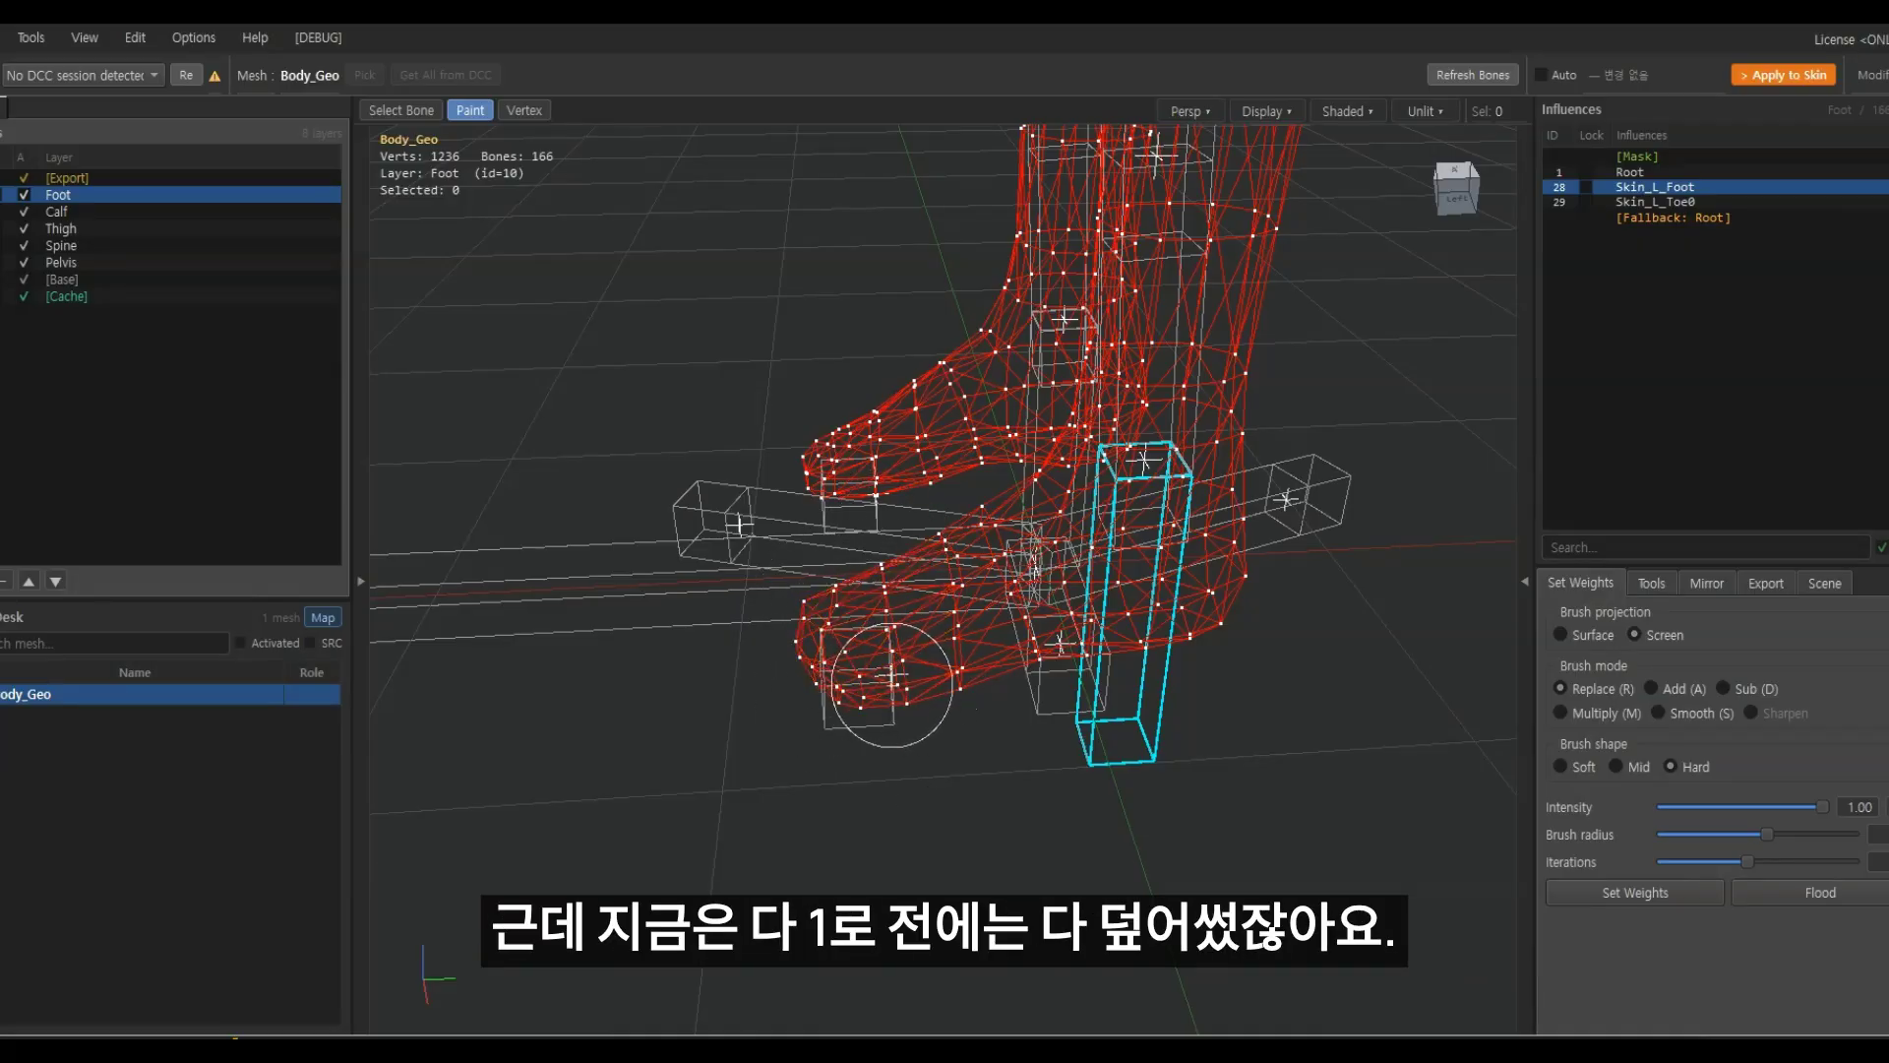
drag(886, 679, 829, 638)
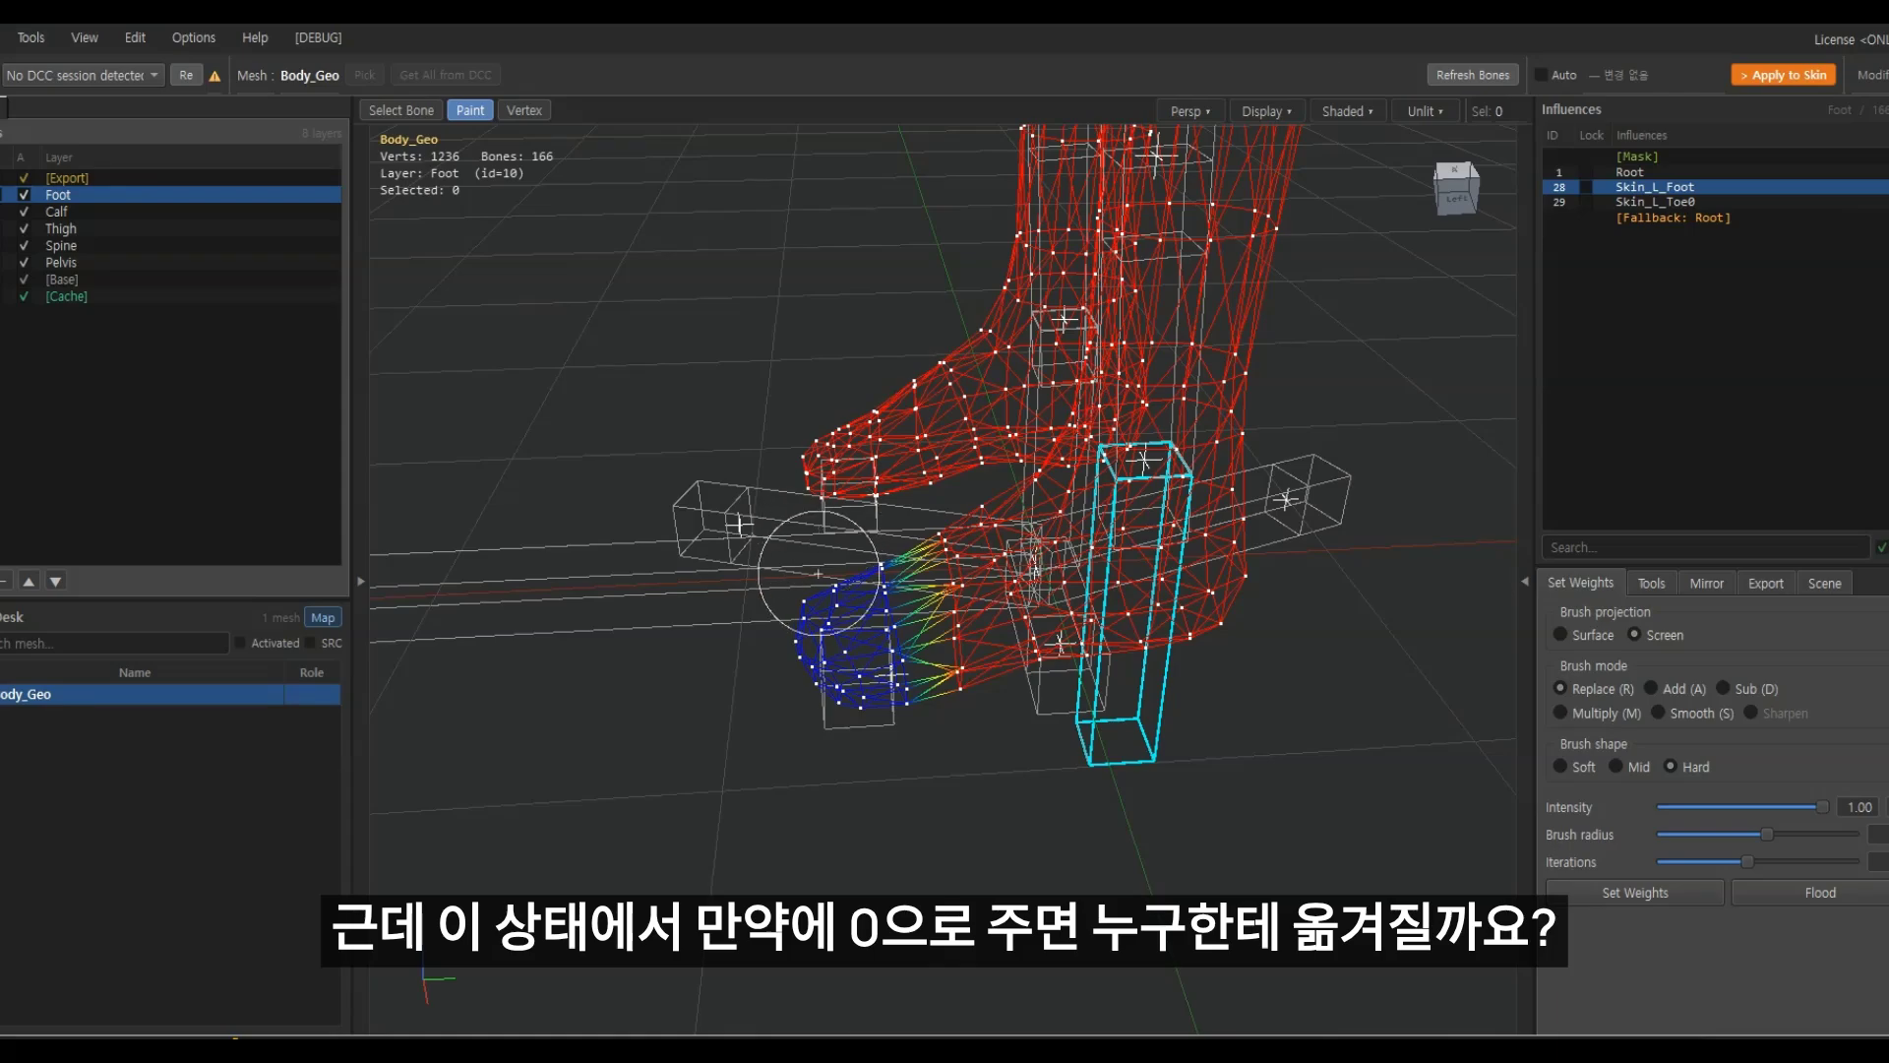
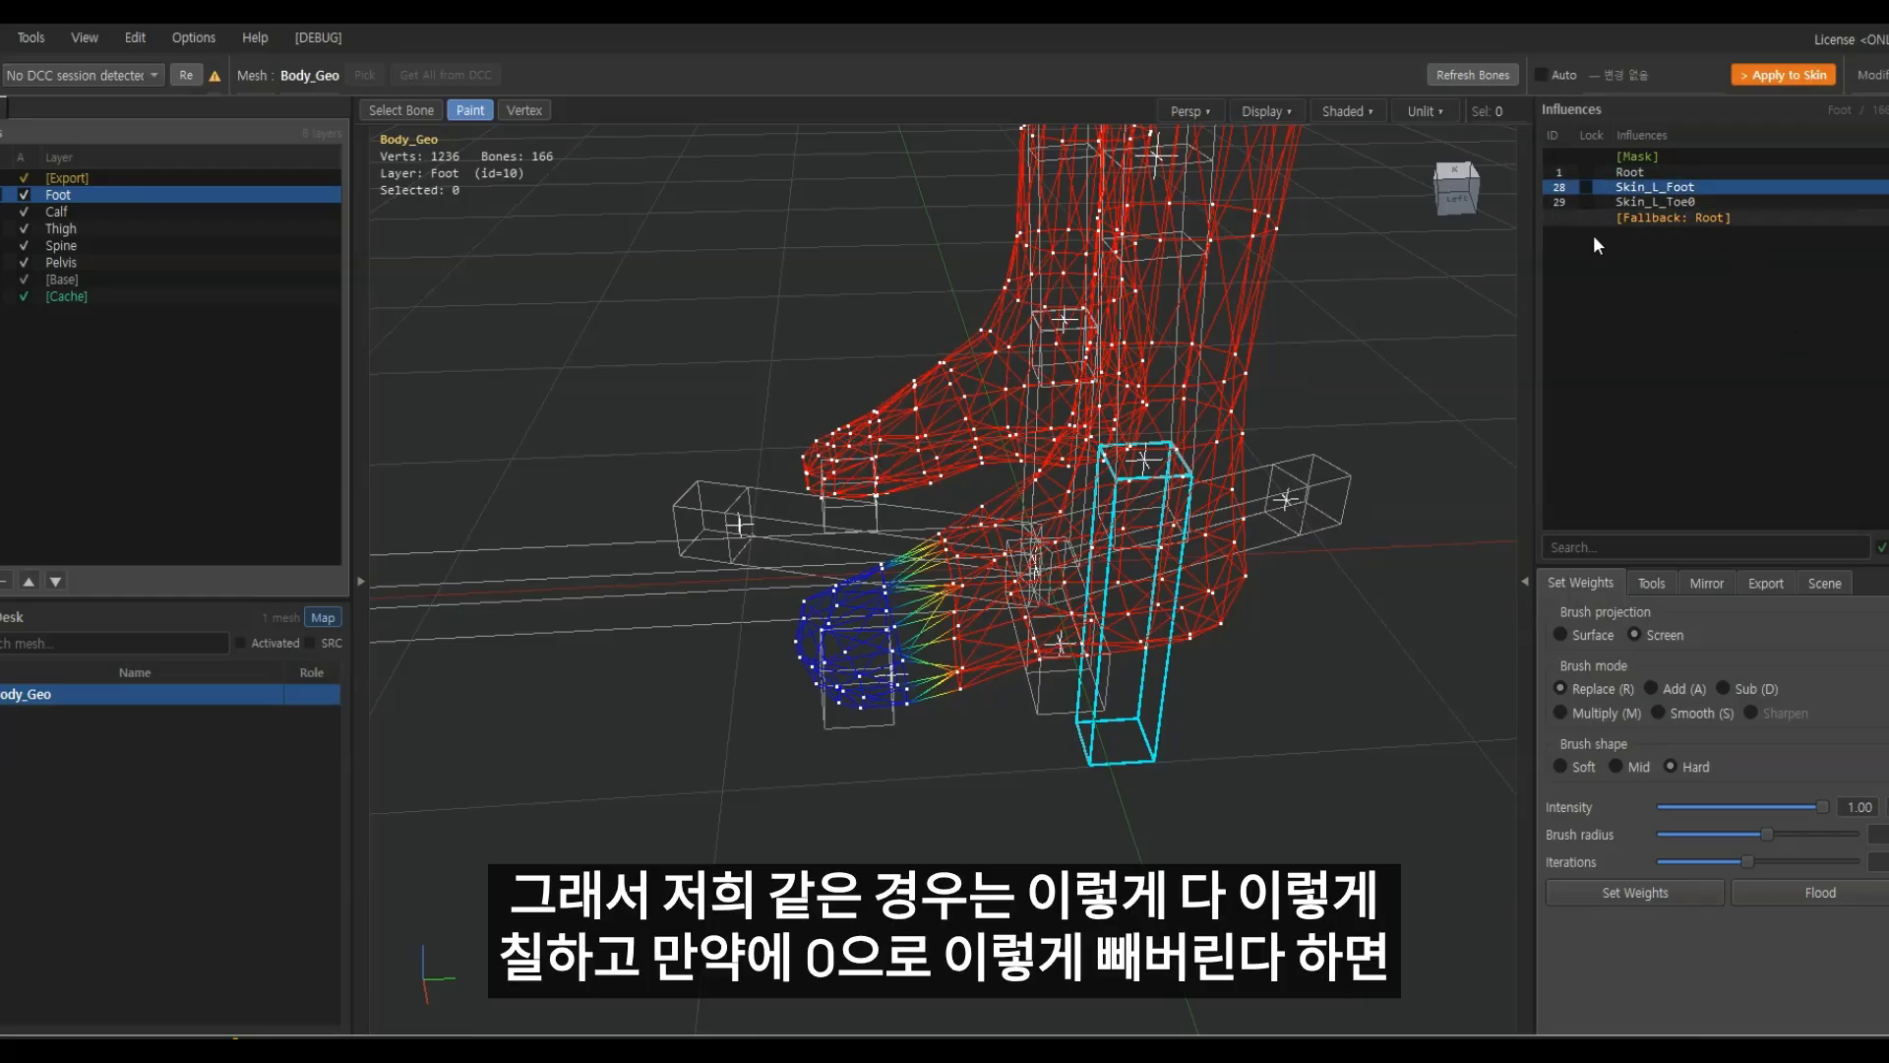
drag(916, 600, 802, 709)
drag(817, 577, 879, 785)
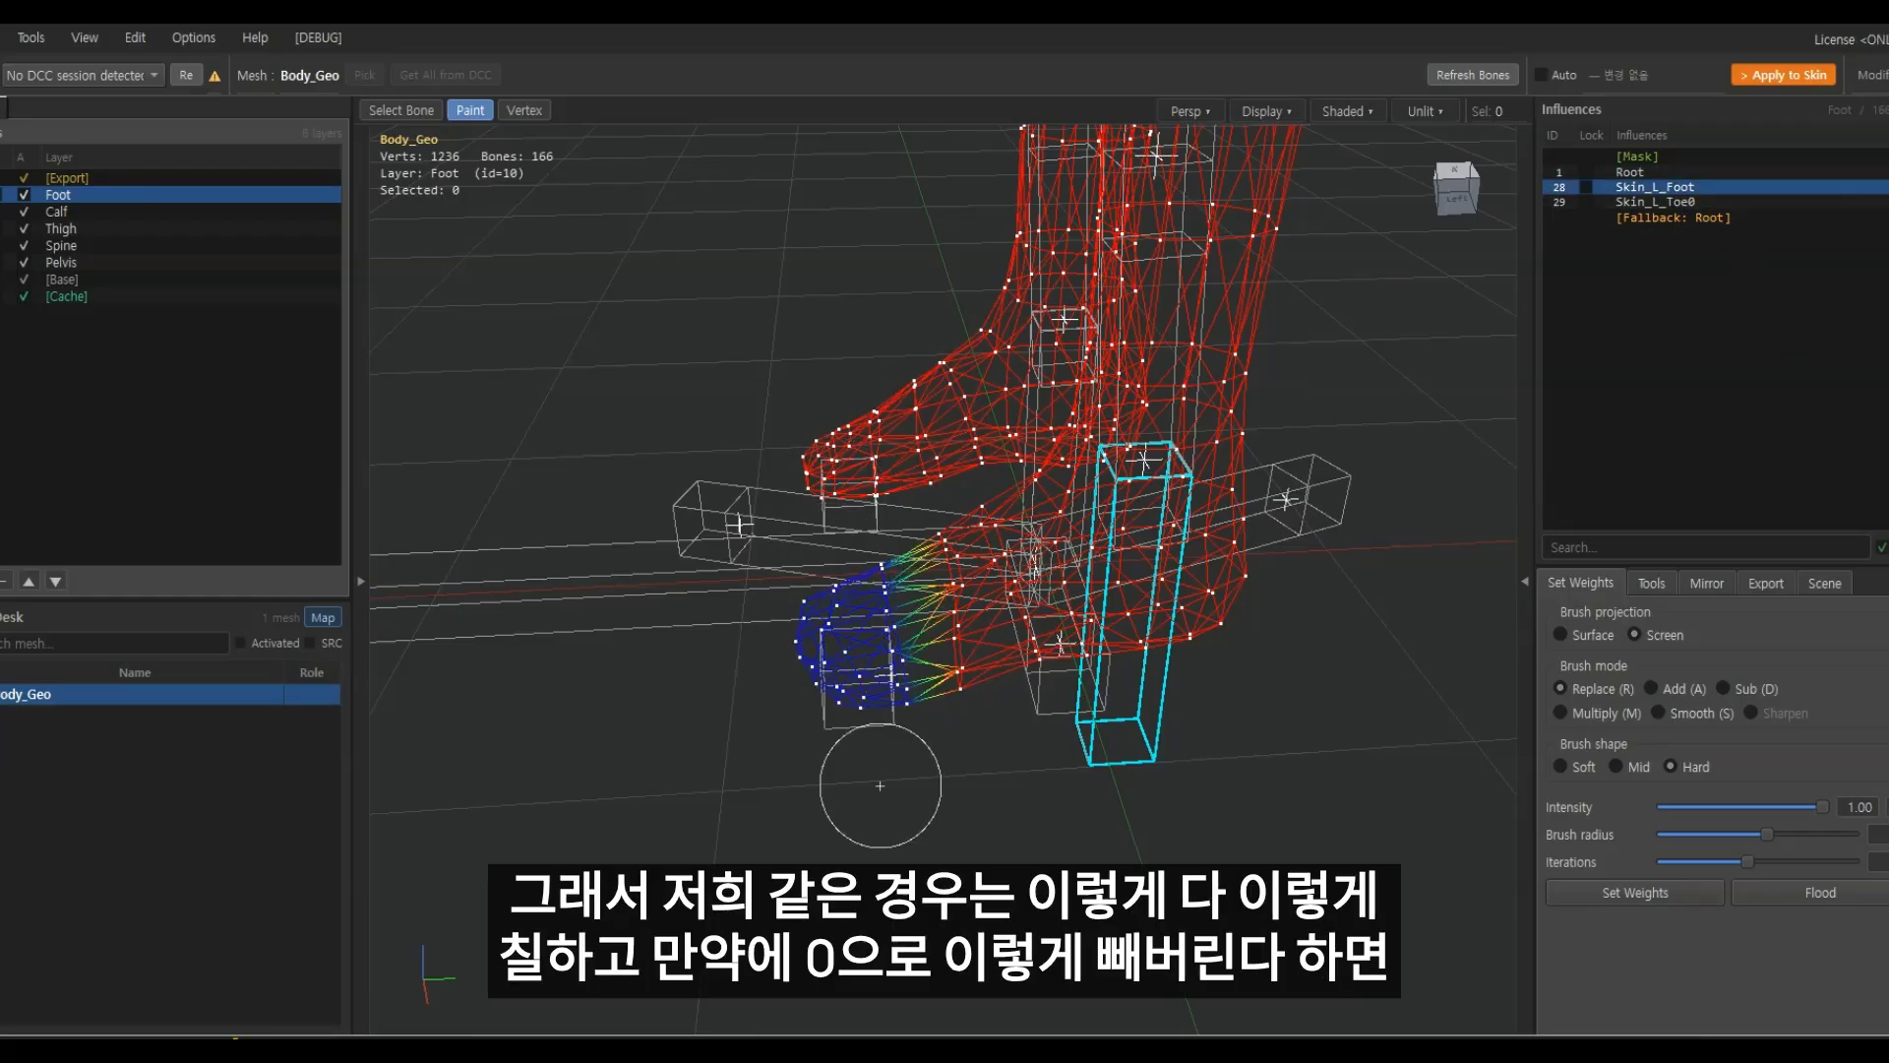
click(1649, 173)
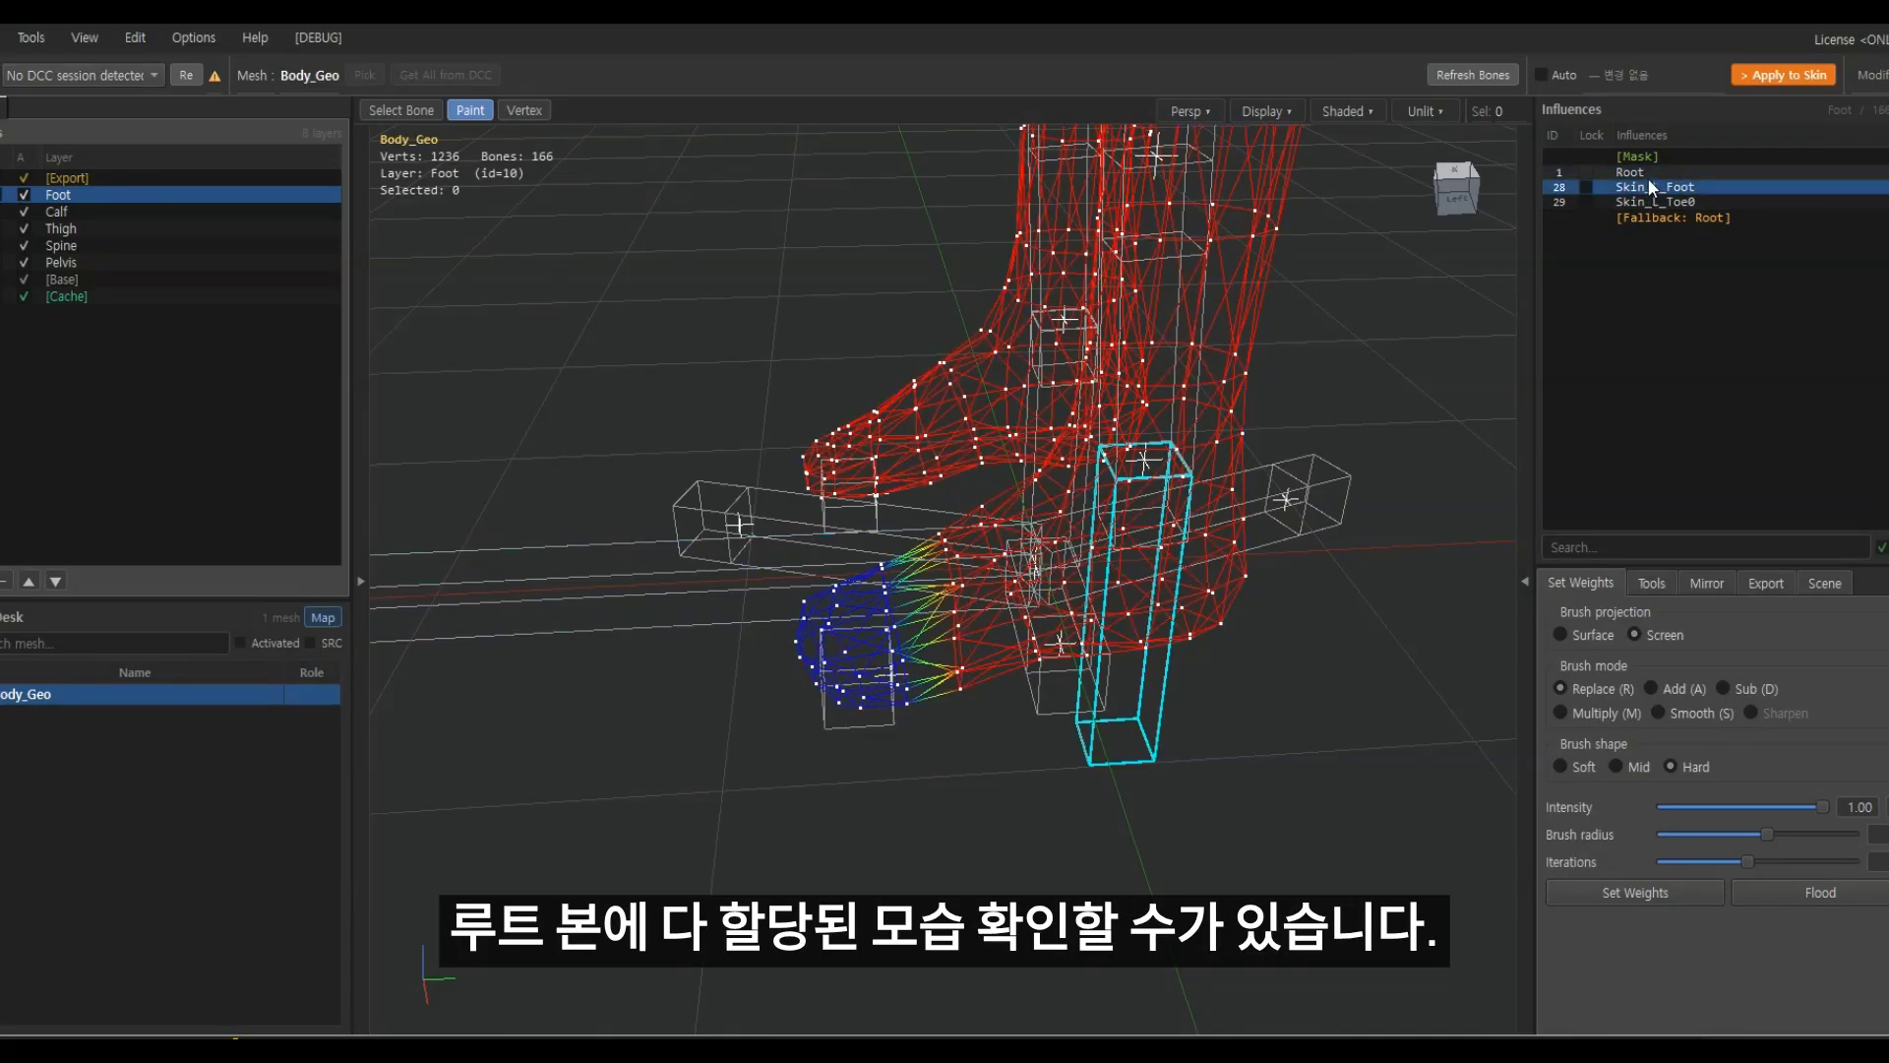
click(1656, 189)
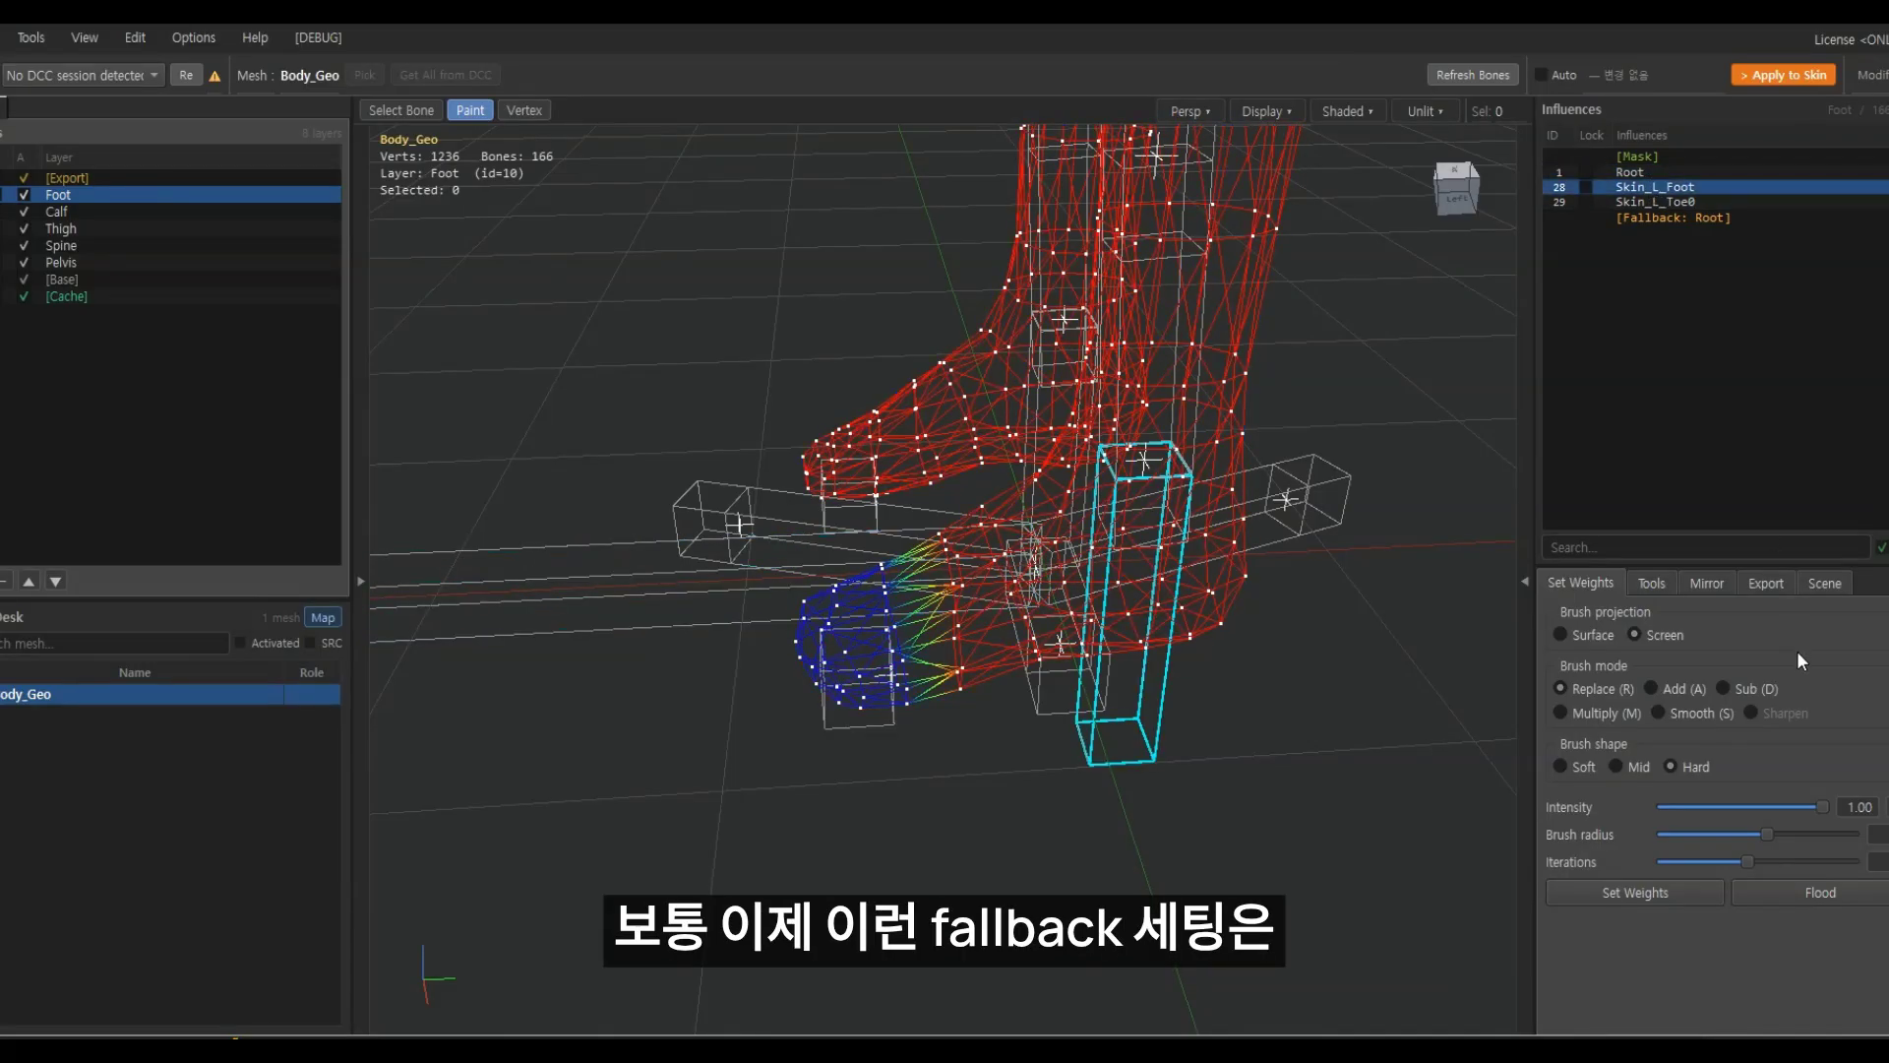
Look through the weighting settings for the Fallback Bone option and examine which bone it uses
click(1655, 583)
click(1713, 581)
click(1814, 580)
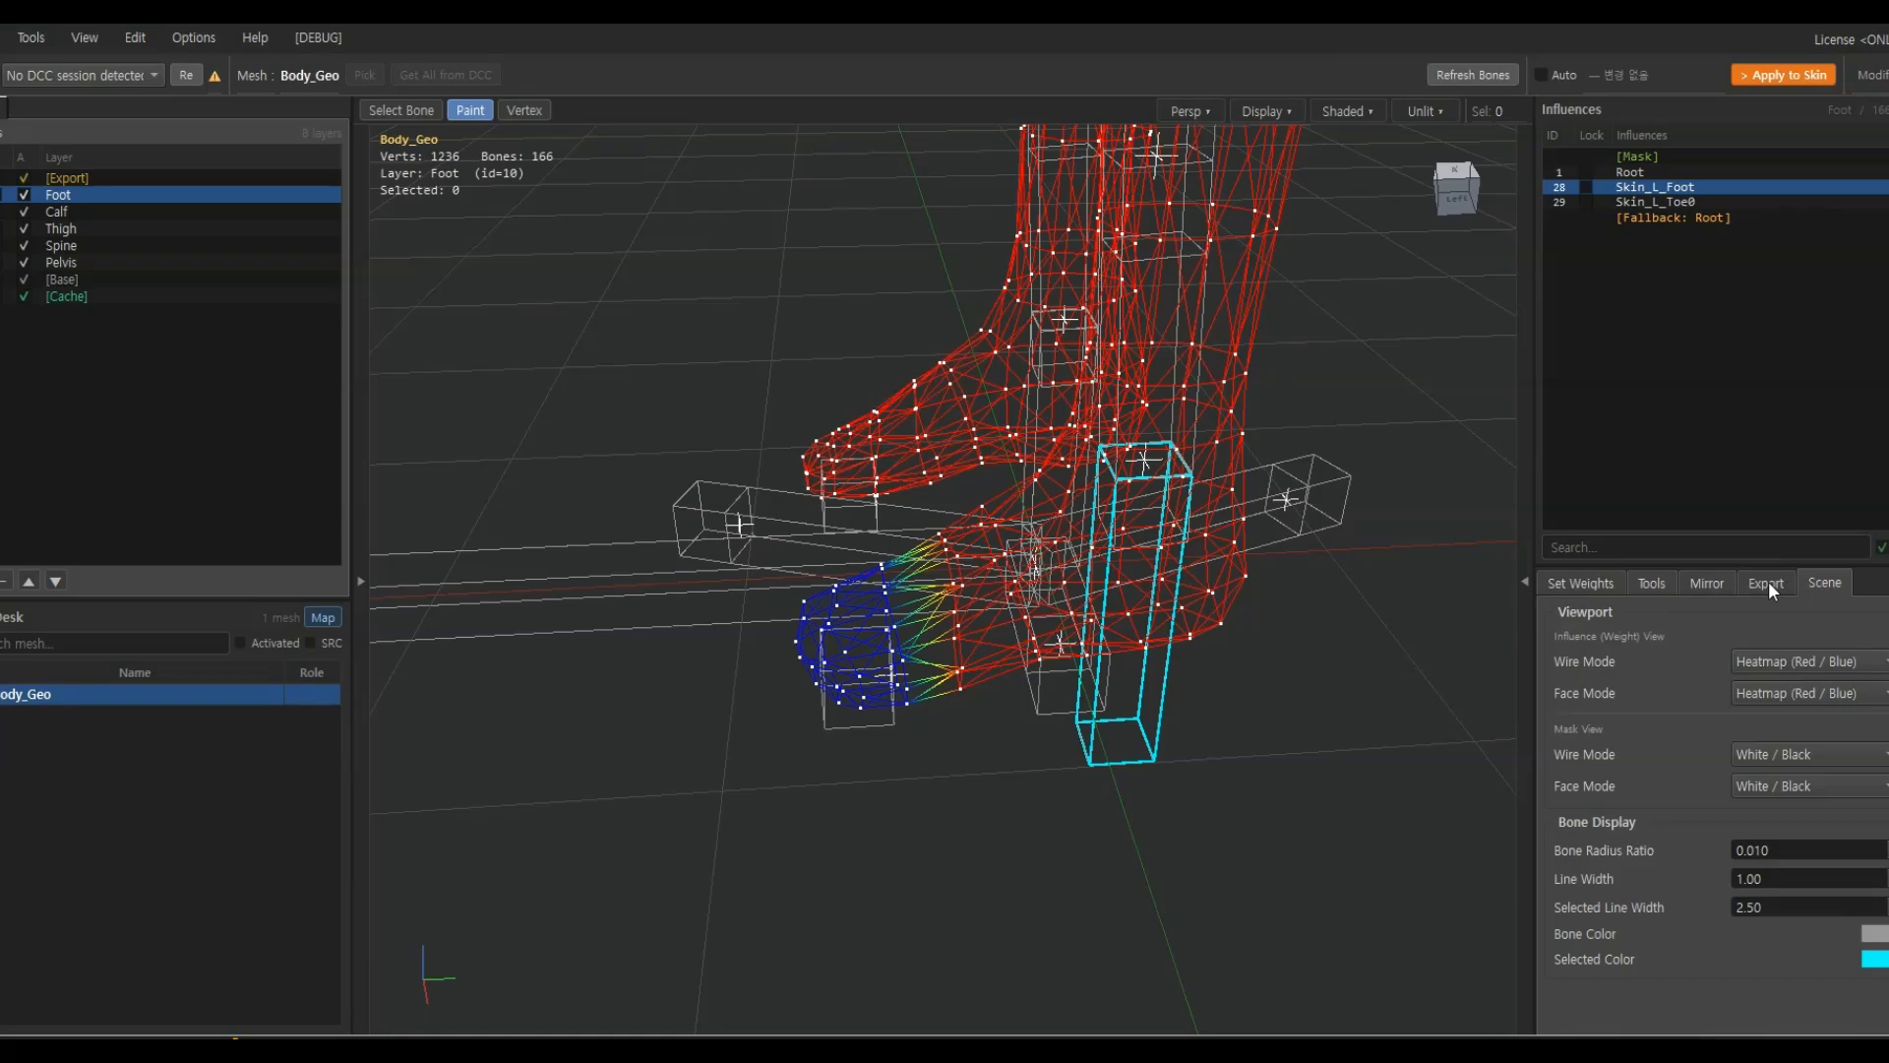
click(1766, 583)
click(1707, 583)
click(1572, 583)
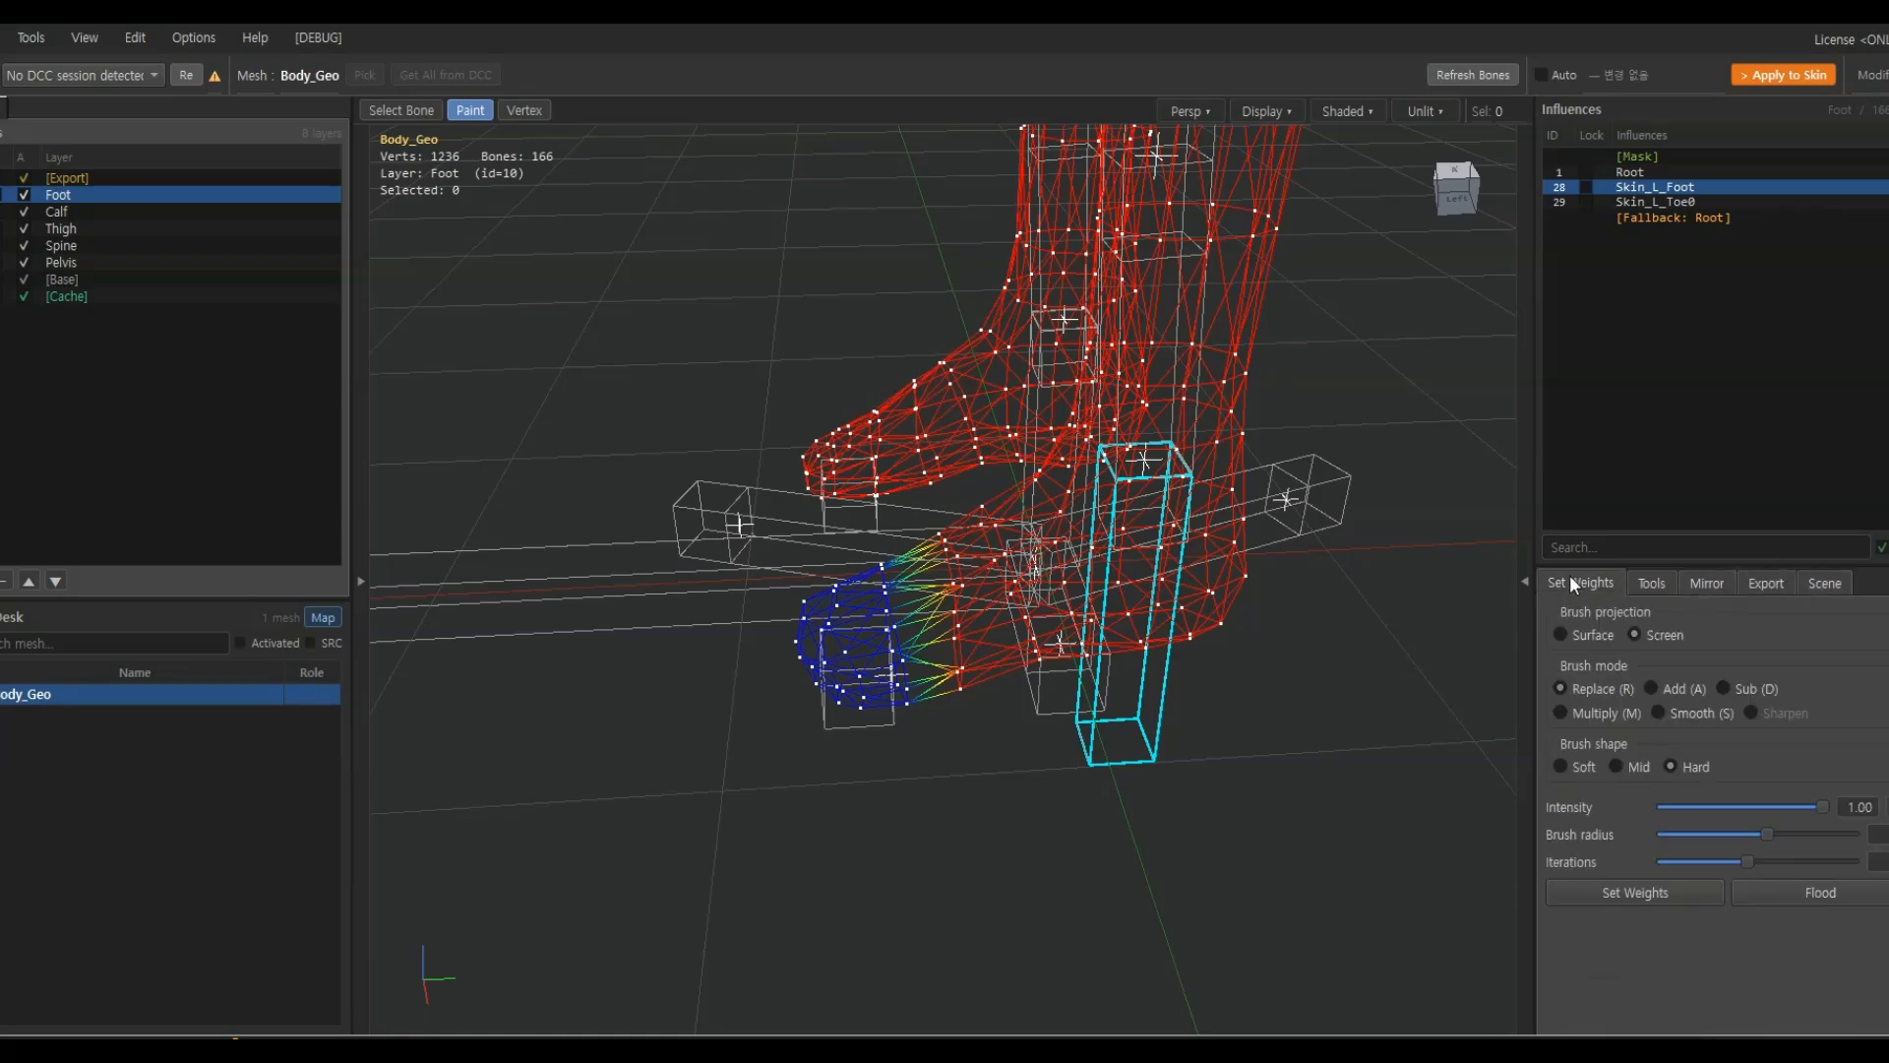
click(1639, 585)
scroll(1722, 807, down, 3)
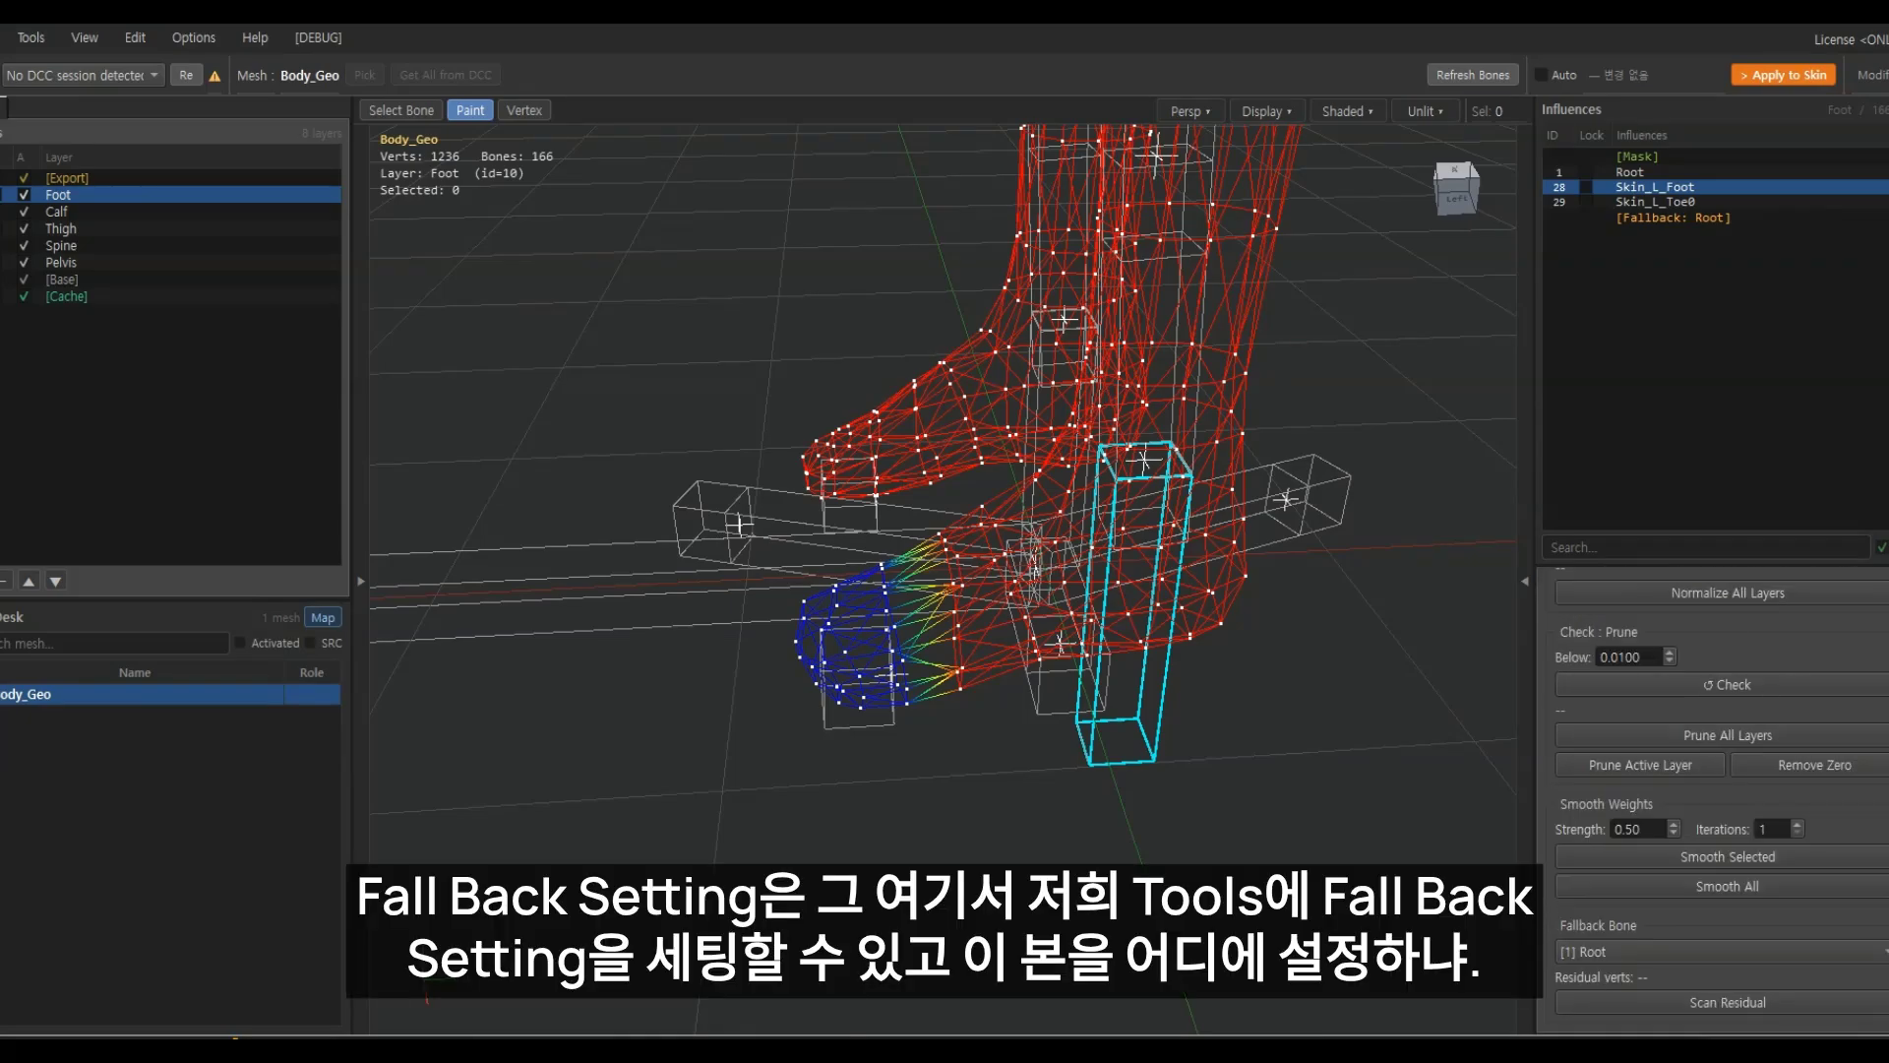
scroll(1722, 807, up, 3)
scroll(1691, 931, down, 3)
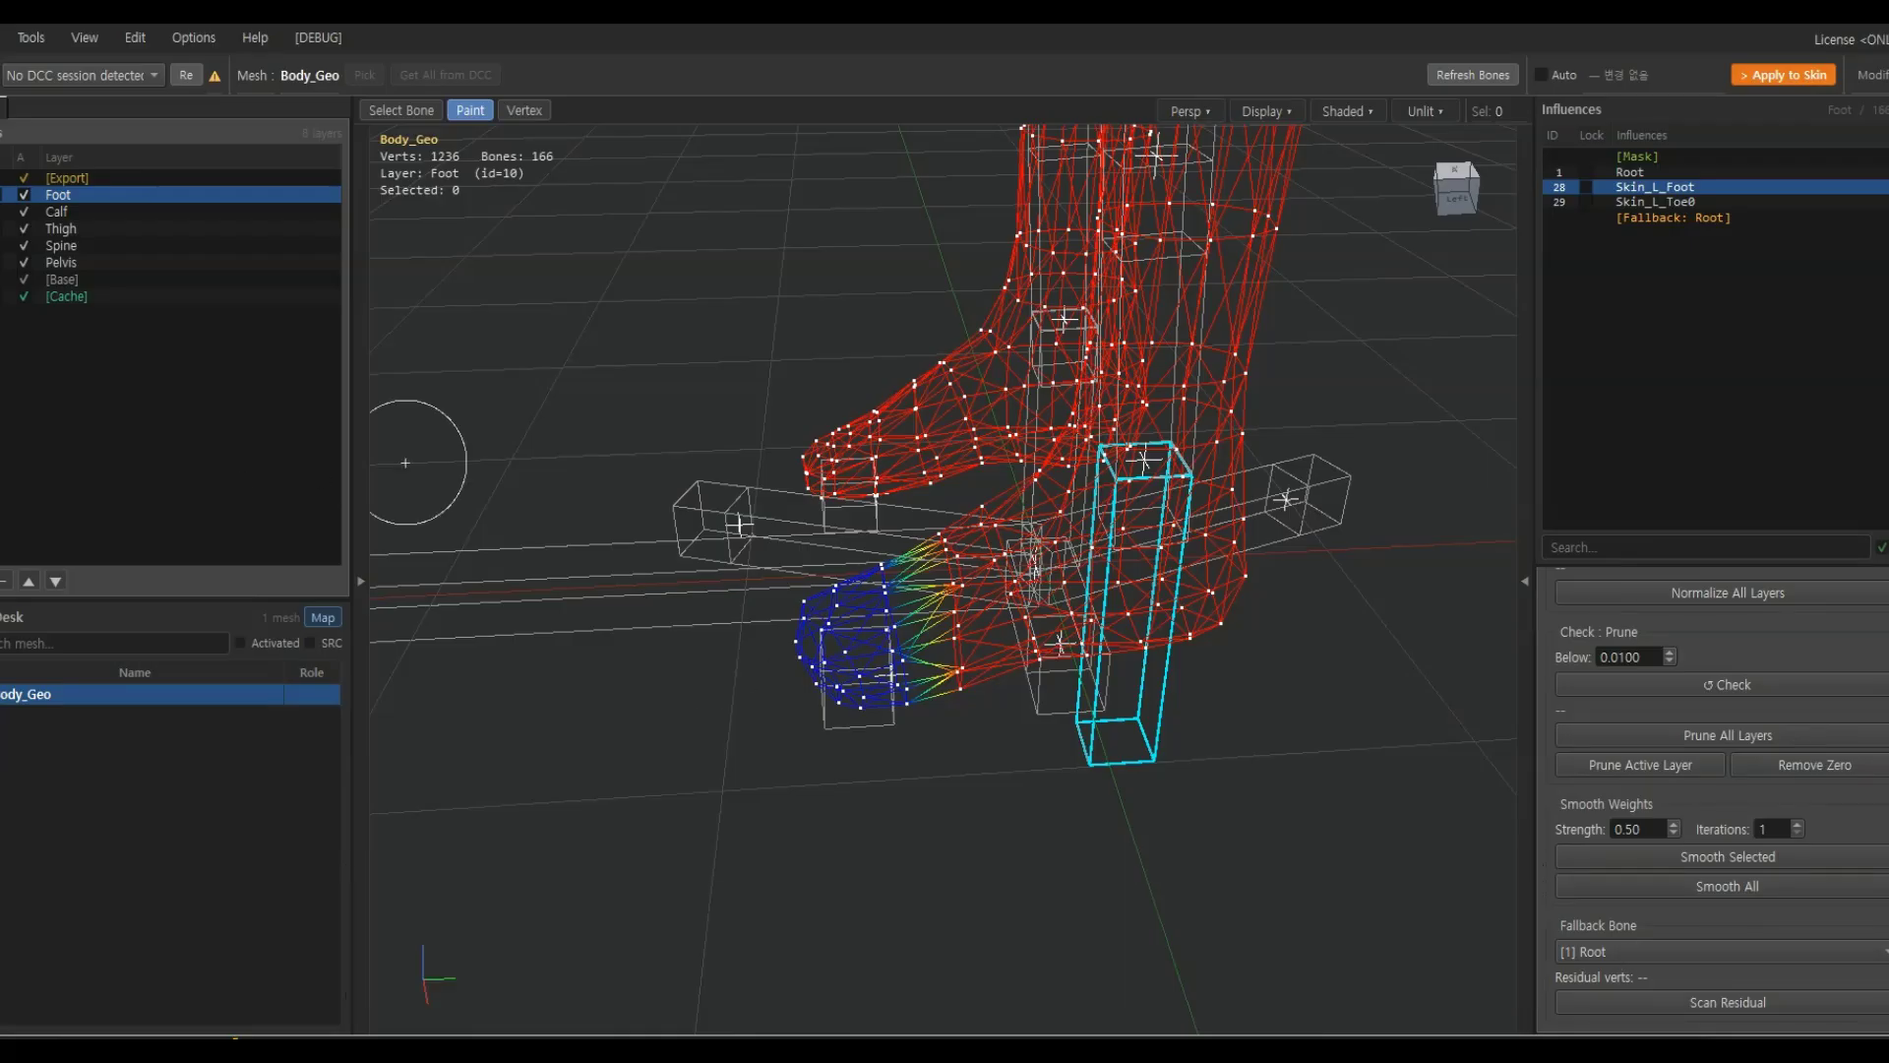
Examine Root and Skin_Pelvis in the full bone hierarchy as candidates for the fallback bone
scroll(624, 511, down, 8)
click(1525, 581)
scroll(1278, 288, up, 8)
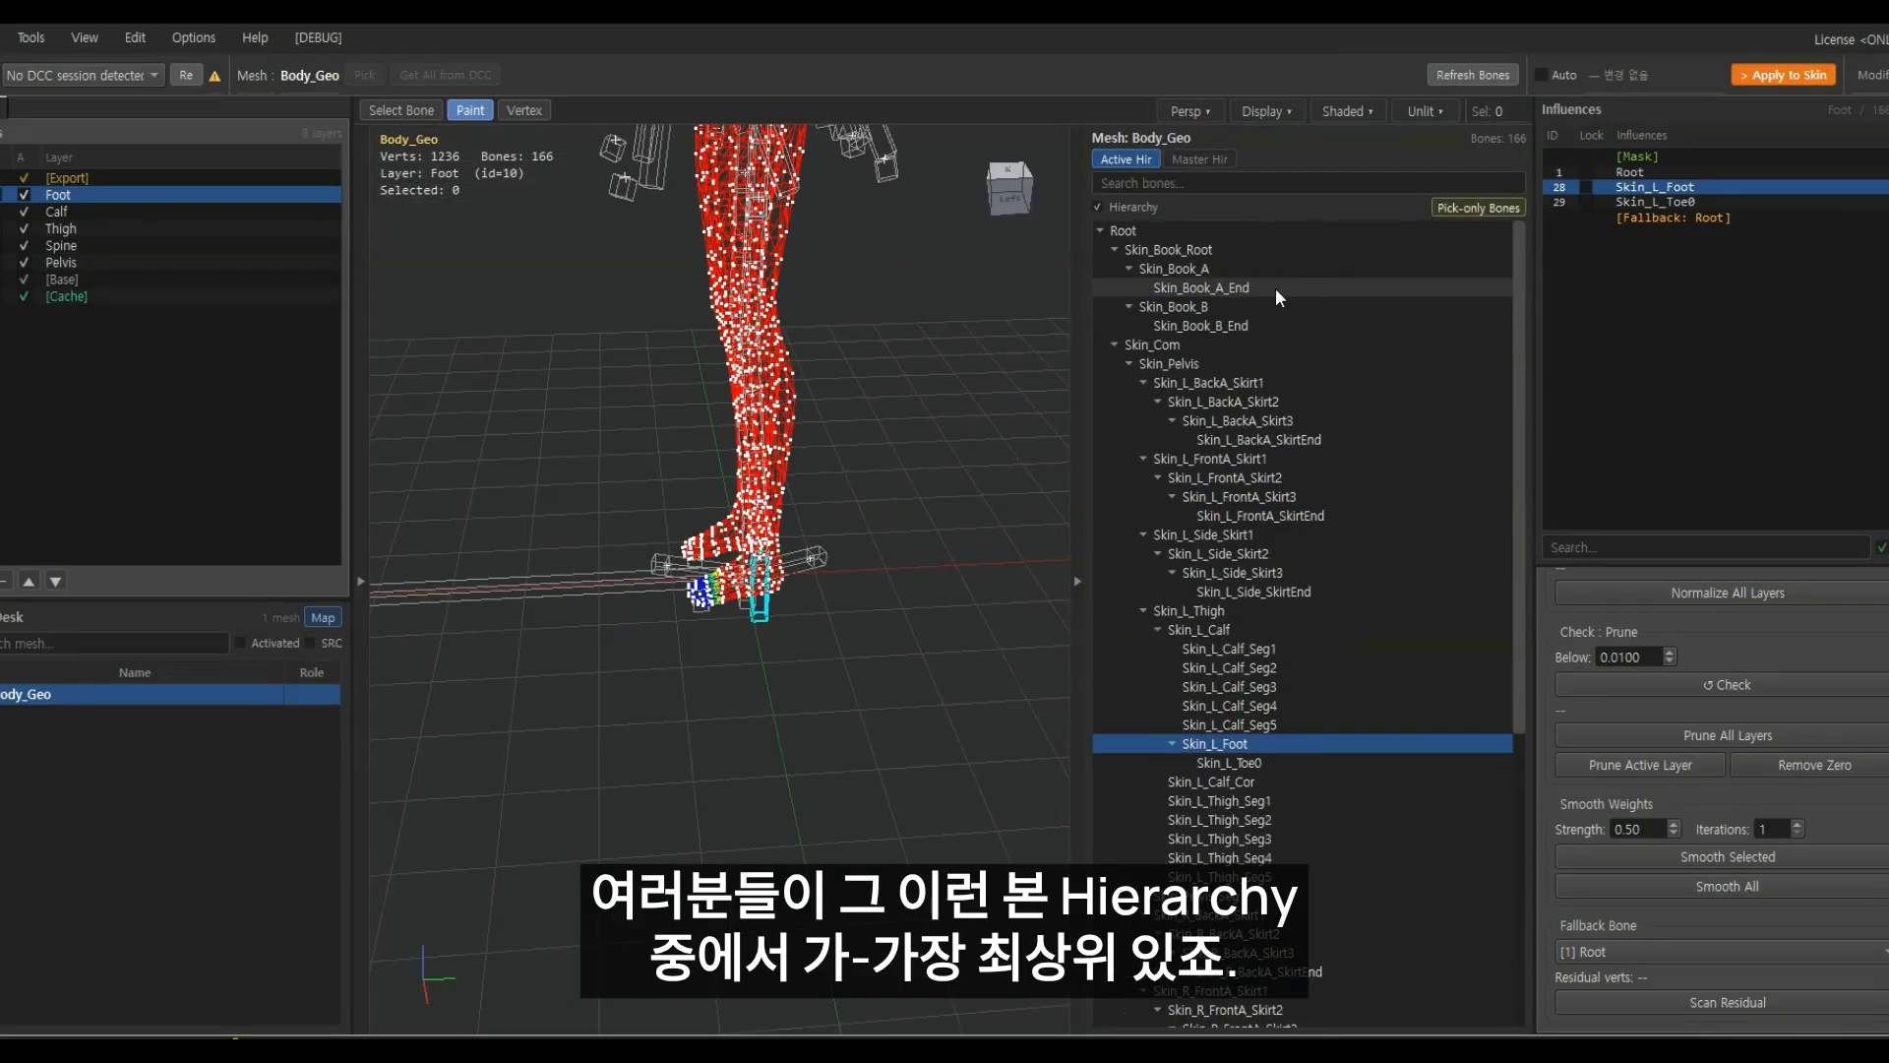
click(1191, 230)
scroll(755, 563, up, 3)
middle_drag(679, 577, 761, 588)
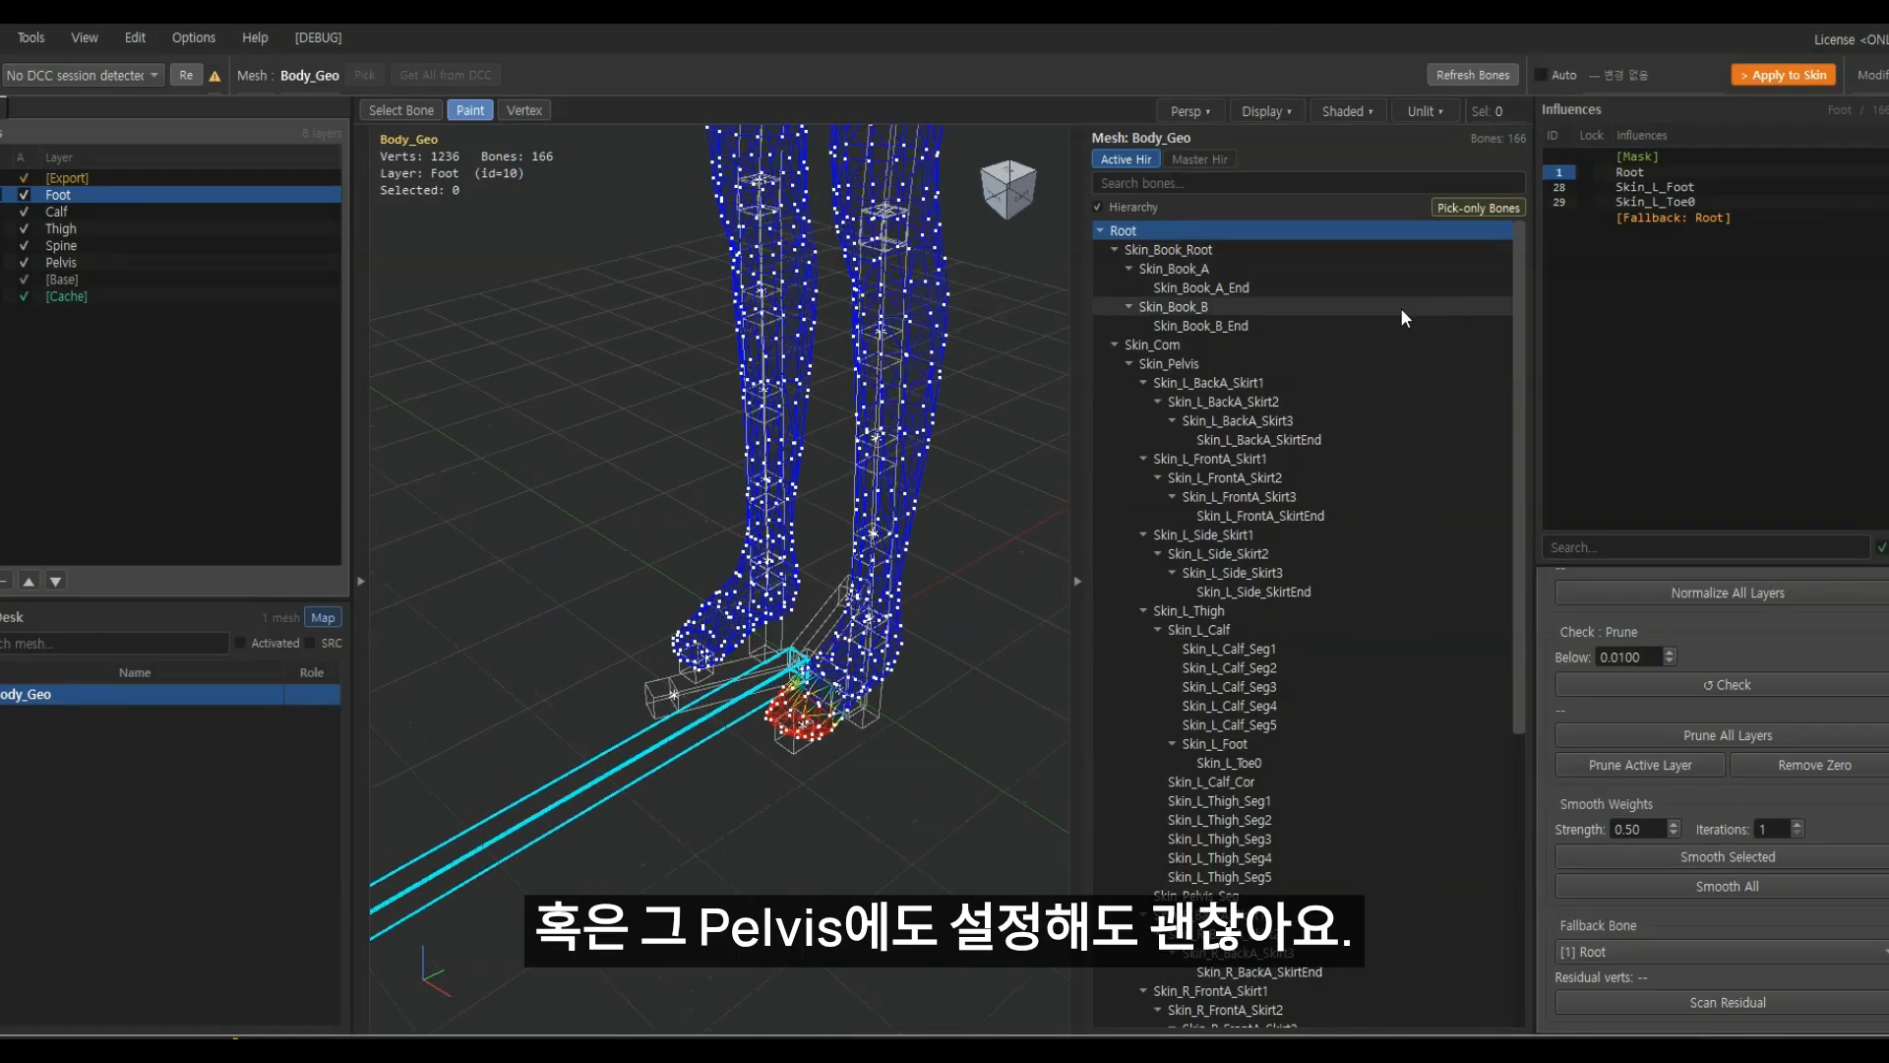
click(1301, 360)
scroll(836, 545, down, 4)
scroll(843, 541, up, 5)
click(1123, 230)
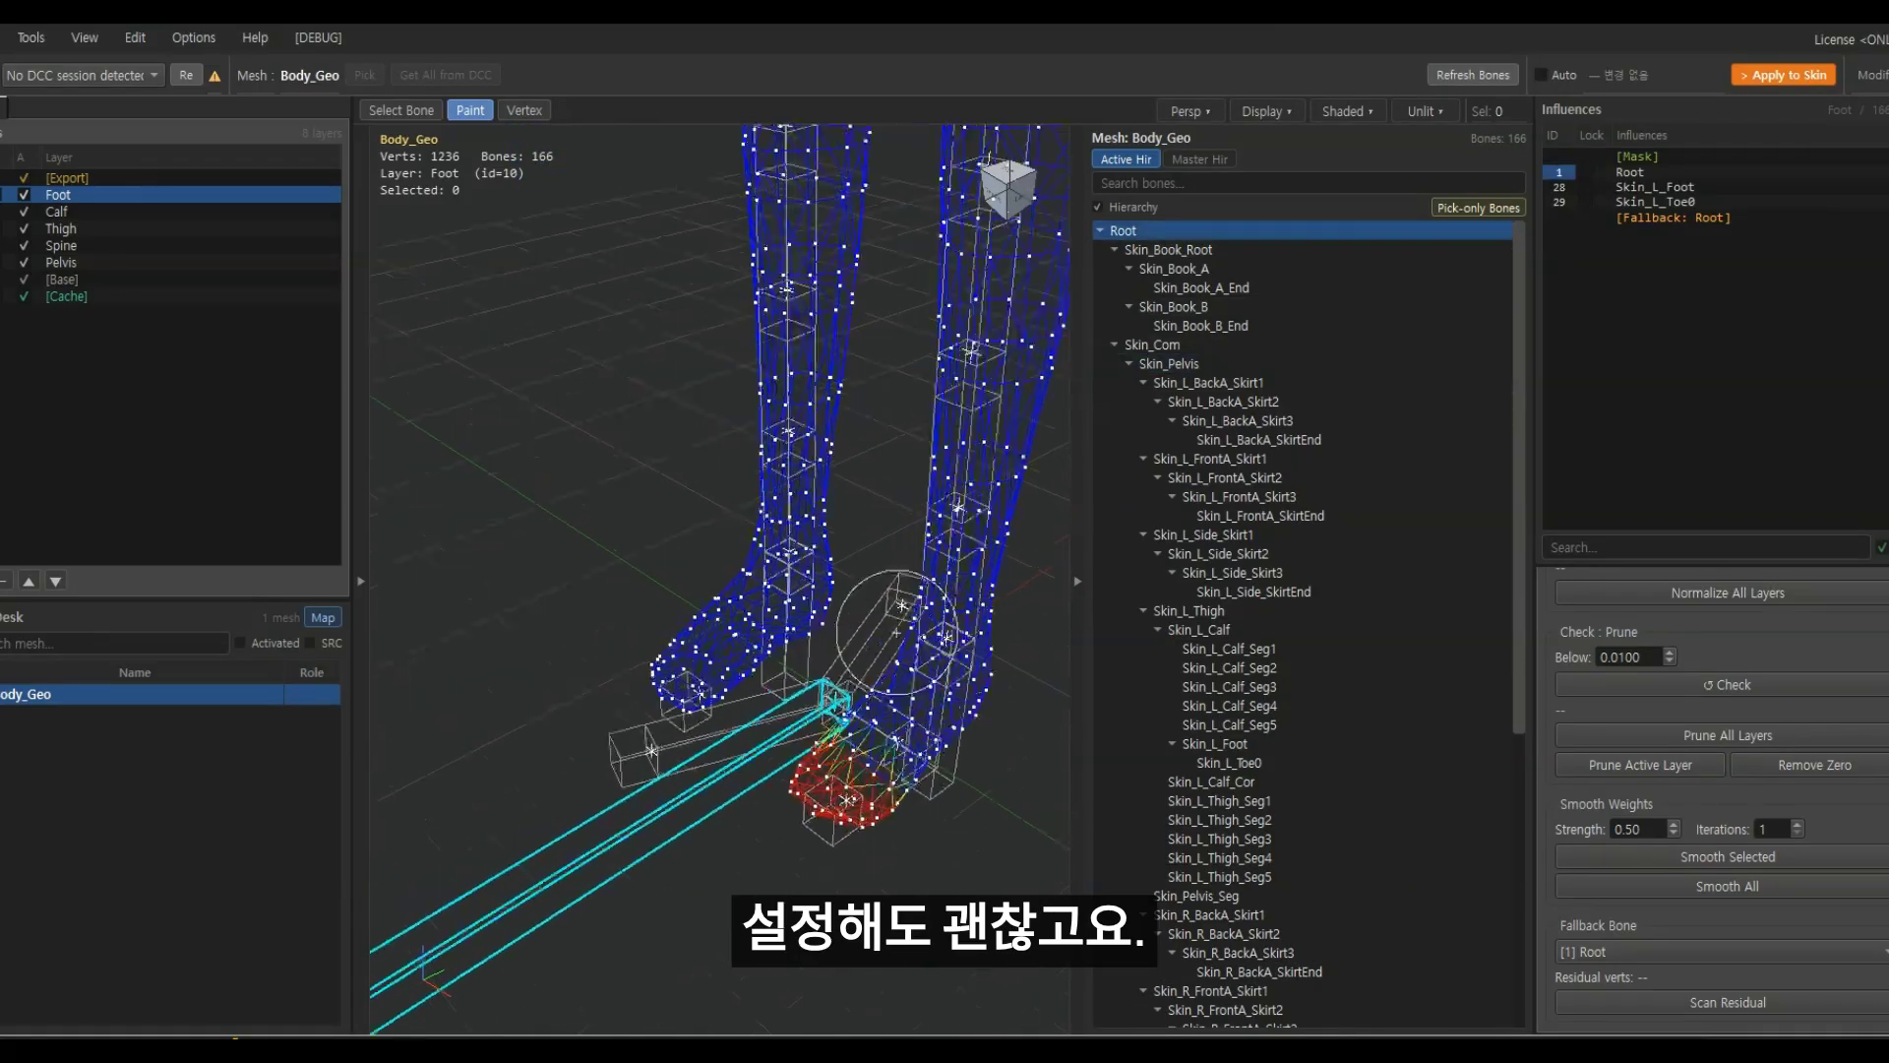
middle_drag(886, 624, 687, 458)
middle_drag(736, 599, 787, 633)
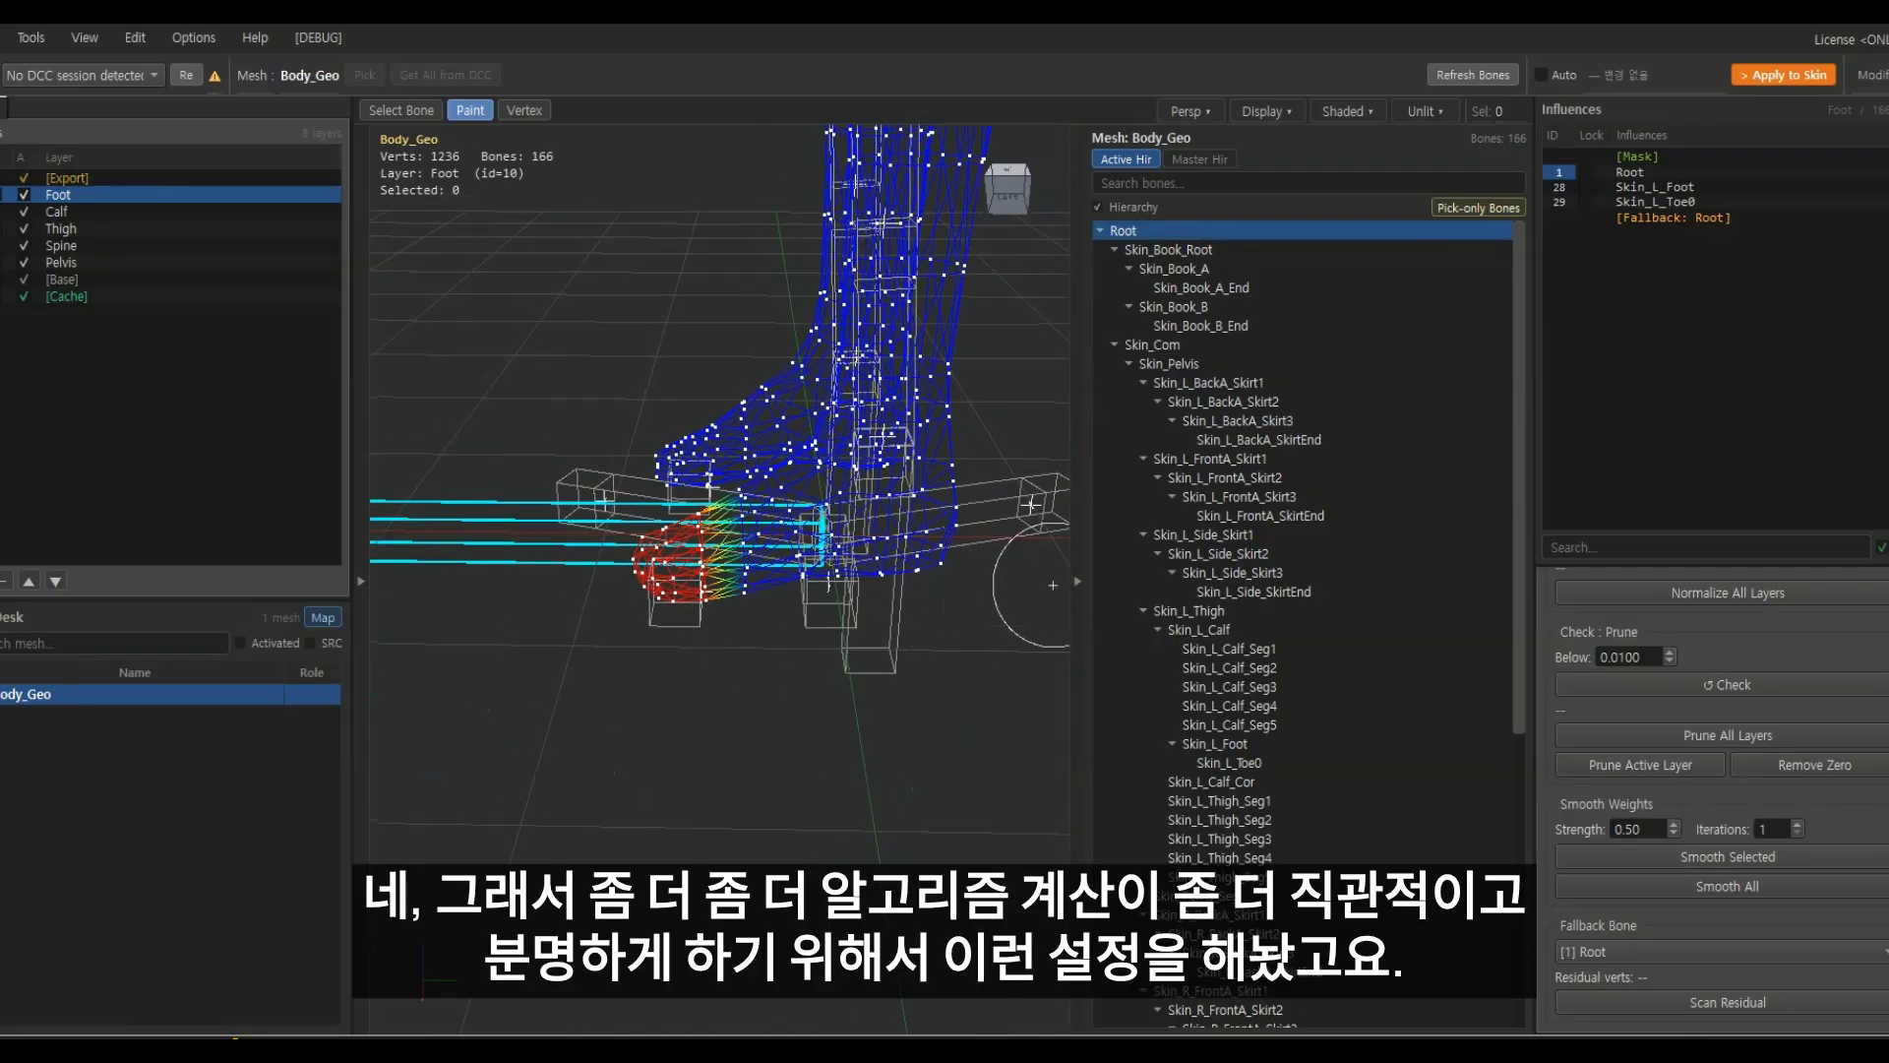
click(1079, 582)
Inspect the Skin_L_Foot and Skin_L_Toe0 weights at the left toes up close
scroll(906, 651, up, 2)
scroll(905, 651, up, 2)
middle_drag(905, 651, 925, 694)
click(1661, 187)
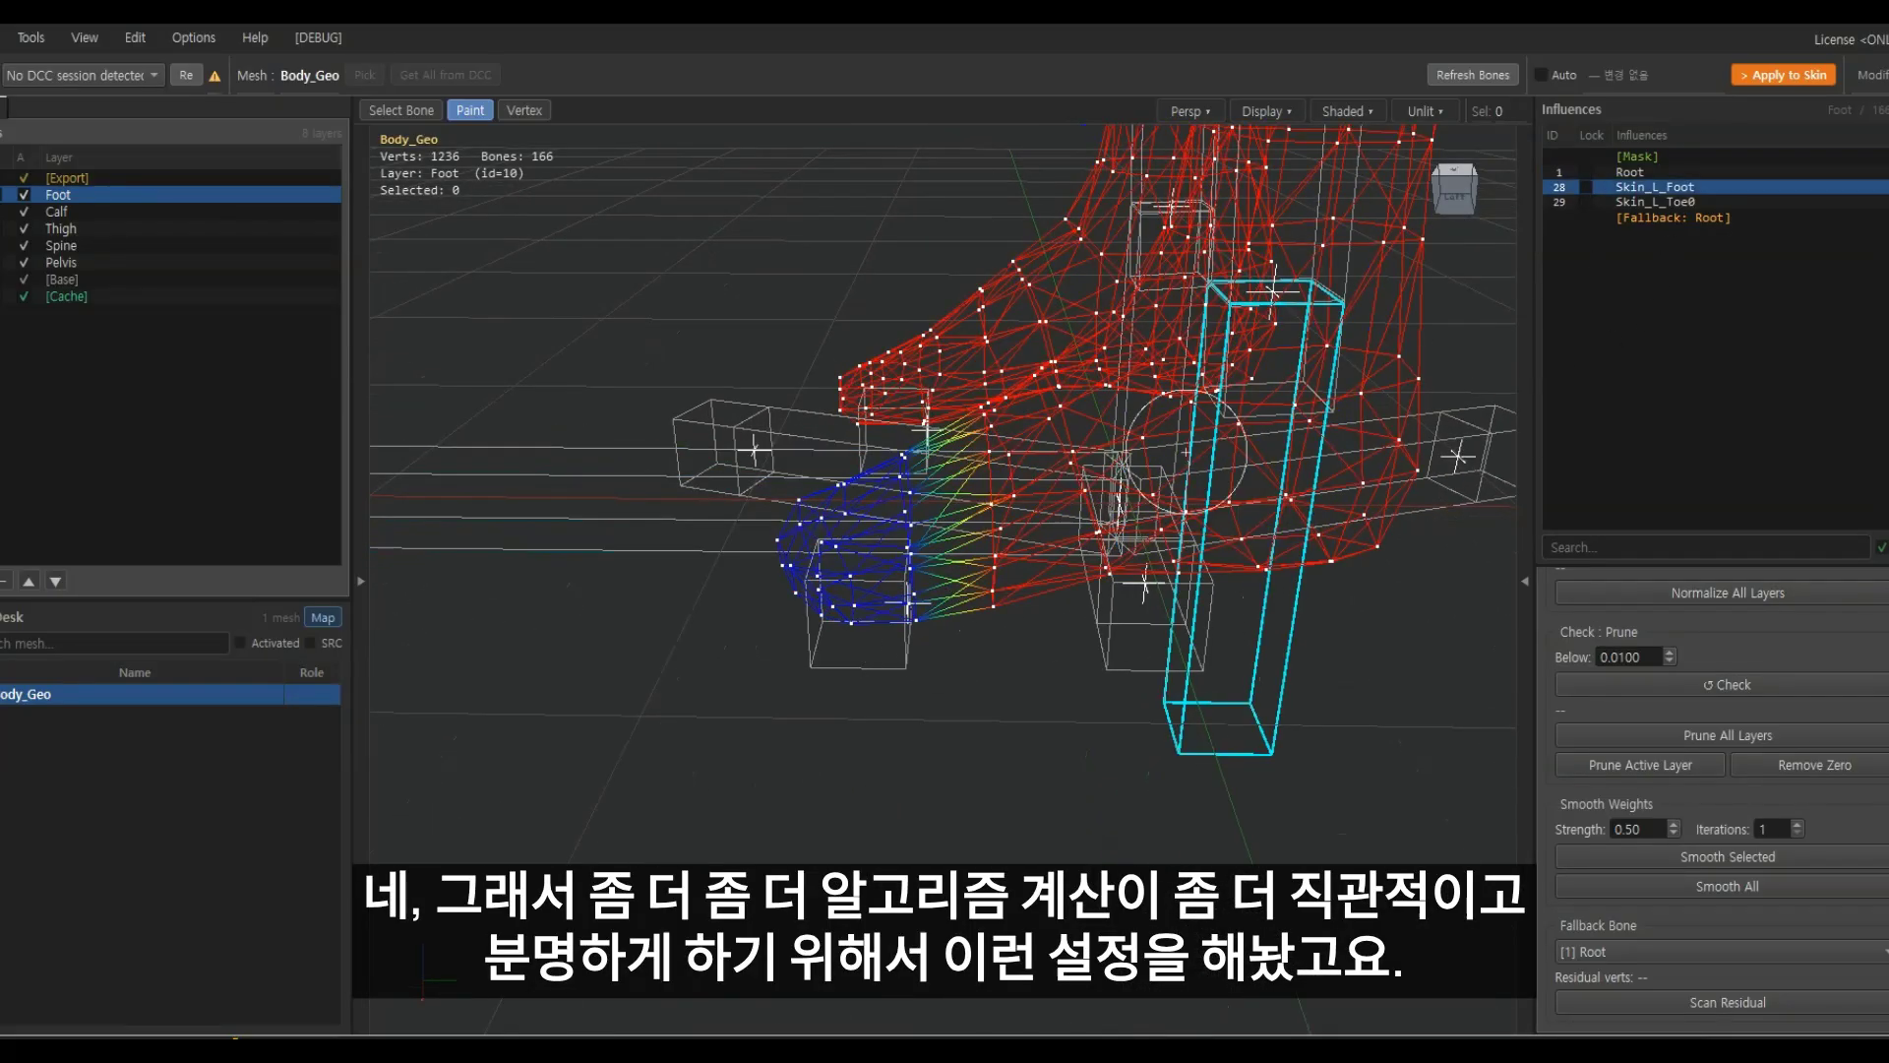
scroll(915, 610, up, 3)
mouse_move(915, 611)
middle_down()
mouse_move(975, 746)
mouse_move(947, 651)
middle_up()
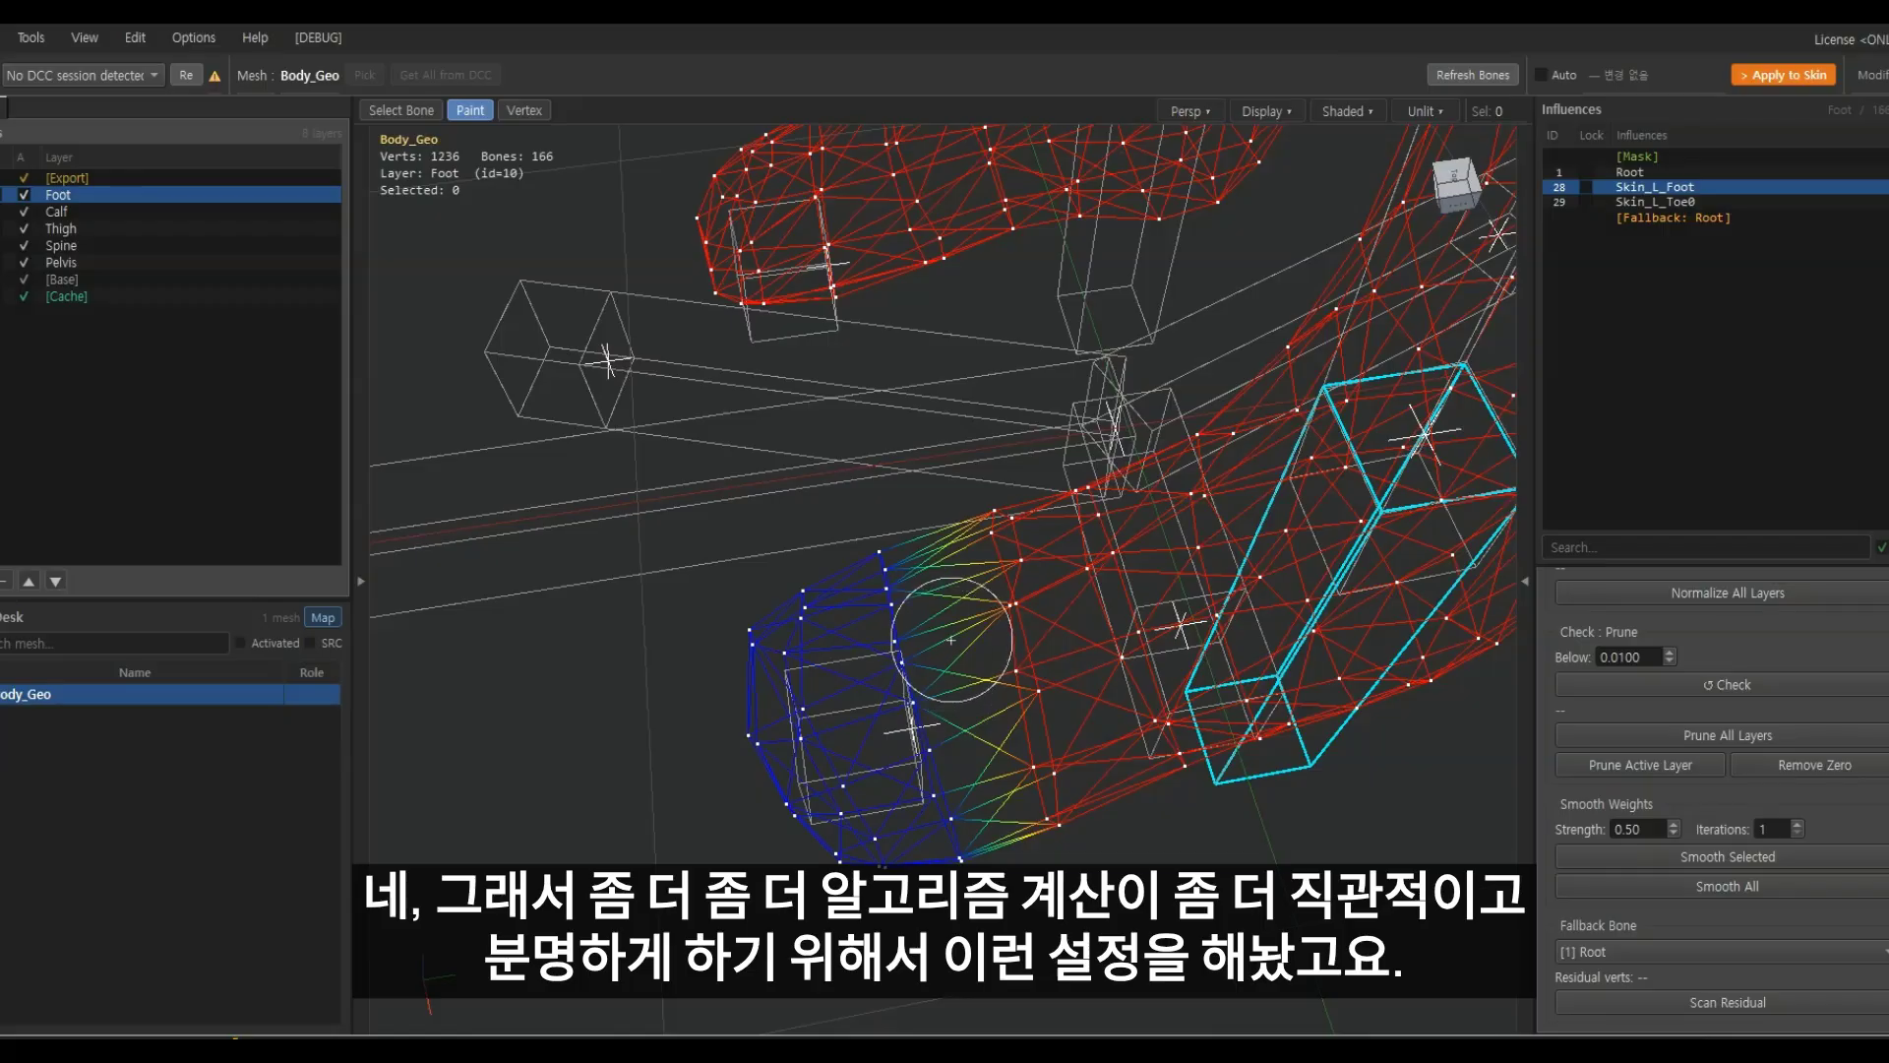
scroll(951, 639, down, 1)
click(1704, 203)
click(1720, 185)
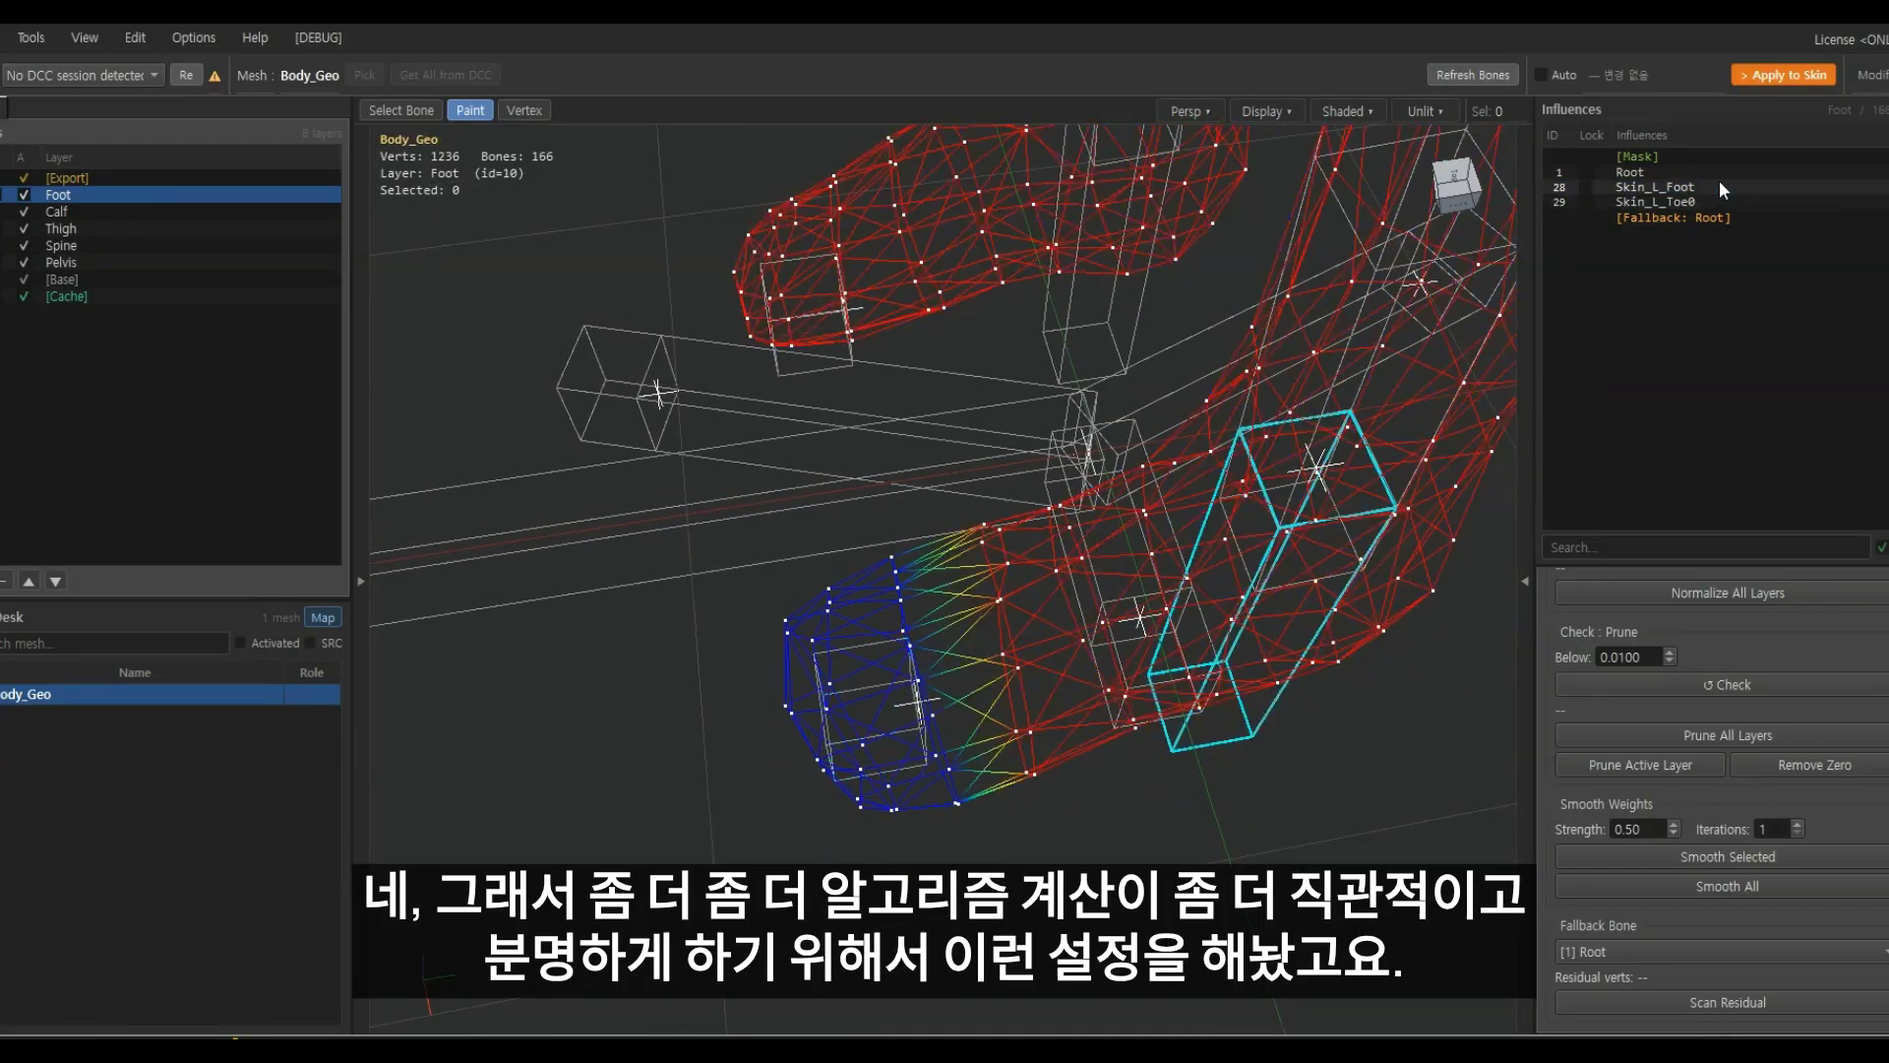
middle_drag(1132, 716, 1065, 653)
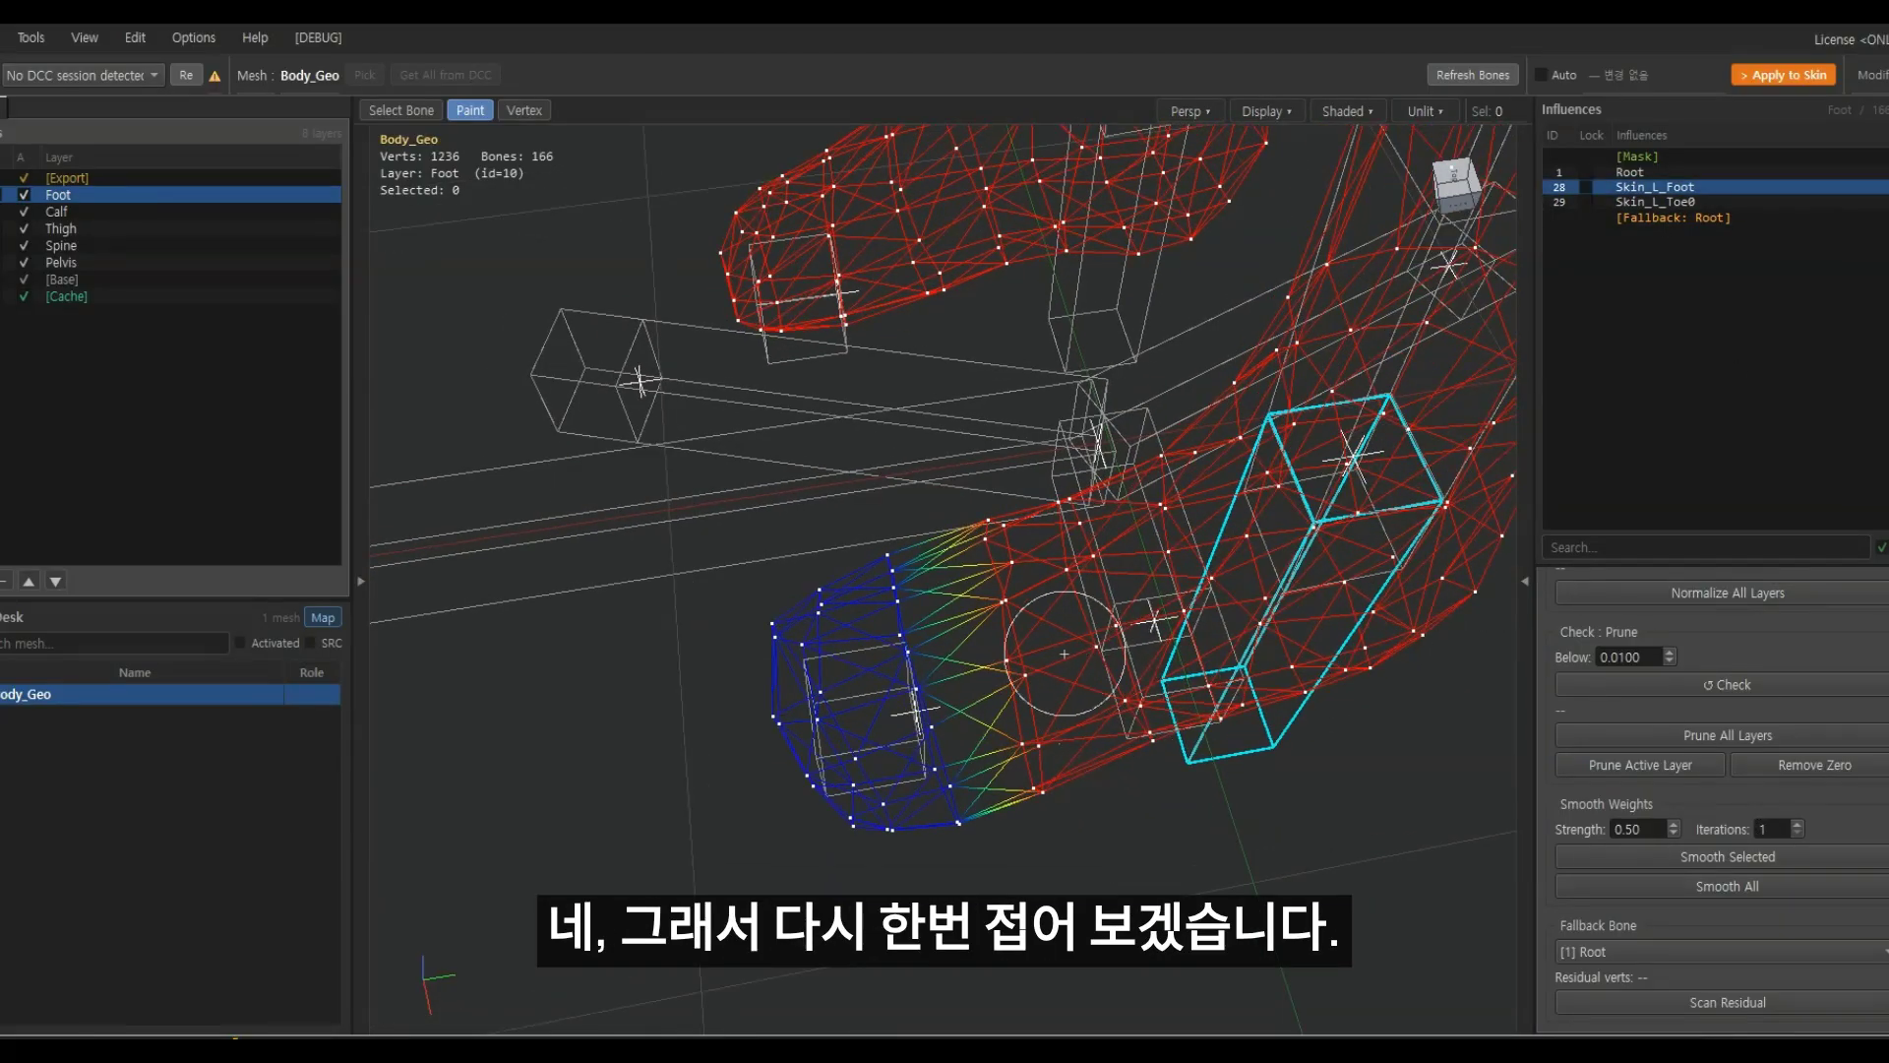
Compare the Root and Skin_L_Foot weights on the left toes to see where the removed weight is assigned
click(1699, 203)
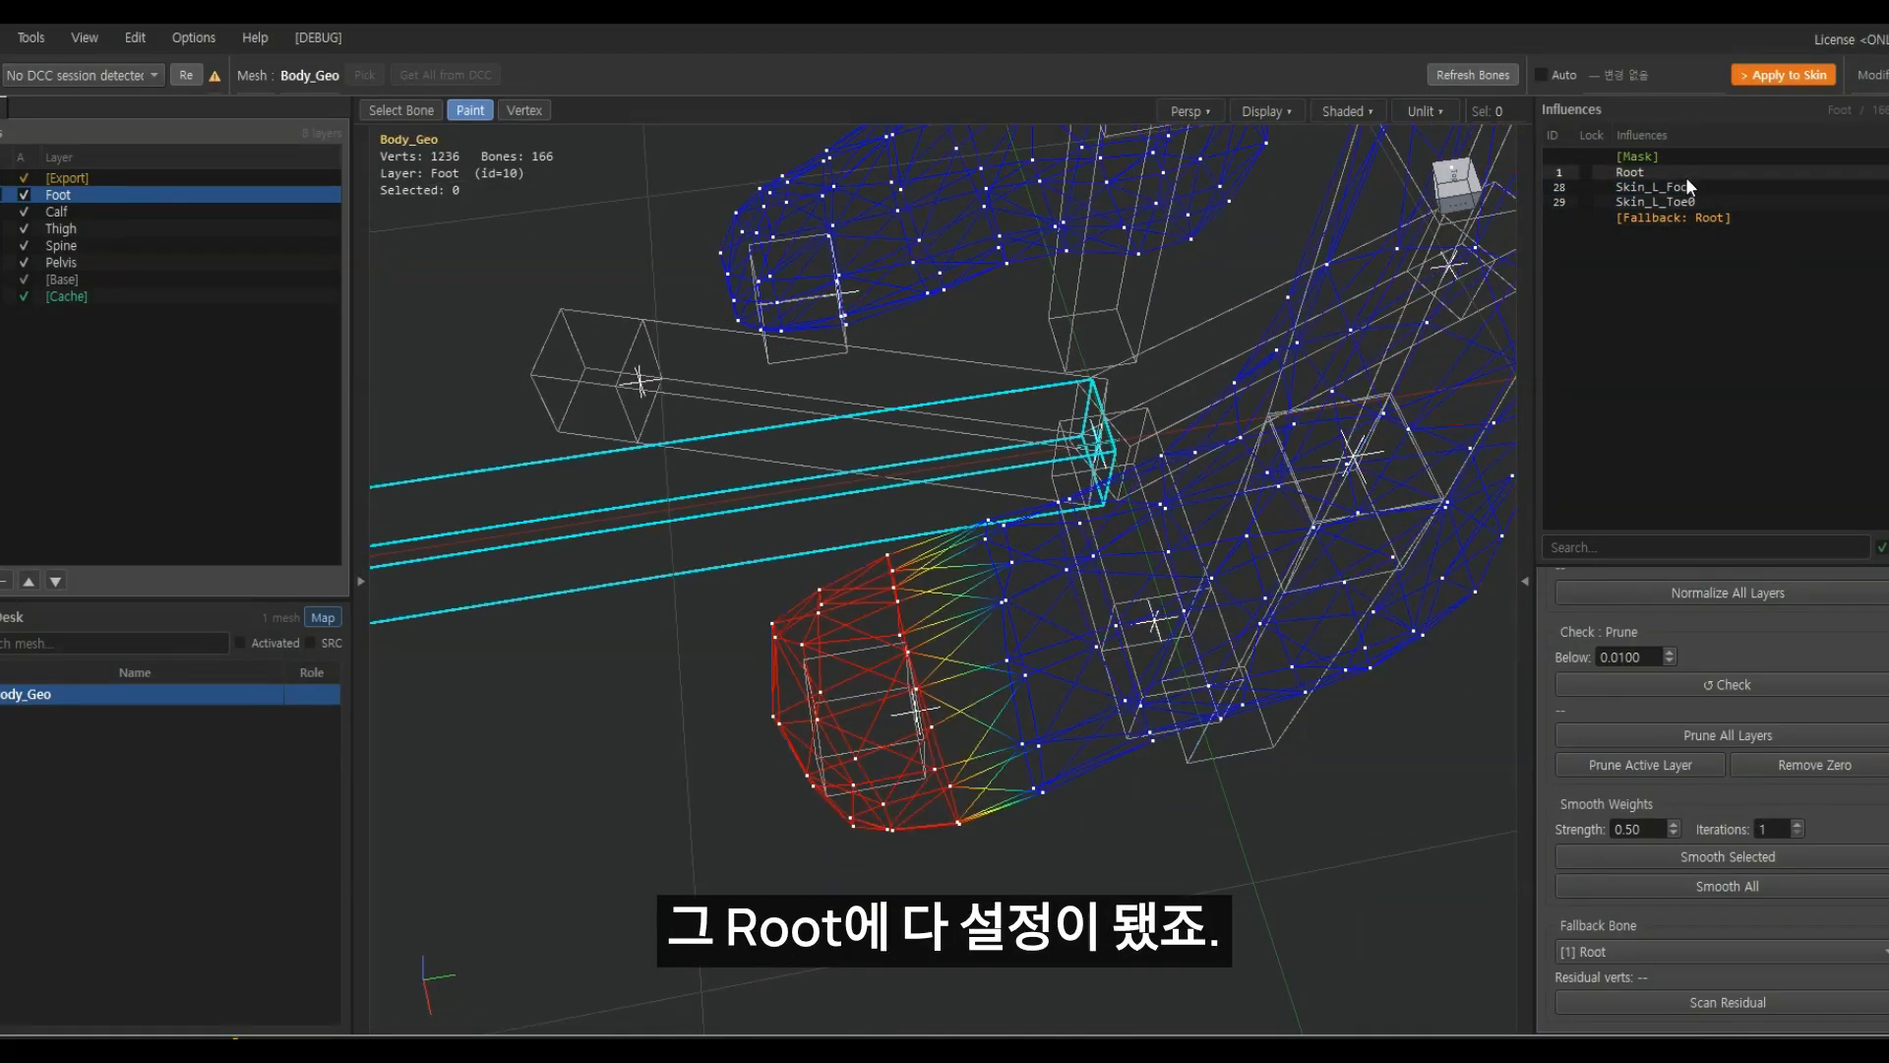
click(1683, 185)
click(1680, 171)
click(1679, 185)
click(1679, 169)
click(1679, 185)
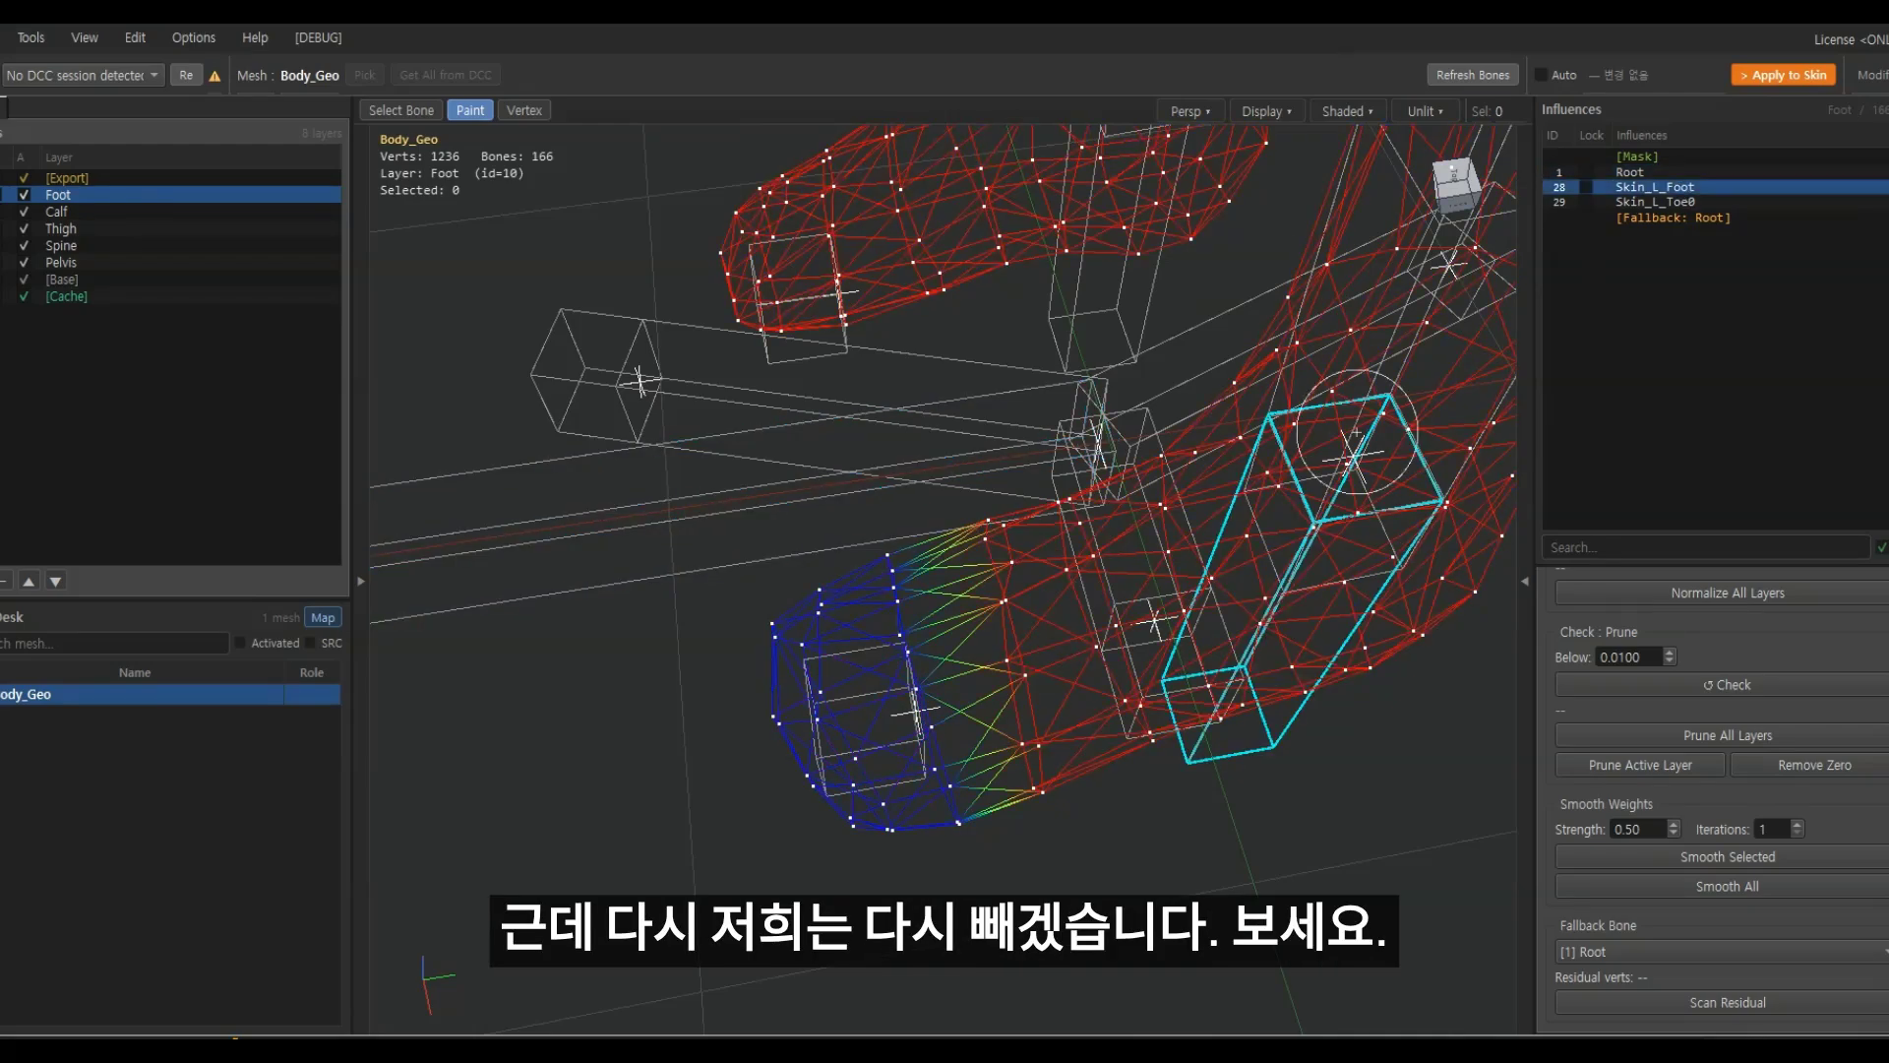
Restore the Skin_L_Foot weight on the left toes and examine the Root influence around the legs and feet for residual weight
key(ctrl+z)
mouse_move(953, 752)
mouse_down()
mouse_move(794, 582)
mouse_move(776, 679)
mouse_up()
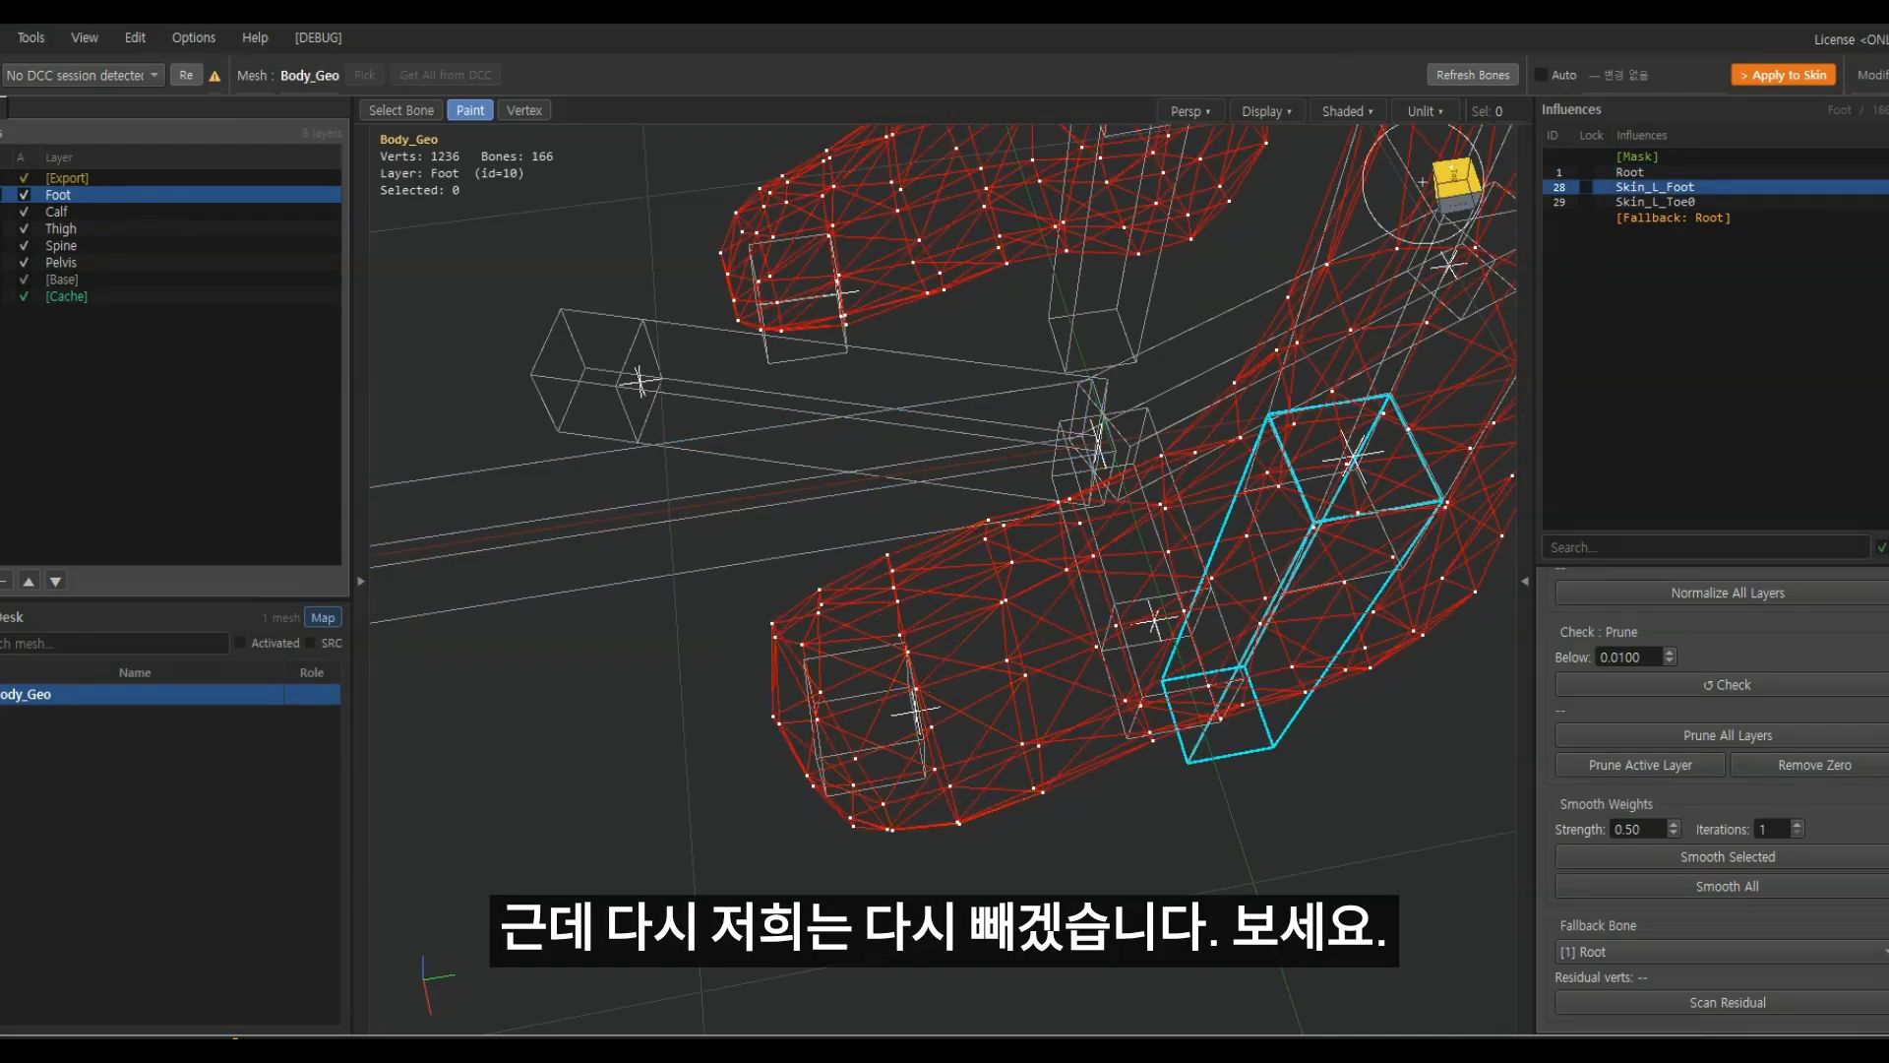
click(1653, 171)
click(1663, 186)
click(1663, 171)
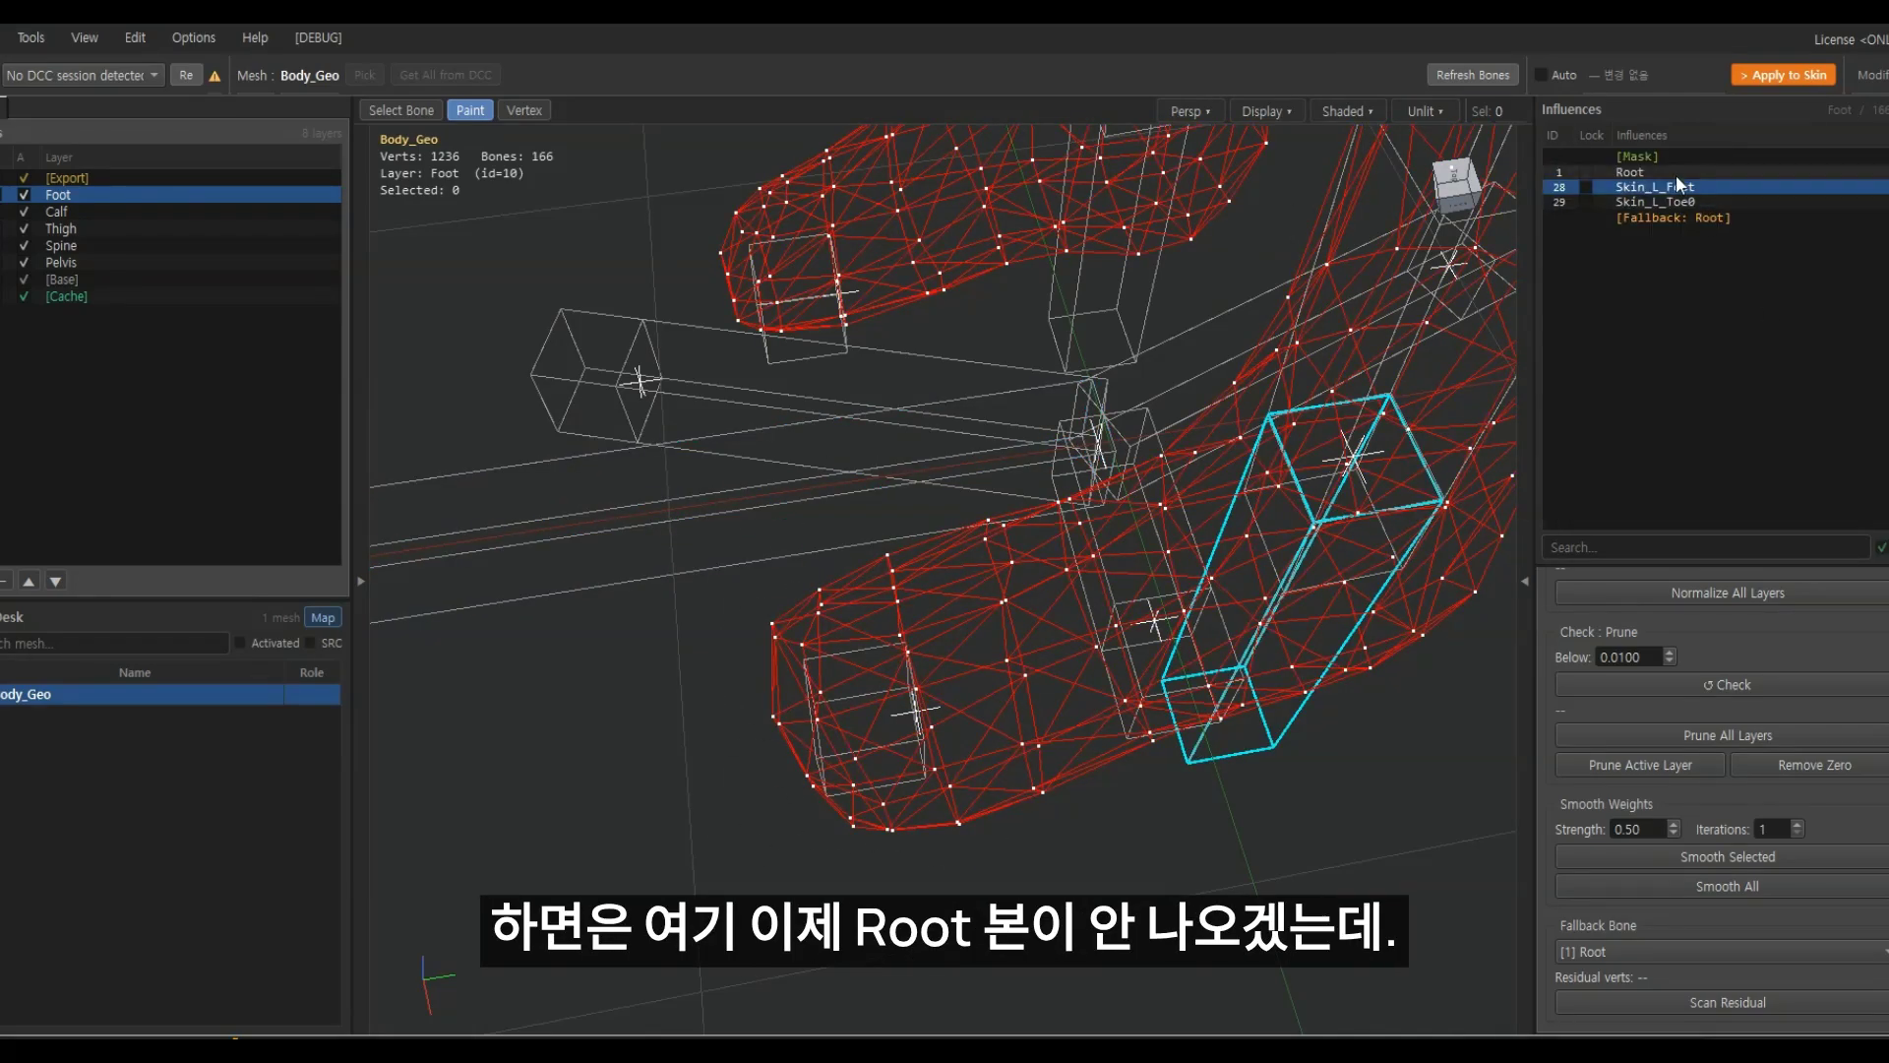
scroll(1138, 576, down, 10)
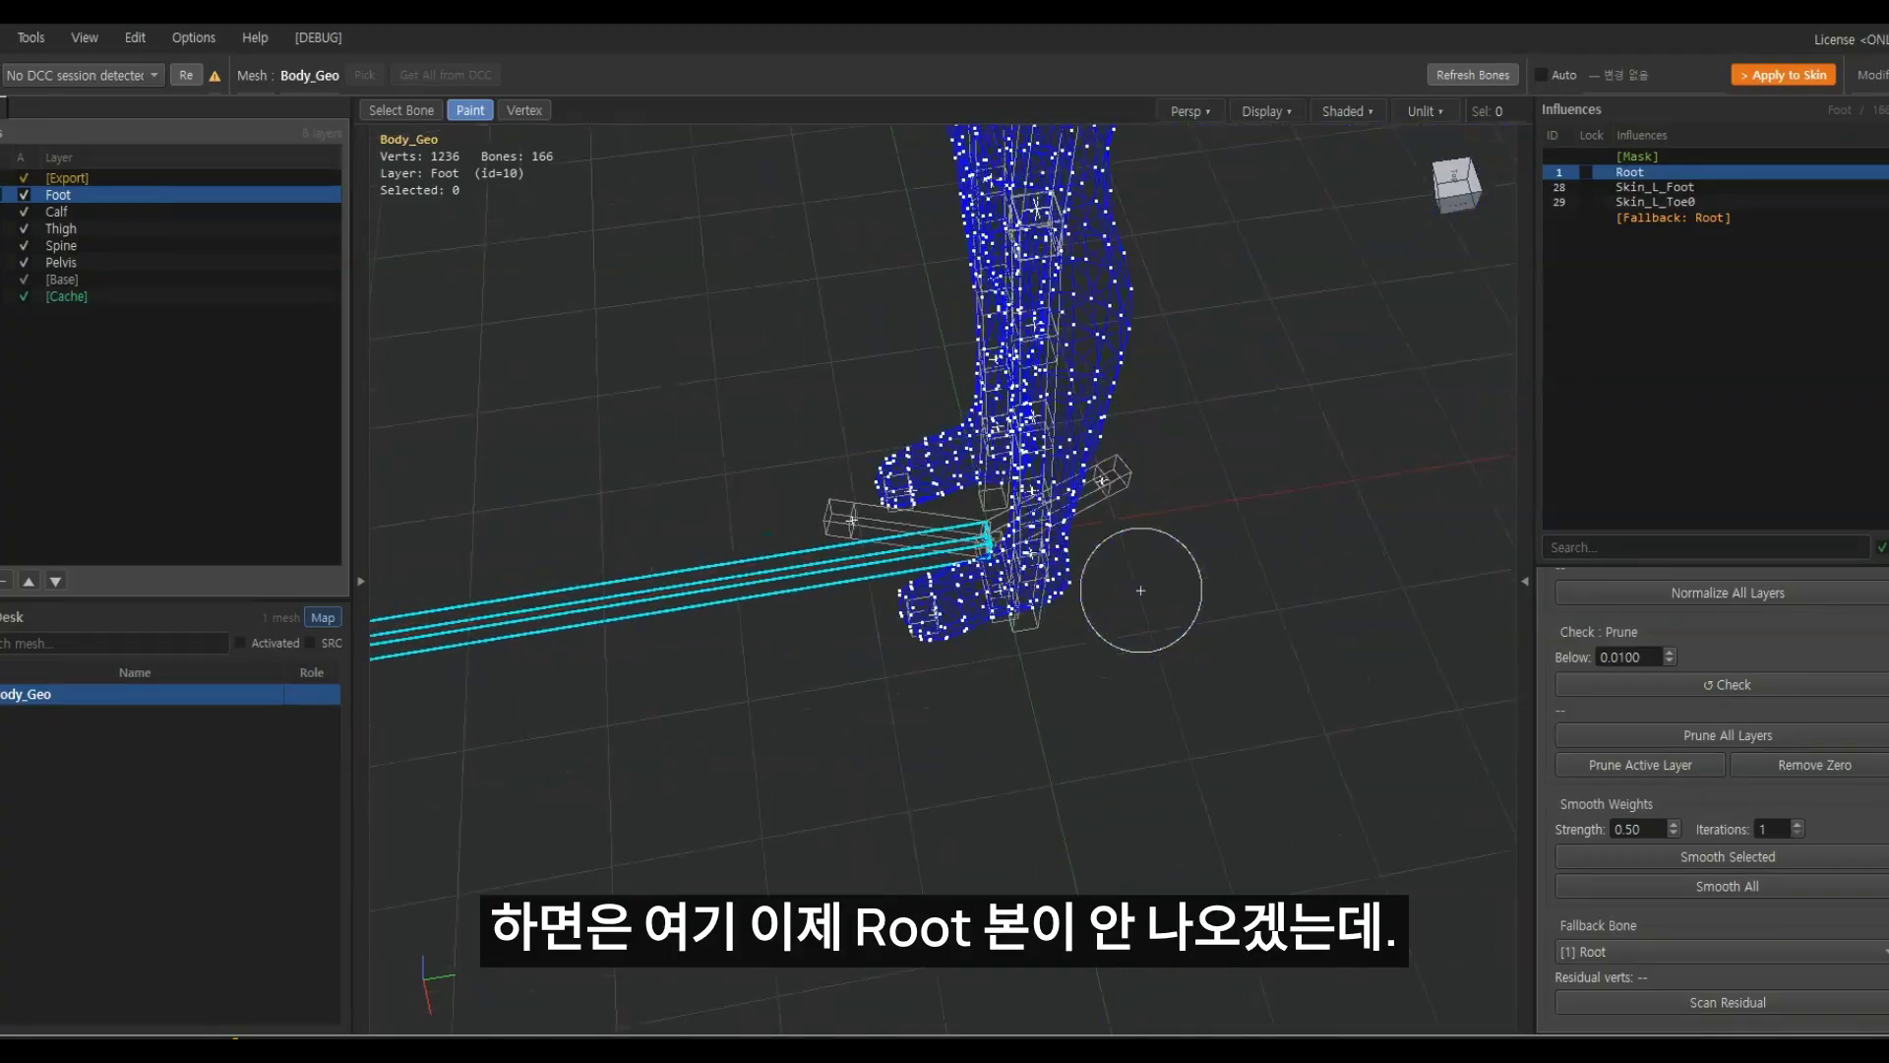
alt+middle_drag(1077, 617, 1113, 514)
middle_drag(1113, 514, 1073, 623)
scroll(1079, 692, down, 5)
scroll(1073, 623, up, 6)
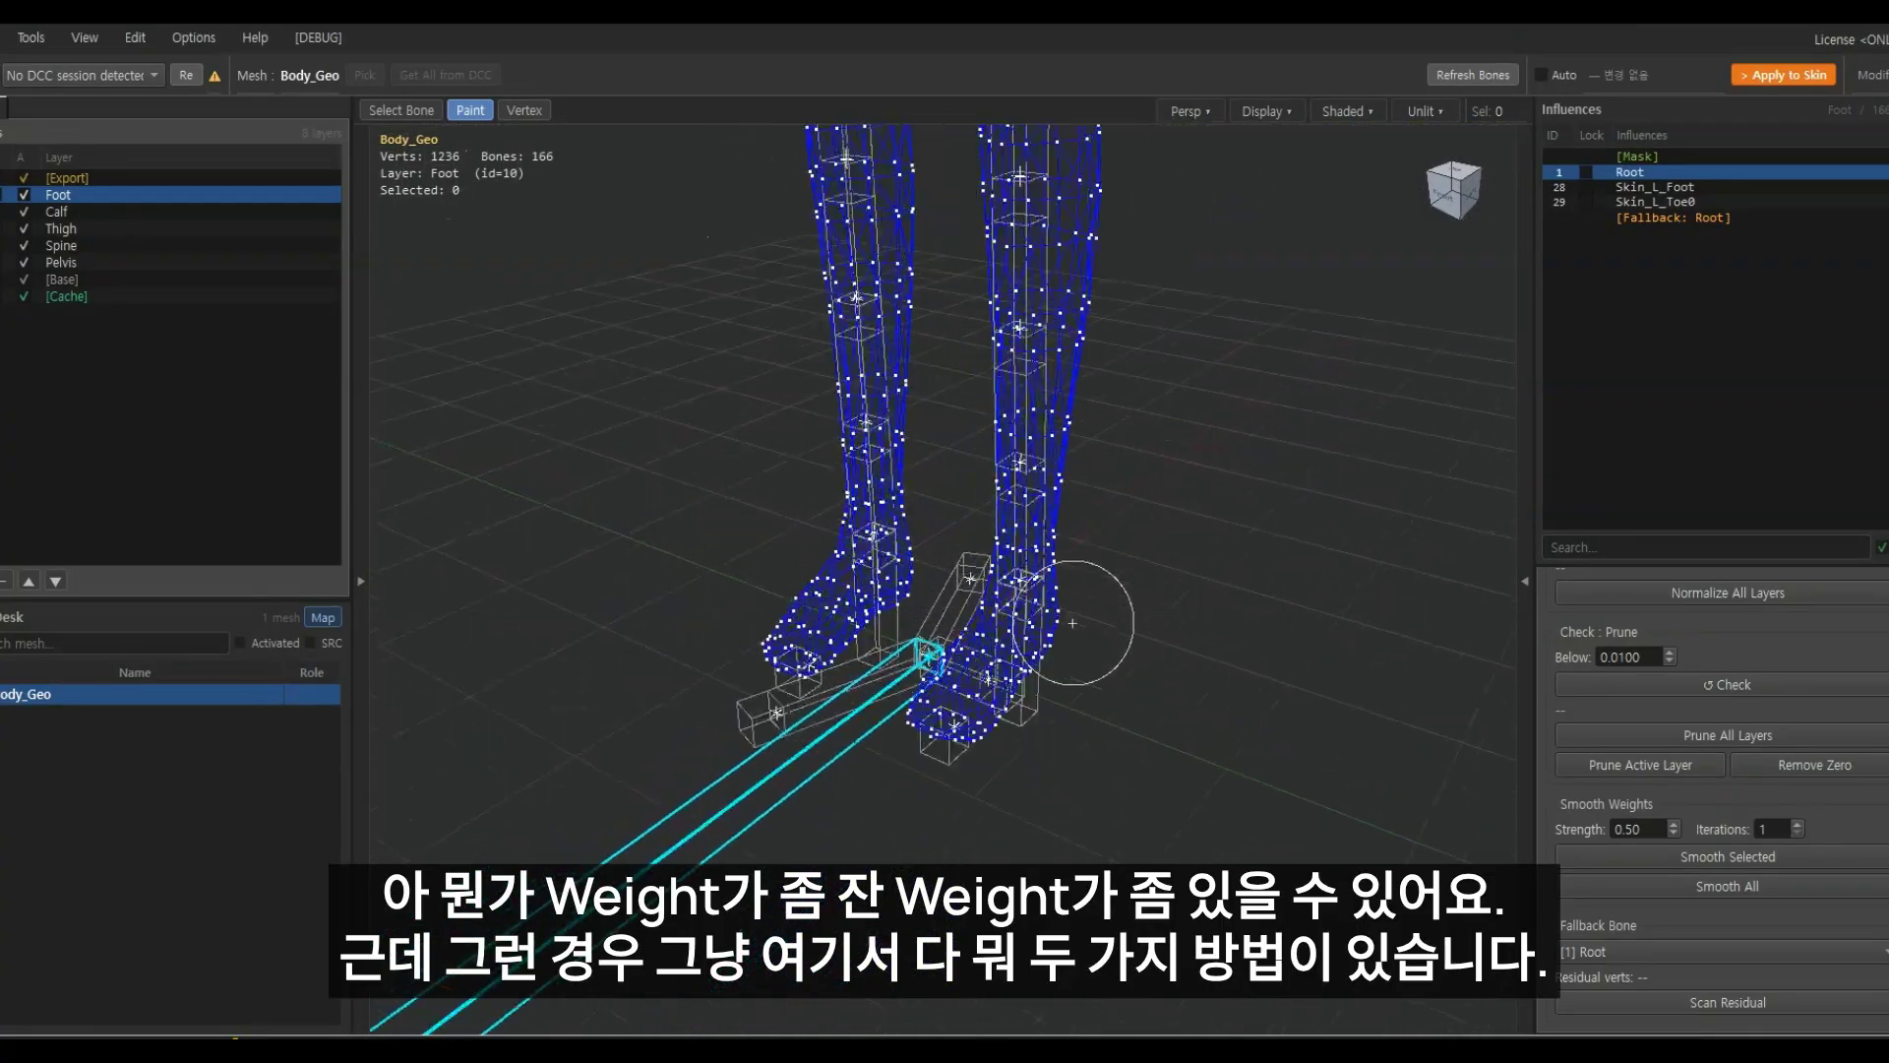
Compare the Root and Skin_L_Foot influences over the legs and feet in the Foot layer
right_click(1709, 173)
click(1652, 185)
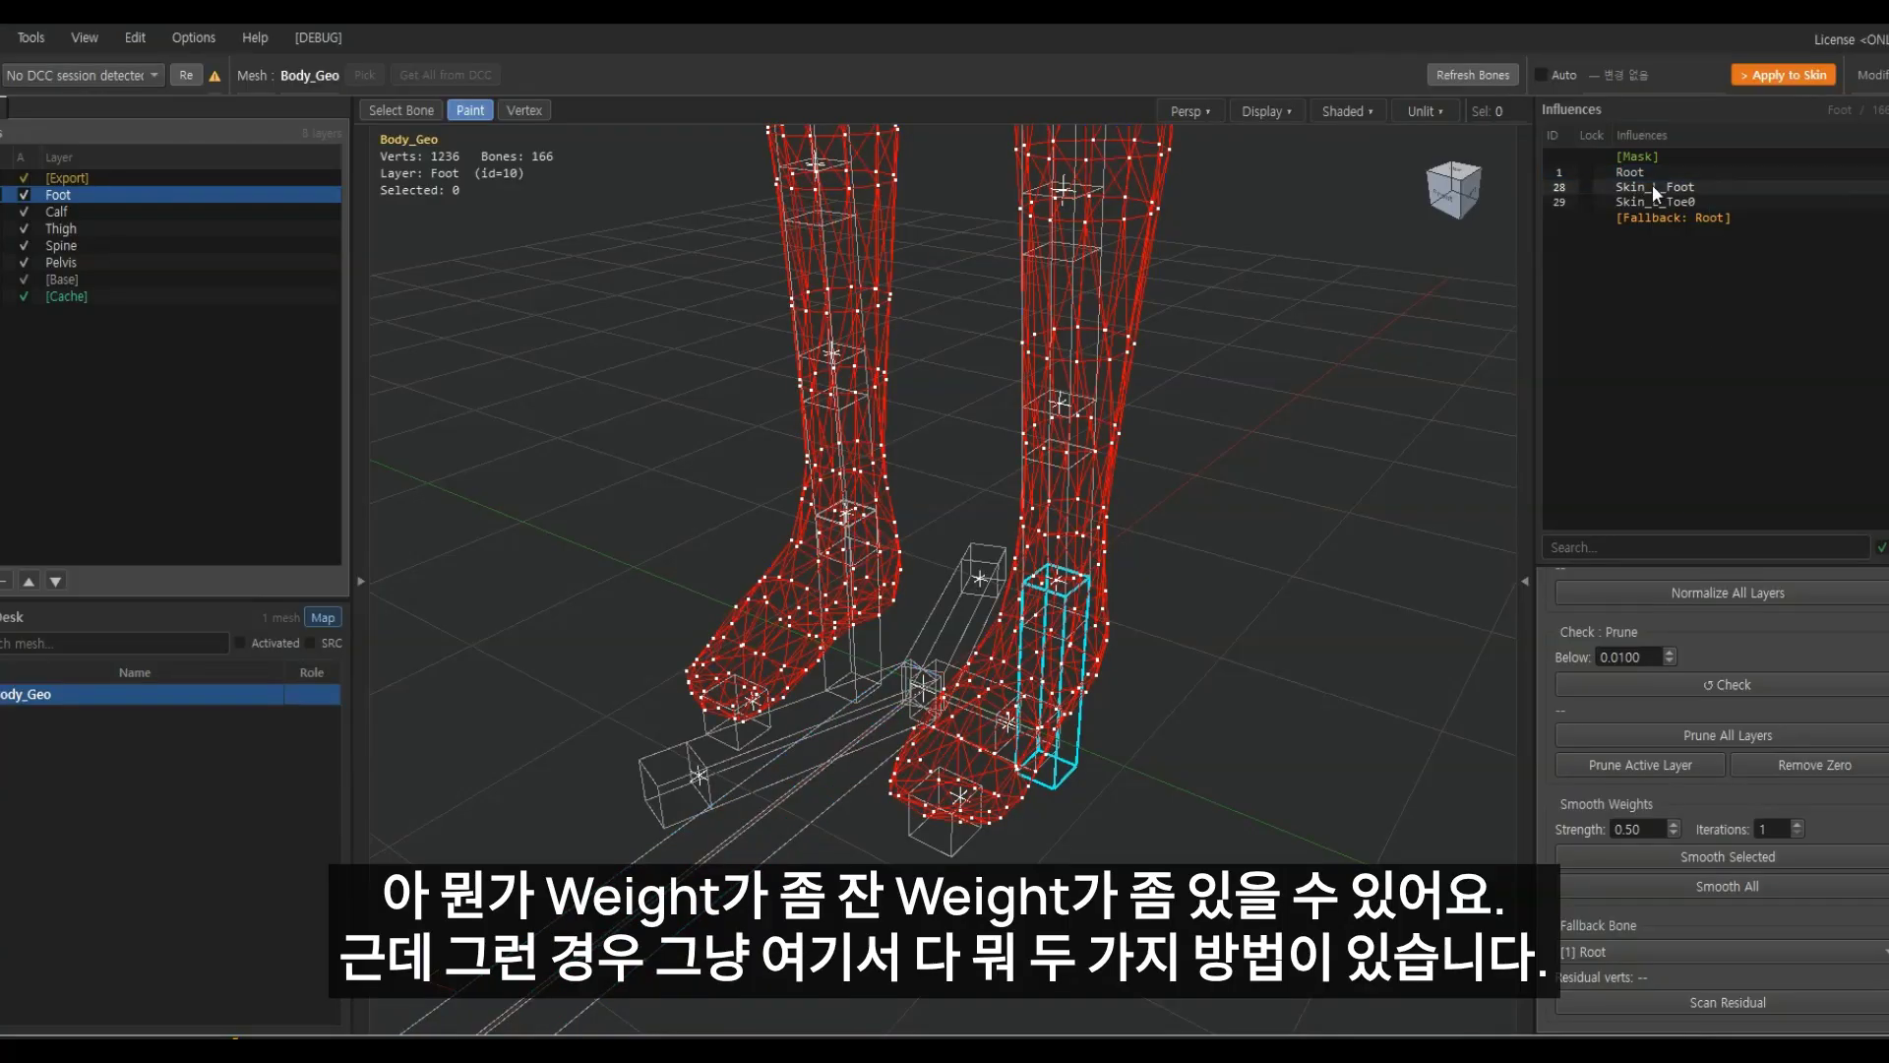
scroll(1592, 600, up, 2)
click(1596, 581)
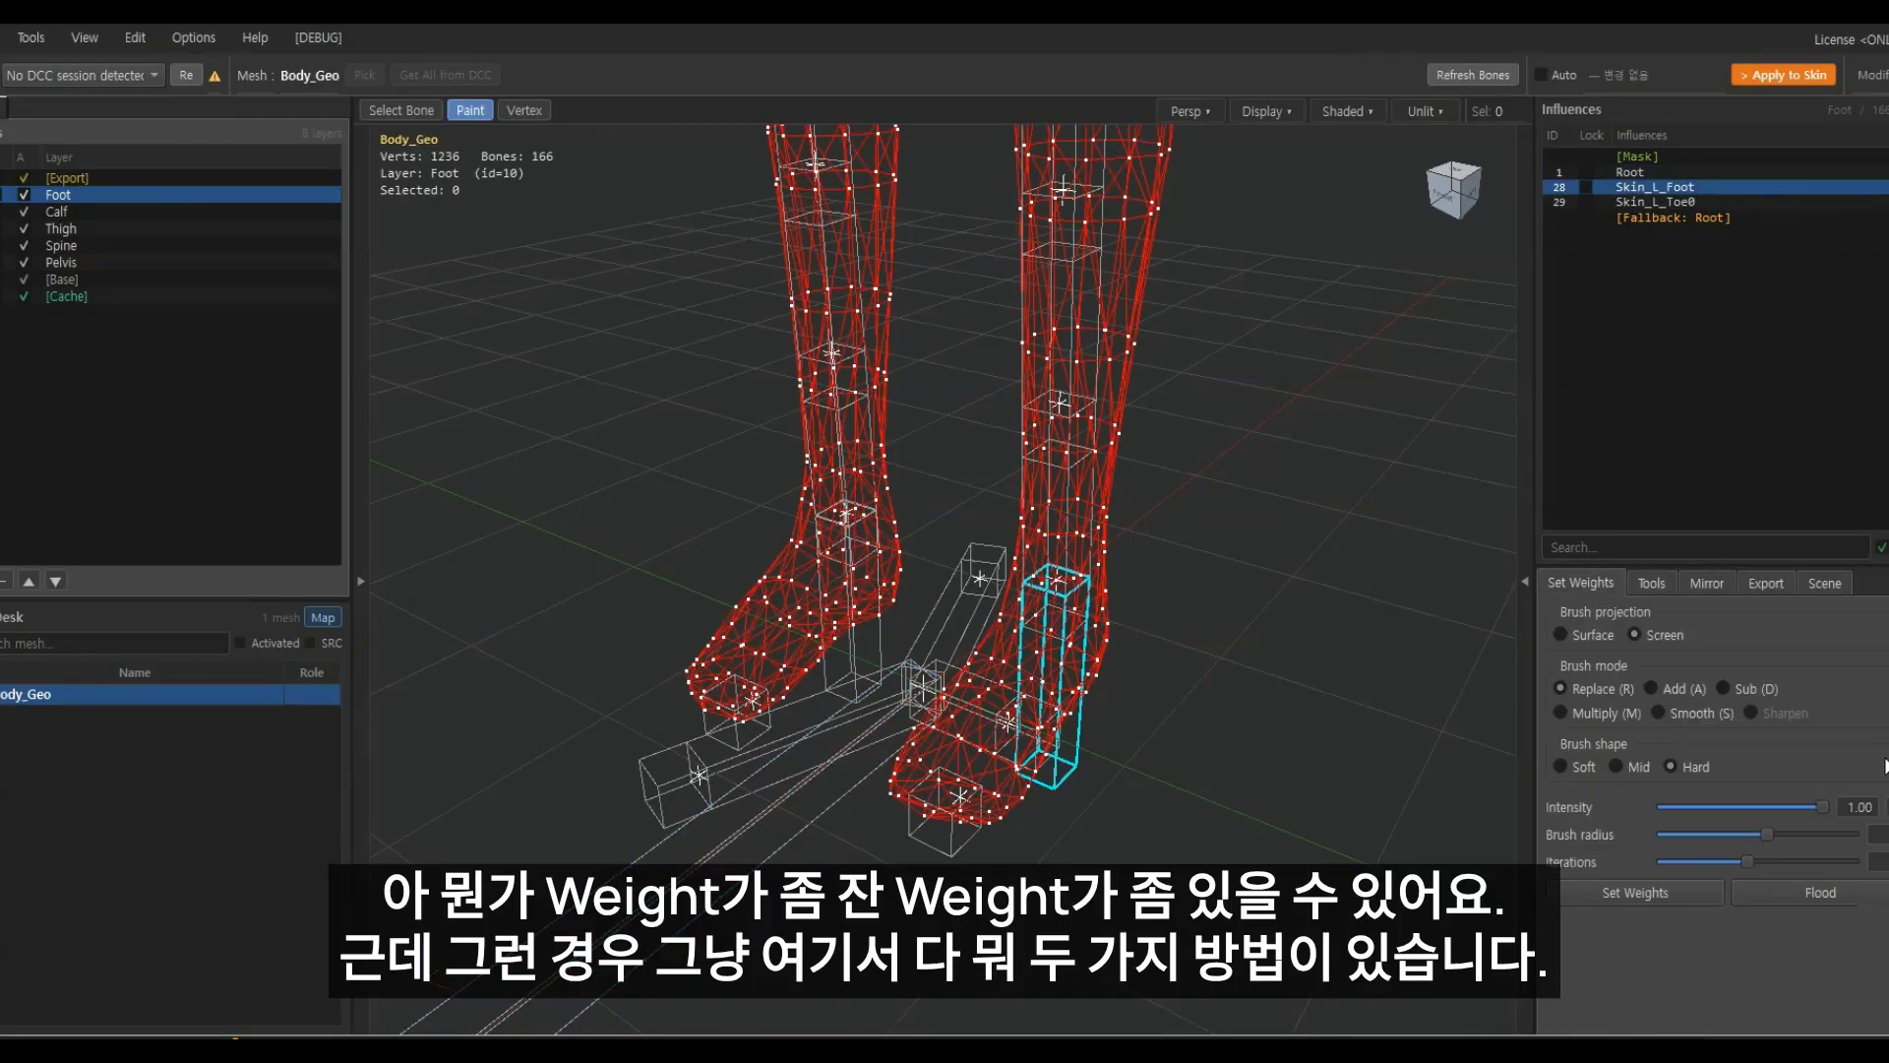
click(1687, 167)
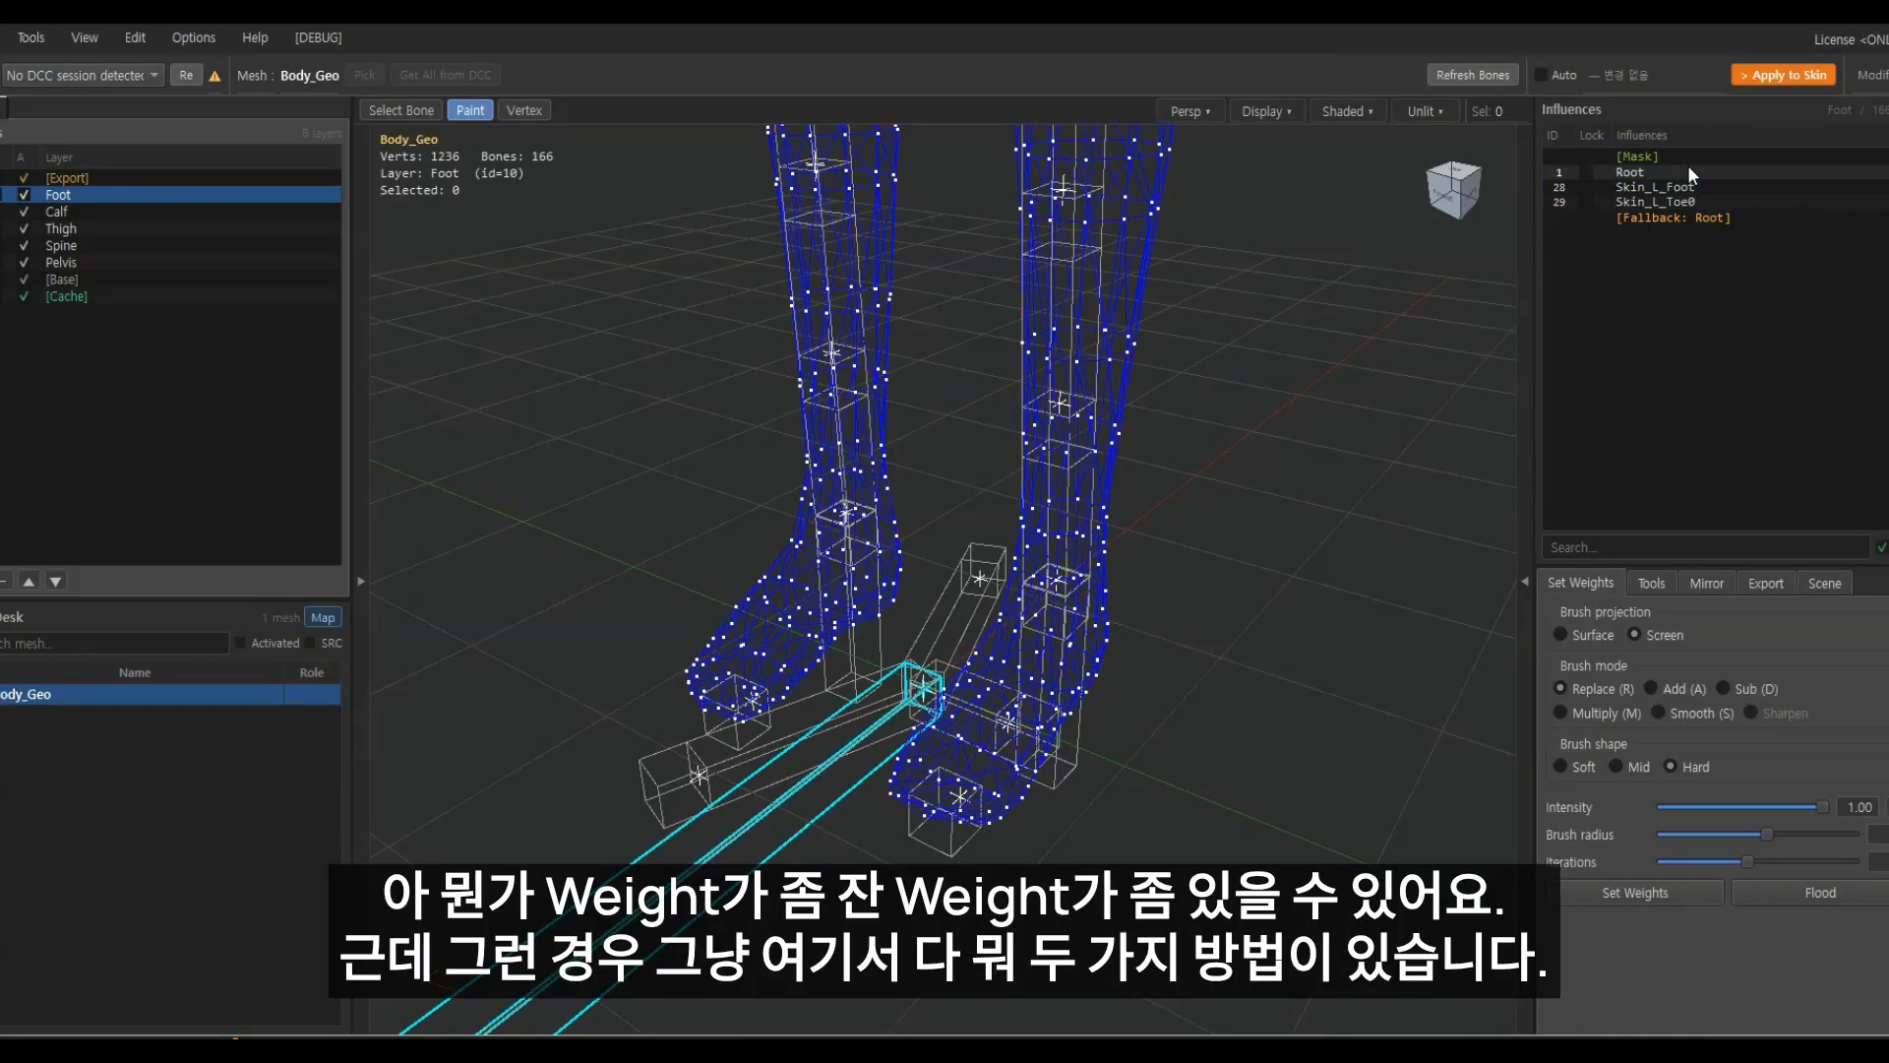
click(1687, 167)
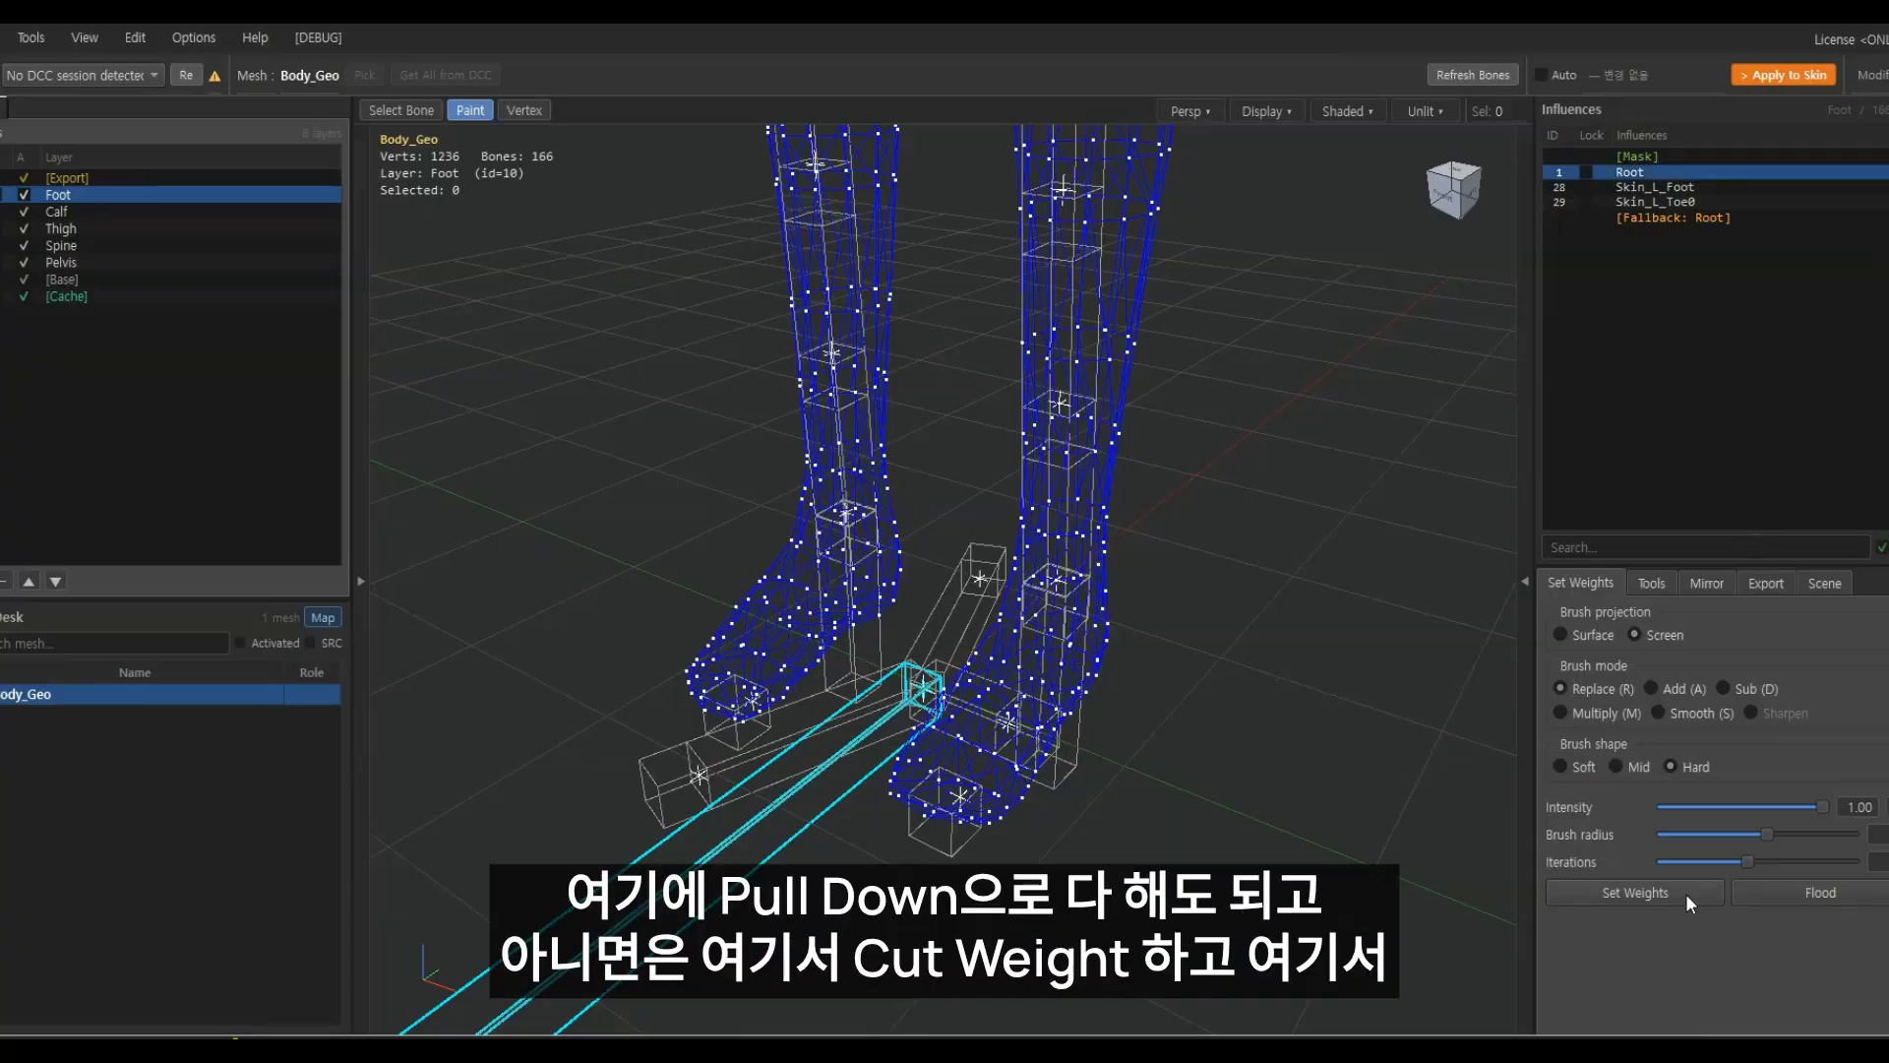
Cut the residual Root weight in the Foot layer and add it to Skin_L_Foot
right_click(1679, 172)
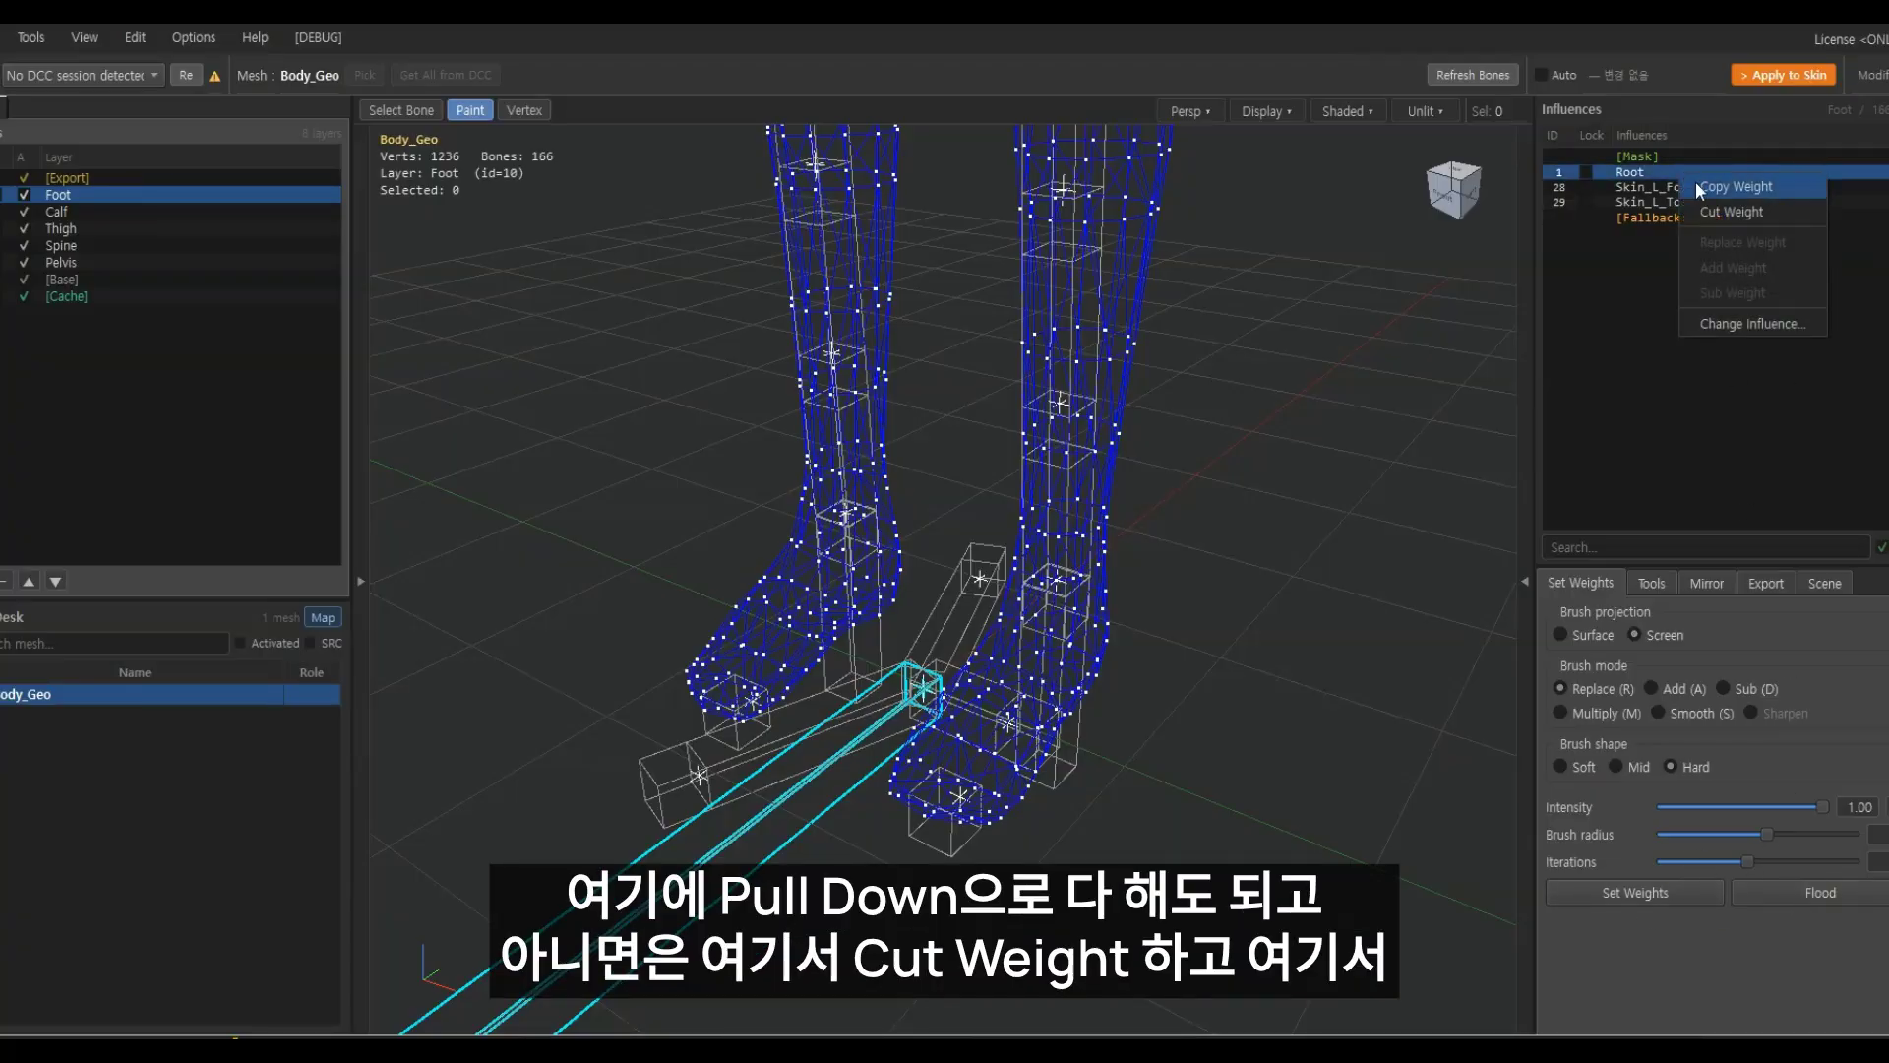
click(1721, 209)
click(1673, 169)
right_click(1673, 170)
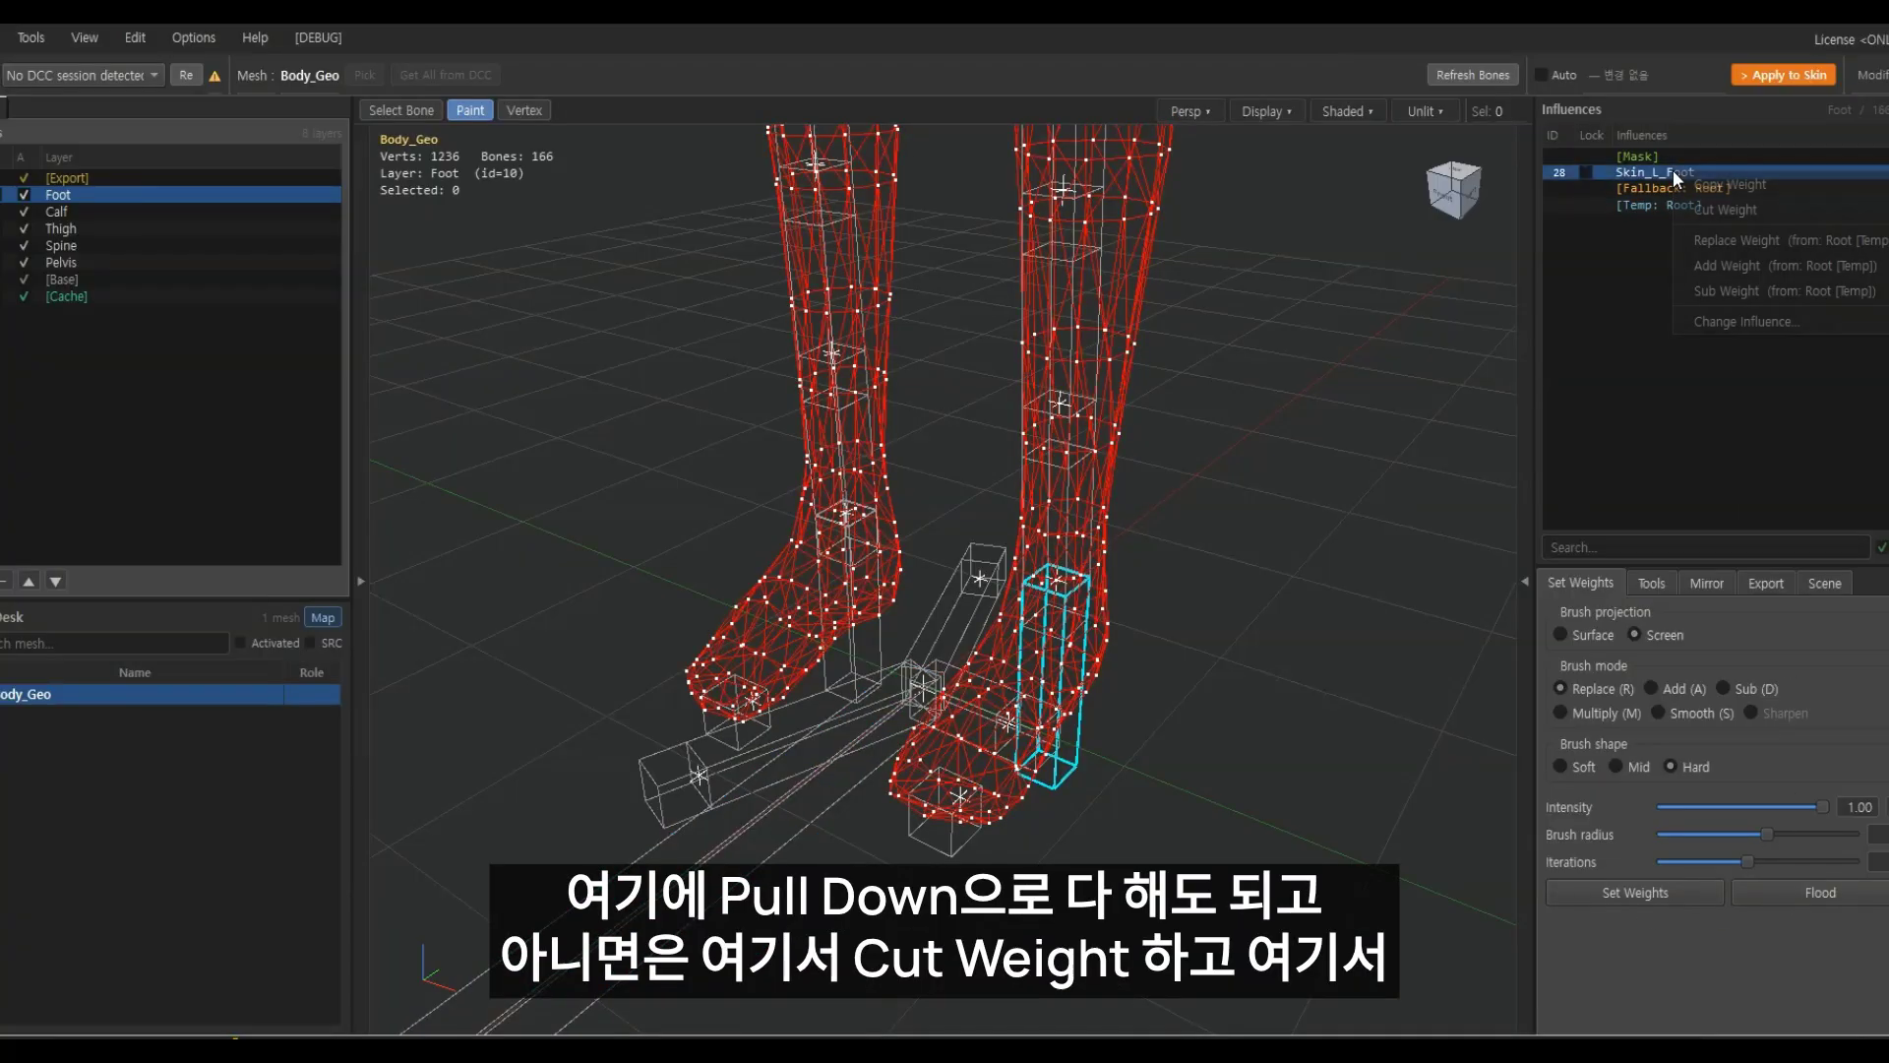
click(1750, 267)
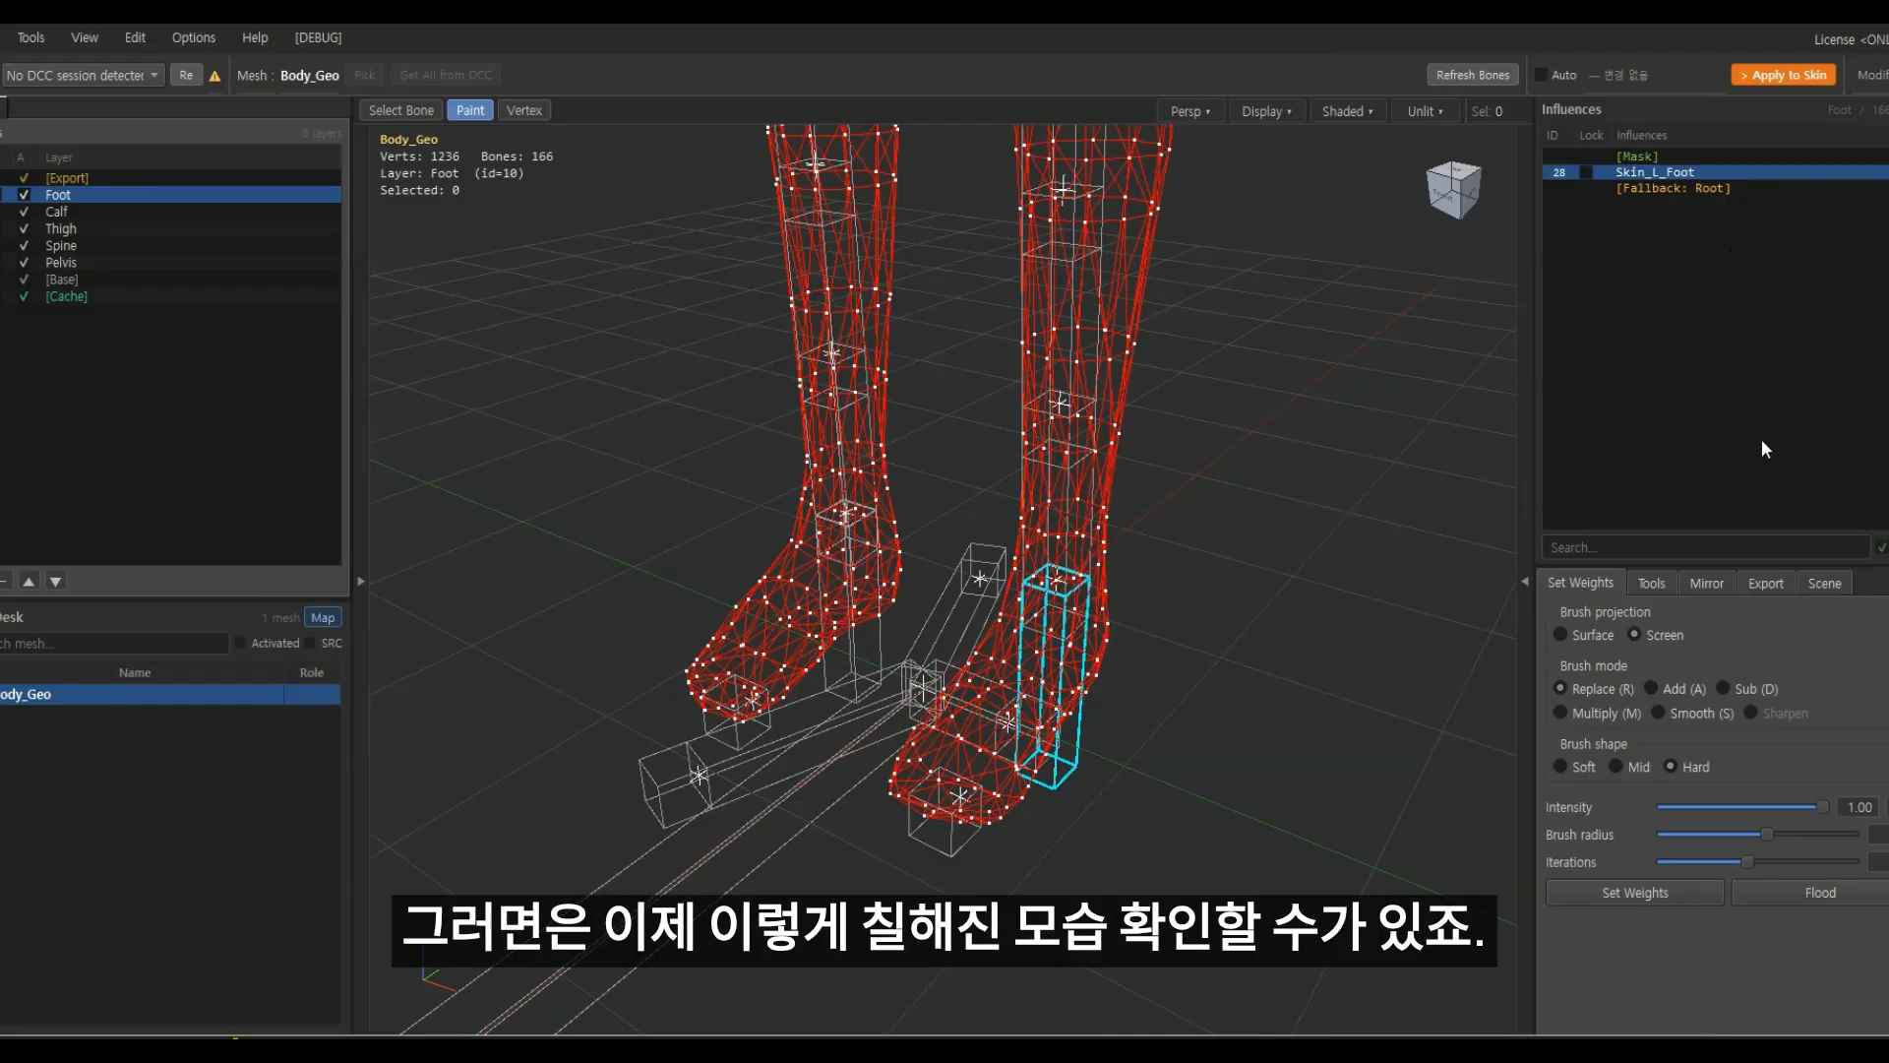
Find the toe bones and paint Skin_L_Toe0 over the left toes with Replace at intensity 1.00, smoothing the edge toward the foot
scroll(1307, 611, down, 2)
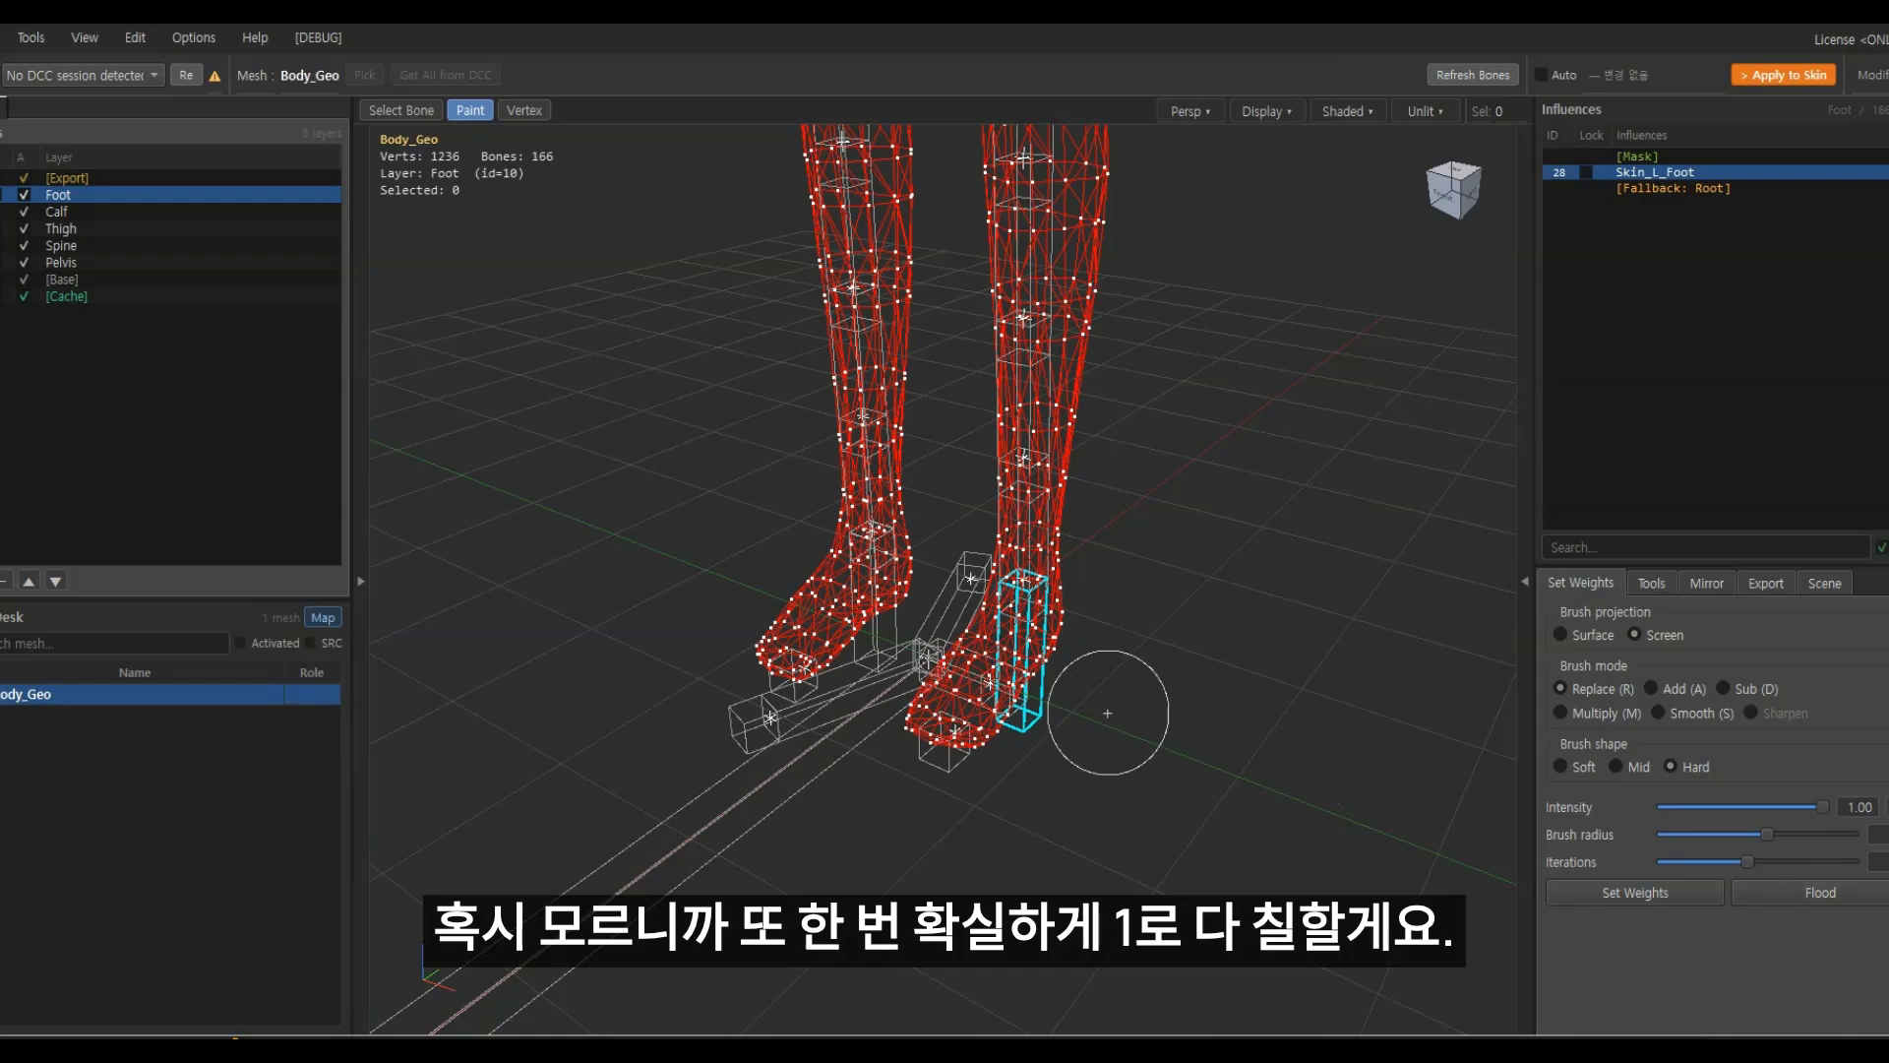
scroll(1112, 717, up, 2)
click(1616, 548)
text(t)
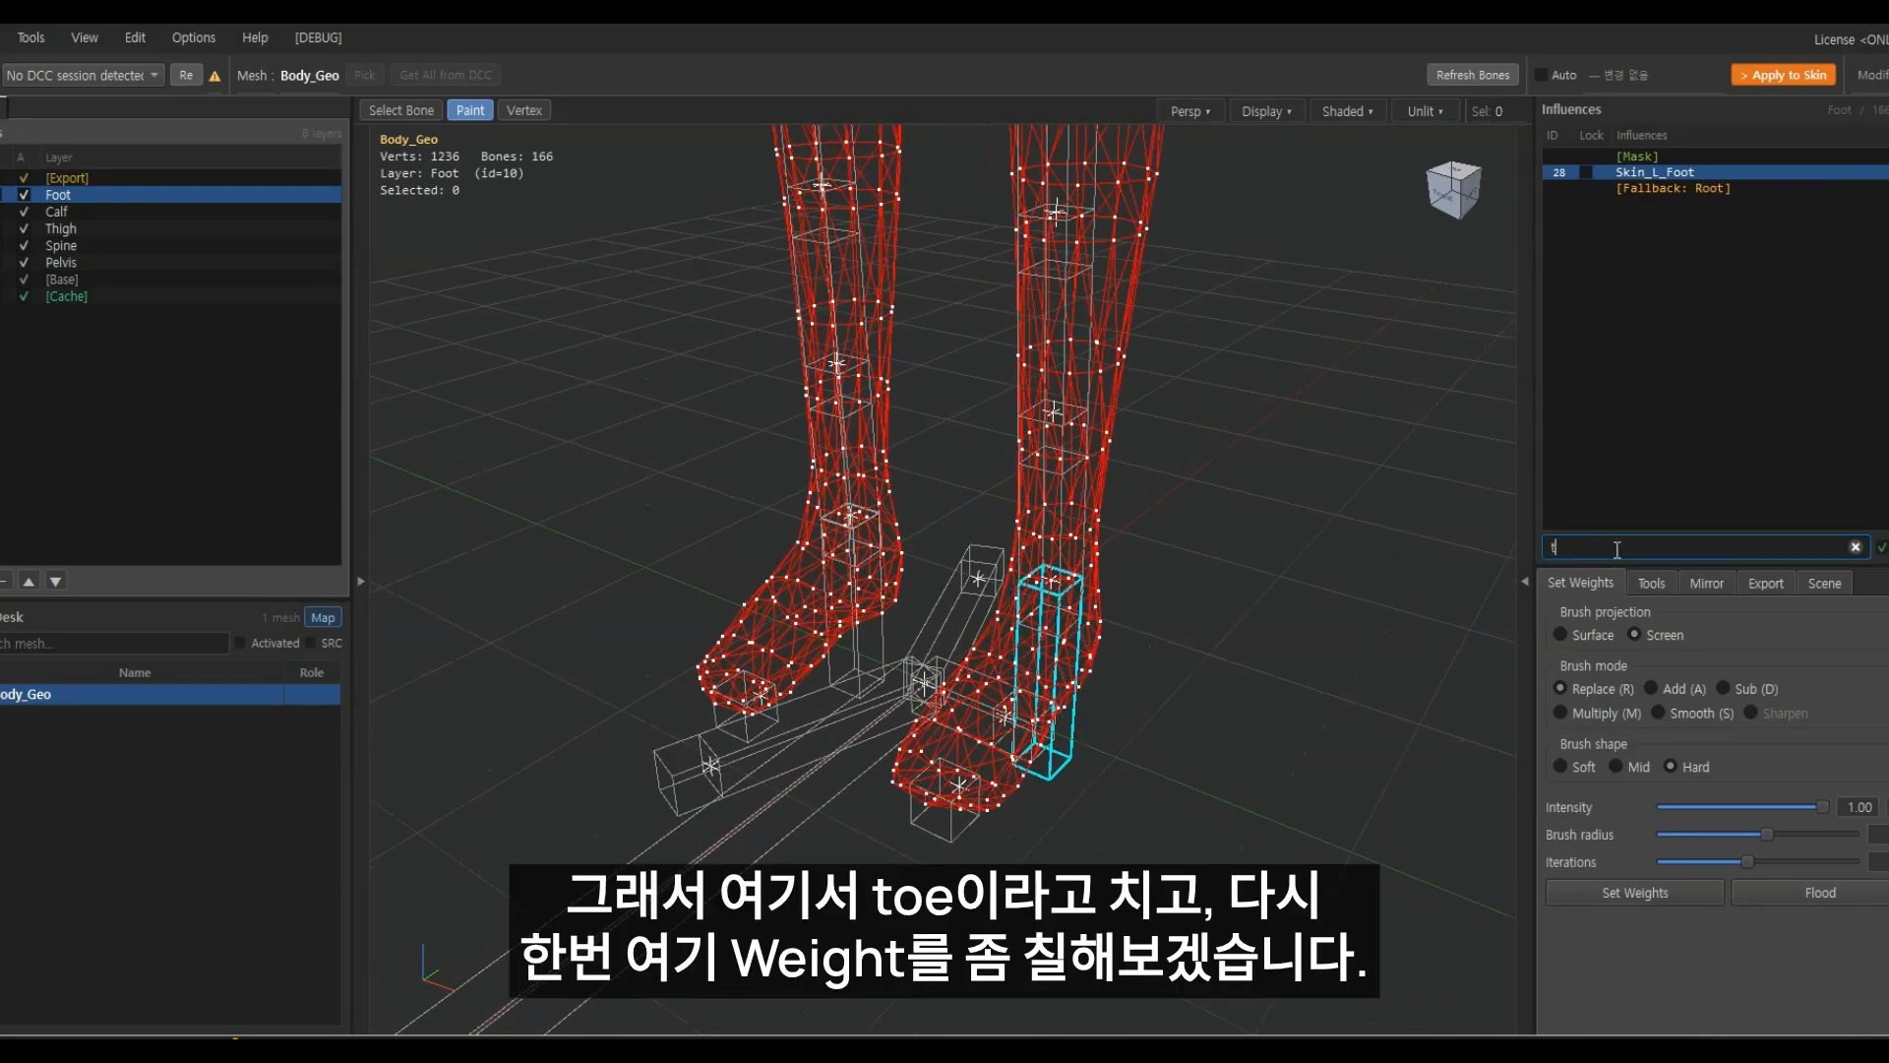
text(oe)
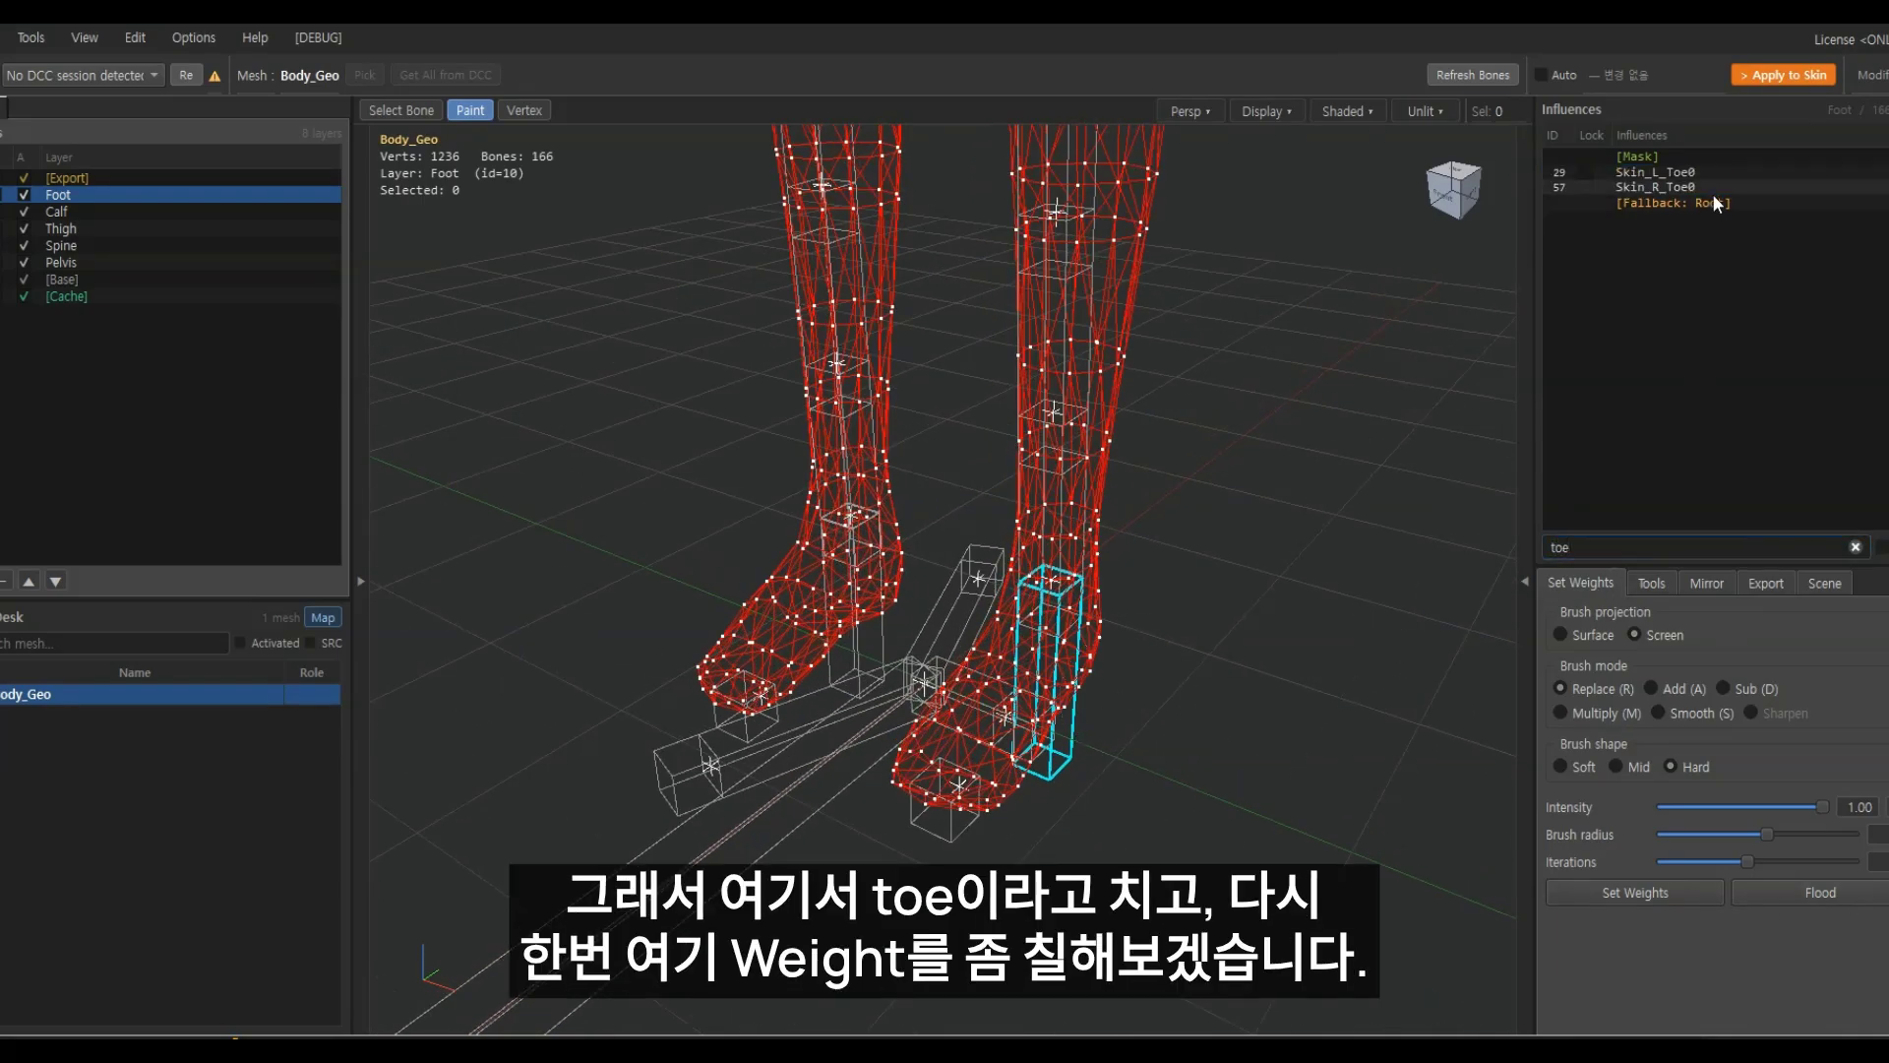
click(1673, 172)
mouse_move(921, 701)
mouse_down()
mouse_move(1019, 689)
mouse_move(995, 738)
mouse_up()
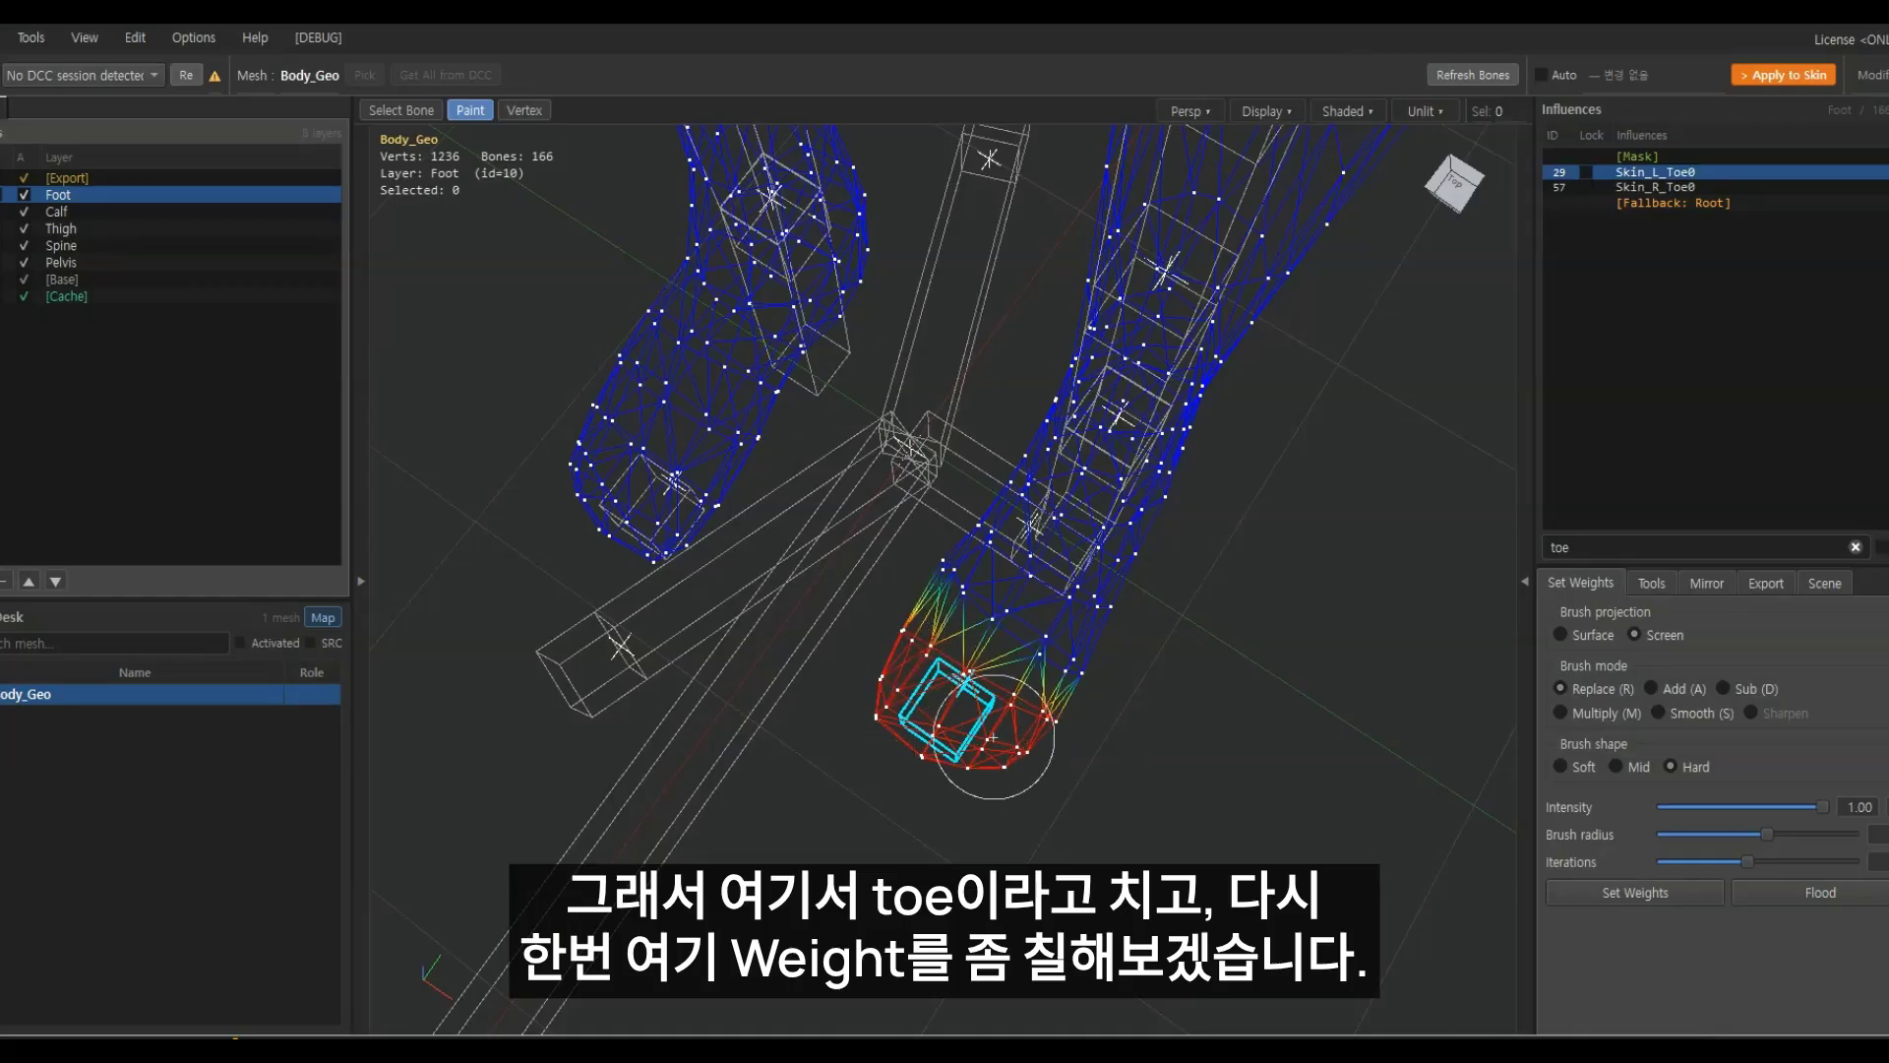
scroll(1088, 679, up, 1)
shift+drag(1089, 680, 950, 640)
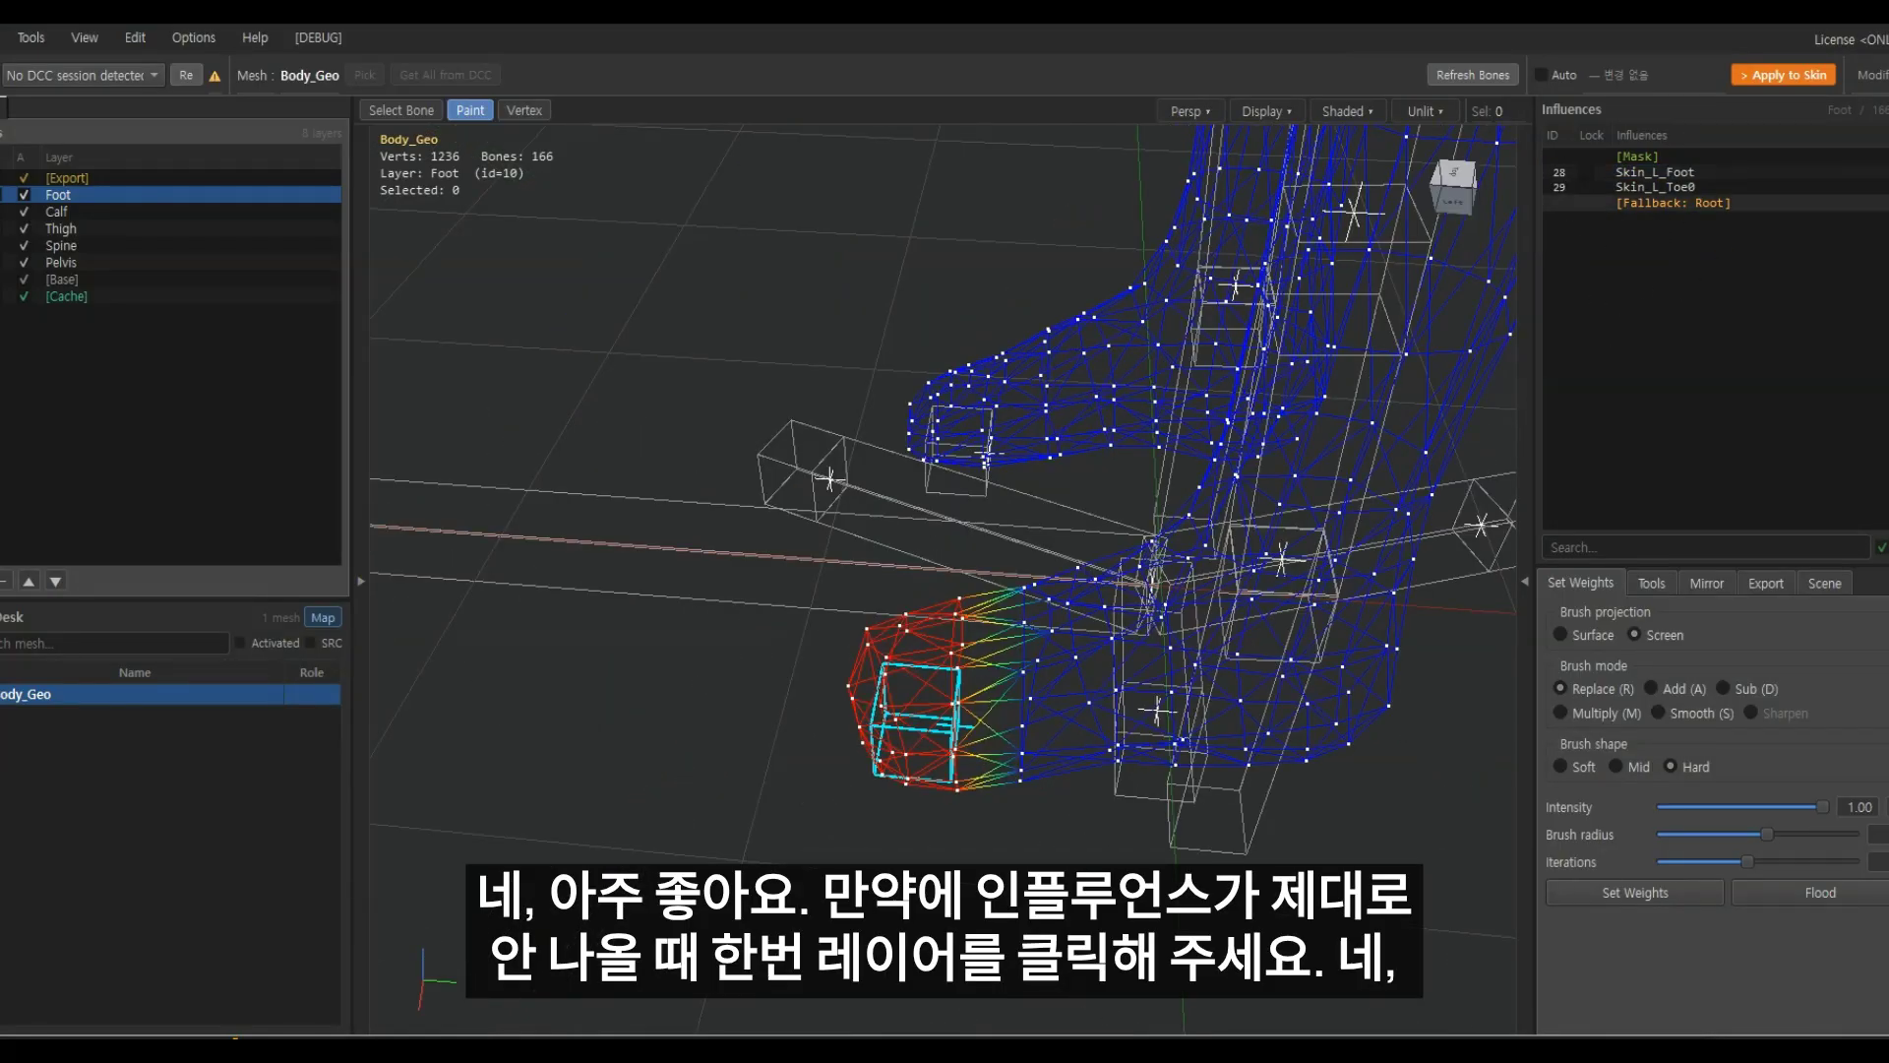
Reselect the Foot layer to refresh its influences and check how the Skin_L_Toe0 weights follow the animated left foot
click(64, 212)
click(80, 196)
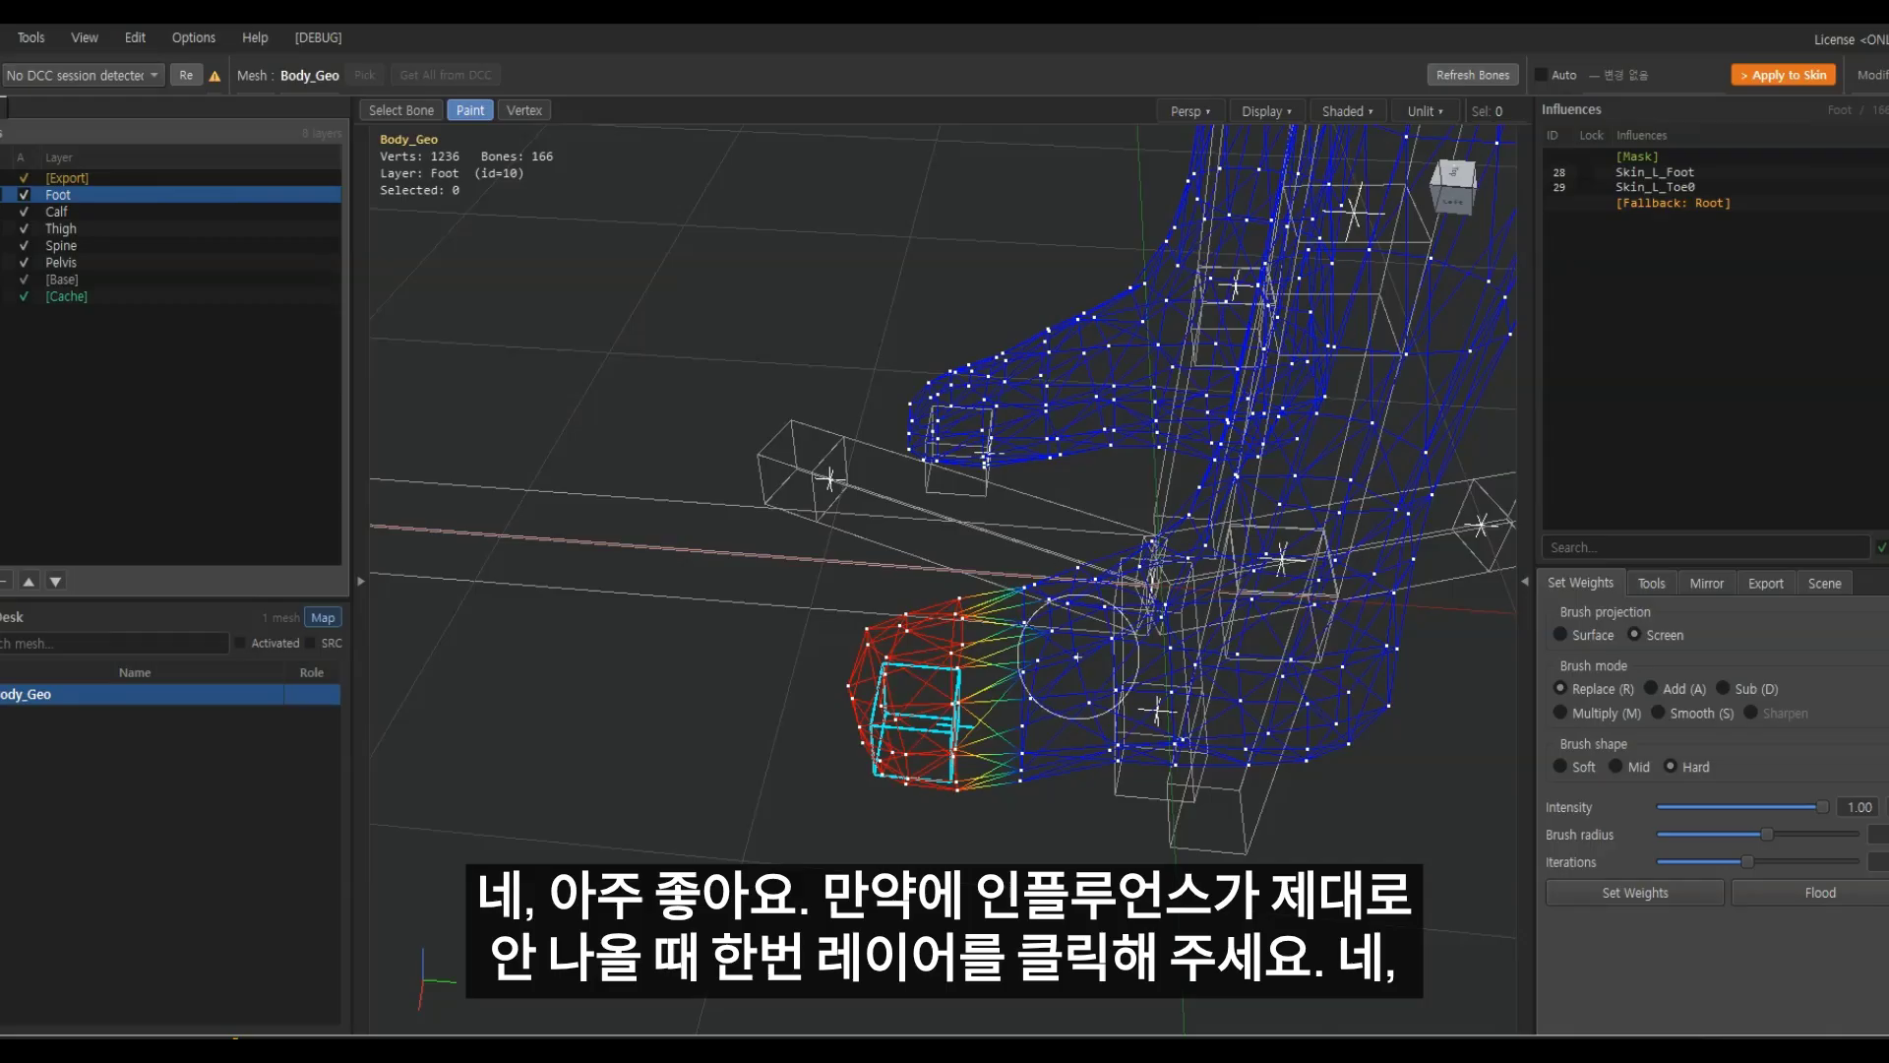
mouse_move(1079, 656)
alt+middle_down()
mouse_move(1083, 562)
mouse_move(1132, 608)
mouse_move(1151, 544)
alt+middle_up()
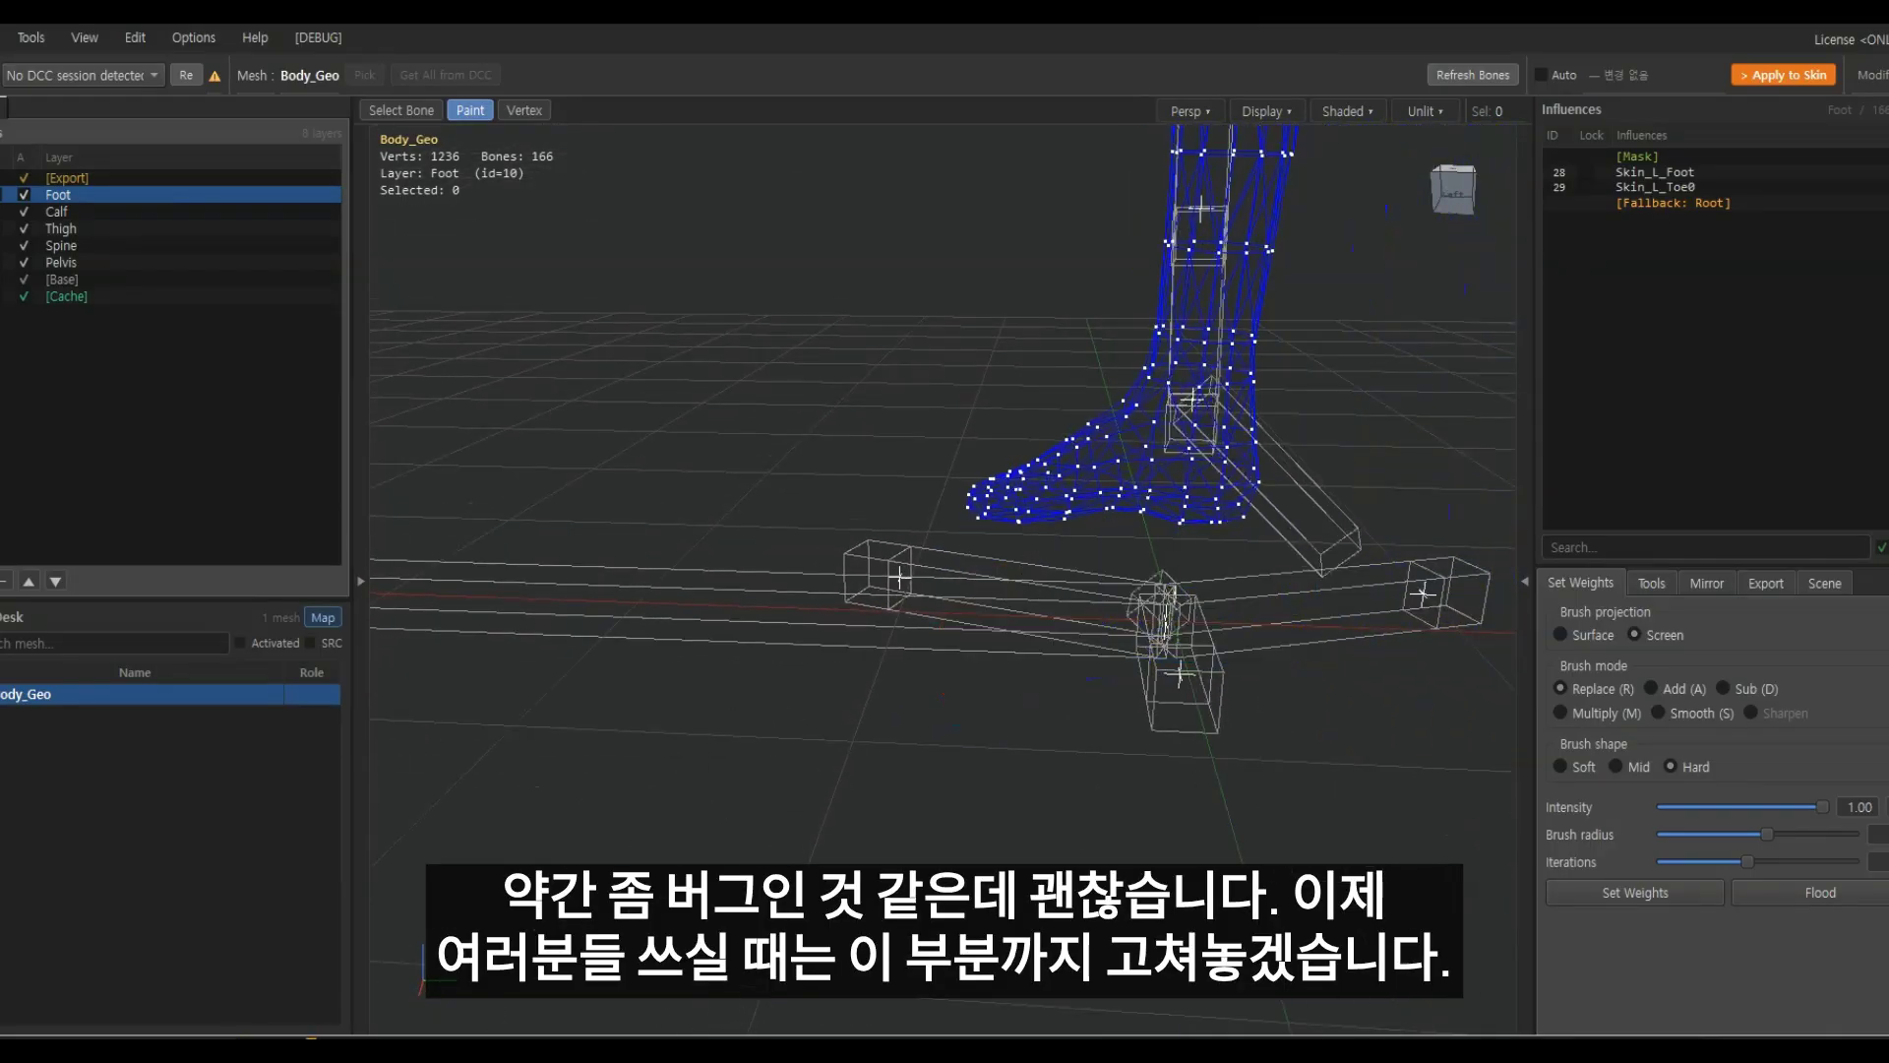
scroll(1070, 580, down, 3)
scroll(1069, 581, down, 3)
middle_drag(1070, 580, 900, 755)
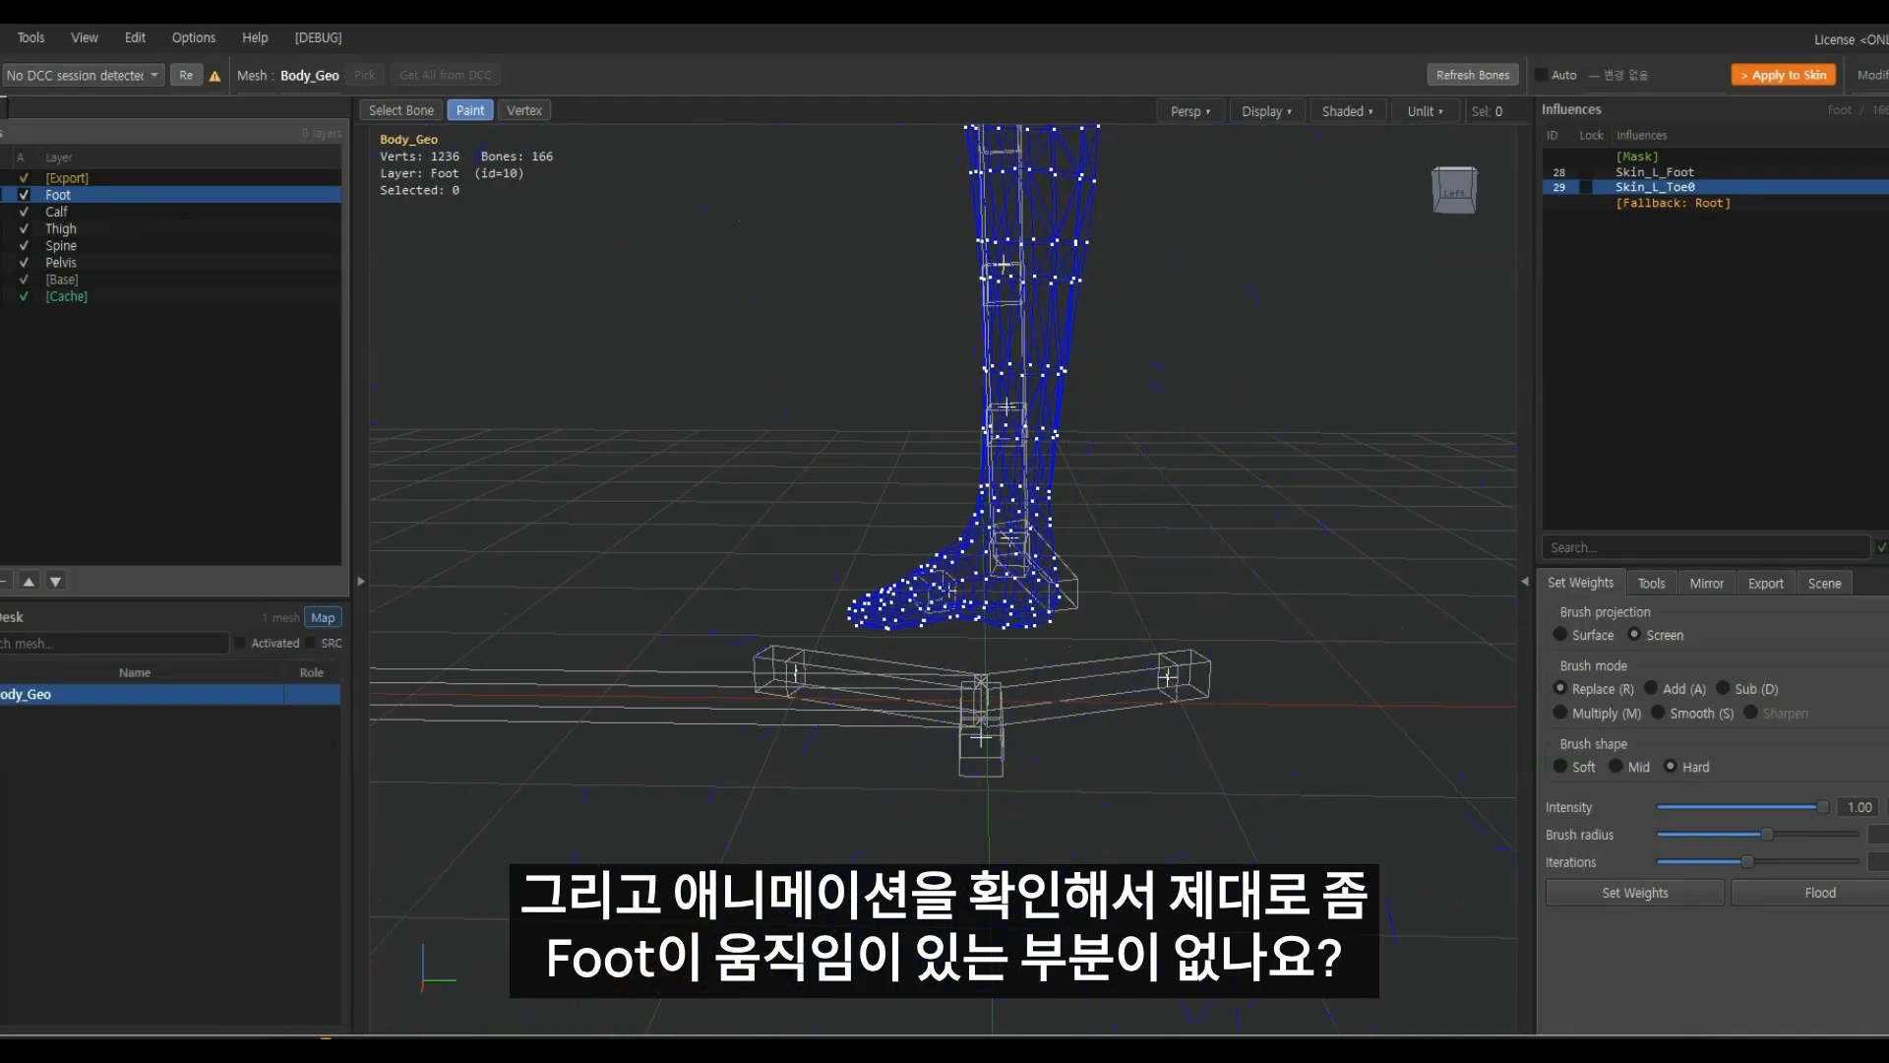
scroll(982, 638, down, 3)
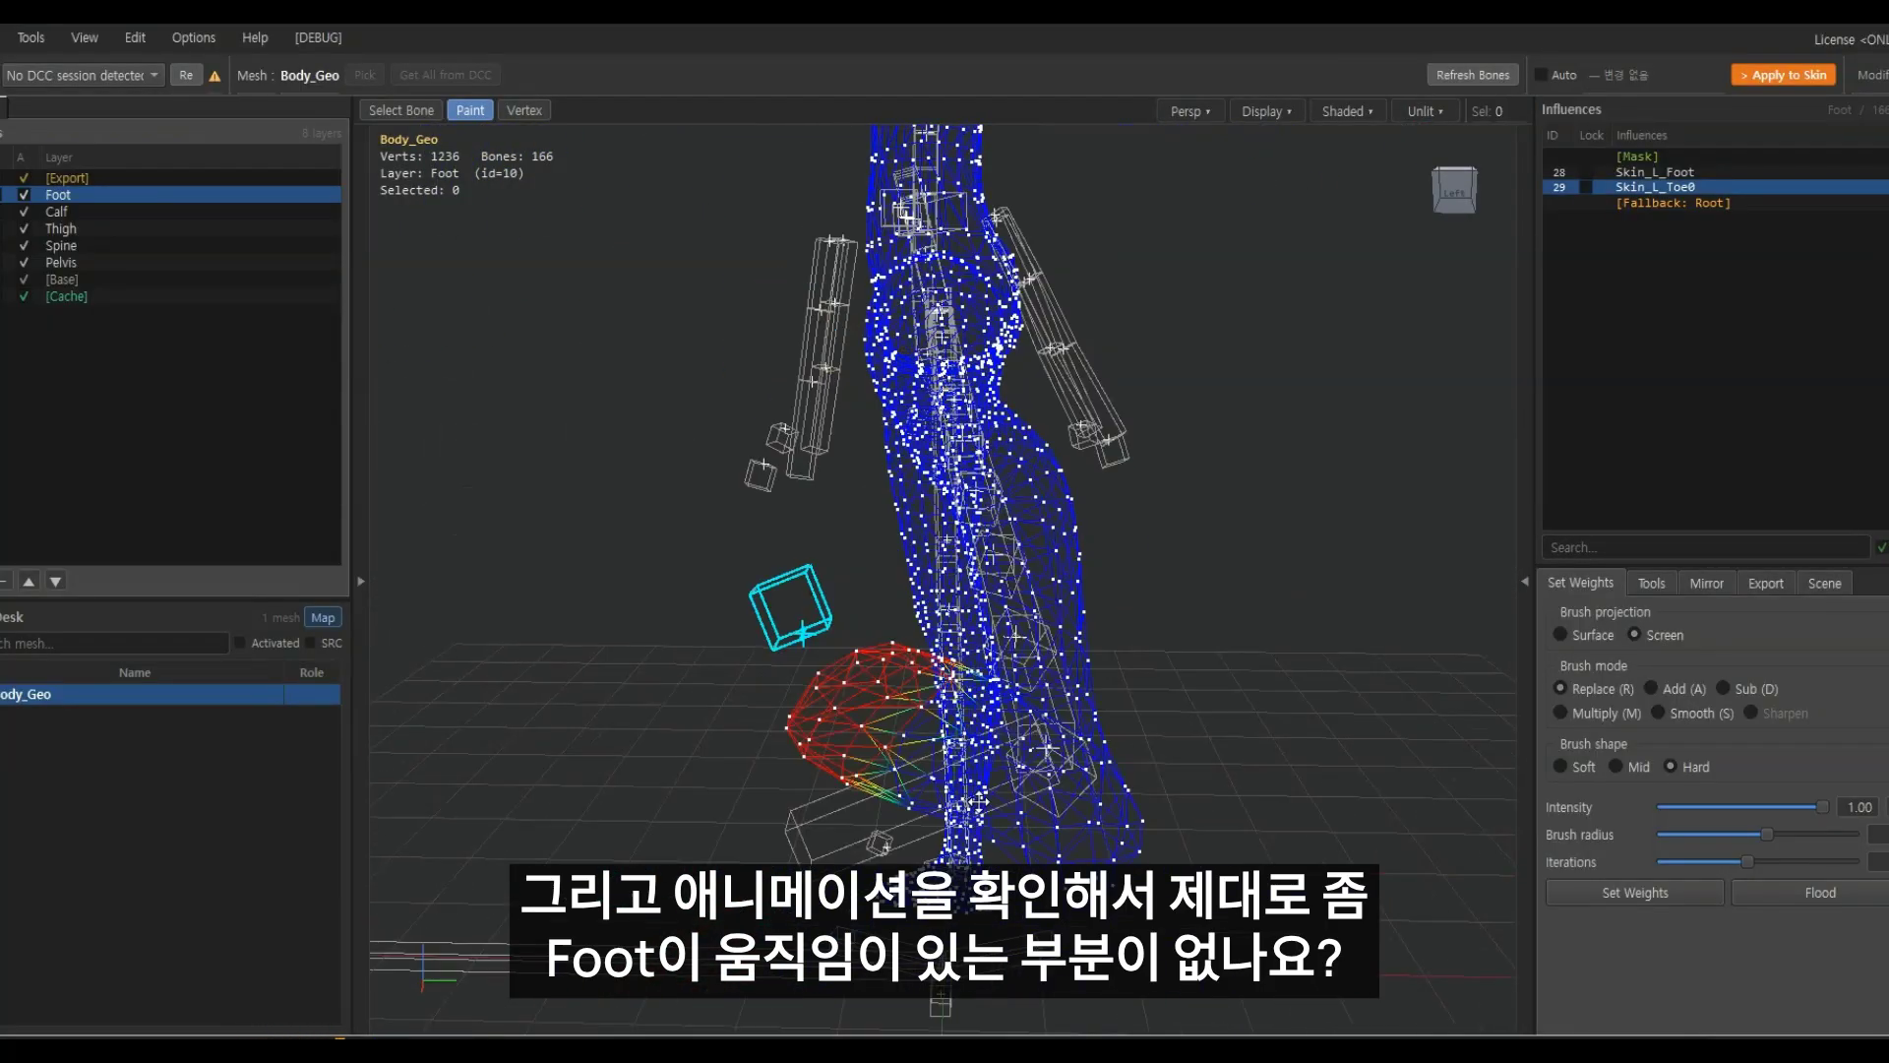
Paint the Foot layer's mask over the left foot with a fade at the ankle and check it in the raised-leg pose
scroll(778, 679, down, 3)
middle_drag(772, 679, 804, 894)
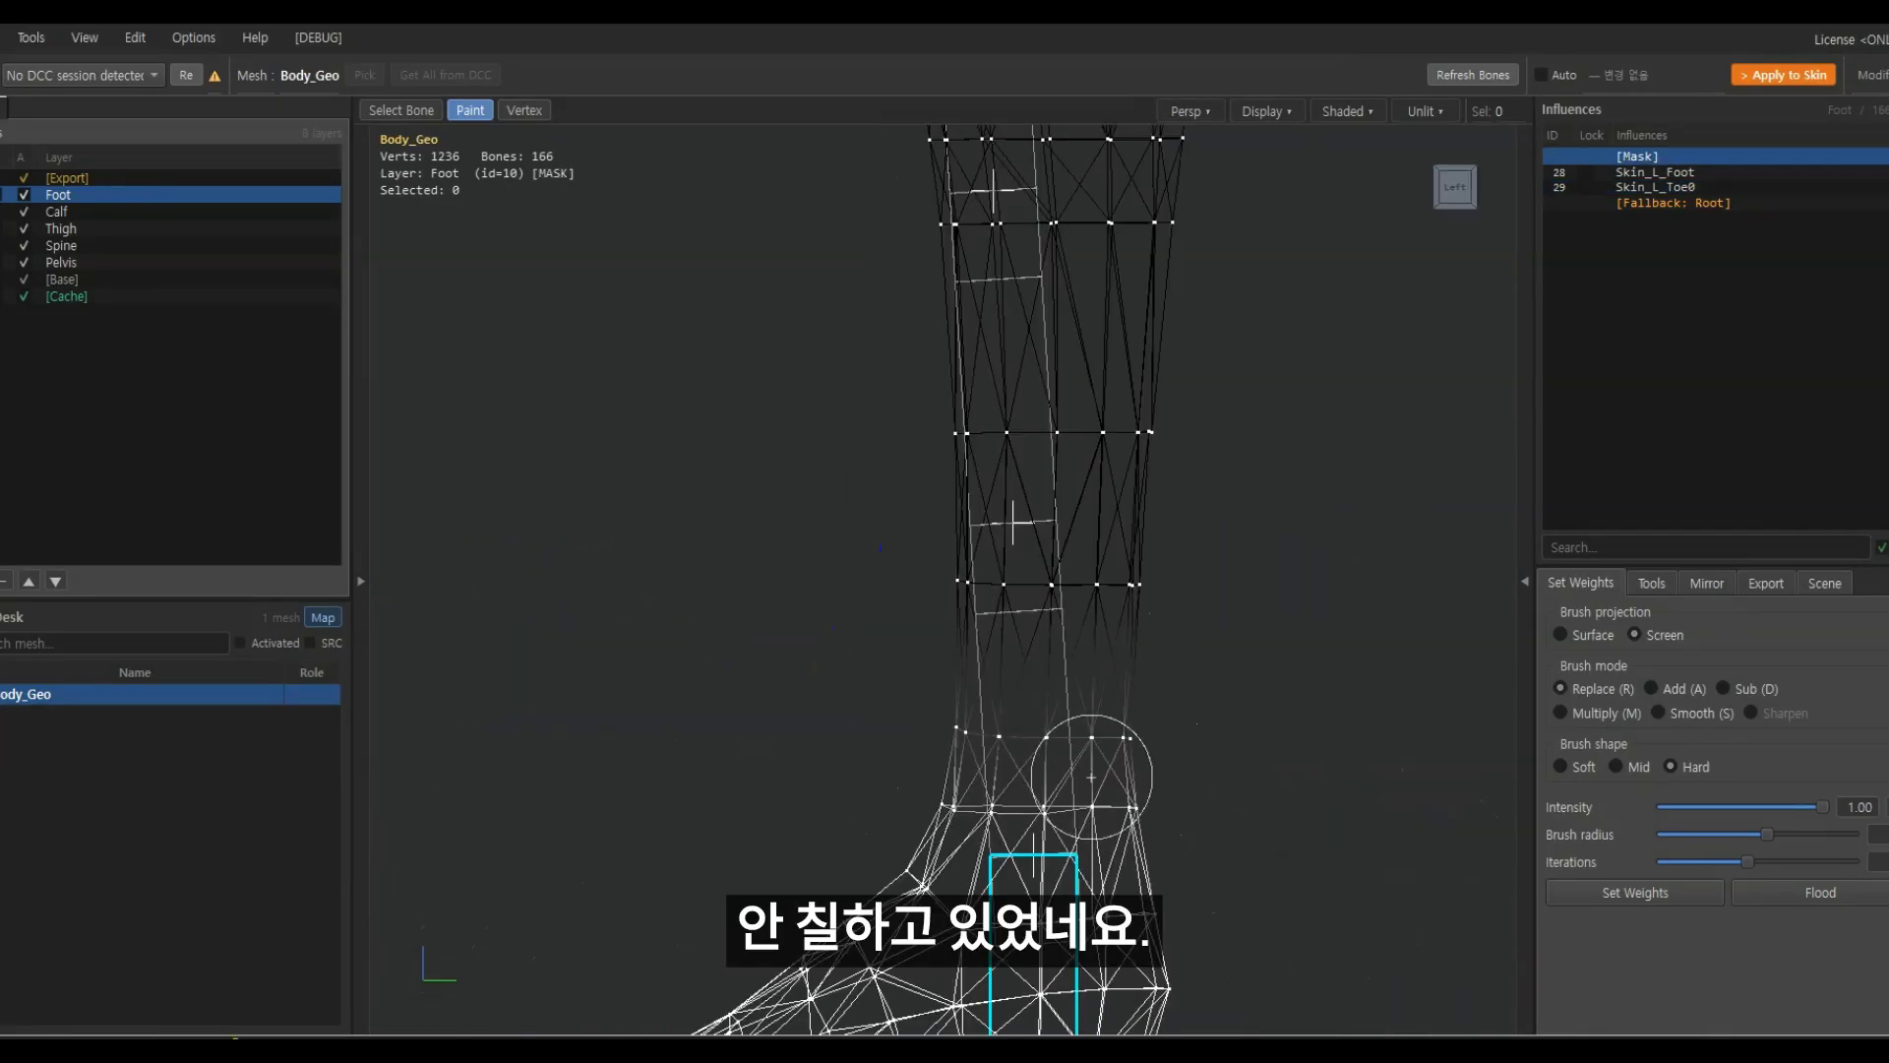
scroll(1113, 734, down, 8)
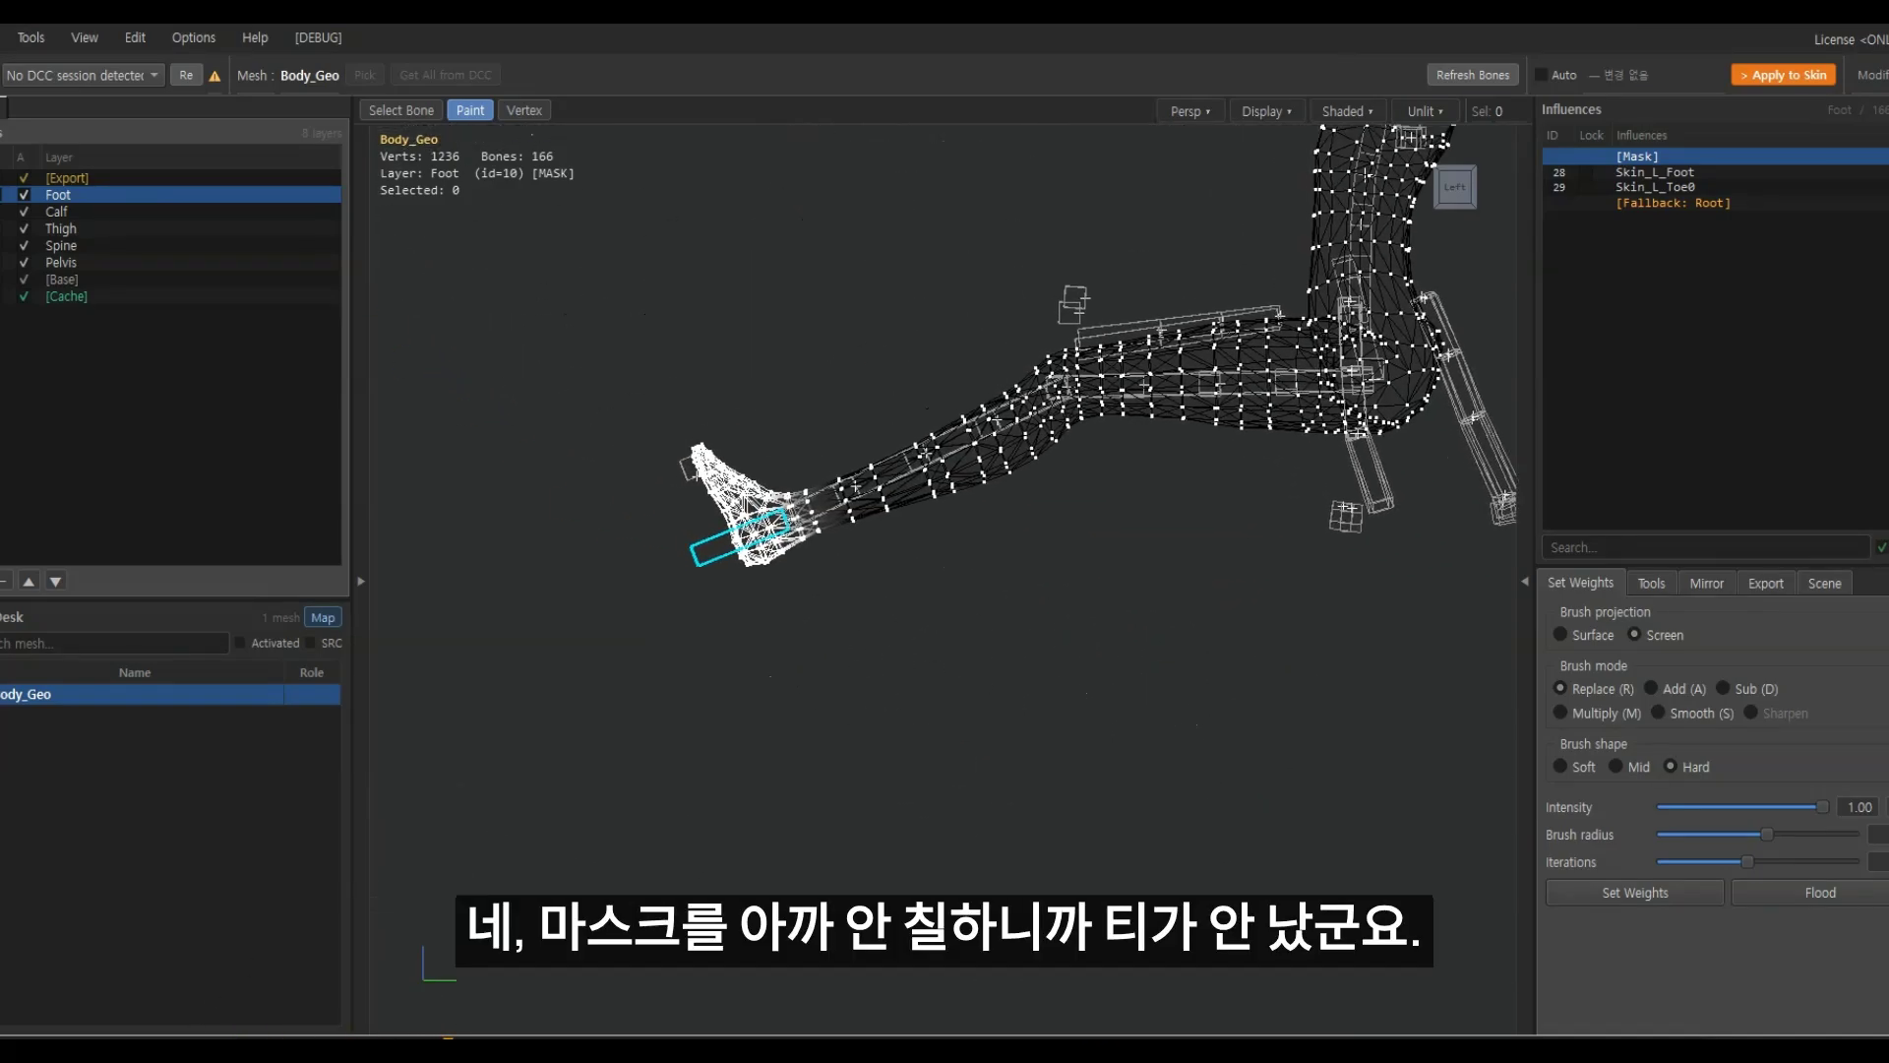
Mirror the Foot layer's mask and the foot and toe weights from +X to -X for all vertices
click(1706, 583)
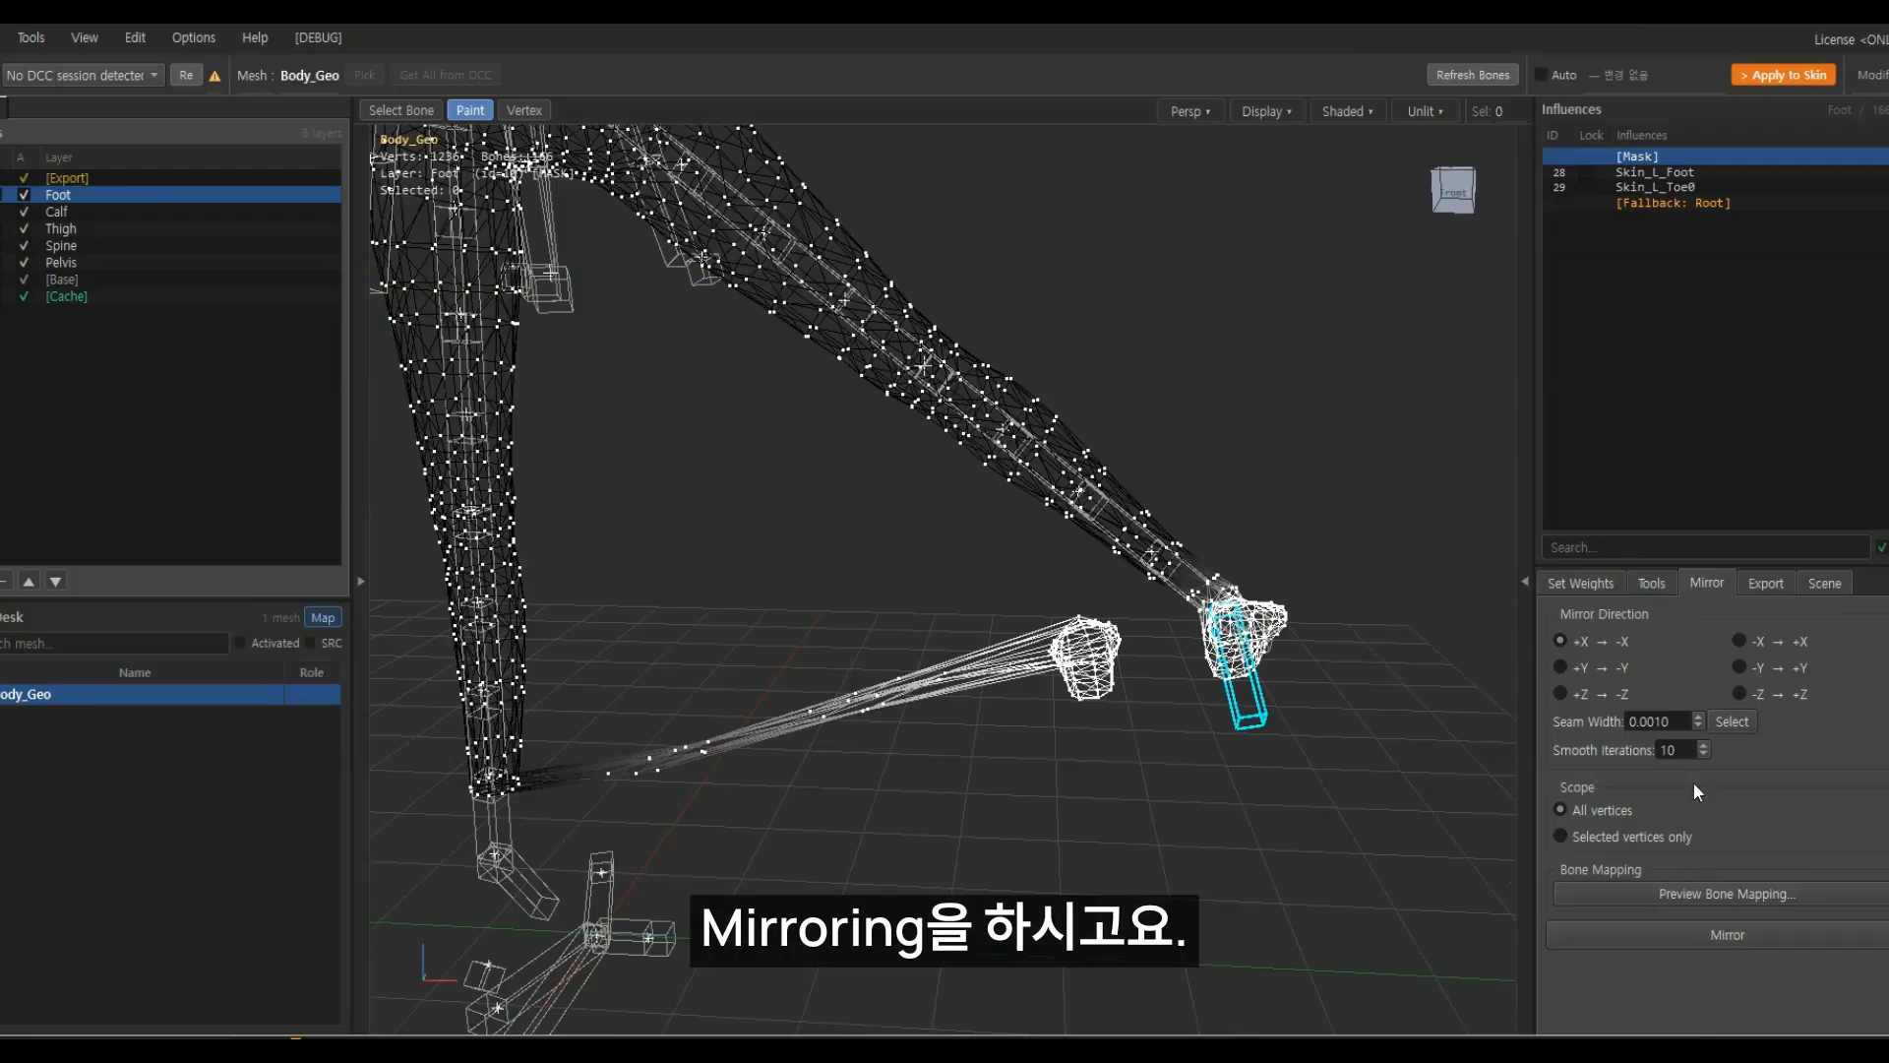
click(1685, 186)
click(1720, 933)
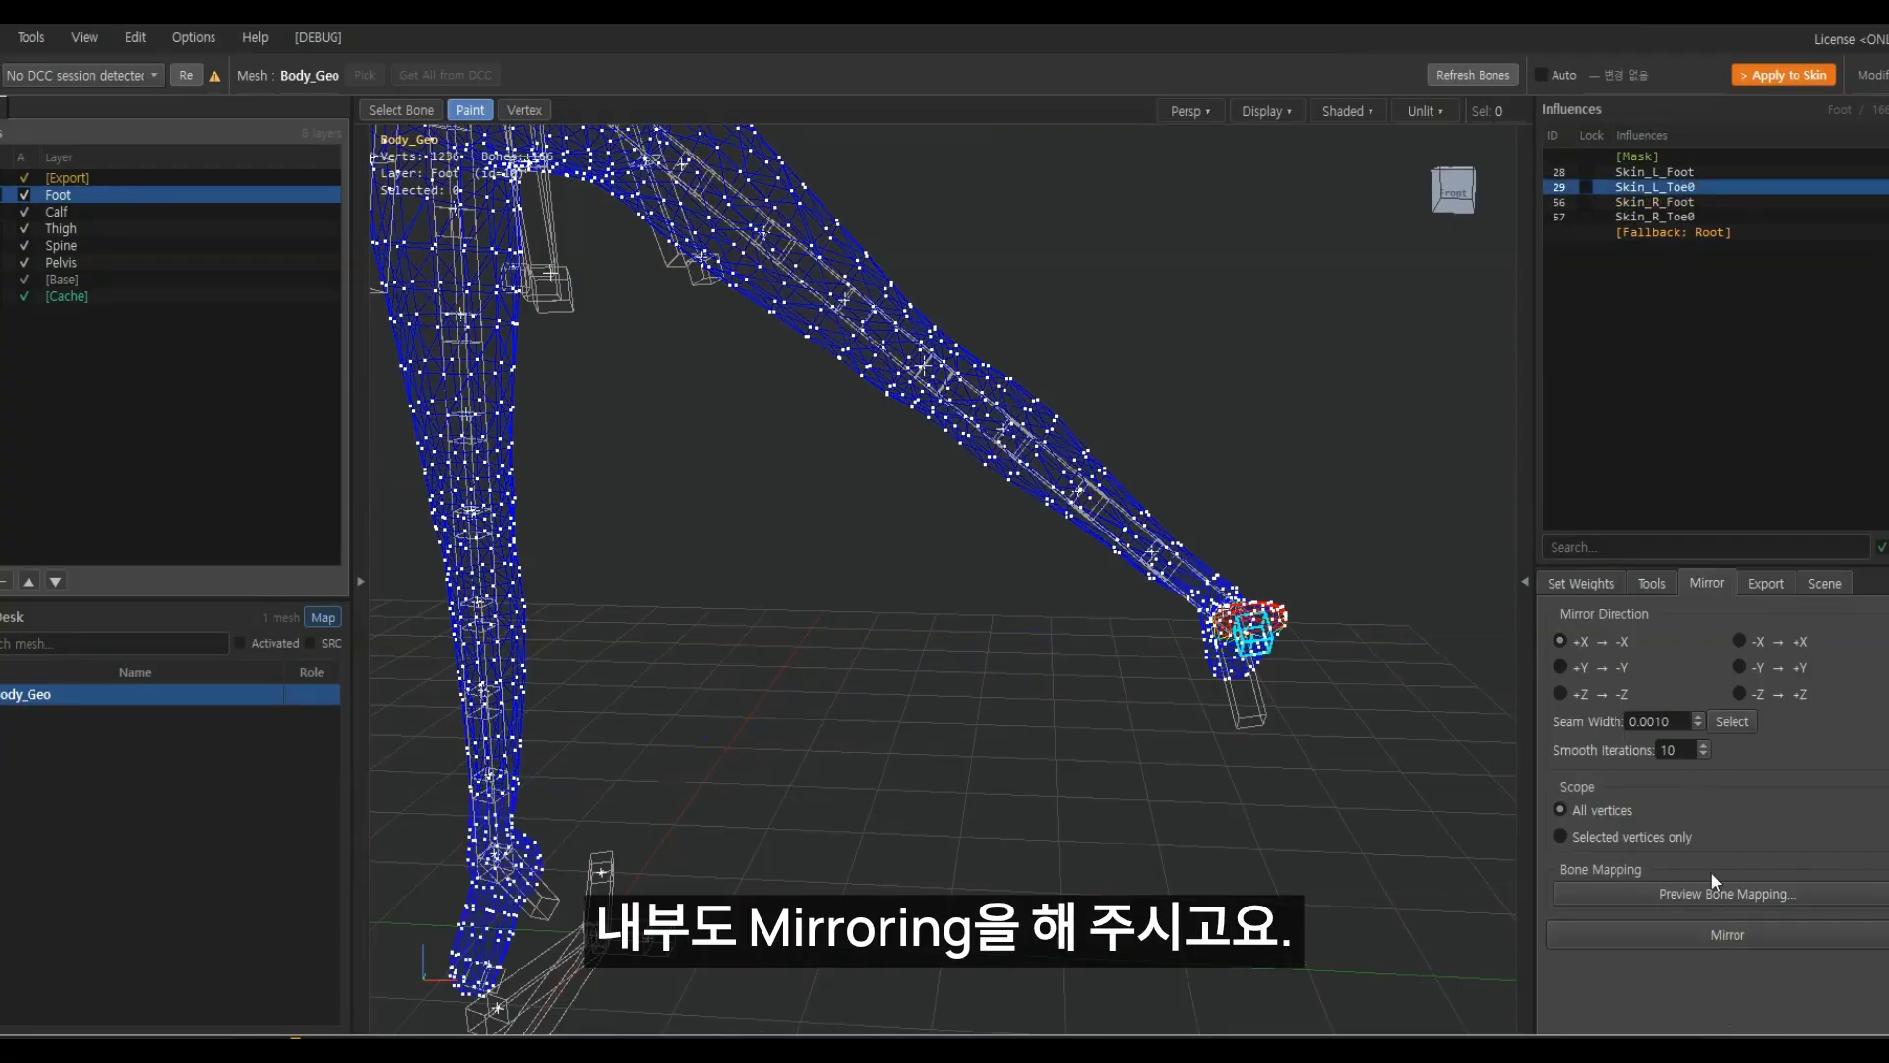
Lasso the vertices around the right ankle and heel and scale their mask weights with Multiply at 0.95
click(1671, 156)
alt+middle_drag(1073, 715, 551, 701)
alt+middle_drag(1082, 788, 1087, 840)
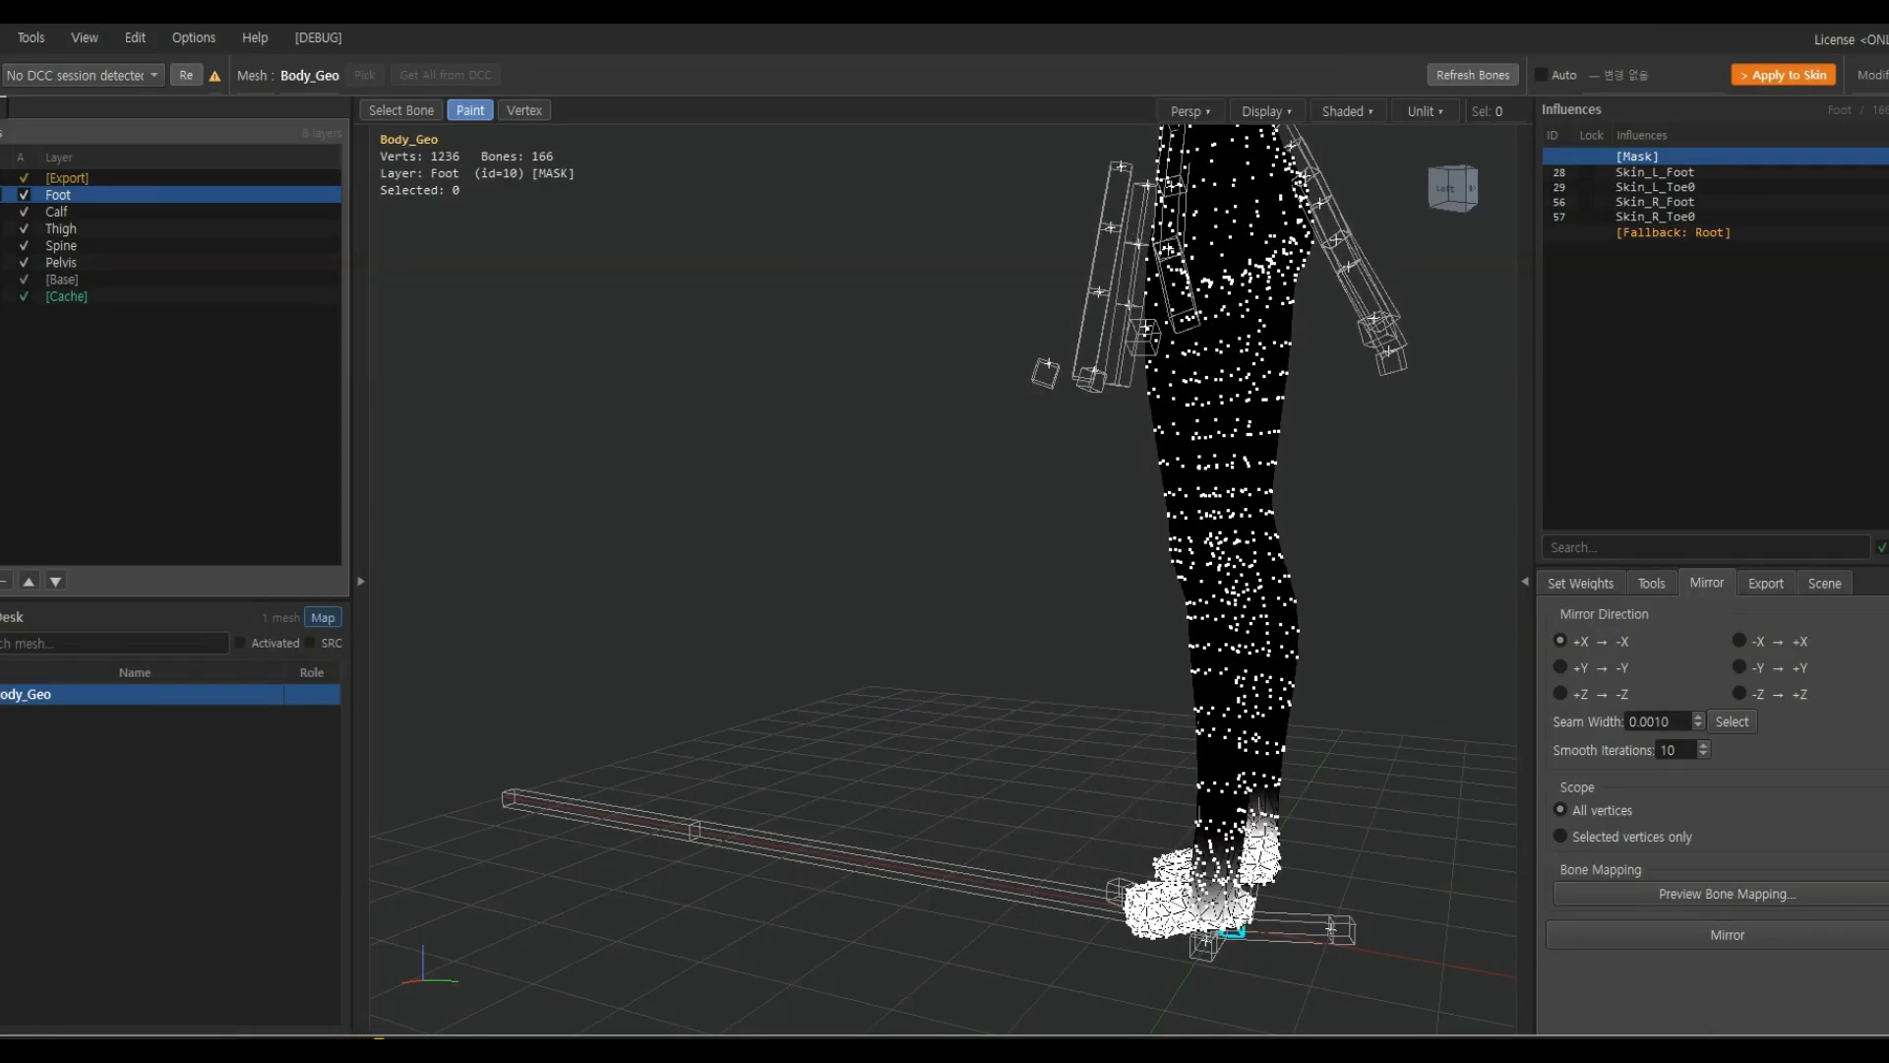
alt+middle_drag(990, 732, 876, 762)
scroll(876, 762, up, 5)
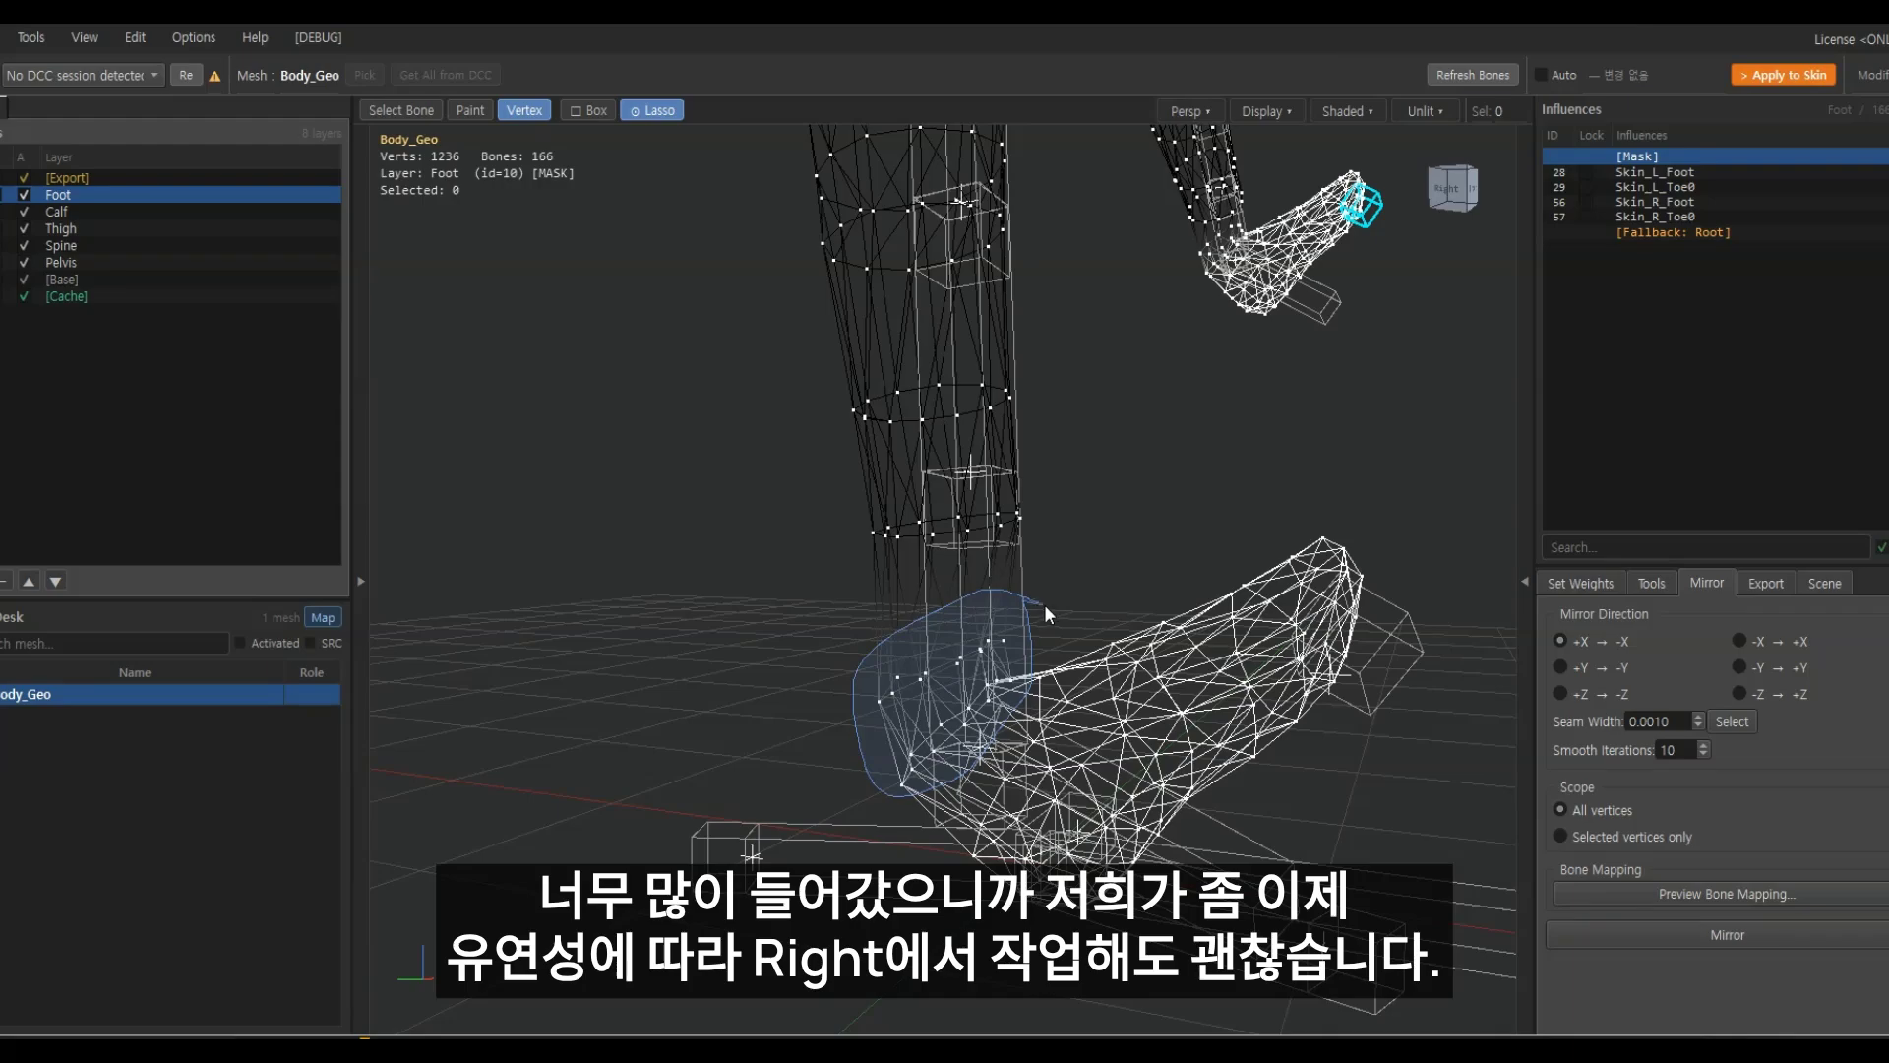
drag(1043, 604, 1039, 600)
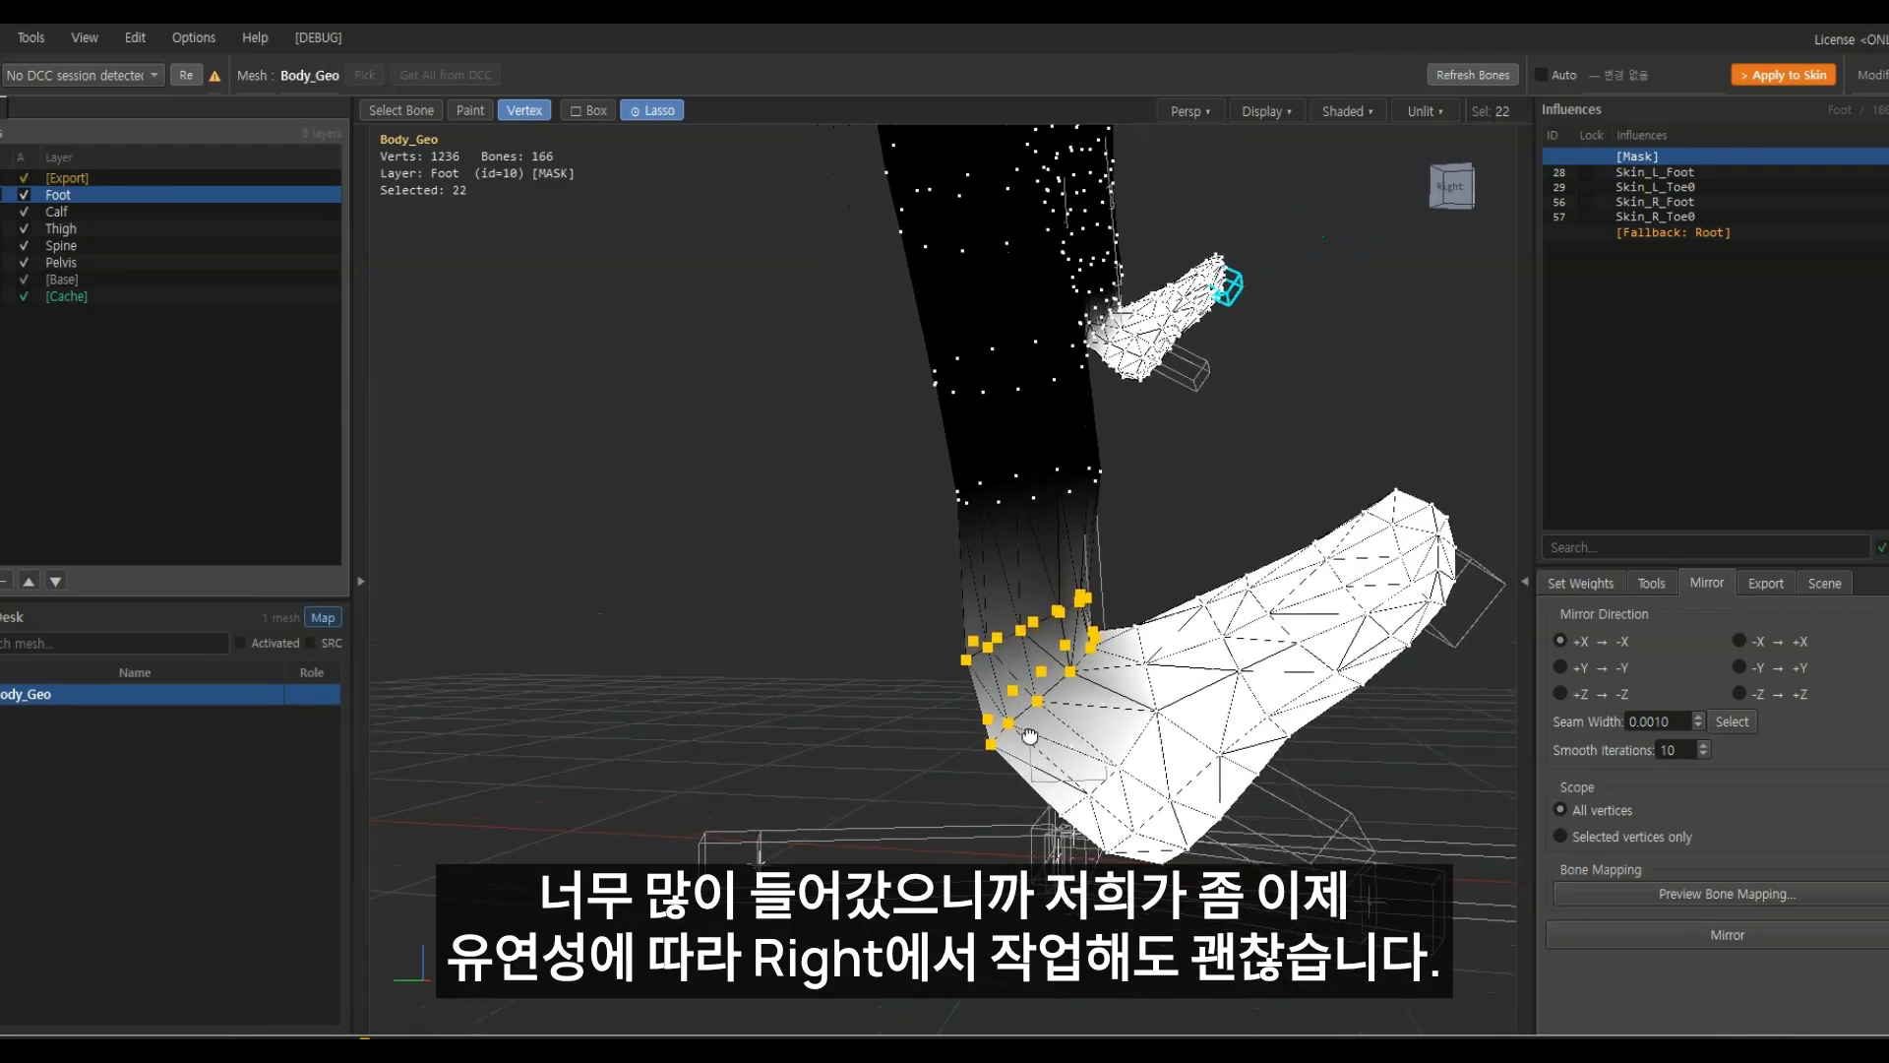
click(1582, 582)
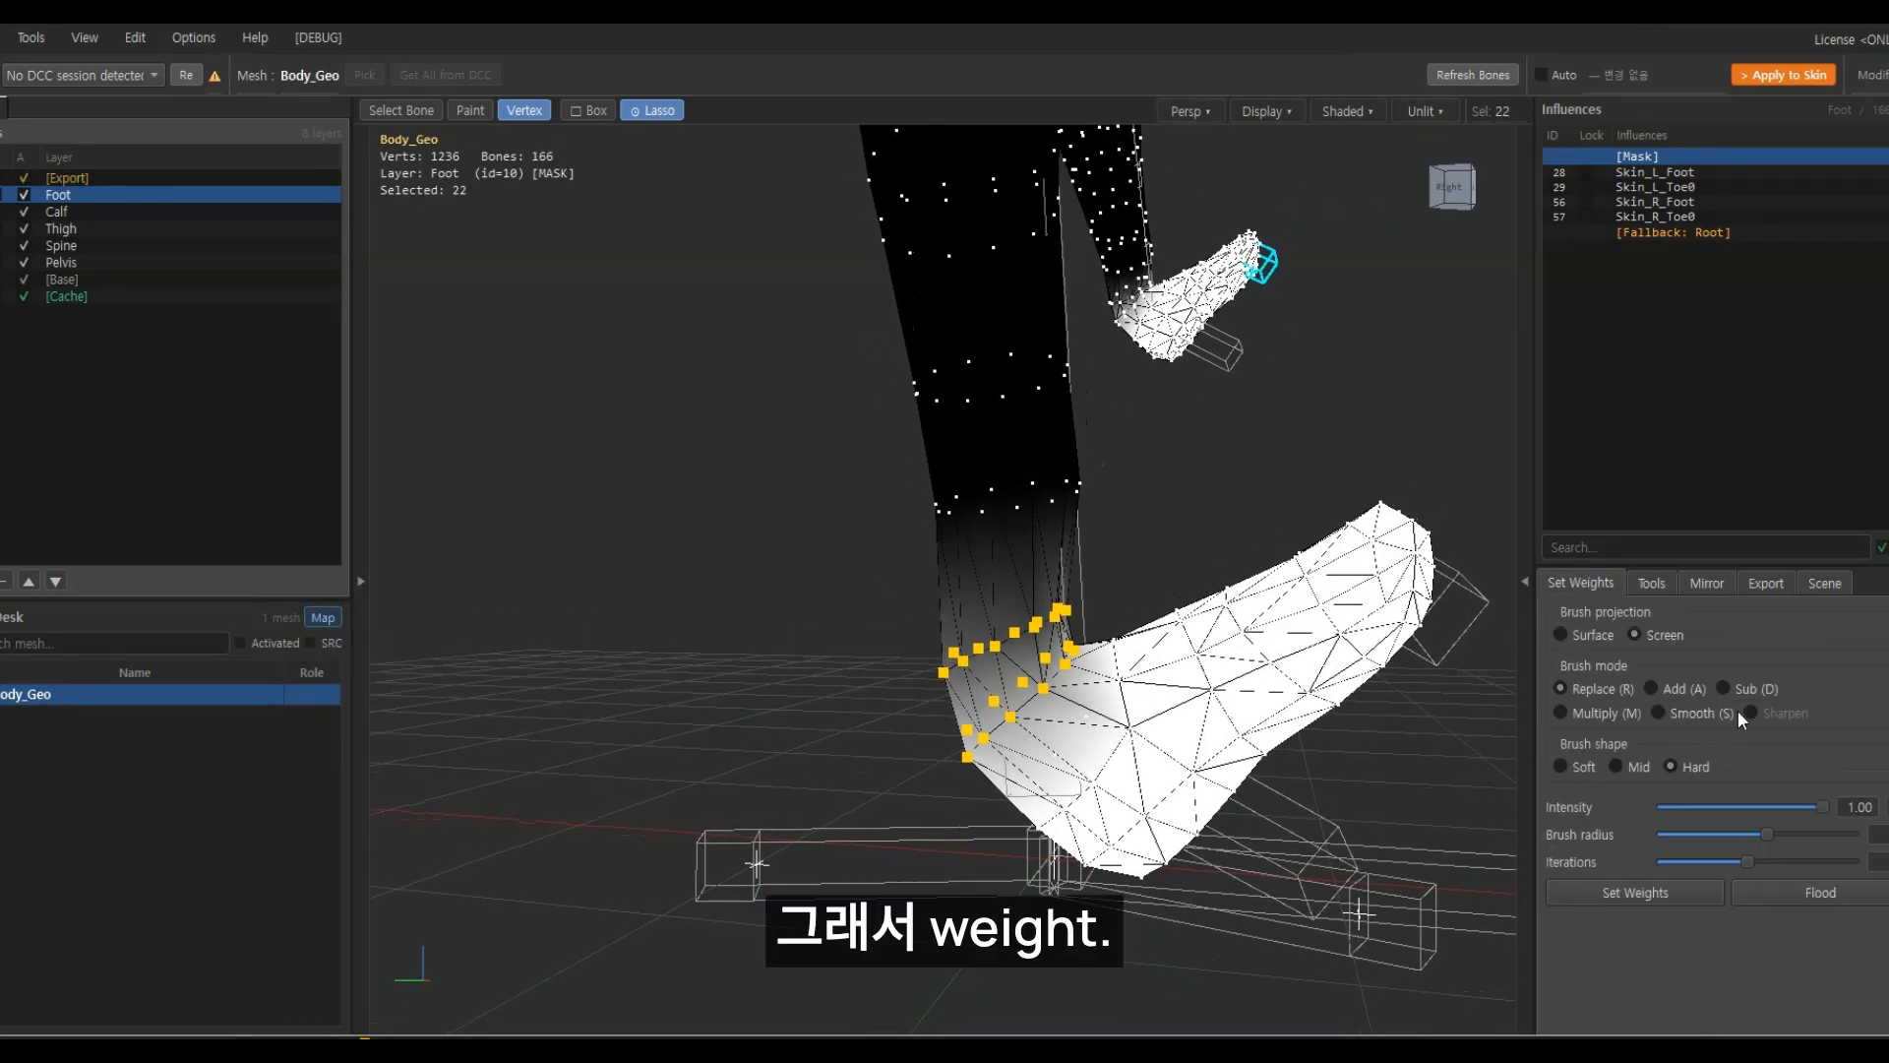
click(1651, 900)
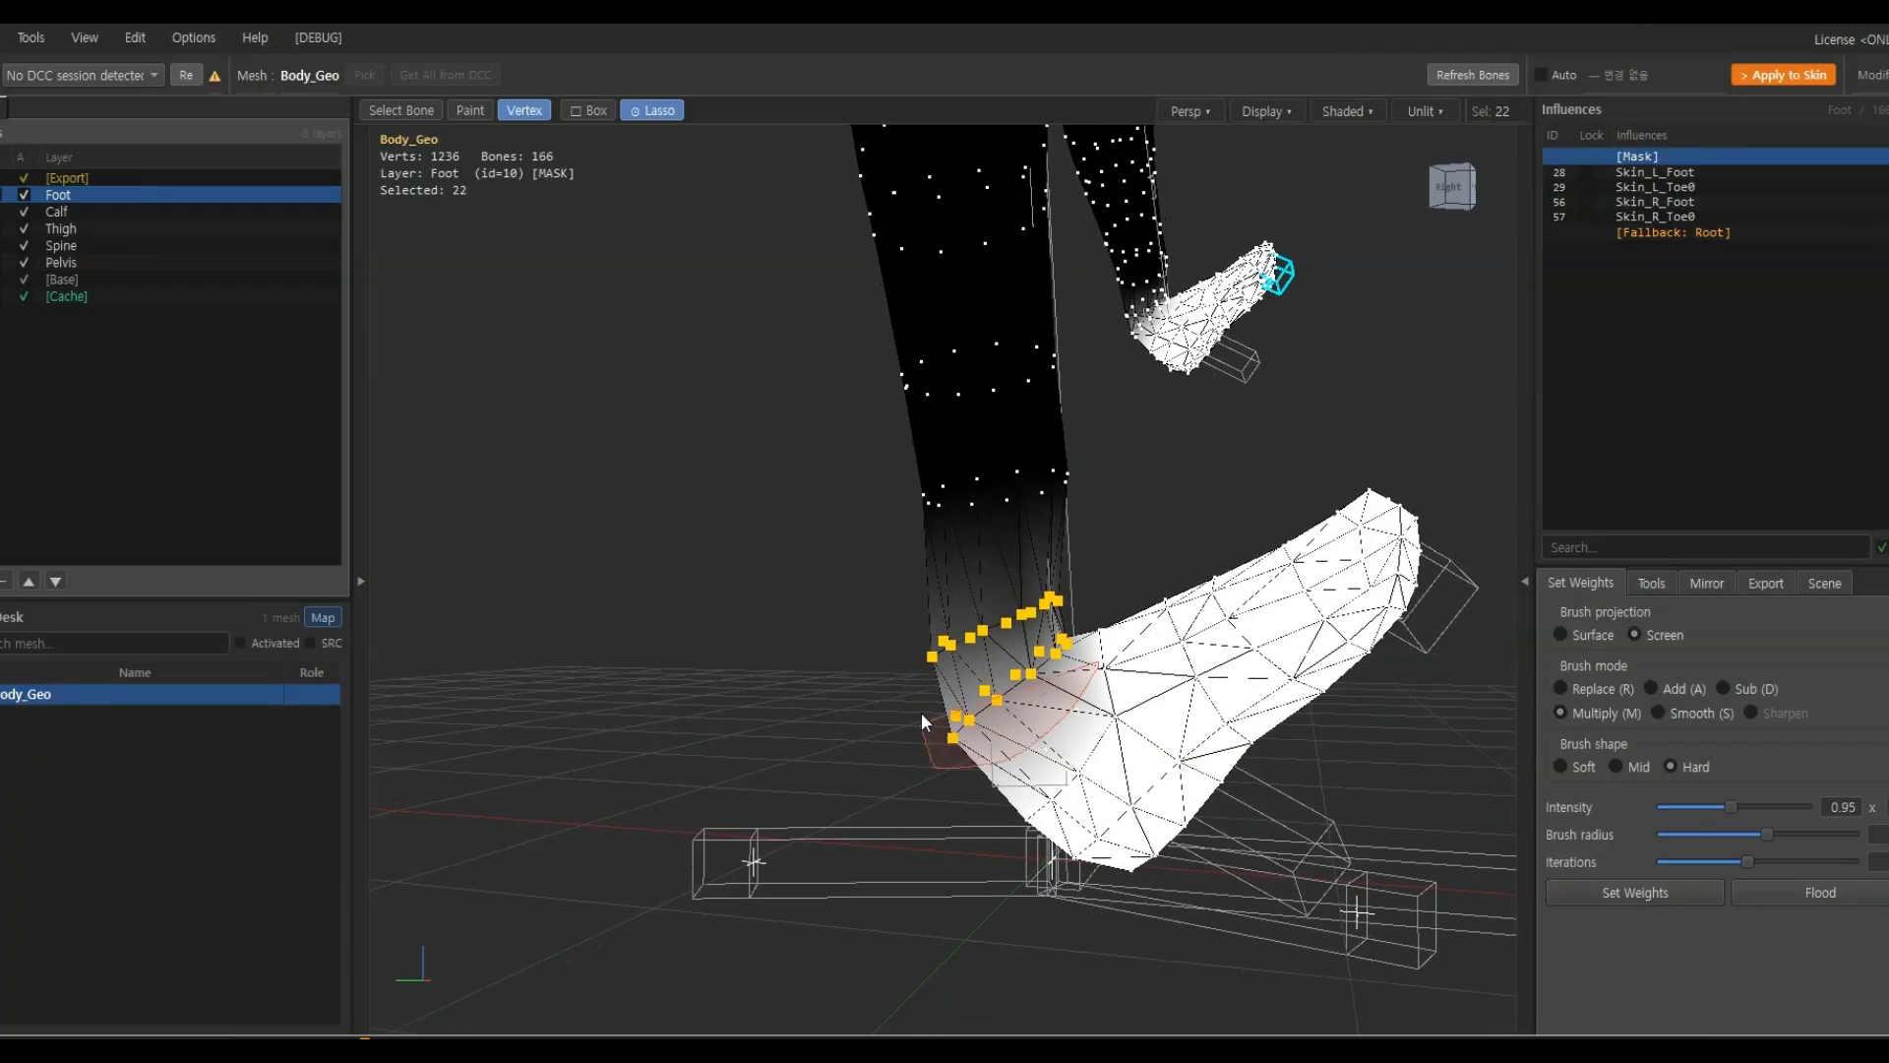
Deselect the lower heel vertices to keep only the upper ankle ring, and check the mask on the moving right foot
ctrl+drag(1085, 624, 1095, 756)
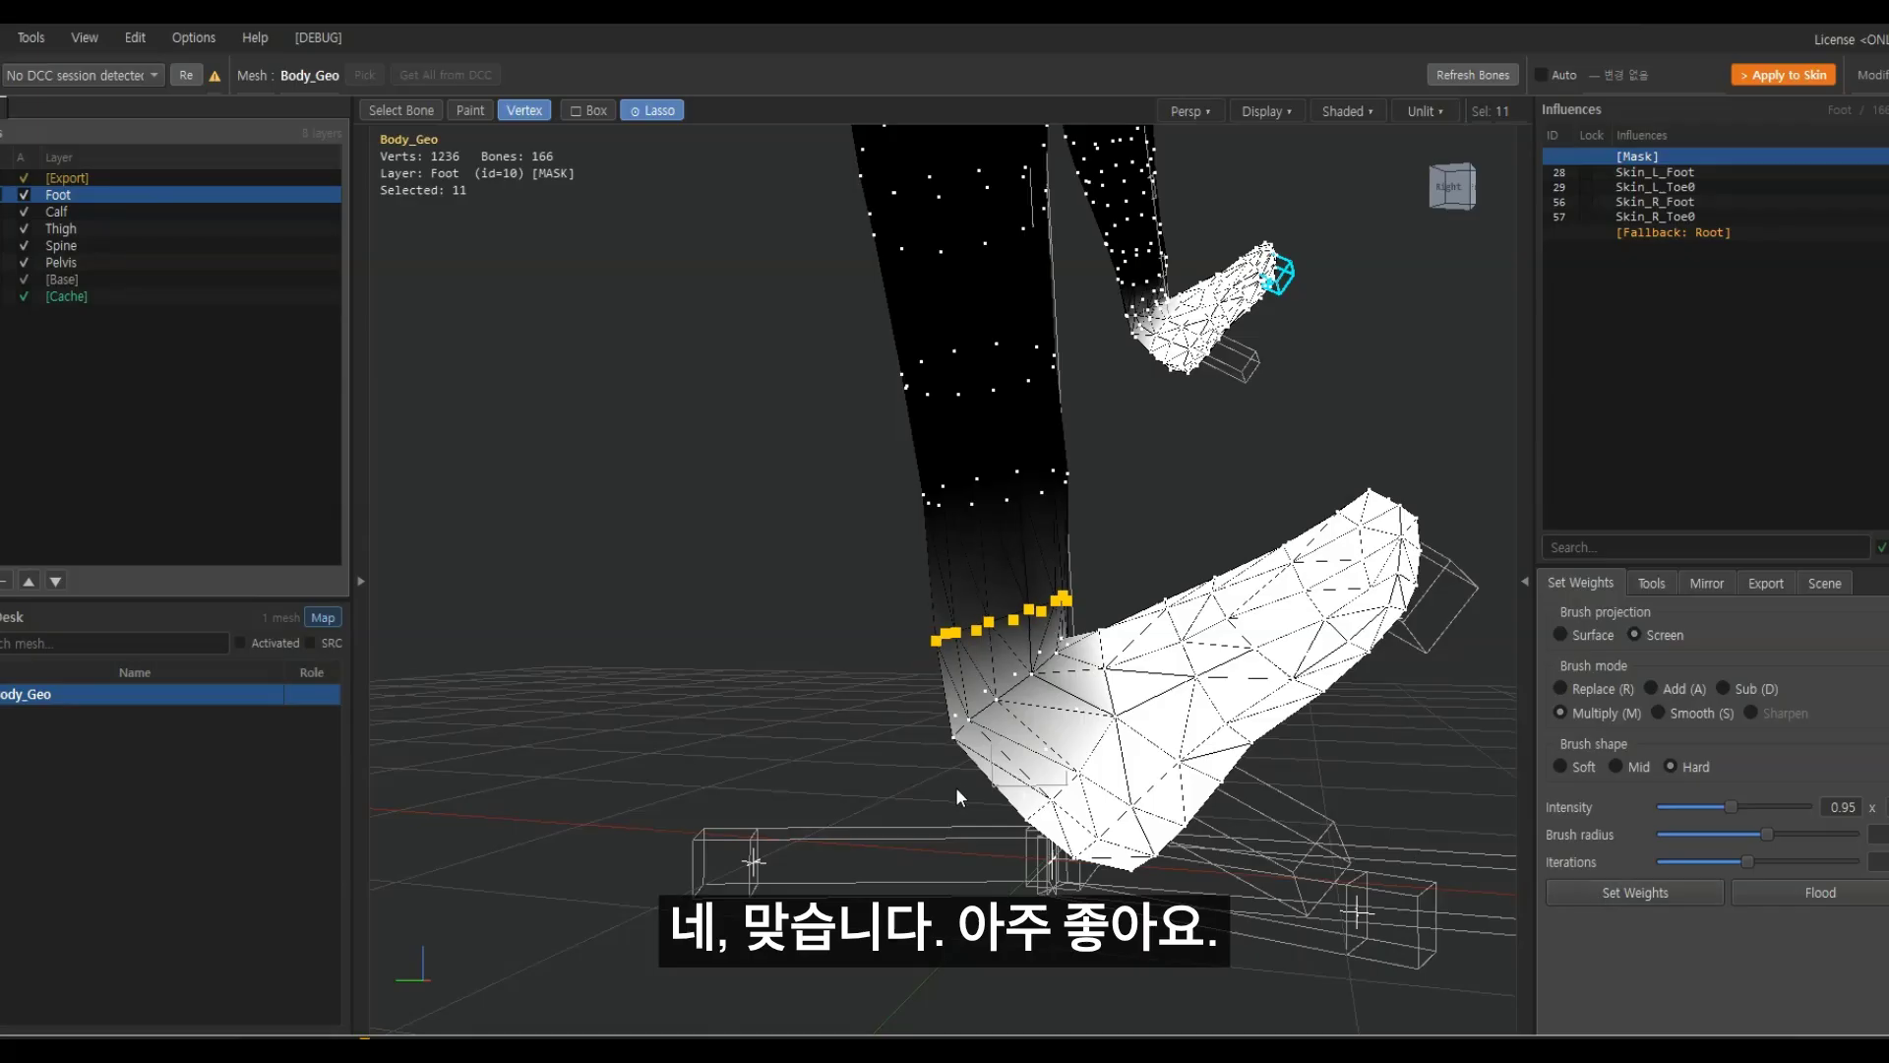
scroll(956, 791, down, 6)
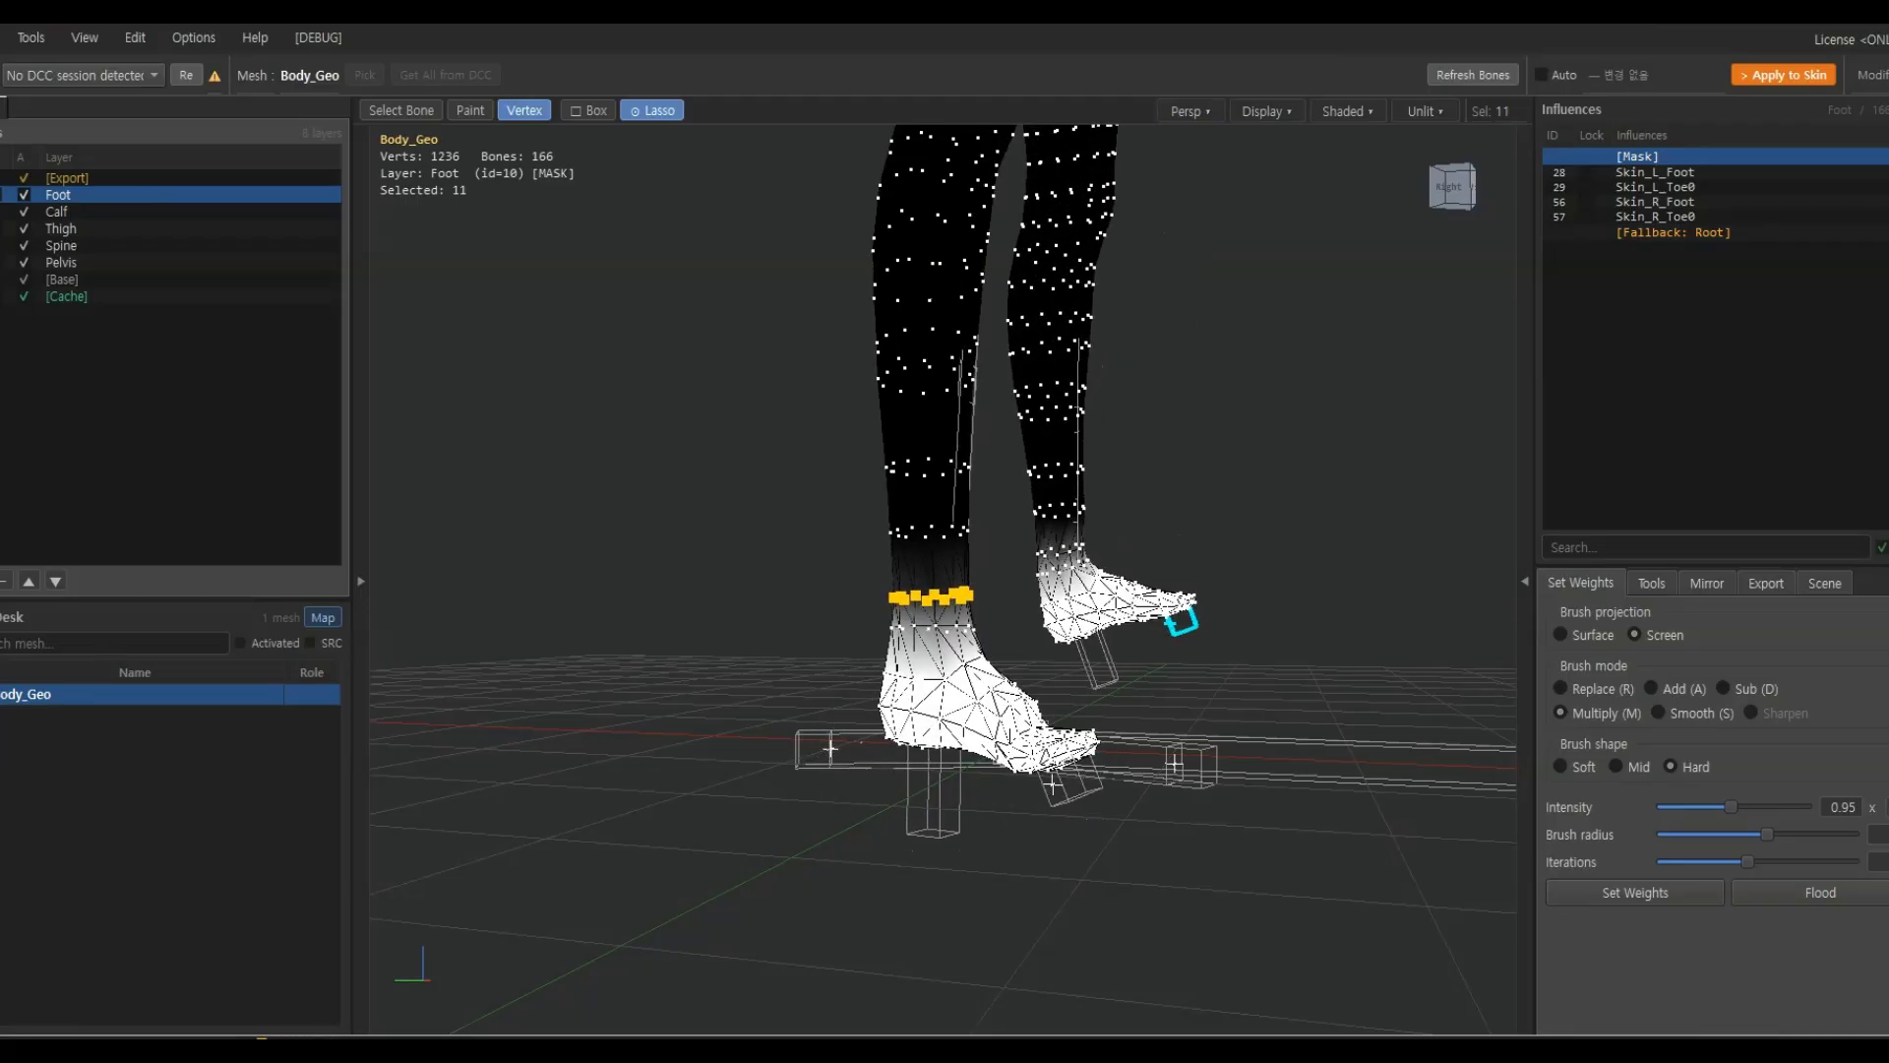
middle_drag(1051, 929, 1032, 803)
scroll(1031, 803, up, 6)
alt+middle_drag(1147, 777, 1217, 728)
Compare the Skin_R_Foot and Skin_R_Toe0 weights in wireframe and select the vertices around the base of the right toes
key(F3)
click(1668, 201)
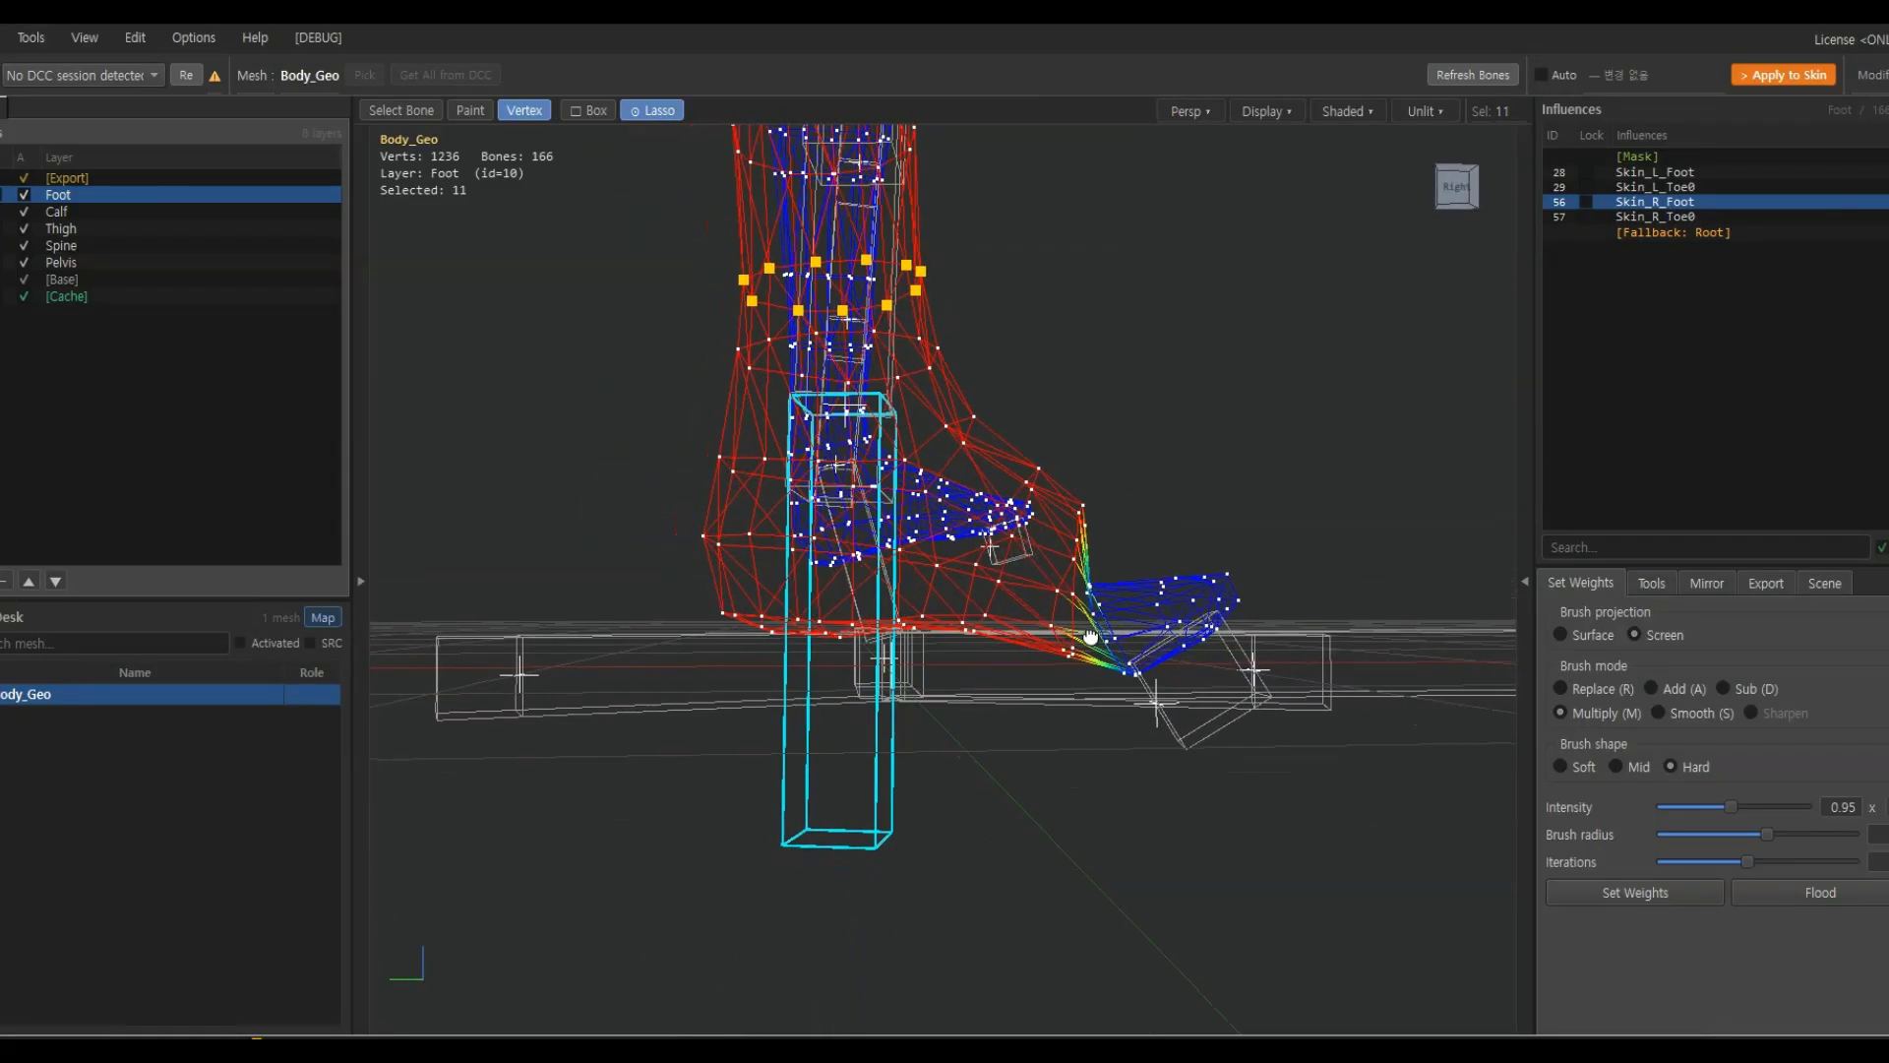
click(1669, 215)
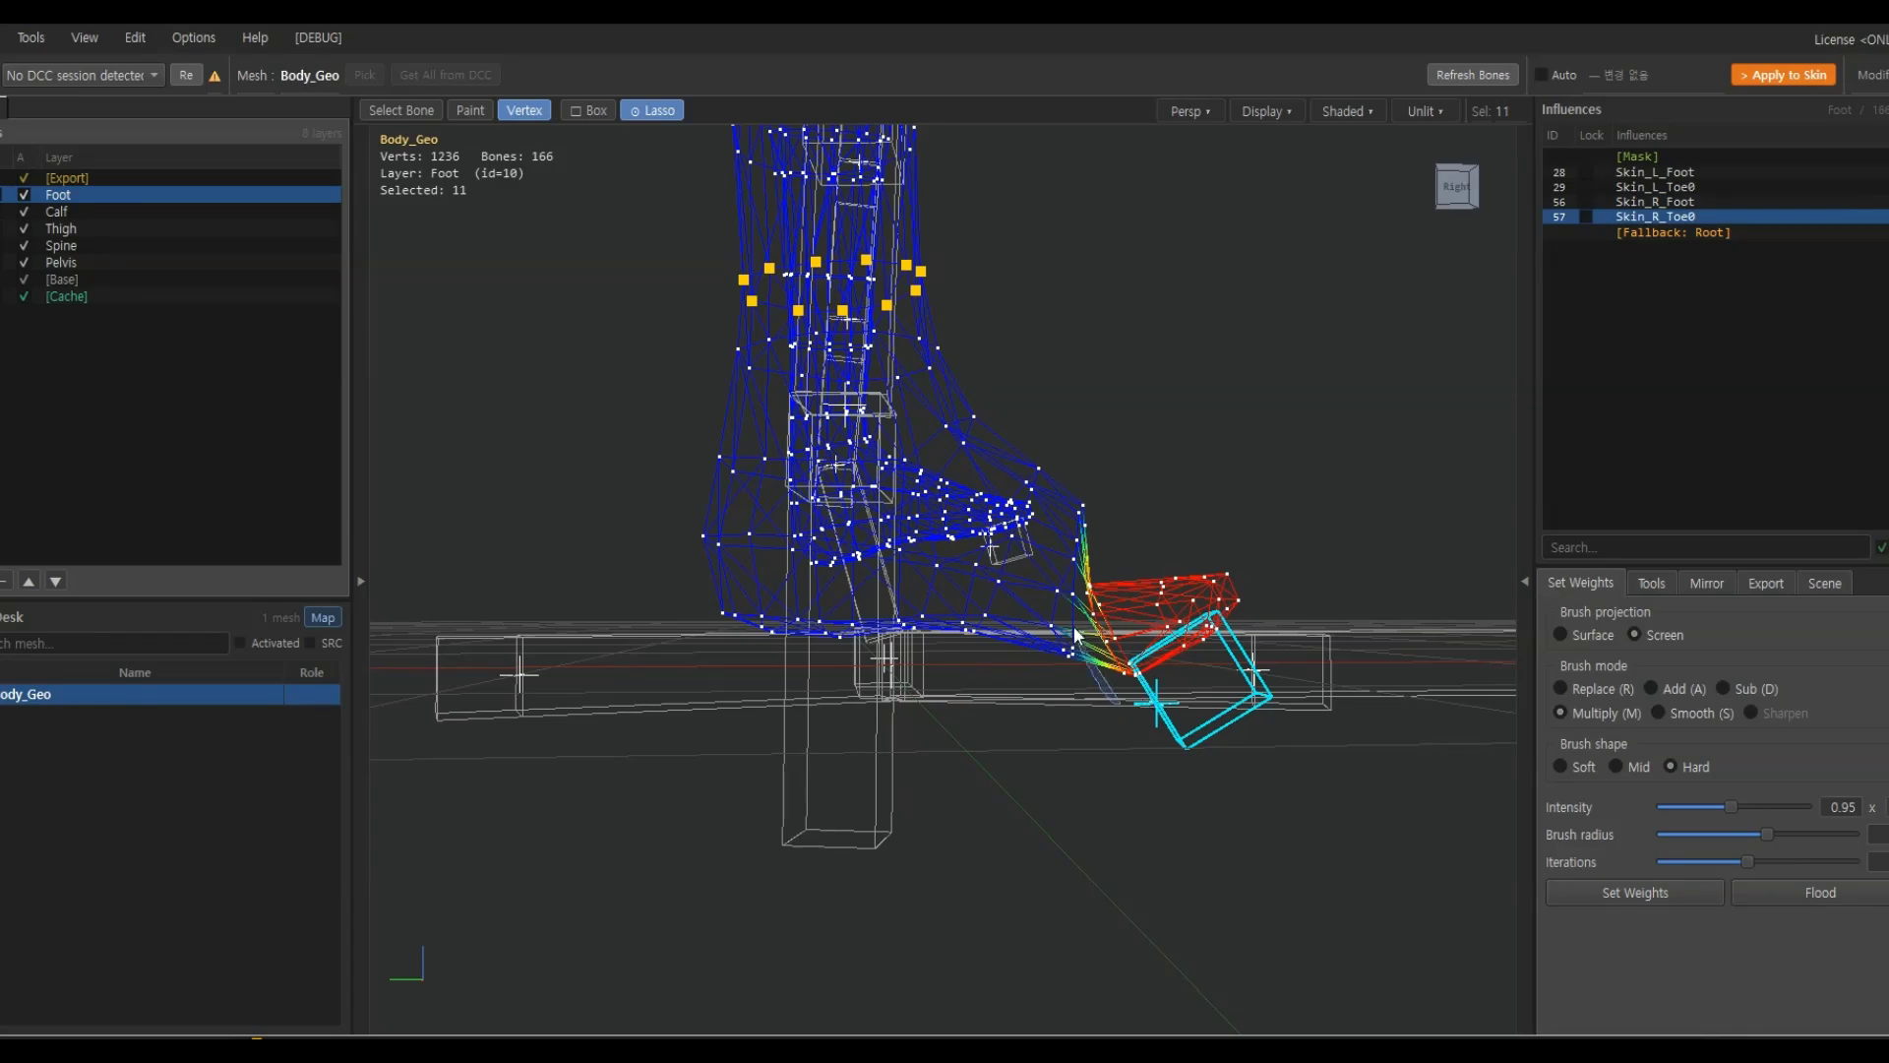
mouse_move(1076, 635)
mouse_down()
mouse_move(1142, 612)
mouse_move(1091, 710)
mouse_up()
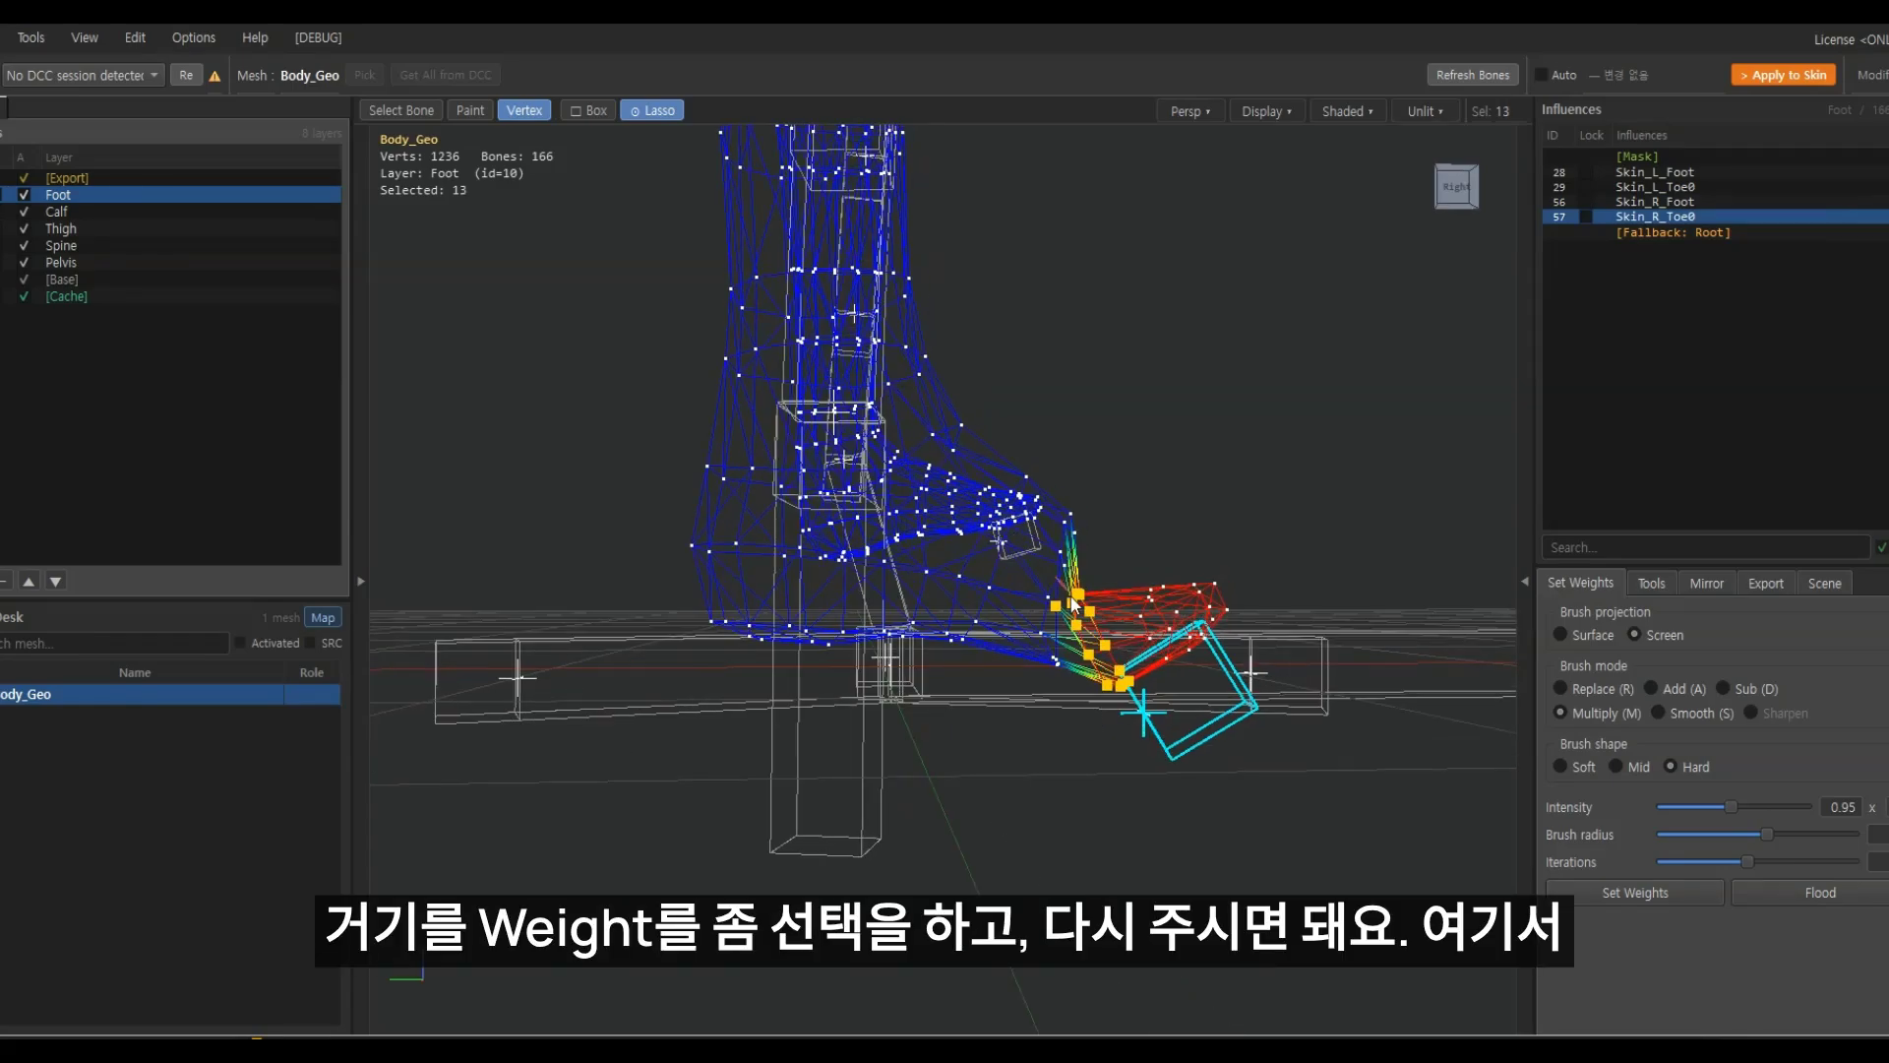
alt+drag(1072, 603, 1049, 618)
alt+middle_drag(1082, 602, 1156, 577)
Add 0.10 of Skin_R_Foot weight to the selected vertices at the base of the right toes
click(1669, 202)
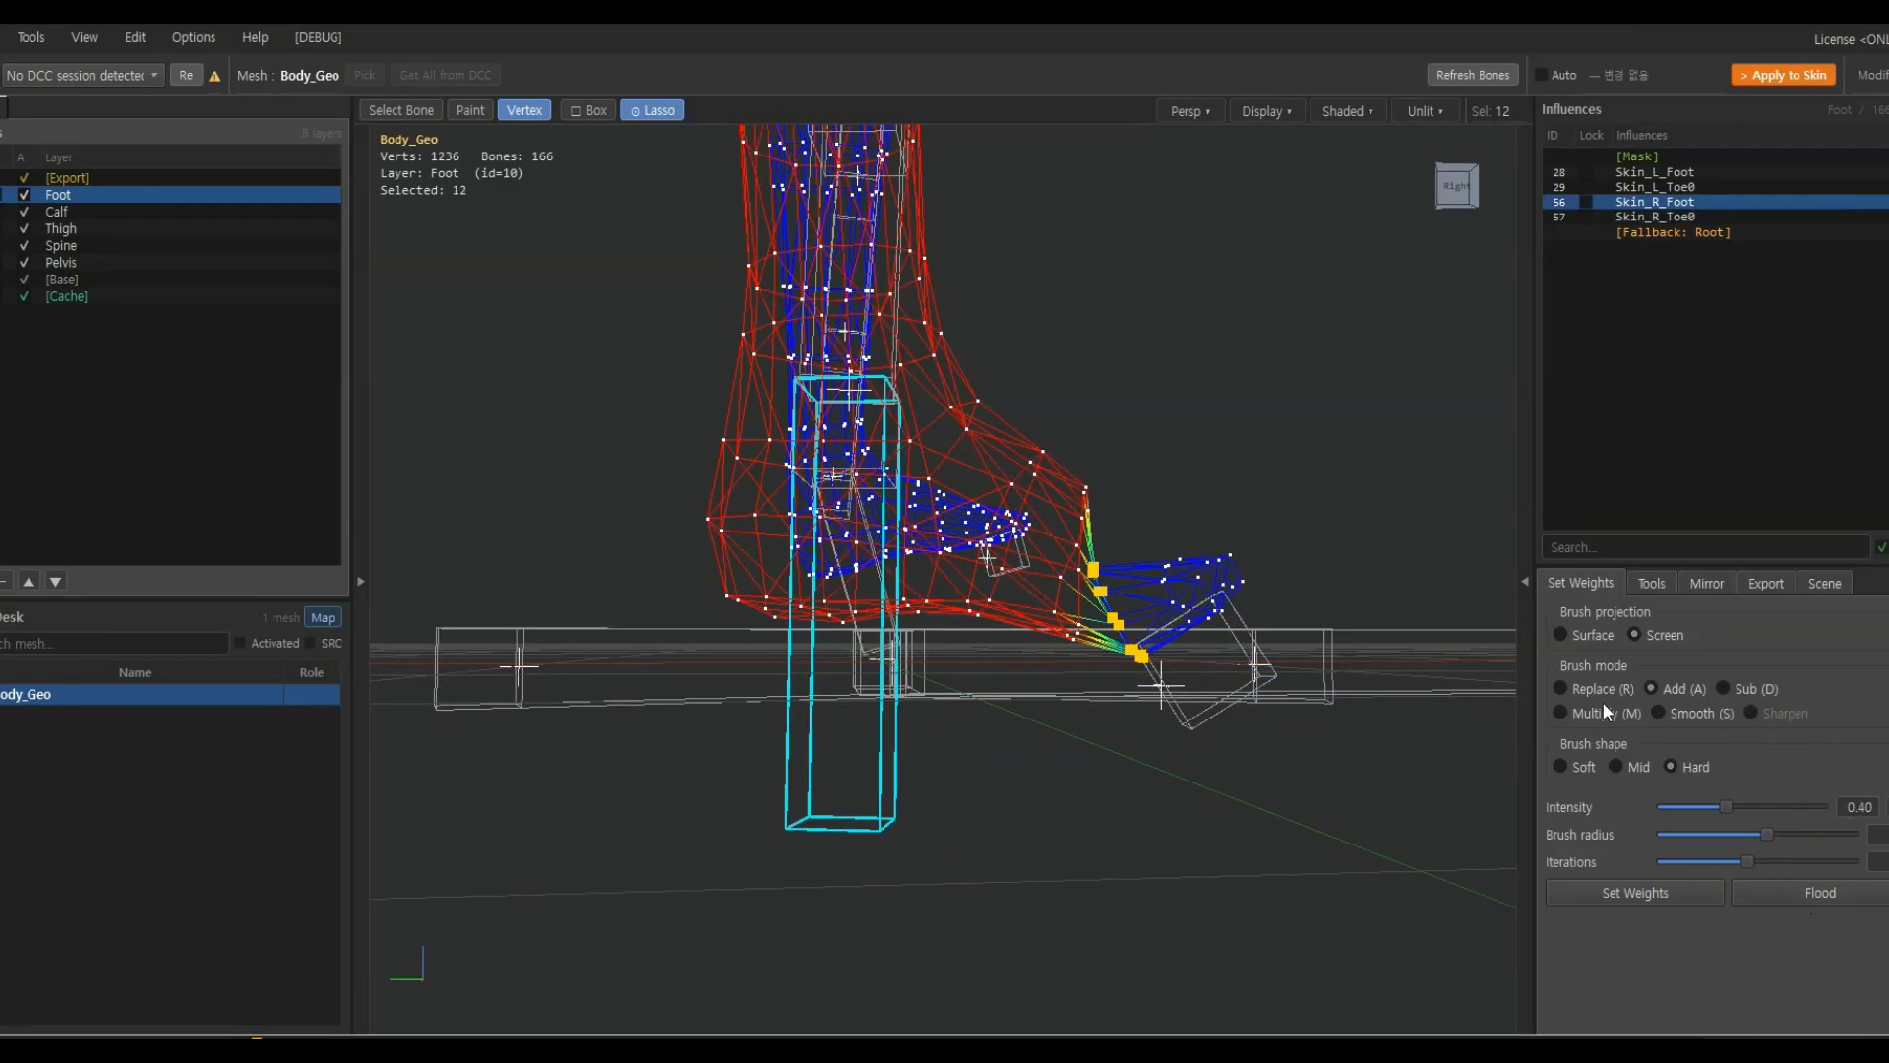
click(1686, 689)
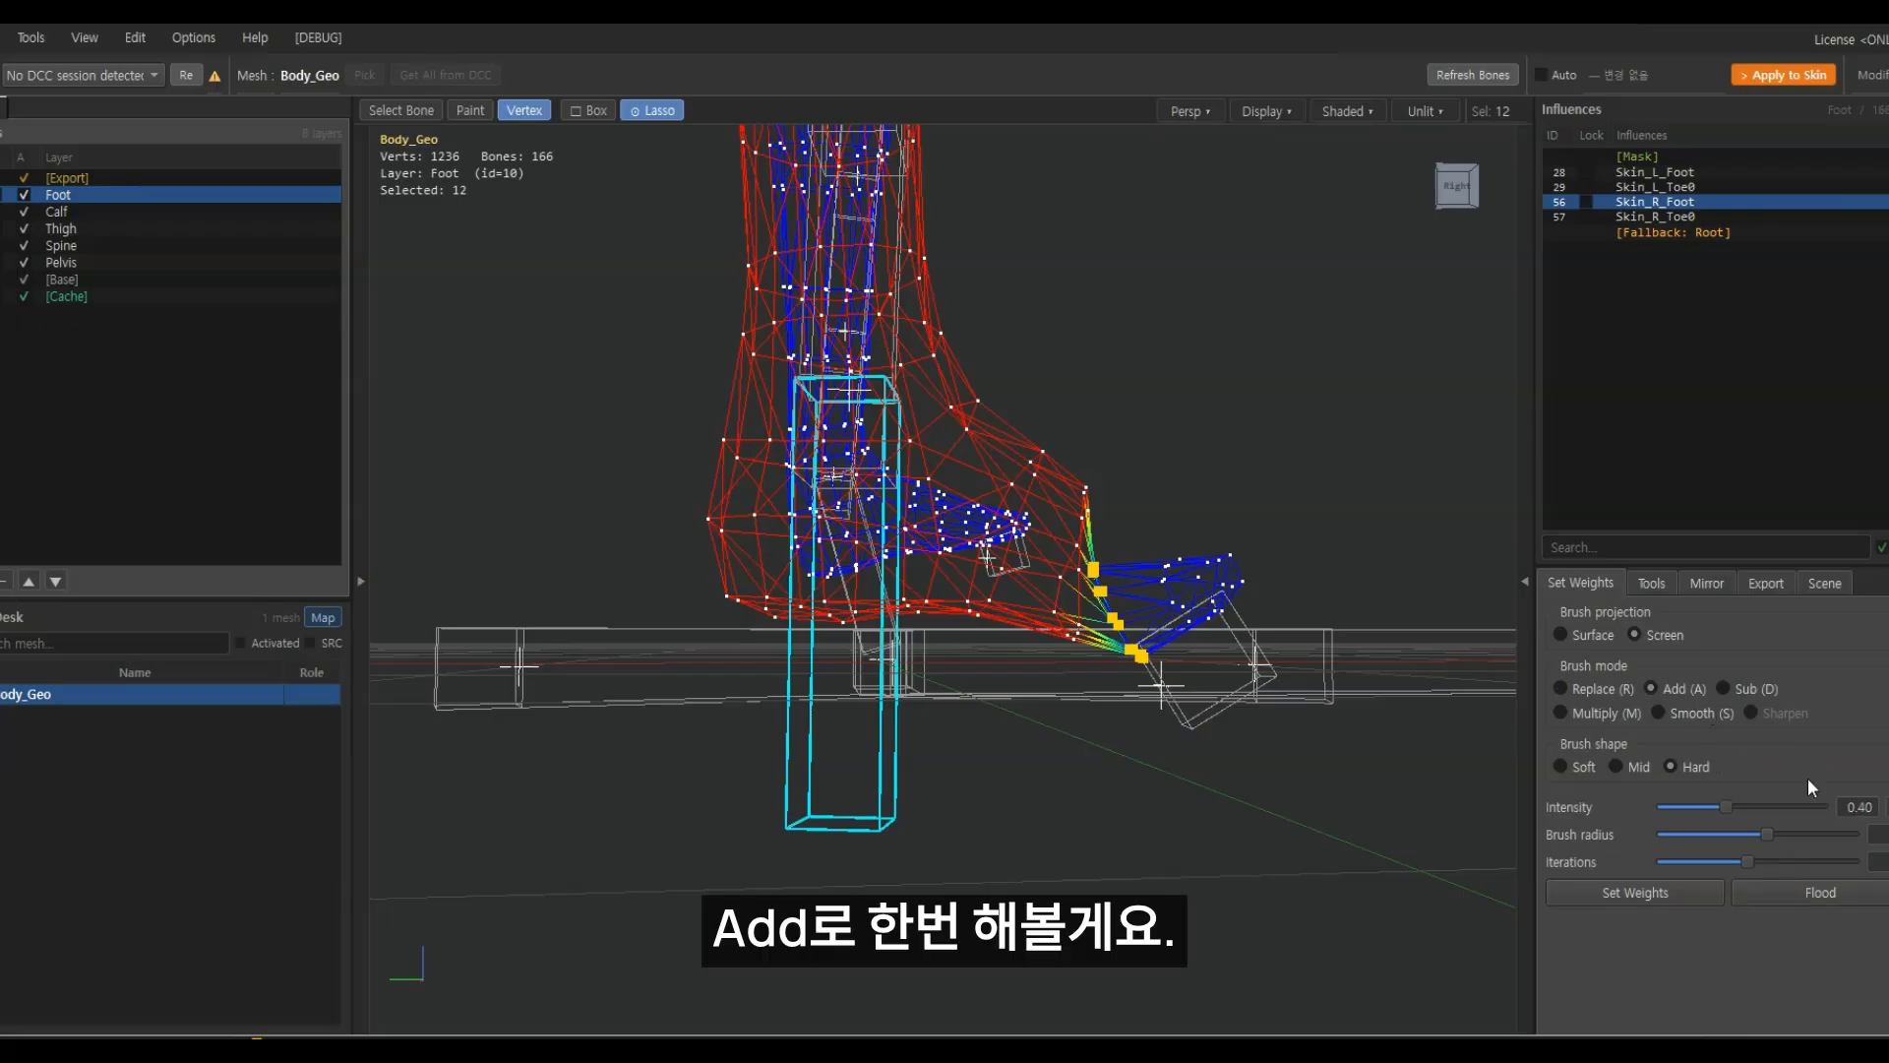
click(1858, 807)
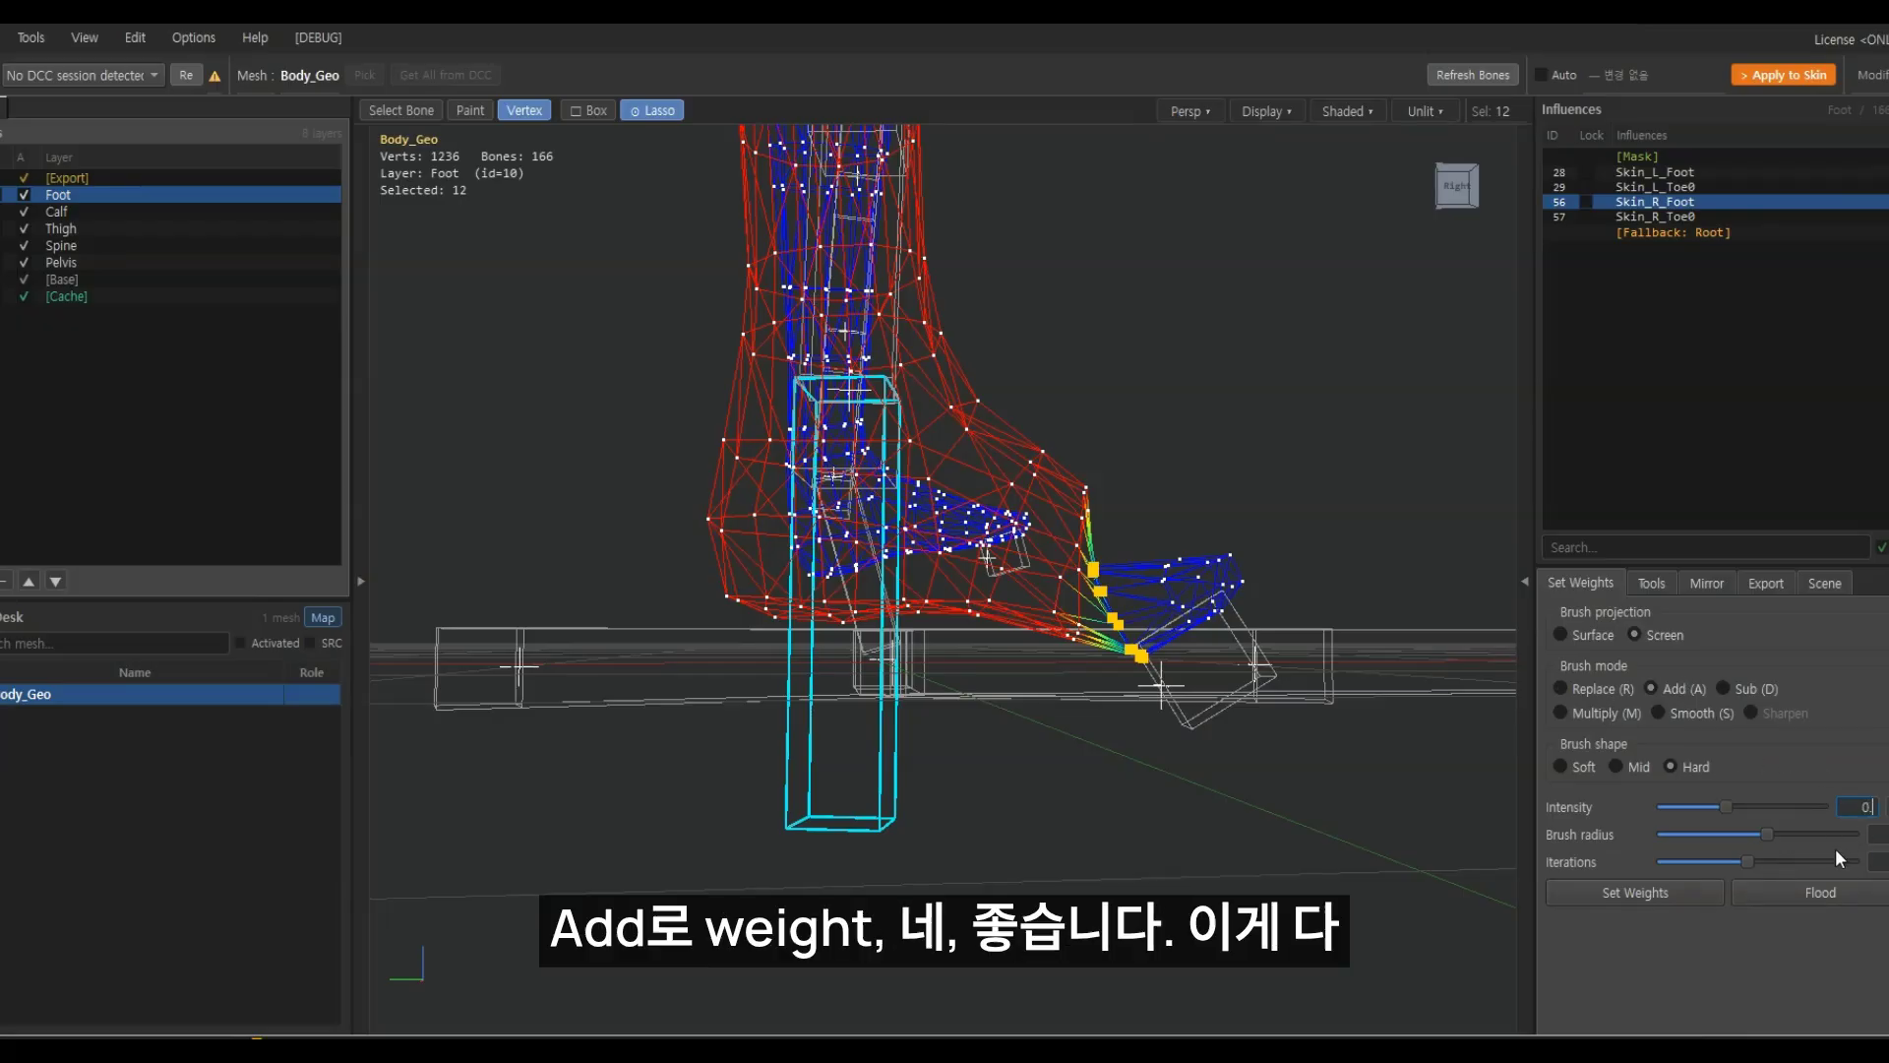
click(1679, 893)
Select the ring of 12 vertices just behind the right toe base and compare its Skin_R_Toe0 and Skin_R_Foot weights
middle_drag(1191, 805, 1048, 683)
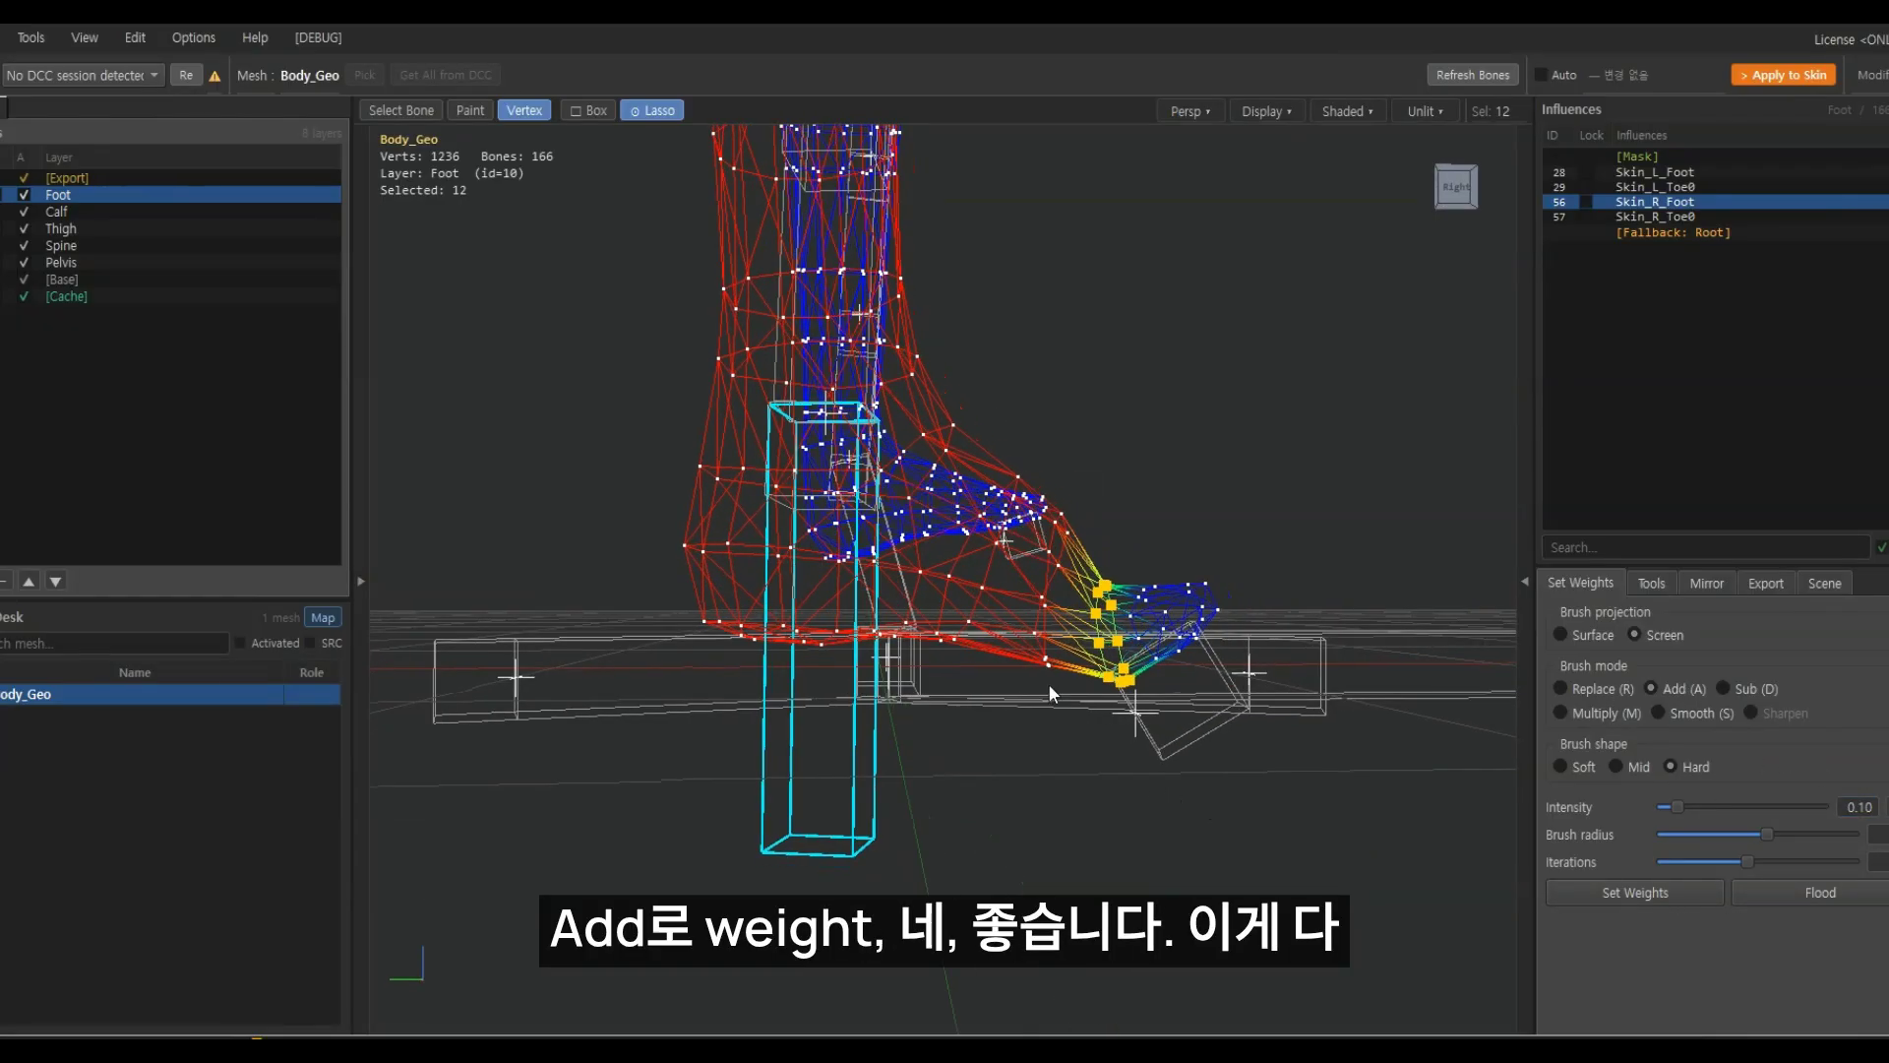
mouse_move(1048, 683)
mouse_down()
mouse_move(1096, 449)
mouse_move(1092, 704)
mouse_up()
middle_drag(1049, 520, 1021, 484)
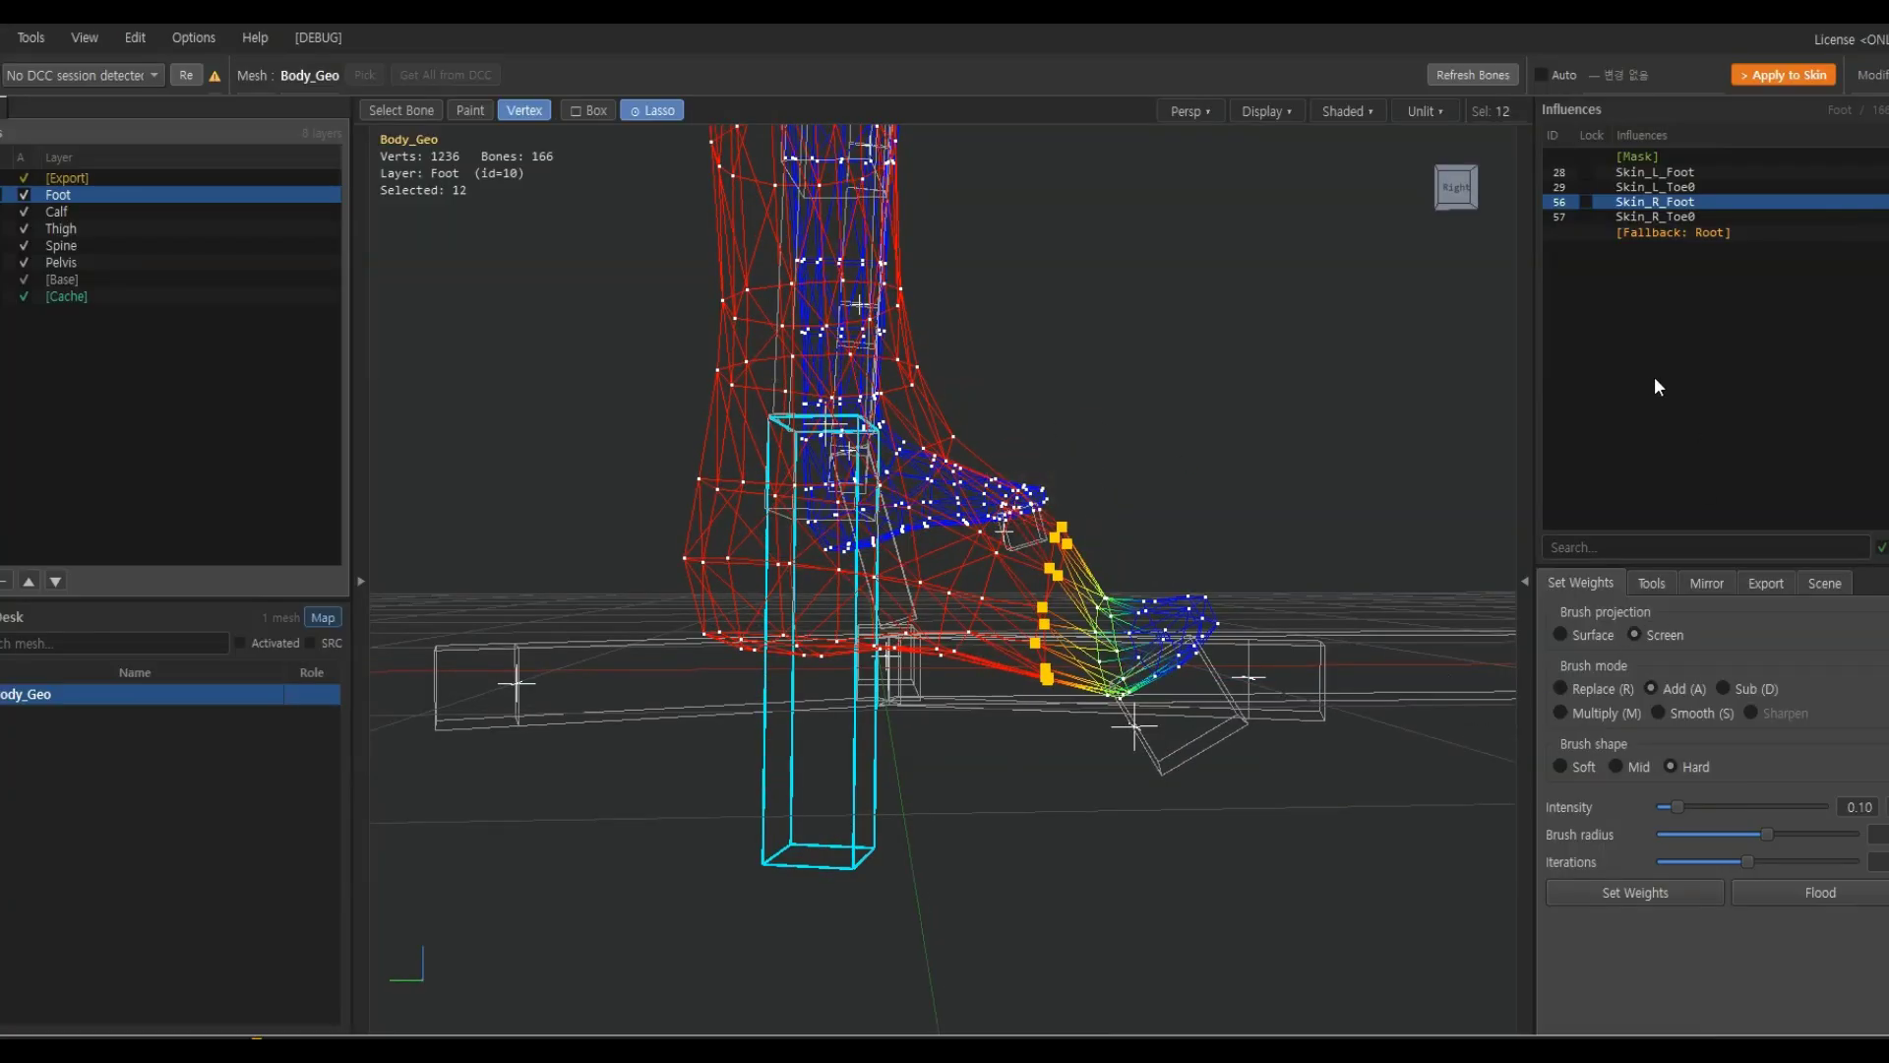
click(1681, 216)
click(1687, 203)
Apply Smooth twice to the Skin_R_Foot weights of the selected ring behind the toes, checking the foot between passes
click(1725, 713)
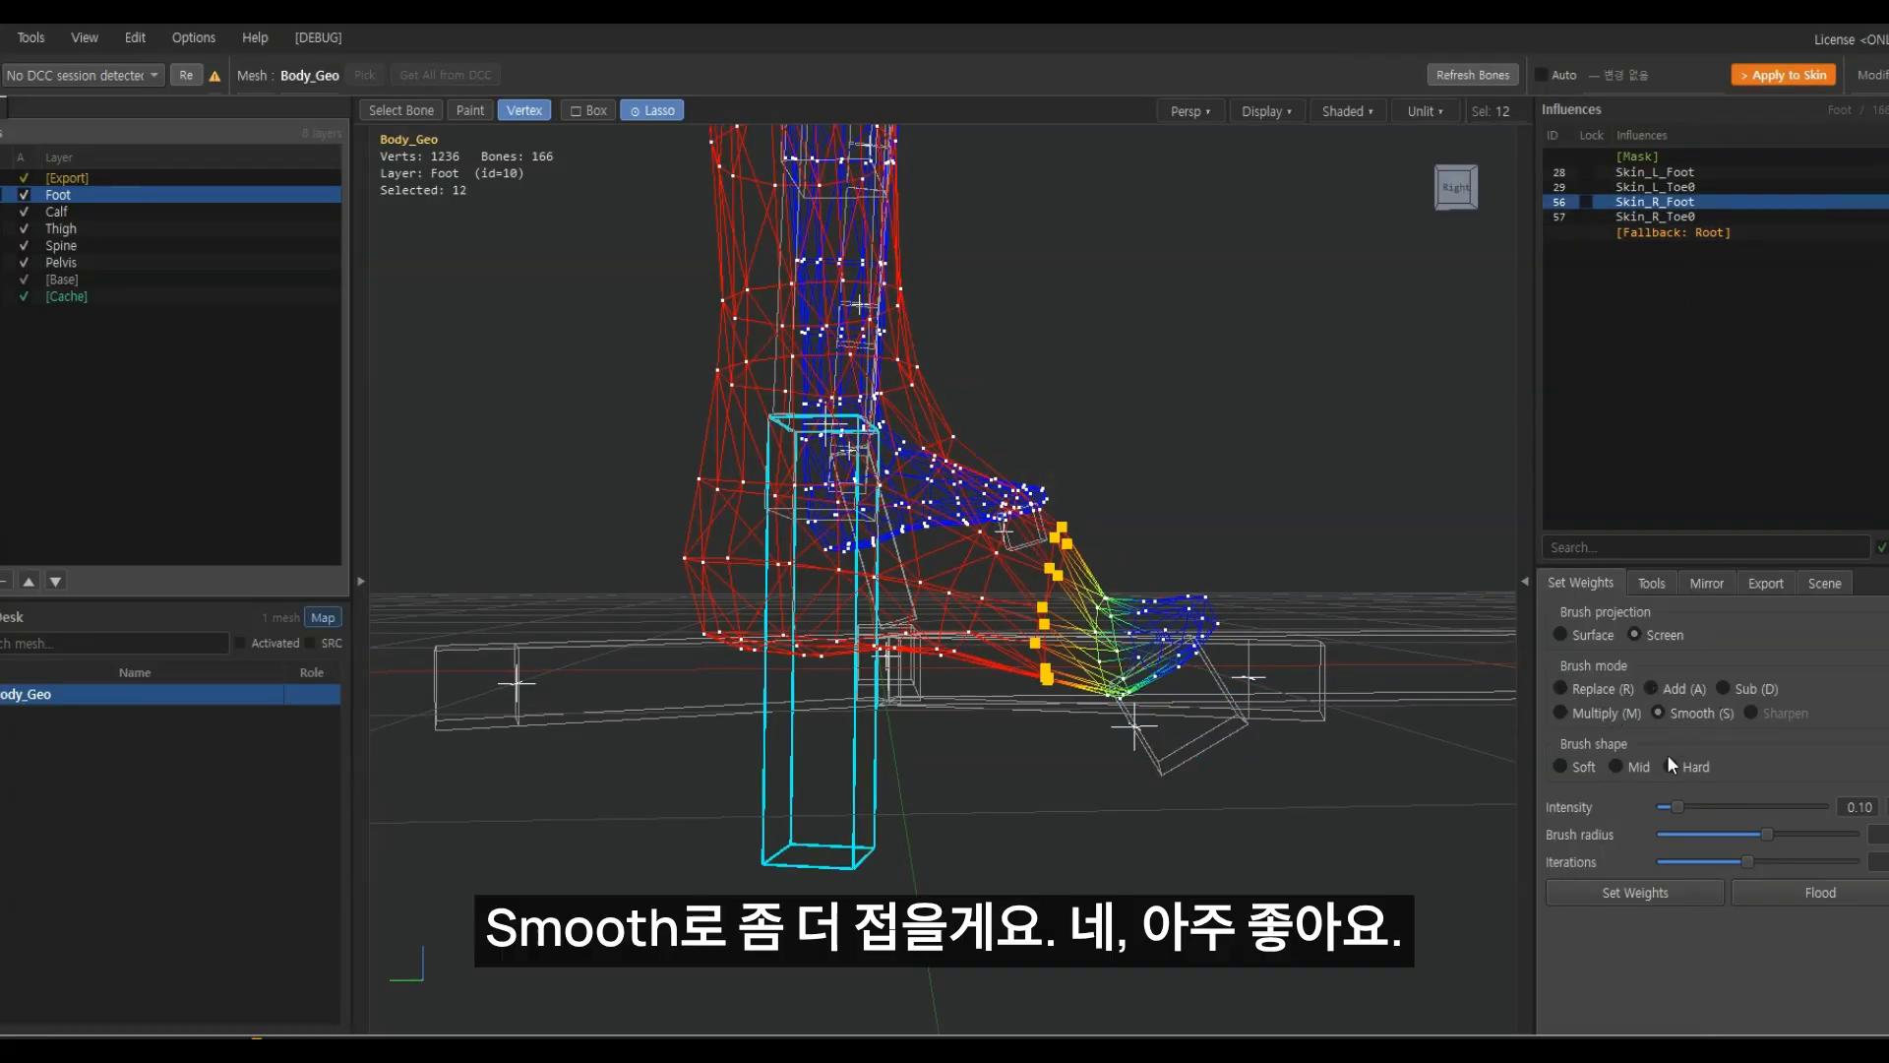
click(1642, 896)
mouse_move(1083, 788)
middle_down()
mouse_move(1041, 761)
mouse_move(1108, 797)
mouse_move(1092, 795)
middle_up()
key(F3)
scroll(1078, 775, down, 1)
click(1601, 889)
key(F3)
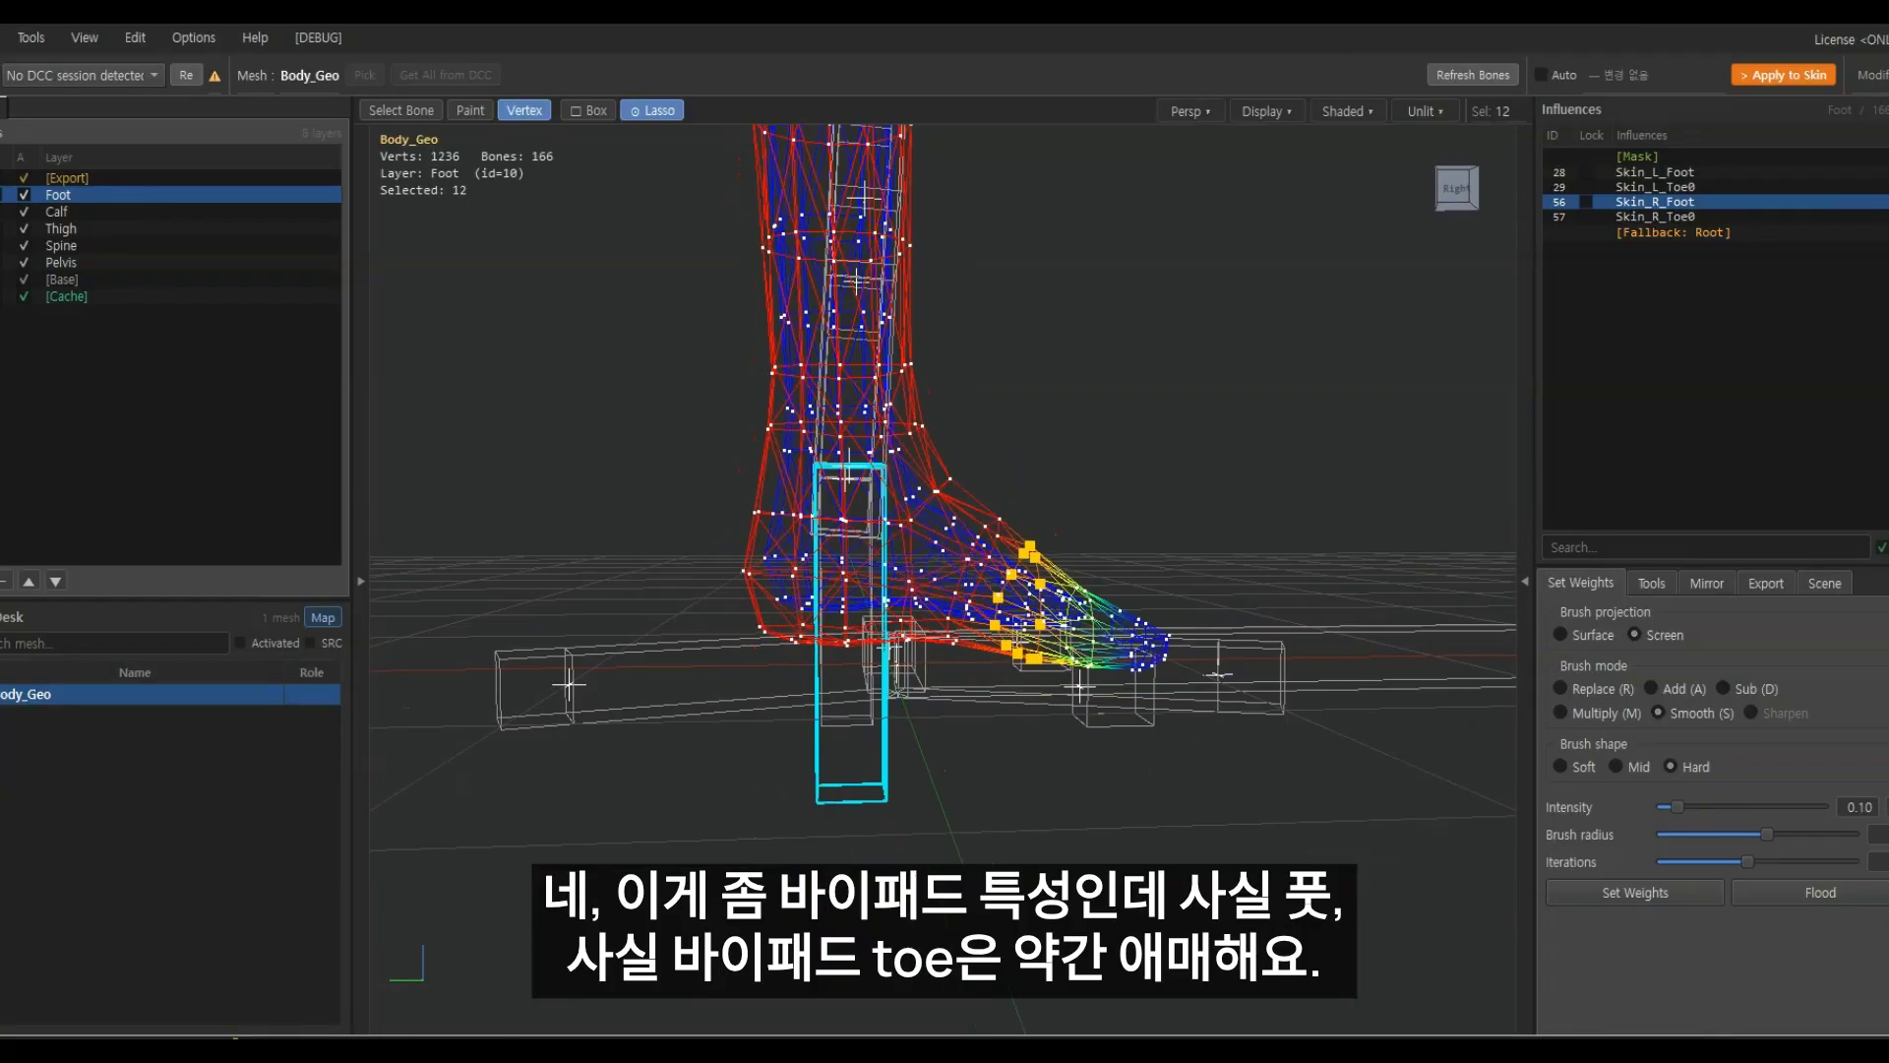
Clear the vertex selection and examine the Skin_R_Toe0 bone's position against the ground and toes from the right side and other angles
middle_drag(962, 734, 1070, 632)
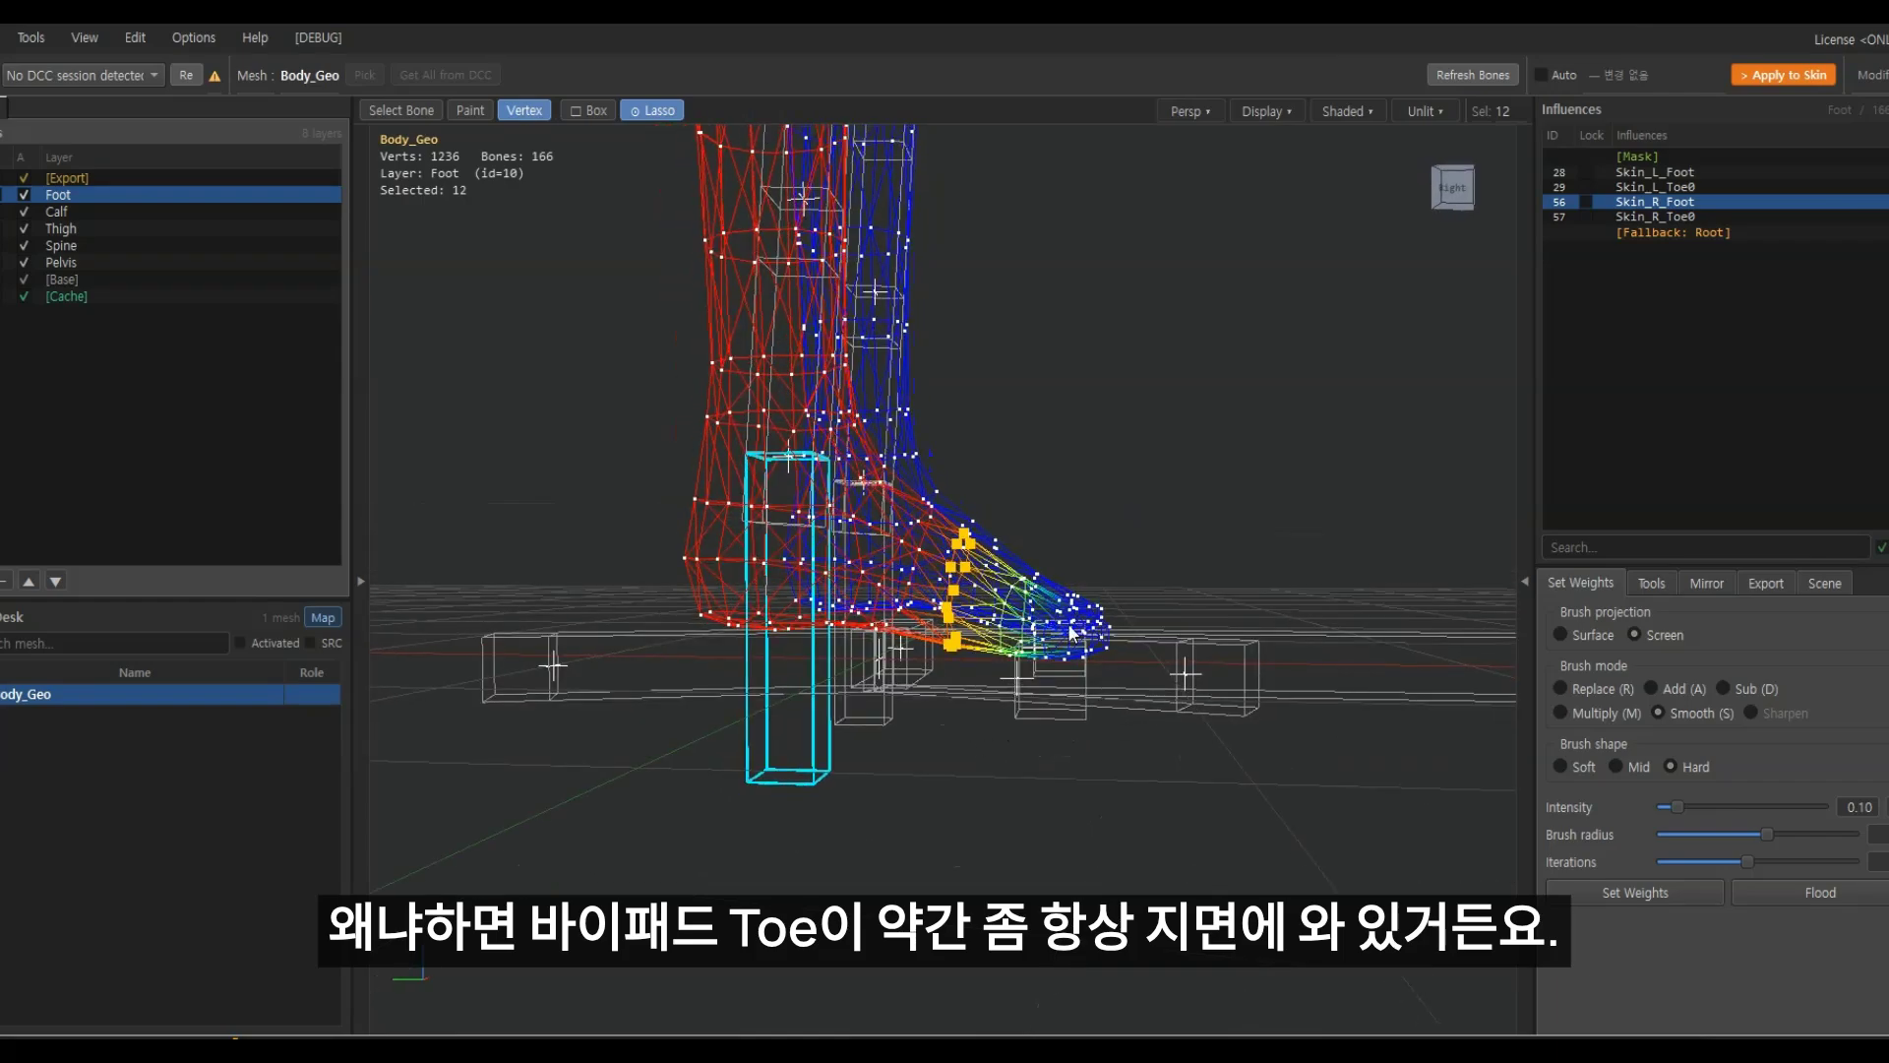
click(1475, 195)
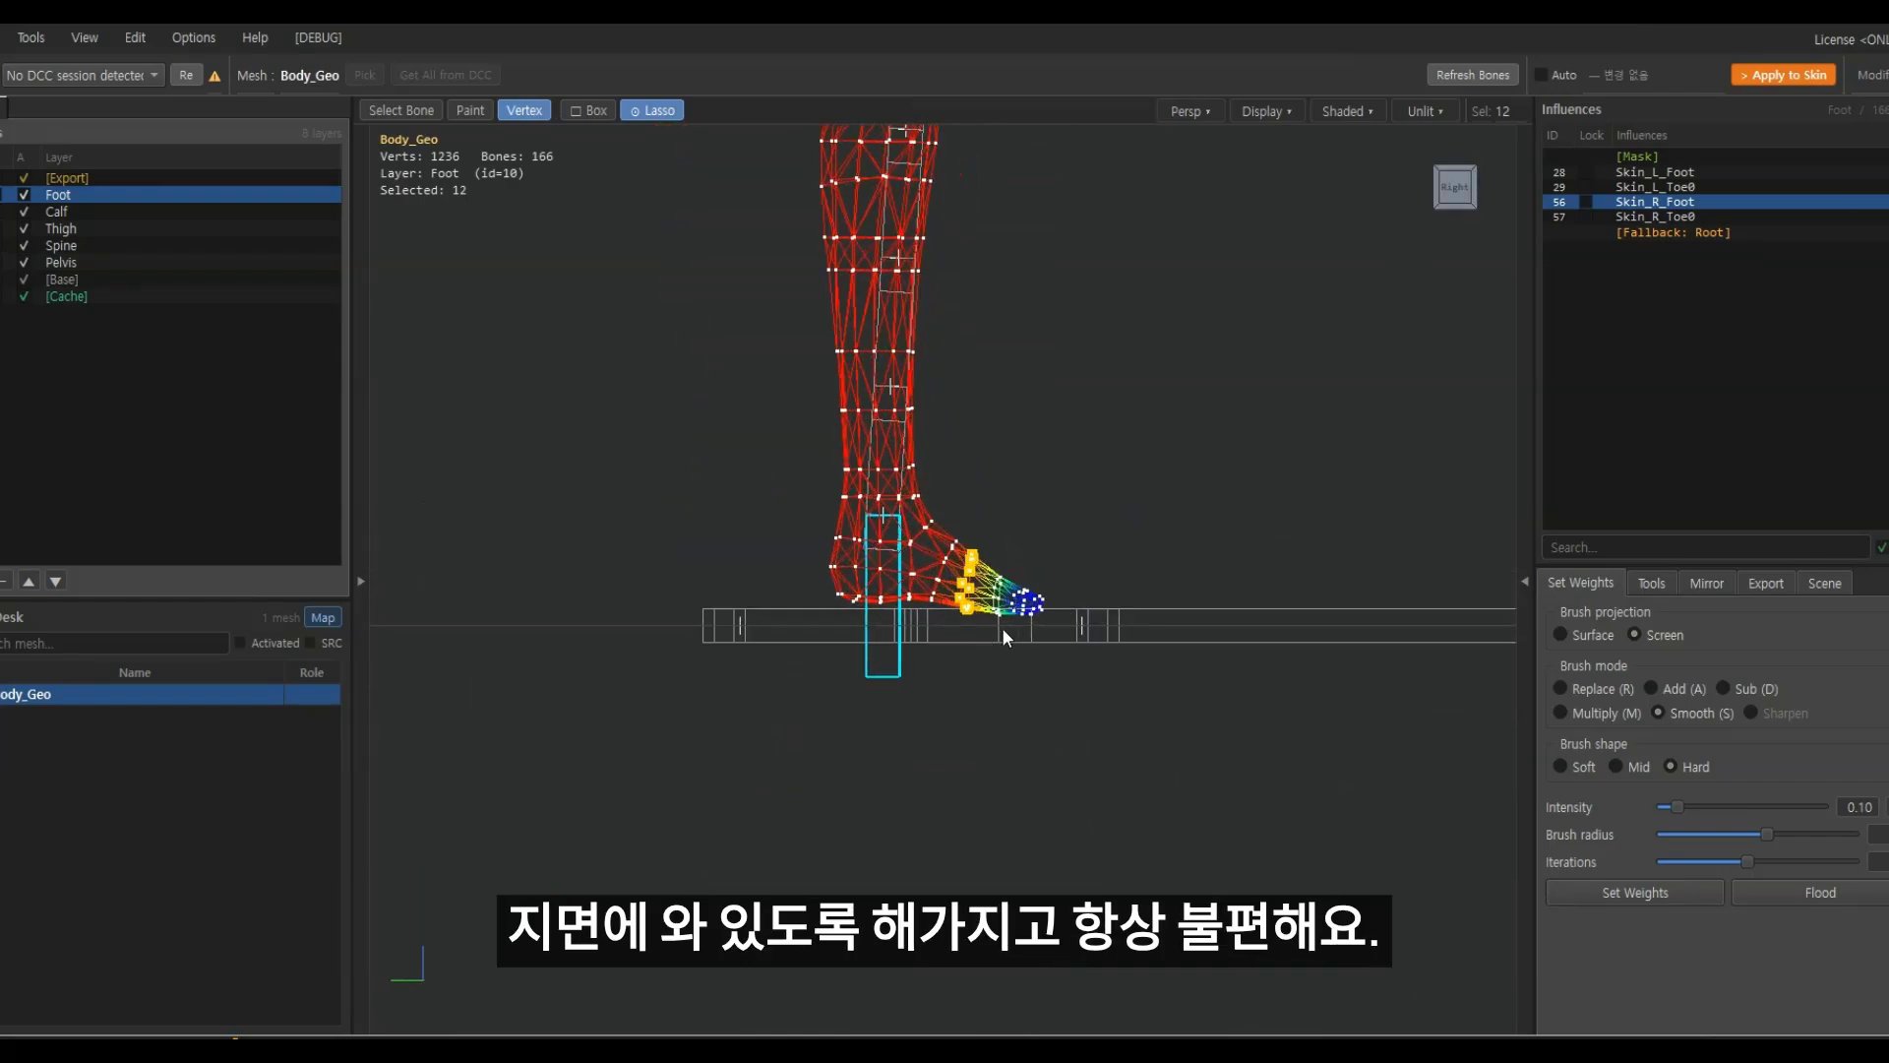
click(1002, 630)
click(1524, 582)
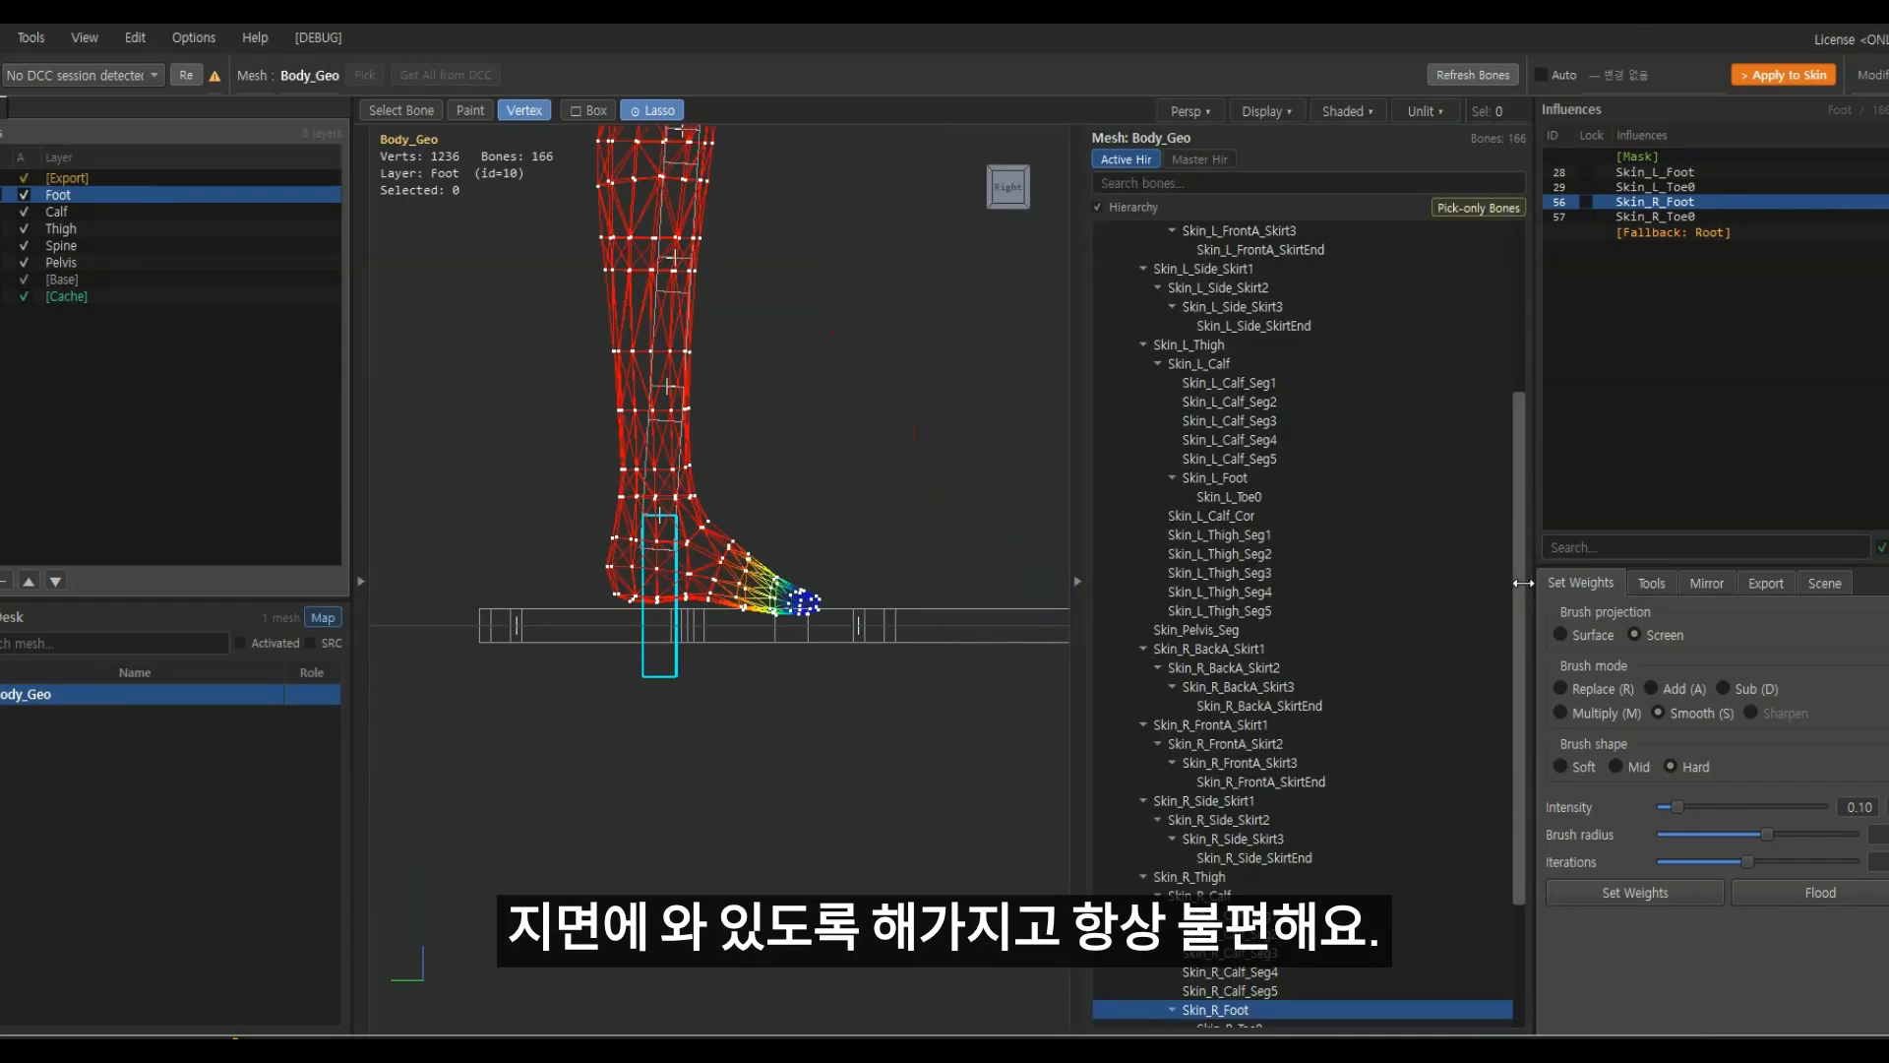
scroll(1329, 649, down, 3)
click(1278, 838)
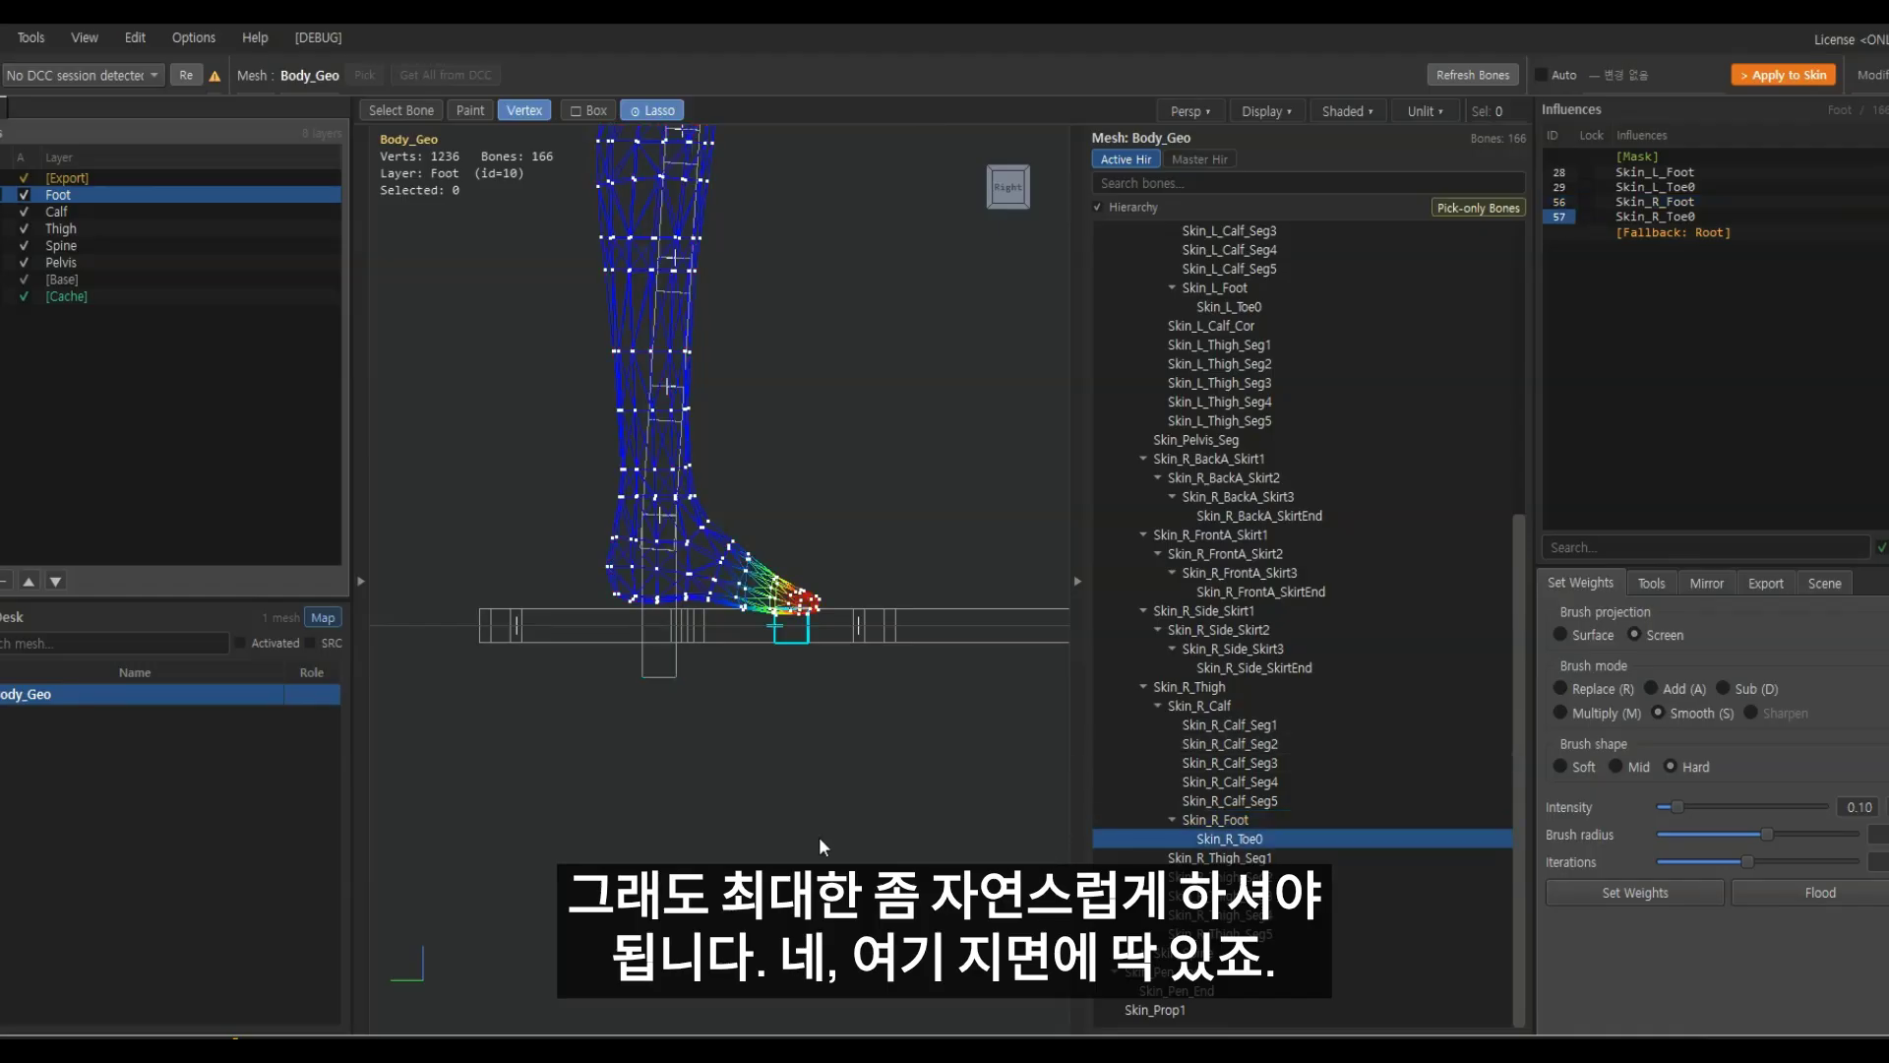
middle_drag(819, 836, 841, 587)
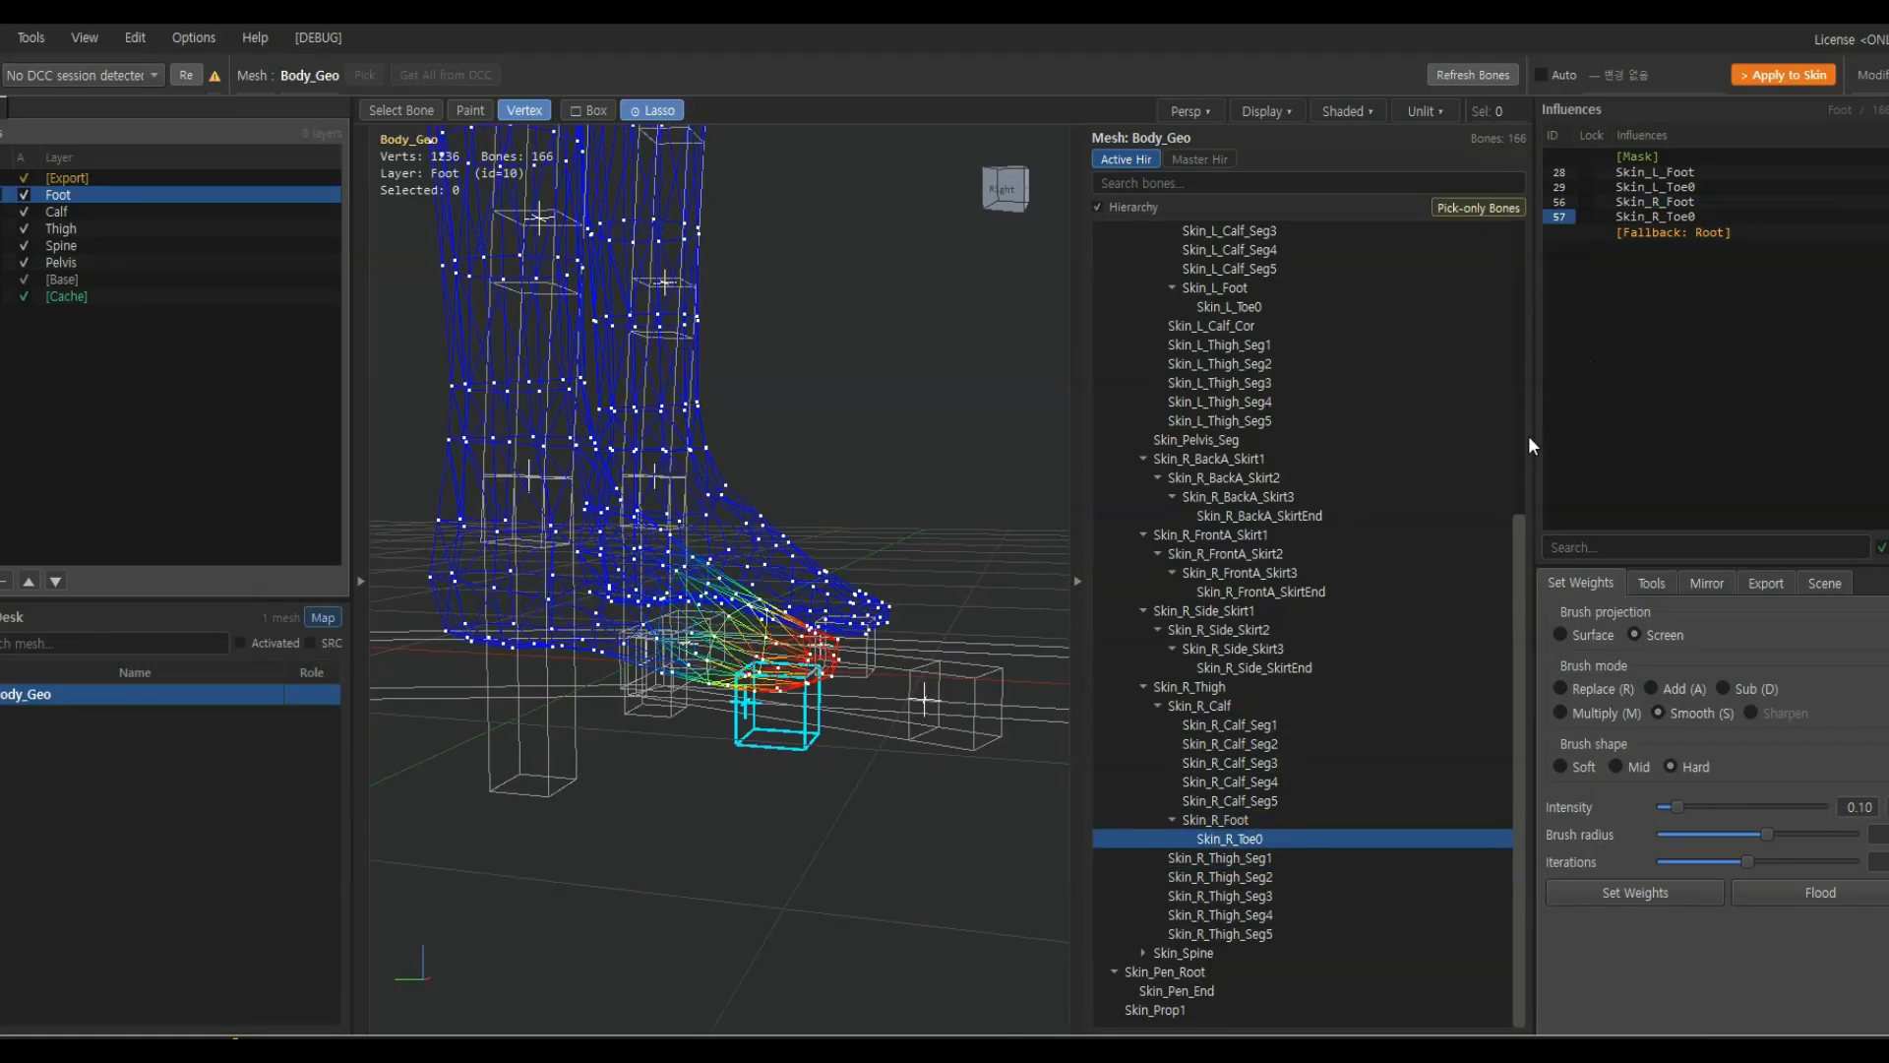
middle_drag(878, 756, 701, 787)
Mirror the Foot layer's weights from -X to +X for all vertices and check Skin_L_Toe0 and Skin_L_Foot
click(1700, 585)
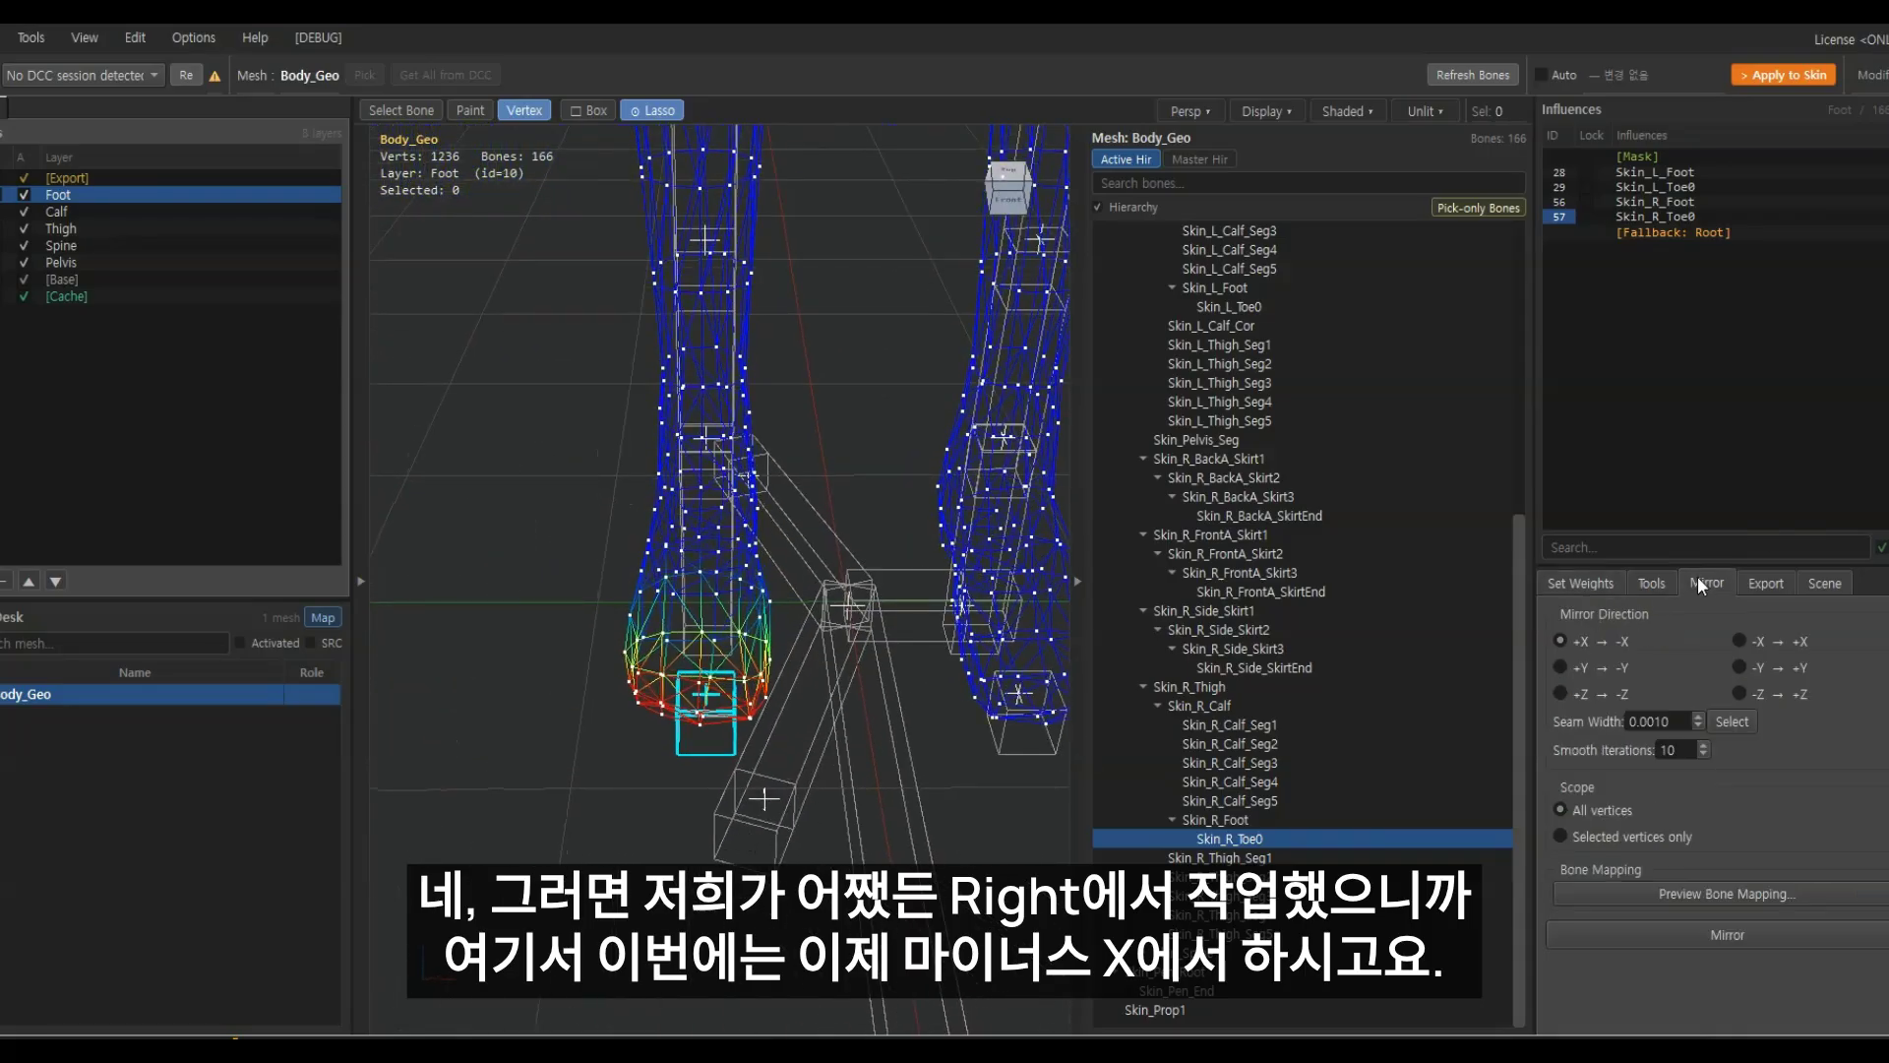
click(1774, 636)
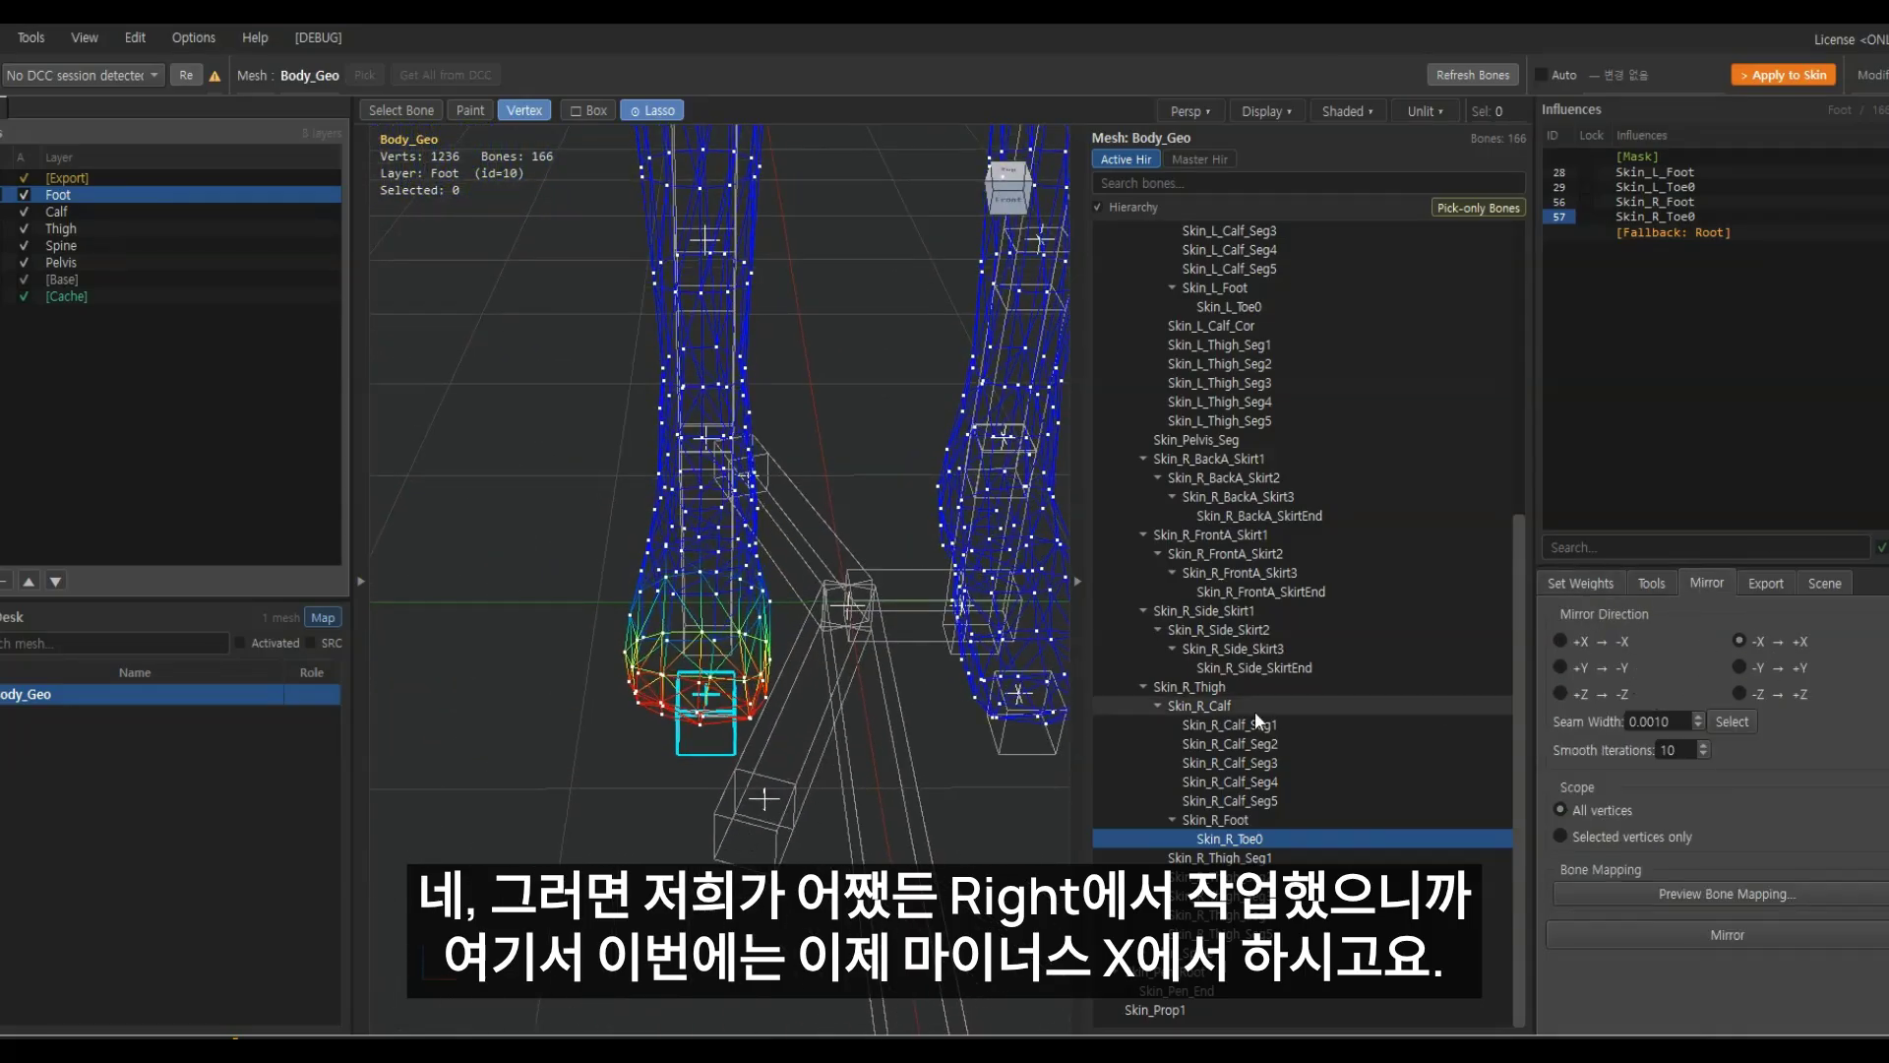
click(1732, 936)
click(1708, 201)
click(1710, 173)
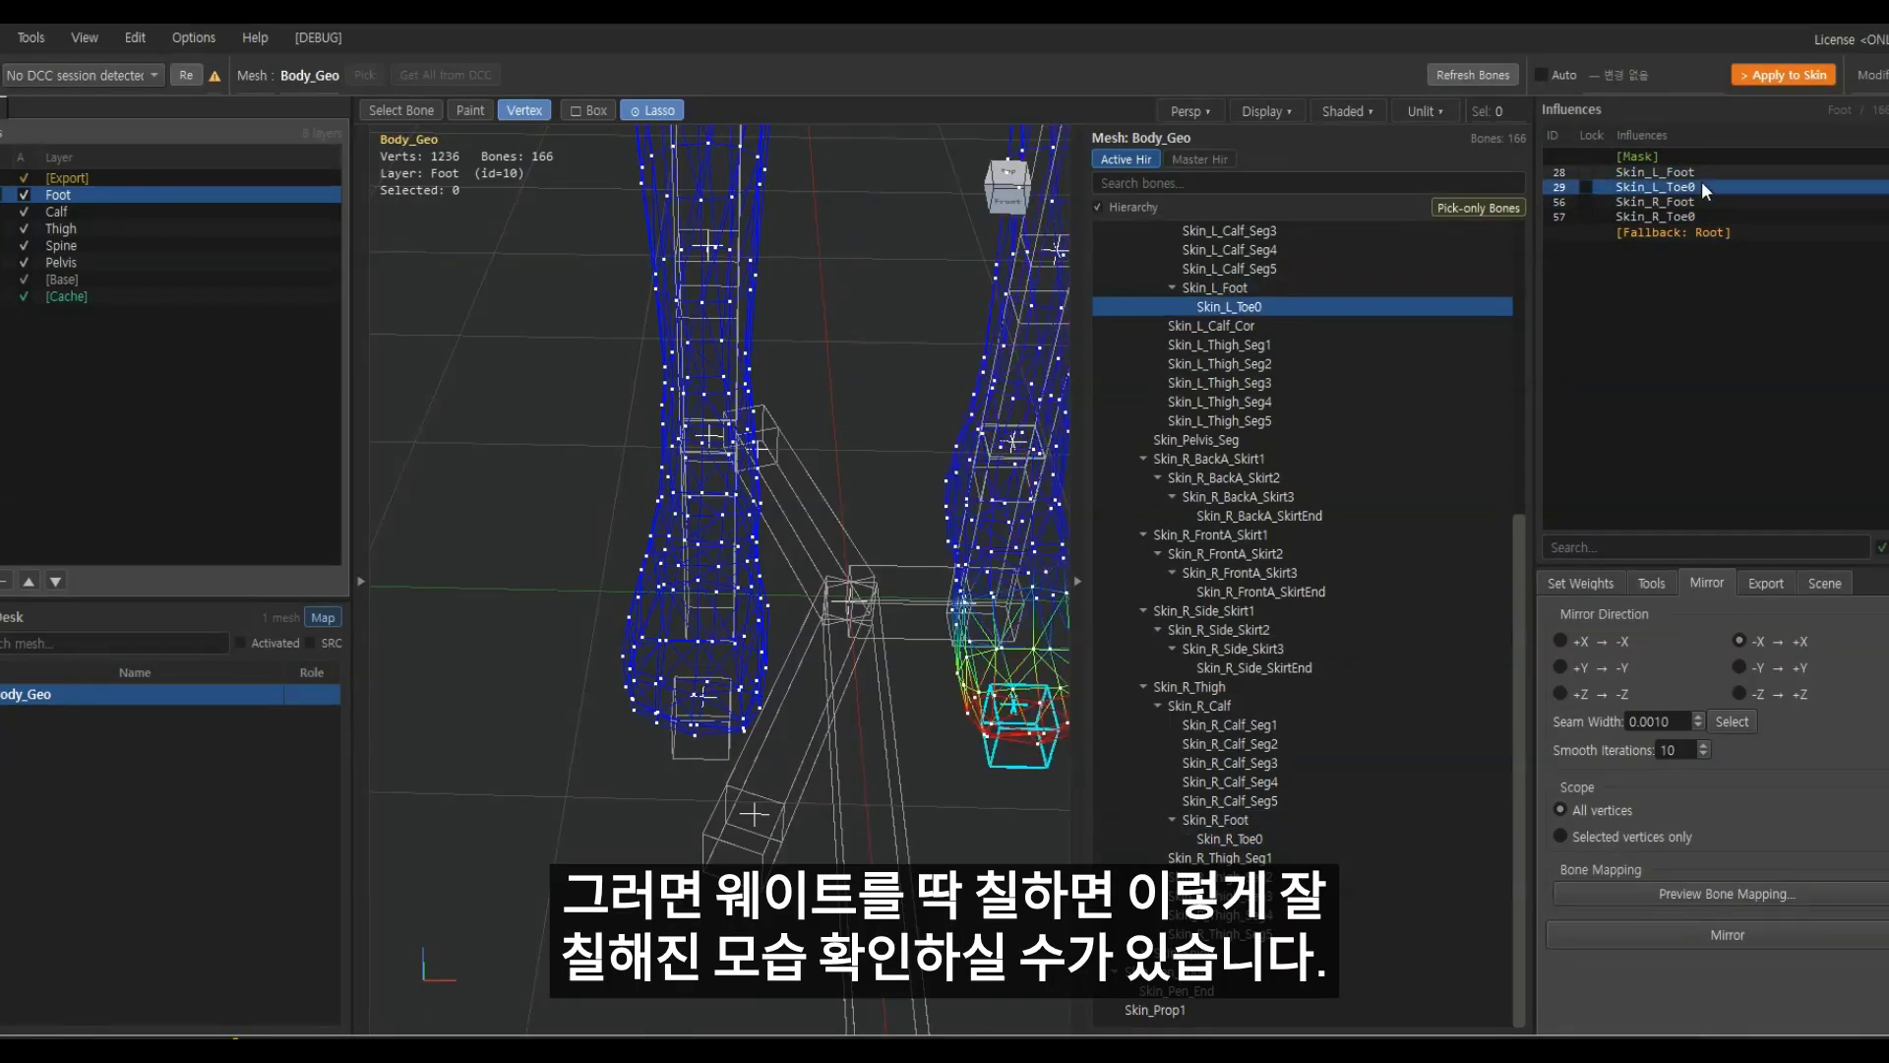
Mirror the Foot layer's mask from -X to +X and inspect it on both legs
click(1704, 155)
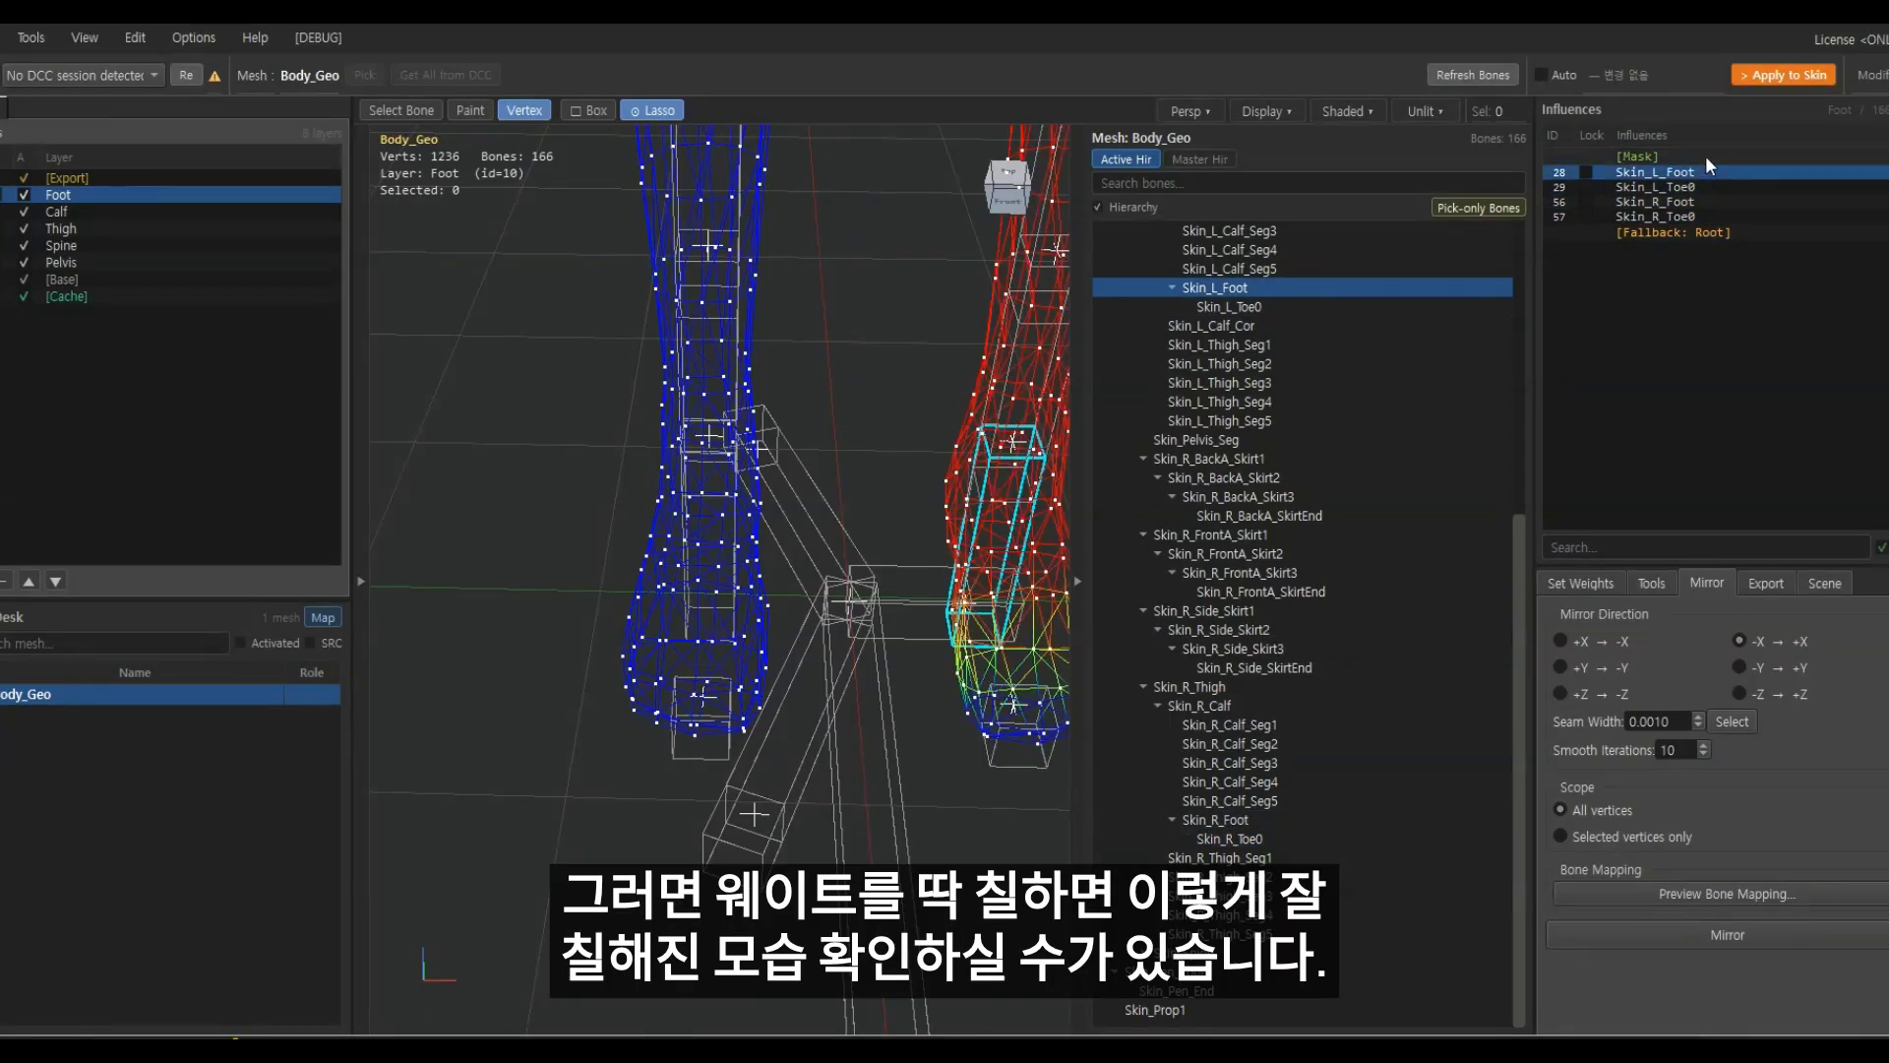
click(1738, 933)
middle_drag(724, 788, 852, 708)
scroll(836, 689, down, 3)
middle_drag(812, 443, 763, 630)
scroll(790, 676, down, 5)
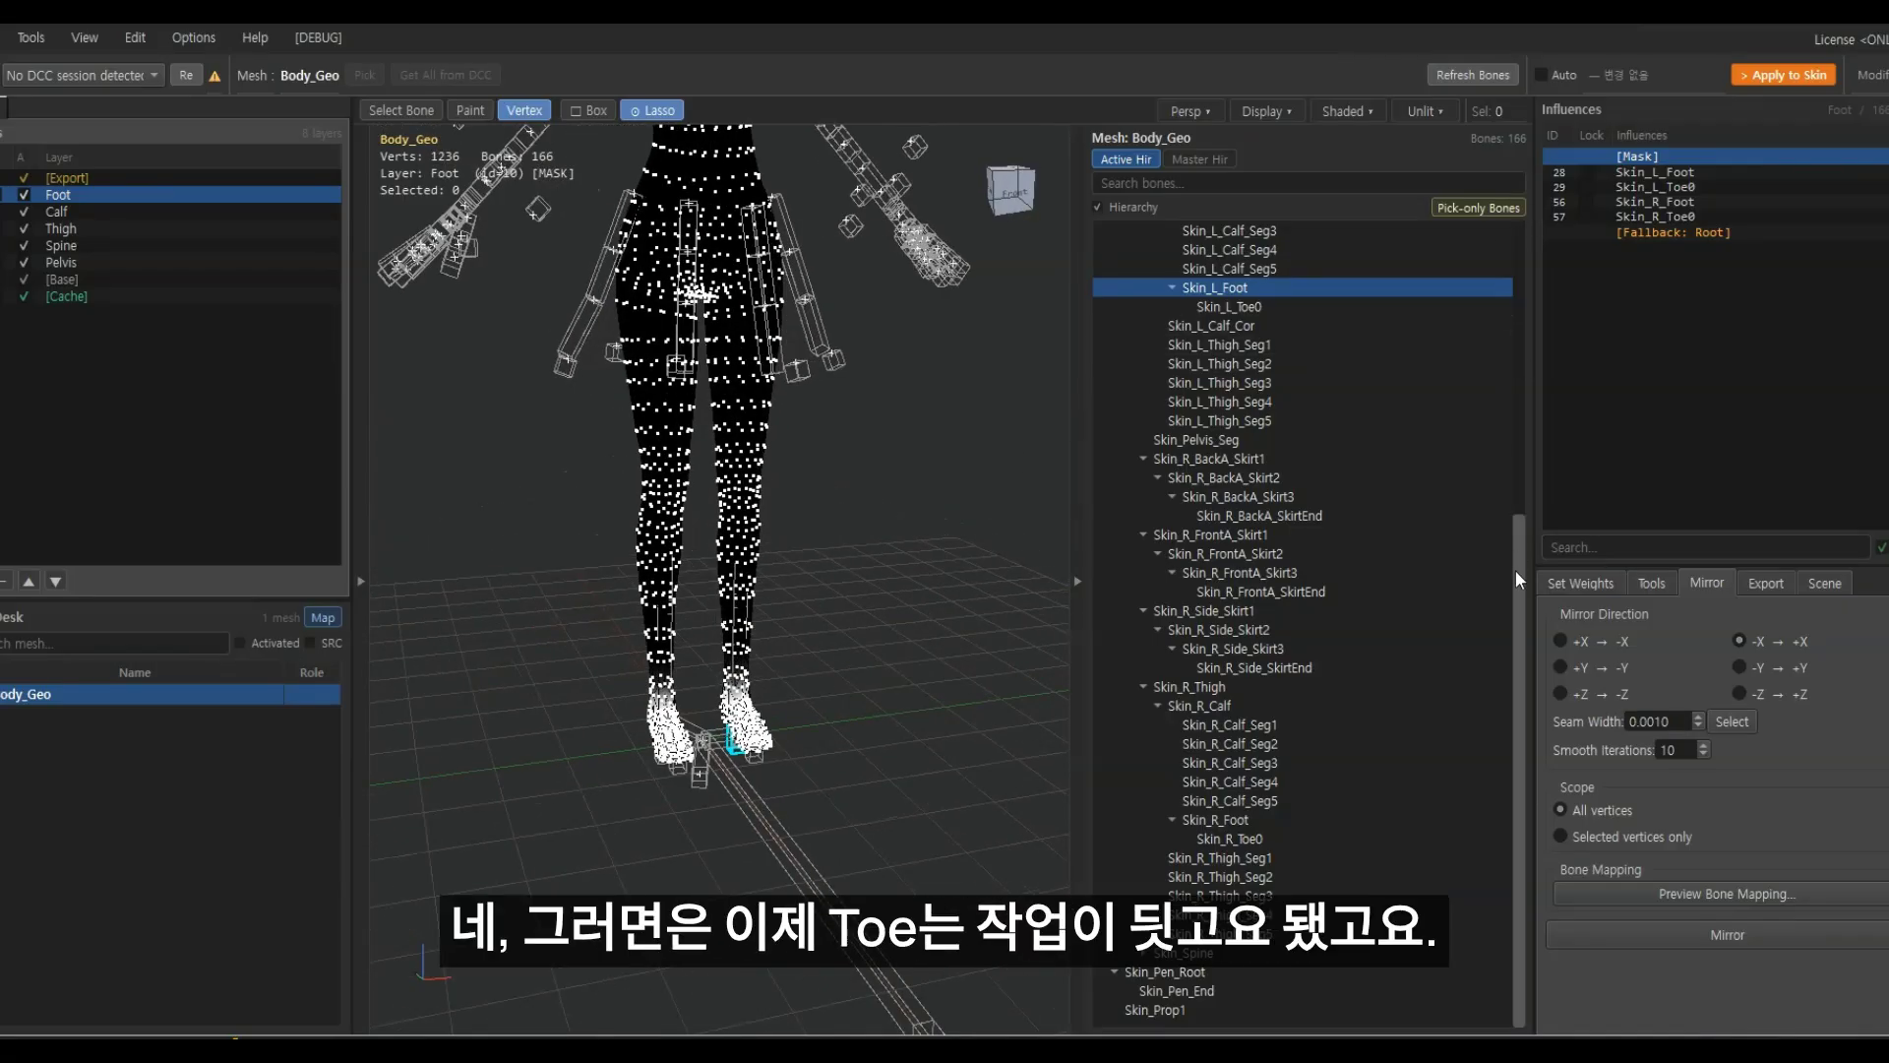
Hide the bone hierarchy, bring the upper body and neck into view, and save the project
click(1079, 581)
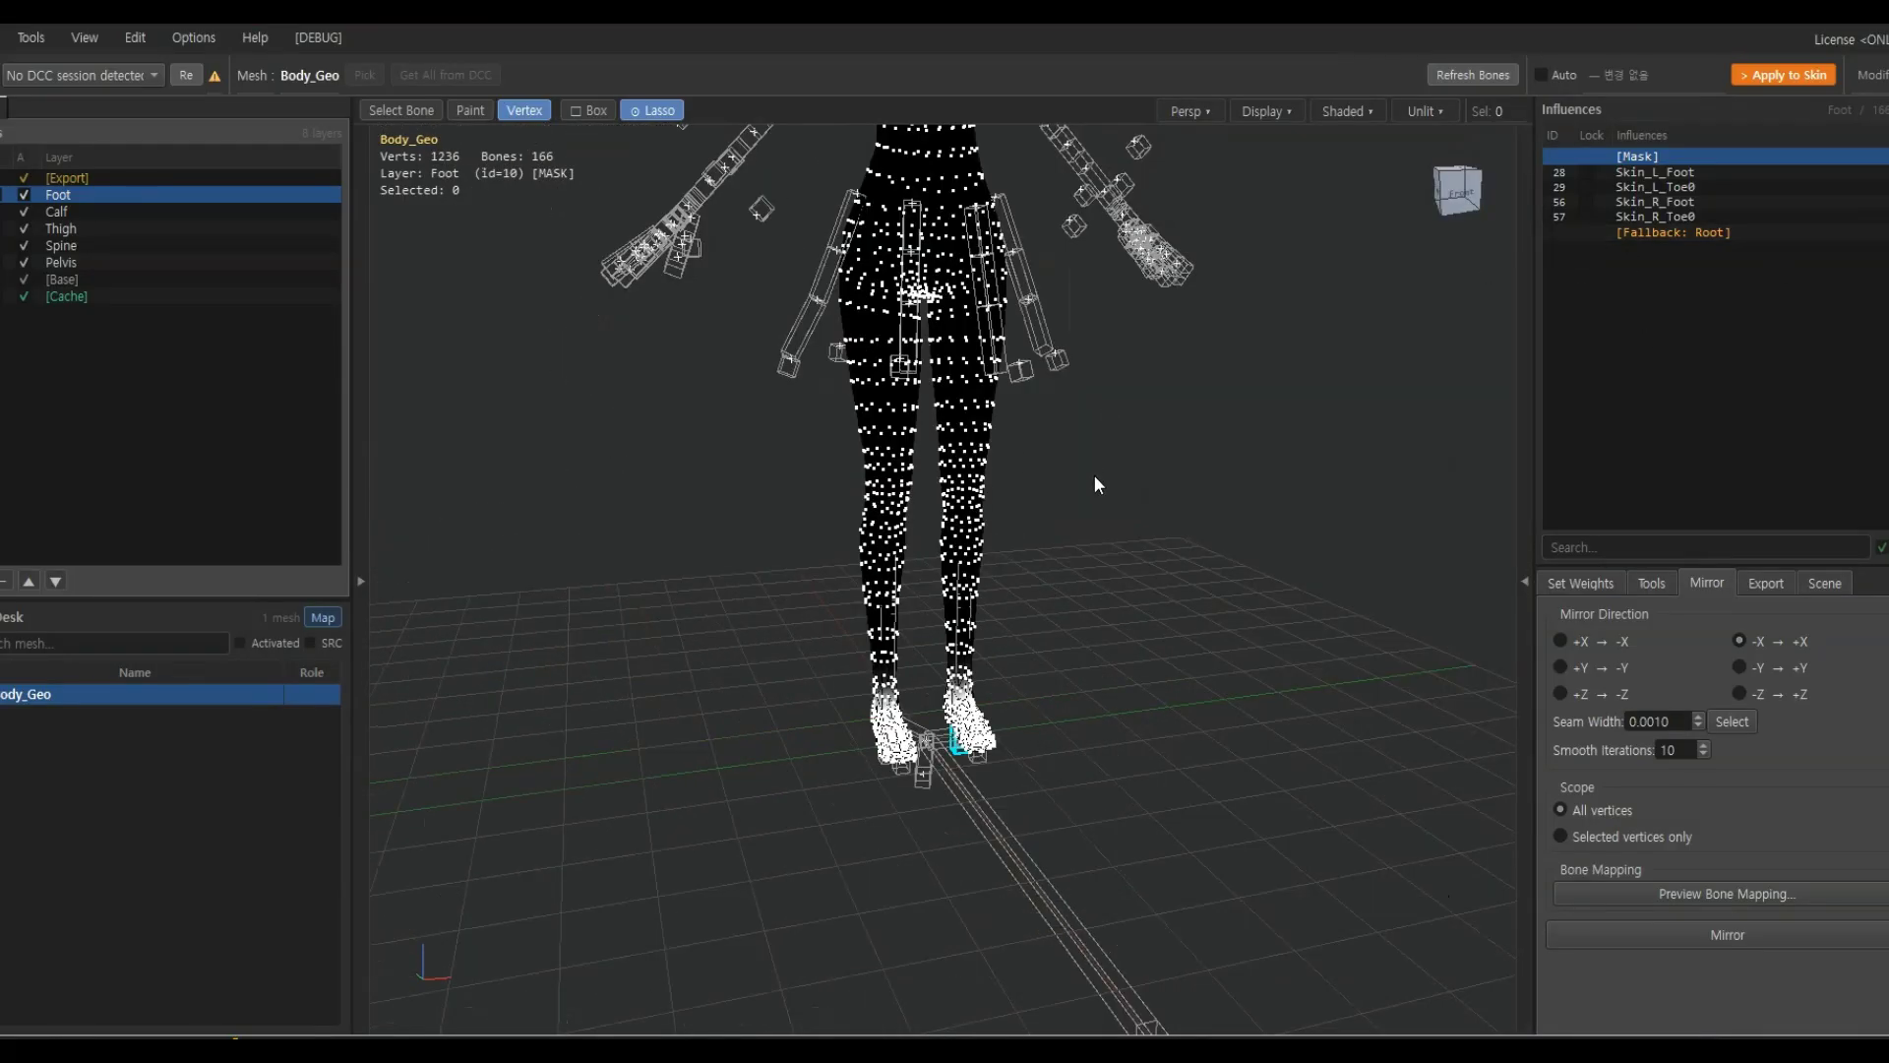
scroll(1095, 487, down, 3)
middle_drag(1096, 500, 966, 524)
drag(235, 1037, 60, 975)
scroll(996, 541, up, 5)
middle_drag(970, 359, 1151, 502)
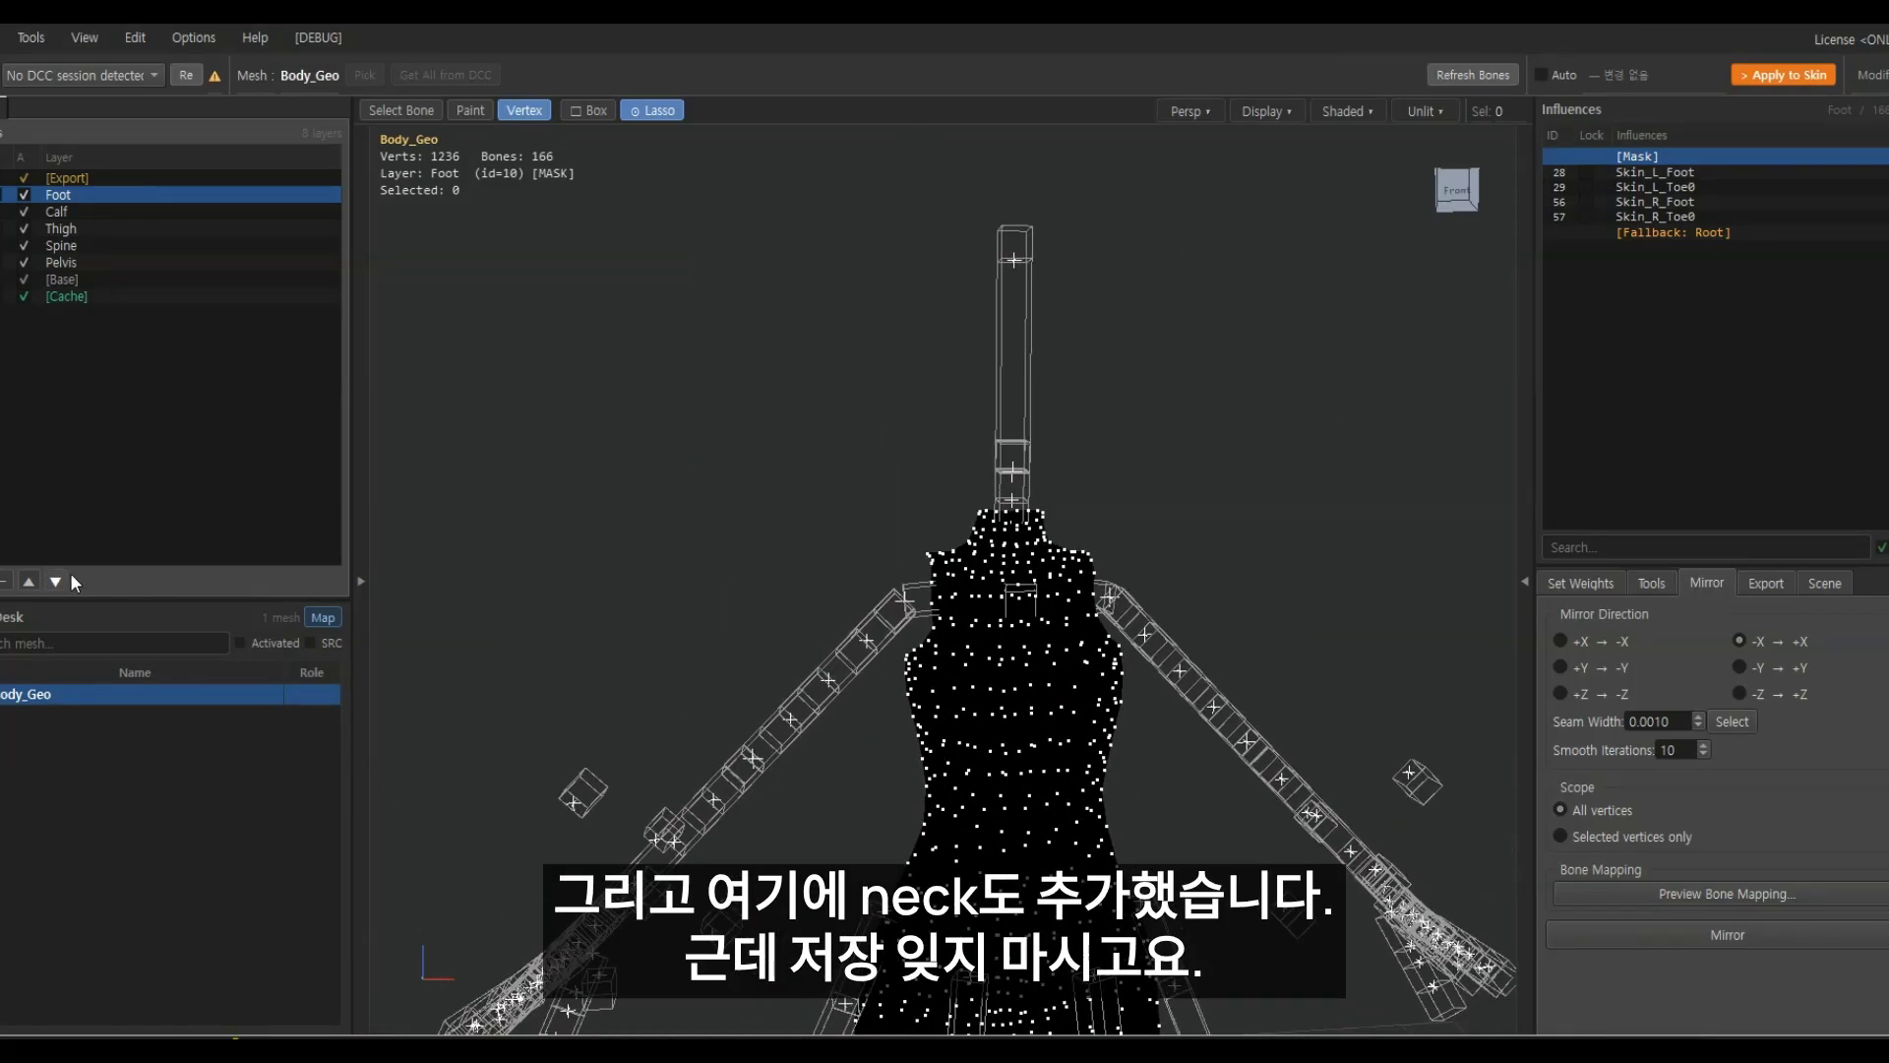
middle_drag(891, 466, 894, 425)
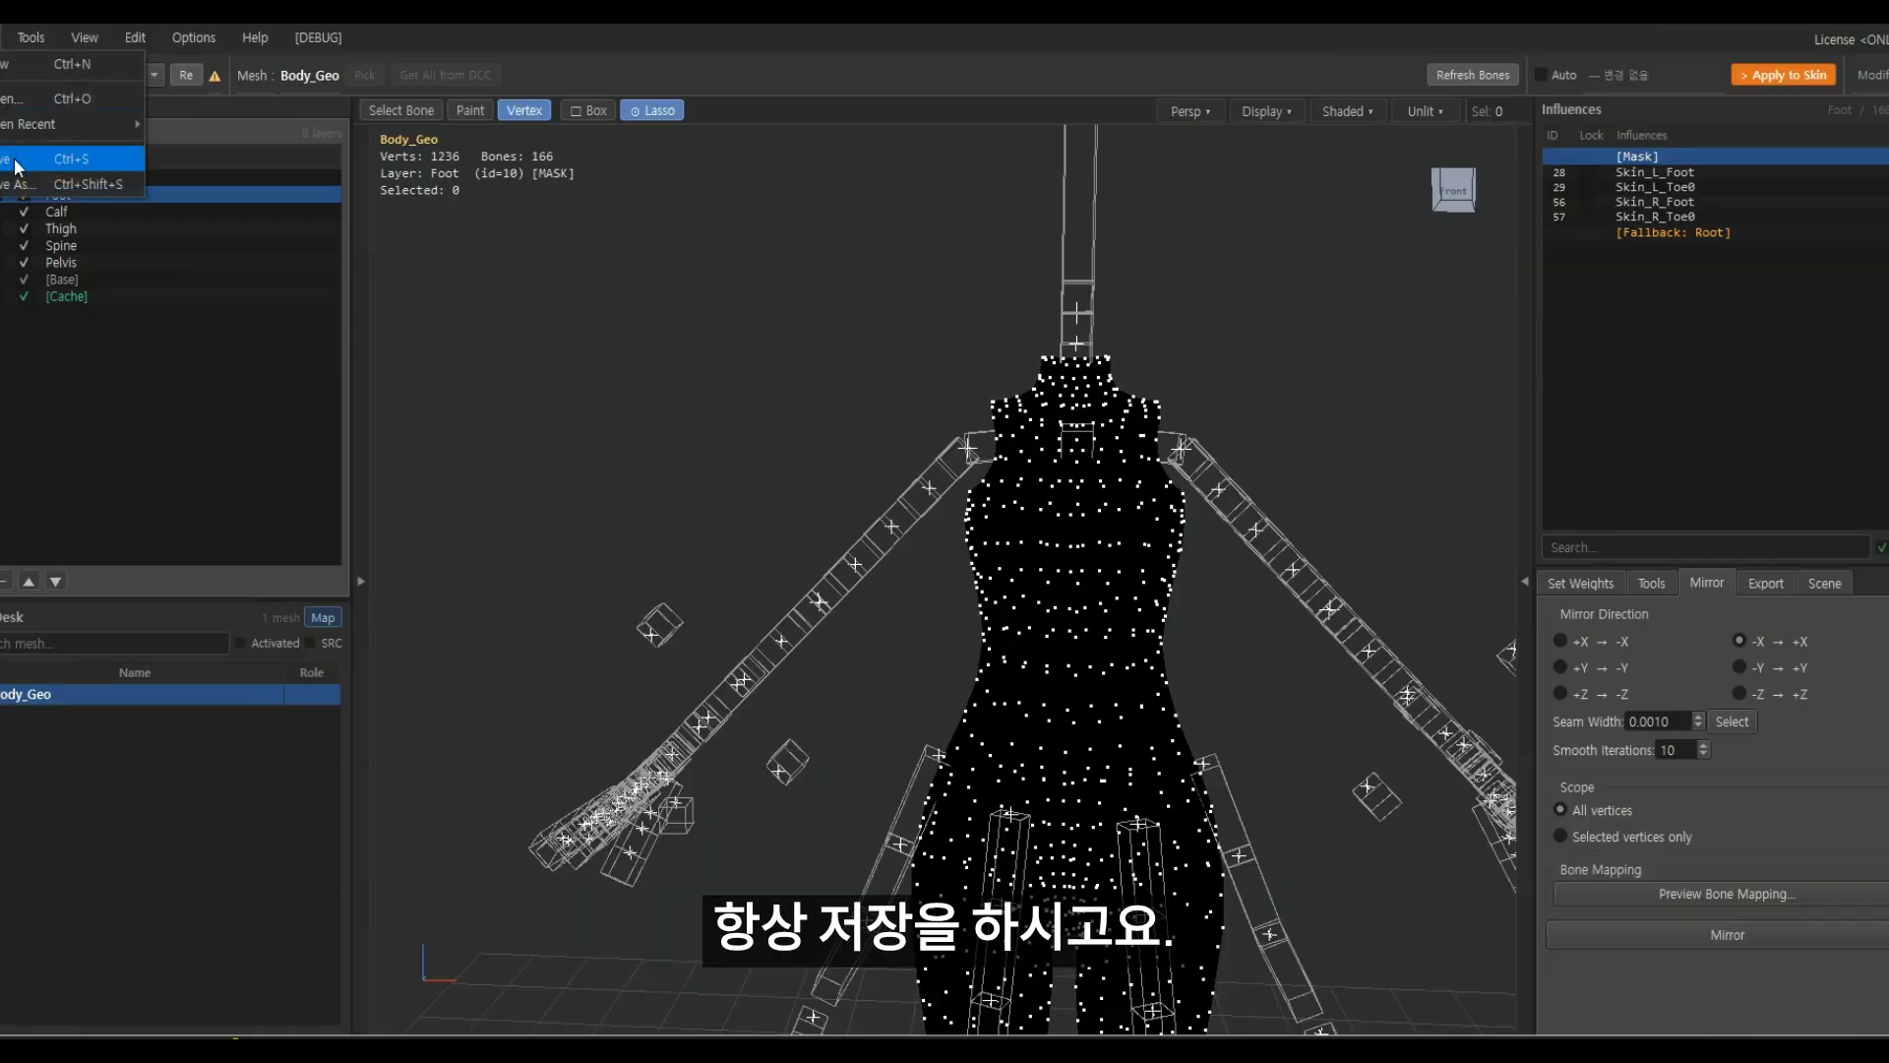
Add a new layer above Foot and name it neck
middle_drag(787, 431, 746, 431)
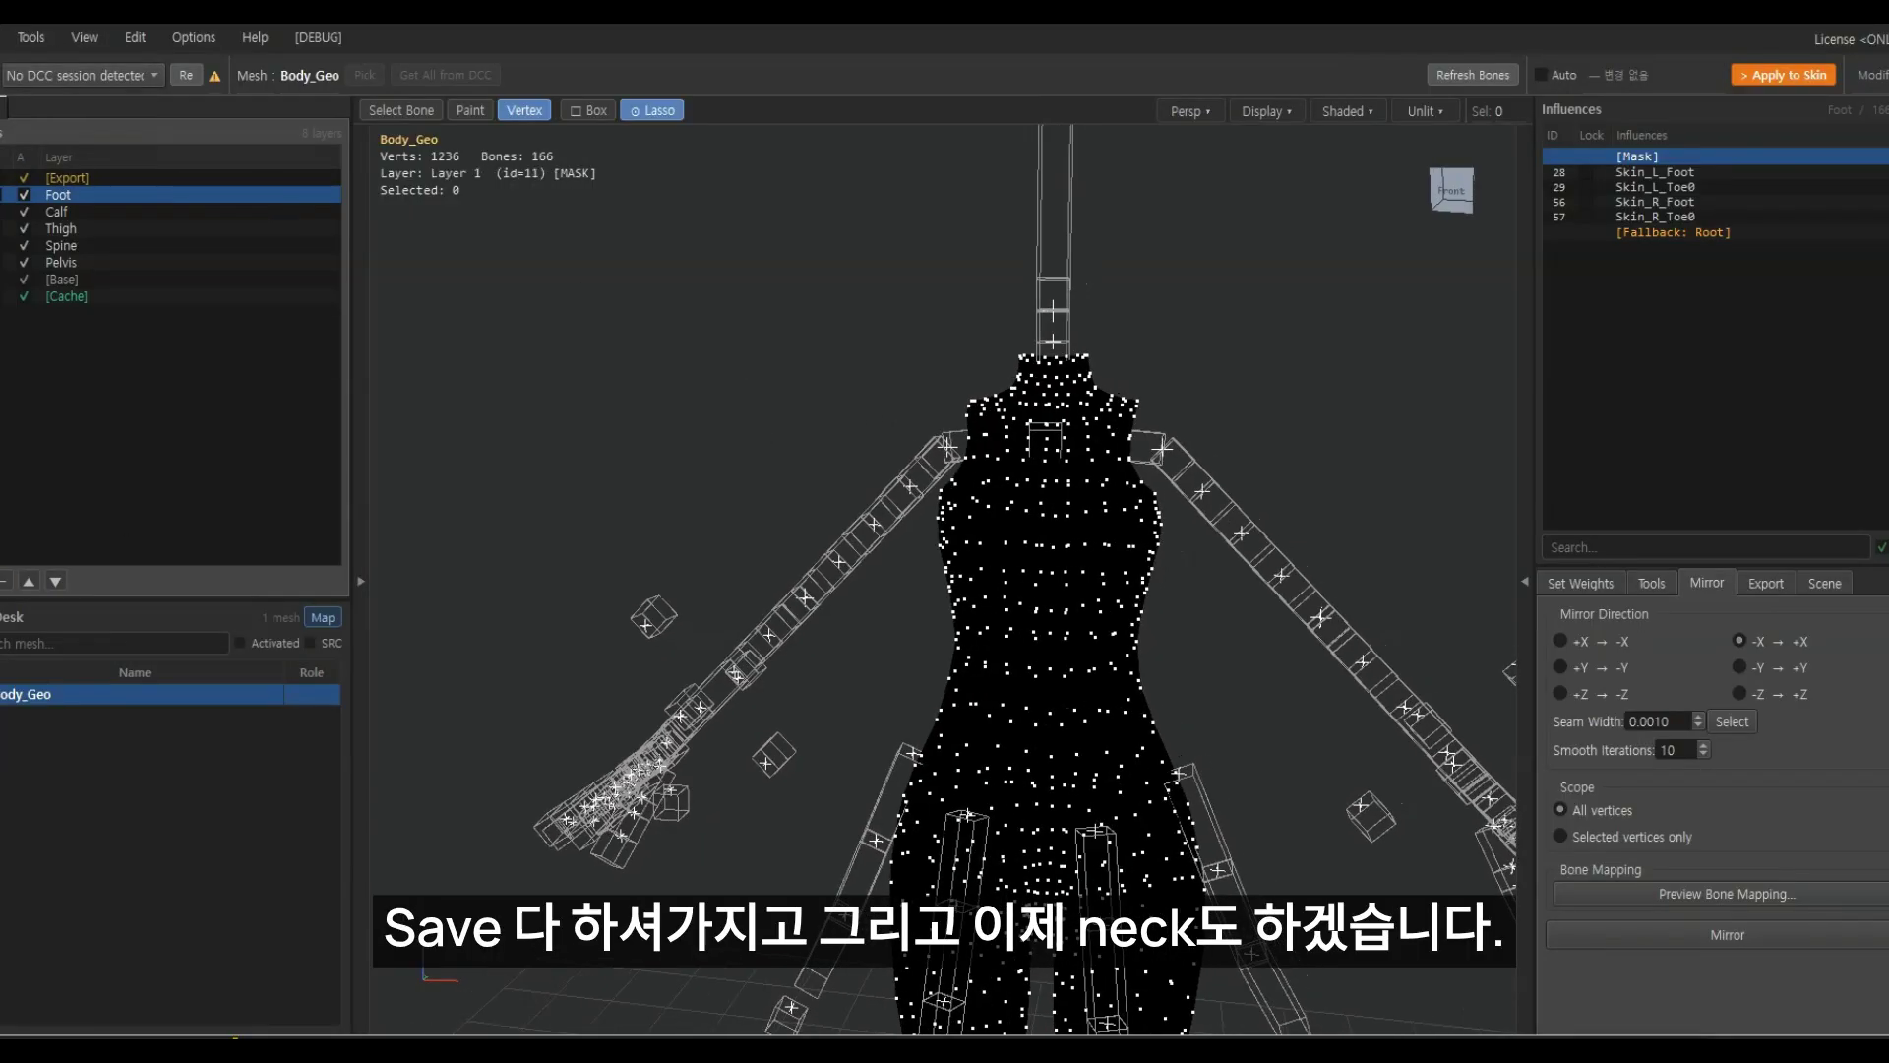
double_click(83, 197)
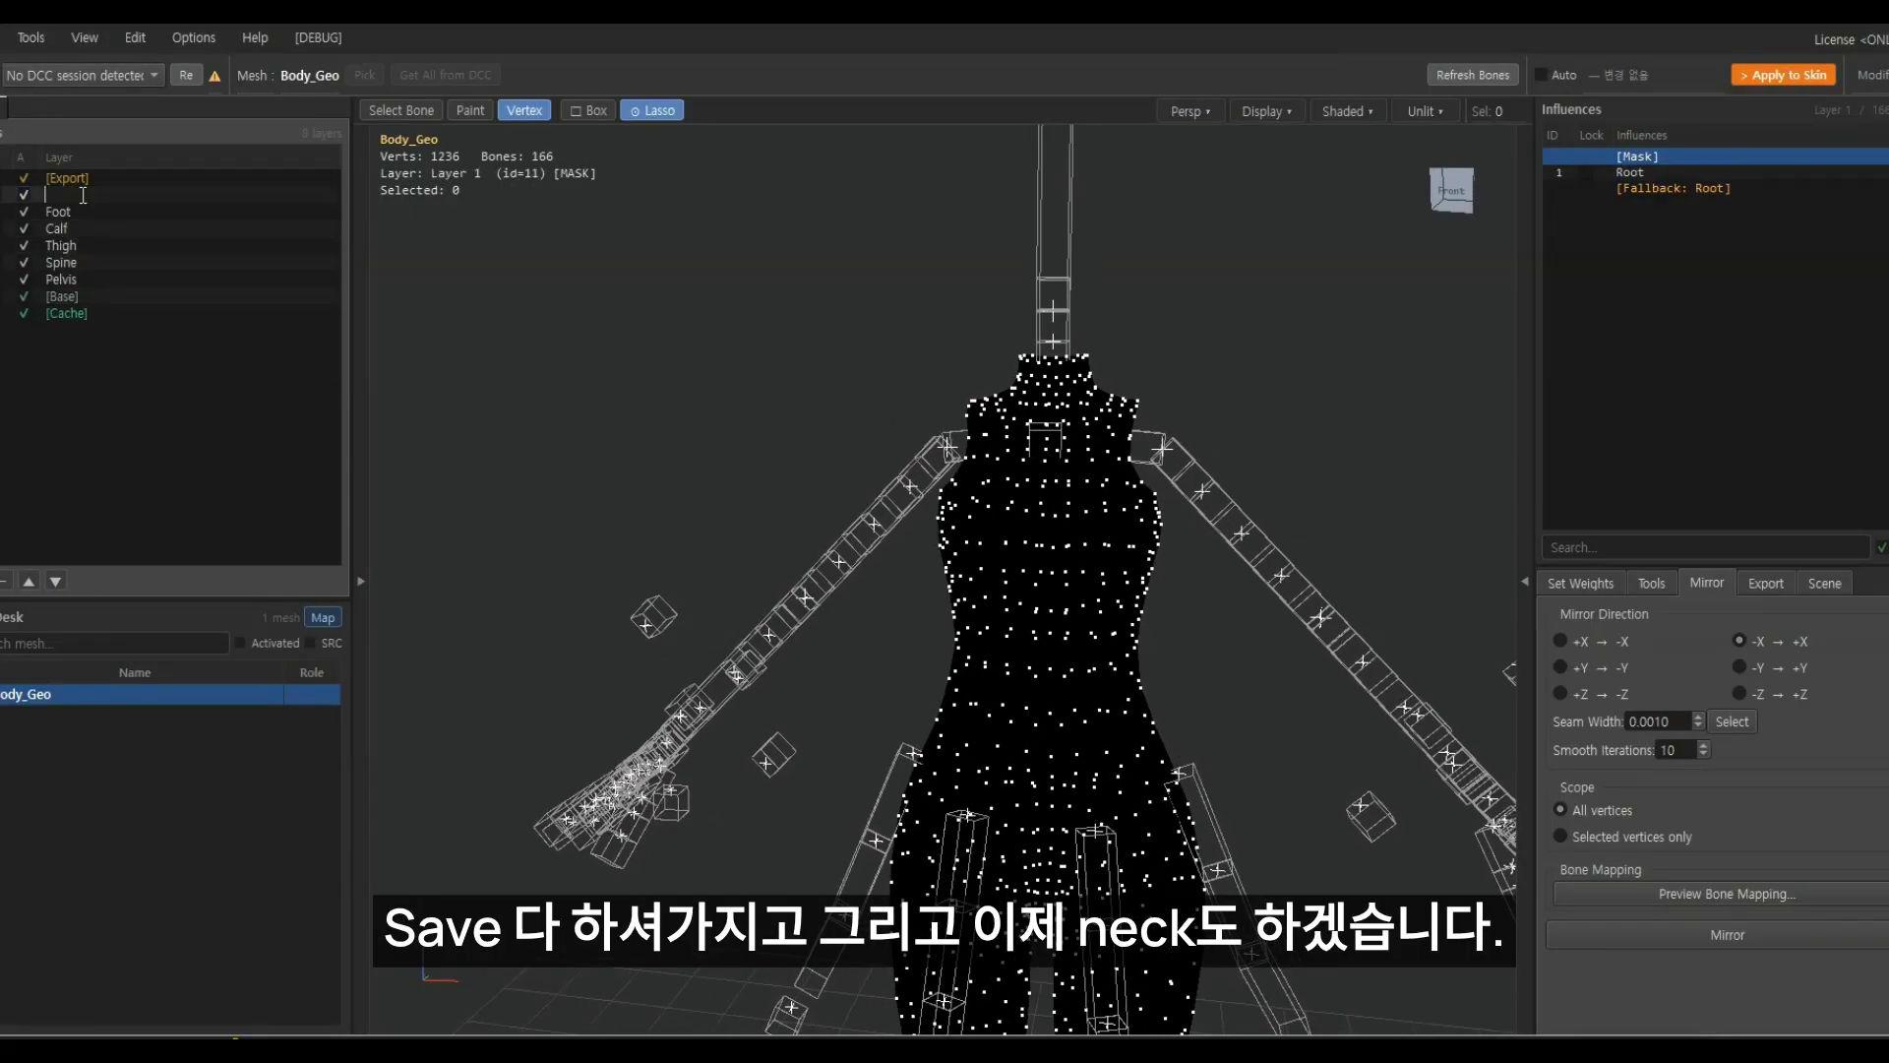
key(Return)
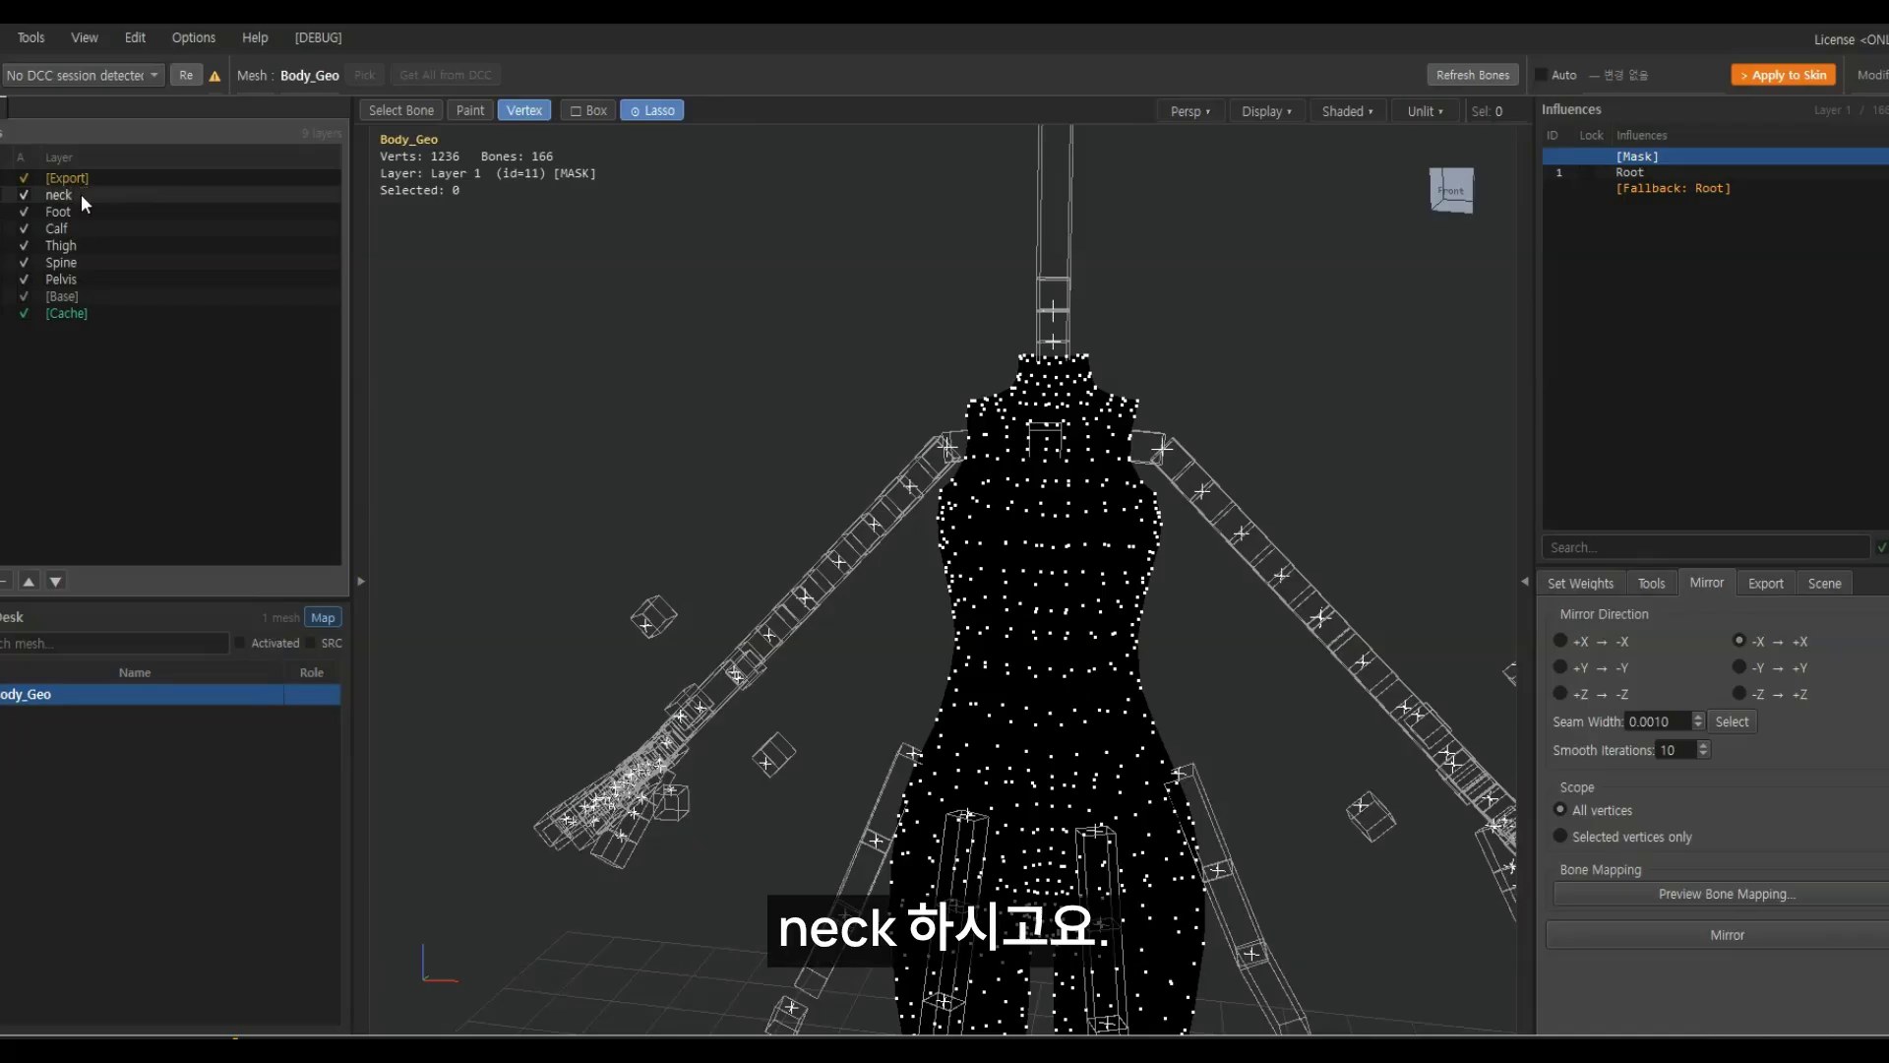
Filter the new layer's influences by "neck", list all matching bones, and select Skin_Neck_Seg
scroll(1002, 463, up, 3)
middle_drag(1002, 463, 748, 478)
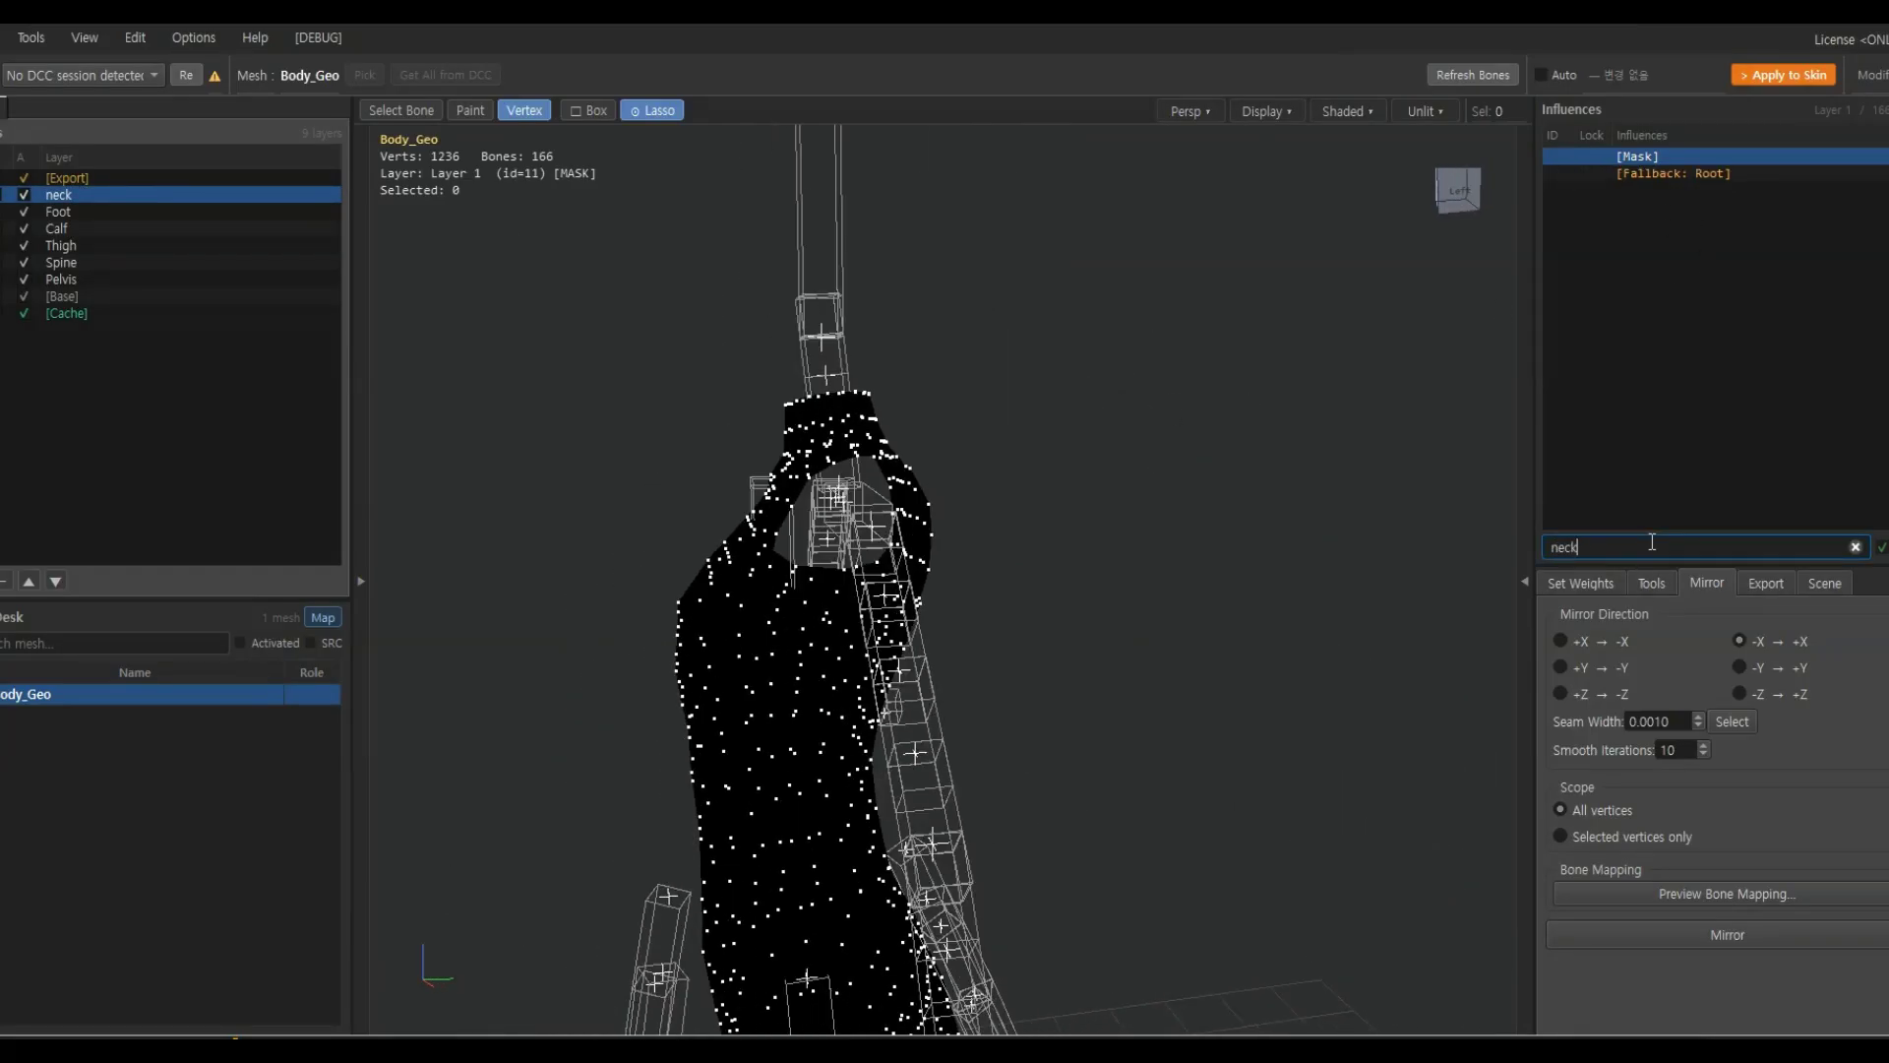
click(1883, 547)
click(1697, 176)
click(1703, 187)
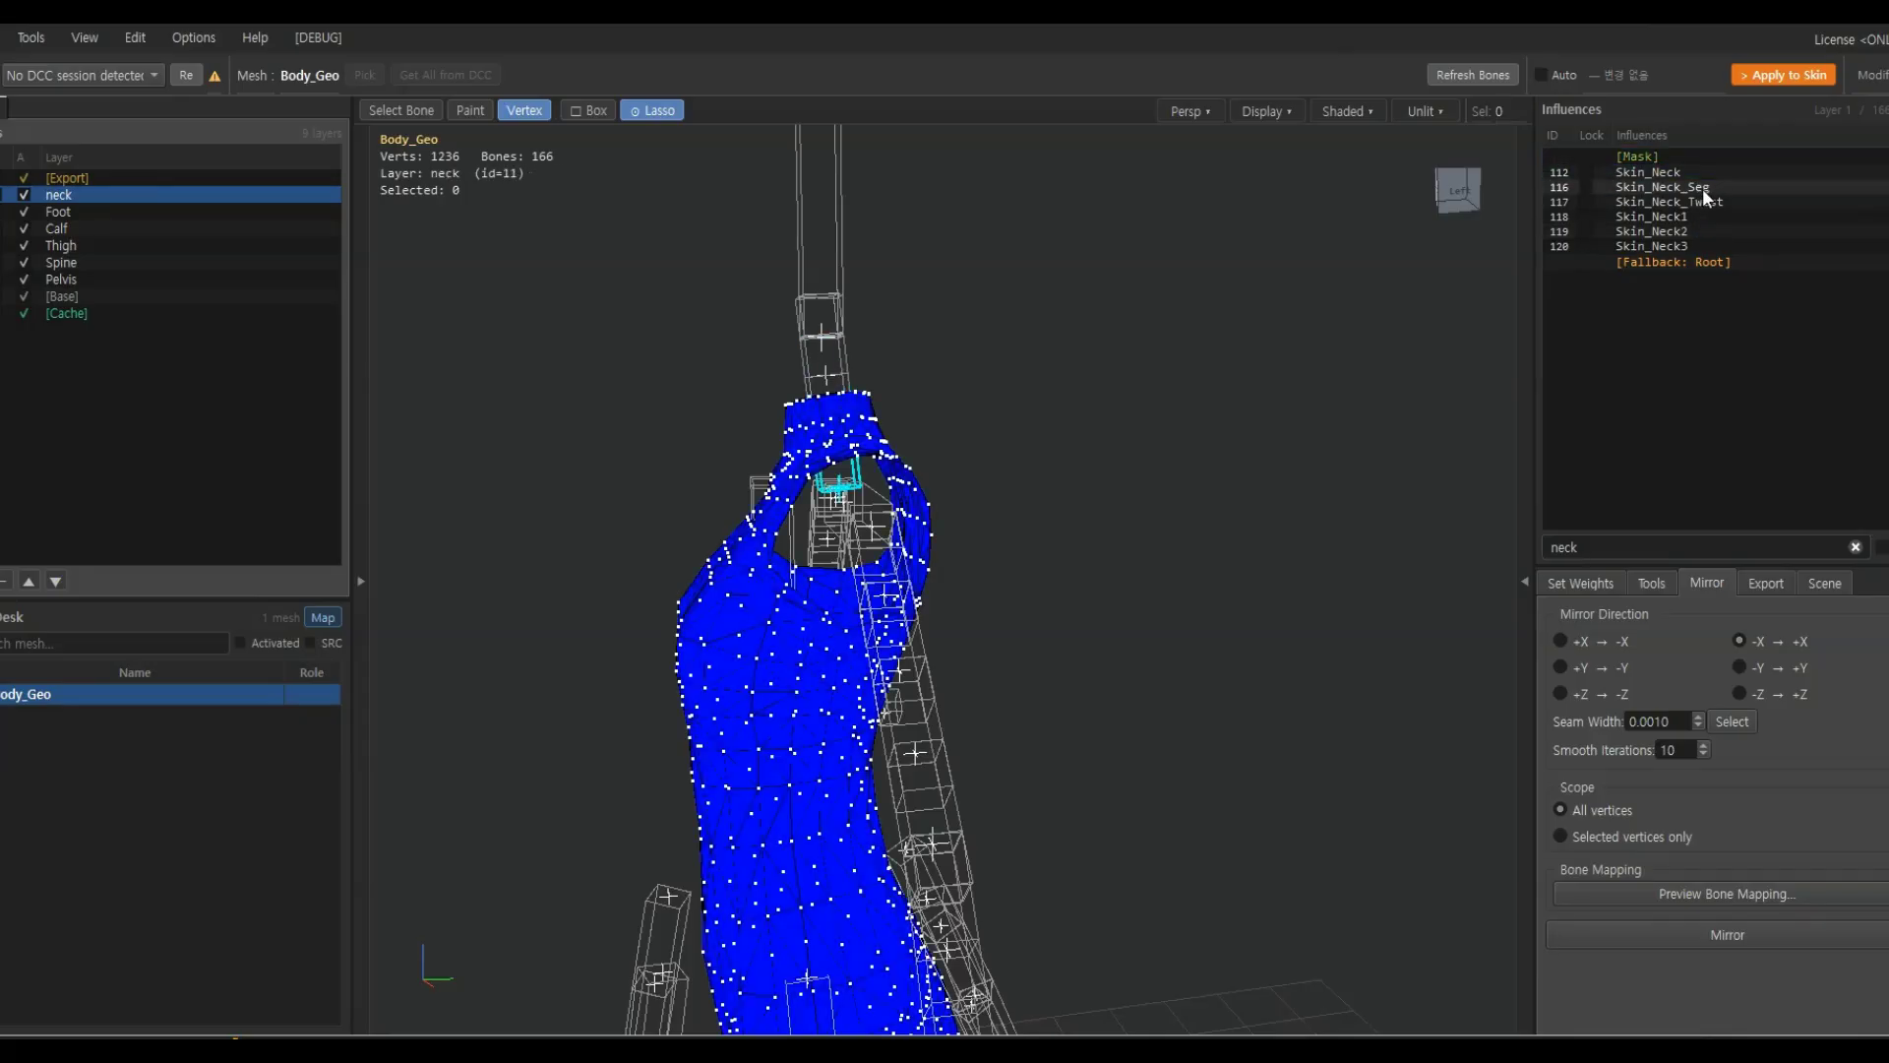
click(1702, 176)
click(1703, 188)
Frame the neck in the left view with Skin_Neck_Seg selected and set the brush projection to Surface
click(1457, 188)
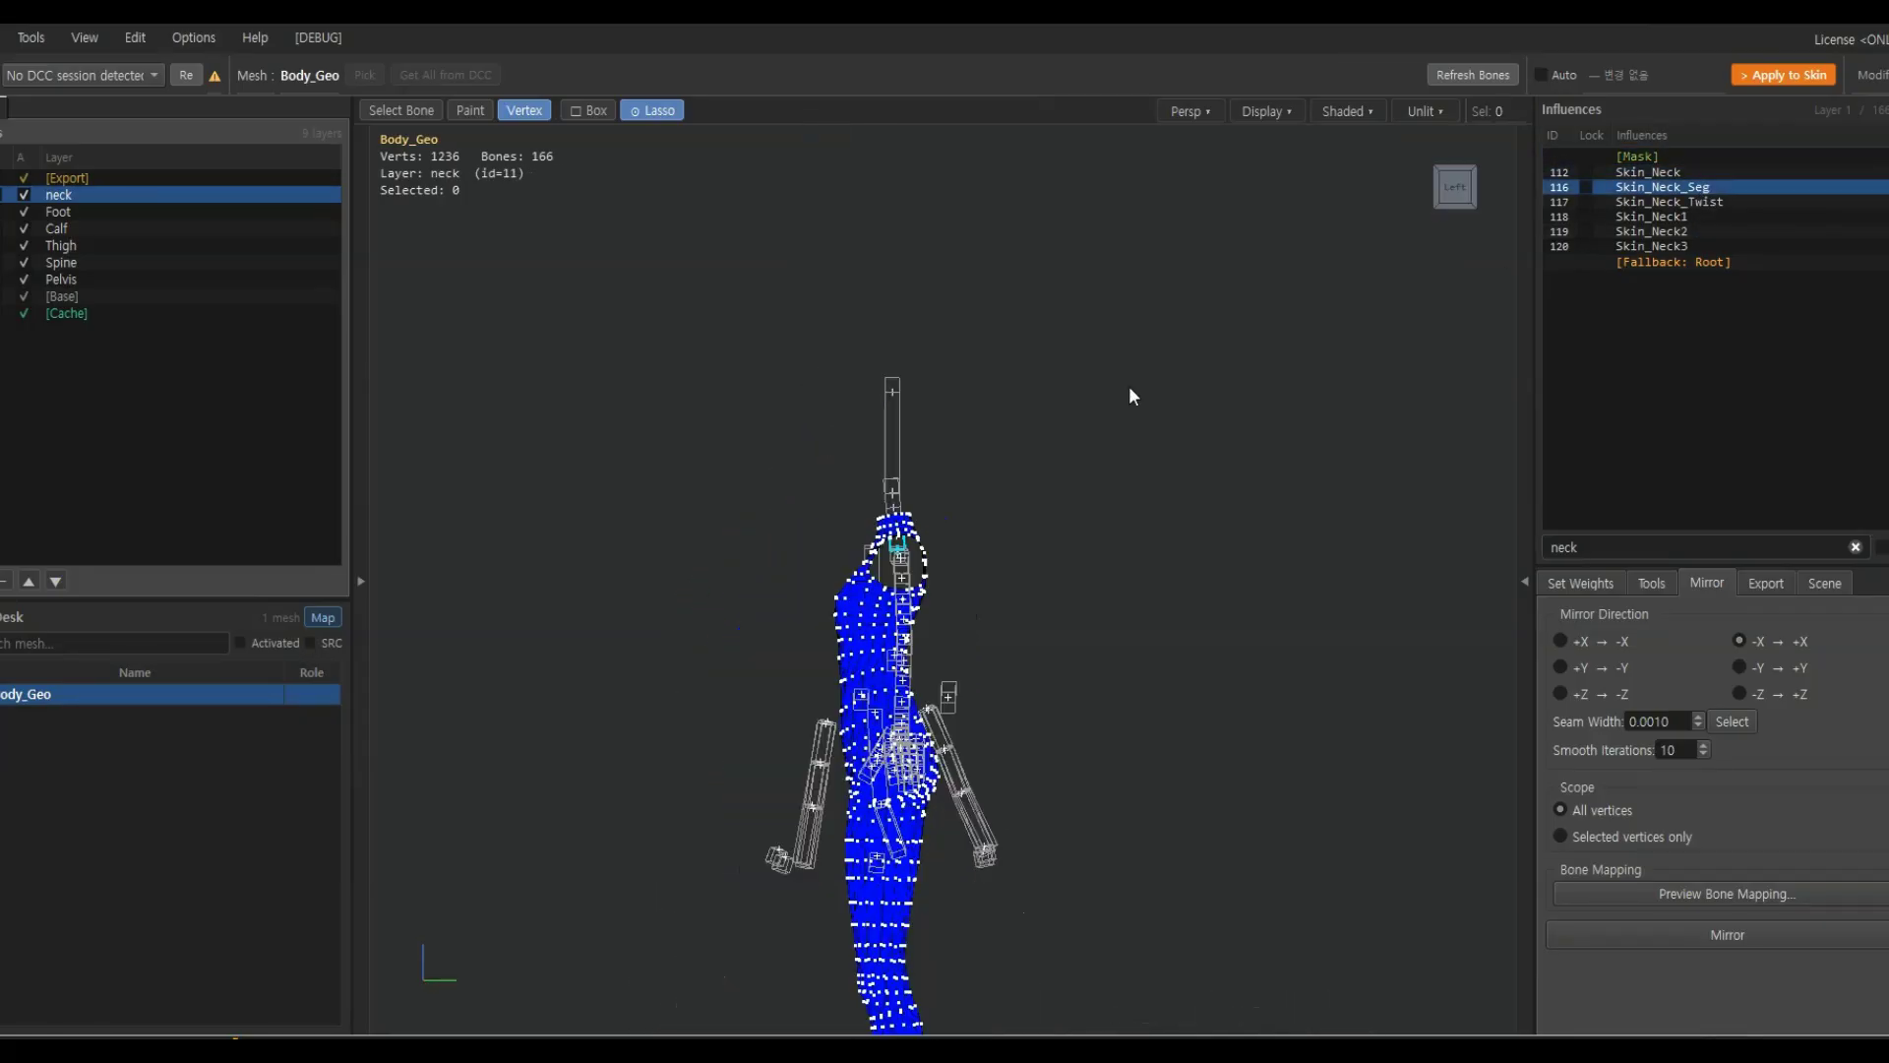
scroll(1131, 492, up, 5)
scroll(1094, 507, up, 5)
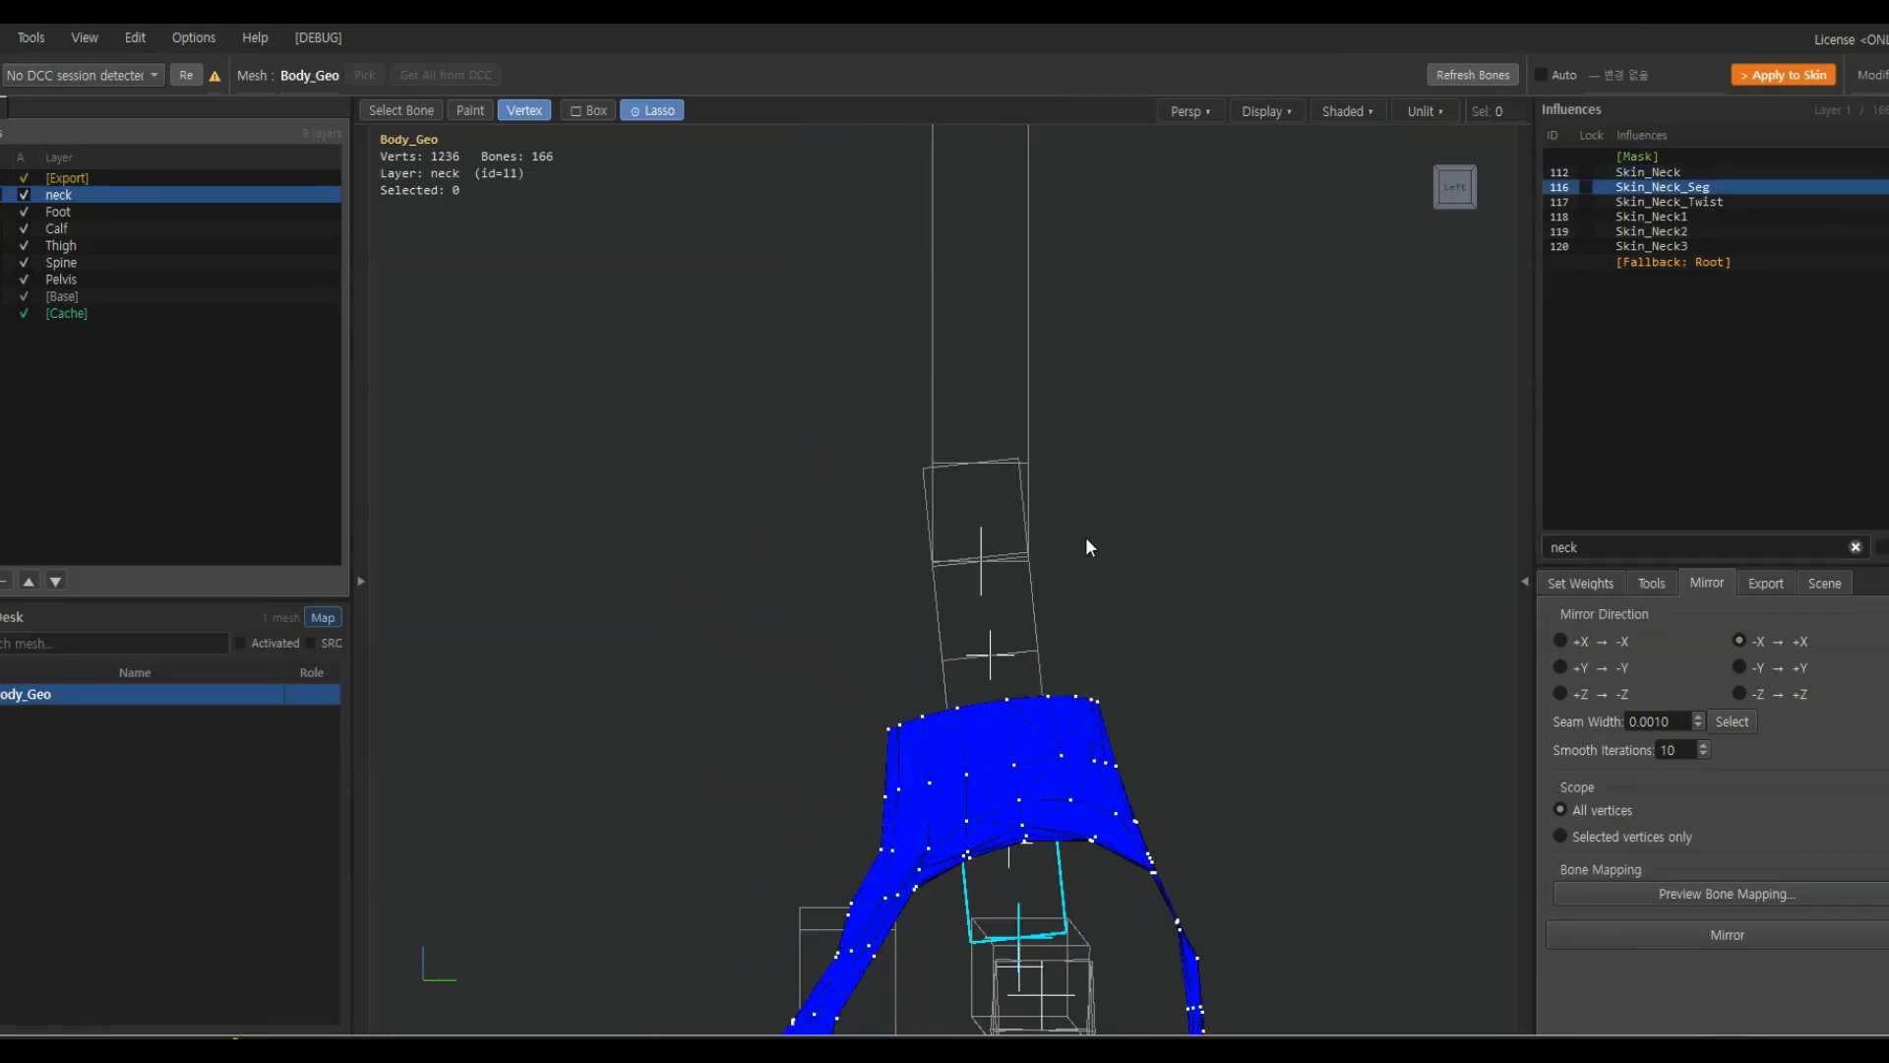
click(1644, 155)
click(1648, 186)
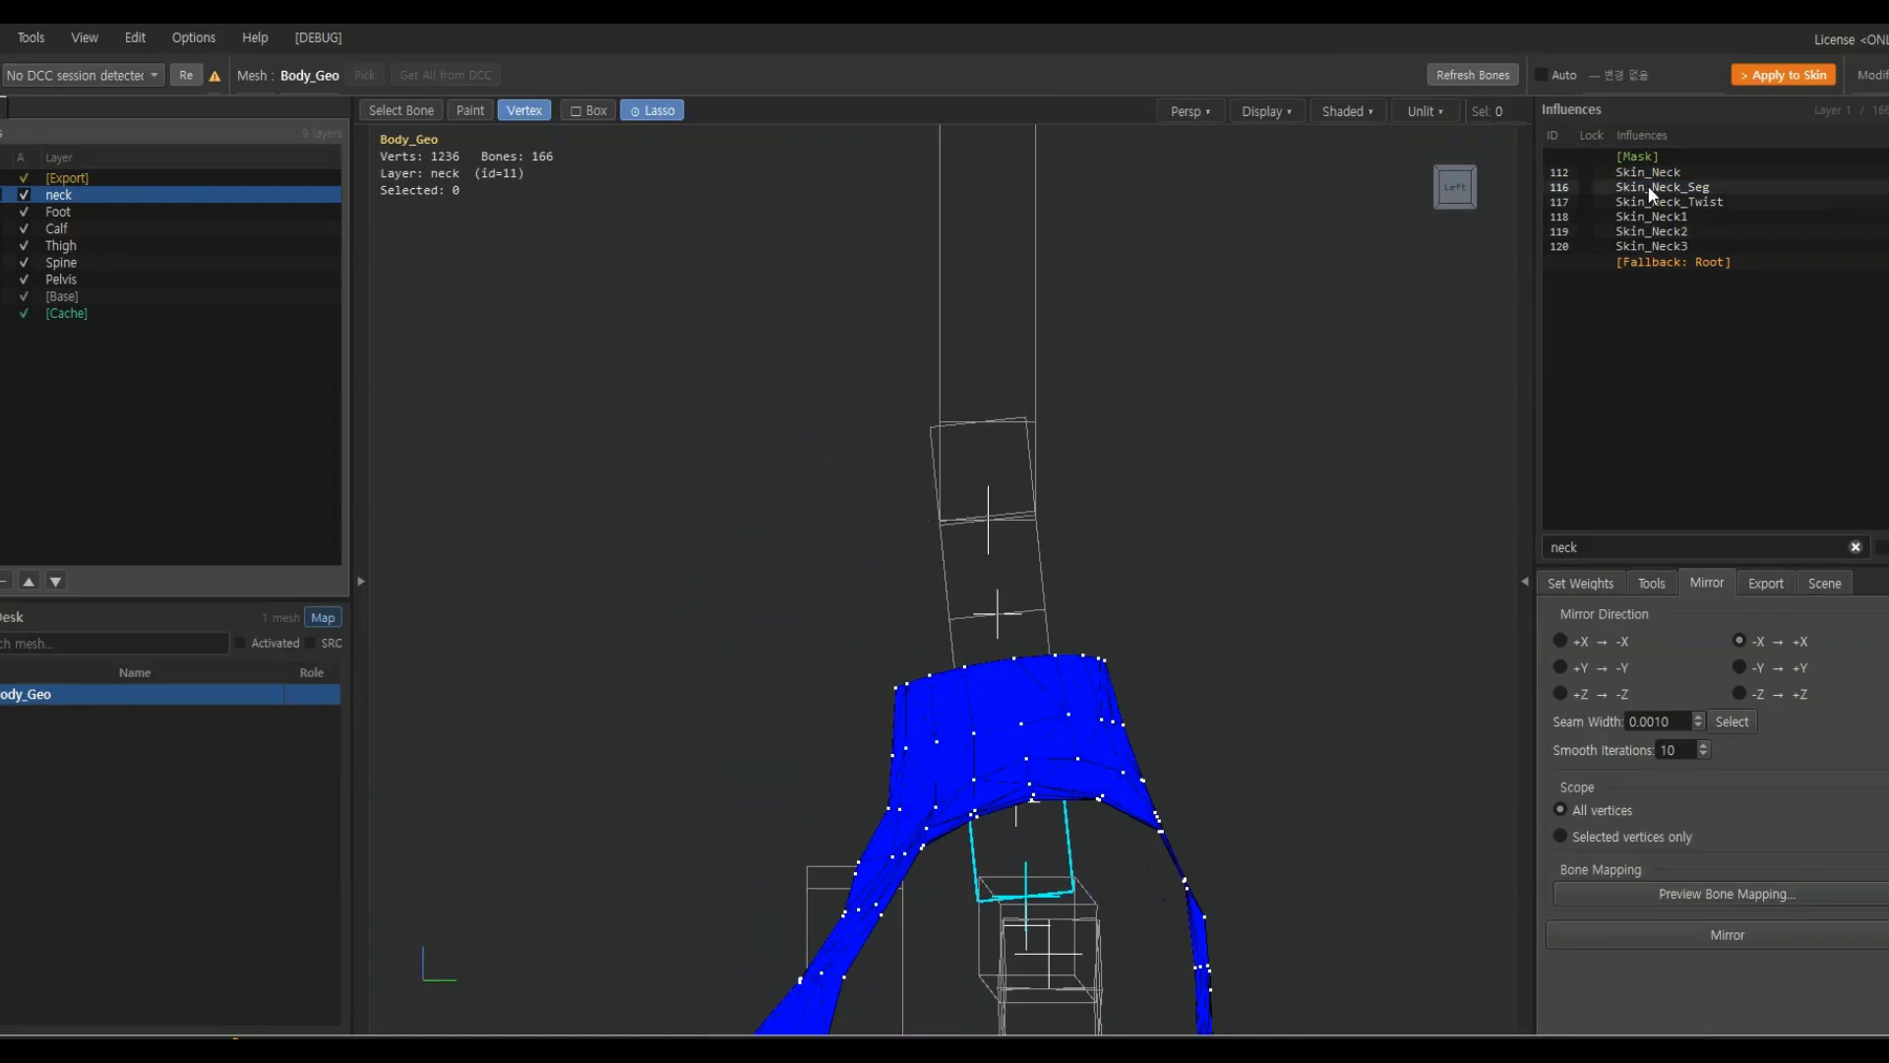
click(1571, 584)
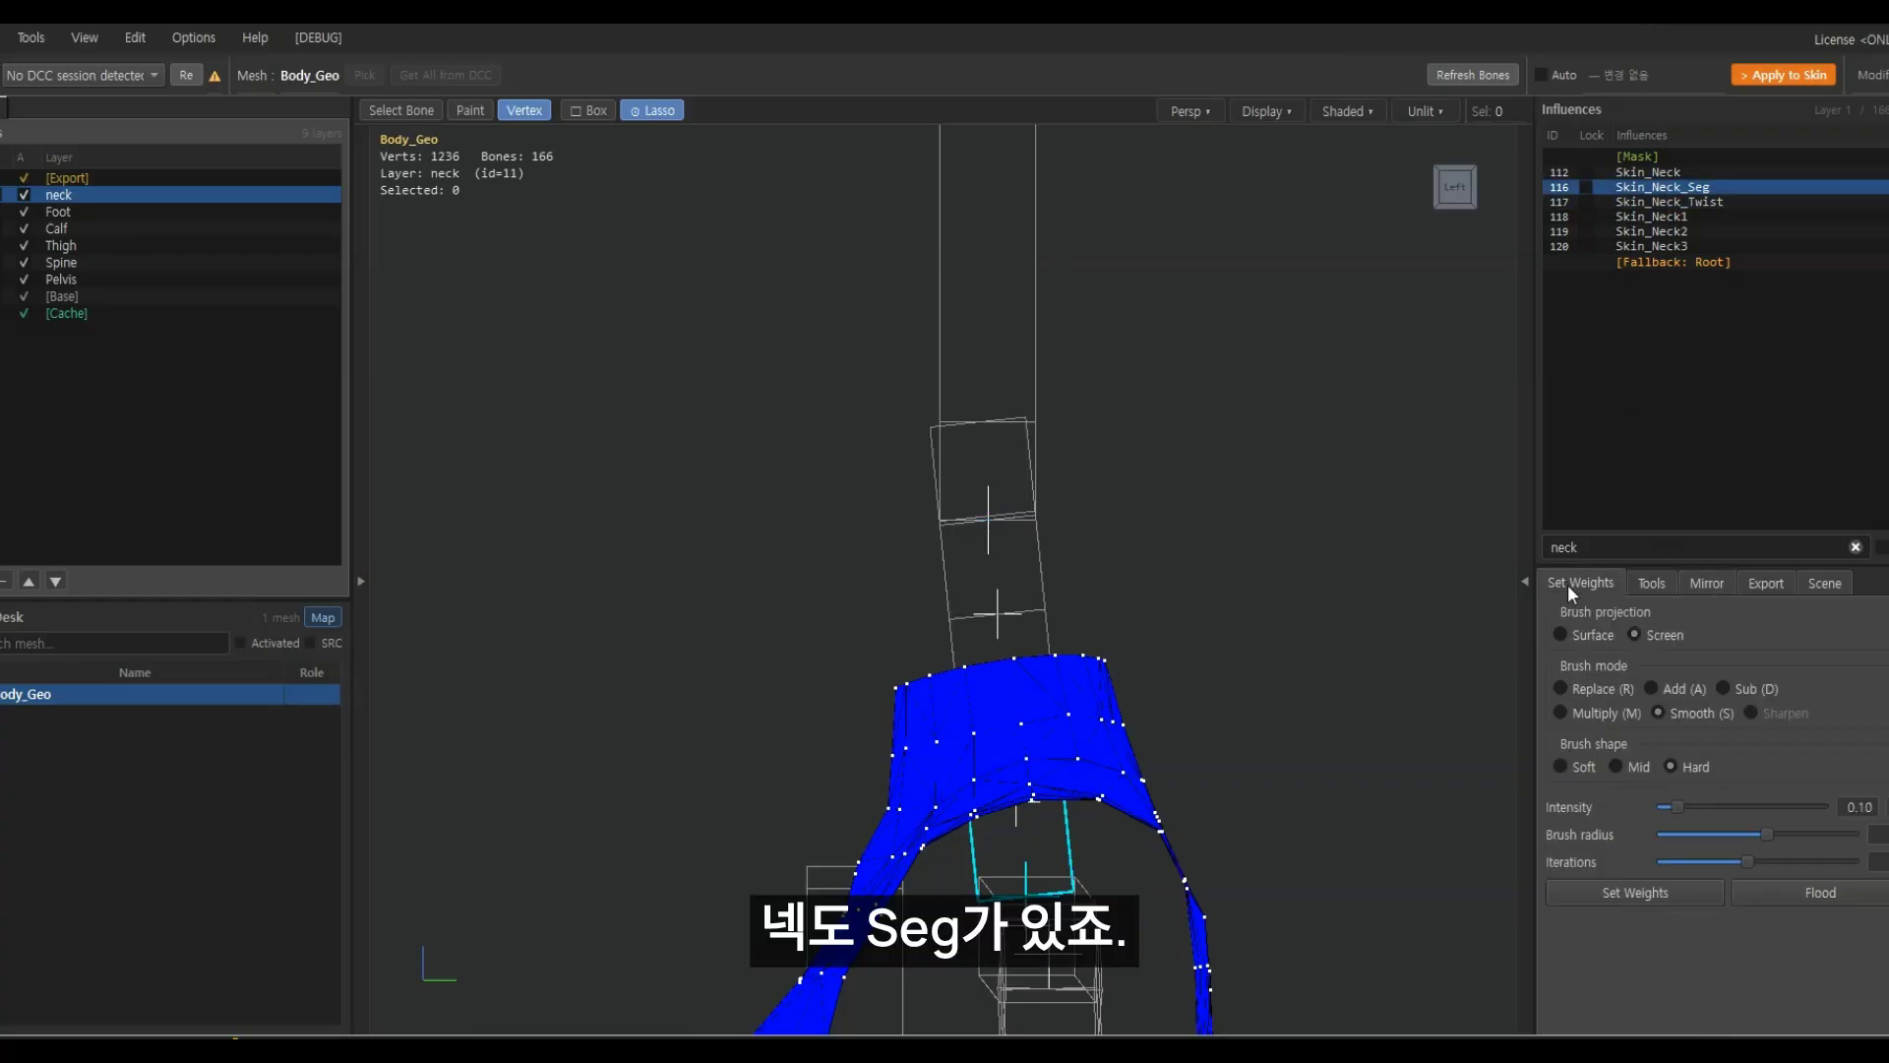
click(1575, 636)
Search the bone hierarchy for "neck" and compare where the Skin_Neck_Seg and Skin_Neck_Twist bones sit
click(1526, 580)
click(1275, 183)
text(neck)
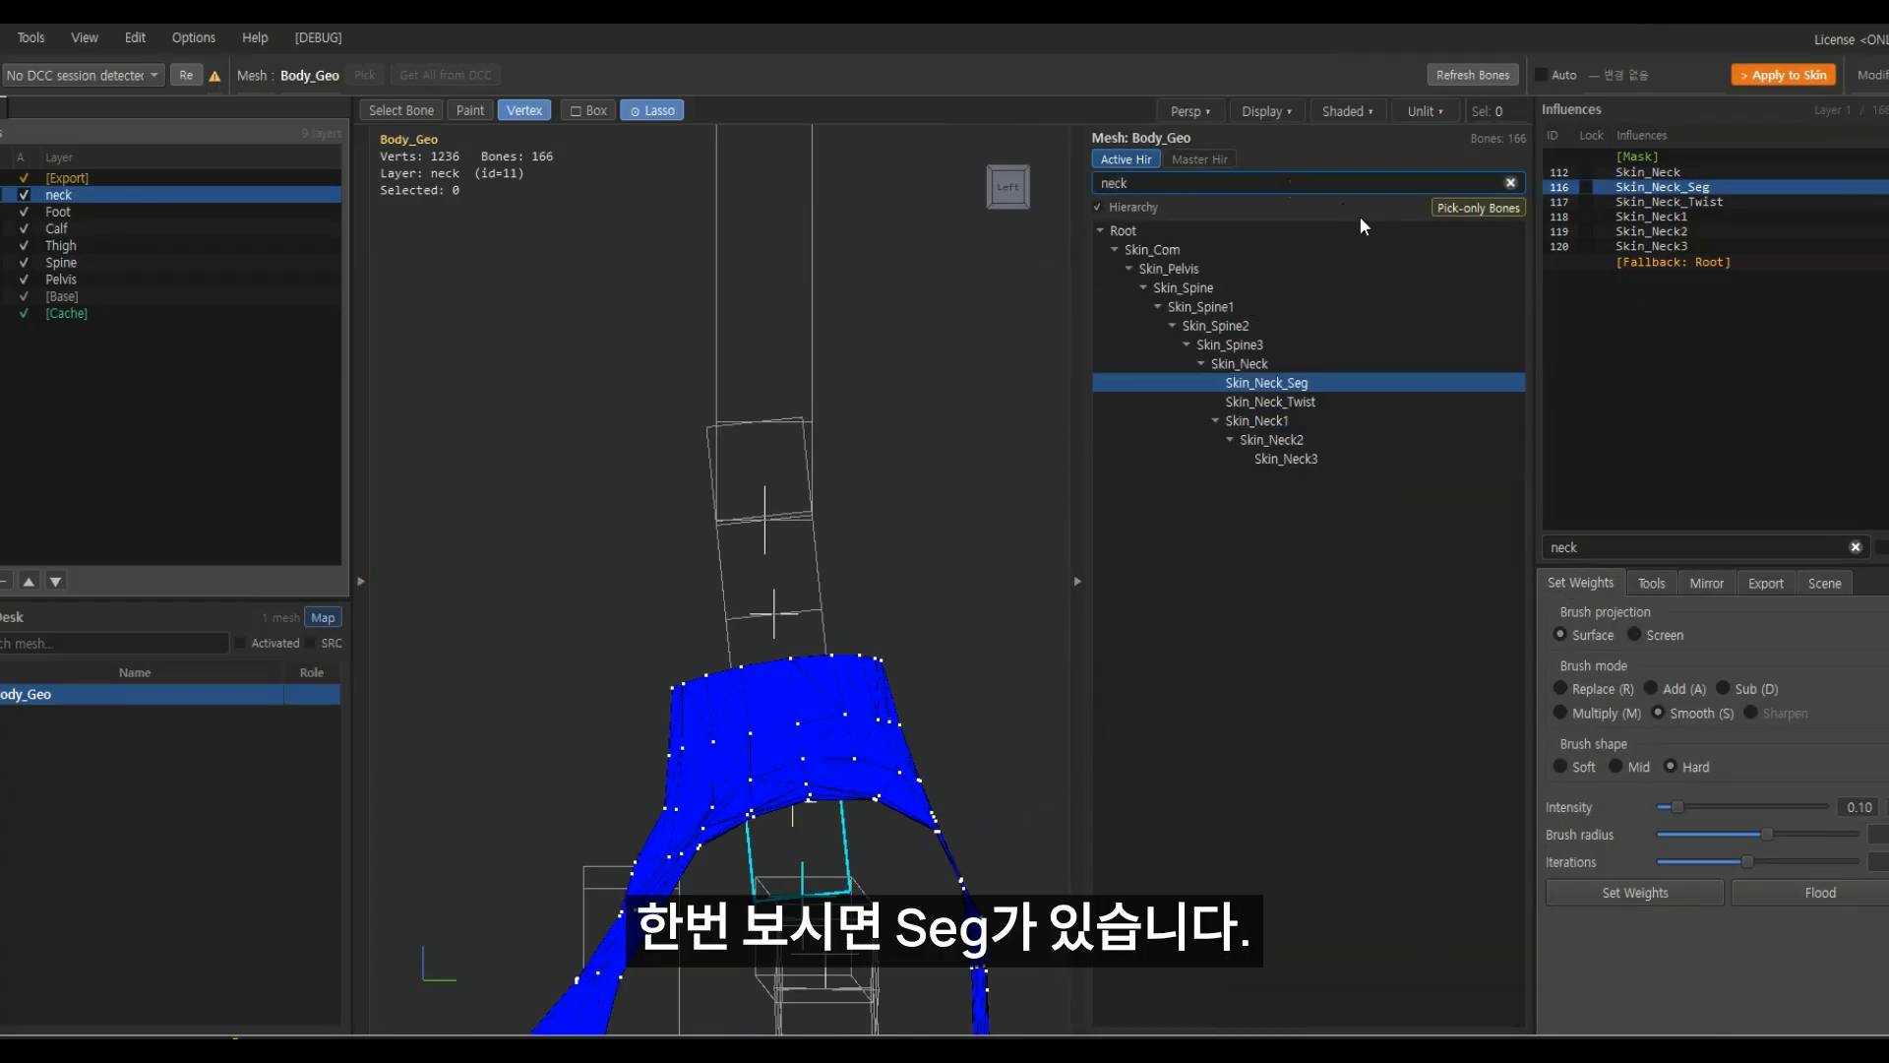
click(1320, 399)
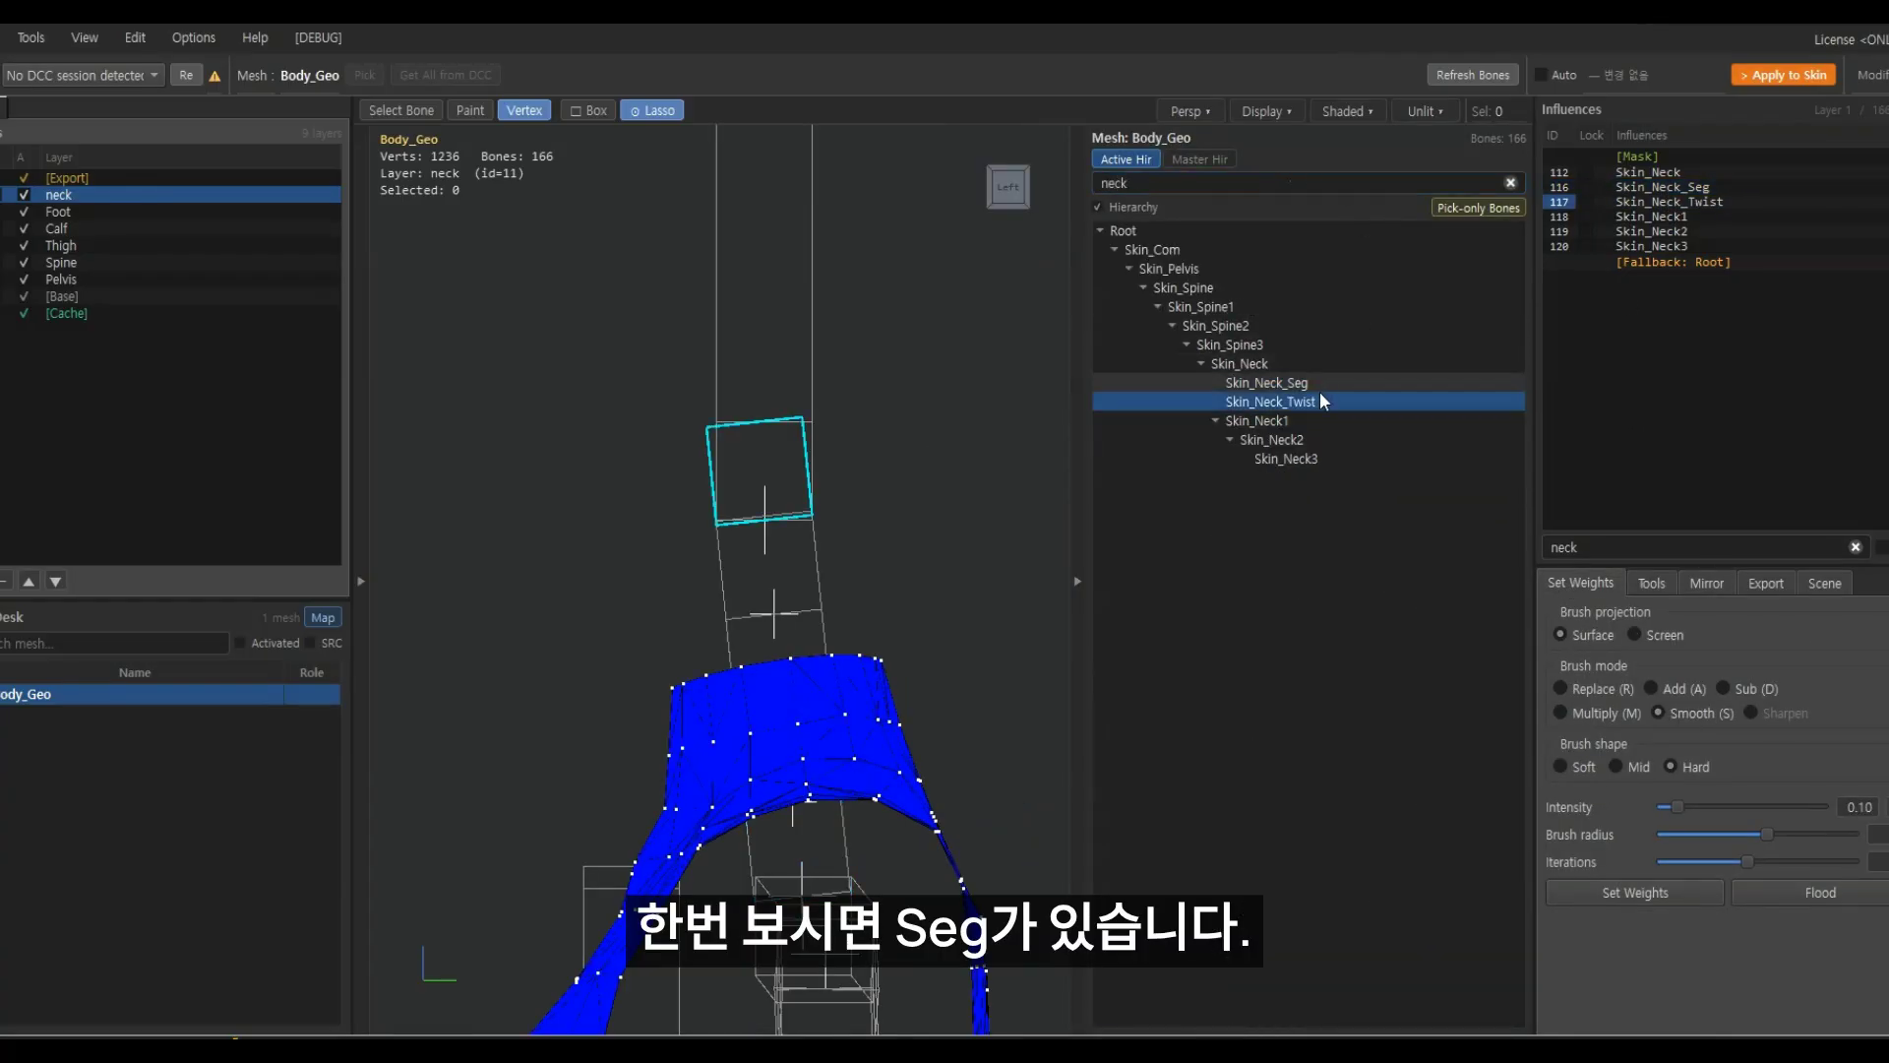
click(1324, 385)
click(1324, 398)
click(1325, 382)
click(1325, 402)
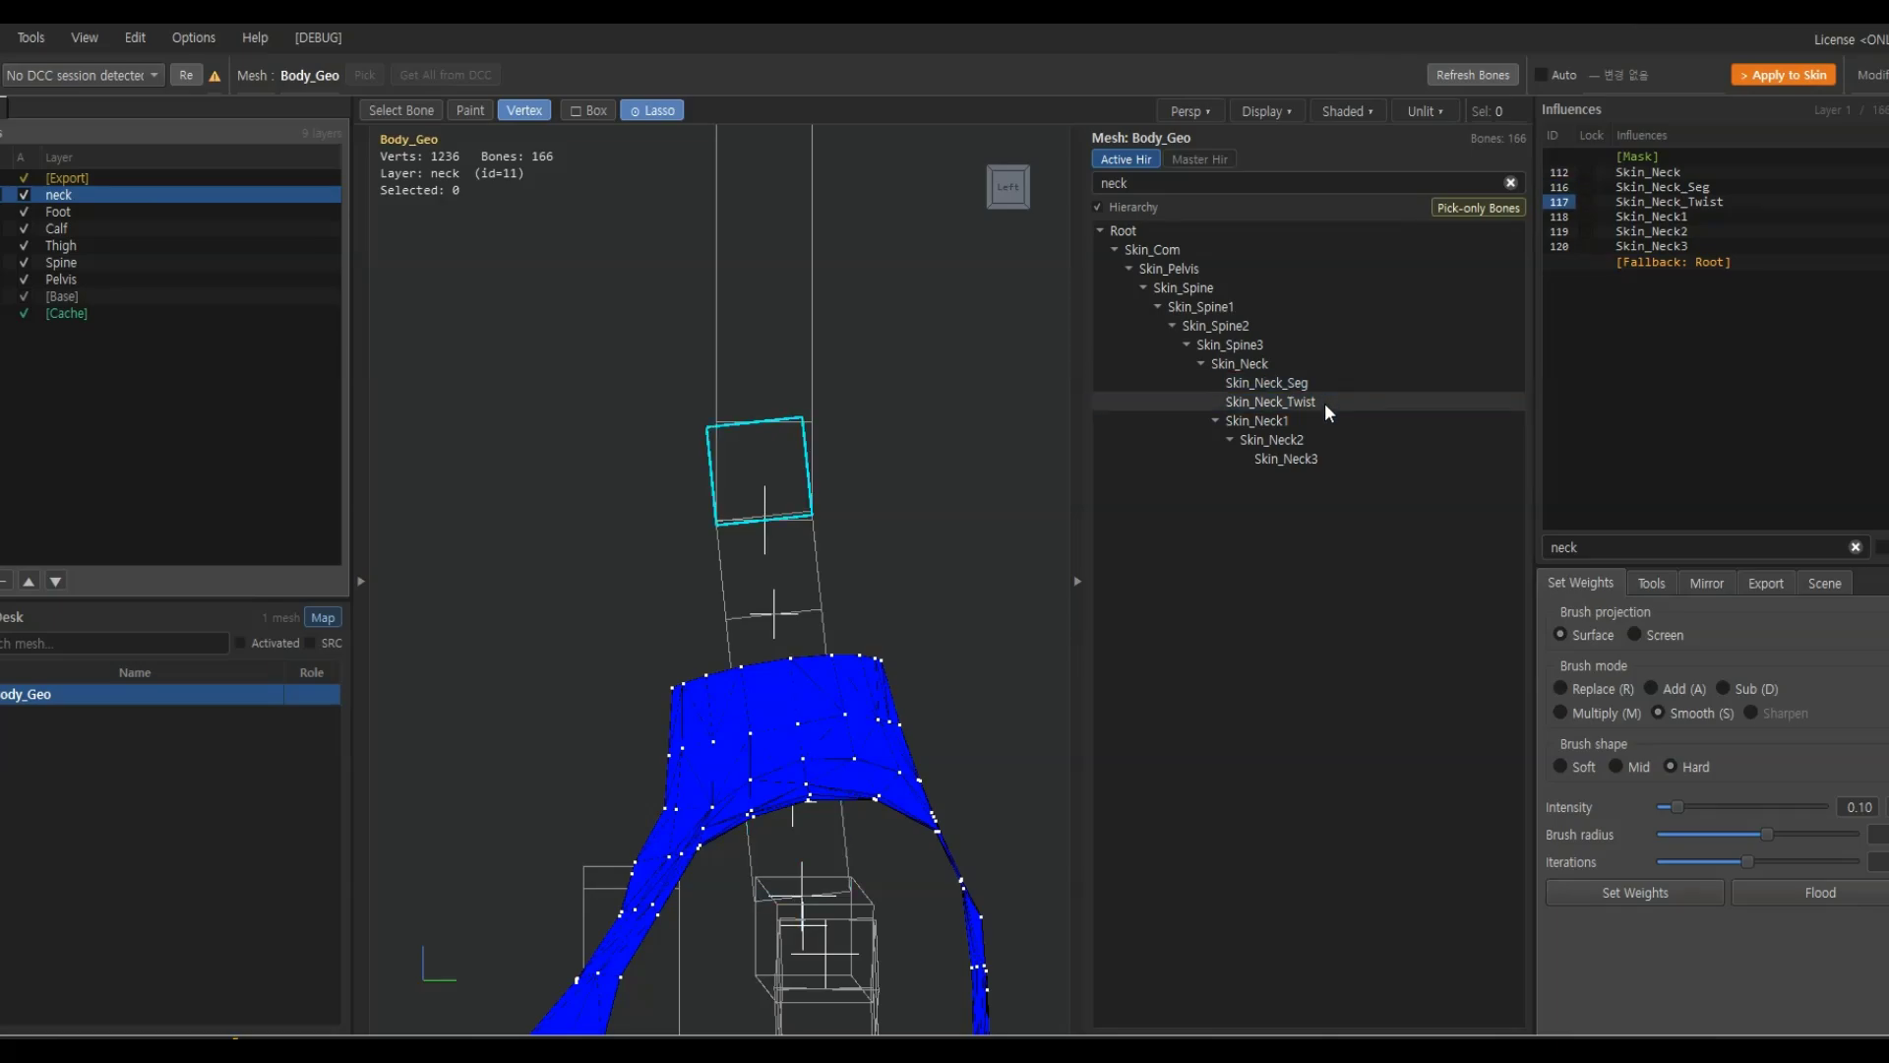
click(1326, 386)
click(1326, 400)
click(1326, 384)
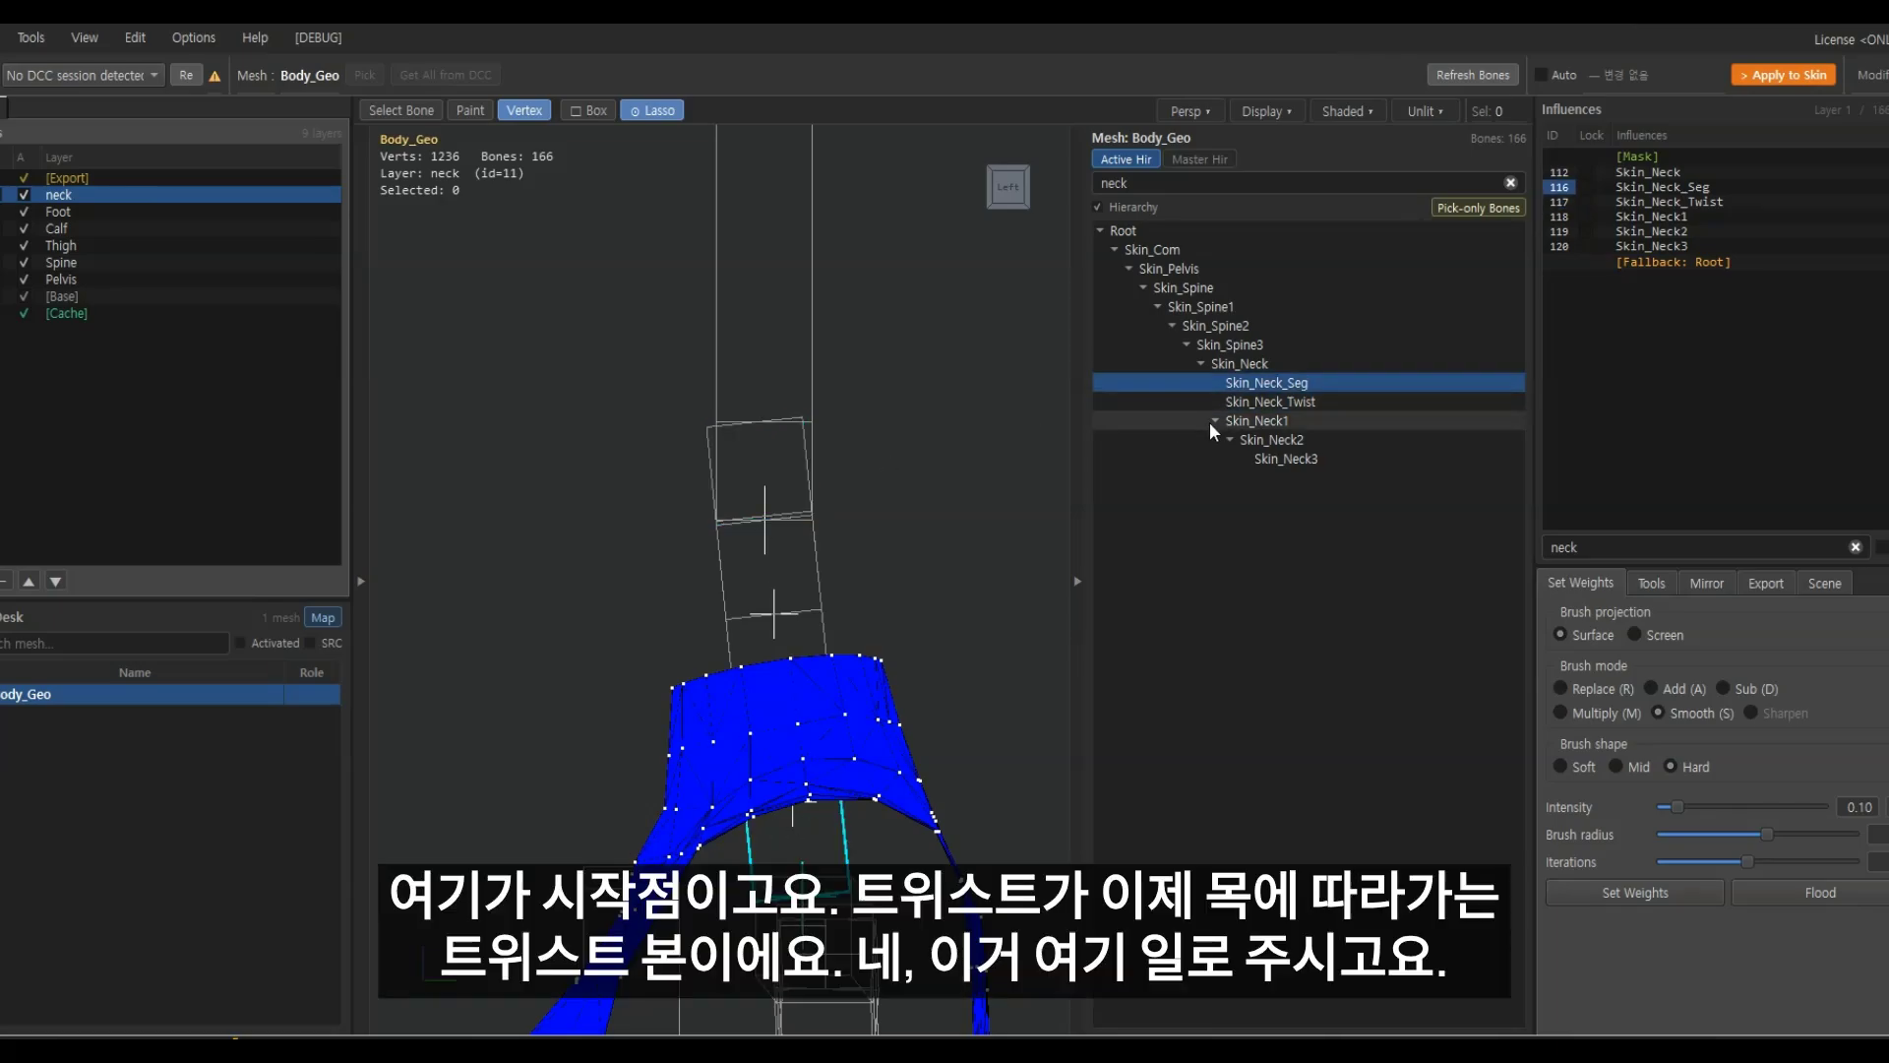
click(1295, 402)
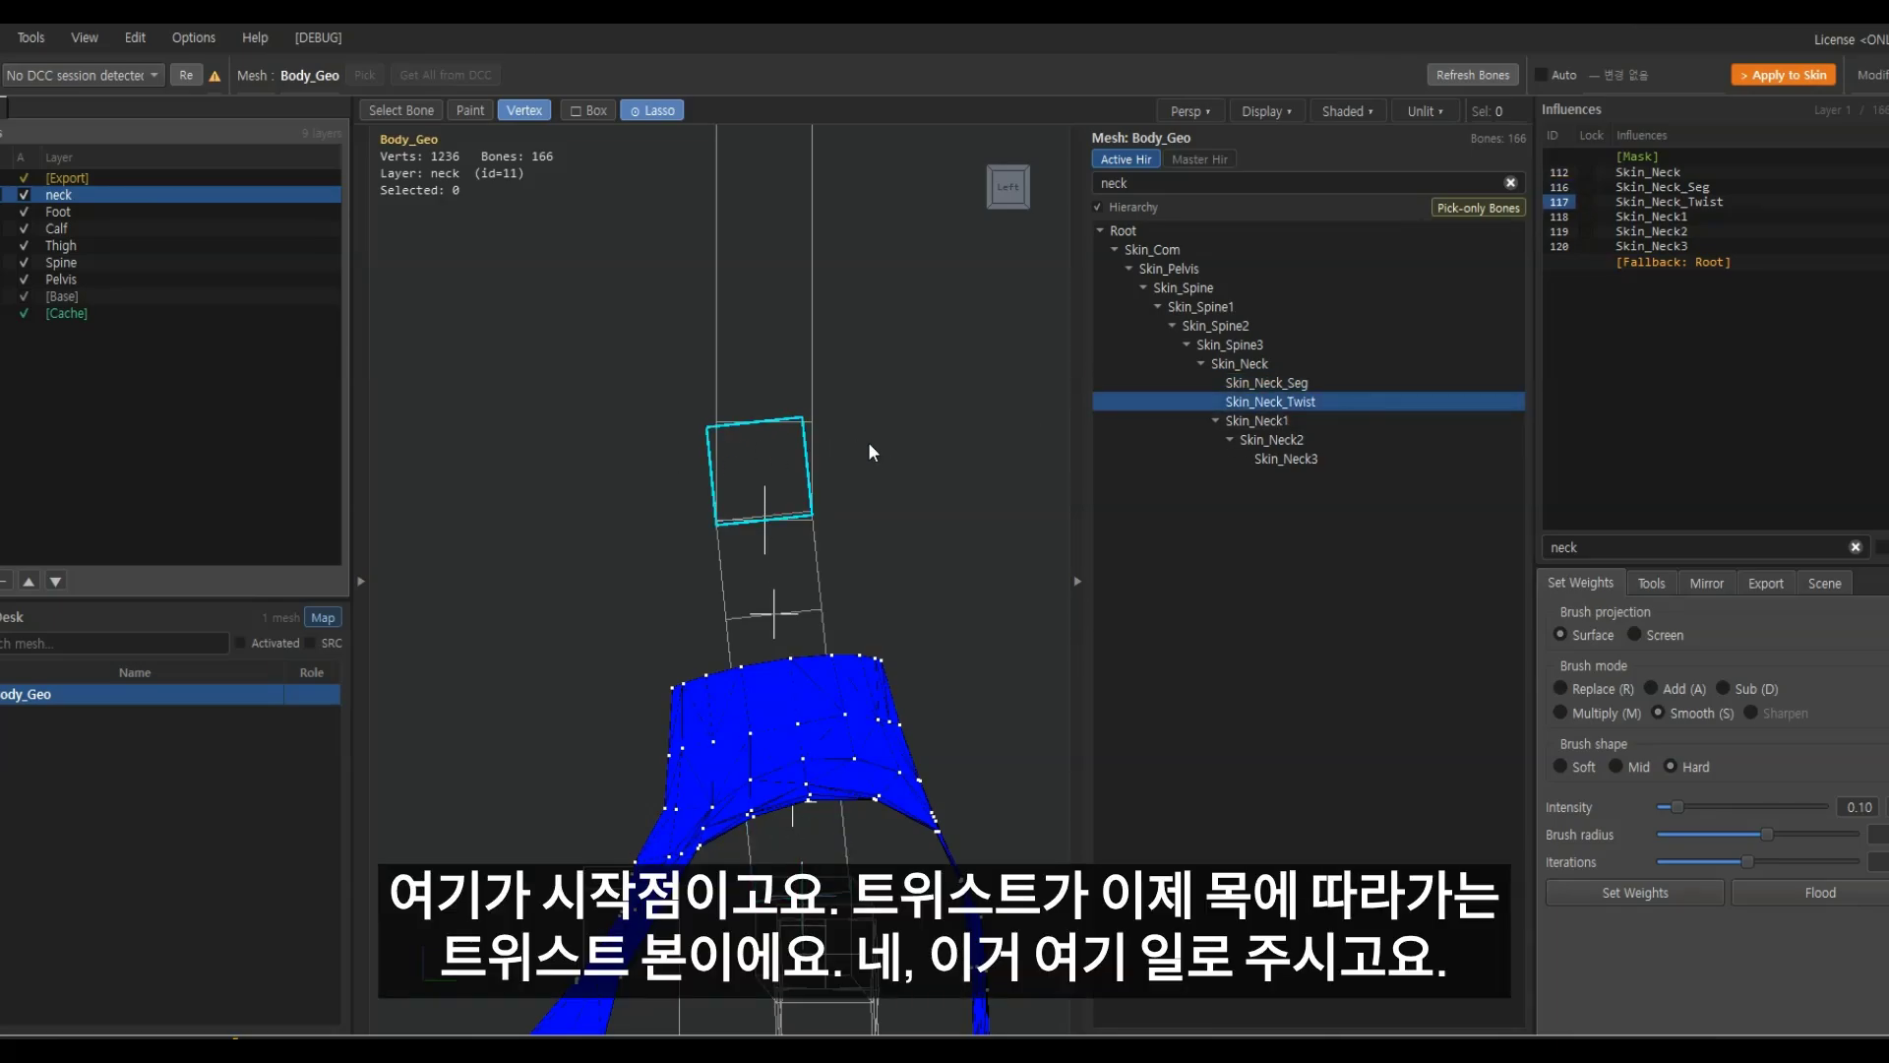
Flood the neck layer with Skin_Neck_Seg weight using Replace at 1.00, and switch to the layer's mask
click(1330, 383)
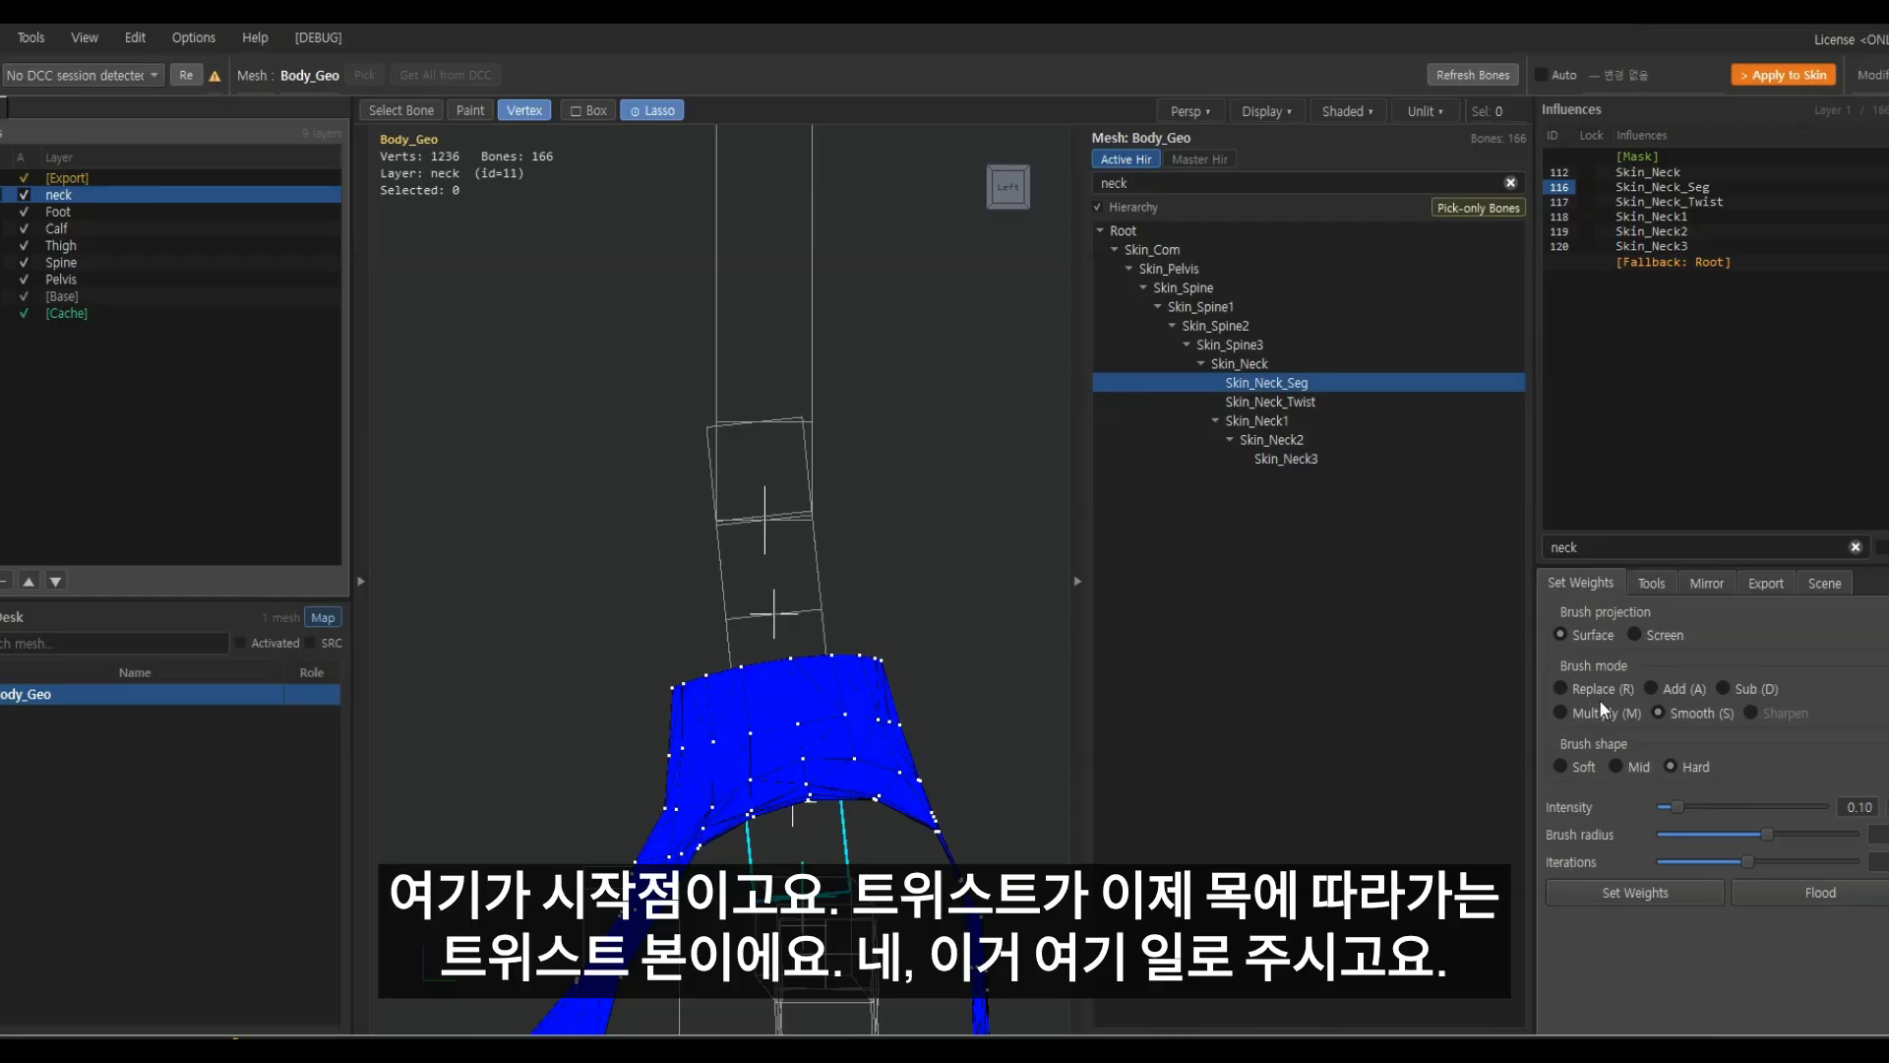
click(1844, 892)
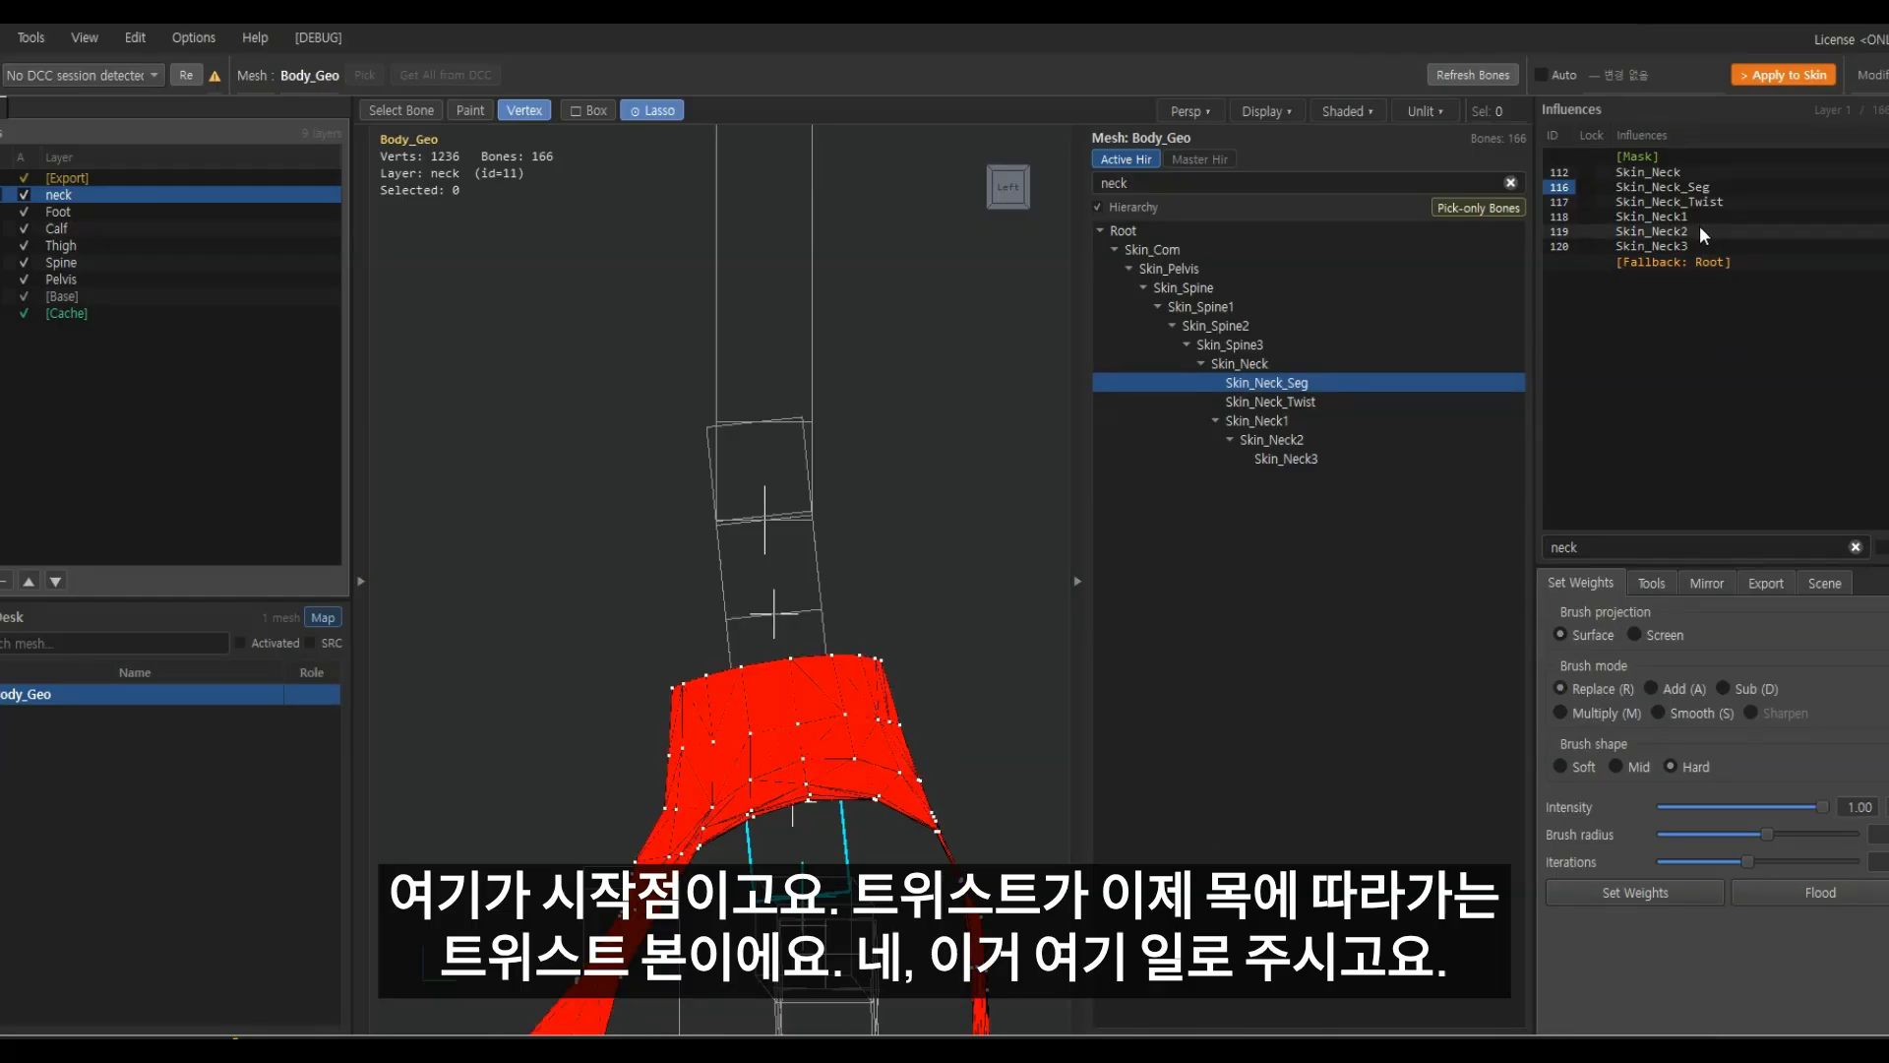
click(1708, 172)
click(1708, 187)
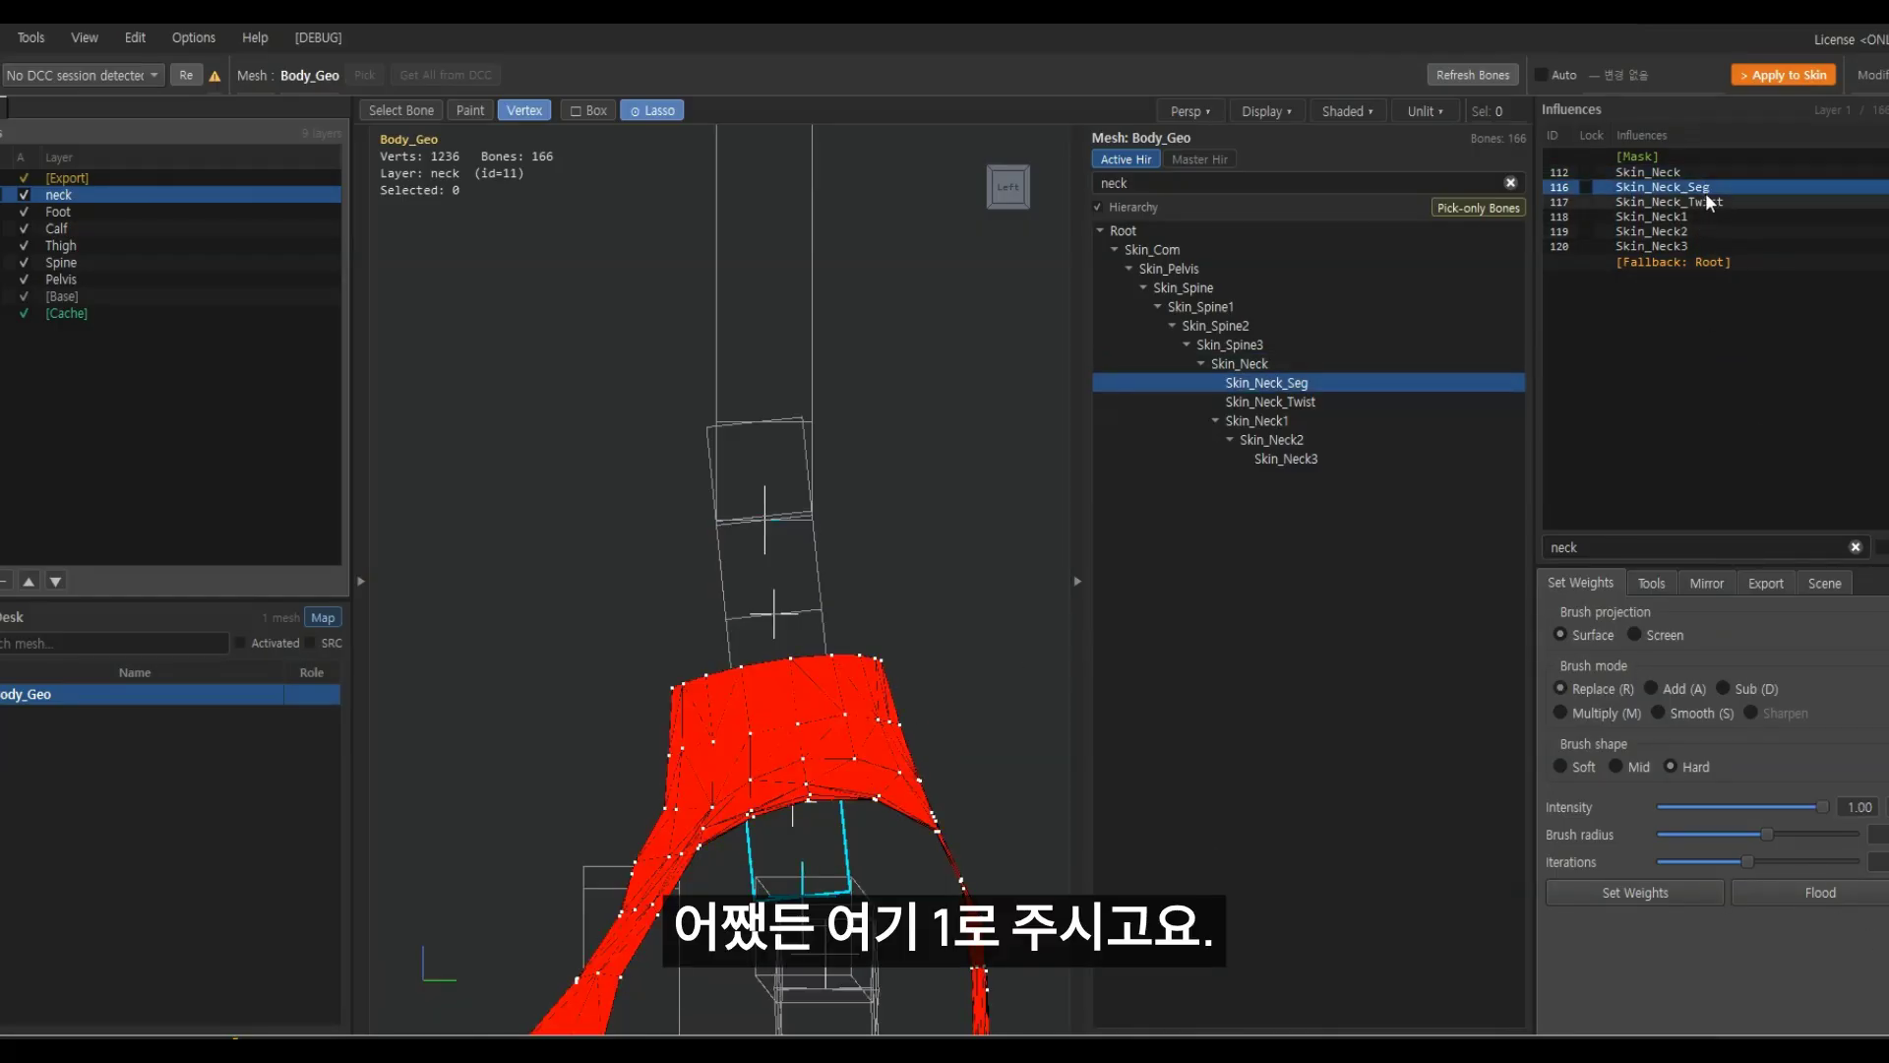
click(1656, 156)
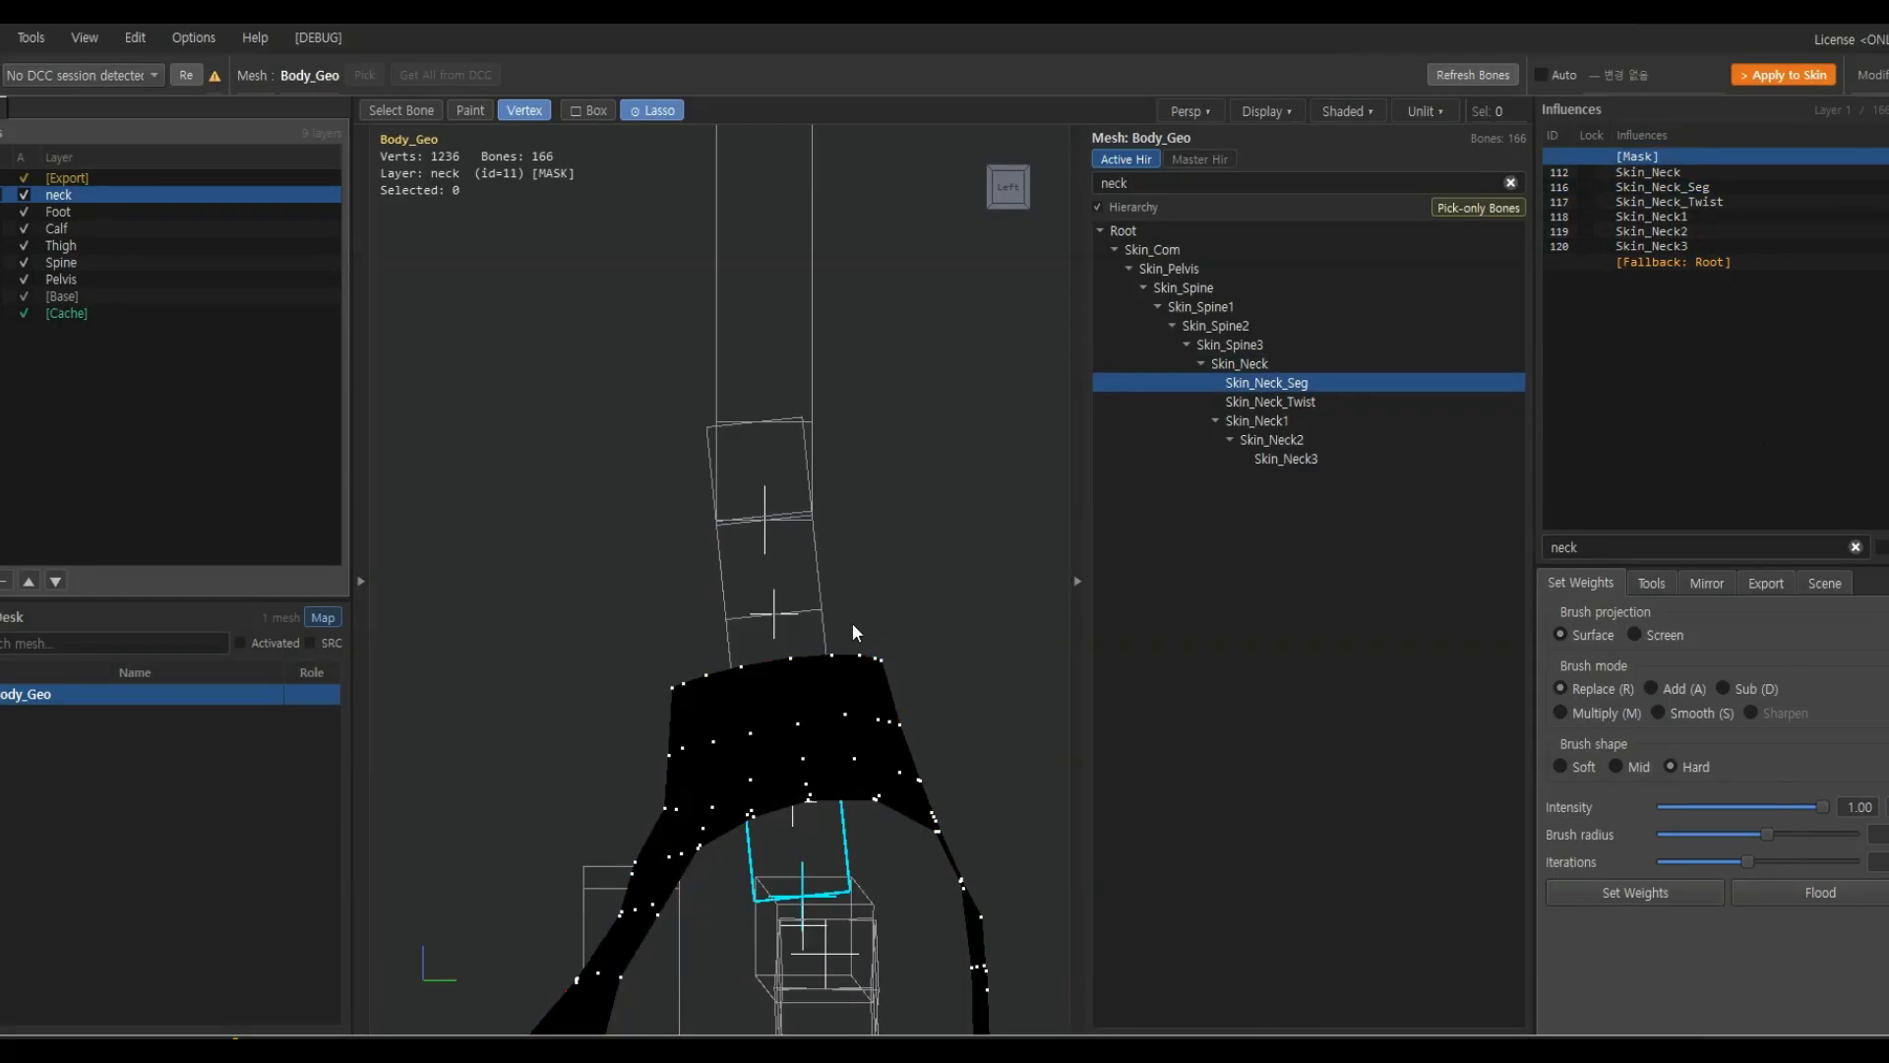
Hide the bone hierarchy, switch to paint mode, and paint the neck layer's mask over the neck with a smoothed lower edge
middle_drag(852, 629, 813, 687)
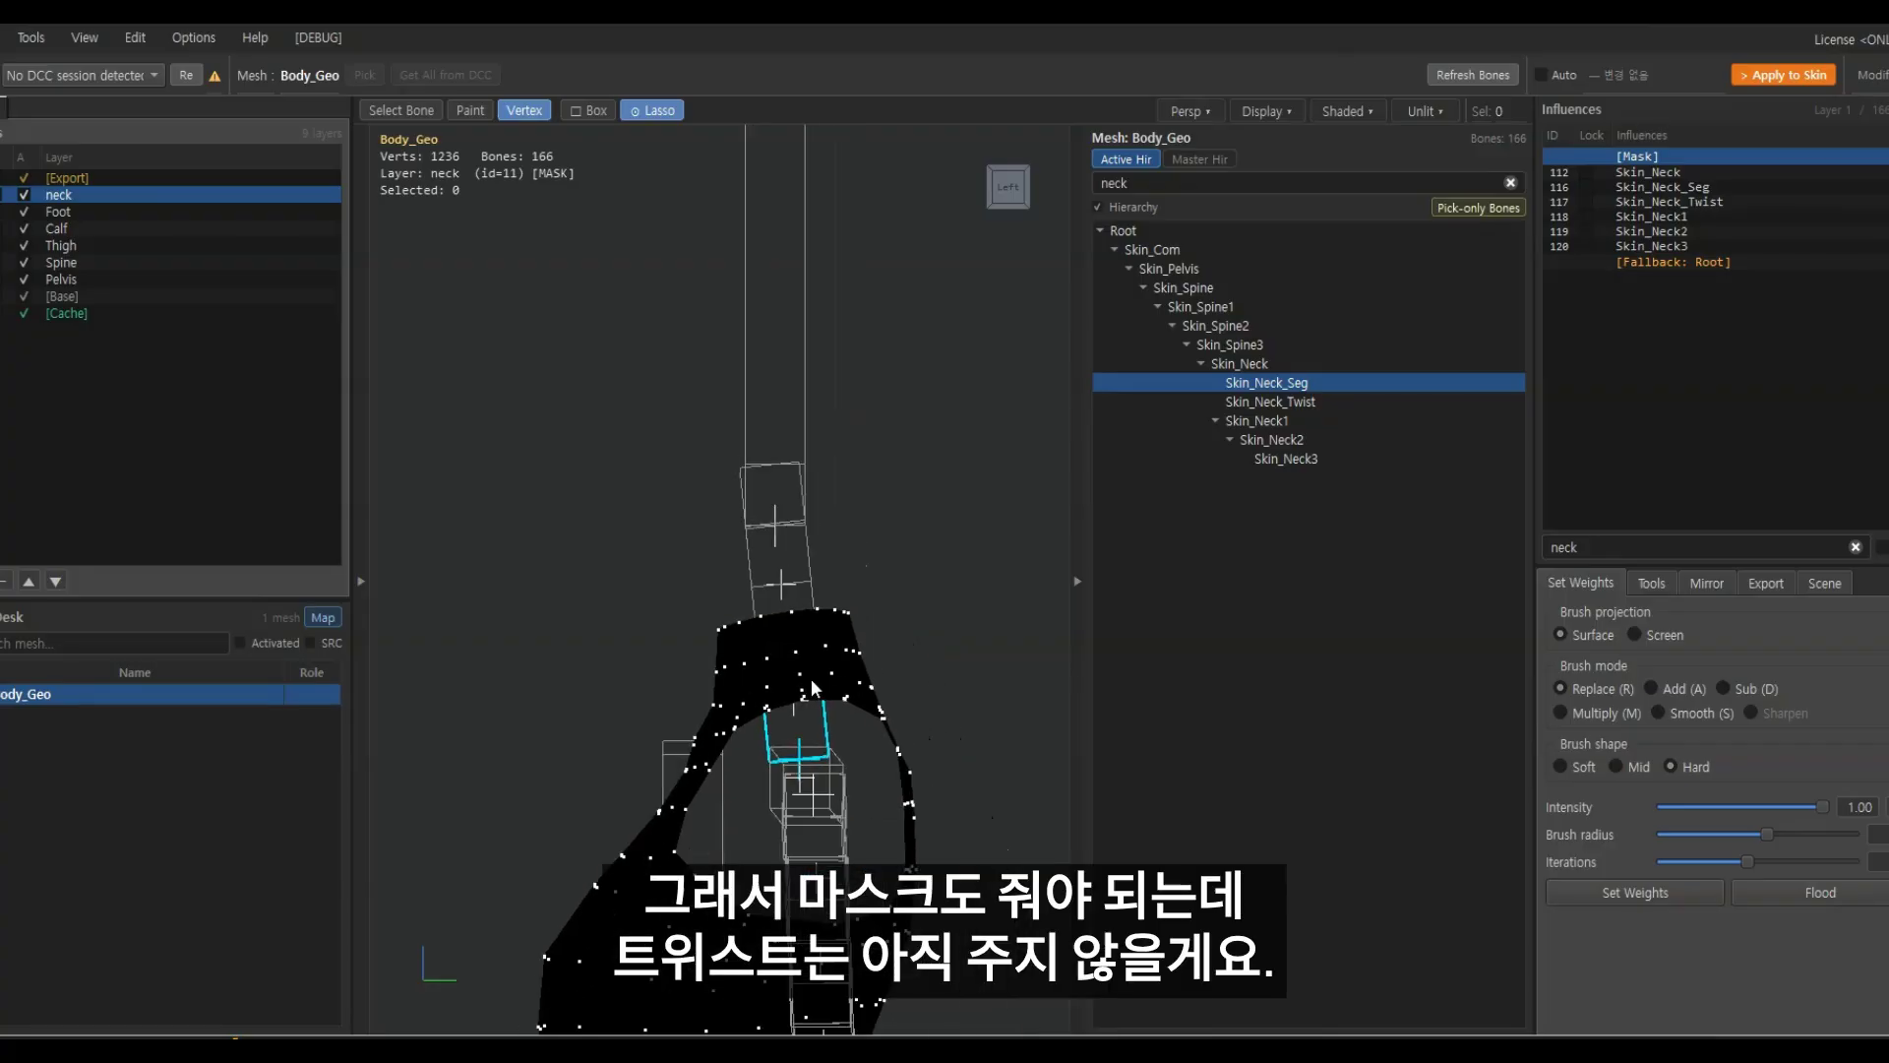
click(1078, 582)
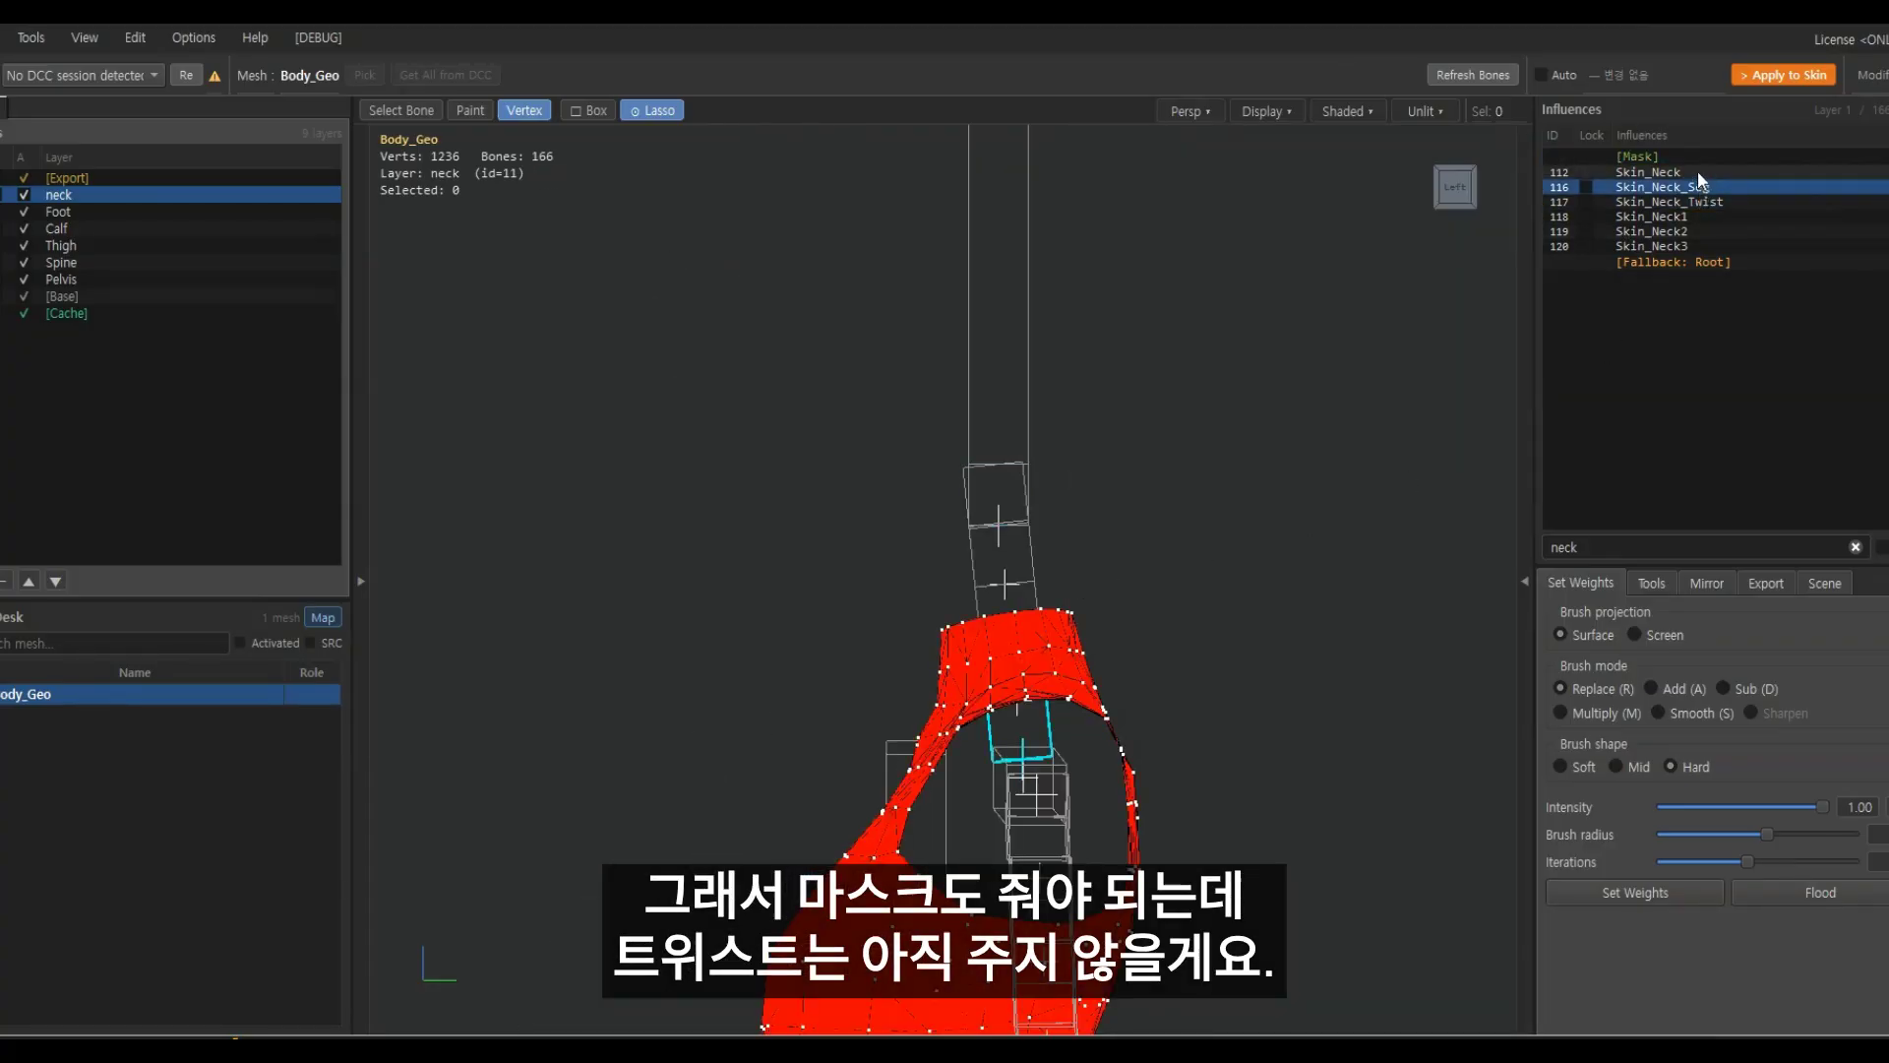
scroll(1087, 644, up, 2)
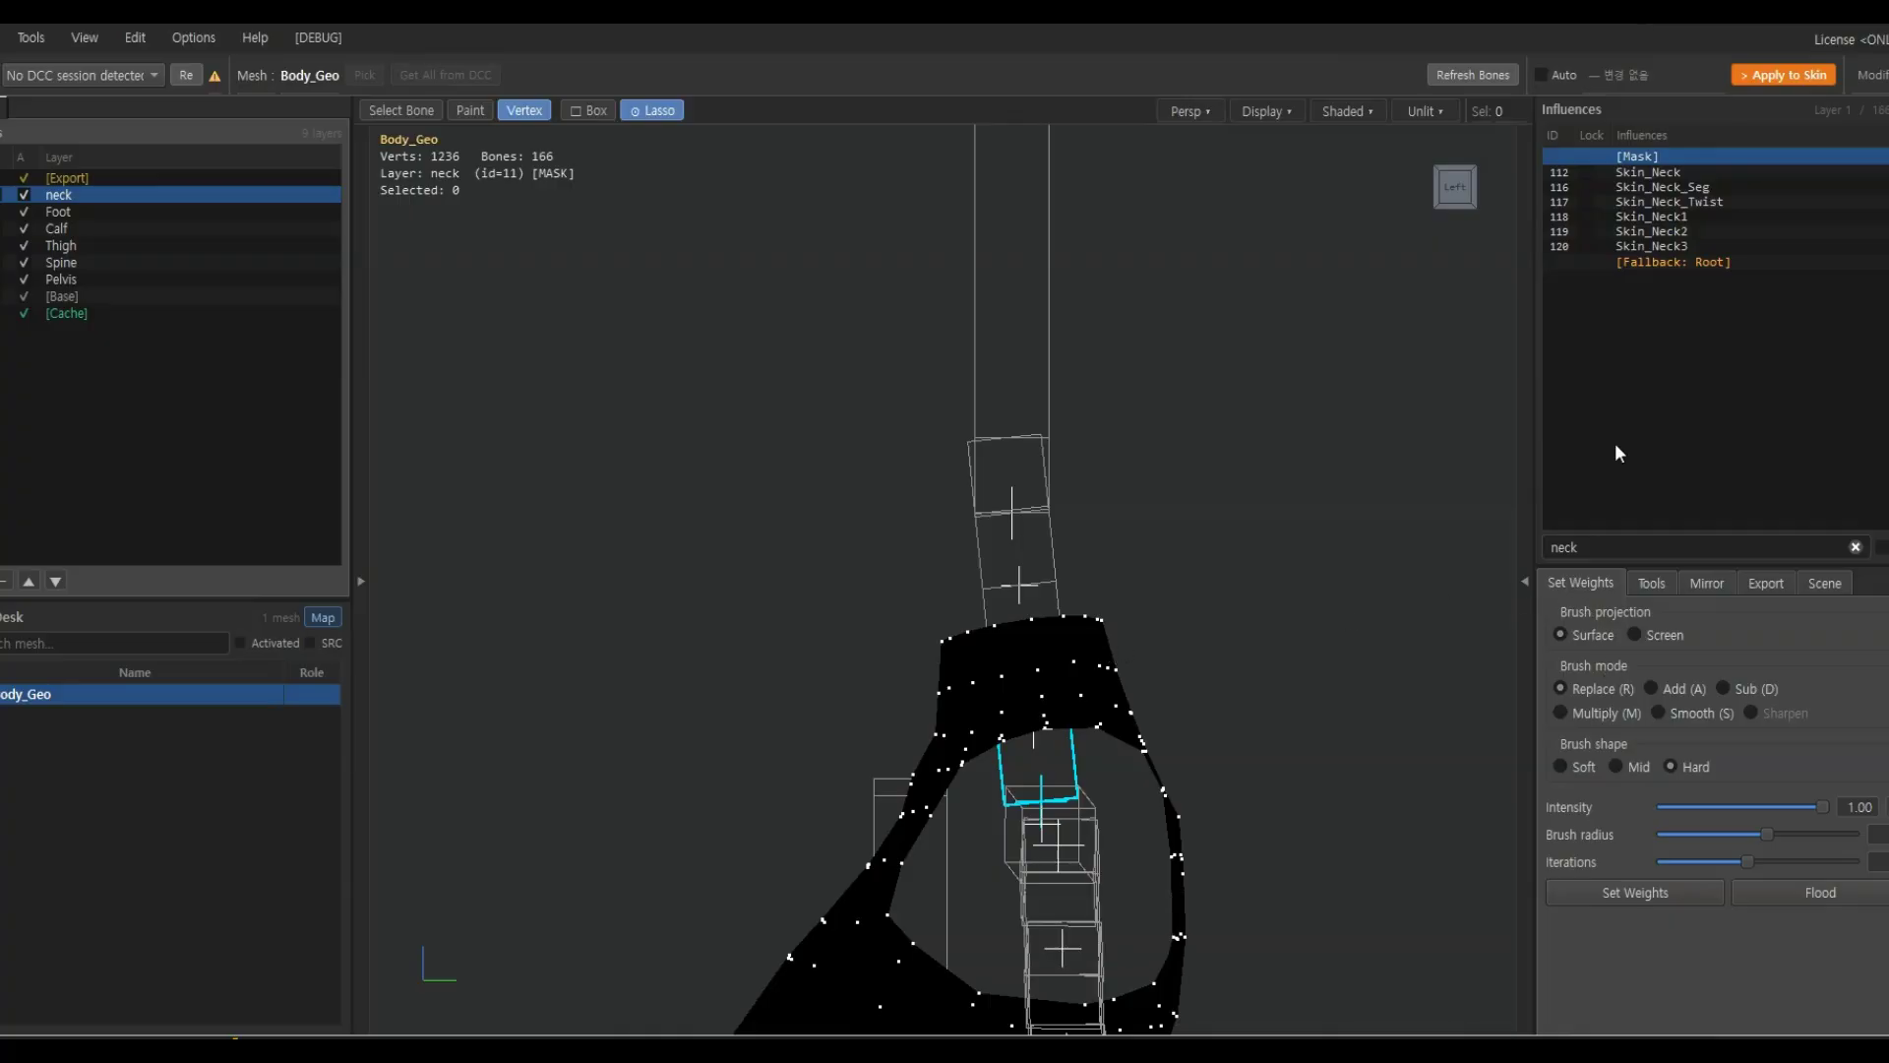
scroll(1019, 669, down, 1)
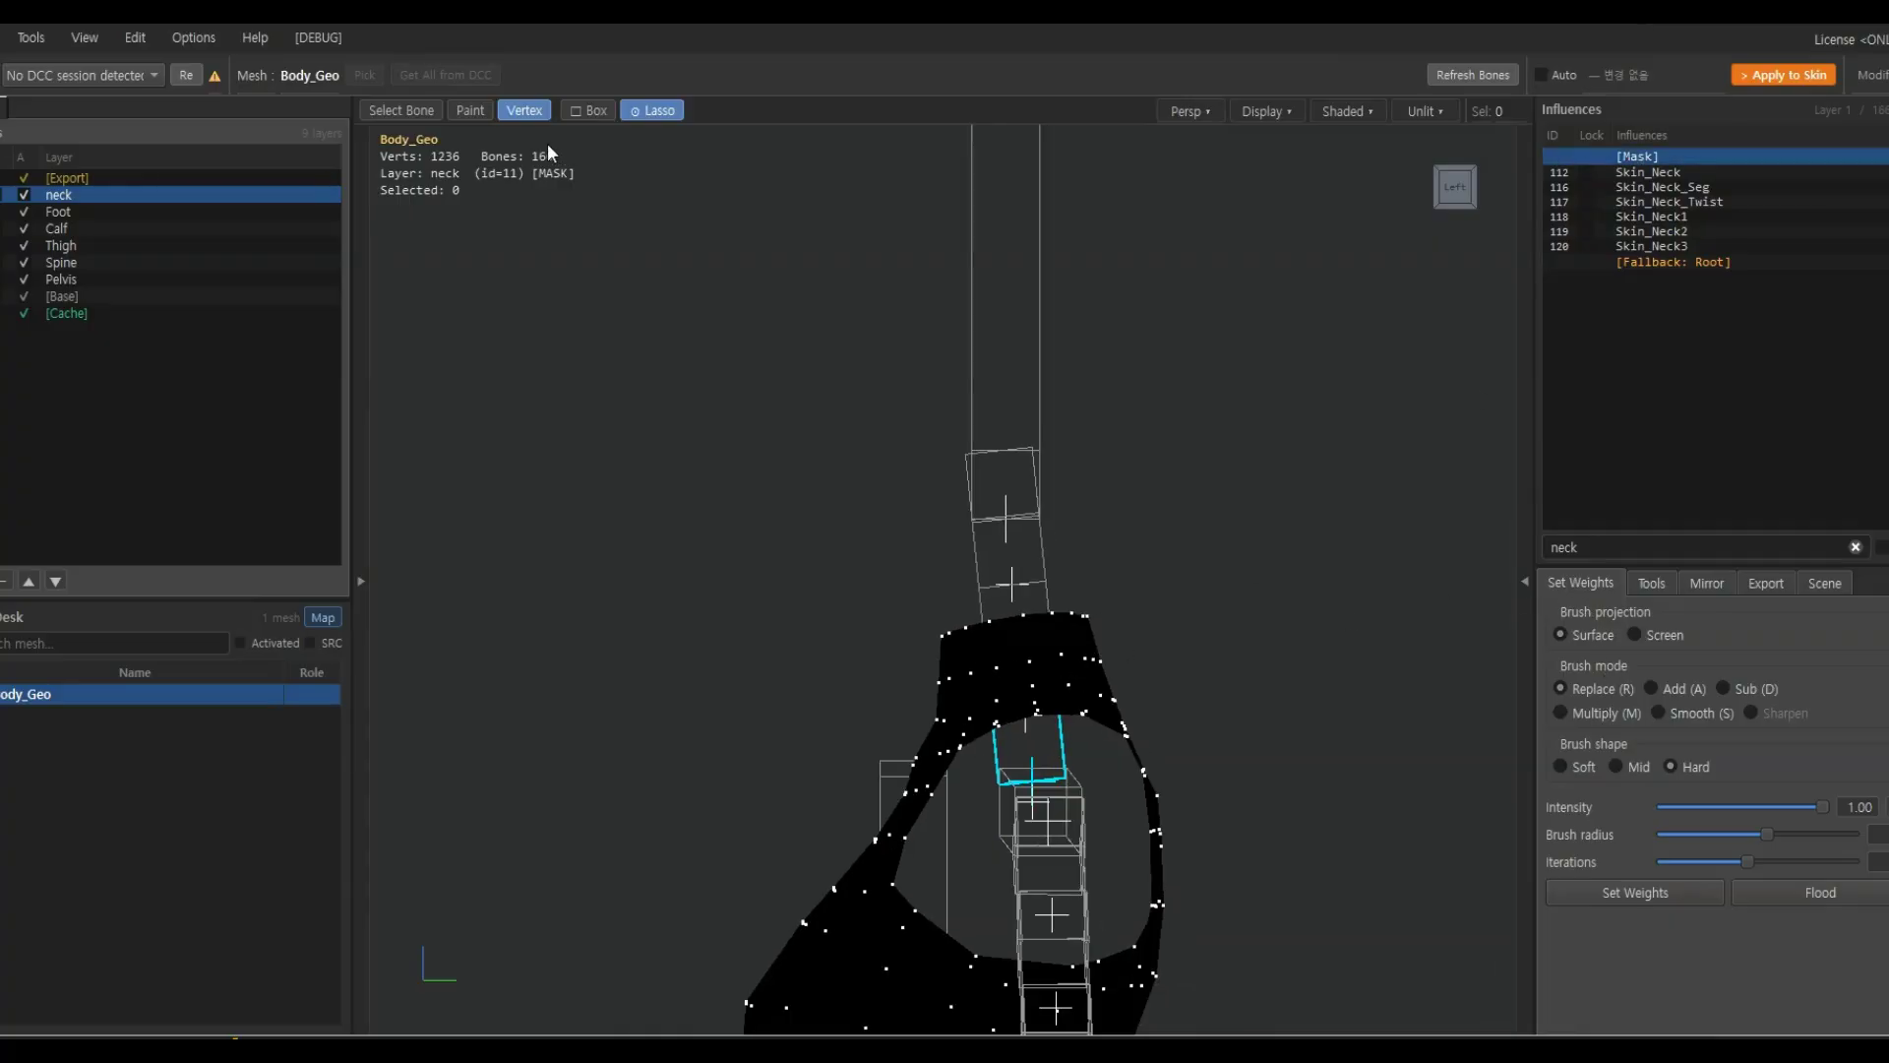
click(471, 110)
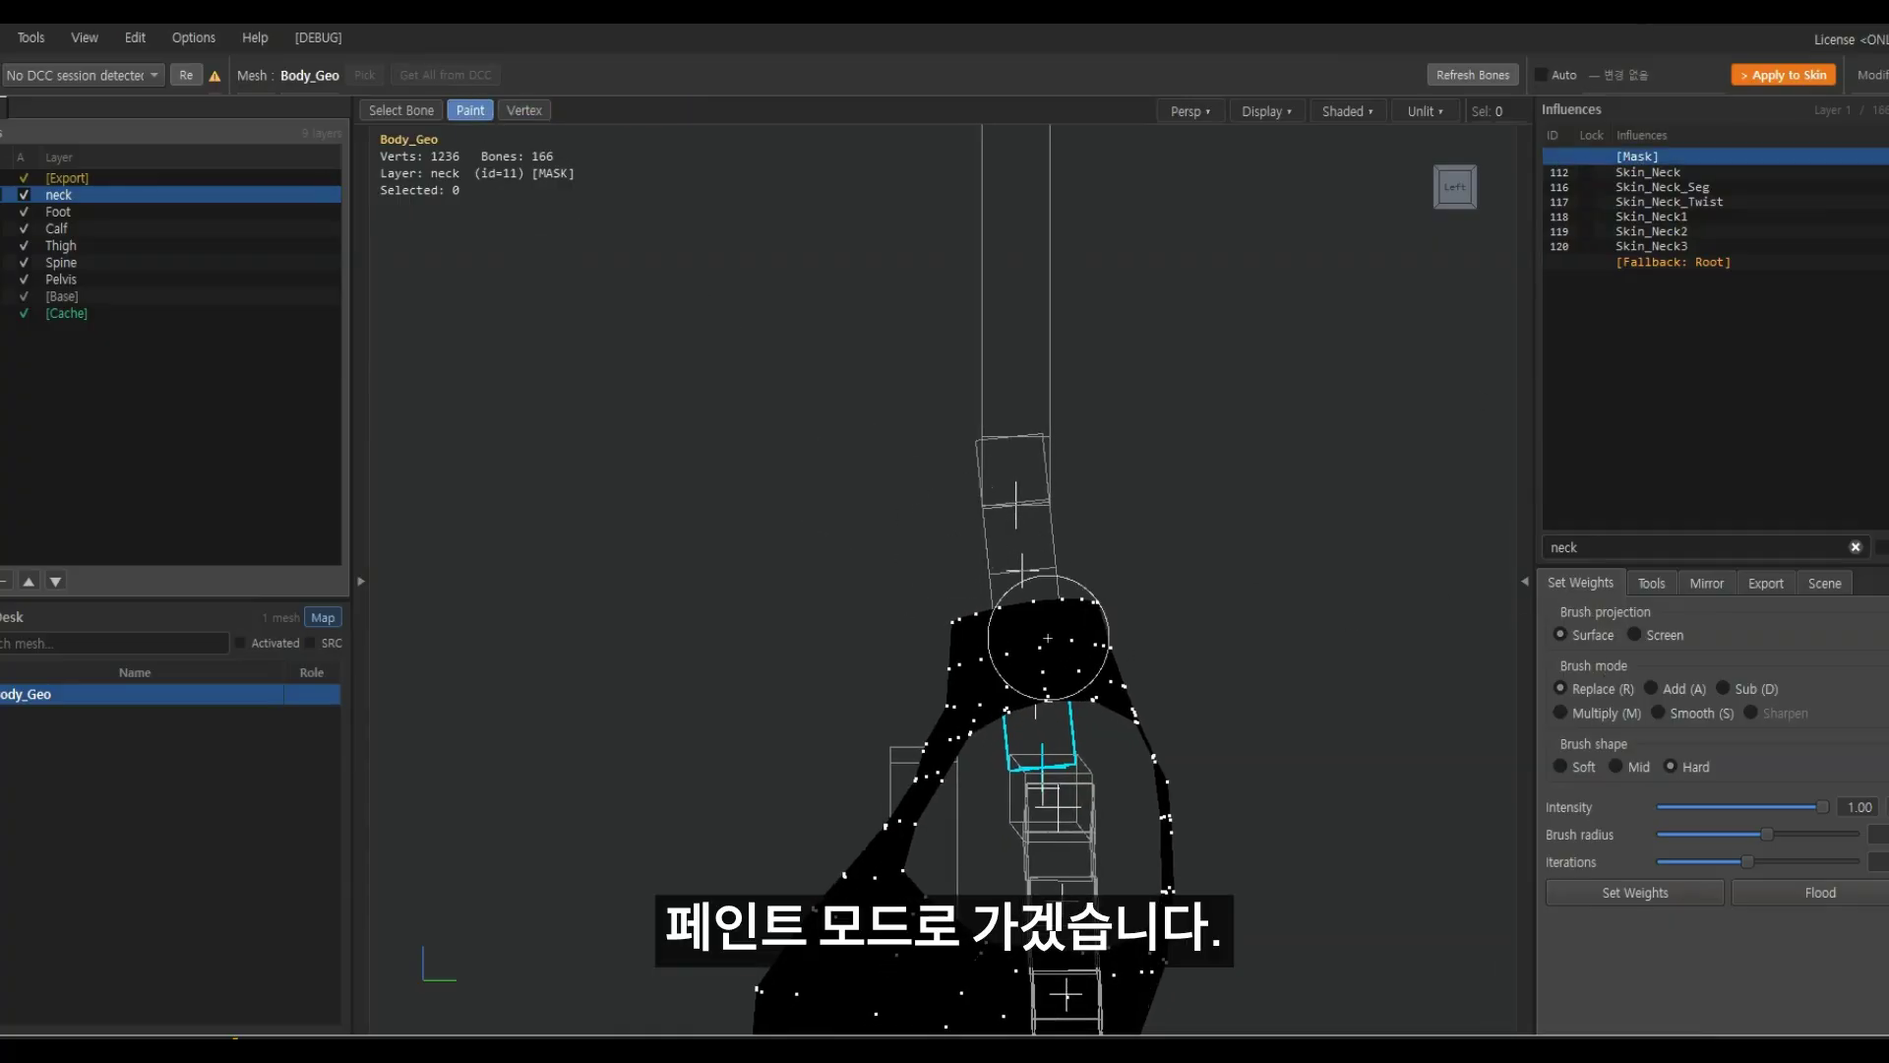
mouse_move(1048, 638)
mouse_down()
mouse_move(1029, 640)
mouse_move(1070, 649)
mouse_up()
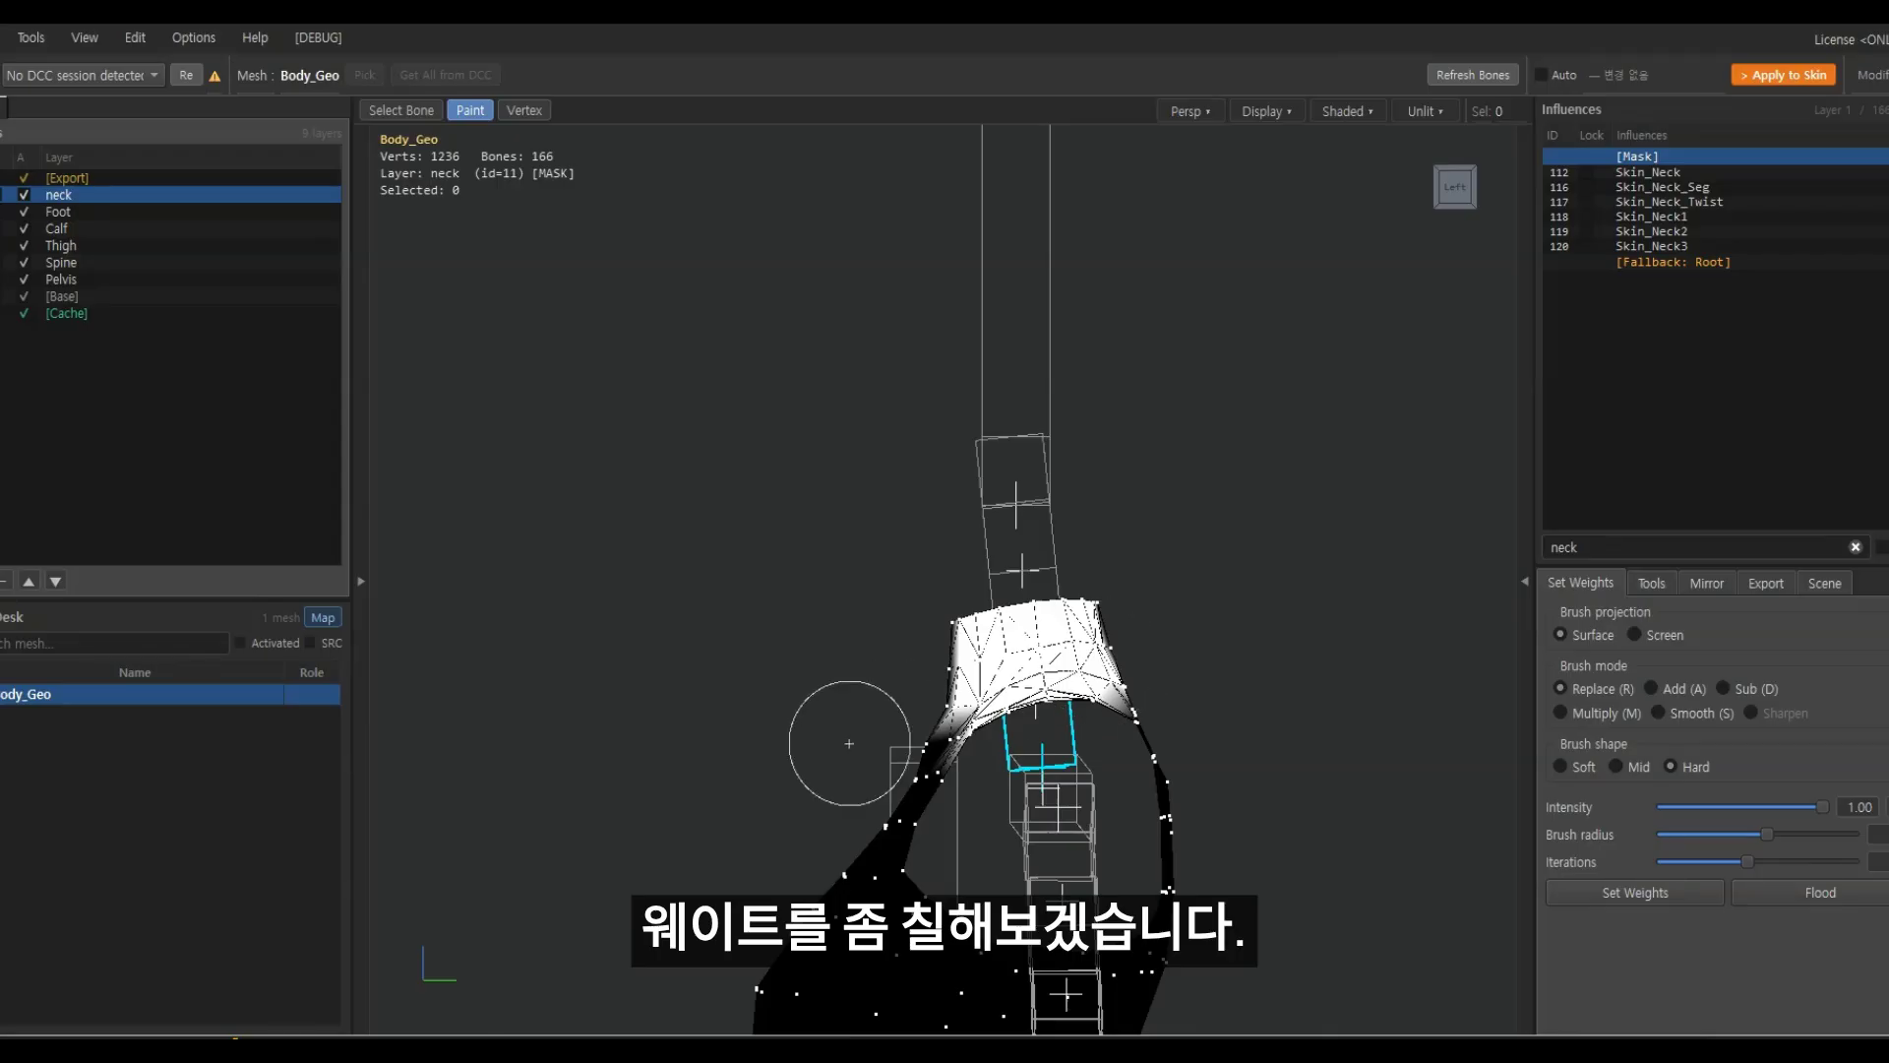
mouse_move(895, 736)
shift+mouse_down()
mouse_move(948, 751)
mouse_move(1123, 723)
shift+mouse_up()
Set the brush projection to Screen and soften the neck mask down over the shoulders and upper chest from the side
scroll(1102, 708, down, 5)
mouse_move(1102, 729)
middle_down()
mouse_move(1161, 810)
mouse_move(1185, 763)
mouse_move(1156, 782)
middle_up()
click(1665, 635)
middle_drag(1014, 677, 986, 661)
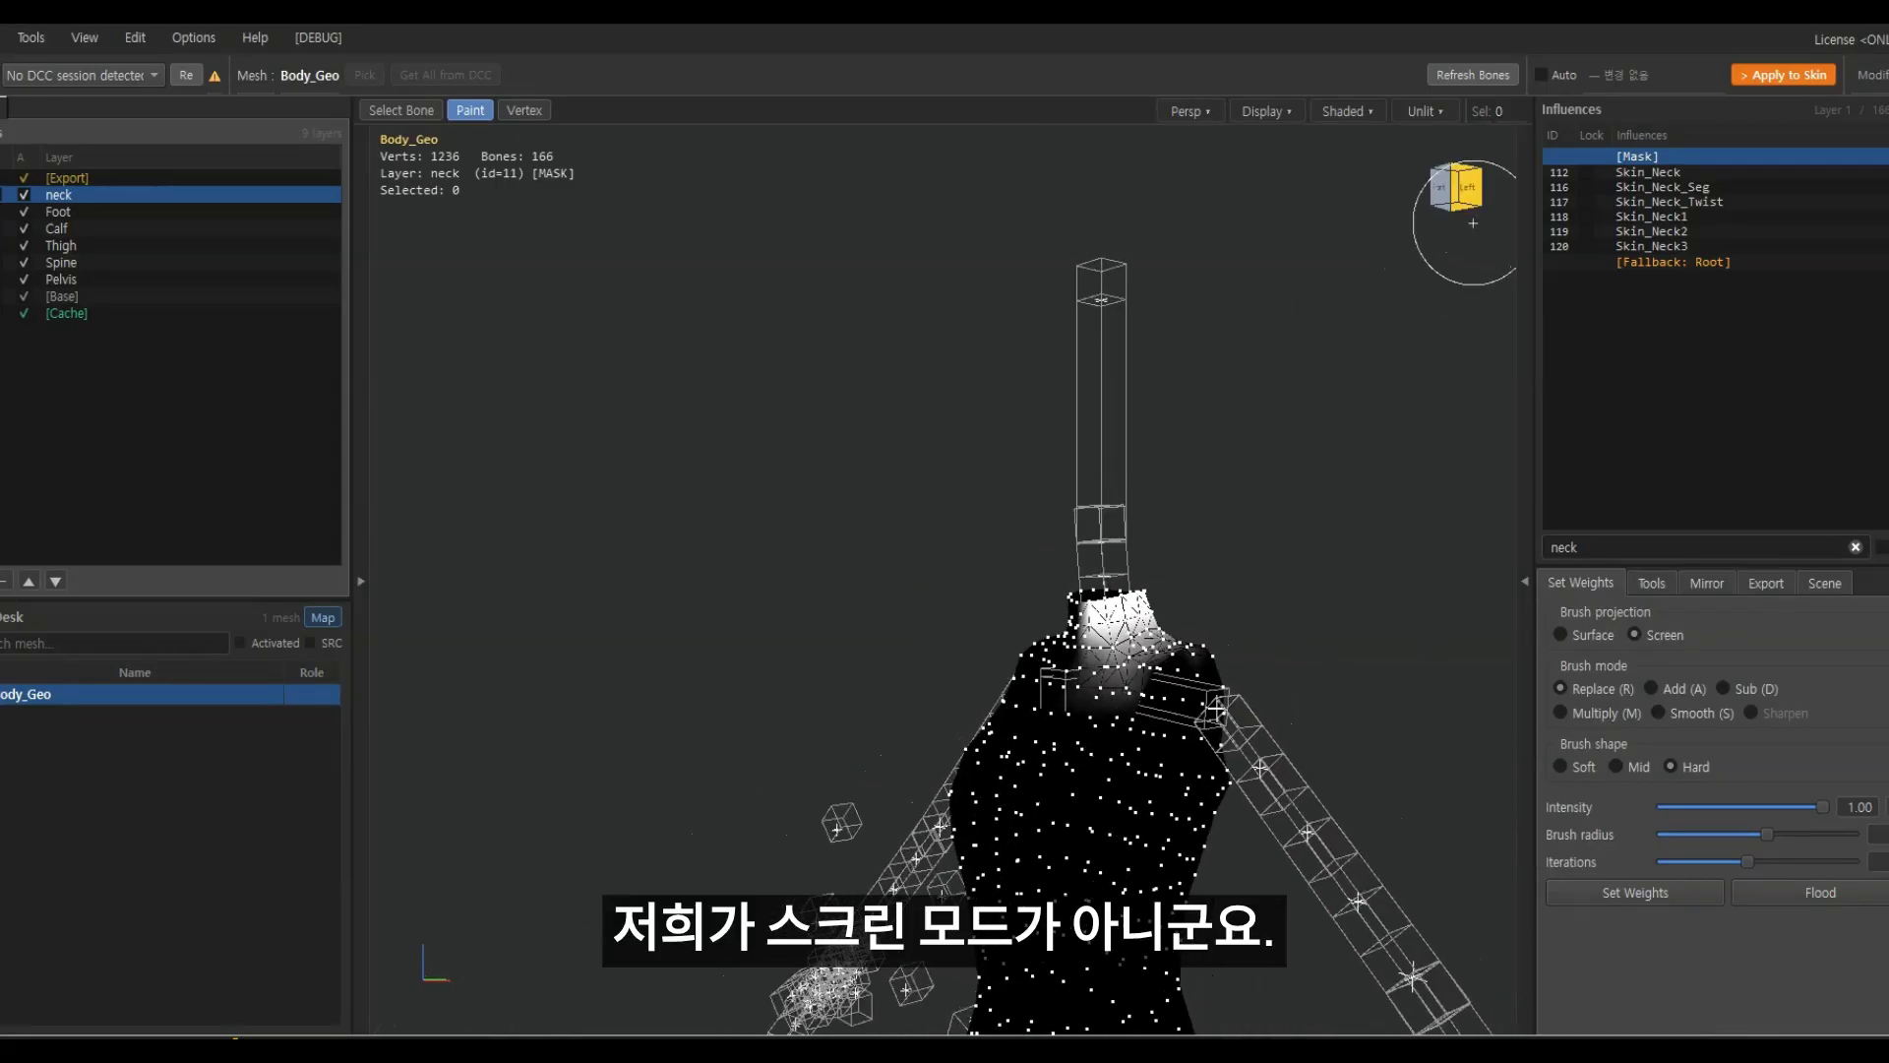
click(1465, 189)
scroll(1003, 593, up, 9)
mouse_move(982, 682)
mouse_down()
mouse_move(1043, 689)
mouse_move(1005, 640)
mouse_up()
mouse_move(984, 728)
mouse_down()
mouse_move(920, 784)
mouse_move(1149, 738)
mouse_move(980, 763)
mouse_up()
mouse_move(964, 788)
middle_down()
mouse_move(1066, 843)
mouse_move(767, 743)
middle_up()
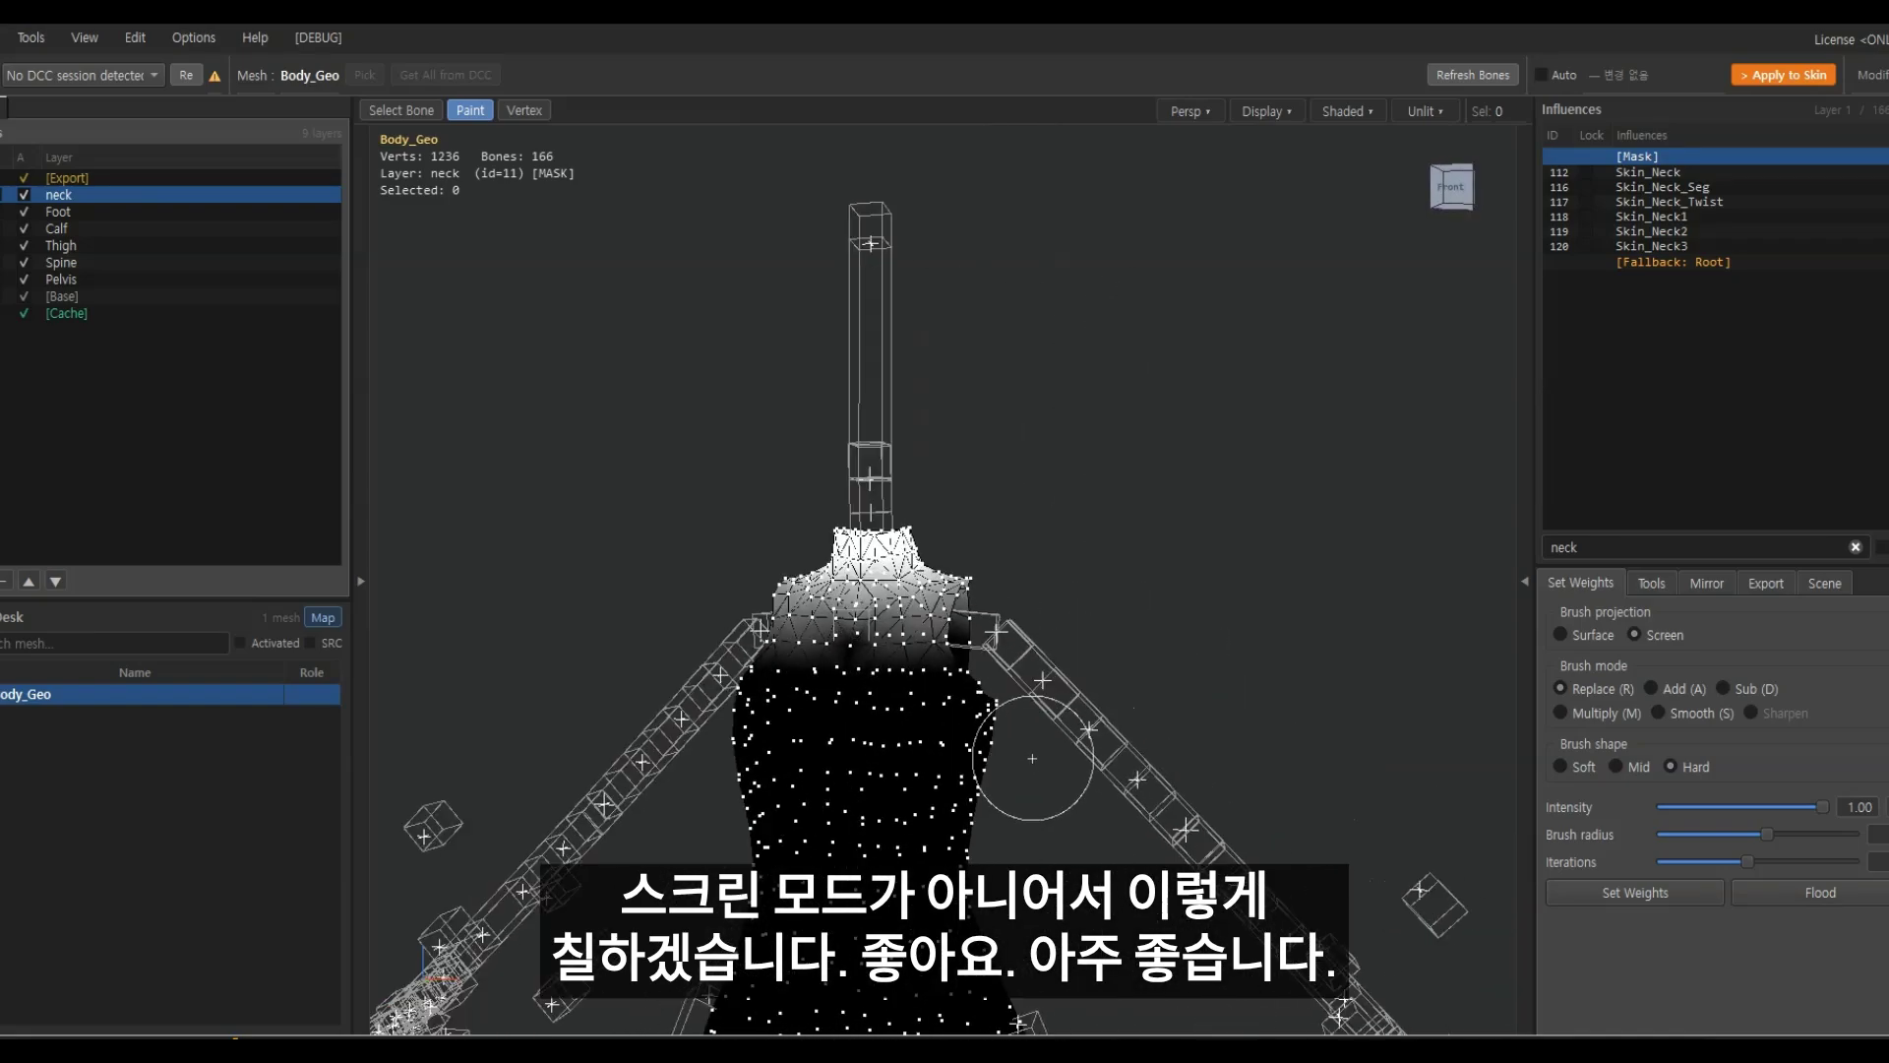
Try to mirror the neck layer's mask from -X to +X across all vertices
scroll(777, 728, up, 4)
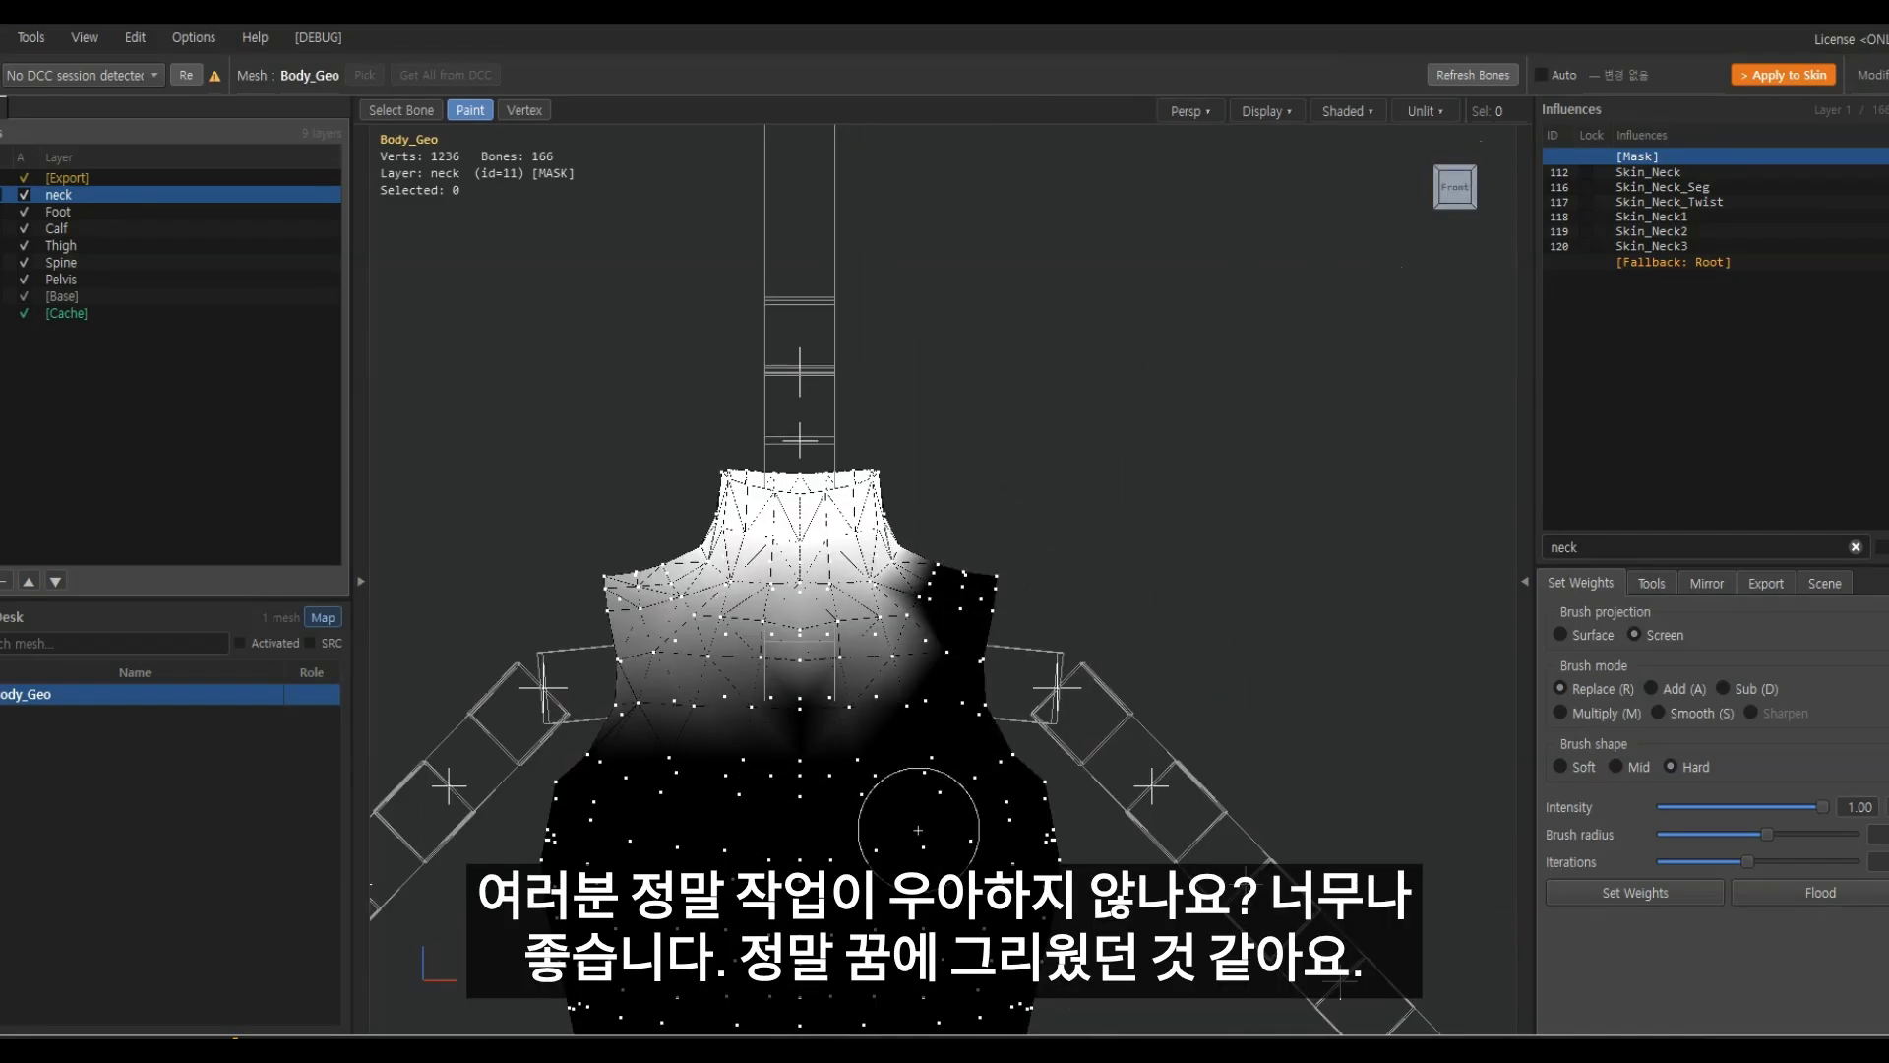
middle_drag(898, 434, 1711, 593)
click(1651, 582)
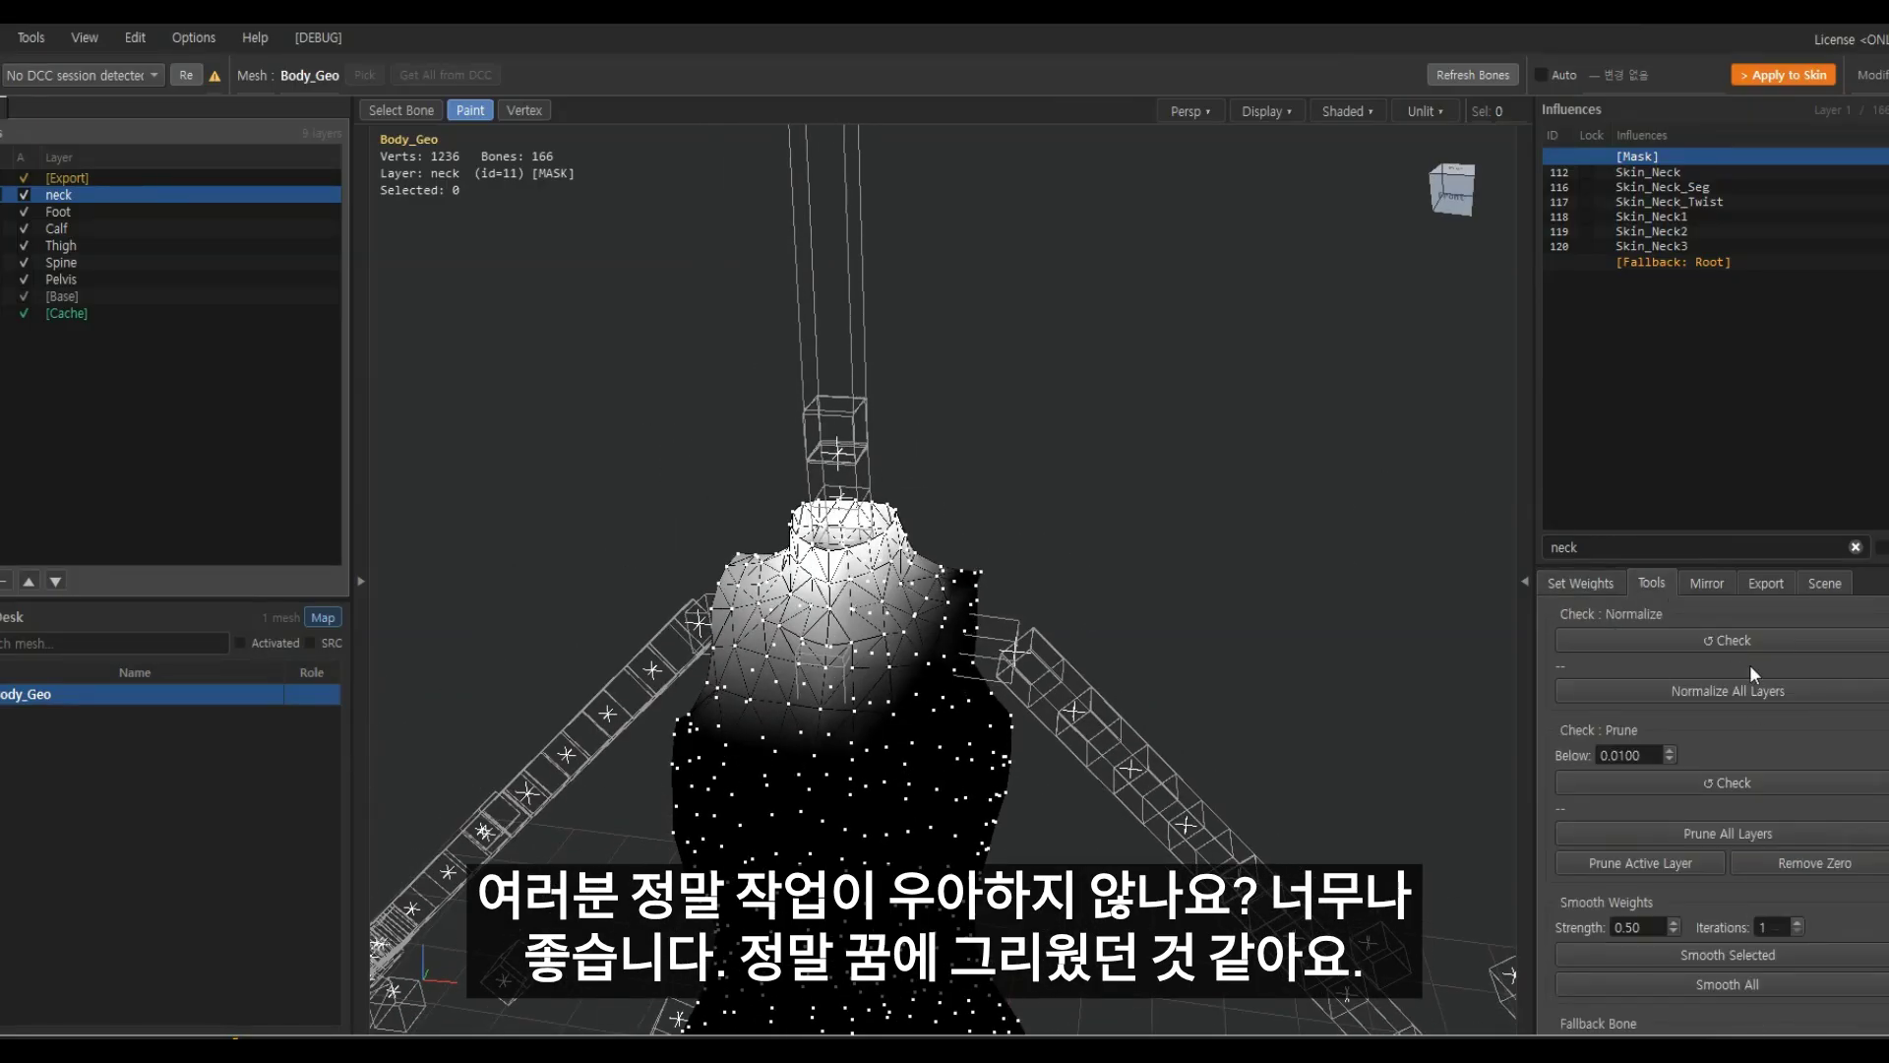
click(1708, 583)
click(1762, 931)
middle_drag(844, 730, 991, 738)
scroll(991, 738, up, 1)
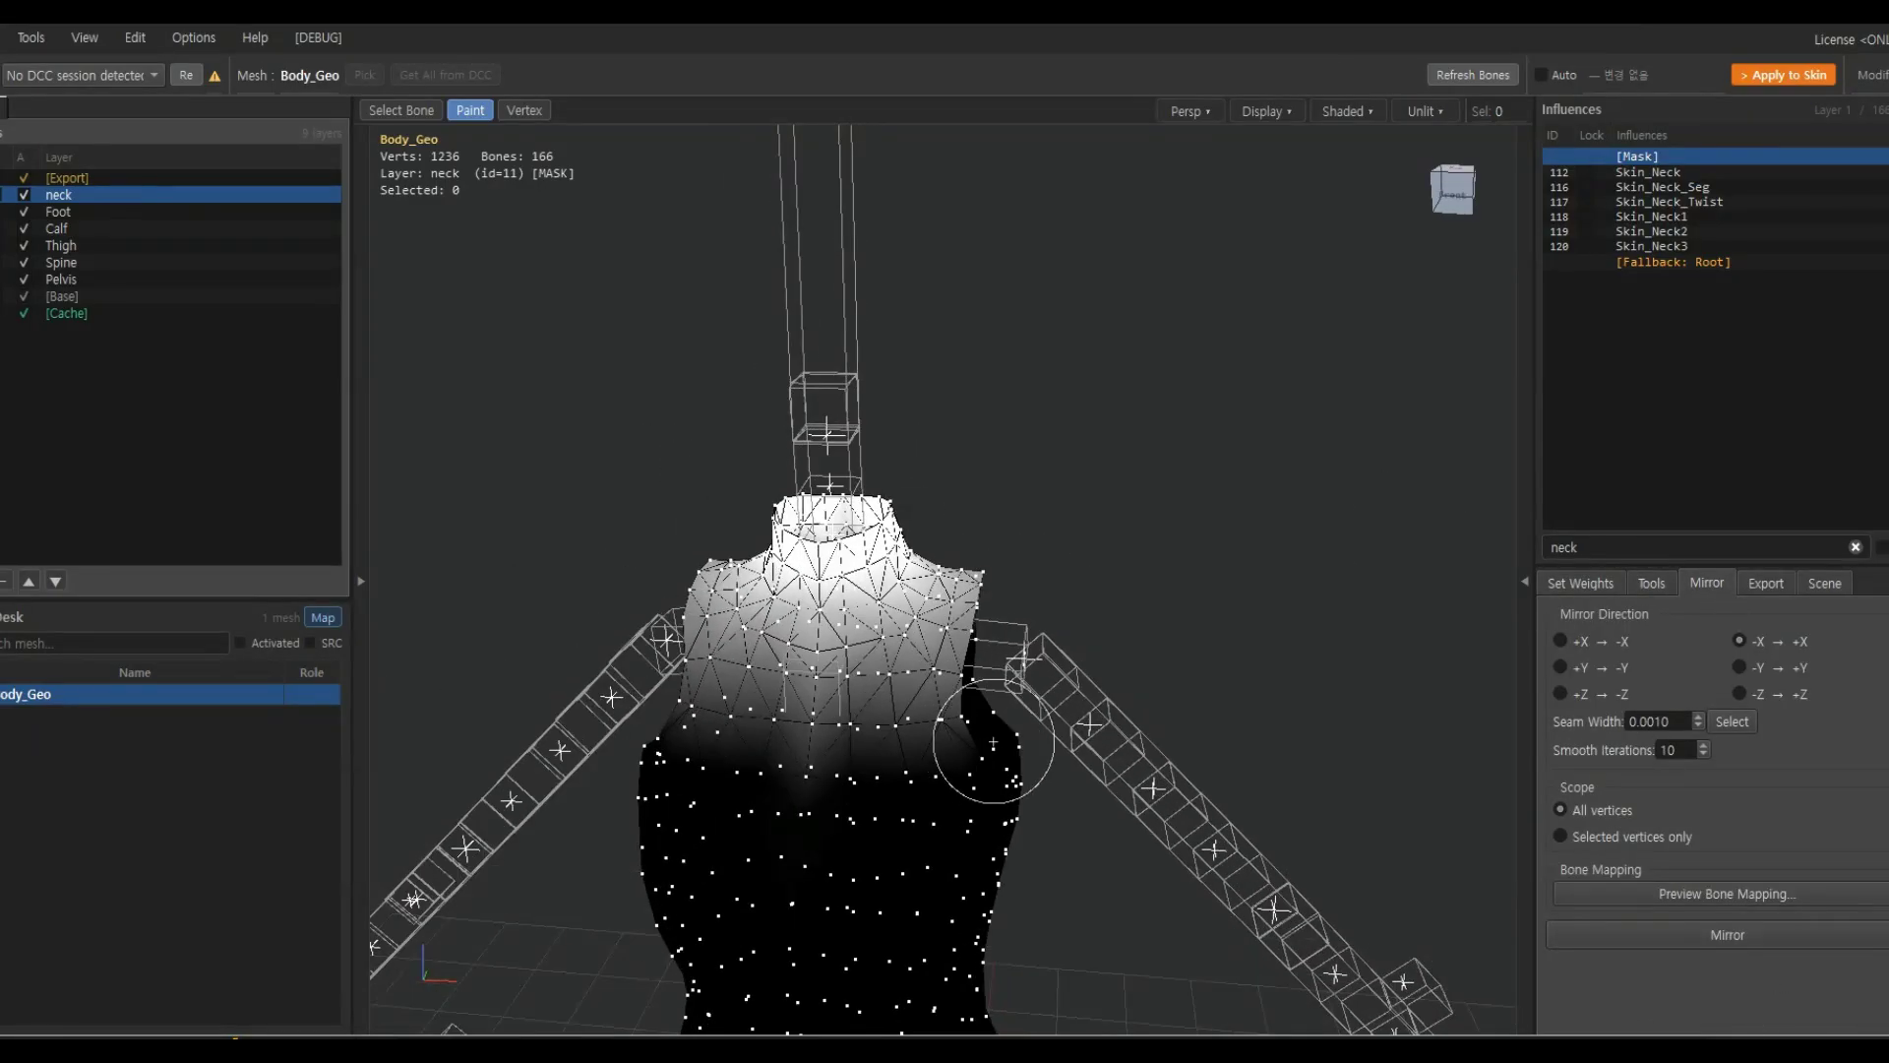
key(ctrl+z)
Mirror the neck layer's mask from +X to -X across all vertices, and check it from the back and front
click(1757, 931)
mouse_move(866, 725)
middle_down()
mouse_move(822, 750)
mouse_move(397, 763)
mouse_move(325, 793)
mouse_move(1134, 722)
middle_up()
scroll(1134, 723, up, 2)
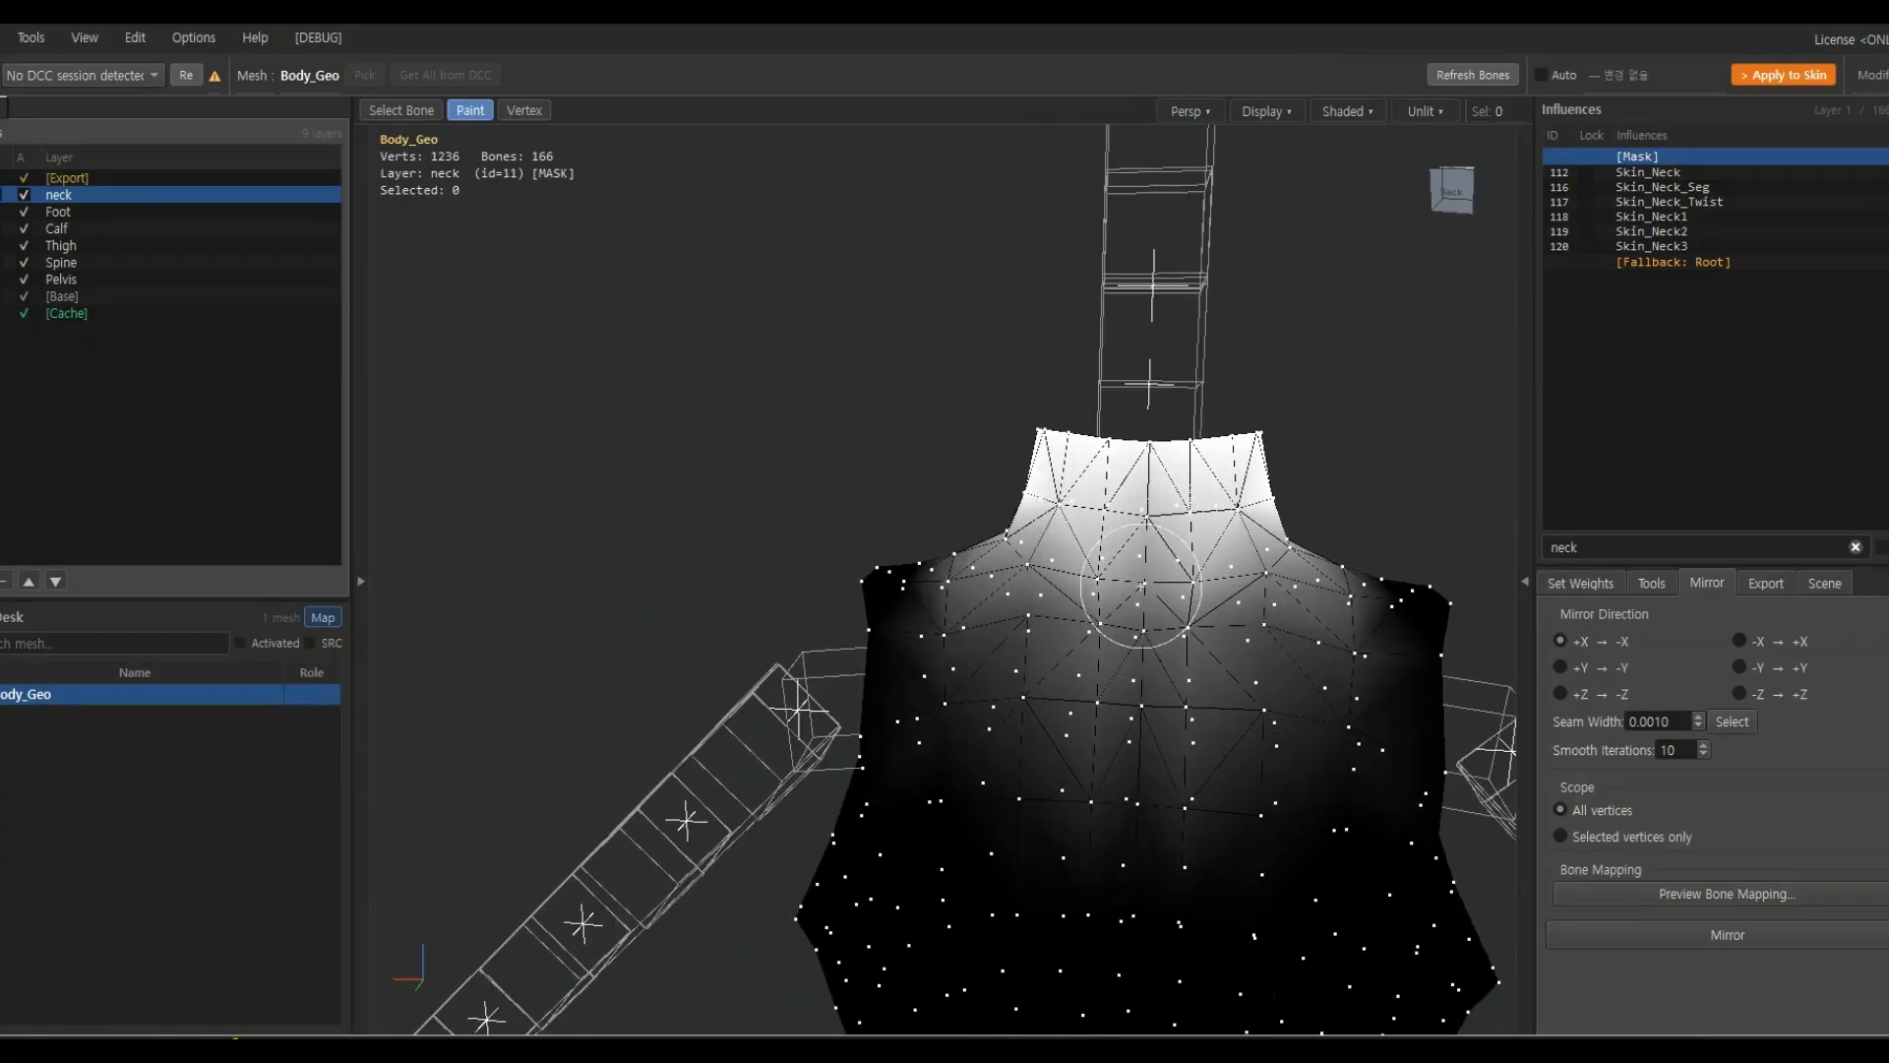
mouse_move(1088, 652)
middle_down()
mouse_move(898, 633)
mouse_move(1113, 768)
middle_up()
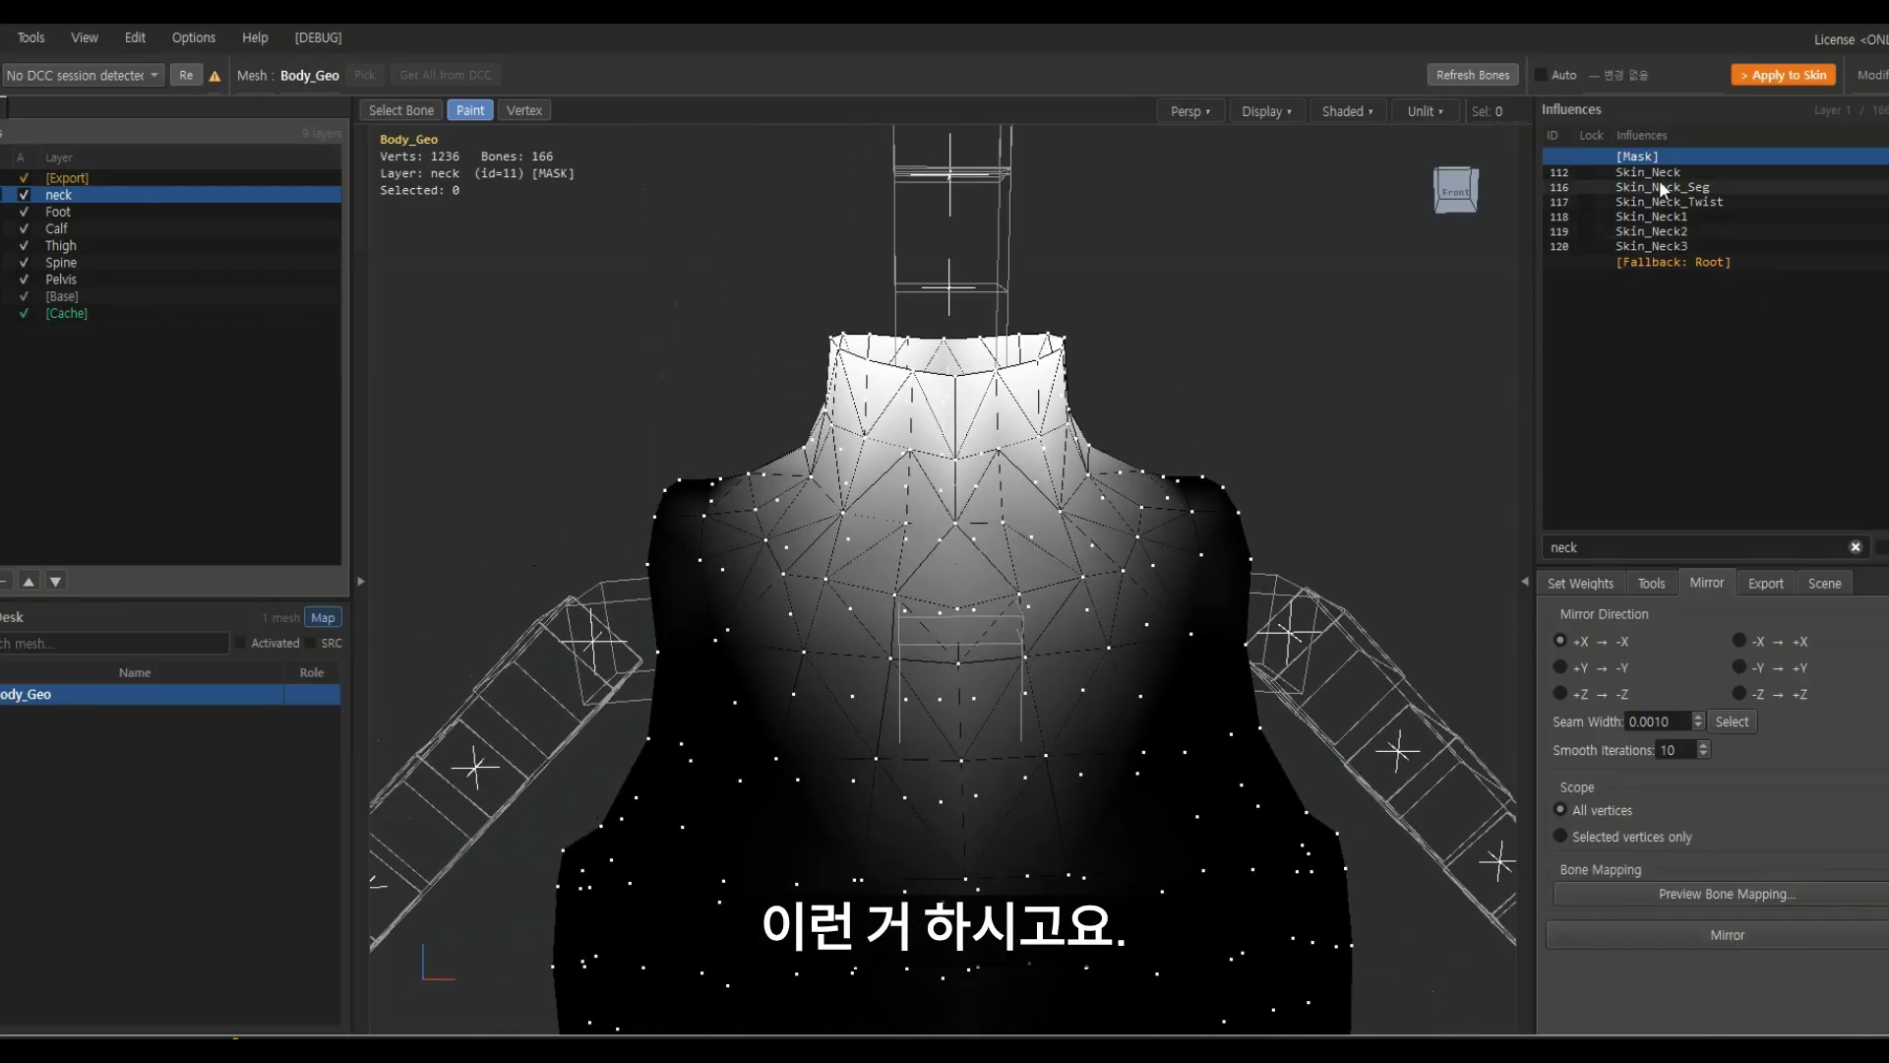
Look at the Skin_Neck influence, return to the neck layer's mask, and save the work
click(1663, 173)
click(1688, 155)
scroll(1034, 532, down, 3)
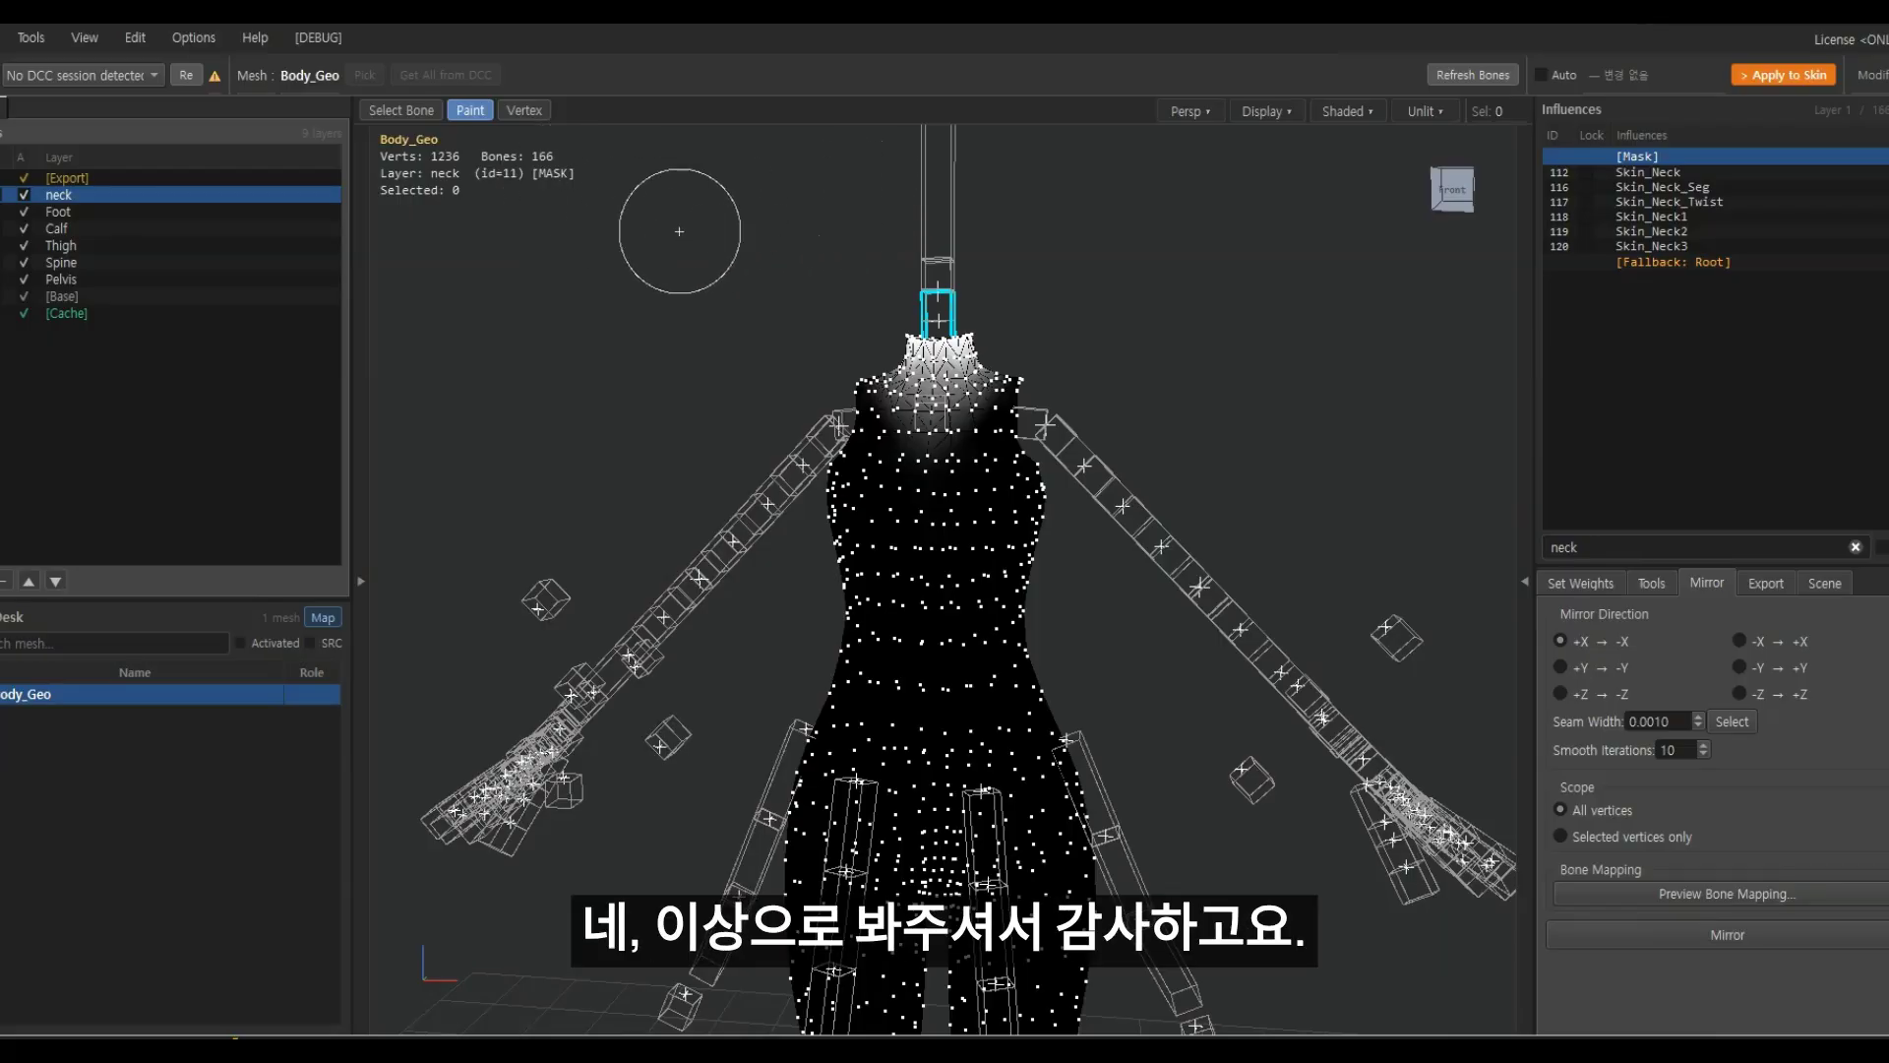
middle_drag(951, 385, 915, 380)
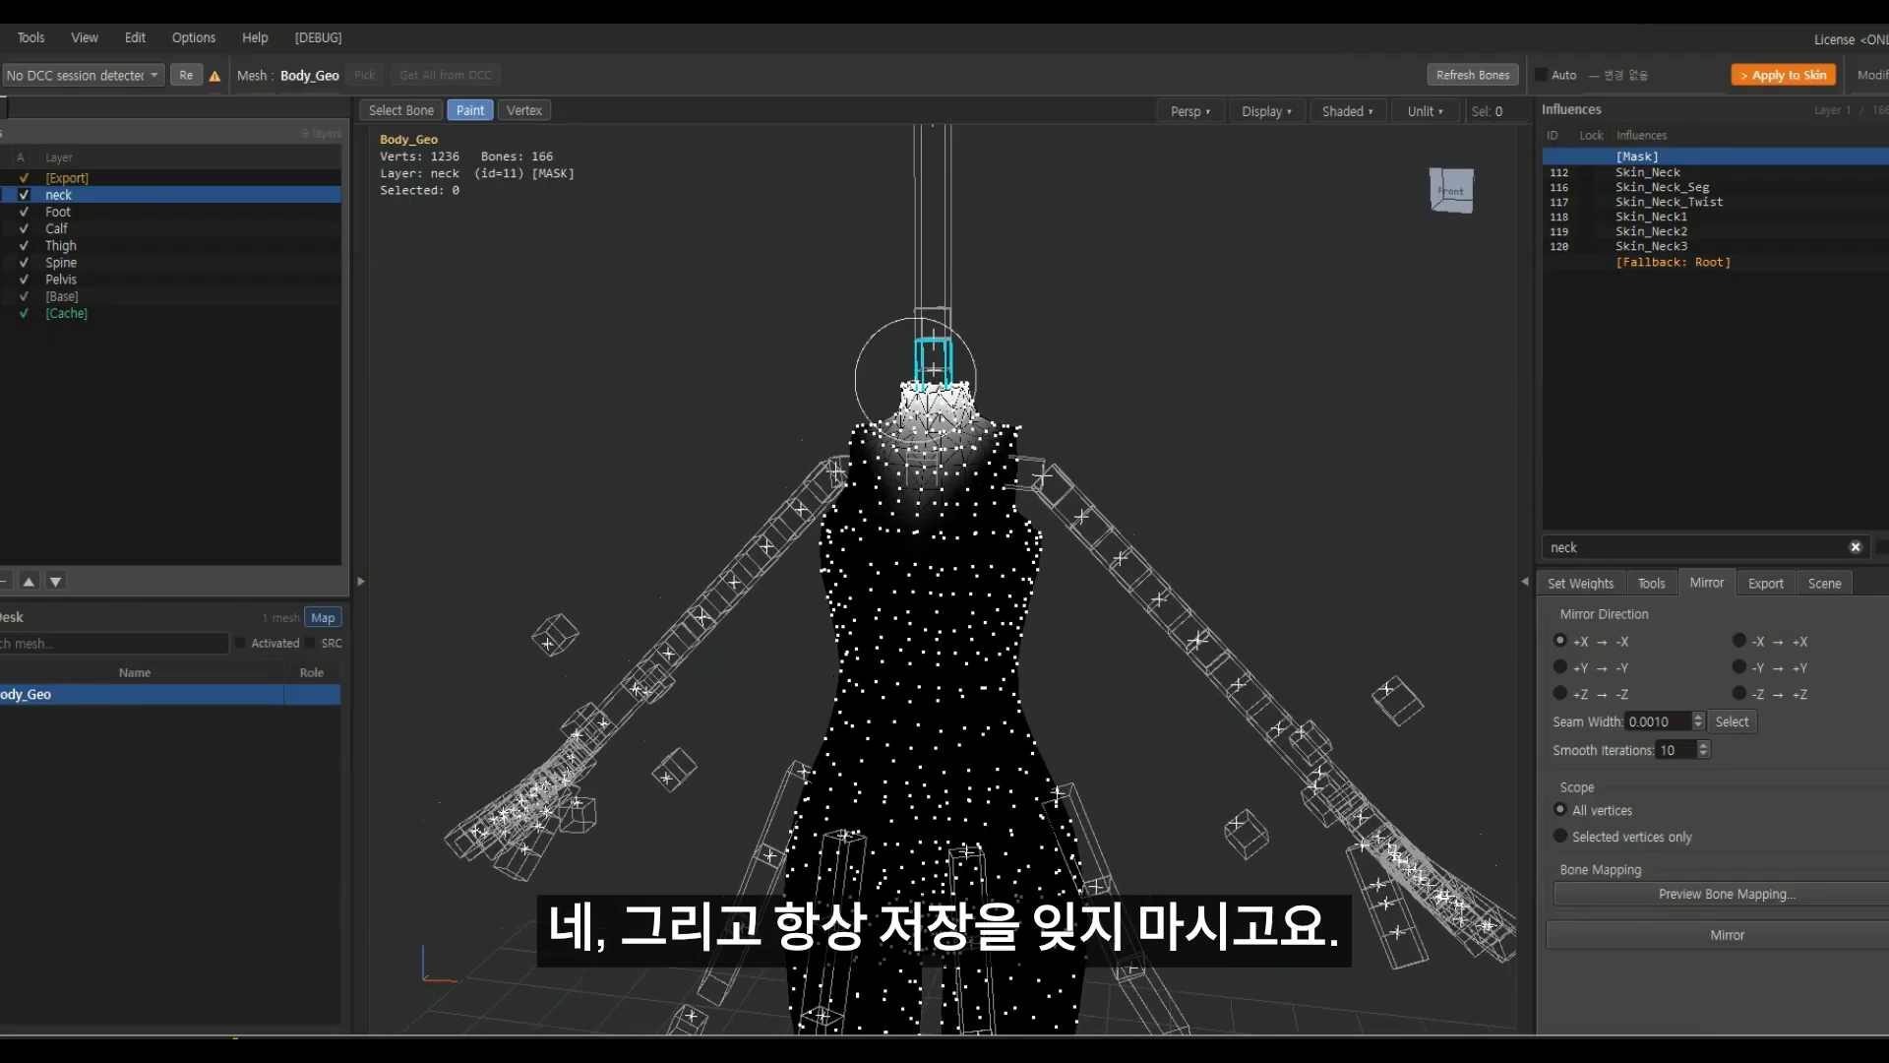
click(2, 36)
click(24, 164)
mouse_move(761, 377)
middle_down()
mouse_move(840, 473)
mouse_move(971, 510)
middle_up()
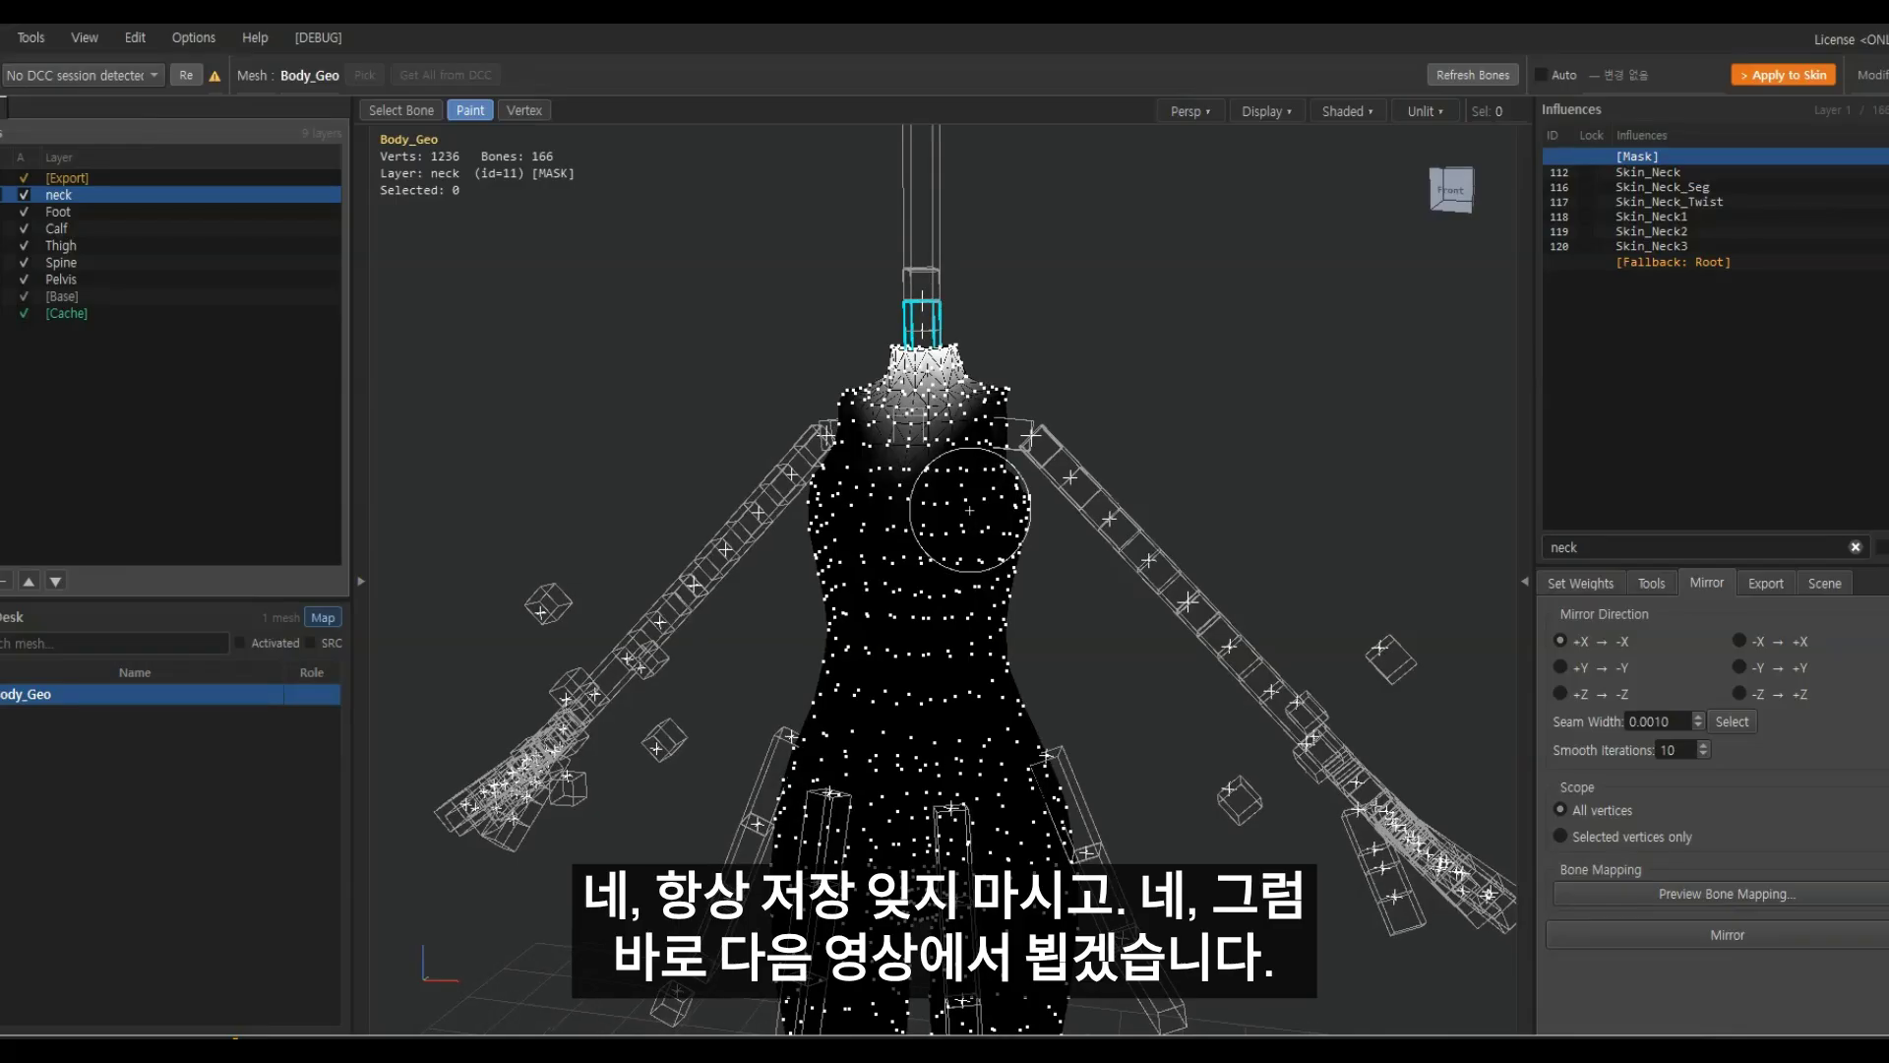